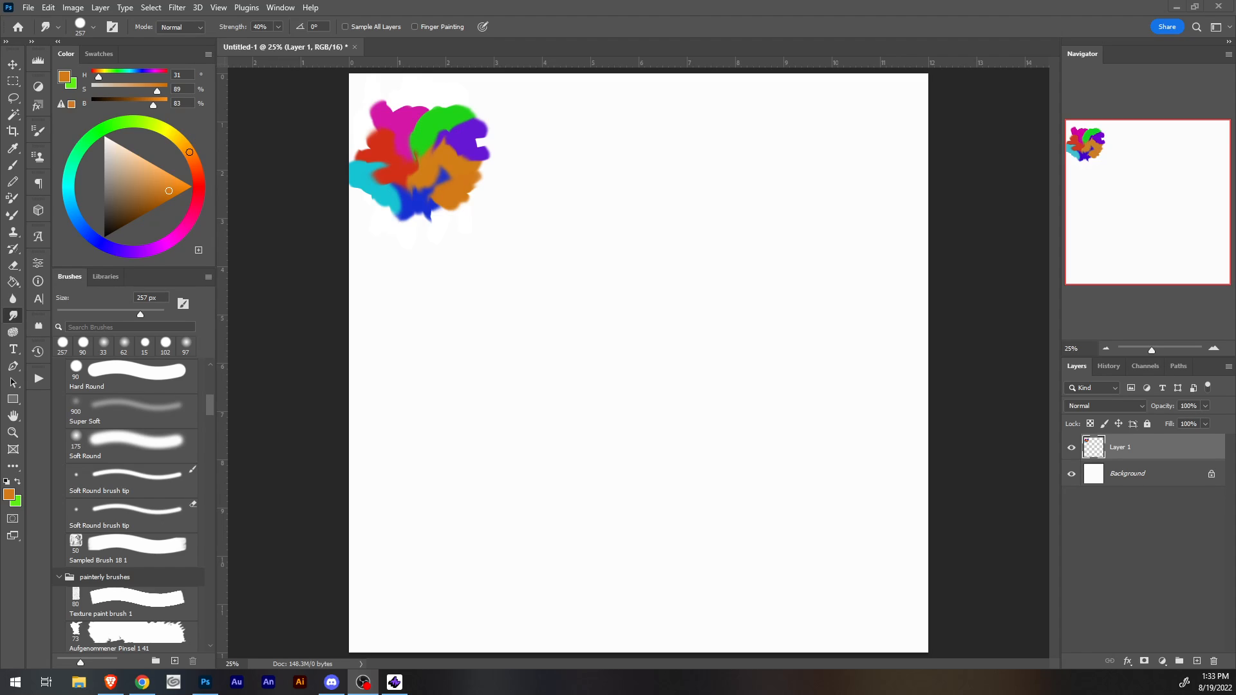
Set the foreground color to black and switch to the Pencil tool, with a blank area beside the color swatches in view.
left_click_drag(1151, 350, 1157, 350)
left_click_drag(1148, 201, 1141, 147)
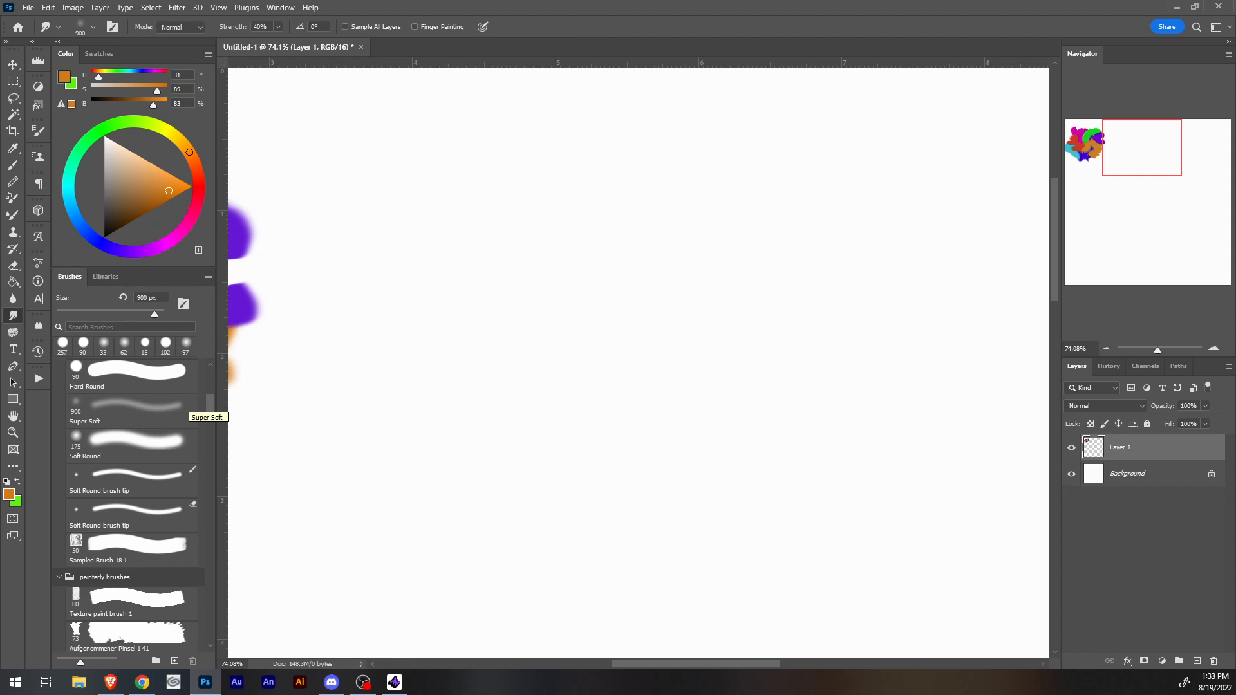
left_click(135, 479)
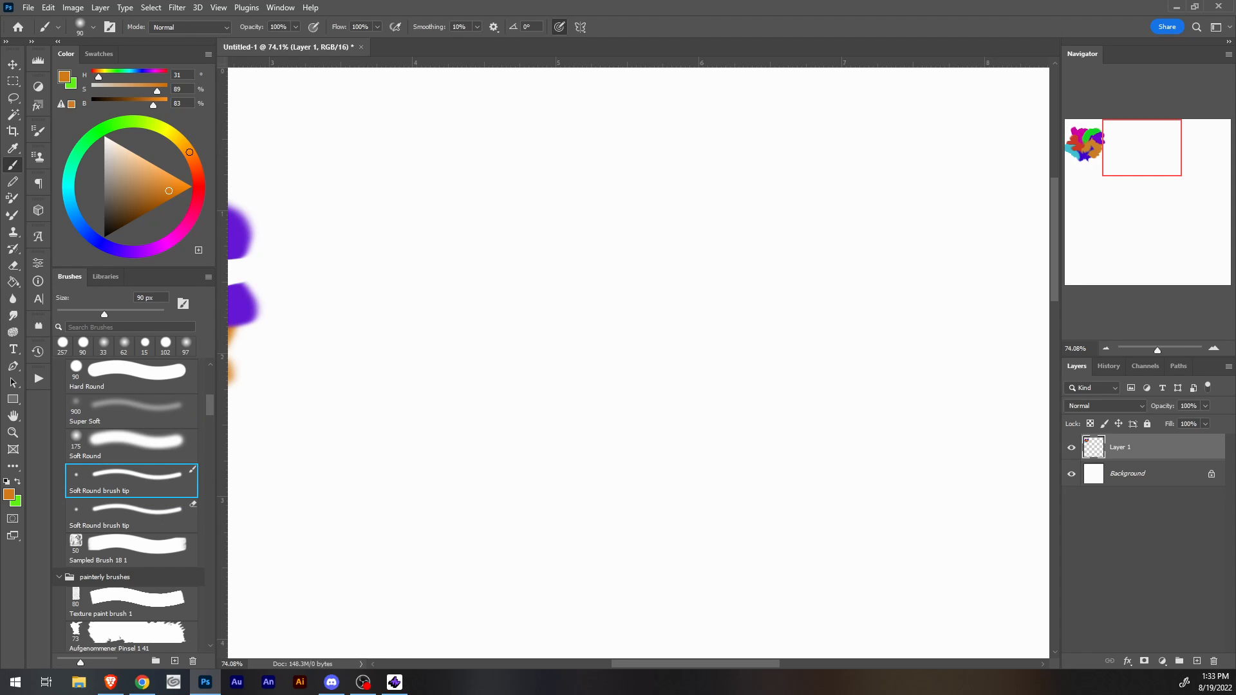
left_click(104, 237)
key("shift+b")
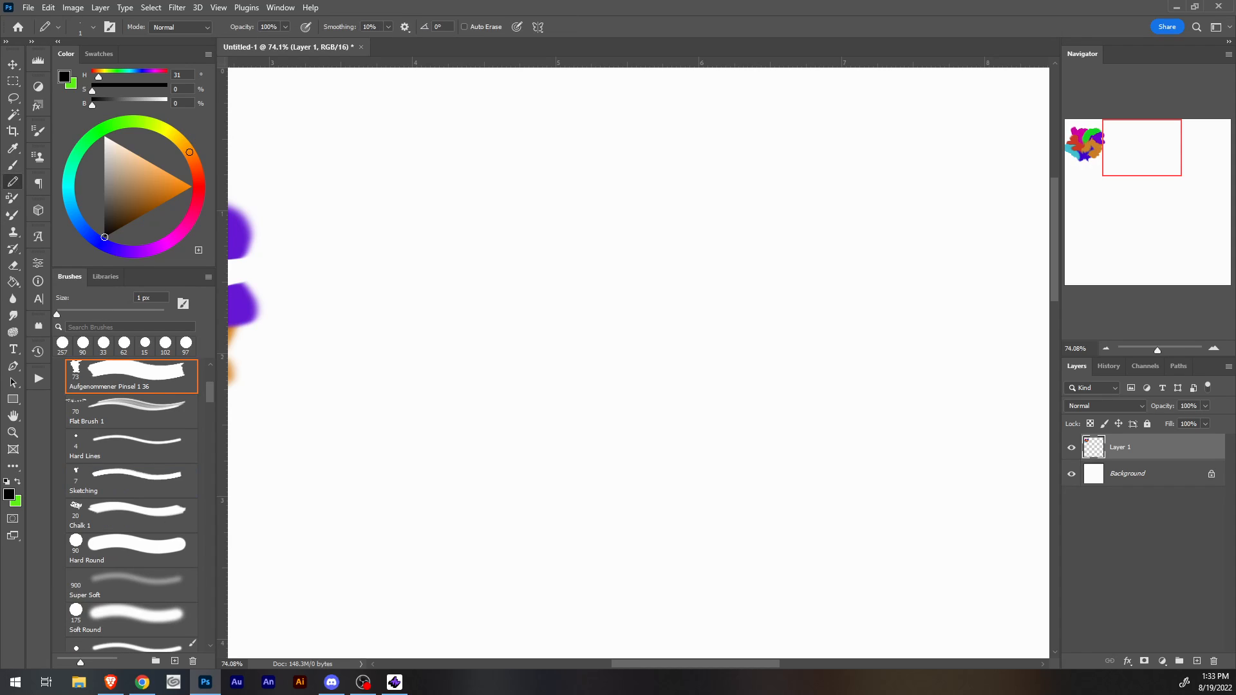
Choose the Sketching preset from the conventional brushes and reduce its size to 5 px.
scroll(132, 505, "down", 5)
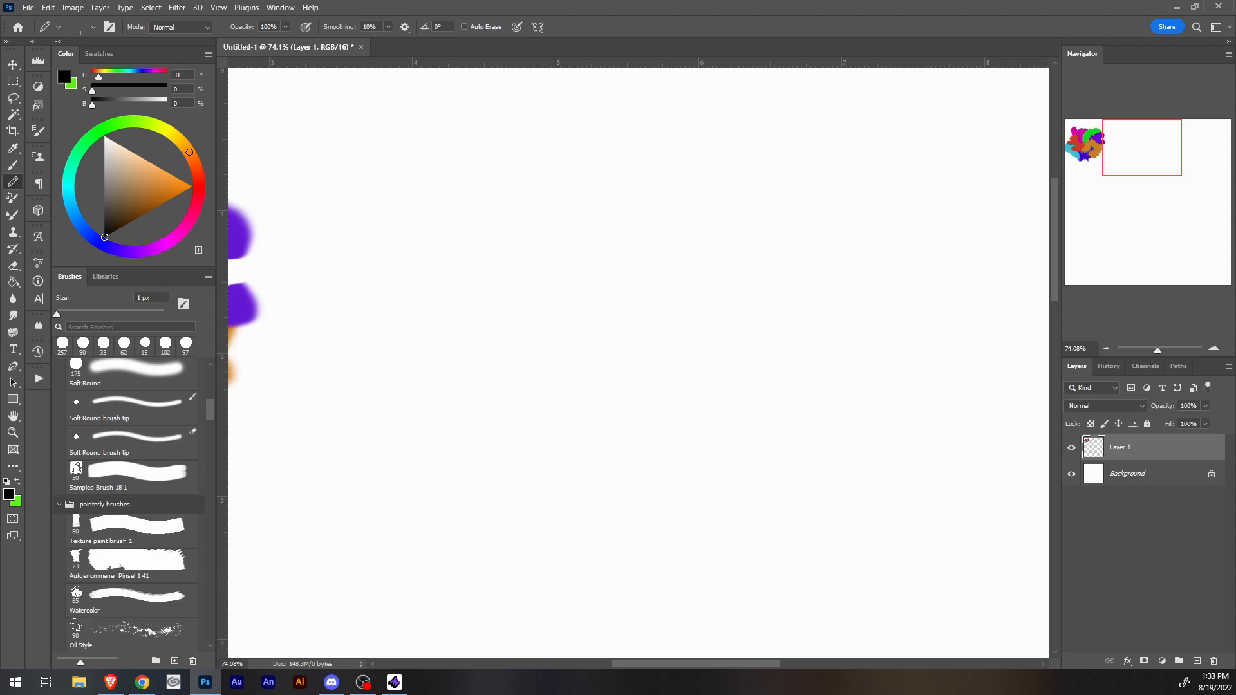
scroll(132, 506, "down", 8)
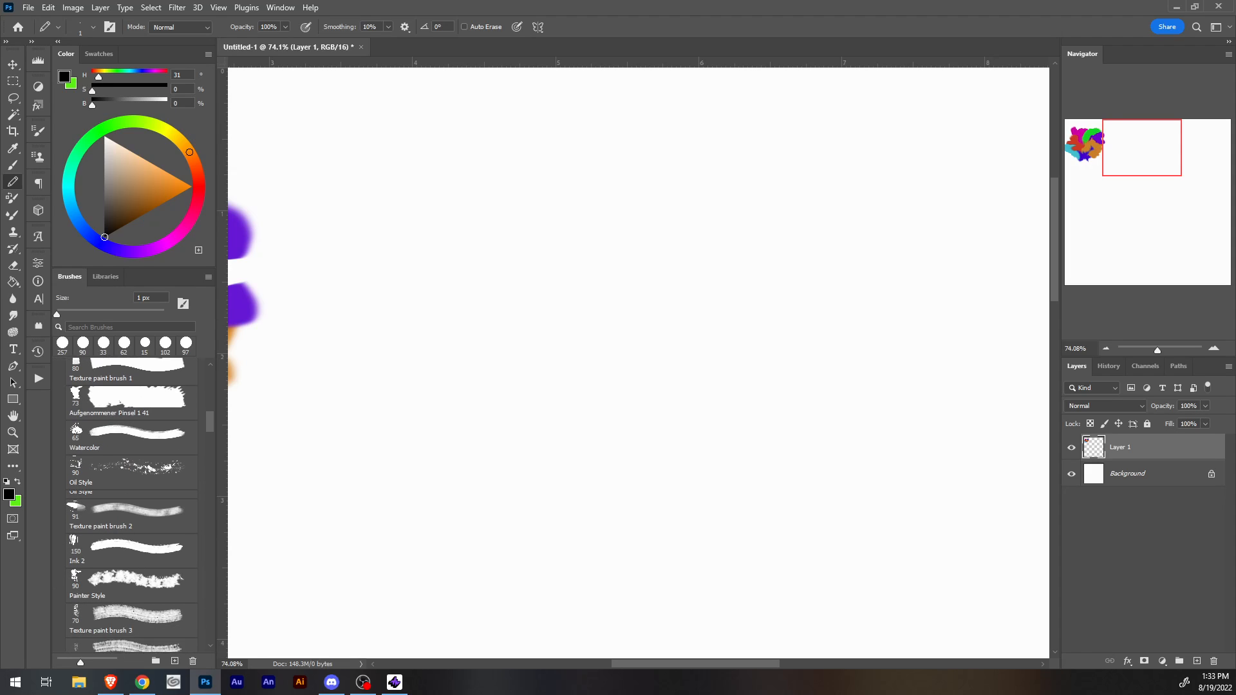
scroll(132, 505, "down", 10)
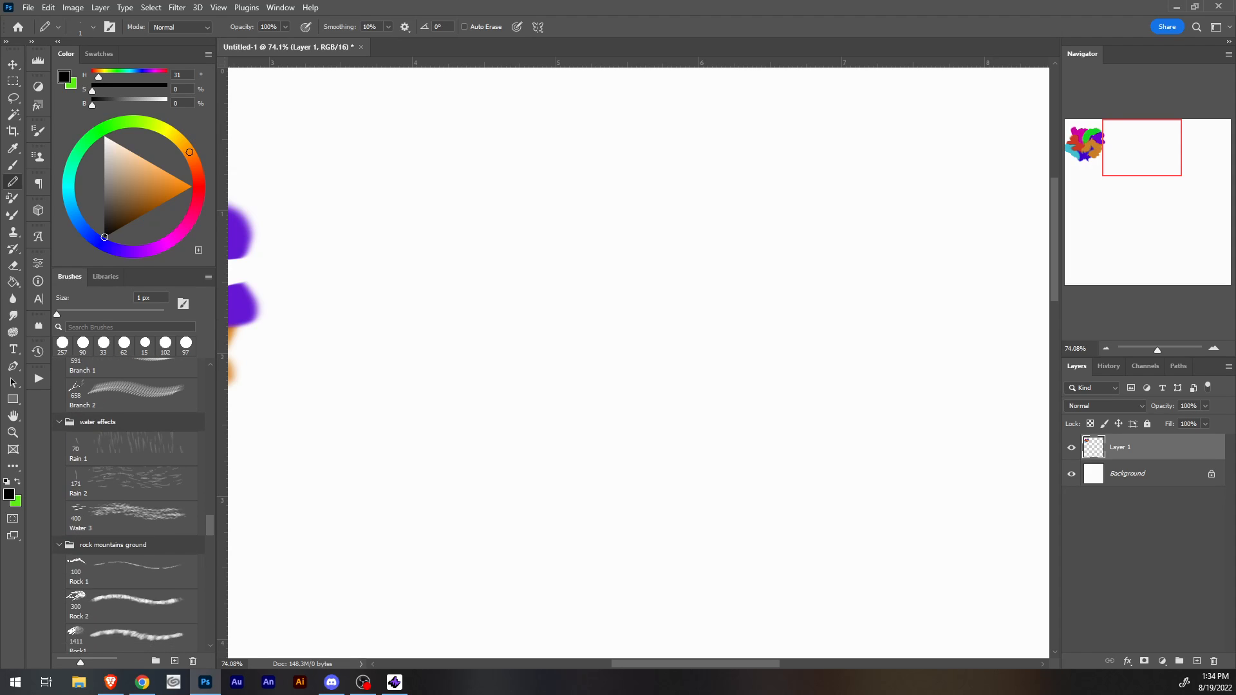
scroll(132, 506, "down", 10)
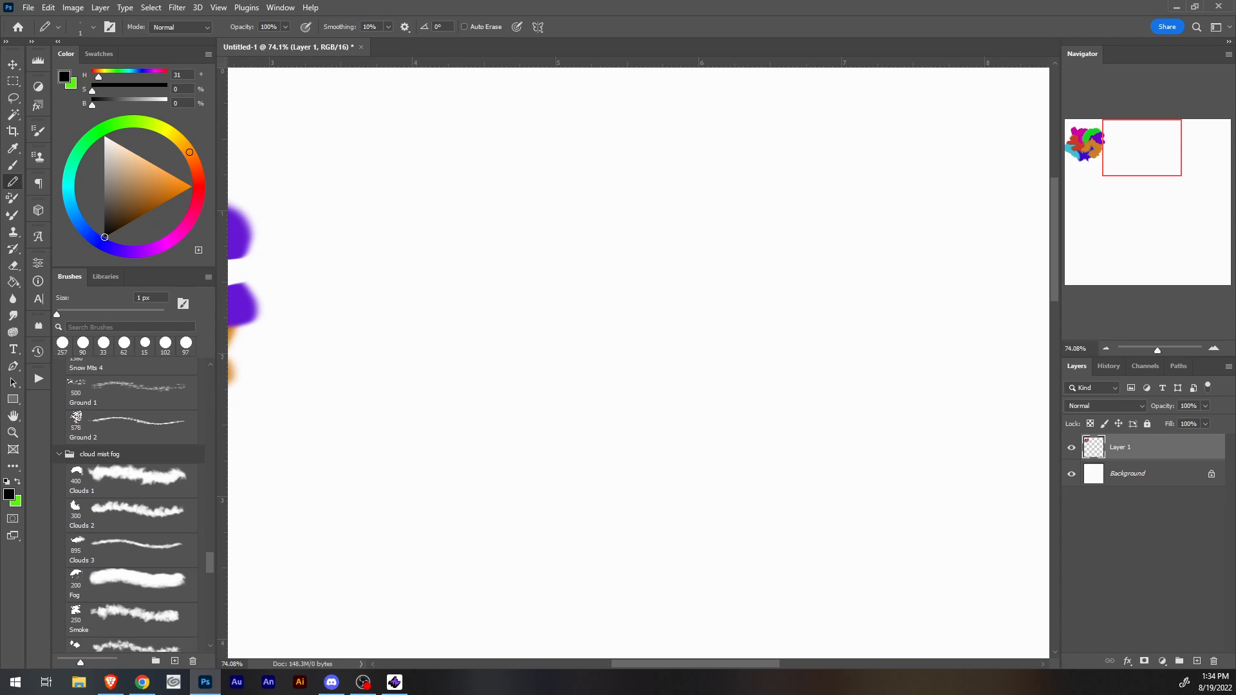
scroll(132, 505, "down", 1)
left_click_drag(209, 566, 209, 379)
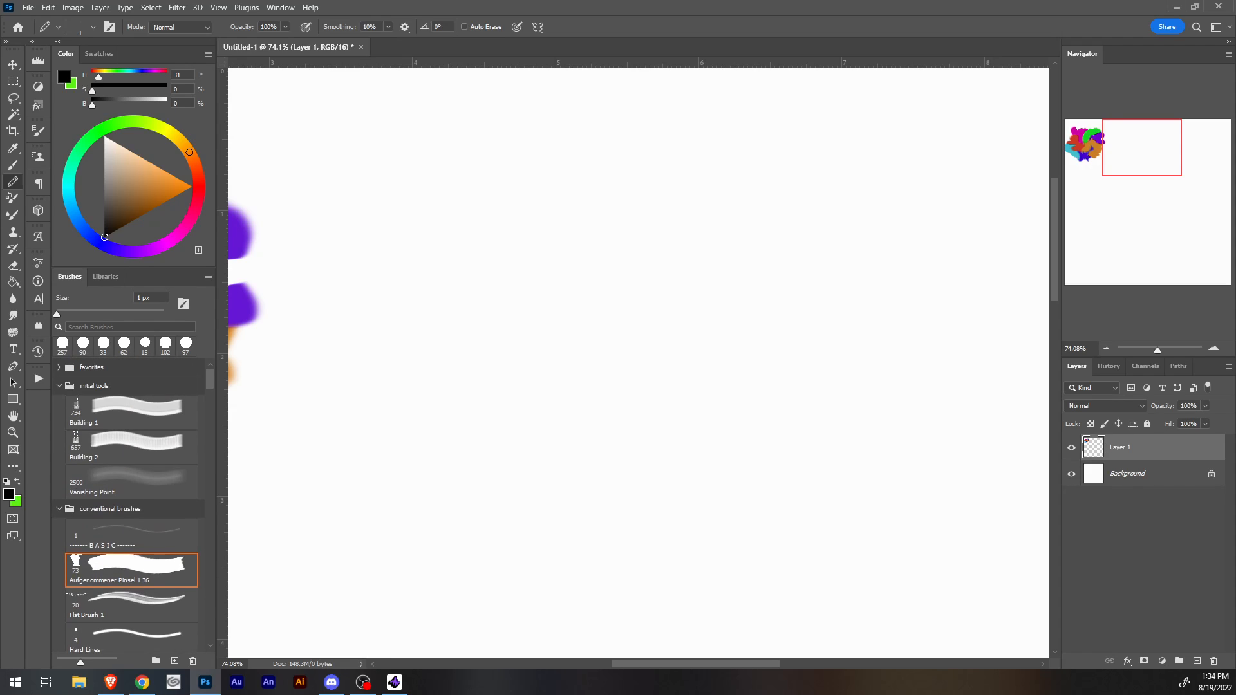
left_click(59, 367)
left_click(59, 366)
scroll(132, 505, "down", 5)
left_click(132, 484)
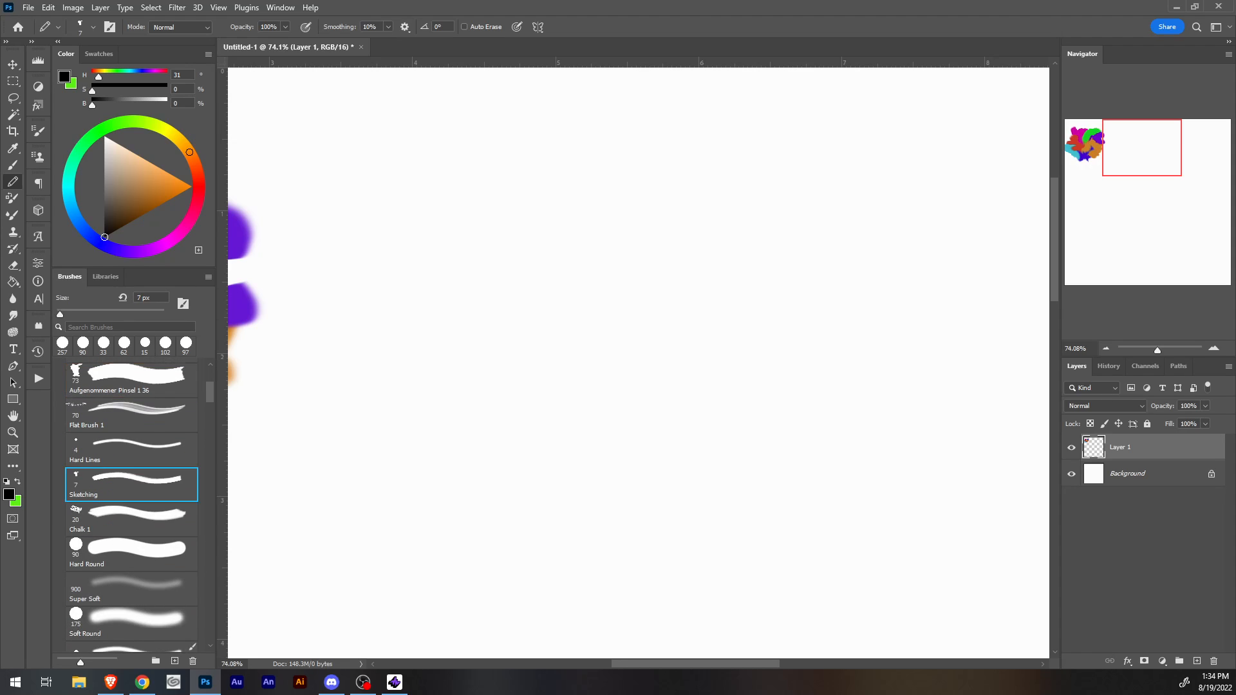
key("bracketleft")
key("bracketleft")
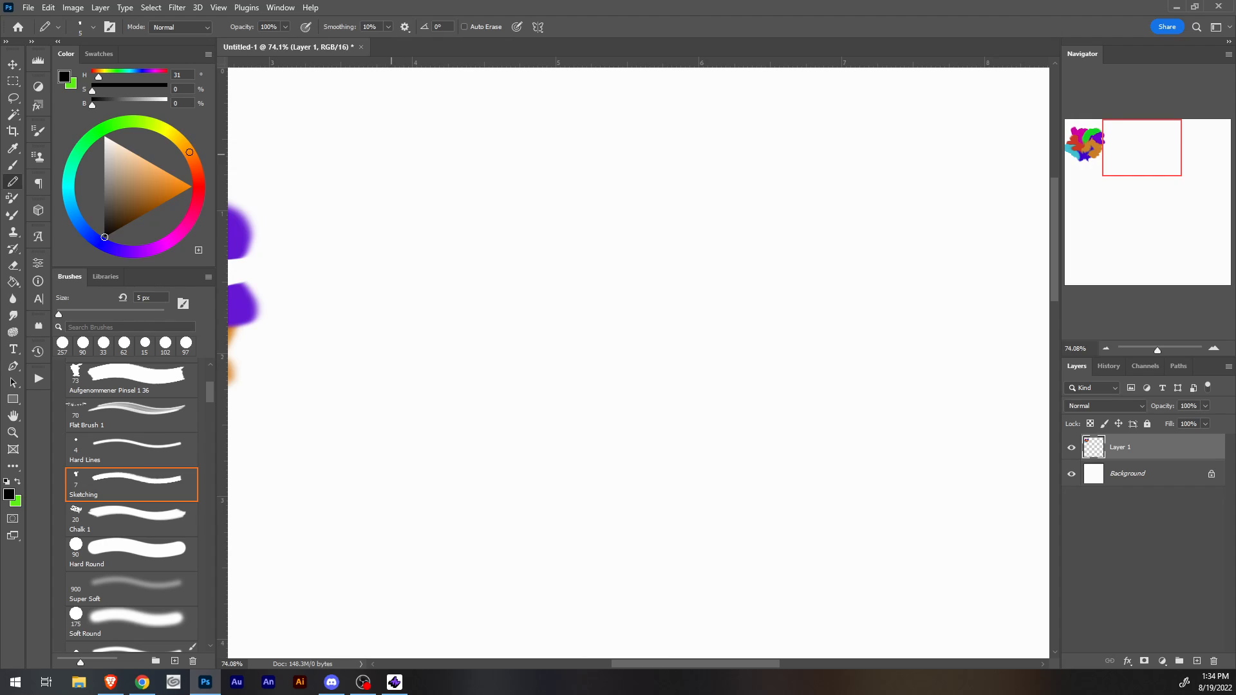
Try strokes with the Sketching brush and with the Hard Lines brush at 4 px and 2 px, undoing each one.
left_click_drag(375, 155, 372, 179)
mouse_move(378, 154)
left_mouse_down()
mouse_move(370, 184)
mouse_move(378, 153)
left_mouse_up()
key("ctrl+z")
left_click(131, 450)
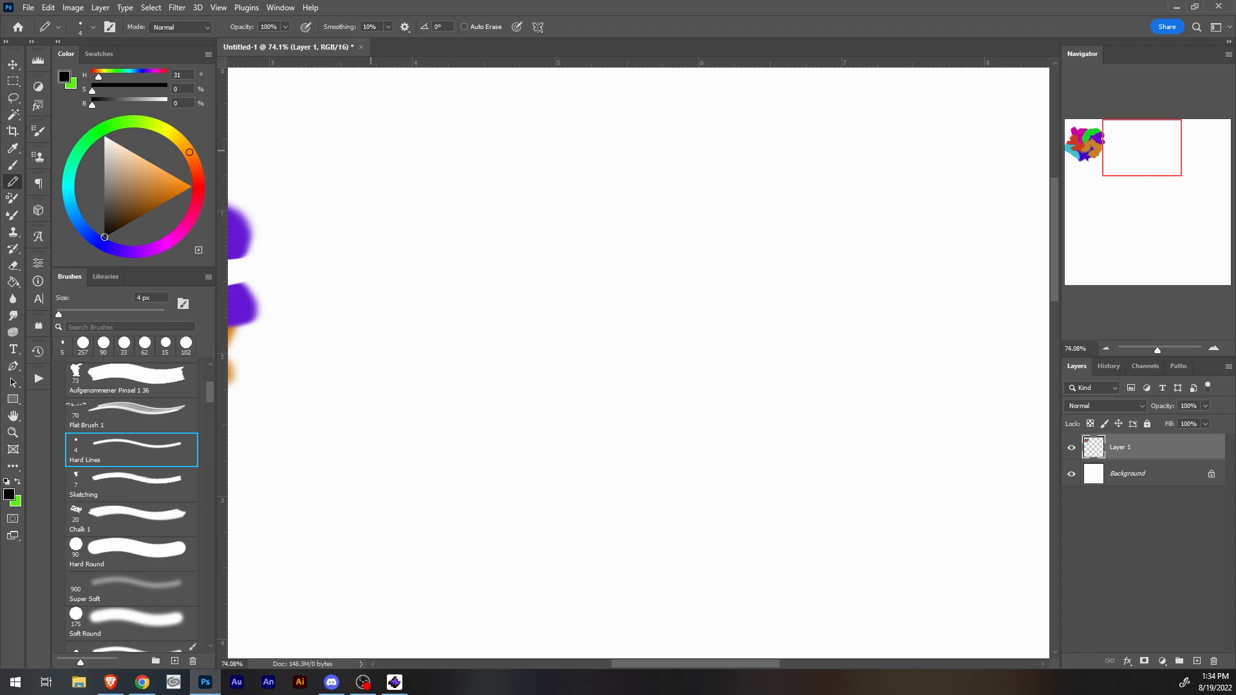
left_click_drag(378, 144, 362, 205)
key("ctrl+z")
key("bracketleft")
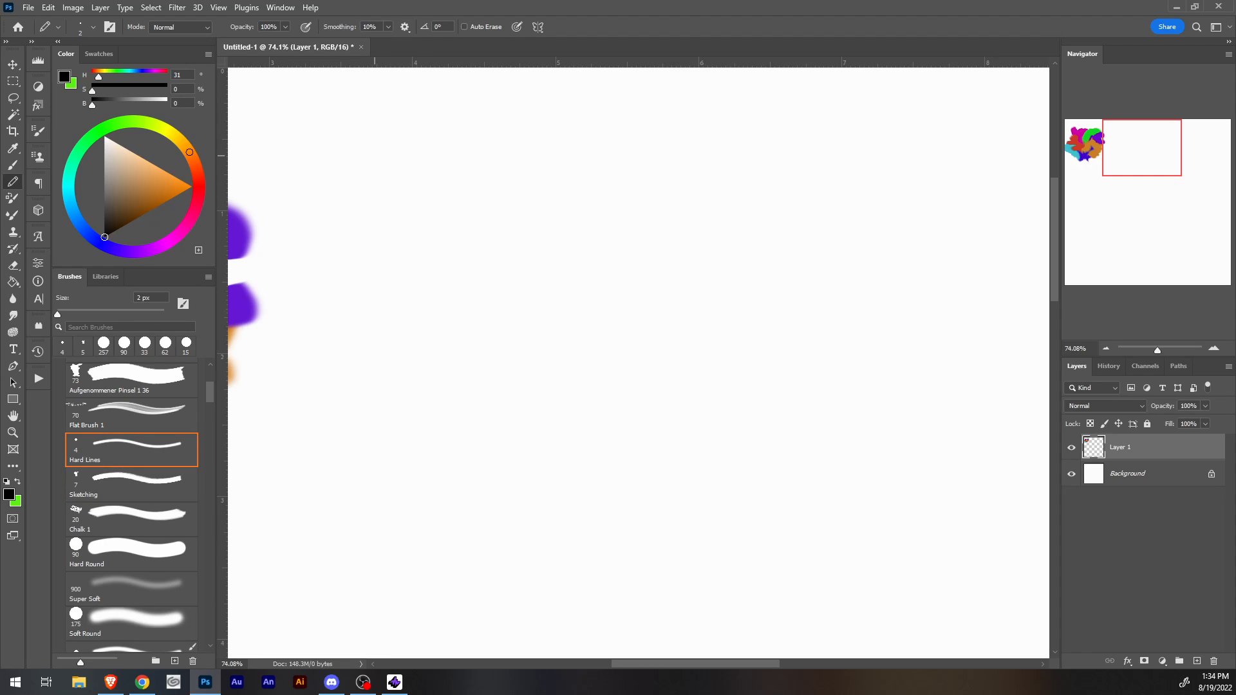
left_click_drag(376, 156, 368, 236)
key("ctrl+z")
Return to the recently used 5 px brush and slightly increase its tip spacing.
scroll(132, 505, "down", 10)
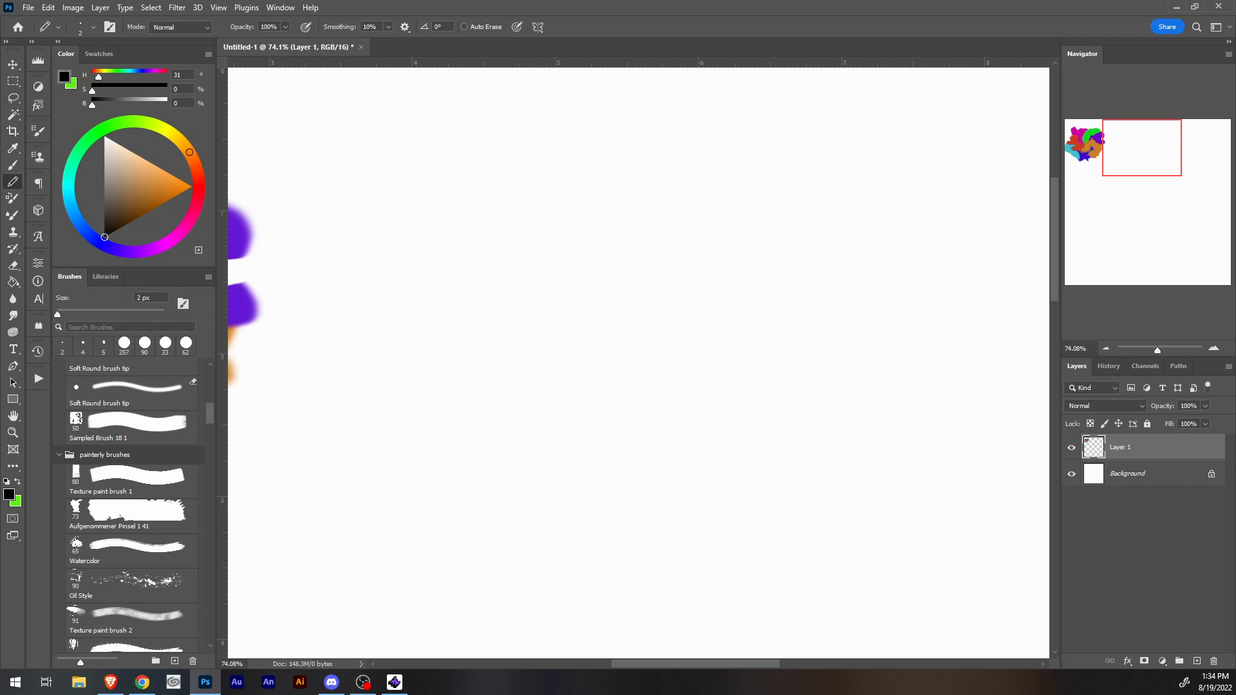
scroll(132, 505, "down", 5)
scroll(132, 505, "up", 15)
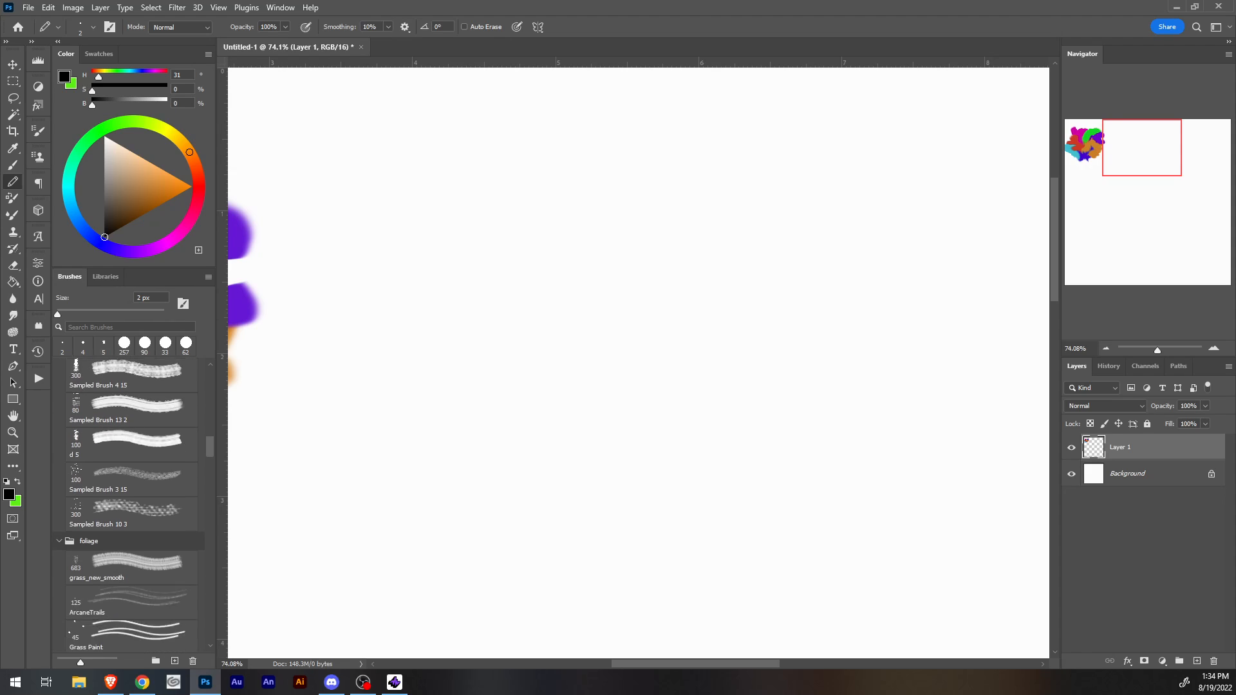
scroll(132, 505, "up", 3)
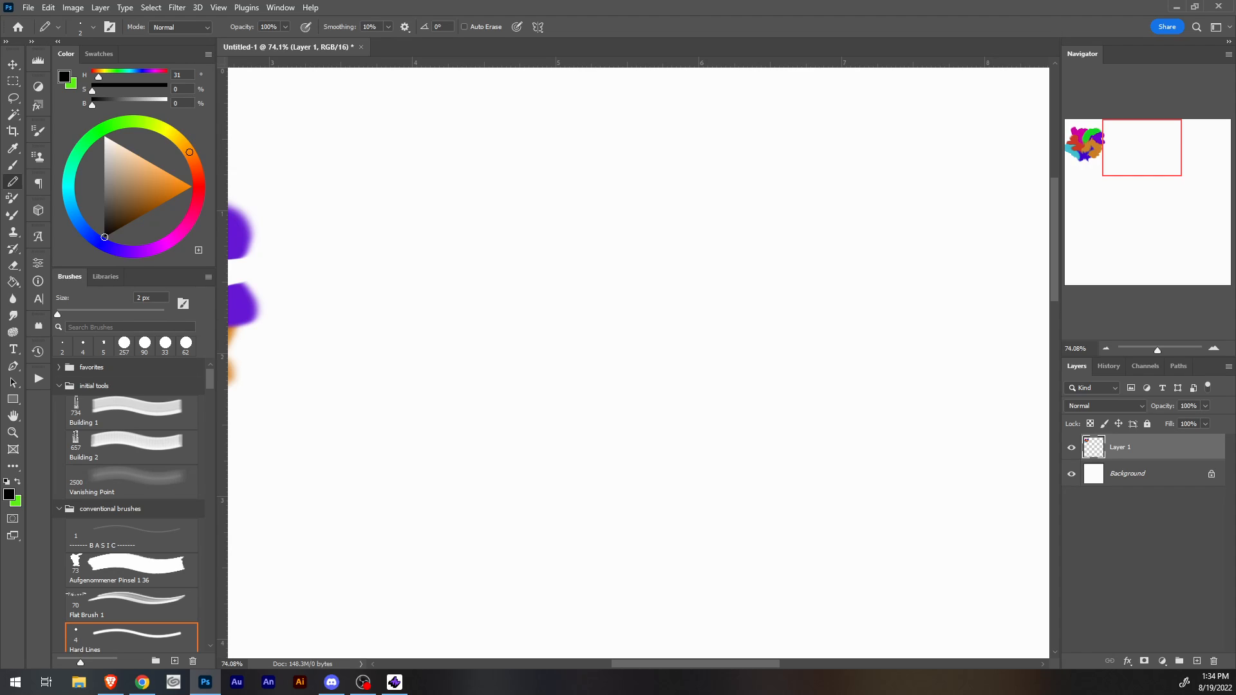
left_click(103, 346)
left_click(183, 303)
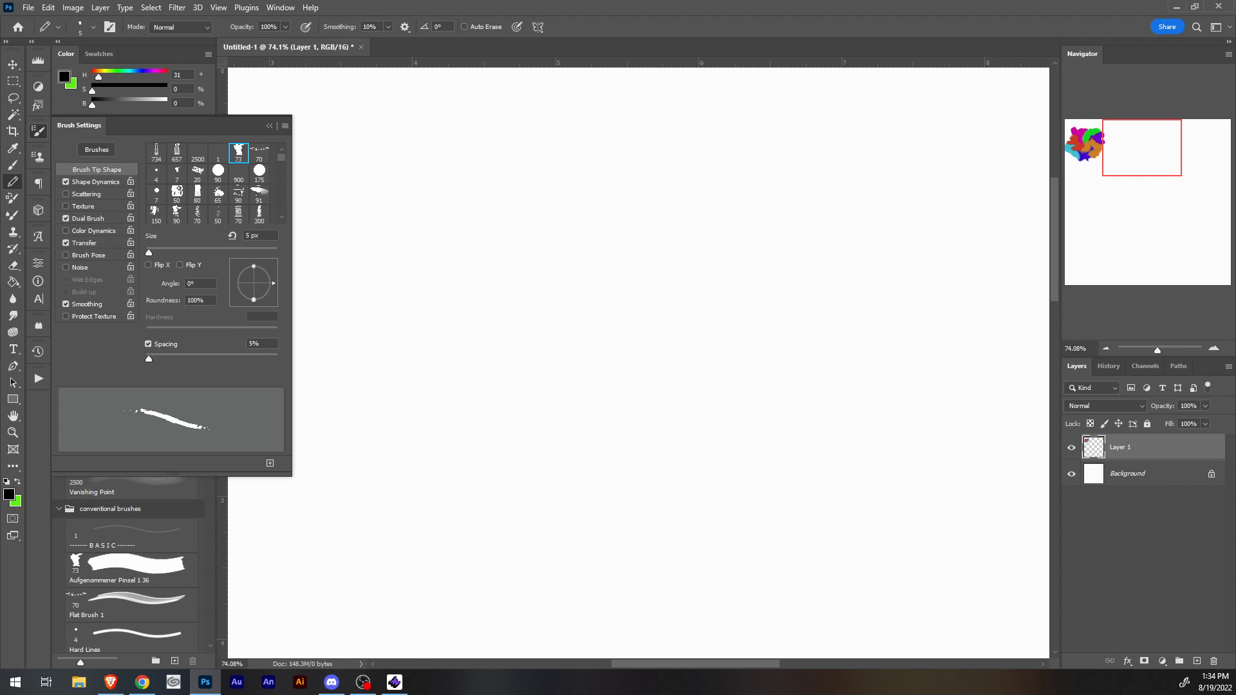
mouse_move(149, 358)
left_mouse_down()
mouse_move(212, 358)
mouse_move(151, 359)
left_mouse_up()
left_click(269, 126)
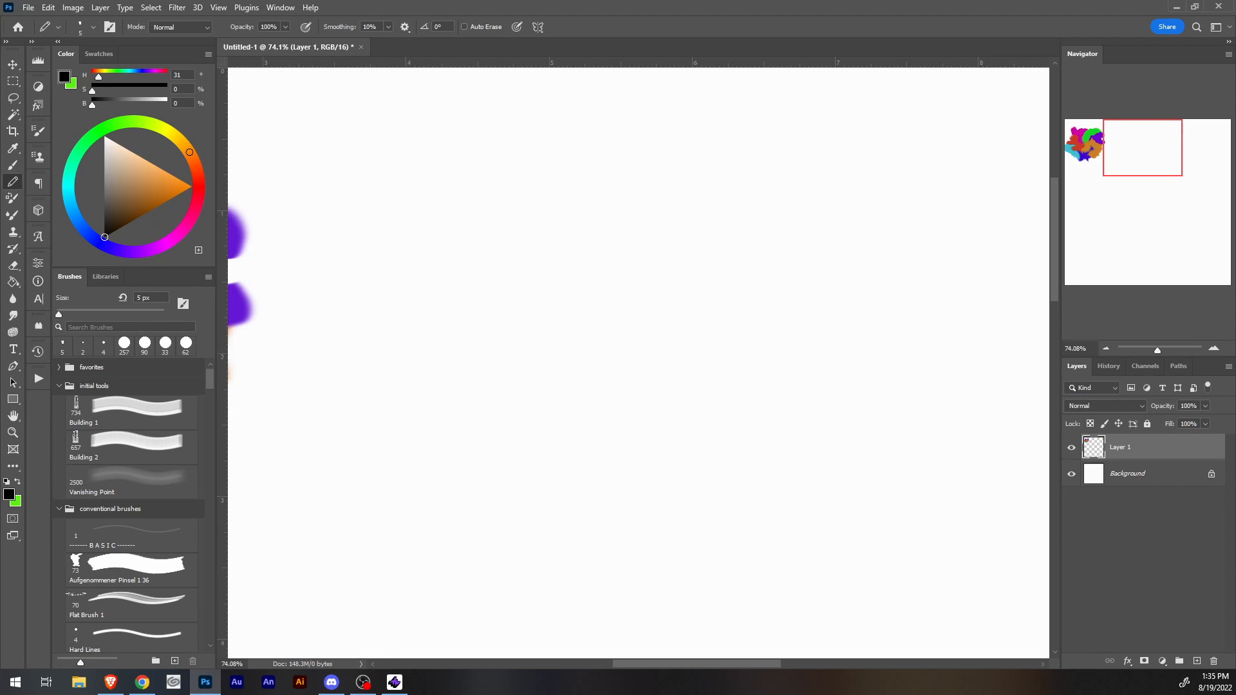
Set the color to a dark gray (H 31, S 5, B 20) and draw a curved spine line for a gesture figure.
scroll(638, 362, "left", 6)
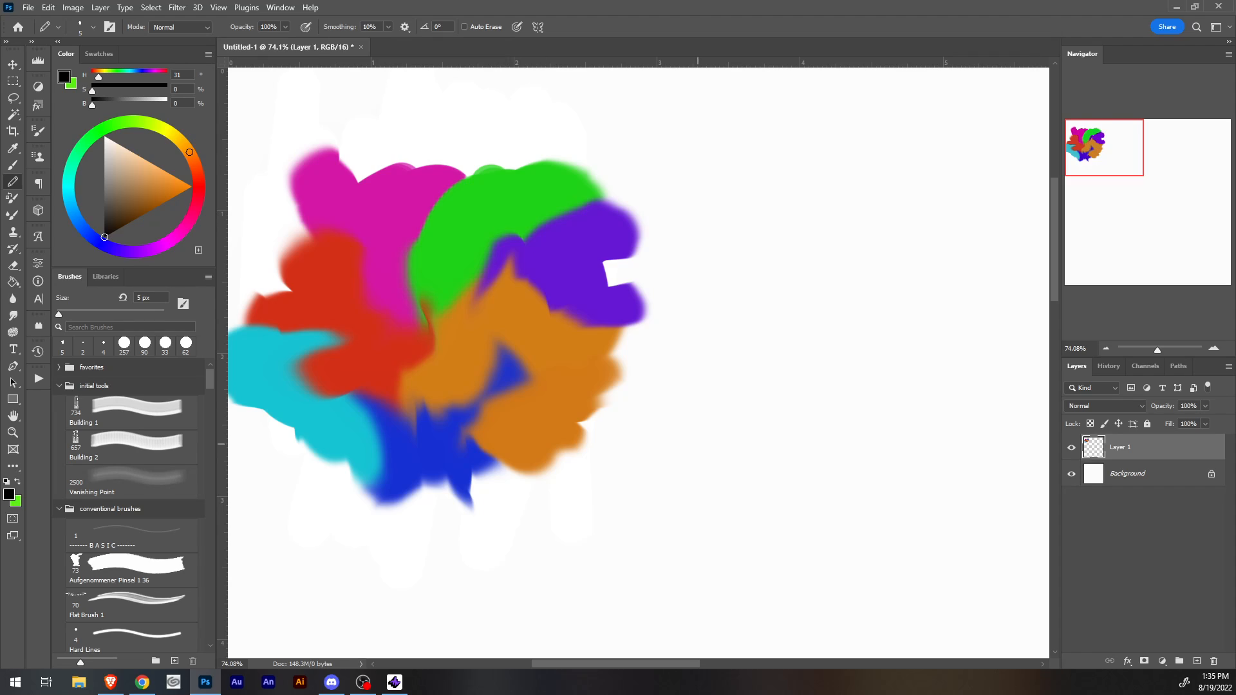
scroll(638, 360, "right", 5)
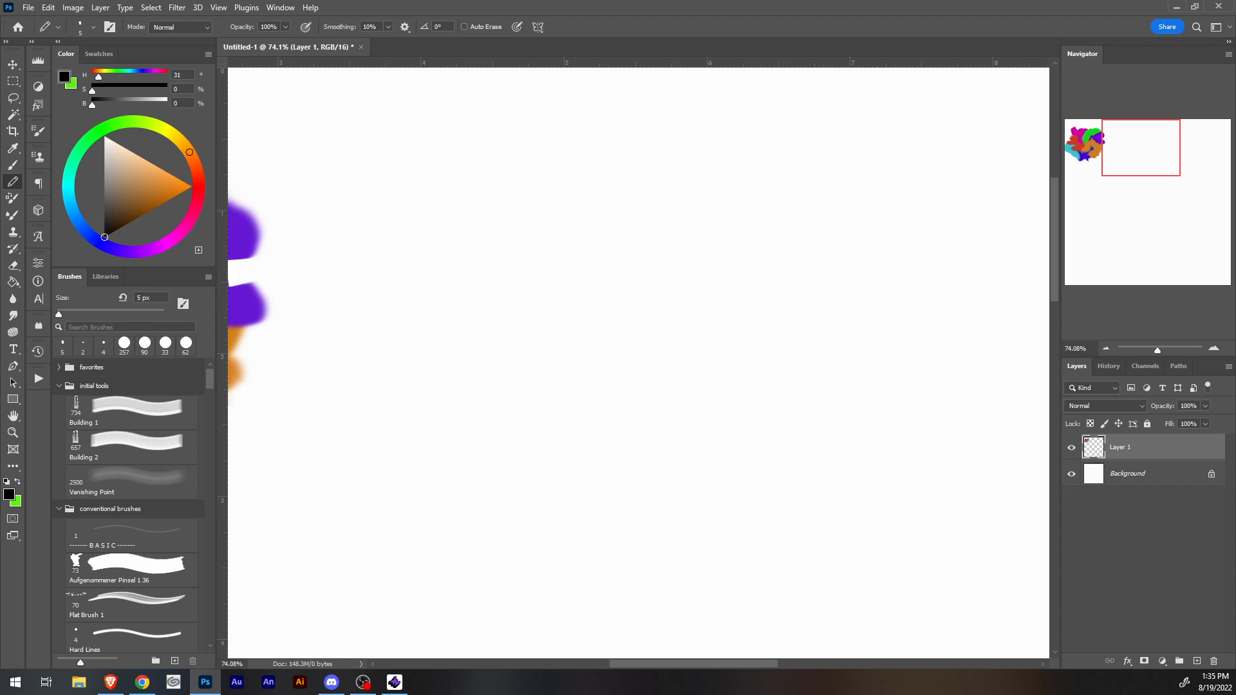
left_click(105, 217)
left_click_drag(422, 177, 395, 283)
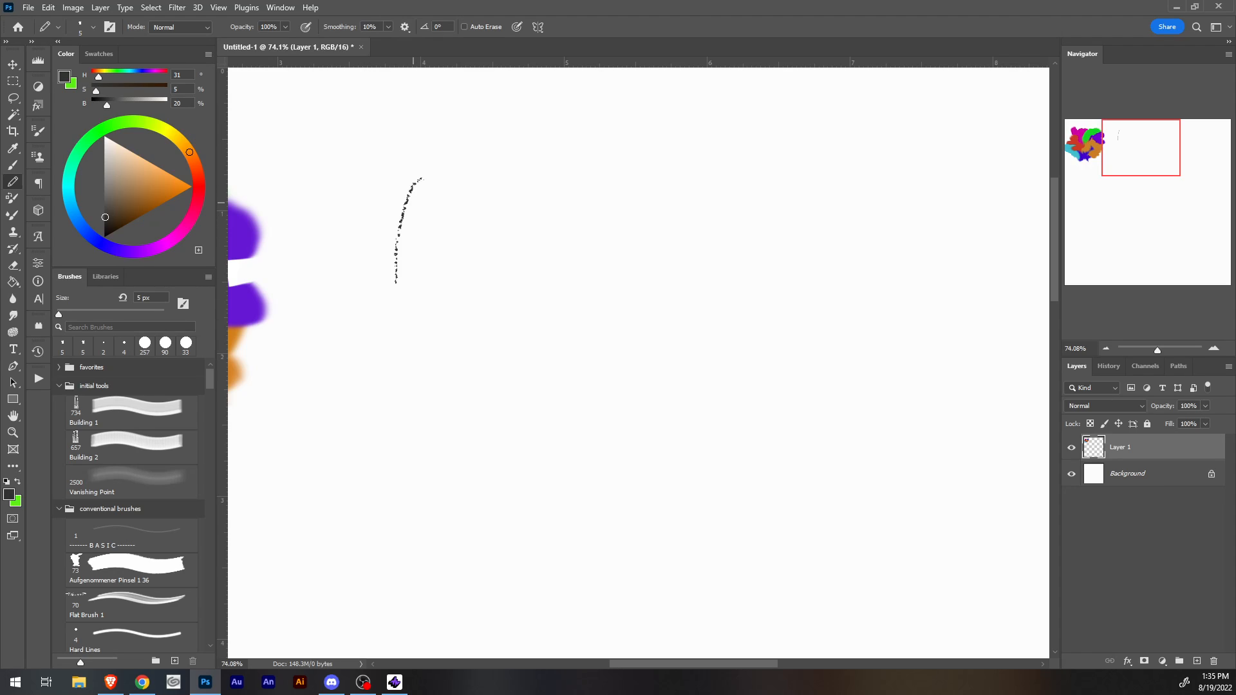
key("ctrl+z")
mouse_move(455, 152)
left_mouse_down()
mouse_move(420, 267)
mouse_move(426, 335)
left_mouse_up()
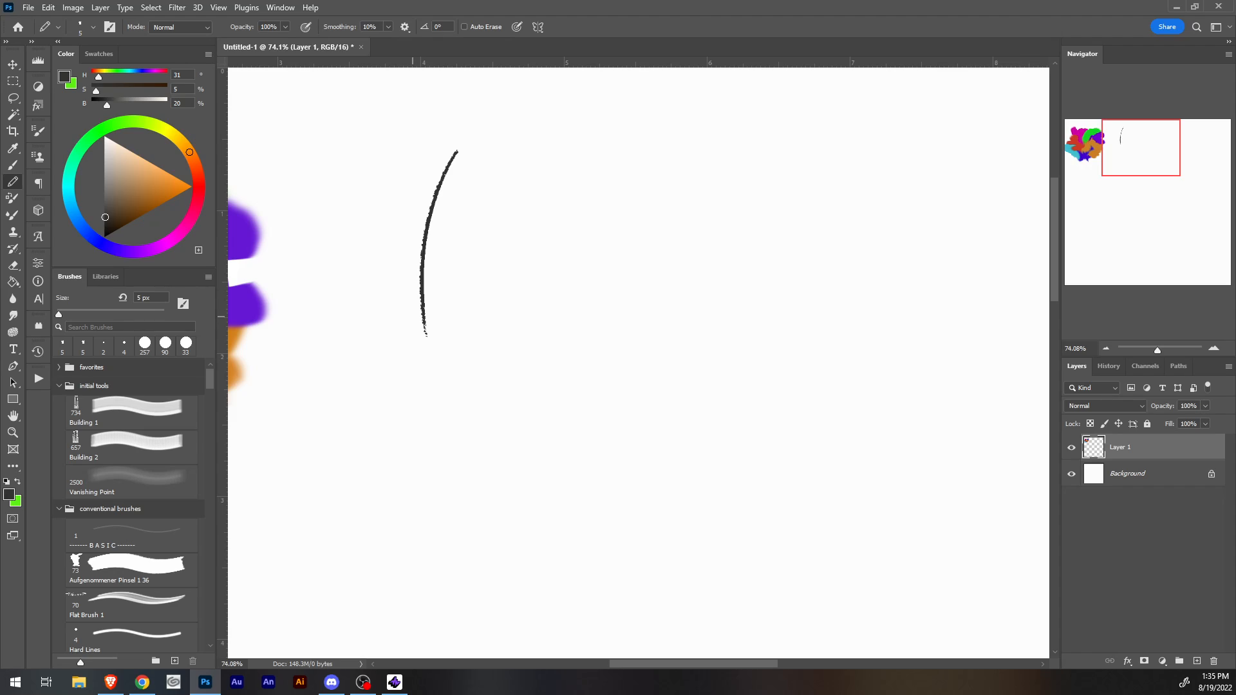
Draw a slanted hip line below the spine, with one bent leg and one long leg extended to the lower right.
mouse_move(411, 316)
left_mouse_down()
mouse_move(462, 356)
mouse_move(532, 483)
left_mouse_up()
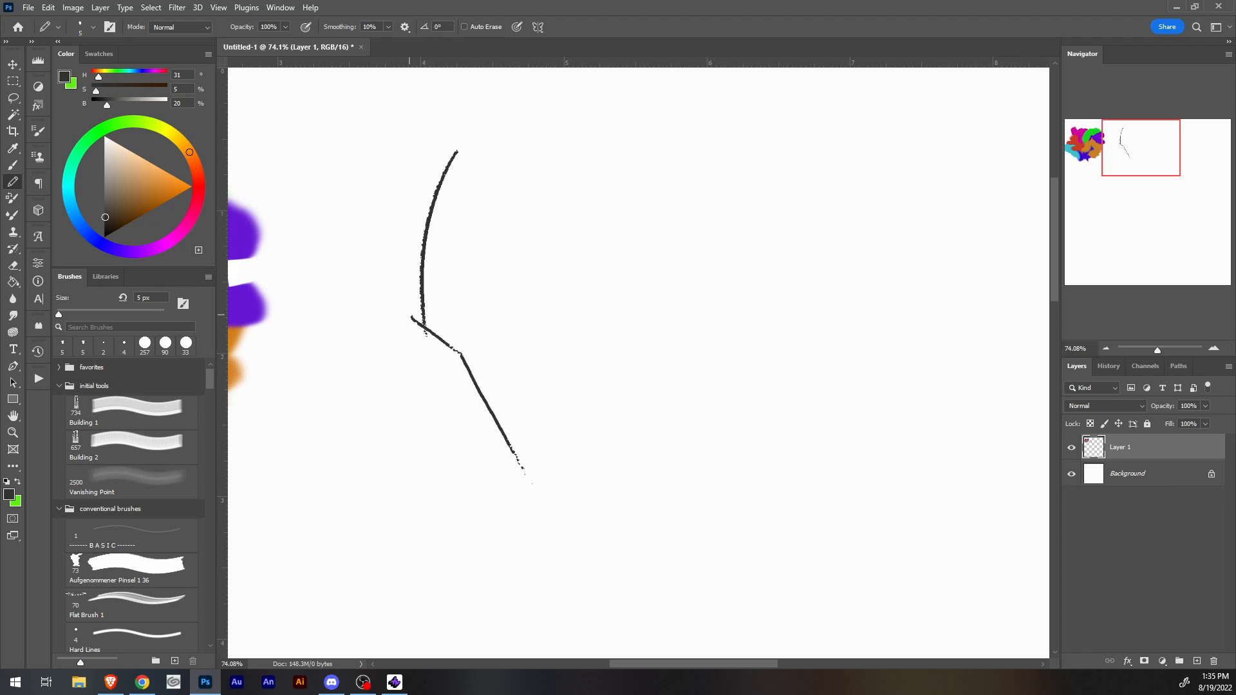
mouse_move(409, 316)
left_mouse_down()
mouse_move(310, 444)
mouse_move(314, 460)
left_mouse_up()
key("ctrl+z")
key("ctrl+z")
key("ctrl+z")
mouse_move(411, 316)
left_mouse_down()
mouse_move(400, 450)
mouse_move(422, 475)
left_mouse_up()
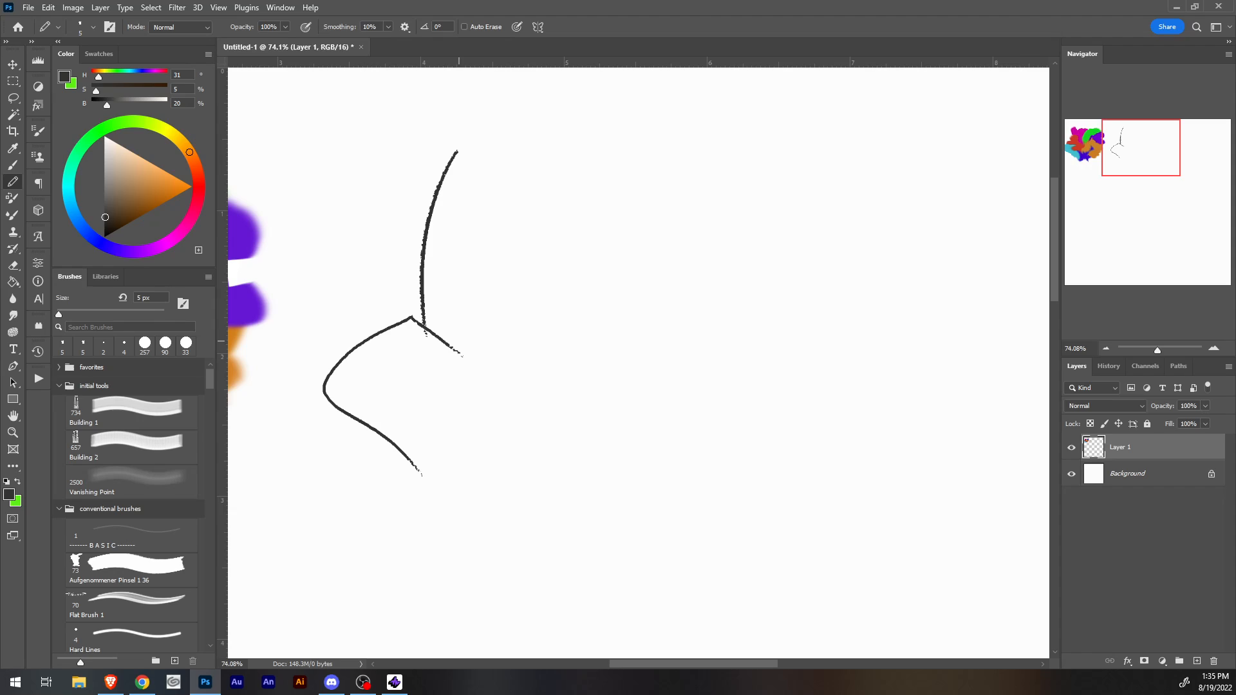
left_click_drag(453, 348, 623, 555)
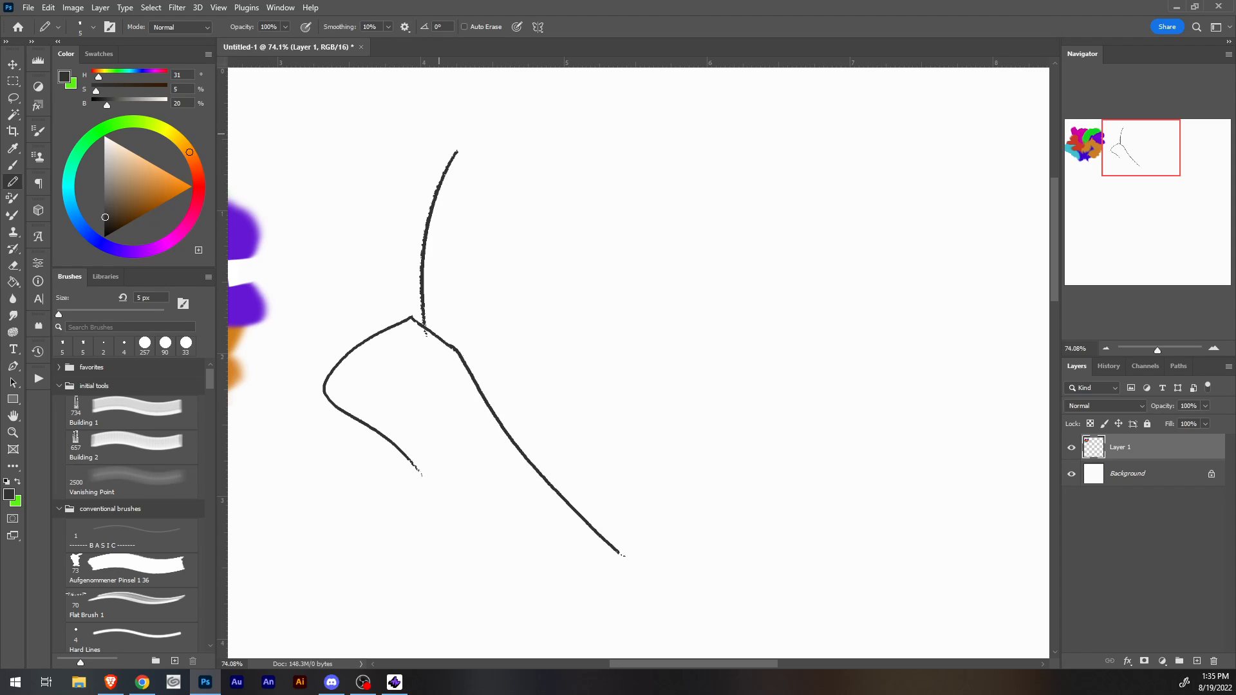
Try a sloping shoulder line with a long arm across the top of the spine, and undo it.
mouse_move(426, 128)
left_mouse_down()
mouse_move(543, 255)
mouse_move(657, 417)
left_mouse_up()
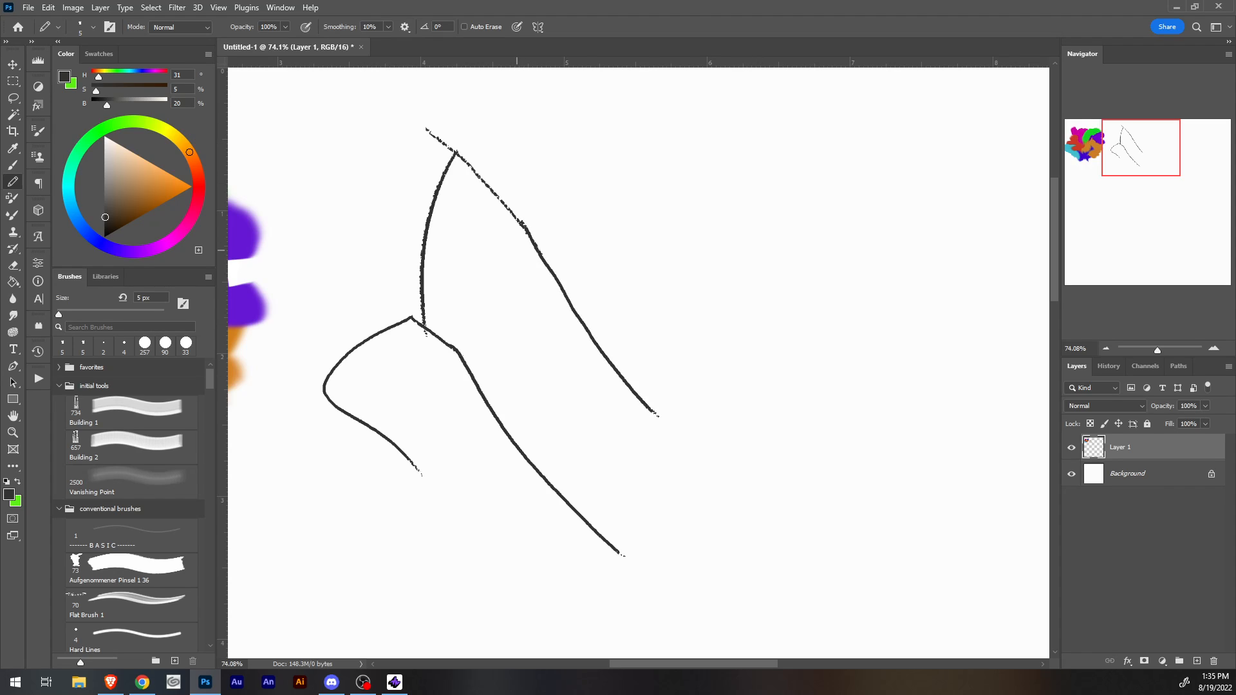
key("ctrl+z")
key("ctrl+z")
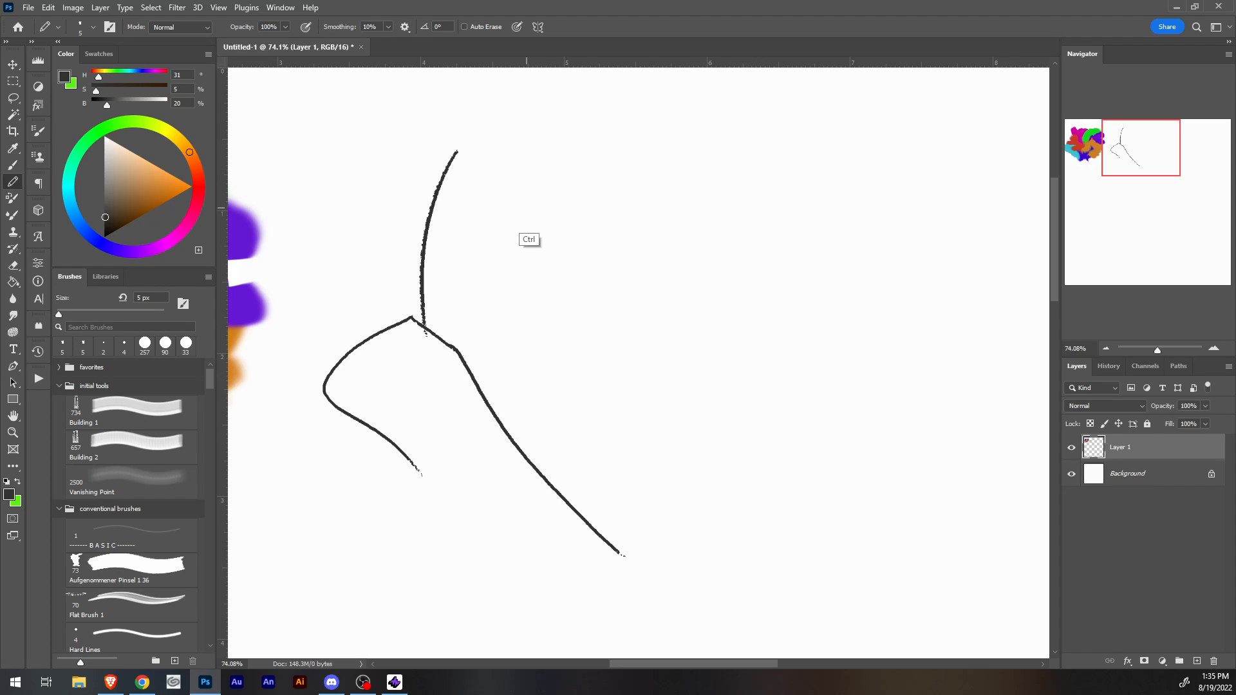
Draw the figure's shoulder line and both arms, and retrace its spine and legs with additional strokes.
mouse_move(435, 126)
left_mouse_down()
mouse_move(506, 191)
mouse_move(600, 381)
left_mouse_up()
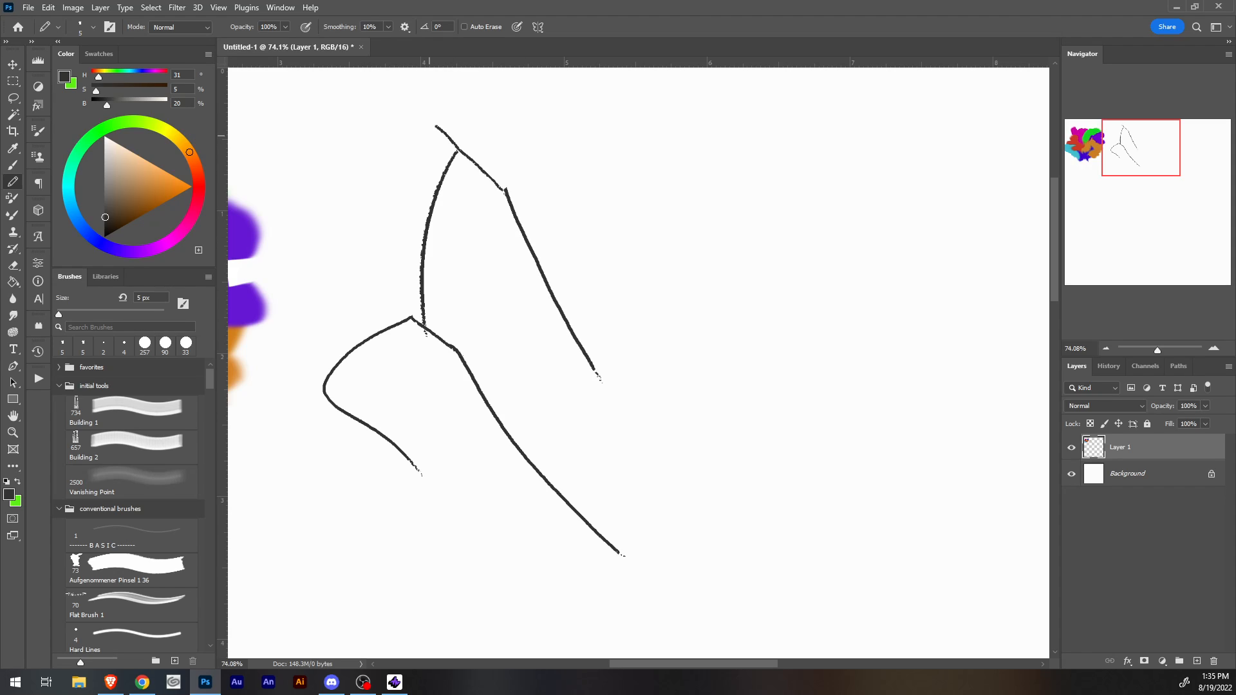
mouse_move(506, 188)
left_mouse_down()
mouse_move(418, 141)
mouse_move(409, 149)
mouse_move(421, 222)
mouse_move(475, 313)
left_mouse_up()
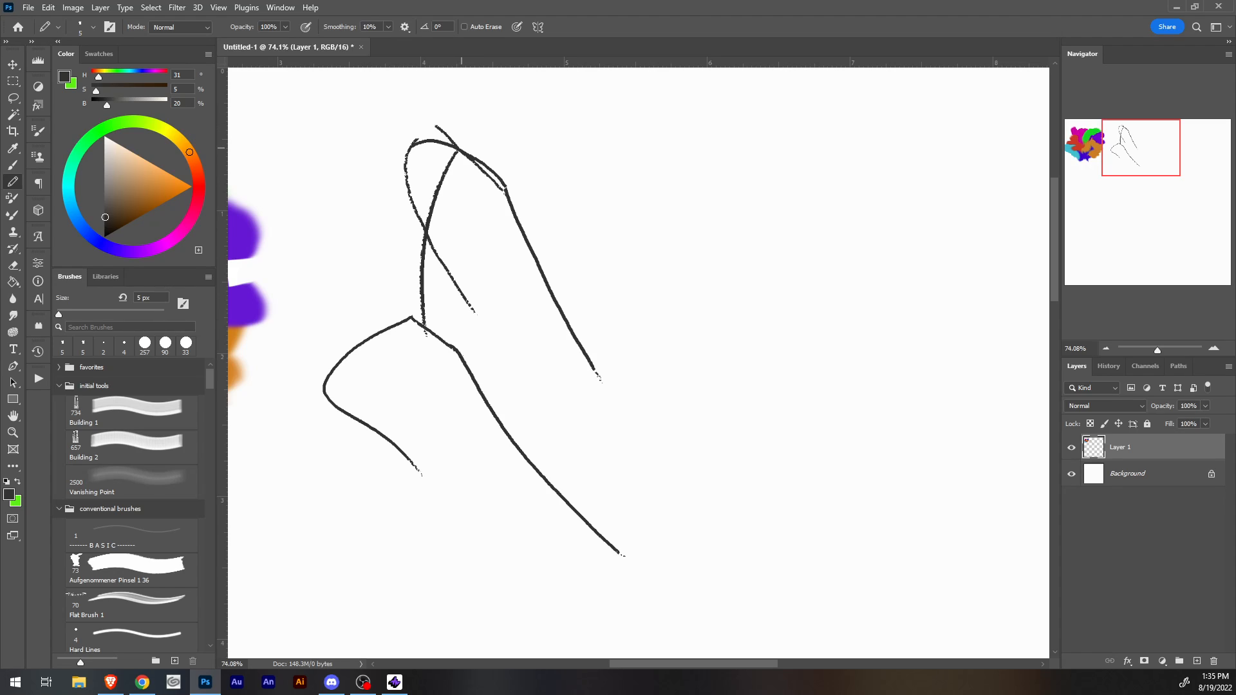
mouse_move(468, 152)
left_mouse_down()
mouse_move(416, 256)
mouse_move(422, 325)
left_mouse_up()
mouse_move(454, 154)
left_mouse_down()
mouse_move(426, 188)
mouse_move(423, 283)
mouse_move(442, 338)
mouse_move(389, 322)
mouse_move(318, 404)
mouse_move(340, 428)
left_mouse_up()
mouse_move(432, 316)
left_mouse_down()
mouse_move(502, 428)
mouse_move(644, 568)
left_mouse_up()
Draw a circular head above the figure's shoulders and retrace both arms.
mouse_move(452, 143)
left_mouse_down()
mouse_move(523, 134)
mouse_move(453, 147)
mouse_move(509, 108)
mouse_move(475, 159)
mouse_move(504, 102)
left_mouse_up()
key("ctrl+z")
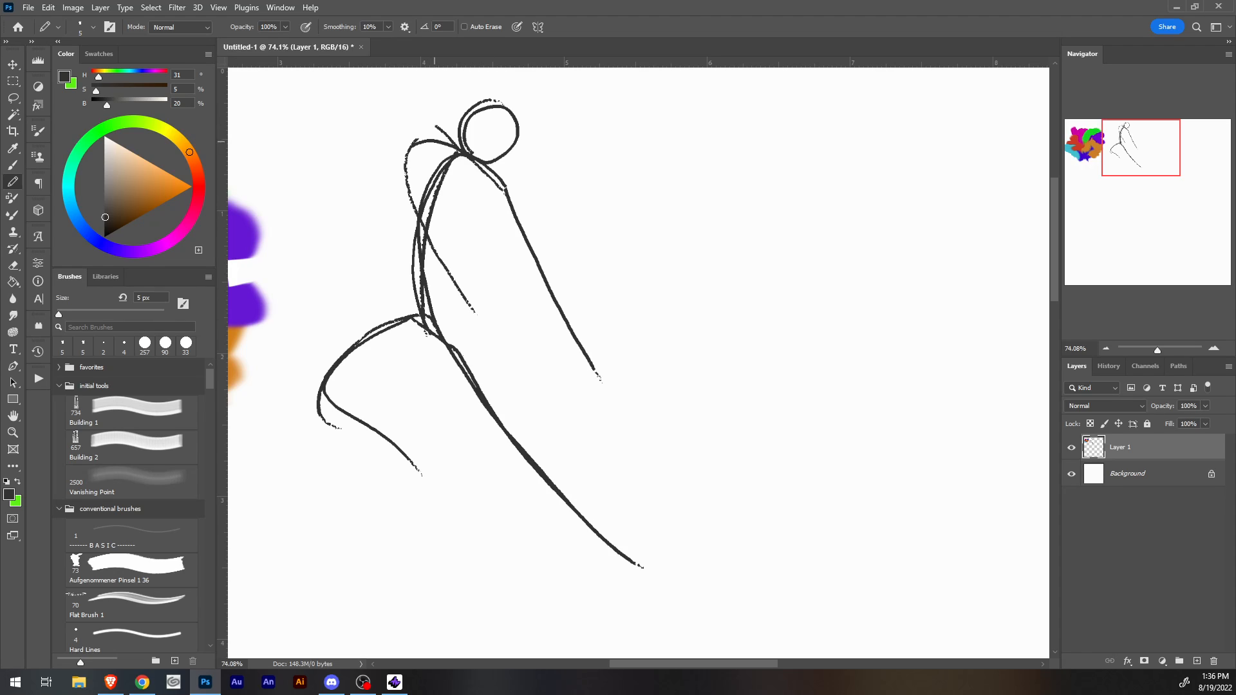
mouse_move(415, 139)
left_mouse_down()
mouse_move(411, 216)
mouse_move(465, 292)
left_mouse_up()
left_click_drag(512, 196, 604, 366)
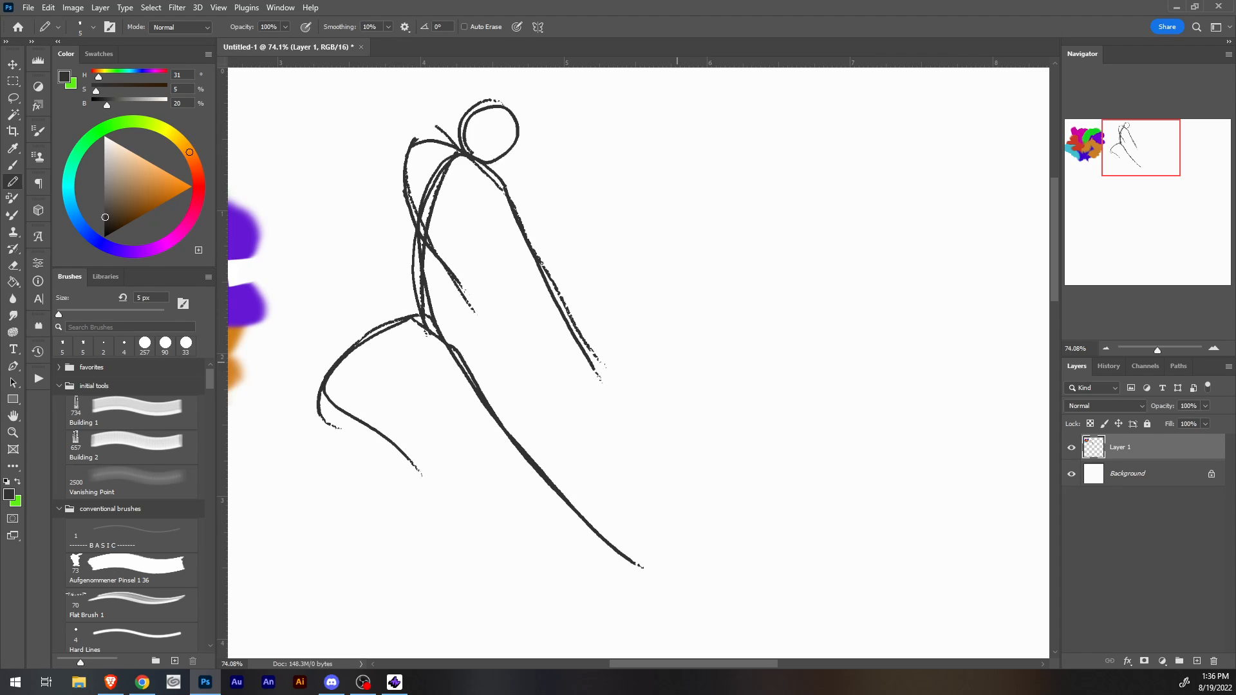
Start a second figure beside the first with a curved spine flowing into a long trailing leg, and add a short bent leg.
mouse_move(680, 359)
left_mouse_down()
mouse_move(764, 283)
mouse_move(763, 184)
left_mouse_up()
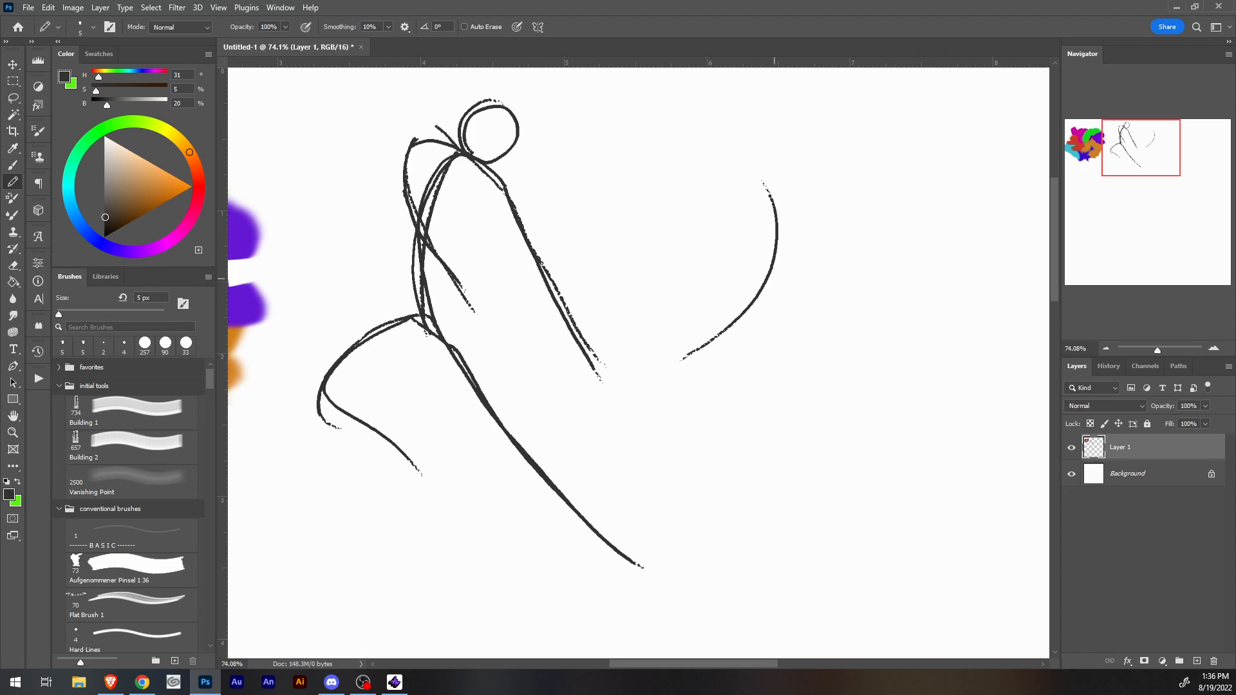
left_click_drag(766, 283, 808, 305)
left_click_drag(805, 305, 803, 350)
left_click_drag(682, 359, 620, 432)
Sketch the second figure's outstretched arms and round head, and add a longer curved stroke for its bent leg.
mouse_move(713, 222)
left_mouse_down()
mouse_move(797, 156)
mouse_move(647, 278)
left_mouse_up()
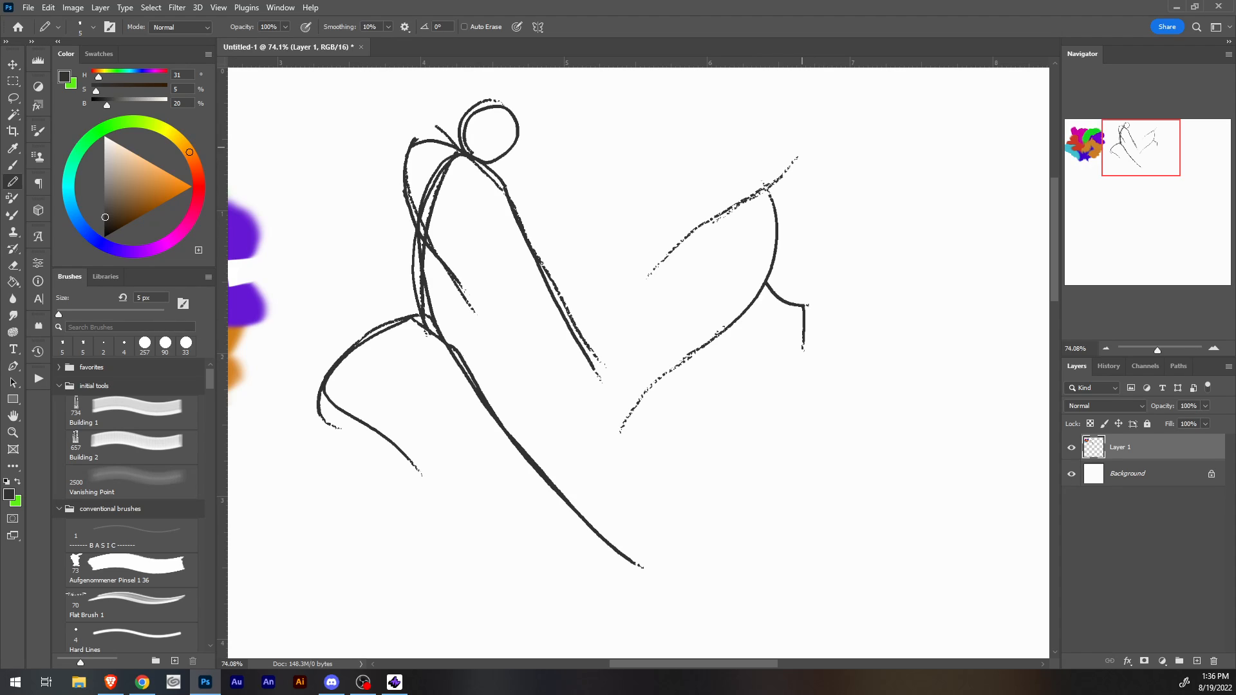
left_click_drag(802, 147, 839, 126)
left_click_drag(765, 138, 762, 188)
left_click_drag(766, 131, 781, 174)
left_click_drag(766, 284, 856, 392)
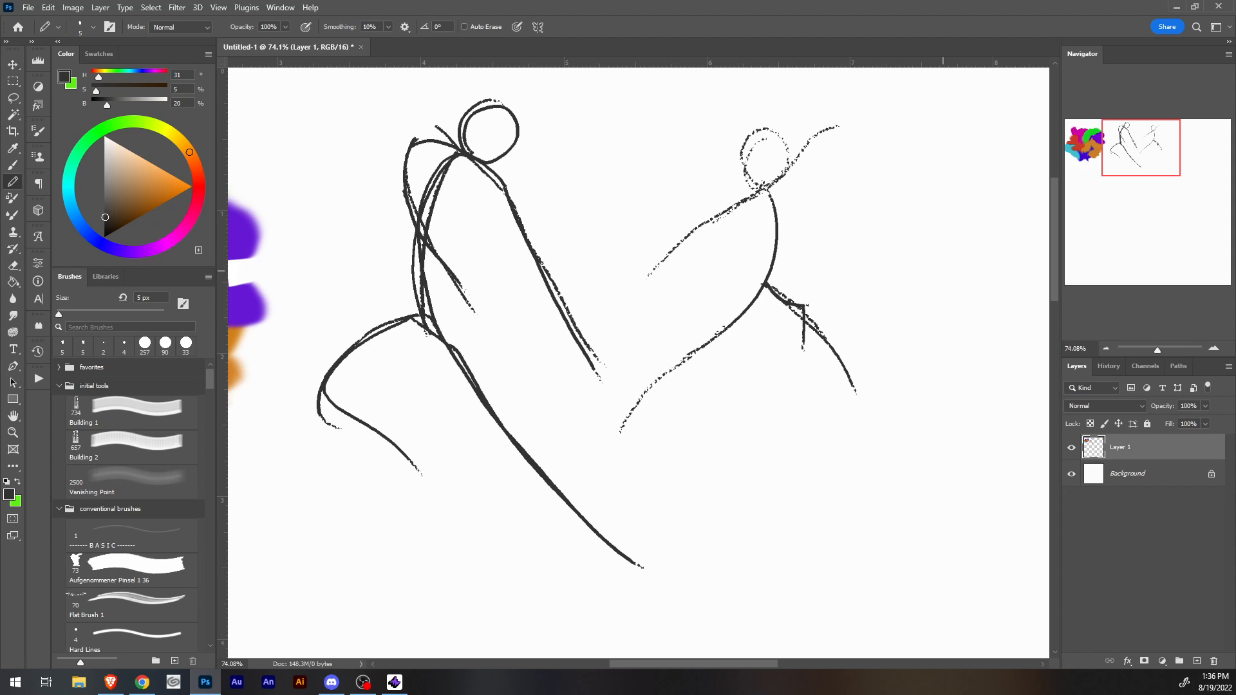
Add a small oval pelvis at the second figure's hips and two torso sides tapering from the shoulders to the waist.
left_click_drag(942, 270, 677, 271)
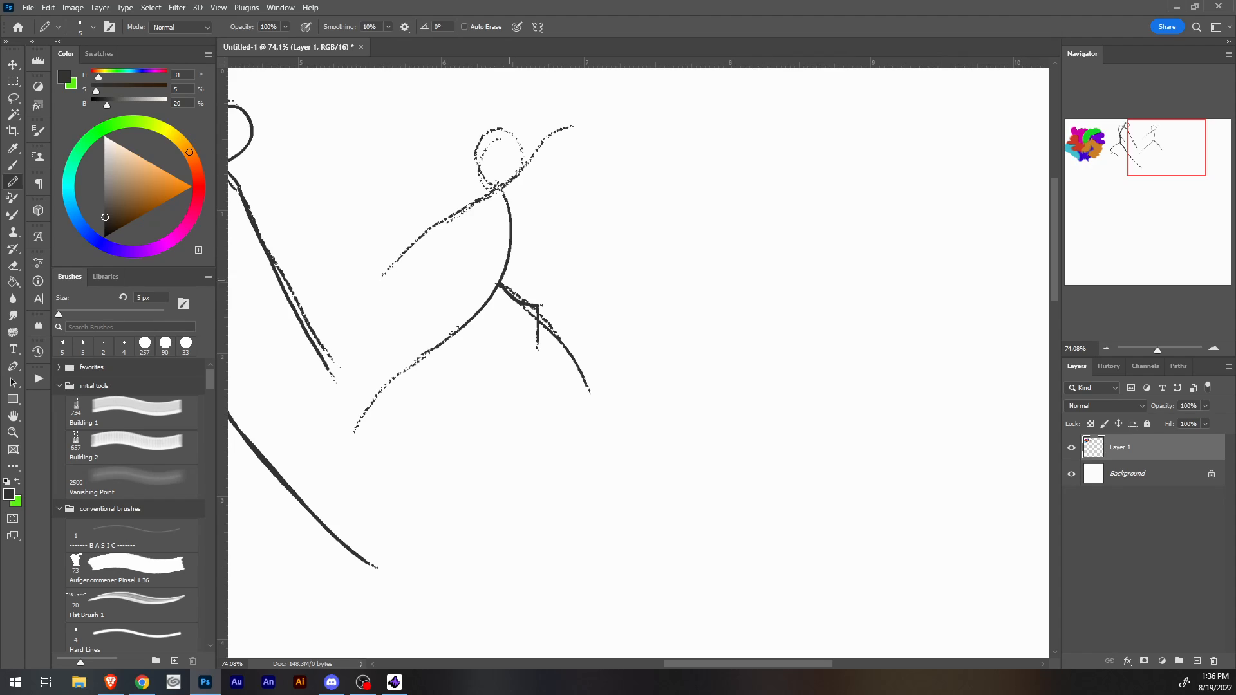
mouse_move(497, 291)
left_mouse_down()
mouse_move(490, 281)
mouse_move(496, 300)
left_mouse_up()
left_click_drag(468, 207, 507, 279)
left_click_drag(526, 162, 507, 258)
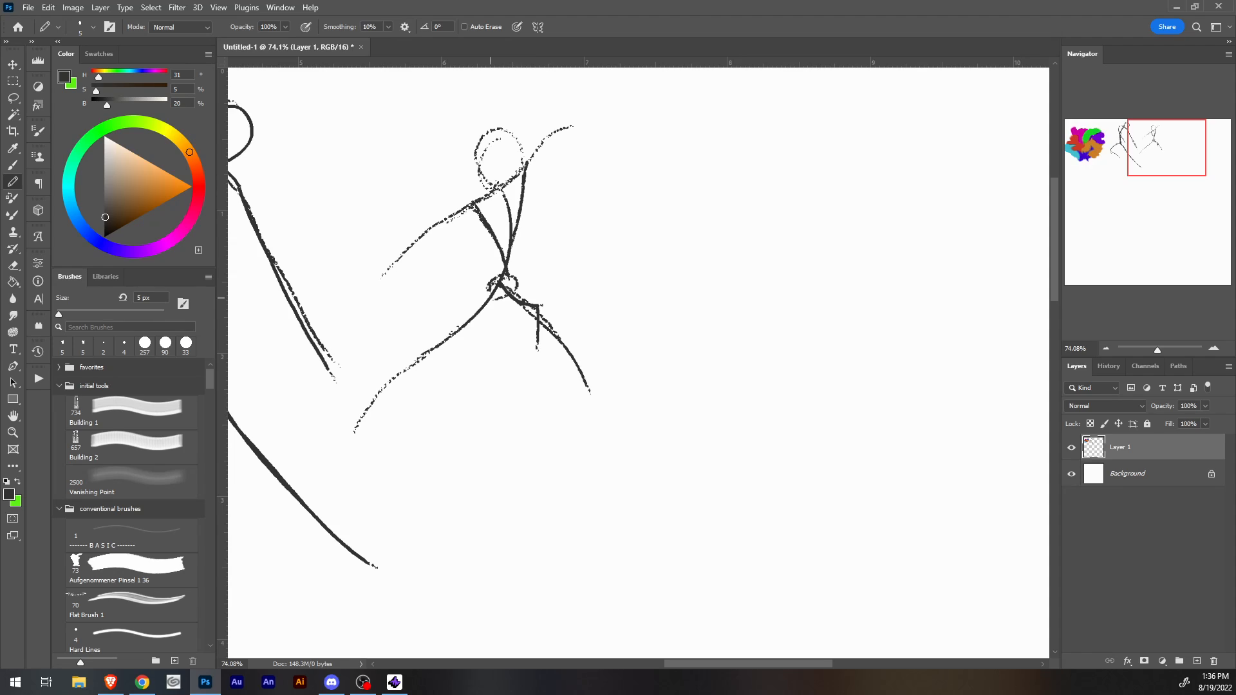
Retrace the second figure's arms and legs with heavier strokes and redraw its round head with a pointed chin.
left_click_drag(434, 229, 383, 270)
left_click_drag(464, 205, 365, 289)
mouse_move(517, 170)
left_mouse_down()
mouse_move(554, 124)
mouse_move(594, 122)
left_mouse_up()
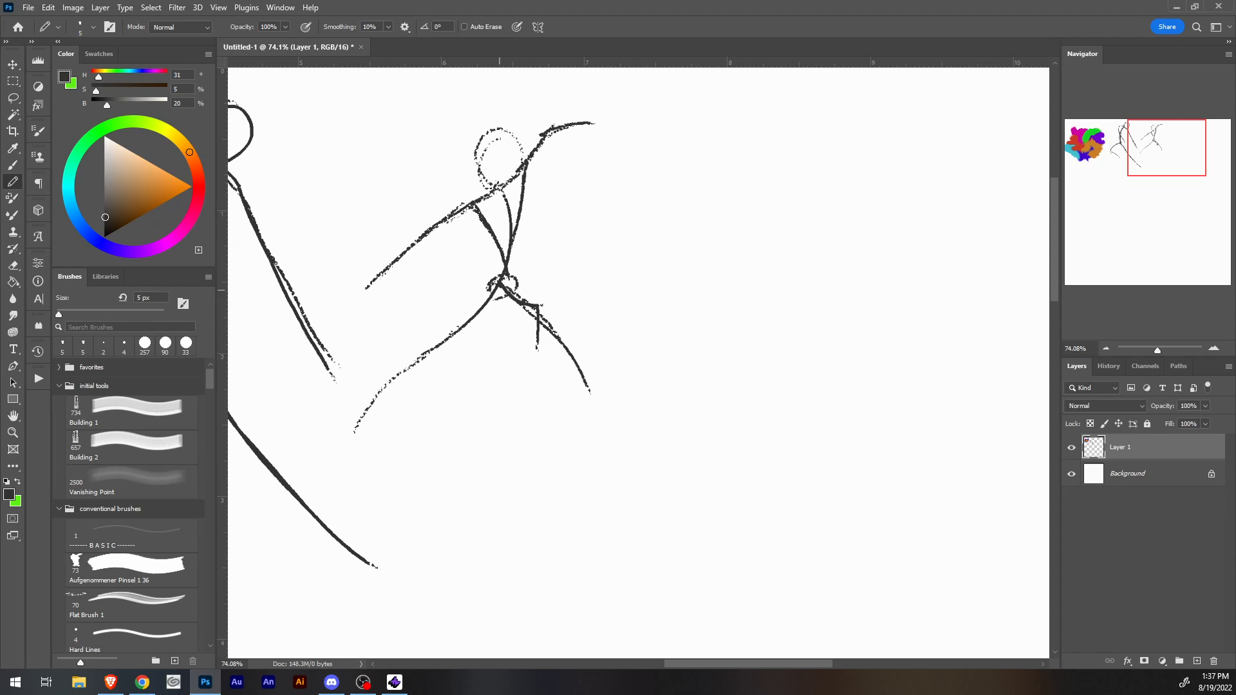
left_click_drag(497, 280, 337, 439)
left_click_drag(504, 275, 587, 388)
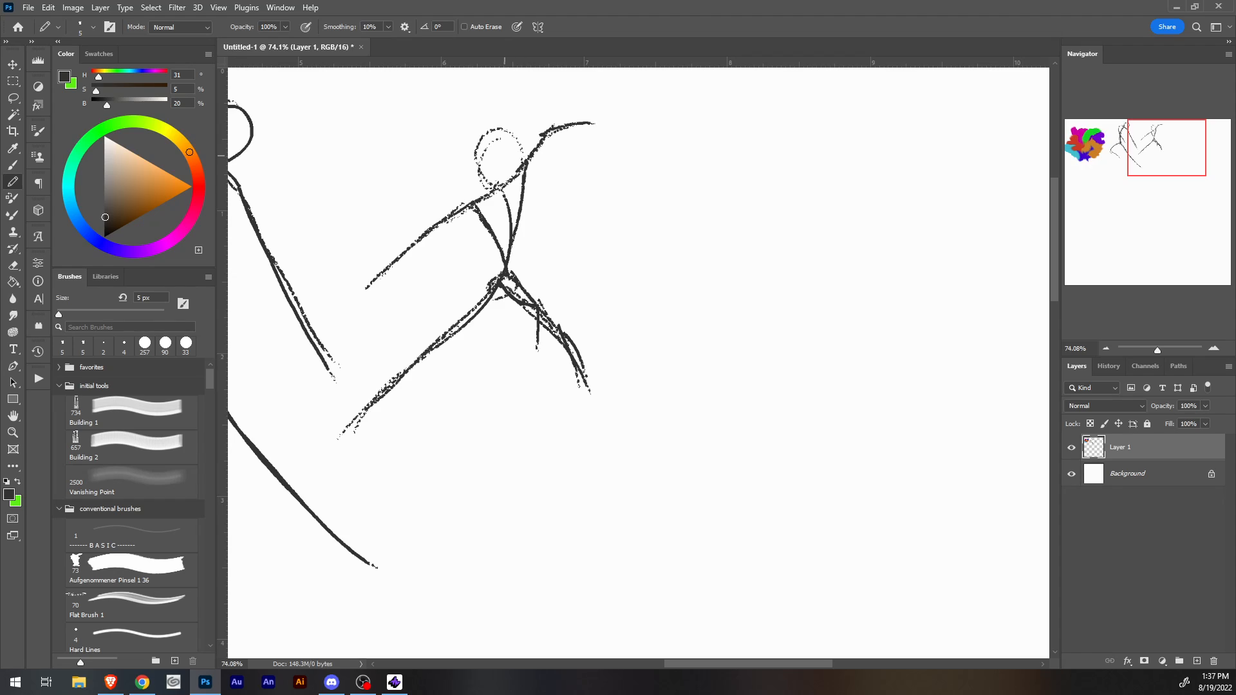
mouse_move(514, 160)
left_mouse_down()
mouse_move(508, 145)
mouse_move(473, 160)
mouse_move(502, 190)
left_mouse_up()
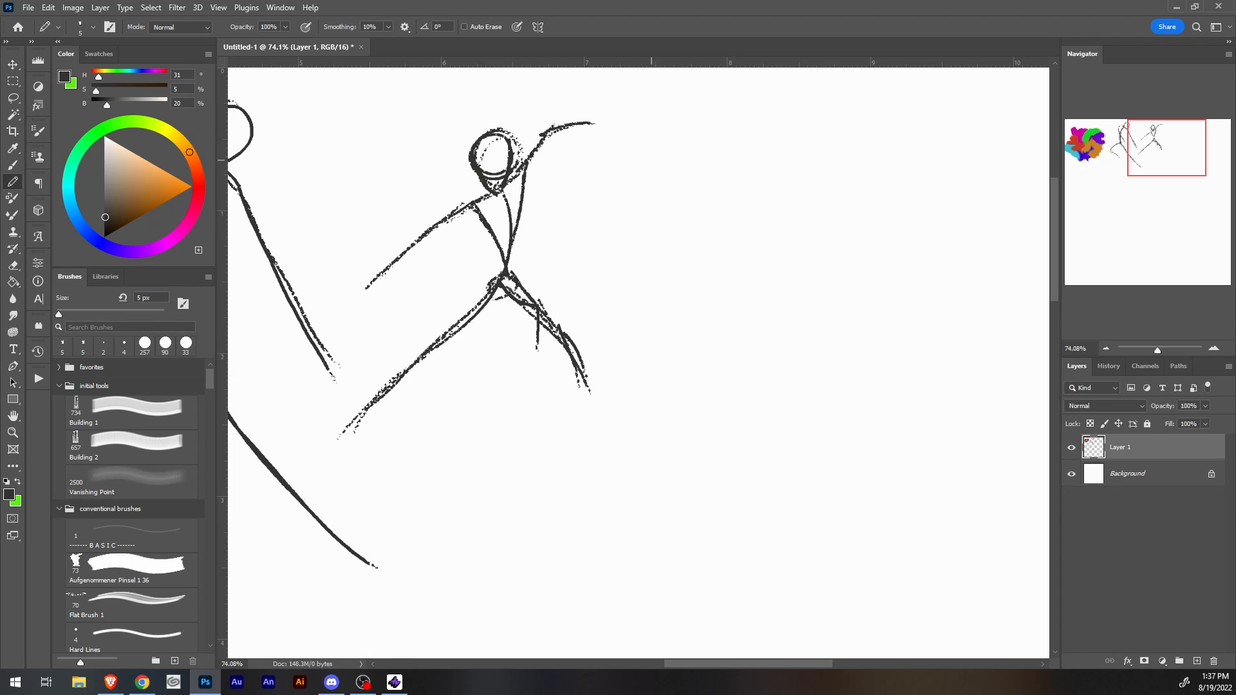
Thicken the second figure's legs with thigh and calf contours on both sides.
mouse_move(520, 270)
left_mouse_down()
mouse_move(491, 290)
mouse_move(507, 302)
mouse_move(417, 357)
left_mouse_up()
left_click_drag(515, 270, 603, 408)
left_click_drag(582, 362, 595, 388)
left_click_drag(429, 355, 360, 411)
mouse_move(418, 351)
left_mouse_down()
mouse_move(362, 406)
mouse_move(427, 357)
mouse_move(445, 310)
mouse_move(485, 273)
left_mouse_up()
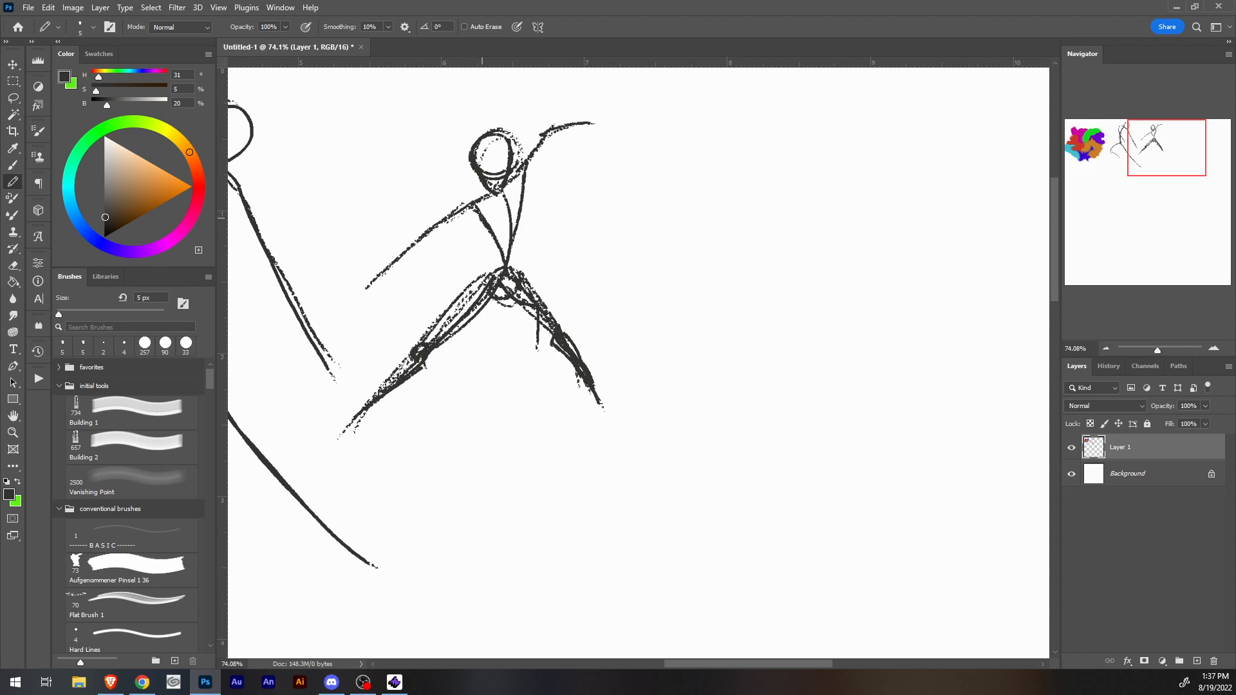
Build up the second figure's shoulders and give both outstretched arms upper-arm and forearm contours.
left_click_drag(469, 202, 510, 241)
mouse_move(485, 188)
left_mouse_down()
mouse_move(454, 211)
mouse_move(516, 158)
mouse_move(534, 166)
mouse_move(528, 152)
mouse_move(558, 127)
left_mouse_up()
mouse_move(535, 158)
left_mouse_down()
mouse_move(567, 120)
mouse_move(627, 116)
left_mouse_up()
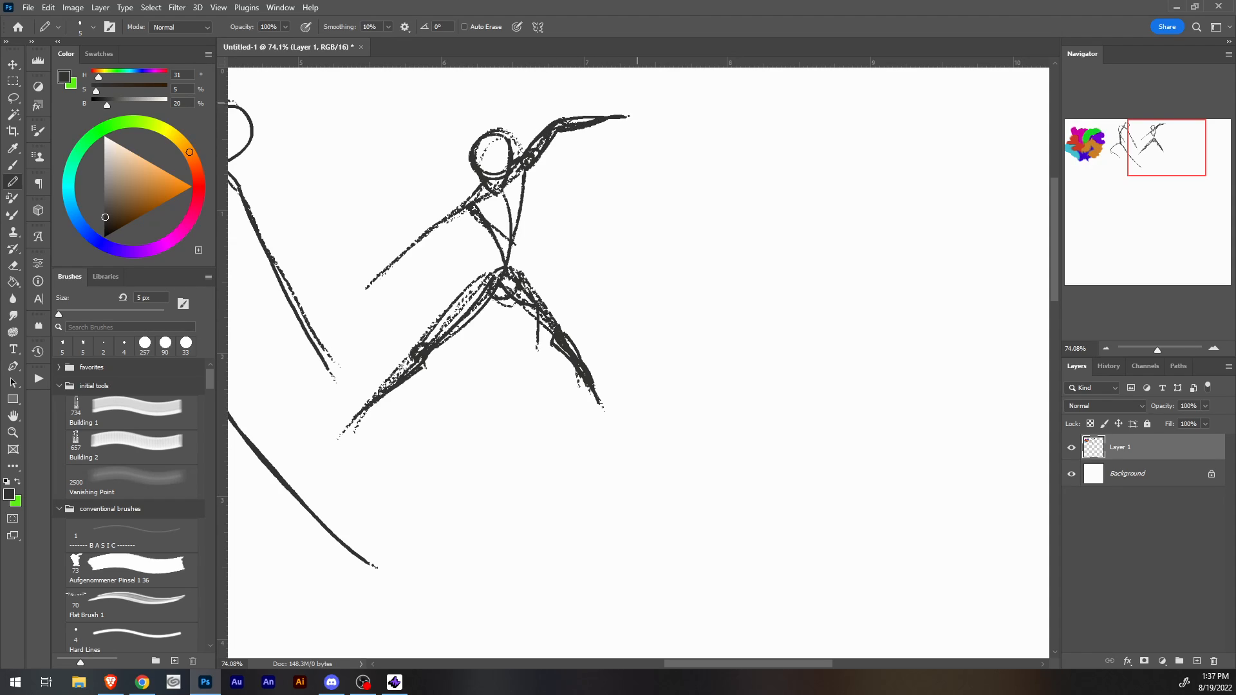
left_click_drag(473, 195, 455, 205)
mouse_move(470, 197)
left_mouse_down()
mouse_move(452, 216)
mouse_move(467, 214)
mouse_move(461, 203)
mouse_move(415, 250)
mouse_move(456, 204)
mouse_move(380, 276)
left_mouse_up()
left_click_drag(417, 233, 369, 282)
Add chest lines and curved side contours narrowing to the waist on the second figure's torso.
mouse_move(475, 216)
left_mouse_down()
mouse_move(514, 240)
mouse_move(483, 225)
left_mouse_up()
mouse_move(489, 221)
left_mouse_down()
mouse_move(528, 201)
mouse_move(499, 229)
left_mouse_up()
left_click_drag(528, 192, 472, 300)
left_click_drag(492, 252, 482, 283)
mouse_move(518, 224)
left_mouse_down()
mouse_move(513, 279)
mouse_move(517, 269)
left_mouse_up()
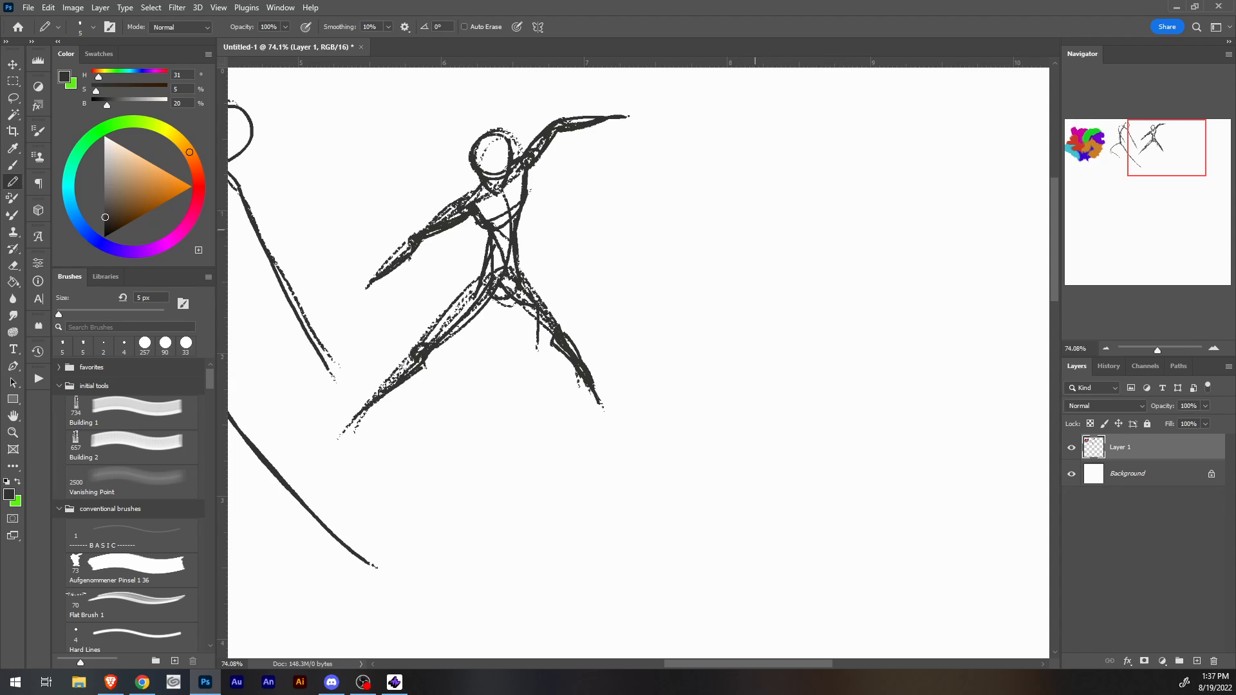
Start a third figure to the right with a raised bent leg, a long straight supporting leg, a pelvis and a curved spine.
mouse_move(748, 191)
left_mouse_down()
mouse_move(768, 248)
mouse_move(753, 250)
mouse_move(760, 293)
mouse_move(763, 218)
mouse_move(760, 299)
left_mouse_up()
mouse_move(743, 203)
left_mouse_down()
mouse_move(757, 323)
mouse_move(766, 317)
mouse_move(773, 334)
mouse_move(752, 332)
mouse_move(761, 317)
left_mouse_up()
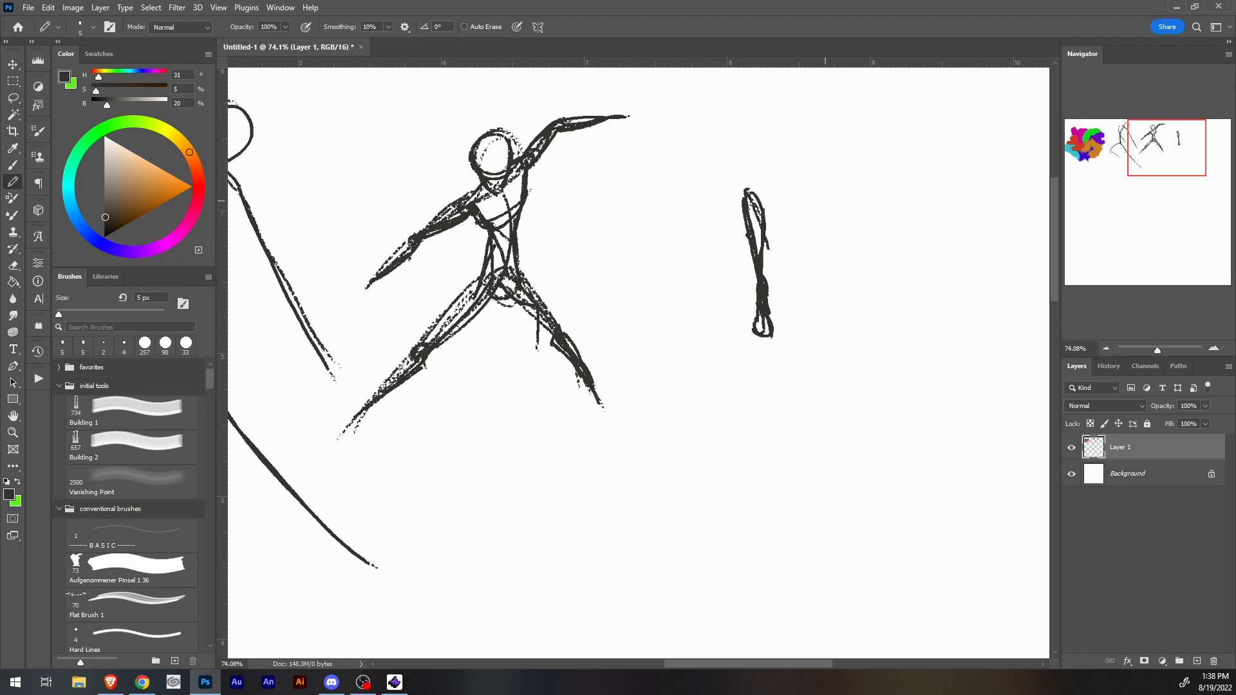
mouse_move(751, 183)
left_mouse_down()
mouse_move(780, 229)
mouse_move(760, 233)
left_mouse_up()
mouse_move(765, 241)
left_mouse_down()
mouse_move(785, 259)
mouse_move(824, 253)
mouse_move(789, 237)
mouse_move(830, 297)
mouse_move(890, 487)
left_mouse_up()
left_click_drag(777, 123, 791, 264)
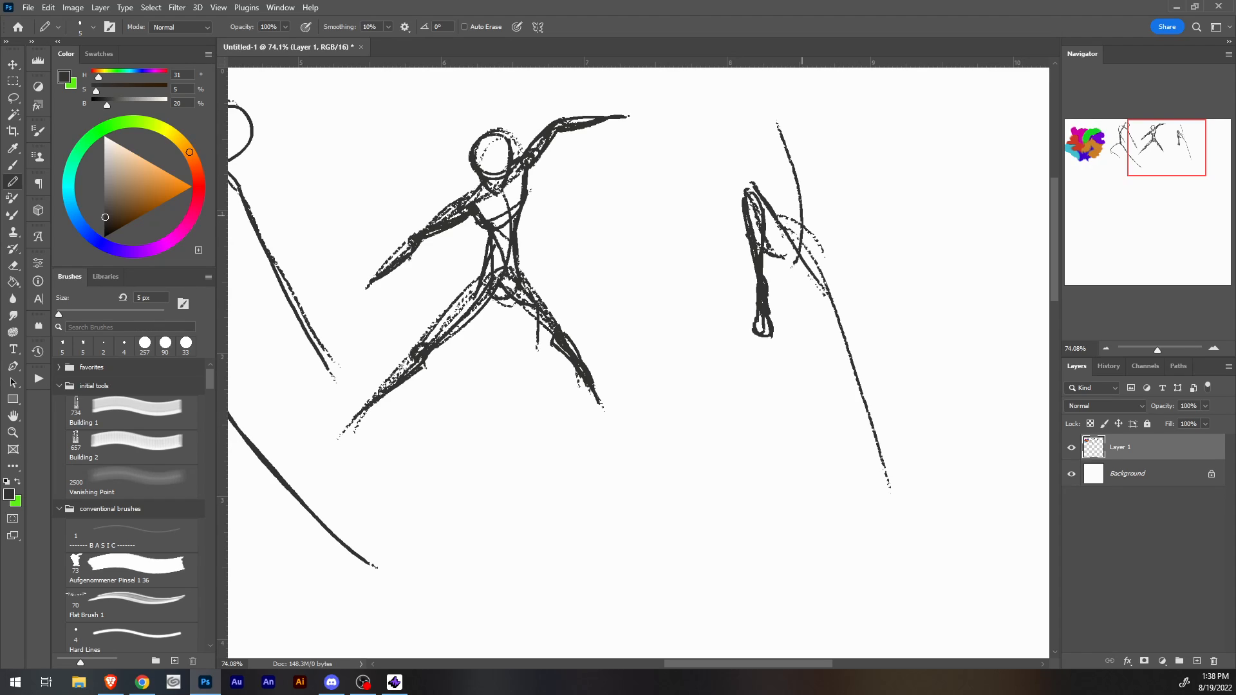
left_click_drag(880, 439, 890, 462)
Add the third figure's second torso side, sloping shoulder line, round head and both long curved arms.
left_click_drag(795, 113, 790, 233)
left_click_drag(780, 92, 833, 165)
left_click_drag(991, 103, 964, 103)
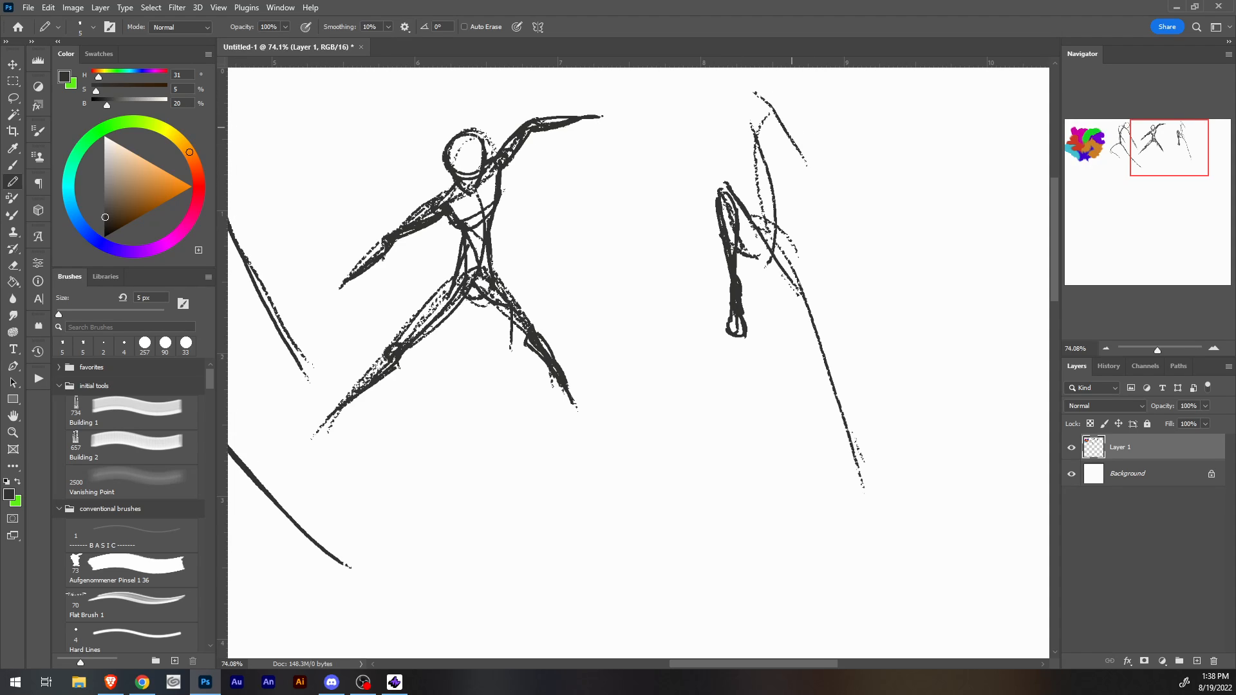
mouse_move(791, 80)
left_mouse_down()
mouse_move(770, 125)
mouse_move(771, 83)
mouse_move(794, 111)
mouse_move(825, 262)
left_mouse_up()
mouse_move(694, 91)
left_mouse_down()
mouse_move(760, 81)
mouse_move(762, 96)
mouse_move(721, 69)
left_mouse_up()
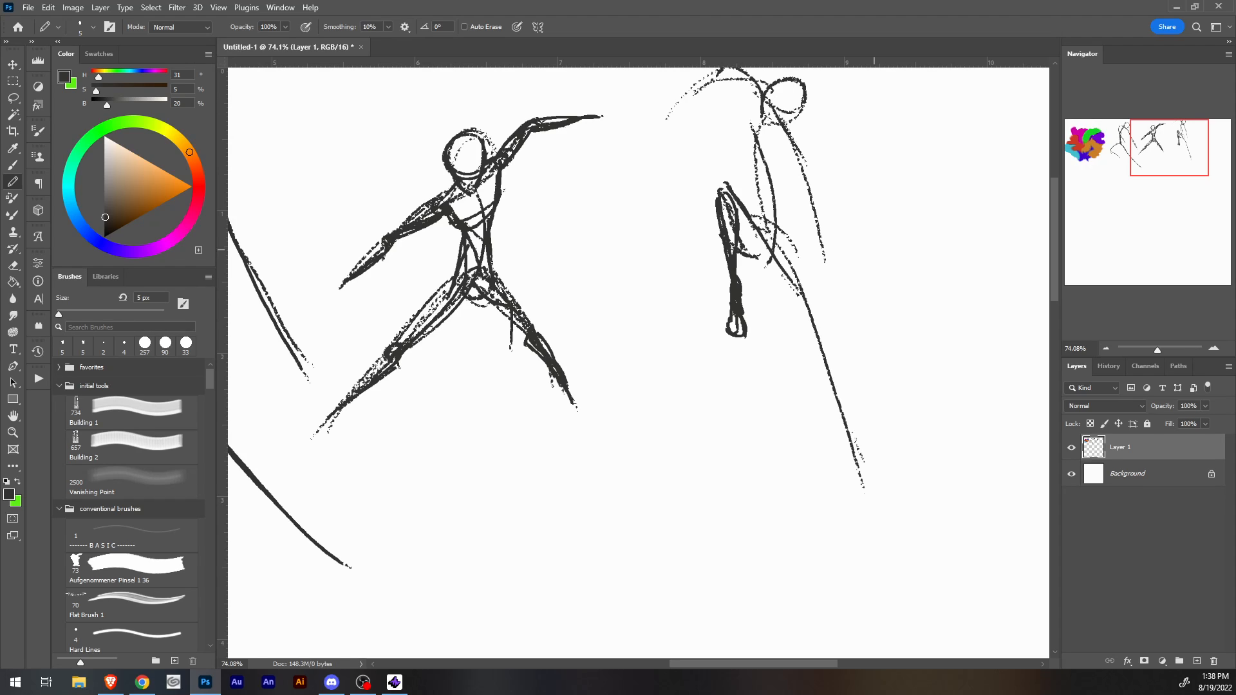
Thicken the third figure's supporting leg with extra thigh contours and touch up its torso.
left_click_drag(778, 270, 840, 396)
left_click_drag(762, 249, 844, 417)
left_click_drag(763, 133, 765, 153)
Start a seated figure below the colour swatches with a raised bent knee, a folded leg and a curved back.
left_click_drag(1168, 147, 1104, 182)
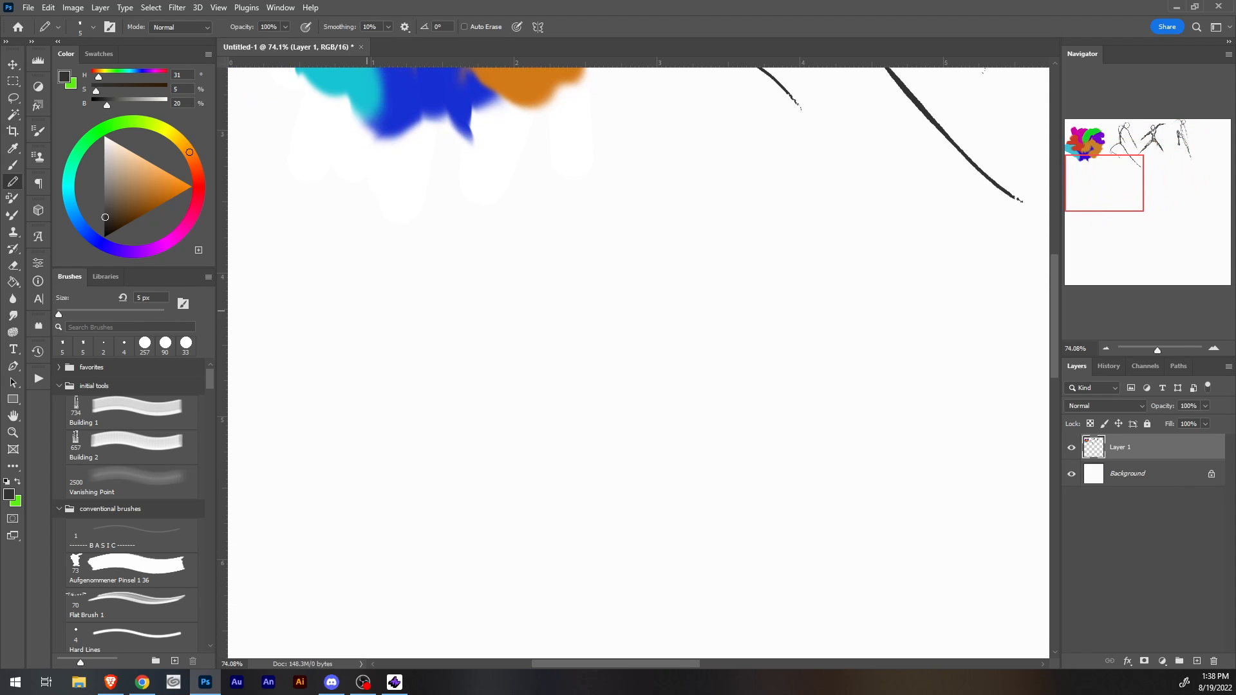
mouse_move(318, 412)
left_mouse_down()
mouse_move(344, 348)
mouse_move(389, 398)
mouse_move(386, 417)
mouse_move(380, 259)
mouse_move(406, 407)
mouse_move(470, 400)
mouse_move(347, 424)
left_mouse_up()
mouse_move(316, 328)
left_mouse_down()
mouse_move(412, 402)
mouse_move(354, 411)
left_mouse_up()
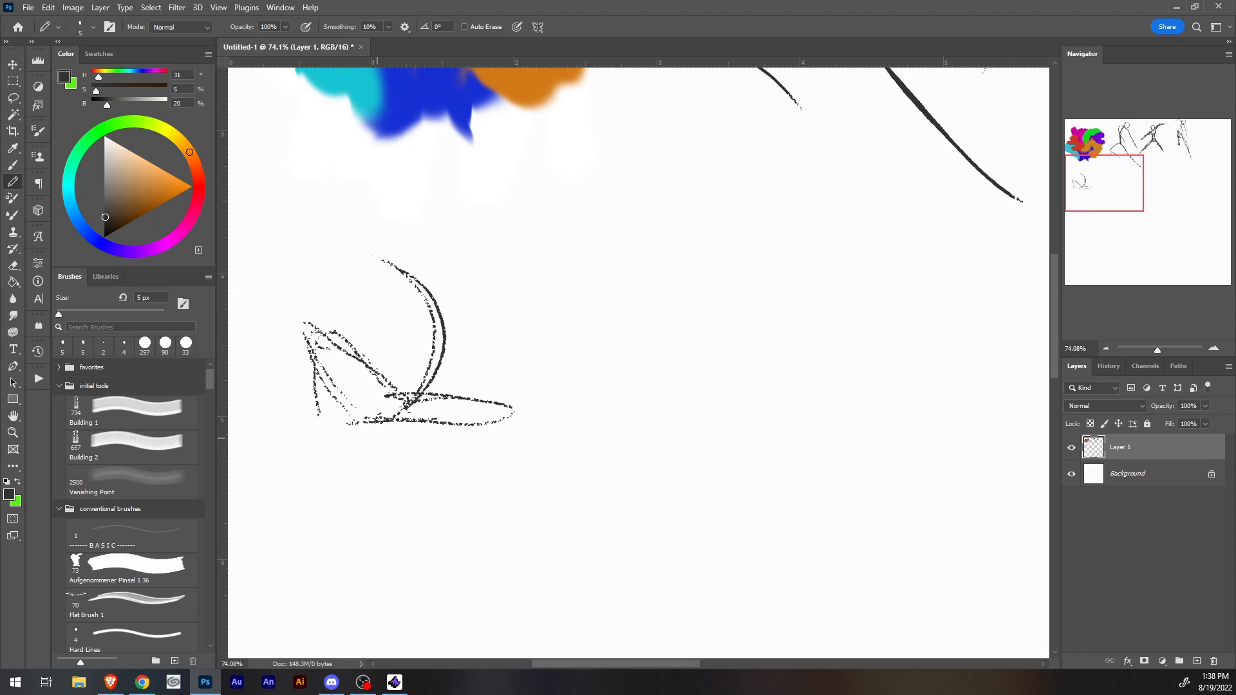
Add the seated figure's arm reaching back, its round head and the two raised arm lines.
mouse_move(385, 259)
left_mouse_down()
mouse_move(450, 281)
mouse_move(544, 347)
left_mouse_up()
left_click_drag(390, 257, 369, 205)
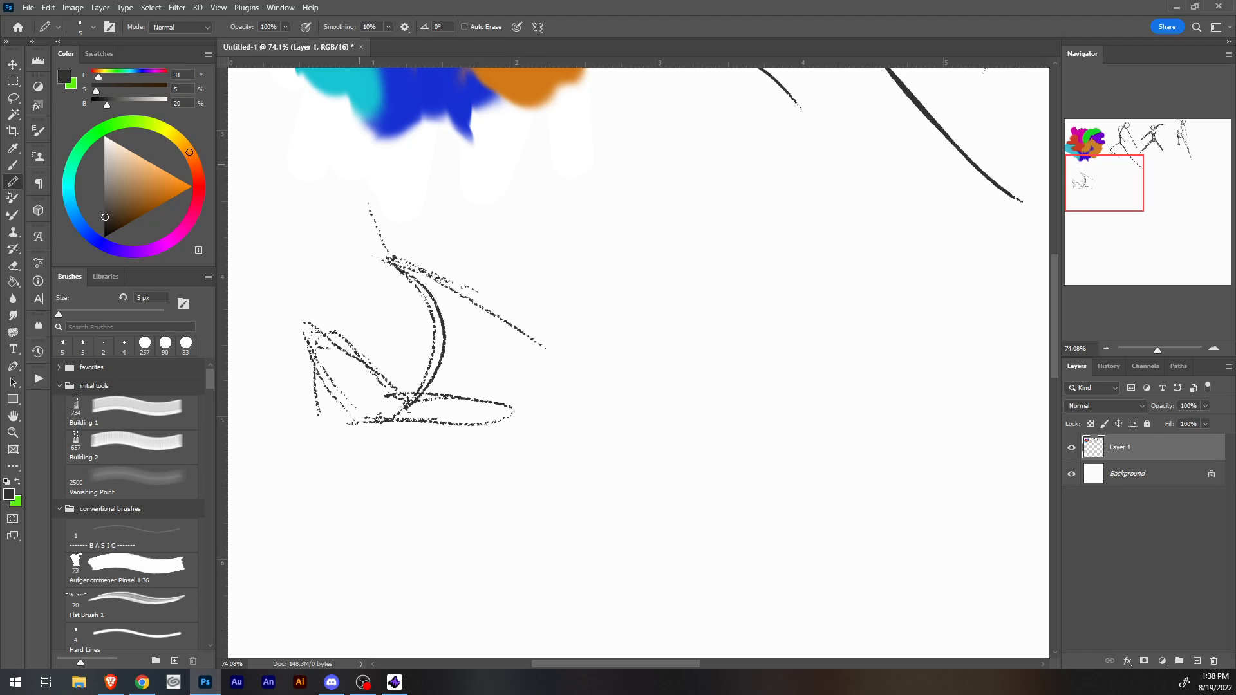
left_click_drag(386, 254, 357, 209)
mouse_move(297, 170)
left_mouse_down()
mouse_move(379, 244)
mouse_move(386, 273)
mouse_move(360, 245)
mouse_move(399, 264)
mouse_move(326, 281)
mouse_move(309, 210)
mouse_move(336, 279)
left_mouse_up()
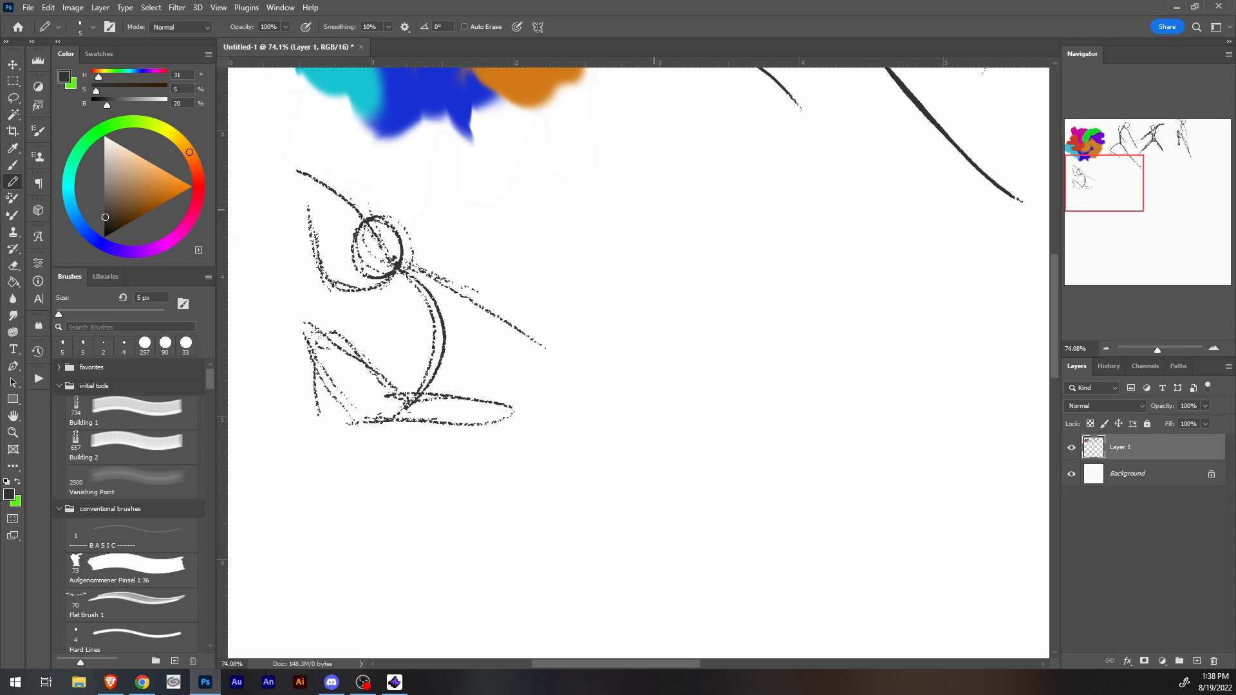
left_click_drag(512, 251, 576, 310)
mouse_move(544, 257)
left_mouse_down()
mouse_move(602, 238)
mouse_move(543, 270)
left_mouse_up()
key("ctrl+z")
key("ctrl+z")
Begin a standing figure beside the seated one with a round head, curved spine, shoulder line and a sharply bent arm.
mouse_move(556, 200)
left_mouse_down()
mouse_move(577, 205)
mouse_move(567, 199)
mouse_move(593, 239)
mouse_move(579, 267)
mouse_move(624, 415)
left_mouse_up()
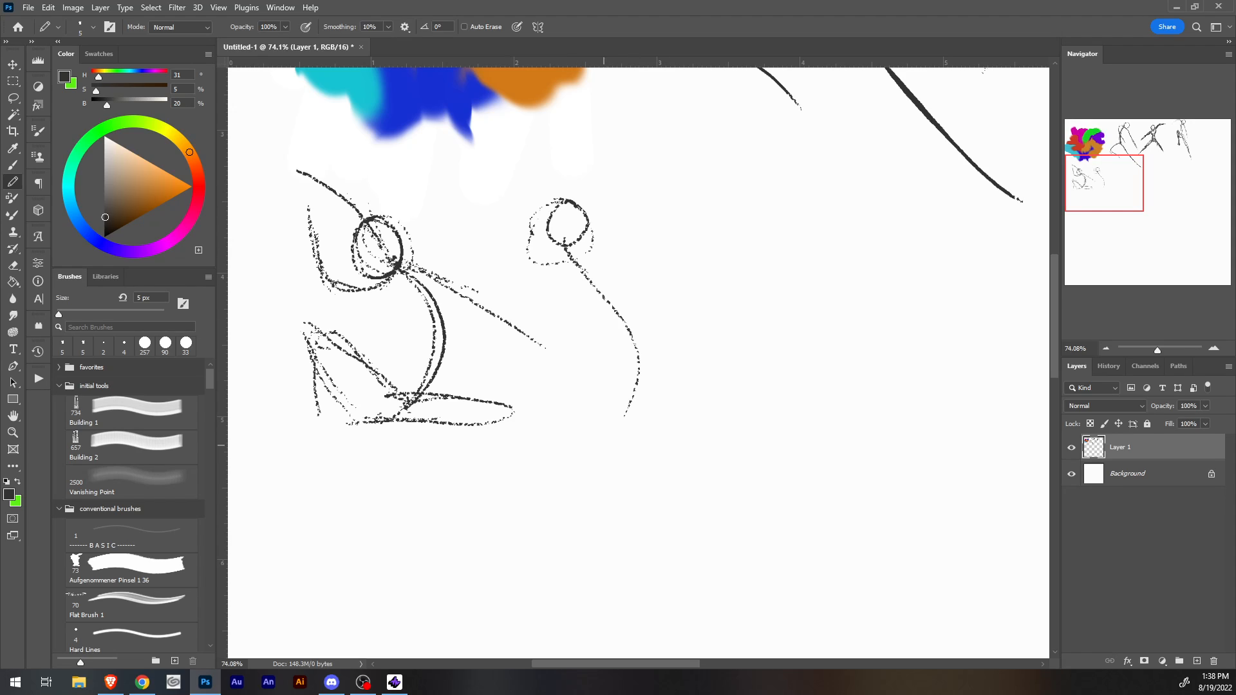
left_click_drag(548, 263, 626, 231)
left_click_drag(573, 256, 497, 259)
left_click_drag(547, 220, 497, 258)
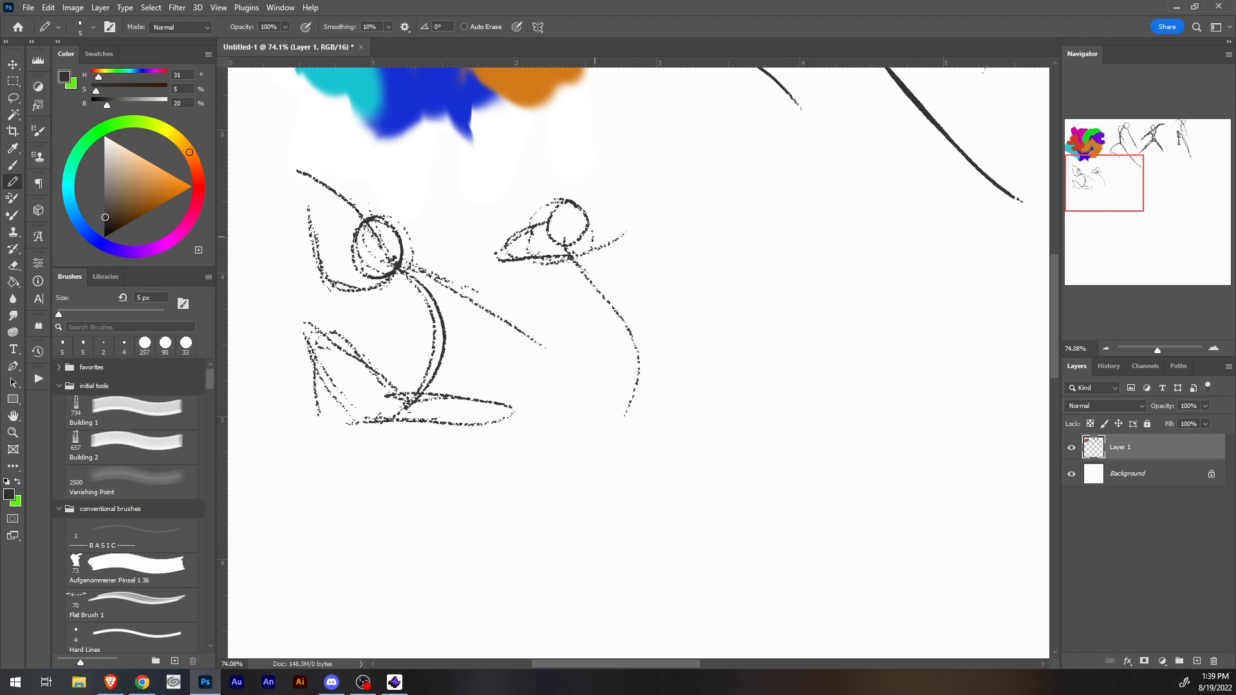
Extend the standing figure's outstretched arm, retrace its head and define the torso sides tapering to the waist.
left_click_drag(579, 253, 657, 217)
mouse_move(551, 204)
left_mouse_down()
mouse_move(558, 250)
mouse_move(582, 199)
mouse_move(588, 255)
left_mouse_up()
mouse_move(582, 217)
left_mouse_down()
mouse_move(572, 264)
mouse_move(546, 224)
mouse_move(606, 309)
left_mouse_up()
mouse_move(591, 252)
left_mouse_down()
mouse_move(614, 313)
mouse_move(612, 245)
mouse_move(603, 316)
mouse_move(622, 354)
left_mouse_up()
left_click_drag(611, 293, 621, 359)
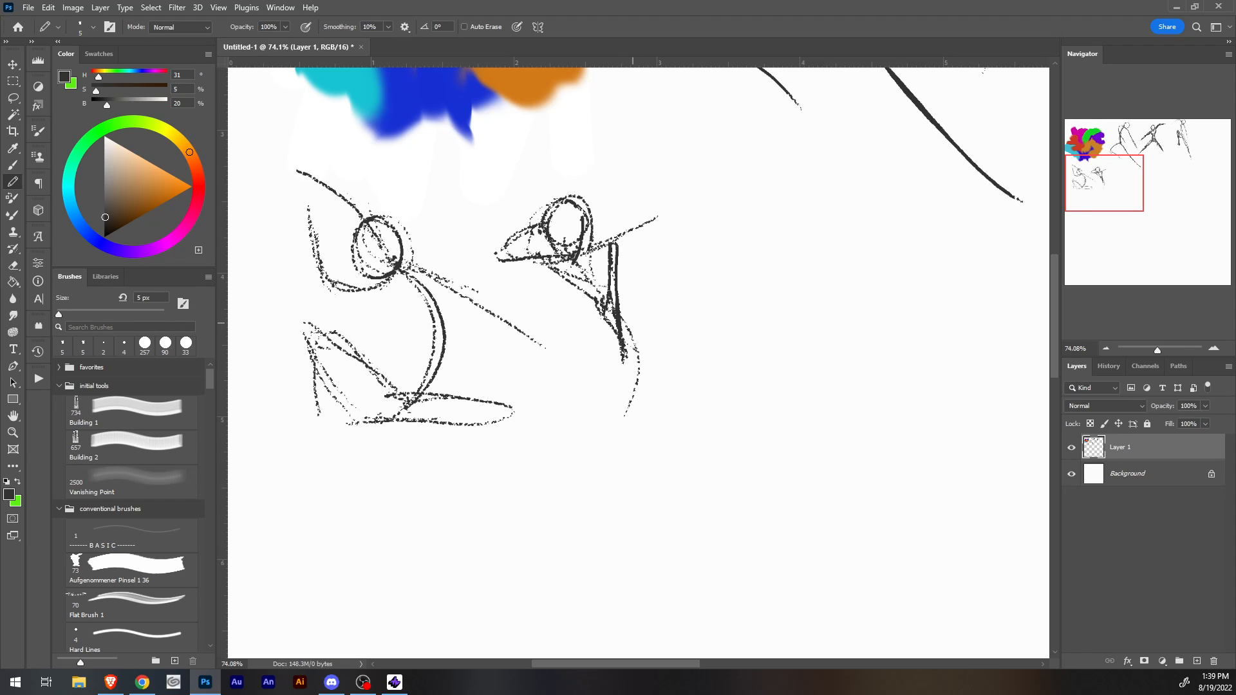
mouse_move(612, 326)
left_mouse_down()
mouse_move(617, 348)
mouse_move(604, 319)
mouse_move(630, 341)
mouse_move(619, 231)
mouse_move(613, 305)
mouse_move(541, 252)
mouse_move(552, 269)
mouse_move(476, 261)
mouse_move(526, 235)
left_mouse_up()
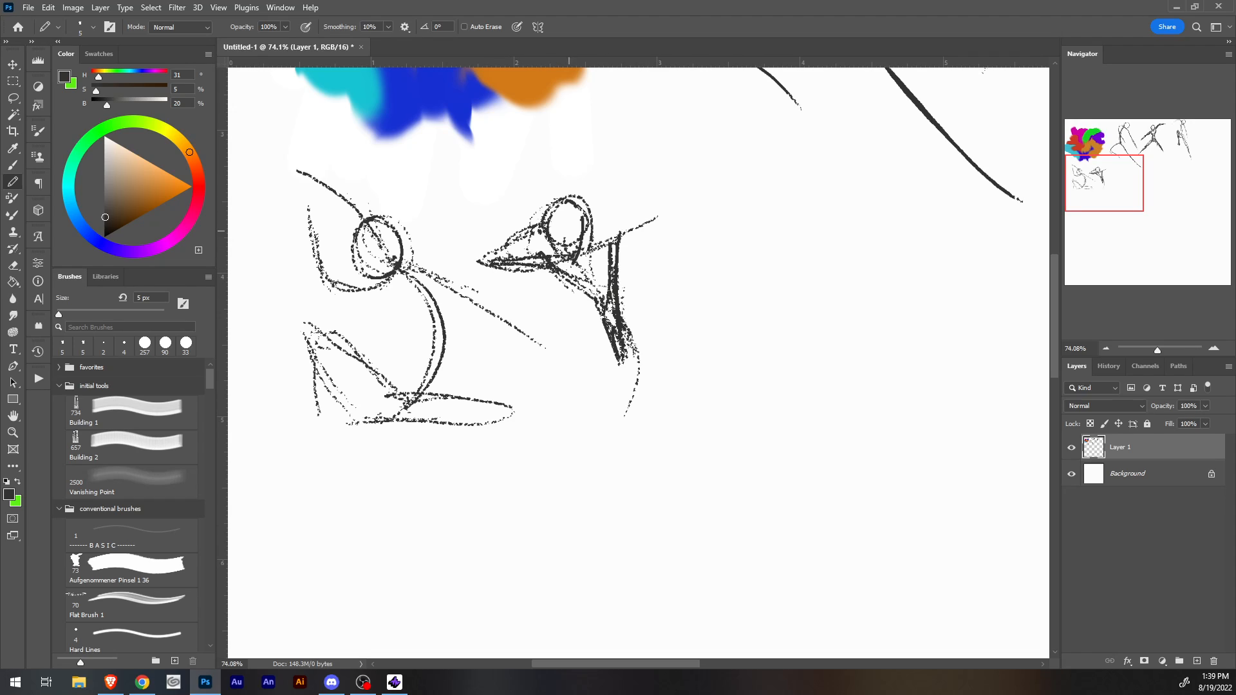
Draw the standing figure's small oval pelvis and two long spread legs with thigh and calf contours.
mouse_move(628, 341)
left_mouse_down()
mouse_move(643, 361)
mouse_move(589, 421)
left_mouse_up()
left_click_drag(599, 371, 560, 482)
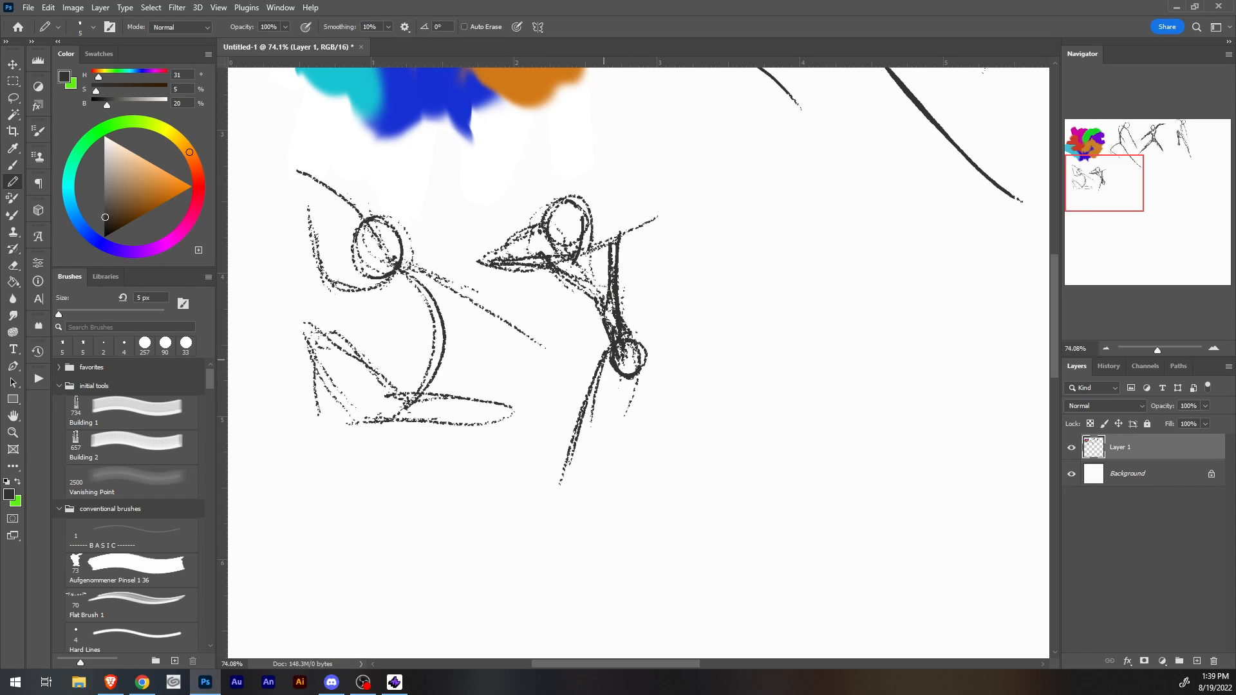
left_click_drag(582, 408, 572, 437)
mouse_move(643, 336)
left_mouse_down()
mouse_move(663, 450)
mouse_move(648, 534)
left_mouse_up()
left_click_drag(586, 421, 524, 544)
left_click_drag(564, 466, 514, 580)
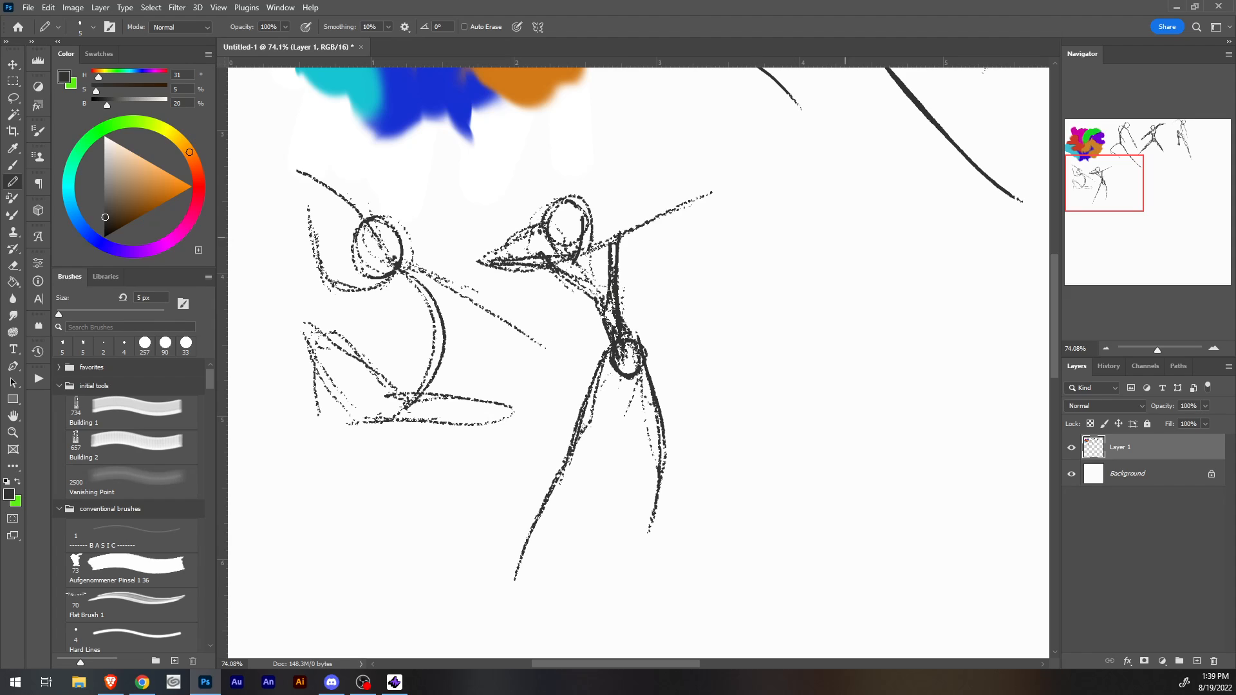
Sketch a large upright oval for a head study in the empty space to the right of the standing figure.
mouse_move(638, 362)
left_mouse_down()
mouse_move(319, 453)
mouse_move(392, 389)
left_mouse_up()
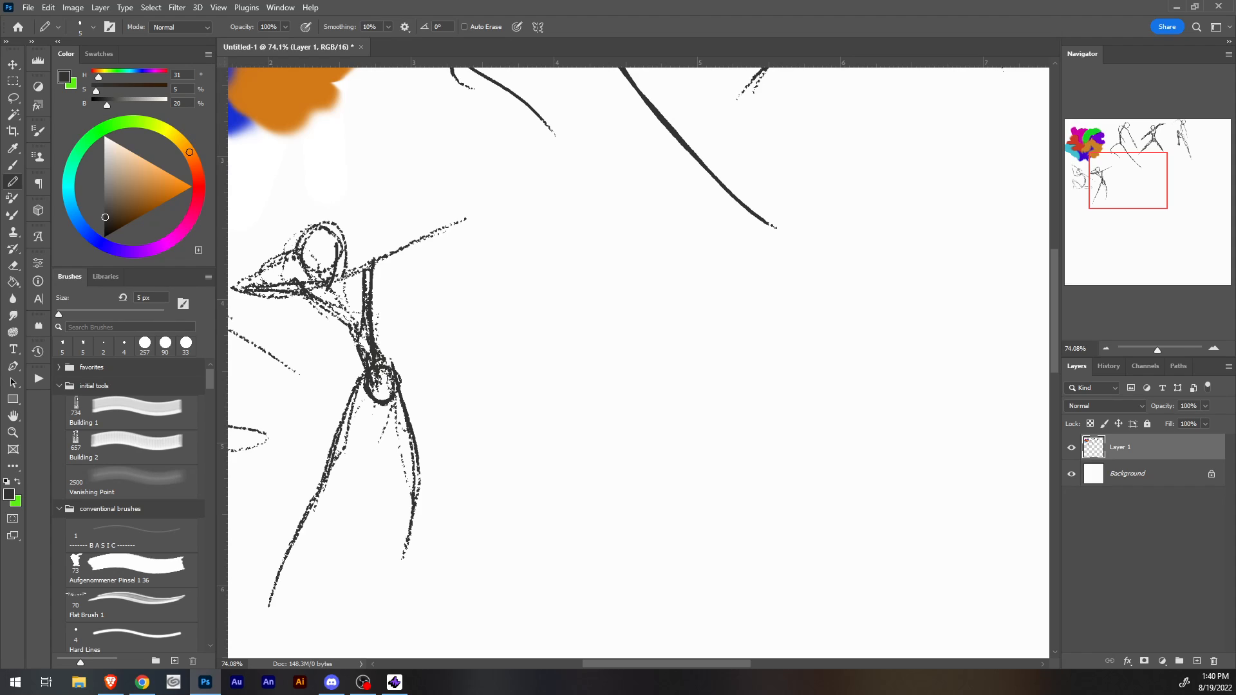
left_click_drag(579, 322, 591, 234)
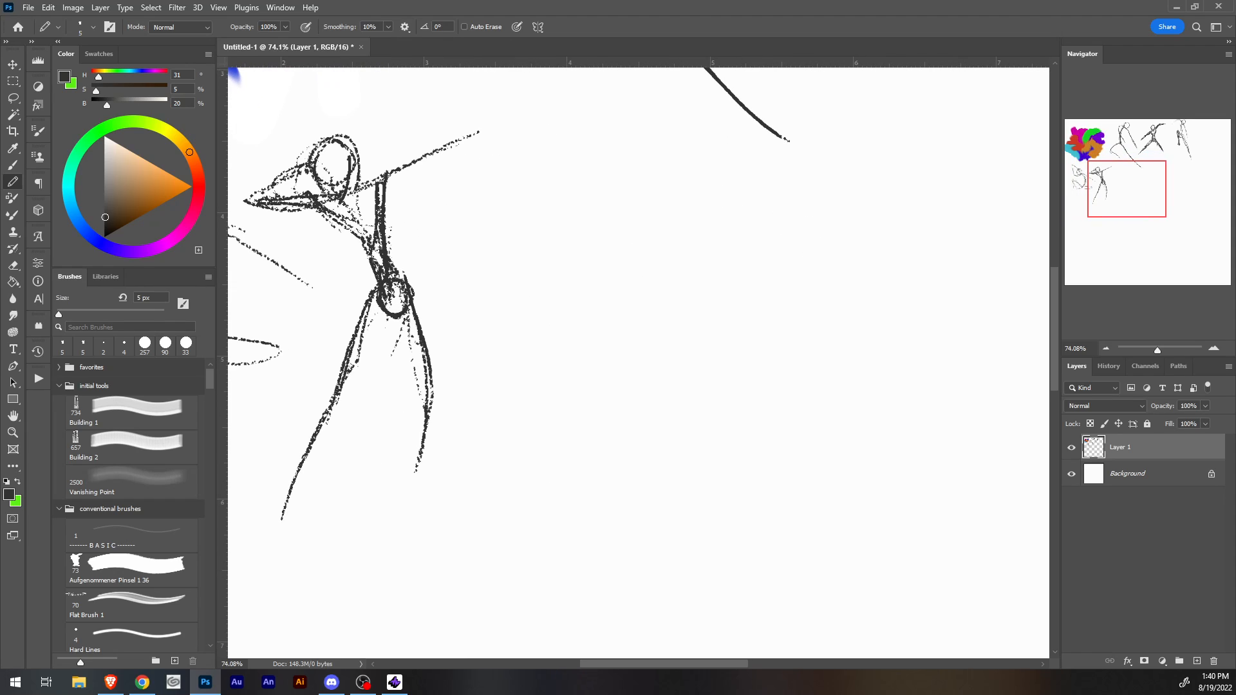
left_click_drag(590, 234, 564, 248)
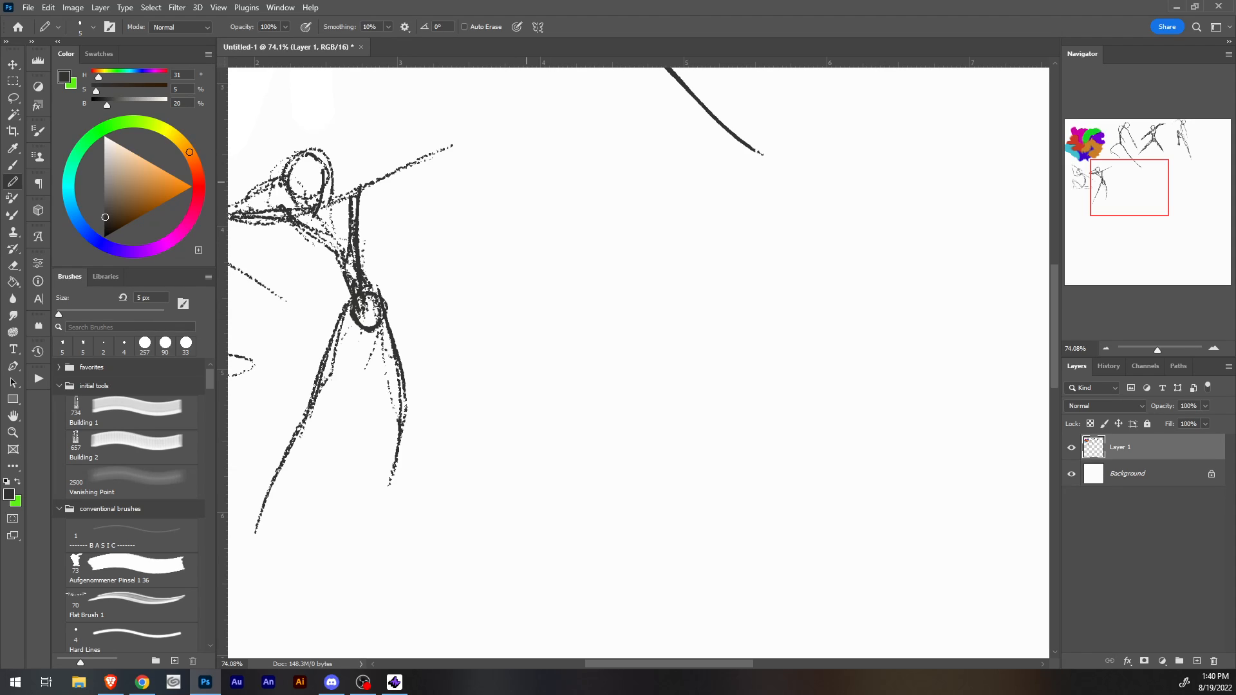
mouse_move(523, 231)
left_mouse_down()
mouse_move(527, 290)
mouse_move(514, 186)
mouse_move(632, 195)
left_mouse_up()
left_click_drag(582, 158, 632, 288)
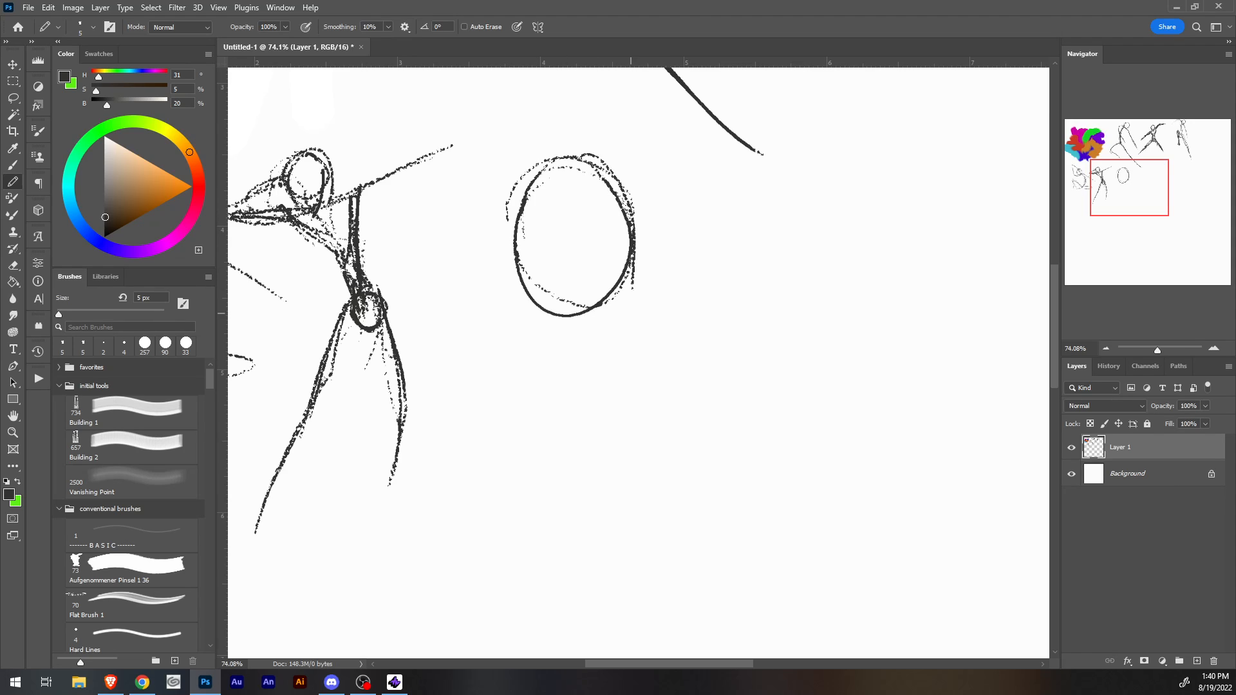
Add a straight face edge, an angled jaw line and a back-of-head line around the oval.
left_click_drag(628, 178, 635, 325)
left_click_drag(632, 265, 628, 327)
left_click_drag(630, 351, 554, 312)
left_click_drag(609, 338, 548, 314)
left_click_drag(513, 222, 506, 290)
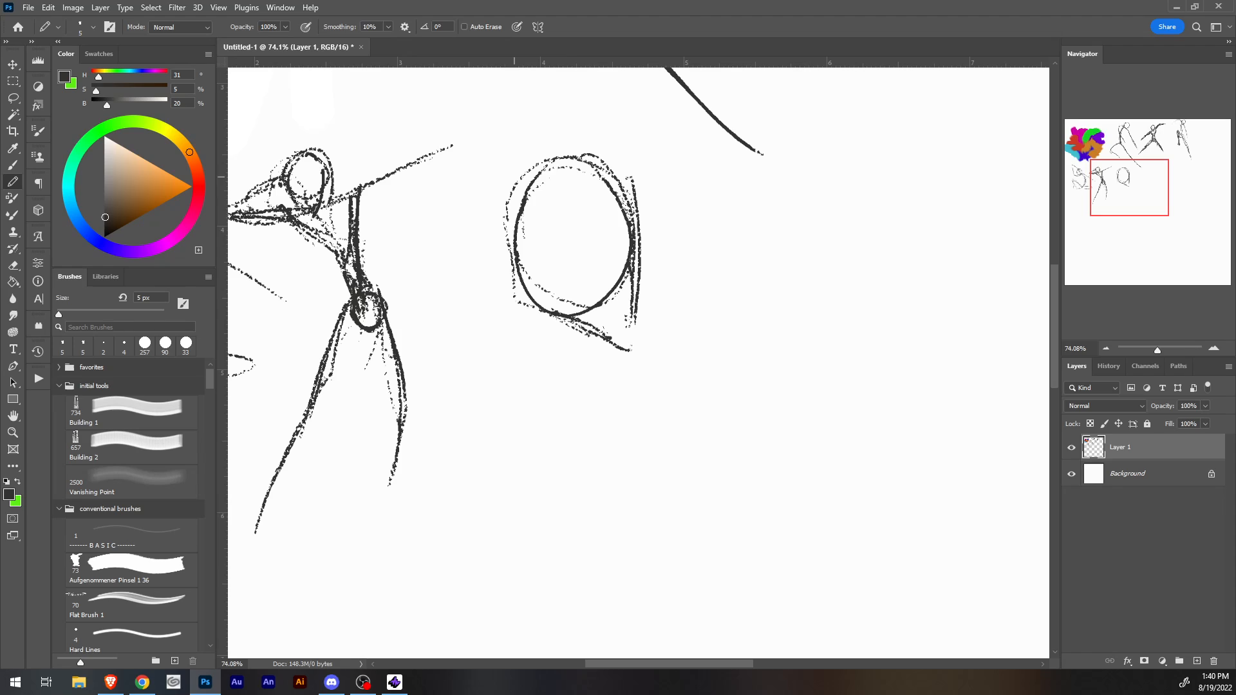
Reinforce the head study's back, jaw and face contours and round out its protruding chin.
left_click_drag(508, 191, 515, 272)
left_click_drag(521, 277, 614, 334)
left_click_drag(595, 331, 640, 273)
left_click_drag(611, 193, 637, 270)
left_click_drag(614, 170, 629, 338)
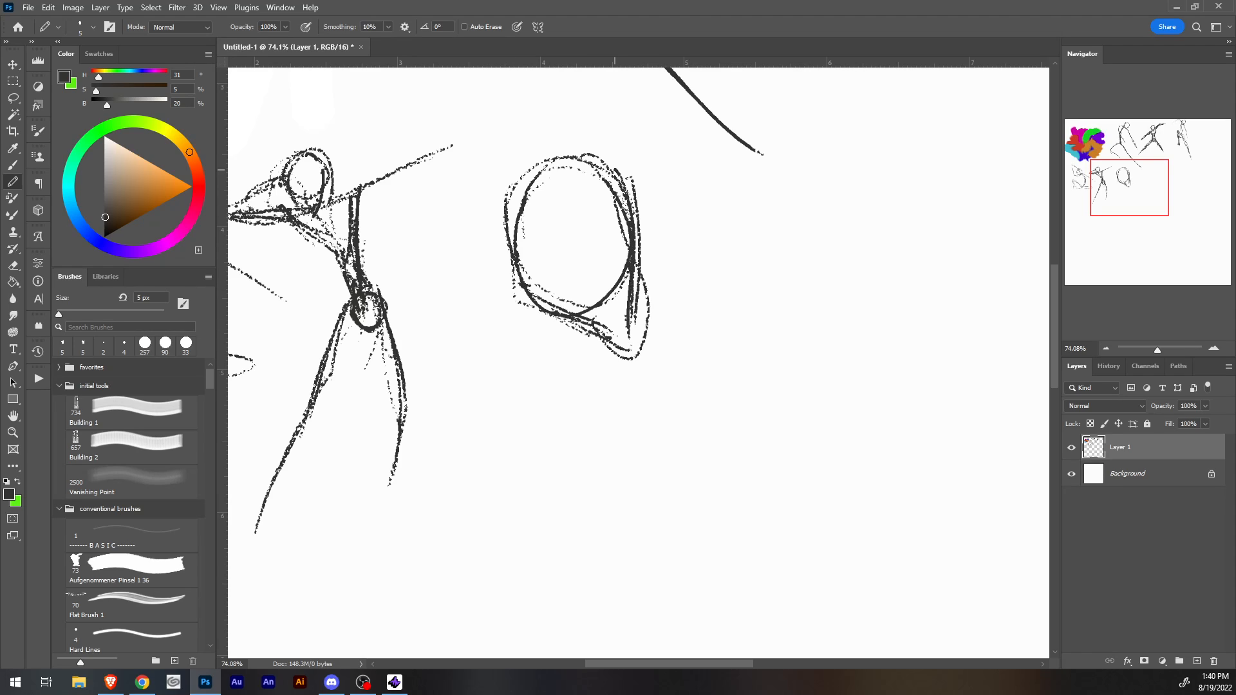
mouse_move(628, 270)
left_mouse_down()
mouse_move(605, 330)
mouse_move(572, 317)
left_mouse_up()
Draw a curved facial centre line down the head study and darken the underside of its jaw.
mouse_move(552, 160)
left_mouse_down()
mouse_move(576, 153)
mouse_move(600, 228)
left_mouse_up()
left_click_drag(598, 176, 613, 284)
left_click_drag(602, 183, 618, 333)
mouse_move(607, 253)
left_mouse_down()
mouse_move(615, 331)
mouse_move(625, 325)
mouse_move(599, 338)
mouse_move(545, 304)
left_mouse_up()
left_click_drag(600, 333, 522, 296)
mouse_move(576, 330)
left_mouse_down()
mouse_move(521, 298)
mouse_move(527, 289)
left_mouse_up()
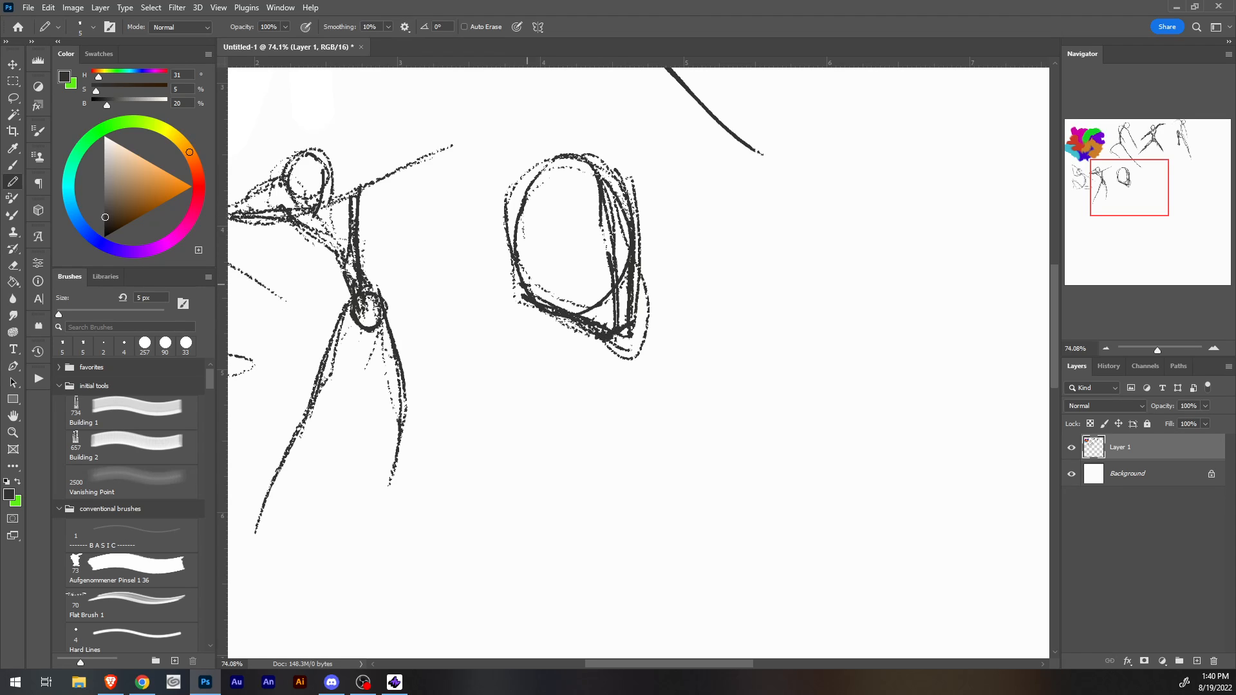
Wrap curved brow lines across the head study and add a few more strokes around its chin.
left_click_drag(519, 241, 583, 231)
left_click_drag(525, 239, 608, 225)
left_click_drag(520, 243, 604, 208)
mouse_move(517, 242)
left_mouse_down()
mouse_move(591, 205)
mouse_move(641, 220)
left_mouse_up()
left_click_drag(590, 201, 523, 229)
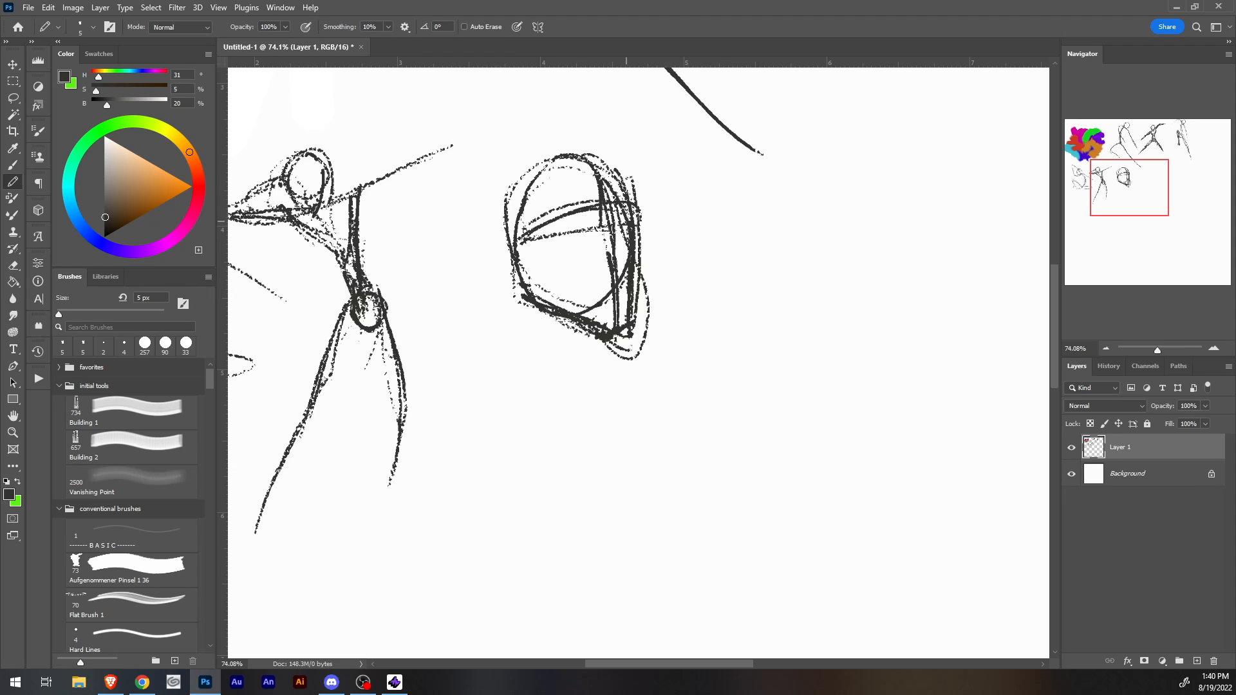
mouse_move(576, 313)
left_mouse_down()
mouse_move(650, 301)
mouse_move(529, 320)
left_mouse_up()
mouse_move(629, 313)
left_mouse_down()
mouse_move(638, 319)
mouse_move(592, 345)
left_mouse_up()
Sketch a second head study to the right with a round cranium, slanted curved centre line and tapering jaw.
mouse_move(748, 293)
left_mouse_down()
mouse_move(797, 356)
mouse_move(769, 245)
mouse_move(764, 334)
left_mouse_up()
mouse_move(808, 217)
left_mouse_down()
mouse_move(847, 405)
mouse_move(786, 241)
mouse_move(866, 411)
left_mouse_up()
mouse_move(900, 307)
left_mouse_down()
mouse_move(895, 393)
mouse_move(859, 414)
mouse_move(800, 380)
mouse_move(765, 308)
left_mouse_up()
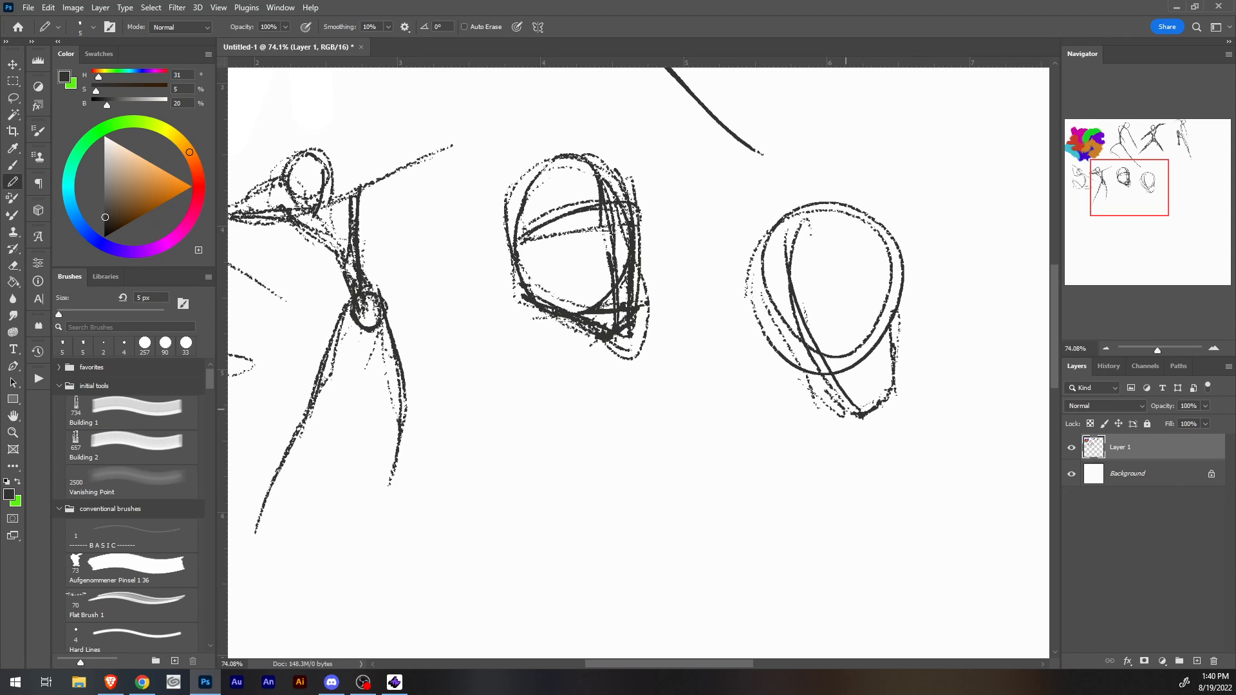
mouse_move(784, 365)
left_mouse_down()
mouse_move(852, 419)
mouse_move(768, 314)
left_mouse_up()
Start a third, upward-tilted head study with a round cranium, vertical centre line, arched chin and jaw corner.
mouse_move(967, 247)
left_mouse_down()
mouse_move(554, 306)
mouse_move(656, 351)
mouse_move(714, 322)
mouse_move(608, 219)
left_mouse_up()
mouse_move(616, 373)
left_mouse_down()
mouse_move(663, 319)
mouse_move(701, 328)
mouse_move(714, 366)
left_mouse_up()
mouse_move(661, 197)
left_mouse_down()
mouse_move(664, 319)
mouse_move(637, 365)
left_mouse_up()
mouse_move(599, 313)
left_mouse_down()
mouse_move(626, 361)
mouse_move(622, 344)
left_mouse_up()
left_click_drag(592, 299, 601, 322)
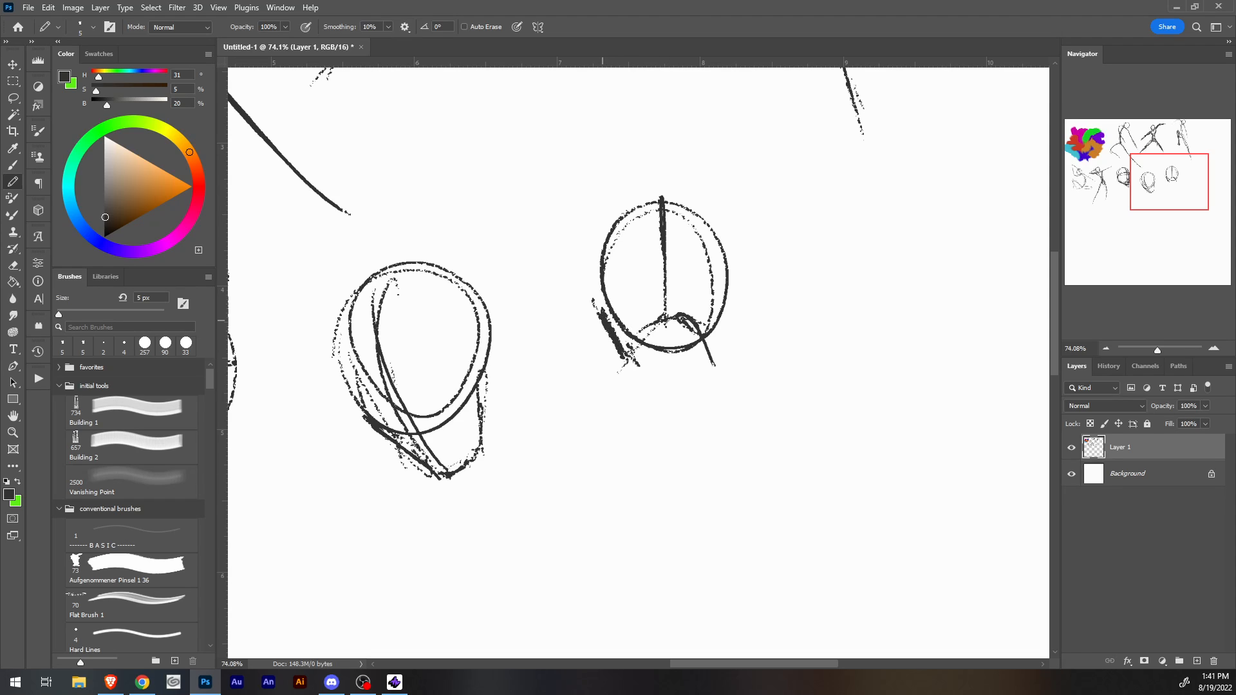
Retrace the third head's outer sides and define its cheeks down to the jaw corners.
left_click_drag(608, 251, 609, 321)
left_click_drag(605, 227, 609, 292)
mouse_move(599, 236)
left_mouse_down()
mouse_move(705, 210)
mouse_move(724, 225)
mouse_move(715, 364)
left_mouse_up()
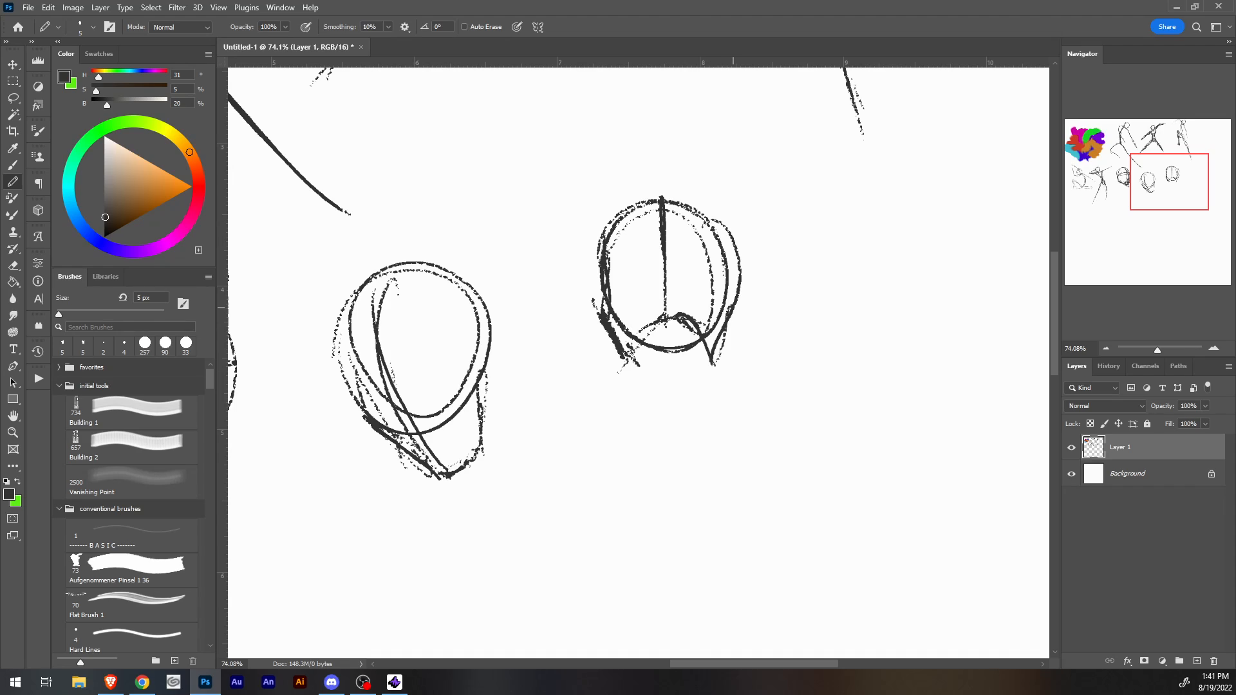
left_click_drag(724, 303, 714, 357)
left_click_drag(708, 238, 720, 280)
Add neck lines below the third head and mark the nose and mouth on its centre line.
left_click_drag(613, 355, 640, 389)
mouse_move(624, 348)
left_mouse_down()
mouse_move(637, 384)
mouse_move(628, 399)
left_mouse_up()
mouse_move(714, 351)
left_mouse_down()
mouse_move(708, 419)
mouse_move(713, 407)
left_mouse_up()
left_click_drag(711, 383, 713, 423)
mouse_move(649, 255)
left_mouse_down()
mouse_move(679, 253)
mouse_move(647, 269)
mouse_move(677, 266)
mouse_move(676, 286)
left_mouse_up()
left_click_drag(659, 298, 691, 290)
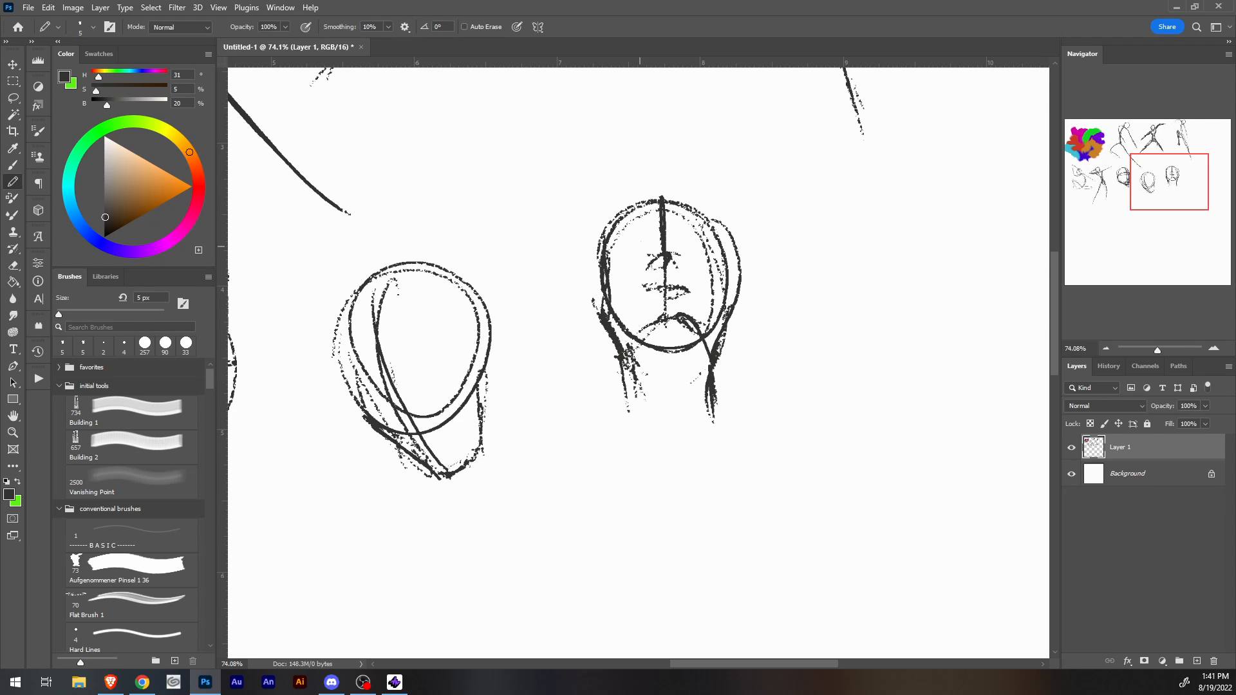
Draw curved brows above the third head's nose and add low-set ears on both sides.
mouse_move(615, 246)
left_mouse_down()
mouse_move(645, 227)
mouse_move(699, 228)
left_mouse_up()
mouse_move(665, 231)
left_mouse_down()
mouse_move(692, 223)
mouse_move(712, 239)
left_mouse_up()
left_click_drag(601, 274, 579, 296)
left_click_drag(743, 285, 716, 336)
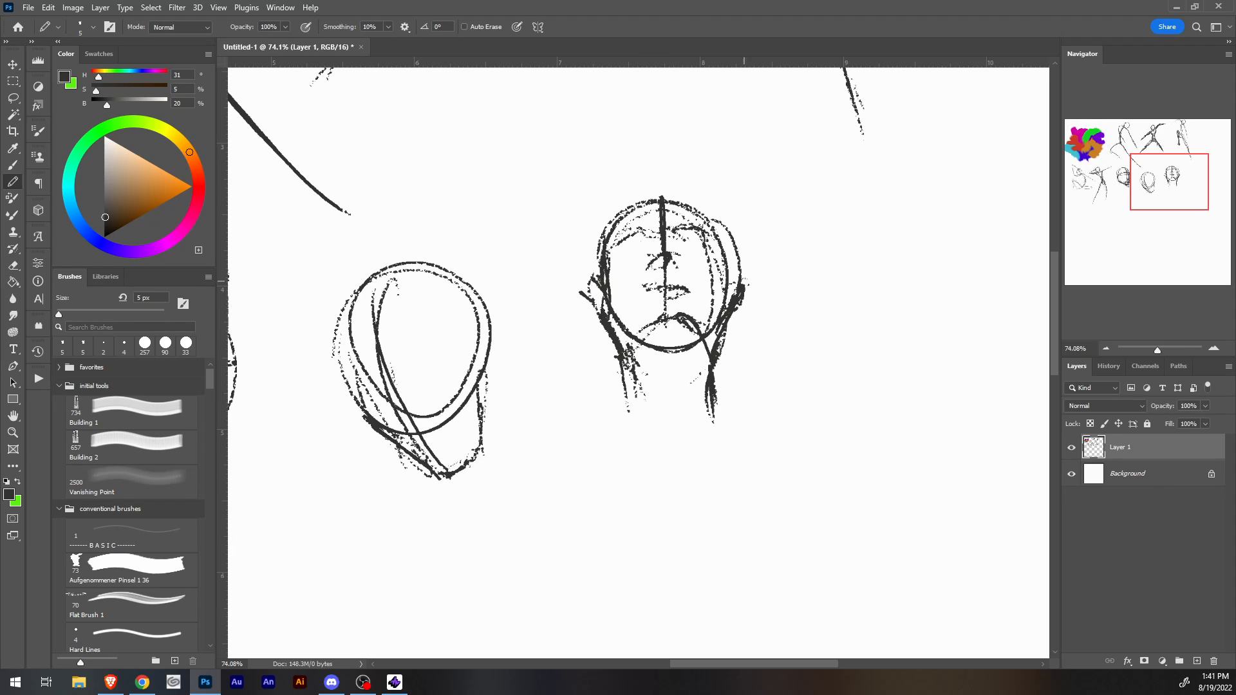
Sketch the third head's shaded eyes and under-eye lines, and retrace the top of its skull.
mouse_move(611, 258)
left_mouse_down()
mouse_move(695, 245)
mouse_move(643, 243)
mouse_move(716, 244)
mouse_move(703, 244)
left_mouse_up()
mouse_move(706, 247)
left_mouse_down()
mouse_move(715, 236)
mouse_move(718, 250)
left_mouse_up()
mouse_move(633, 235)
left_mouse_down()
mouse_move(711, 223)
mouse_move(634, 208)
mouse_move(595, 244)
left_mouse_up()
mouse_move(624, 203)
left_mouse_down()
mouse_move(726, 242)
mouse_move(734, 286)
left_mouse_up()
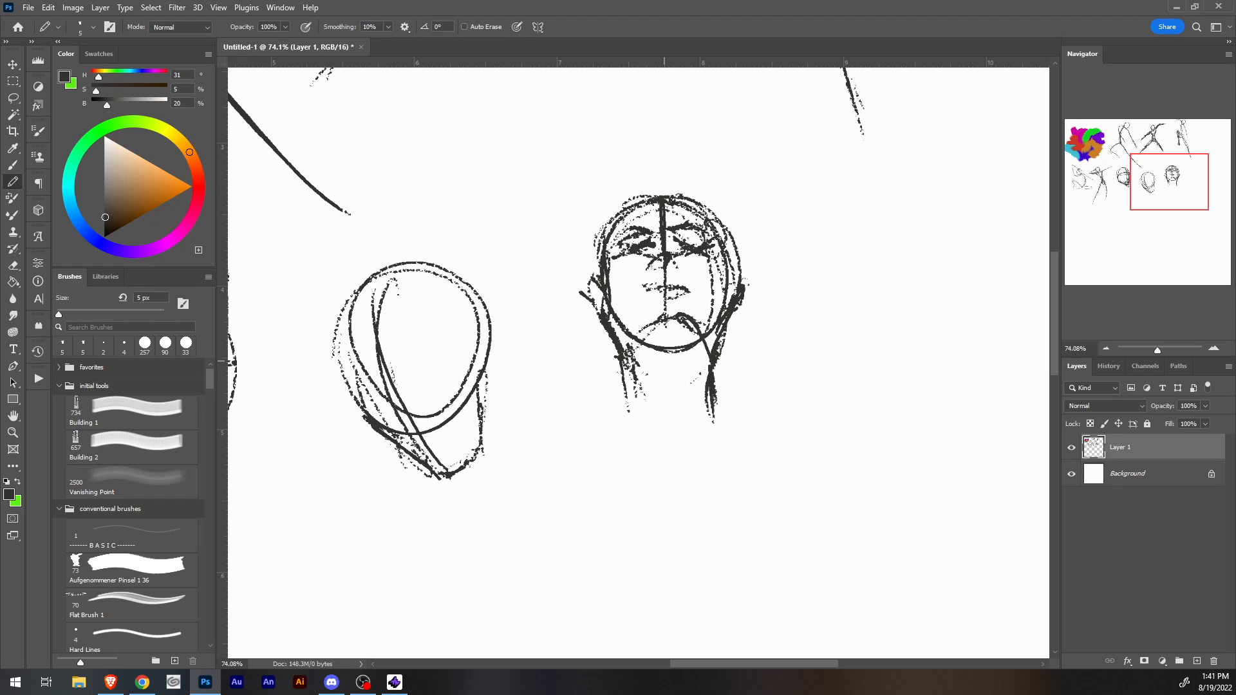
left_click_drag(664, 361, 544, 435)
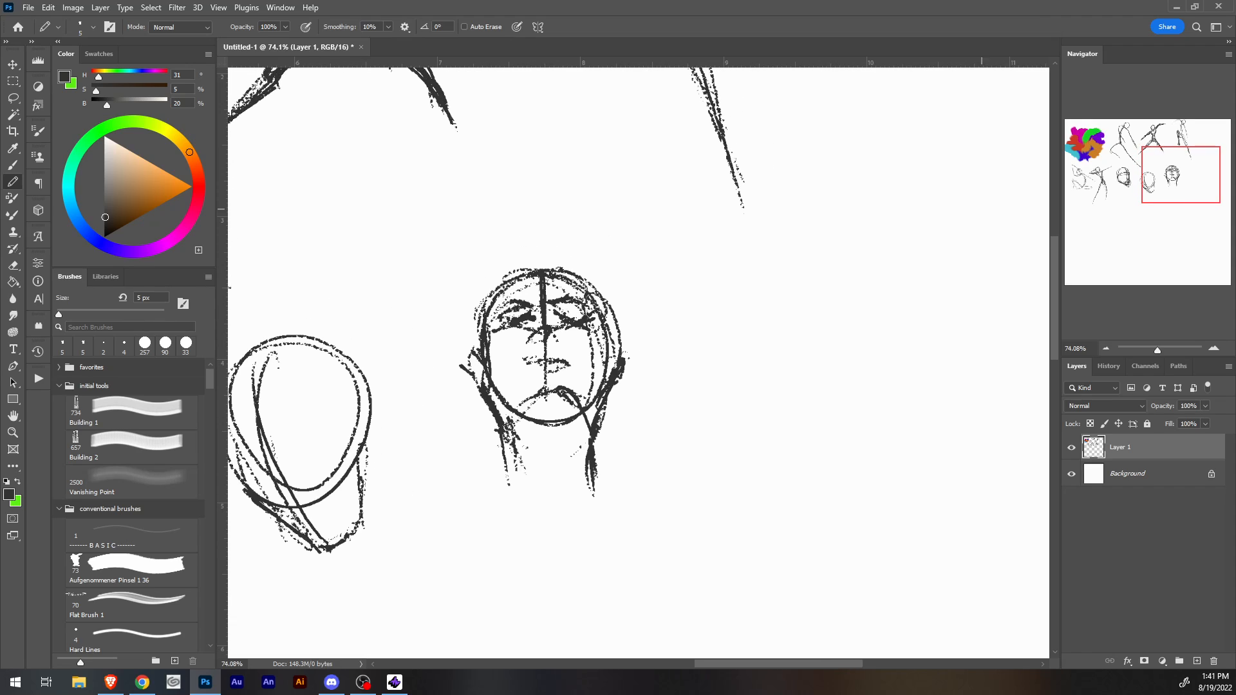
Retrace the second head's left side and darken the slanted jaw line down towards its chin.
left_click_drag(330, 386, 630, 412)
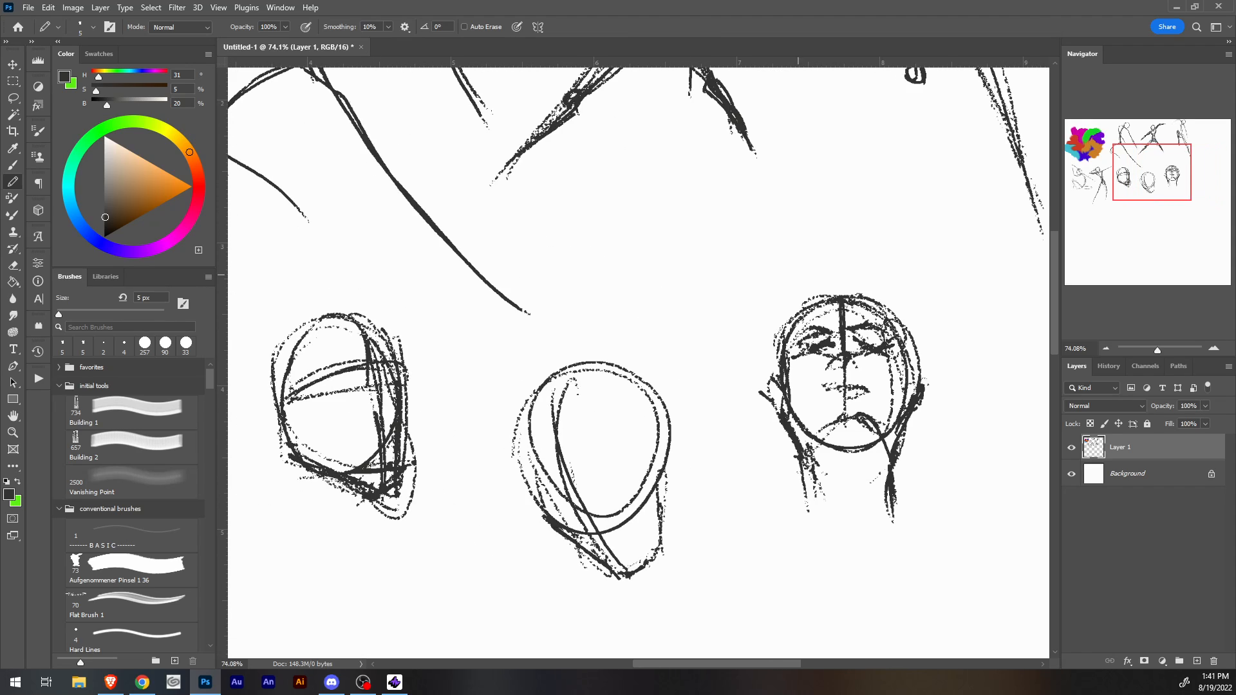
mouse_move(548, 502)
left_mouse_down()
mouse_move(514, 470)
mouse_move(524, 392)
left_mouse_up()
mouse_move(565, 496)
left_mouse_down()
mouse_move(573, 528)
mouse_move(603, 536)
left_mouse_up()
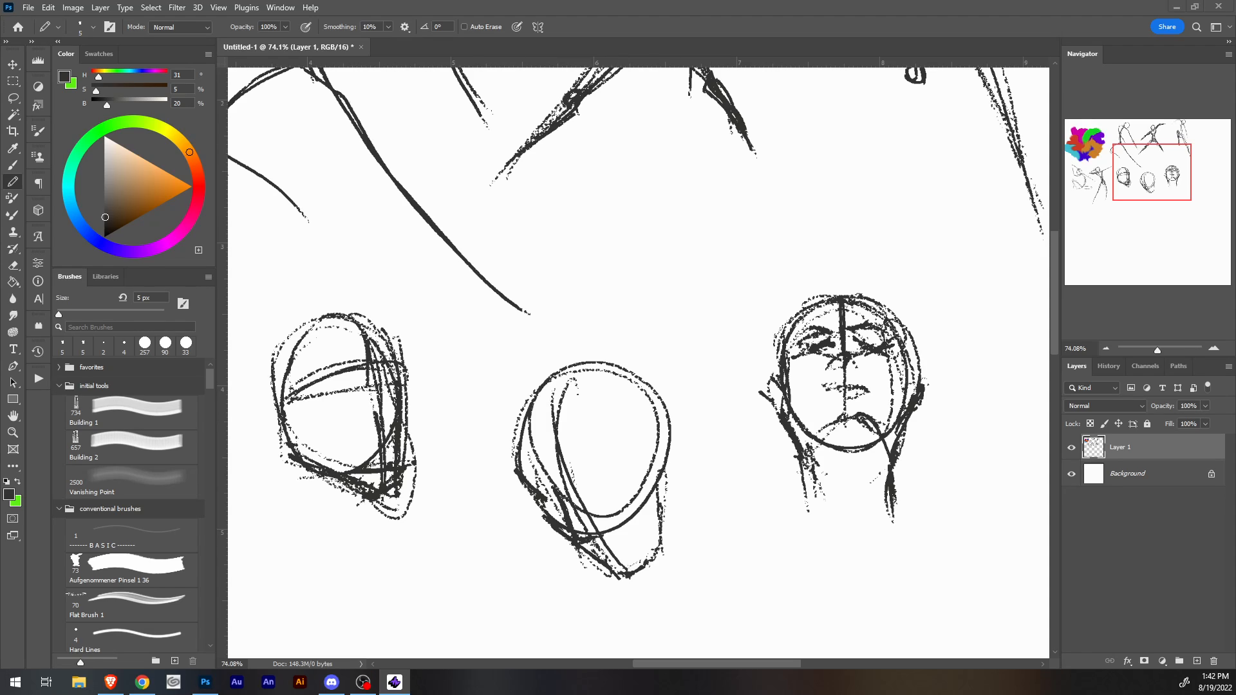
left_click_drag(0, 14, 0, 23)
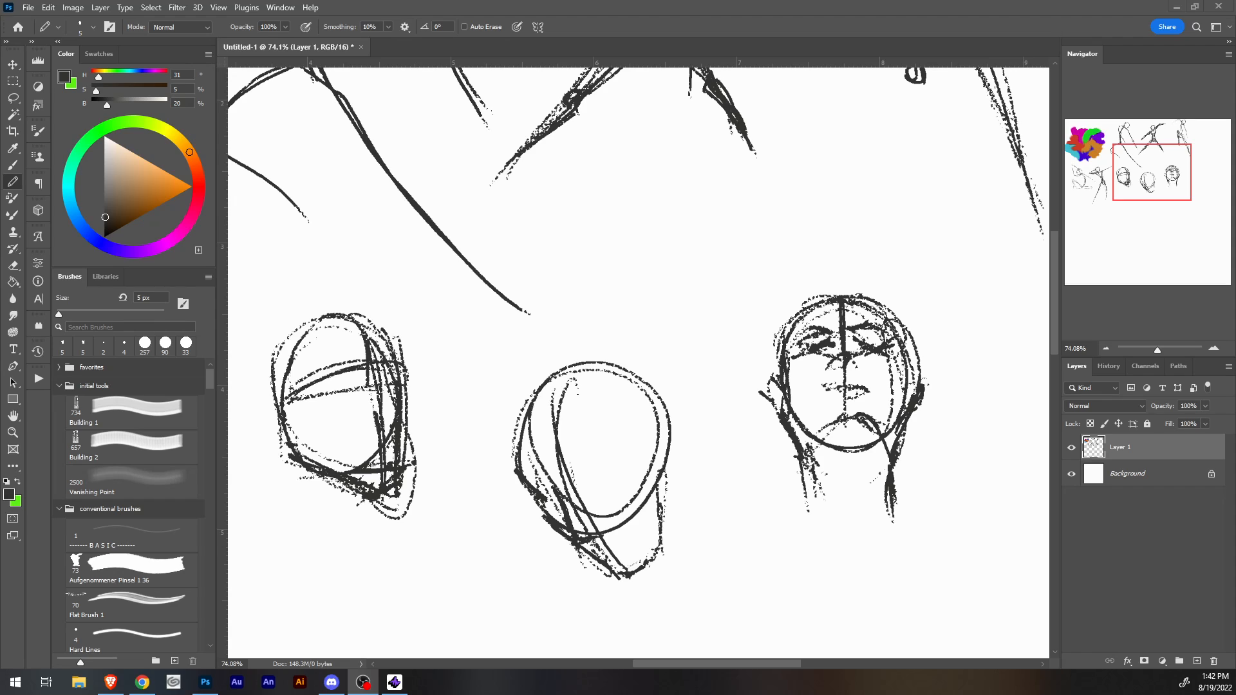
Draw a curved chin below the third head's circle and add slanting muscle lines on the left of its neck.
mouse_move(837, 386)
left_mouse_down()
mouse_move(437, 418)
mouse_move(433, 373)
left_mouse_up()
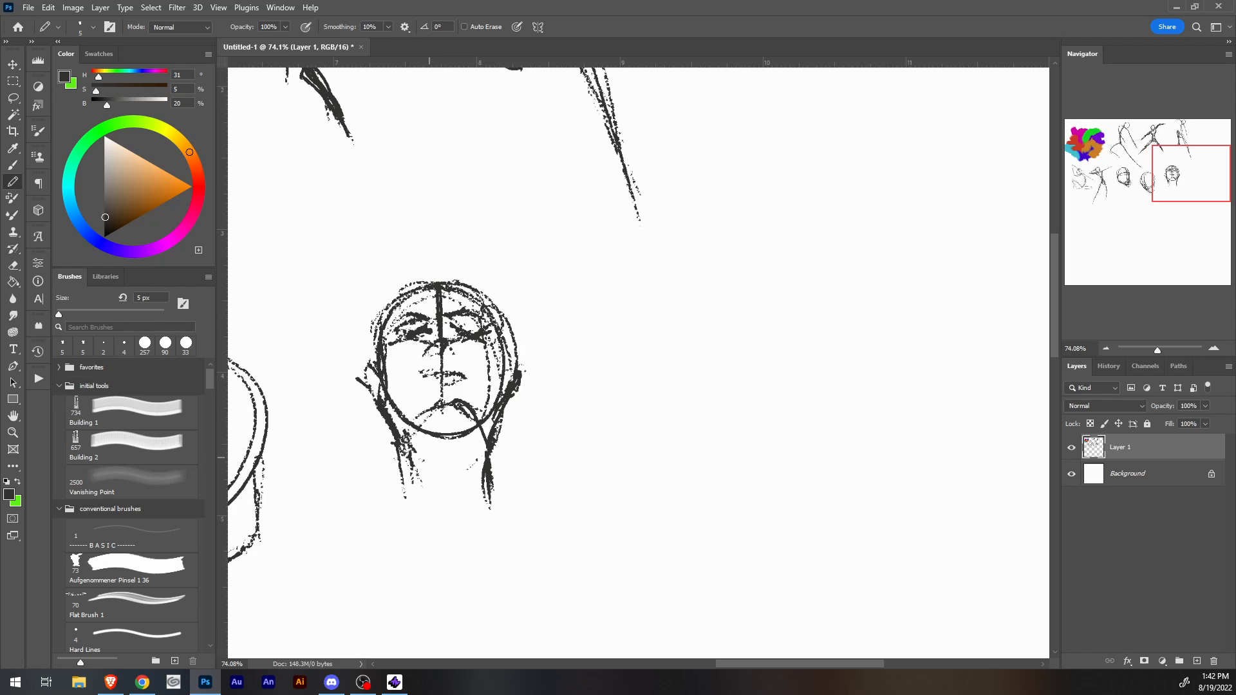
mouse_move(442, 480)
left_mouse_down()
mouse_move(417, 449)
mouse_move(455, 460)
mouse_move(485, 444)
mouse_move(458, 467)
left_mouse_up()
left_click_drag(412, 459, 438, 506)
left_click_drag(416, 465, 435, 500)
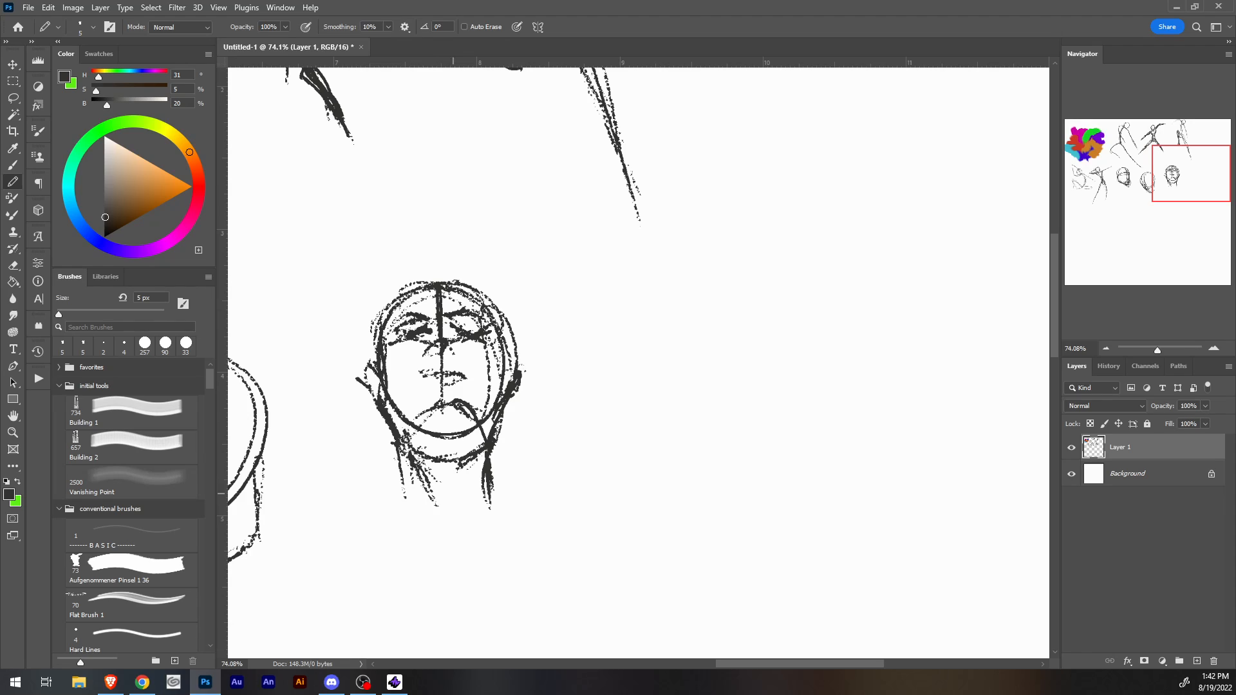
Complete the third head's converging neck muscles and sketch shoulder lines sloping outwards from the neck's base.
left_click_drag(476, 459, 459, 489)
mouse_move(482, 457)
left_mouse_down()
mouse_move(467, 480)
mouse_move(415, 473)
mouse_move(419, 505)
left_mouse_up()
mouse_move(404, 450)
left_mouse_down()
mouse_move(426, 515)
mouse_move(414, 519)
left_mouse_up()
left_click_drag(482, 472, 460, 516)
mouse_move(470, 474)
left_mouse_down()
mouse_move(462, 504)
mouse_move(398, 500)
mouse_move(358, 526)
mouse_move(538, 512)
left_mouse_up()
left_click_drag(497, 485, 532, 496)
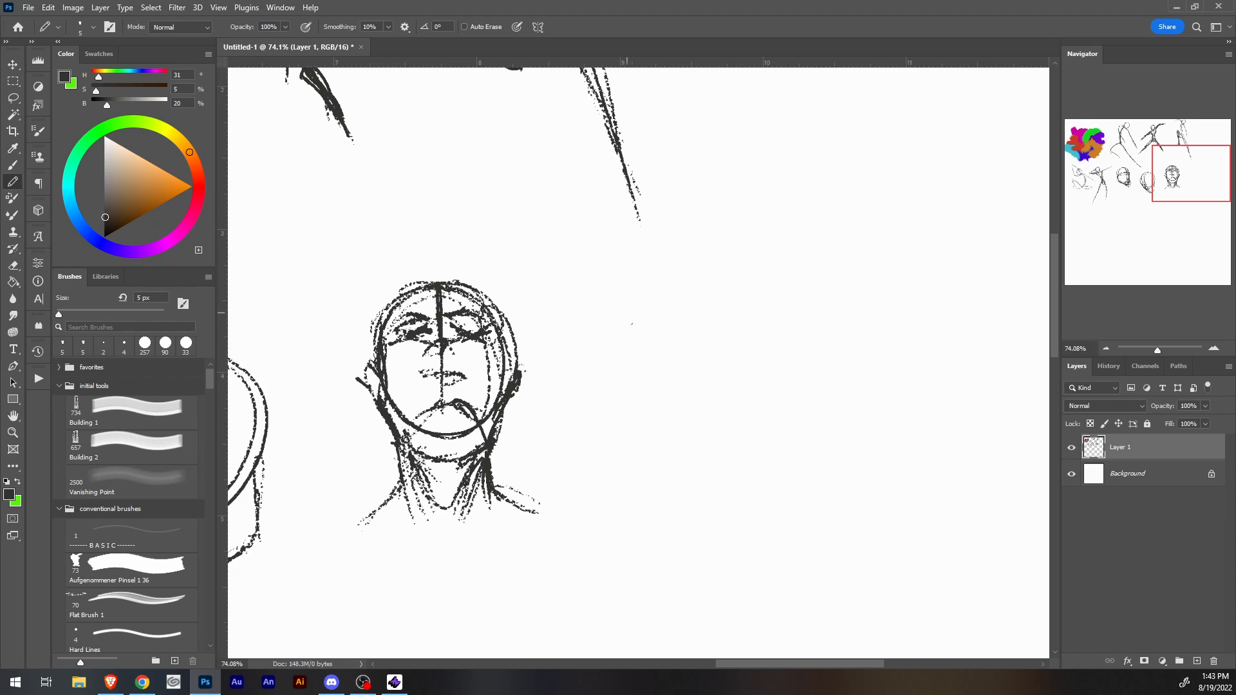
Sketch a fourth head to the right of the third, layering loose overlapping circles for the skull.
mouse_move(631, 323)
left_mouse_down()
mouse_move(695, 335)
mouse_move(705, 283)
mouse_move(721, 348)
left_mouse_up()
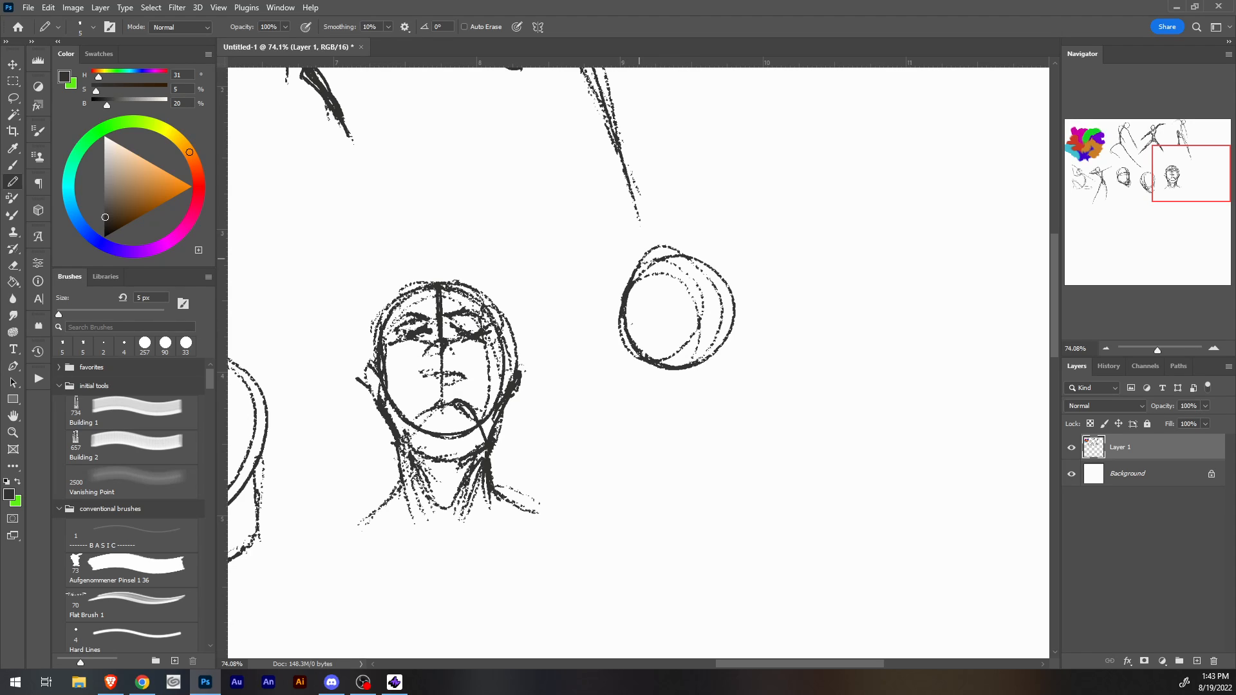
mouse_move(716, 264)
left_mouse_down()
mouse_move(661, 245)
mouse_move(728, 266)
mouse_move(617, 306)
mouse_move(719, 319)
left_mouse_up()
mouse_move(620, 279)
left_mouse_down()
mouse_move(699, 238)
mouse_move(735, 297)
left_mouse_up()
left_click_drag(681, 242, 737, 306)
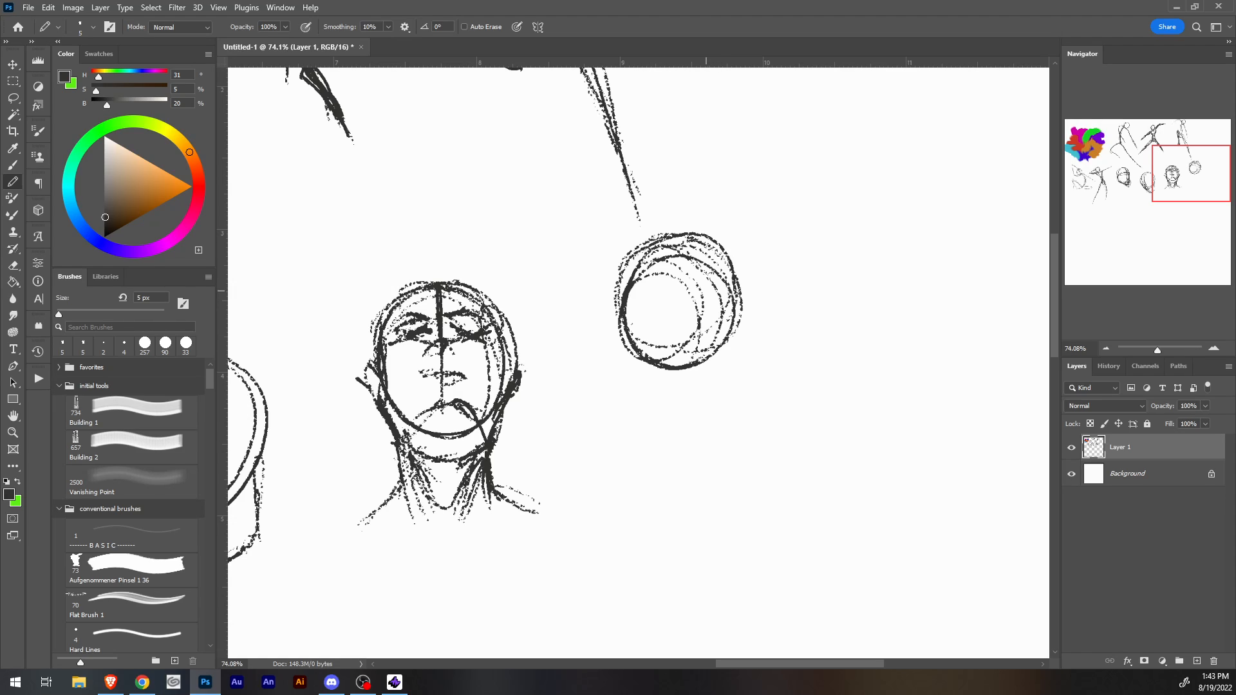
left_click_drag(726, 251, 737, 312)
Bring the fourth head's cheeks down to a blocky jaw and flat chin below the skull circle.
left_click_drag(618, 296, 669, 400)
mouse_move(740, 299)
left_mouse_down()
mouse_move(708, 400)
mouse_move(716, 390)
mouse_move(653, 394)
left_mouse_up()
mouse_move(653, 396)
left_mouse_down()
mouse_move(712, 398)
mouse_move(683, 351)
mouse_move(727, 391)
mouse_move(711, 379)
mouse_move(644, 400)
left_mouse_up()
left_click_drag(625, 351, 645, 387)
Sketch dark, closed-looking eye lines on both sides of the fourth head's face.
left_click_drag(631, 304, 671, 283)
mouse_move(670, 294)
left_mouse_down()
mouse_move(719, 285)
mouse_move(708, 289)
left_mouse_up()
mouse_move(721, 293)
left_mouse_down()
mouse_move(747, 285)
mouse_move(726, 282)
left_mouse_up()
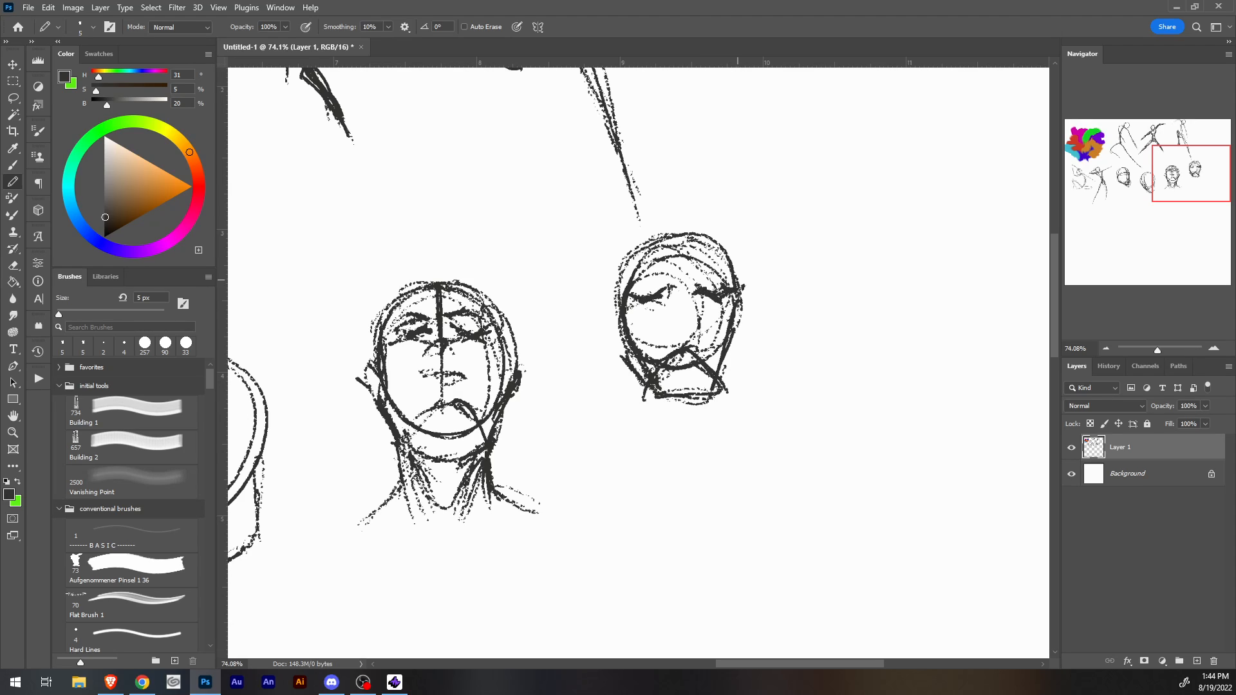
Add a shaded nose and short mouth marks at the fourth head's centre, and arch brows above its eyes.
mouse_move(662, 320)
left_mouse_down()
mouse_move(684, 305)
mouse_move(696, 317)
mouse_move(682, 321)
left_mouse_up()
left_click_drag(681, 327, 693, 326)
mouse_move(664, 336)
left_mouse_down()
mouse_move(711, 326)
mouse_move(685, 331)
left_mouse_up()
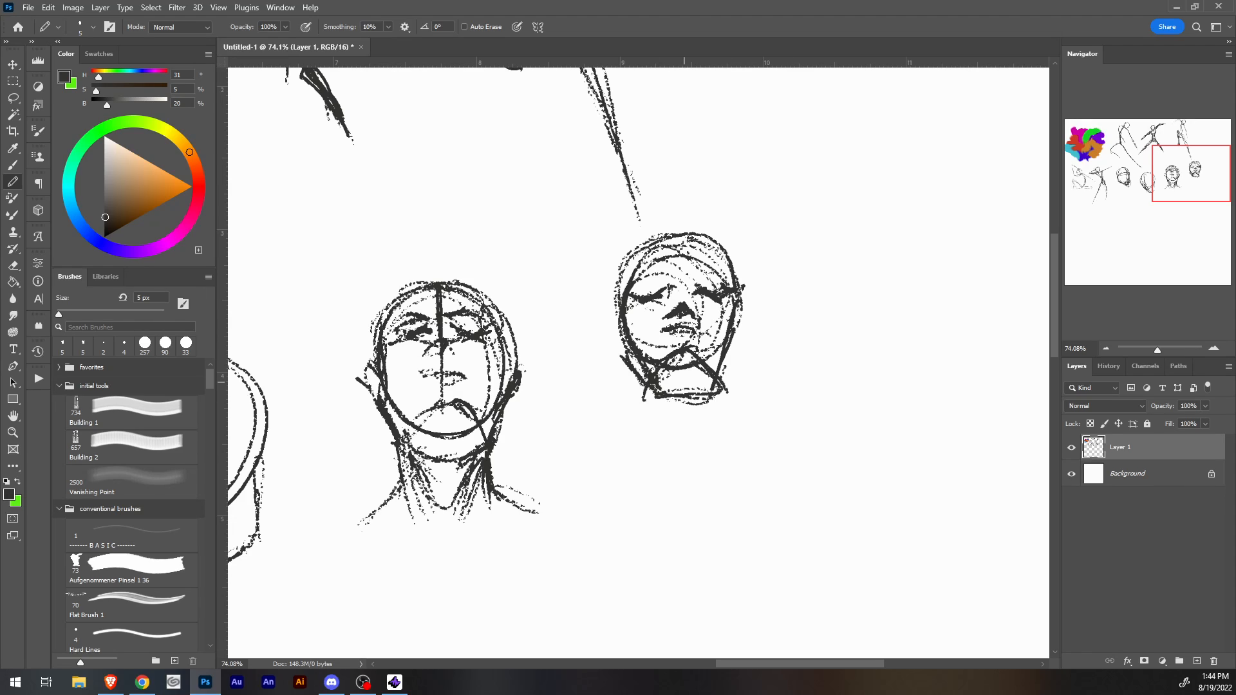
mouse_move(661, 269)
left_mouse_down()
mouse_move(632, 281)
mouse_move(679, 267)
mouse_move(734, 275)
left_mouse_up()
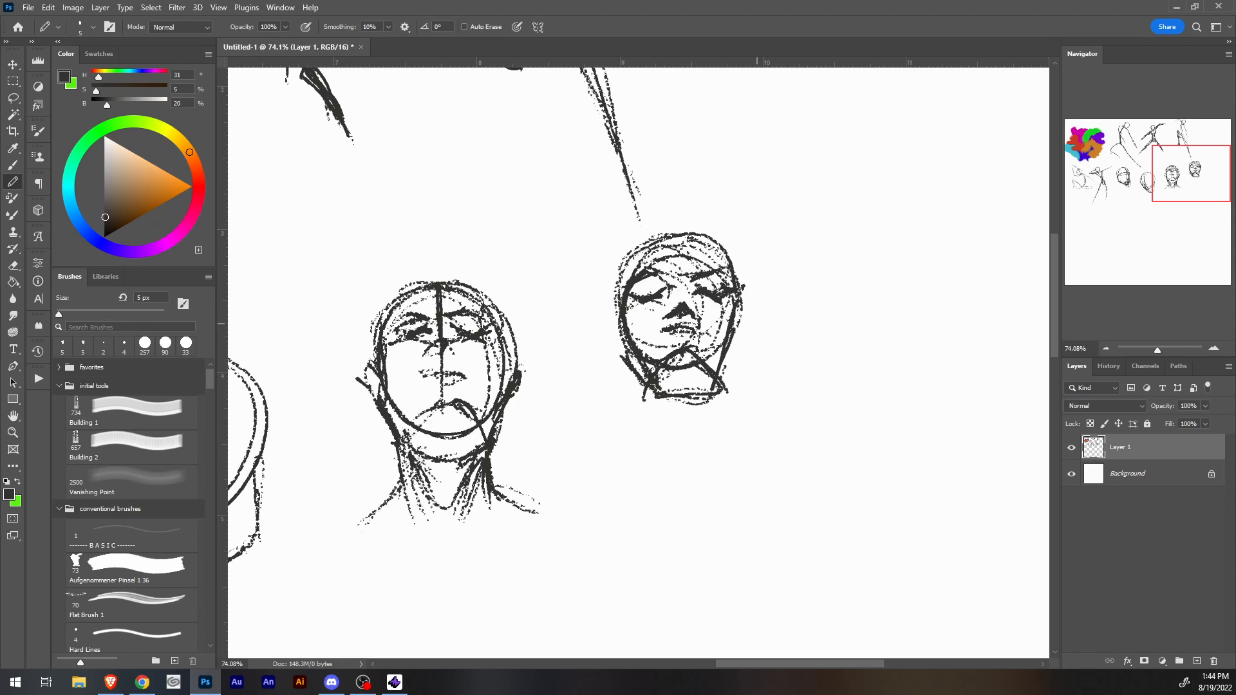
Draw the fourth head's neck lines and hatch a pointed shadow shape under the chin.
left_click_drag(641, 370, 655, 438)
left_click_drag(722, 373, 719, 448)
mouse_move(653, 376)
left_mouse_down()
mouse_move(680, 435)
mouse_move(710, 392)
mouse_move(689, 408)
mouse_move(683, 378)
mouse_move(697, 376)
left_mouse_up()
left_click_drag(659, 389, 684, 379)
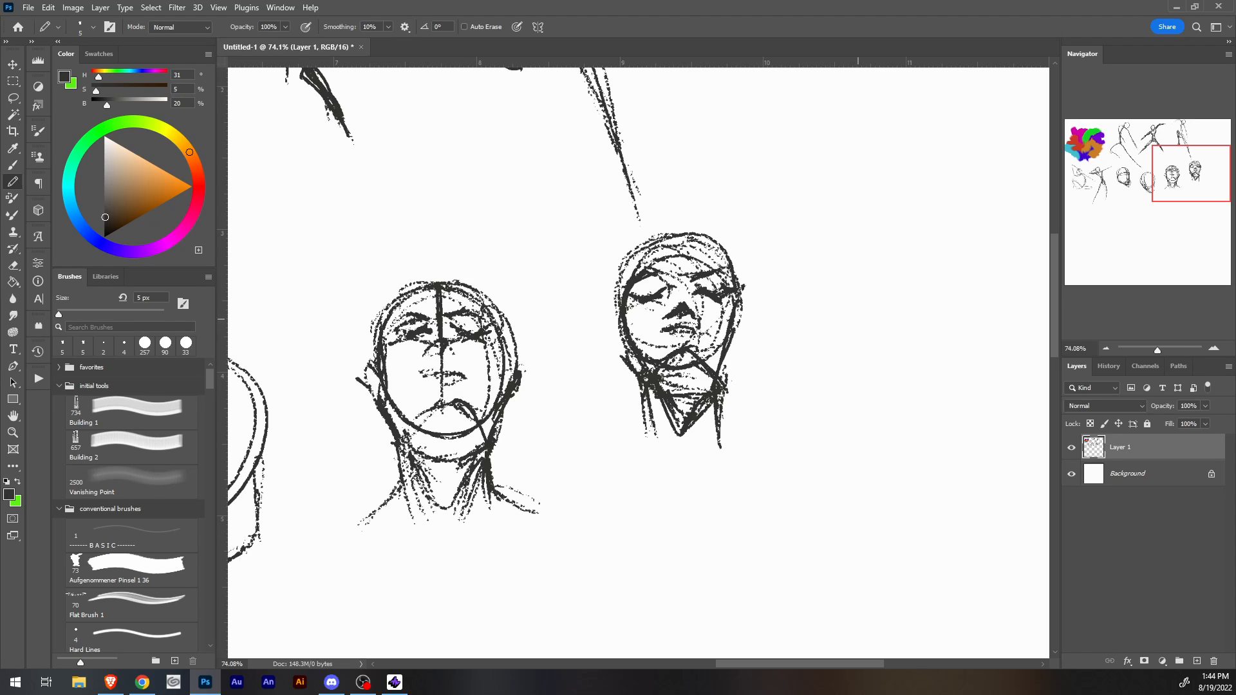
Sketch a fifth head to the right of the fourth with overlapping skull ovals and a slanted jaw line.
mouse_move(837, 271)
left_mouse_down()
mouse_move(829, 341)
mouse_move(849, 244)
mouse_move(824, 302)
mouse_move(940, 304)
left_mouse_up()
left_click_drag(817, 334, 882, 411)
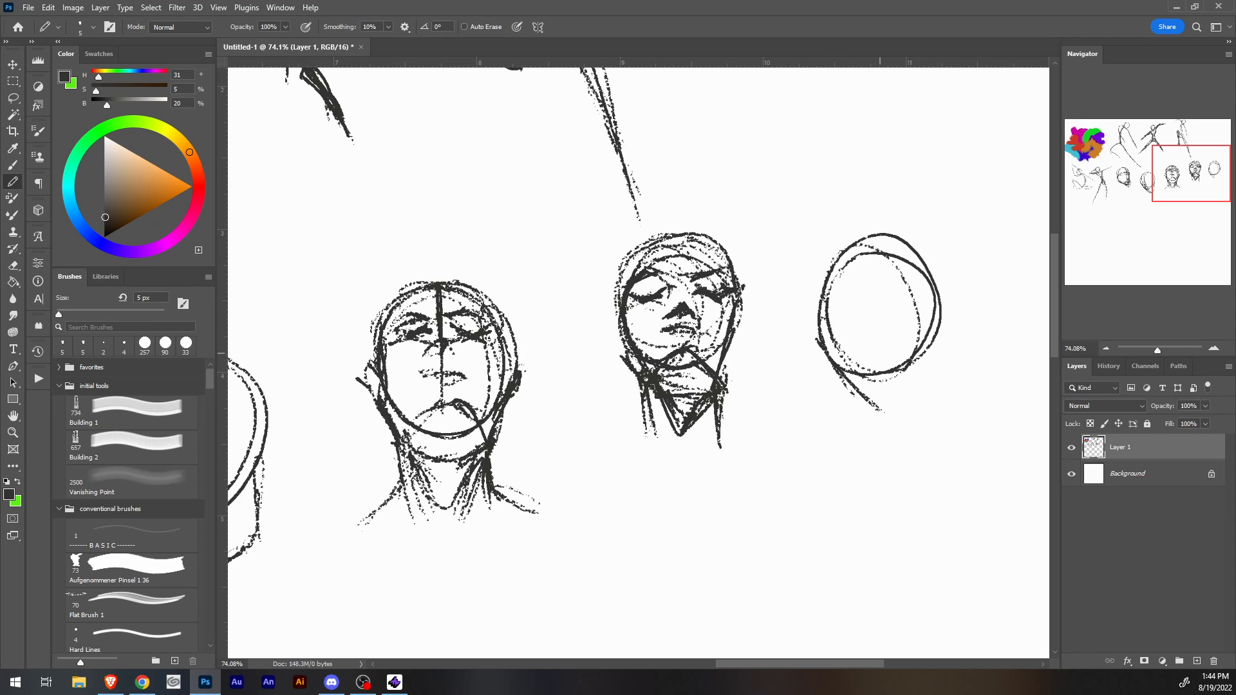
mouse_move(886, 238)
left_mouse_down()
mouse_move(919, 256)
mouse_move(928, 373)
left_mouse_up()
Draw the fifth head's face edge down to the chin and close the jaw with a slanted underside.
left_click_drag(931, 307, 914, 399)
left_click_drag(936, 352, 914, 416)
left_click_drag(926, 369, 922, 418)
left_click_drag(859, 392, 917, 413)
mouse_move(851, 394)
left_mouse_down()
mouse_move(924, 416)
mouse_move(907, 413)
left_mouse_up()
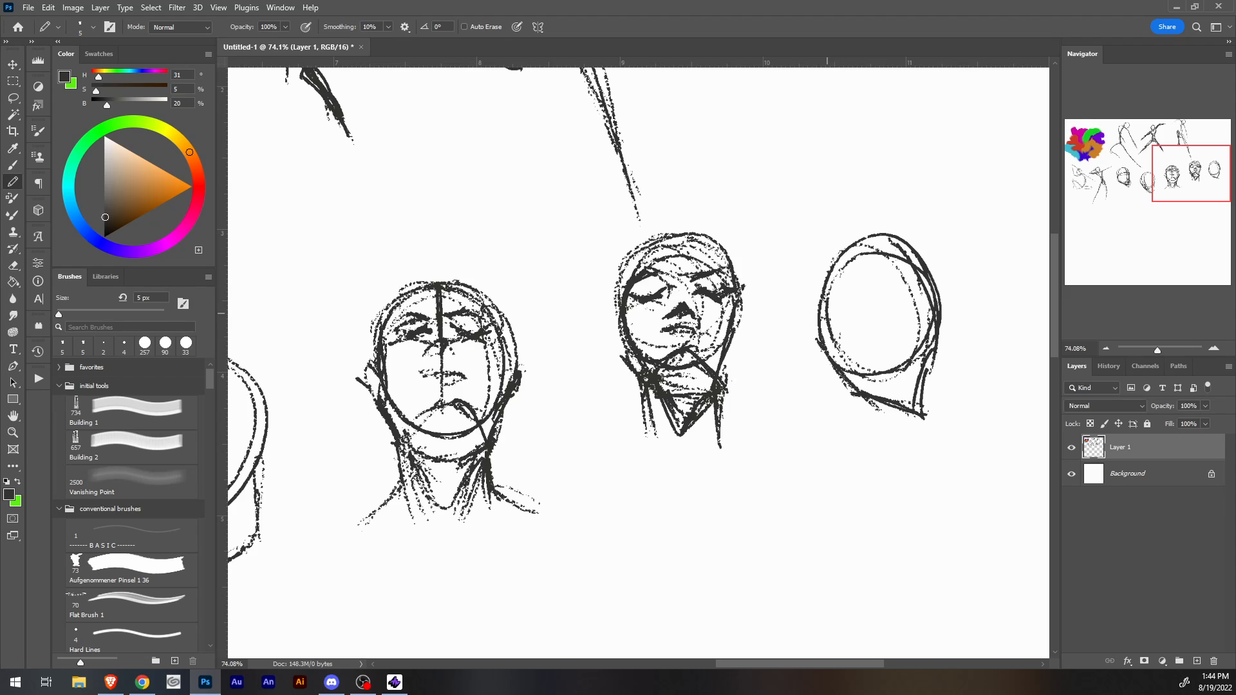
Extend the fifth head's cranium with broad curves around the back and top of the skull.
left_click_drag(804, 307, 840, 348)
left_click_drag(831, 252, 818, 336)
mouse_move(806, 322)
left_mouse_down()
mouse_move(810, 286)
mouse_move(906, 247)
left_mouse_up()
left_click_drag(830, 241, 941, 307)
left_click_drag(854, 282, 866, 287)
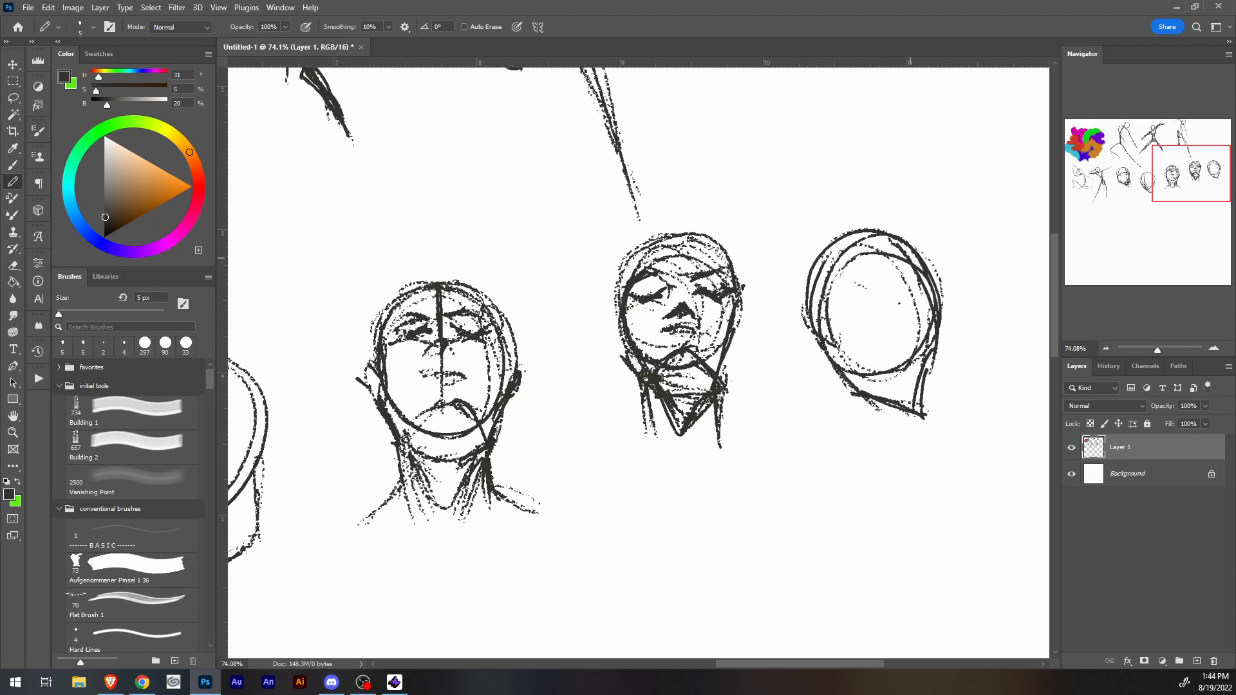
Reinforce the fifth head's face edge and jaw, and add neck lines behind and below the jaw.
mouse_move(938, 277)
left_mouse_down()
mouse_move(944, 365)
mouse_move(929, 367)
mouse_move(943, 353)
mouse_move(920, 378)
mouse_move(916, 426)
mouse_move(863, 399)
mouse_move(904, 422)
left_mouse_up()
left_click_drag(843, 356, 849, 389)
left_click_drag(810, 327, 798, 411)
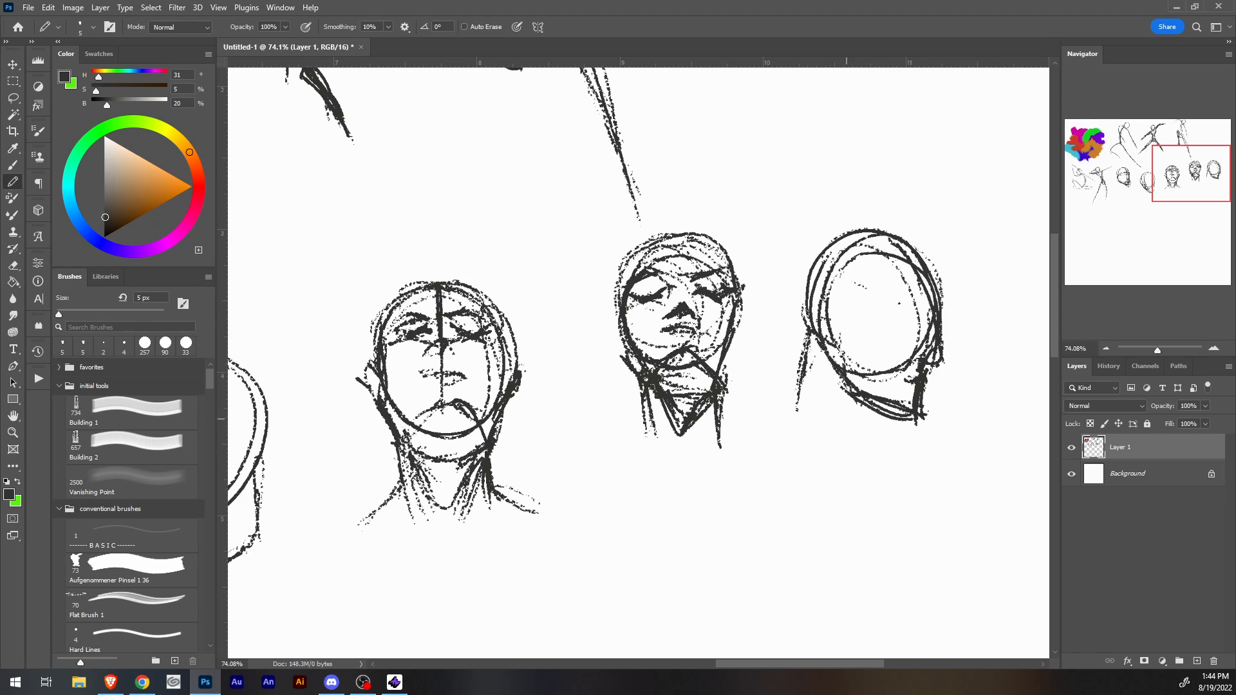
left_click_drag(875, 398, 856, 436)
Sketch a small ear on the fifth head's left side and rough facial features on its right side.
mouse_move(824, 340)
left_mouse_down()
mouse_move(848, 309)
mouse_move(821, 332)
left_mouse_up()
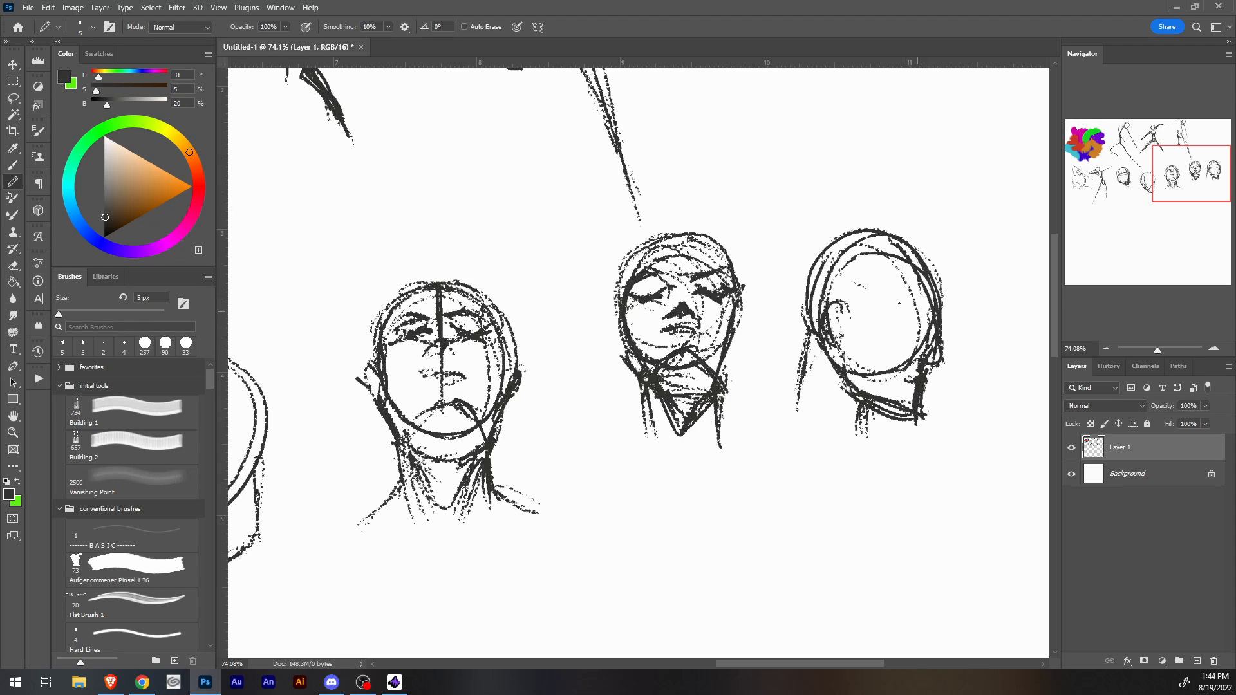
mouse_move(931, 321)
left_mouse_down()
mouse_move(910, 305)
mouse_move(892, 385)
mouse_move(877, 355)
mouse_move(908, 314)
mouse_move(928, 356)
left_mouse_up()
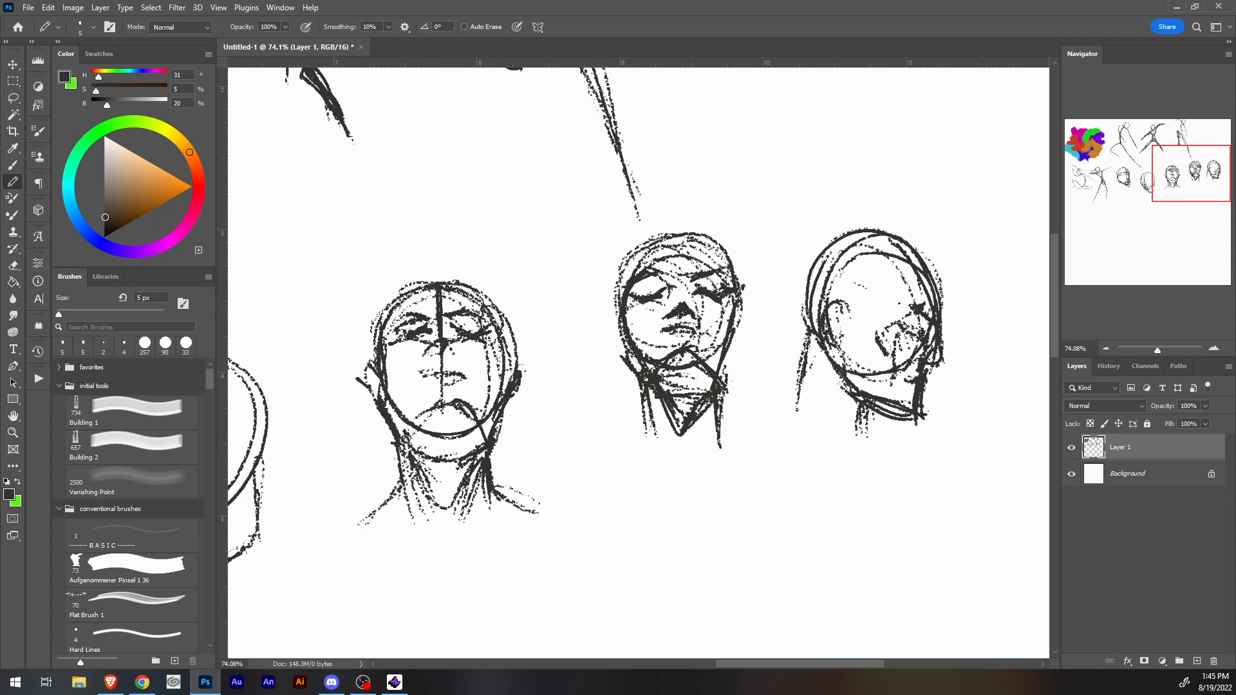
Mark the second head's nose and mouth area and shade around its jaw and chin.
mouse_move(333, 566)
left_mouse_down()
mouse_move(474, 387)
mouse_move(607, 309)
mouse_move(944, 159)
left_mouse_up()
mouse_move(933, 90)
left_mouse_down()
mouse_move(383, 383)
mouse_move(328, 656)
mouse_move(388, 396)
mouse_move(403, 383)
mouse_move(726, 376)
mouse_move(774, 224)
mouse_move(787, 315)
left_mouse_up()
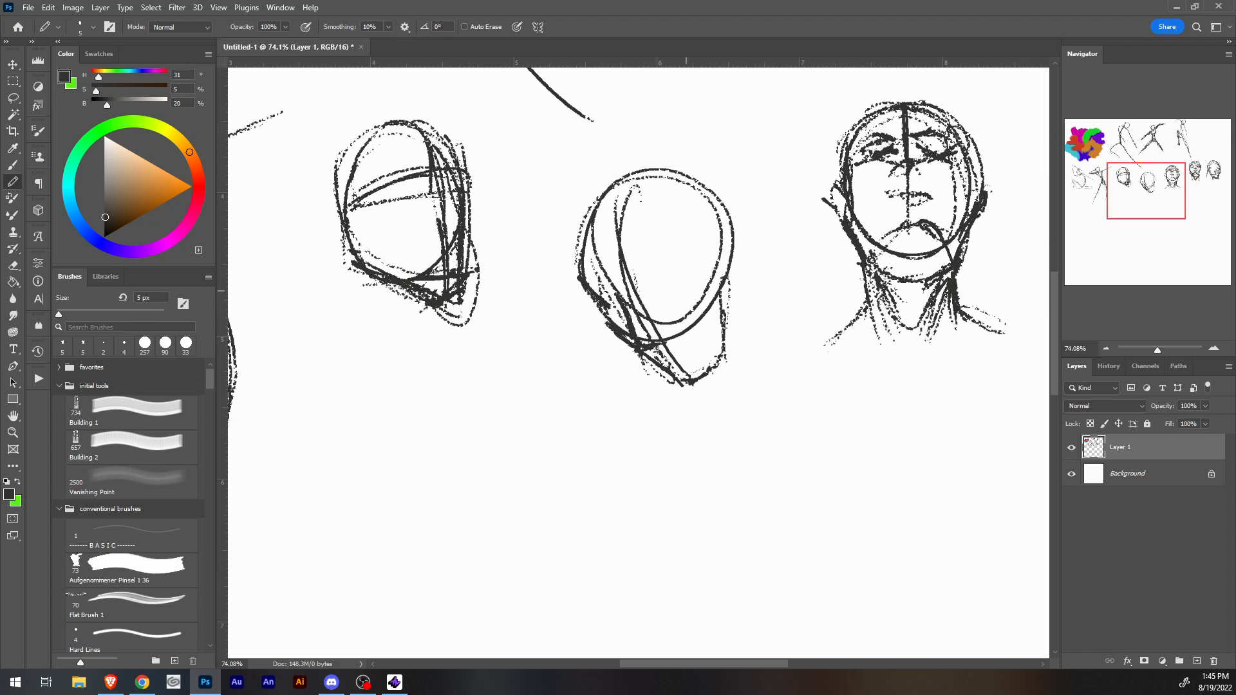
mouse_move(648, 295)
left_mouse_down()
mouse_move(641, 303)
mouse_move(663, 277)
mouse_move(690, 296)
mouse_move(619, 333)
mouse_move(619, 353)
mouse_move(693, 350)
mouse_move(663, 366)
mouse_move(694, 354)
left_mouse_up()
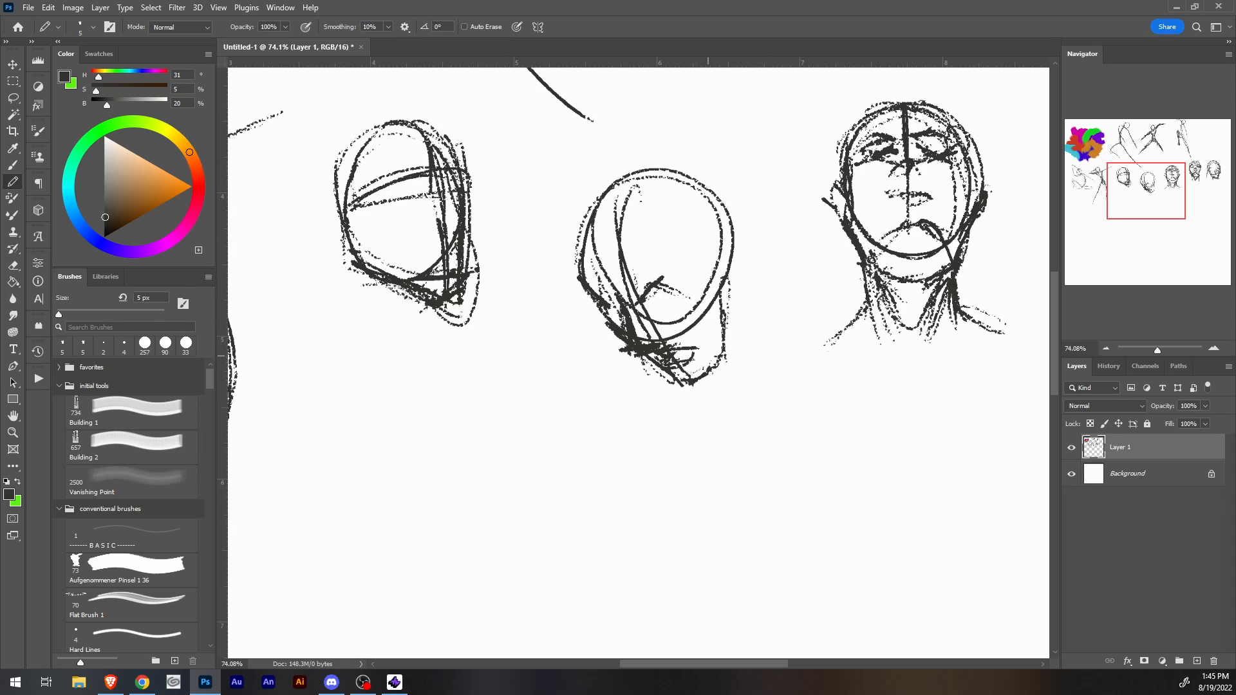
mouse_move(692, 300)
left_mouse_down()
mouse_move(664, 309)
mouse_move(711, 363)
left_mouse_up()
mouse_move(689, 320)
left_mouse_down()
mouse_move(708, 370)
mouse_move(670, 378)
mouse_move(640, 357)
left_mouse_up()
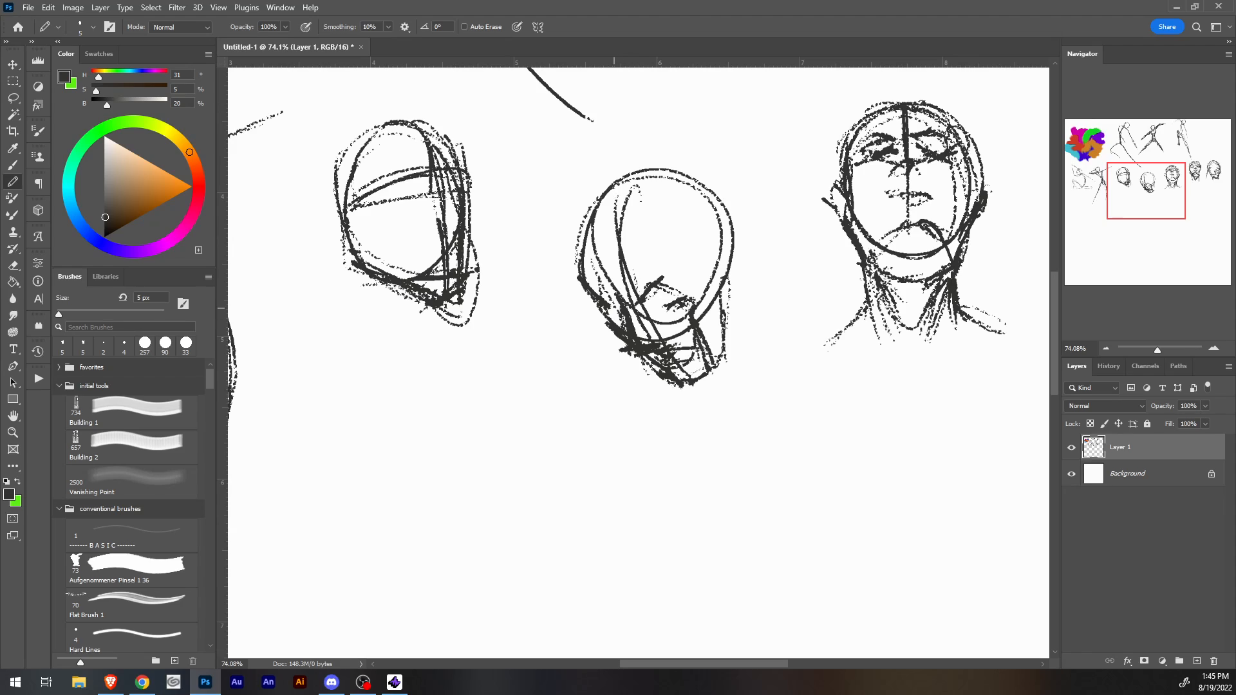
Darken the second head's left cheek and draw a small ear on the right side of its skull.
left_click_drag(619, 300, 610, 310)
mouse_move(715, 251)
left_mouse_down()
mouse_move(720, 273)
mouse_move(740, 267)
mouse_move(714, 293)
mouse_move(743, 265)
left_mouse_up()
left_click_drag(722, 239, 709, 253)
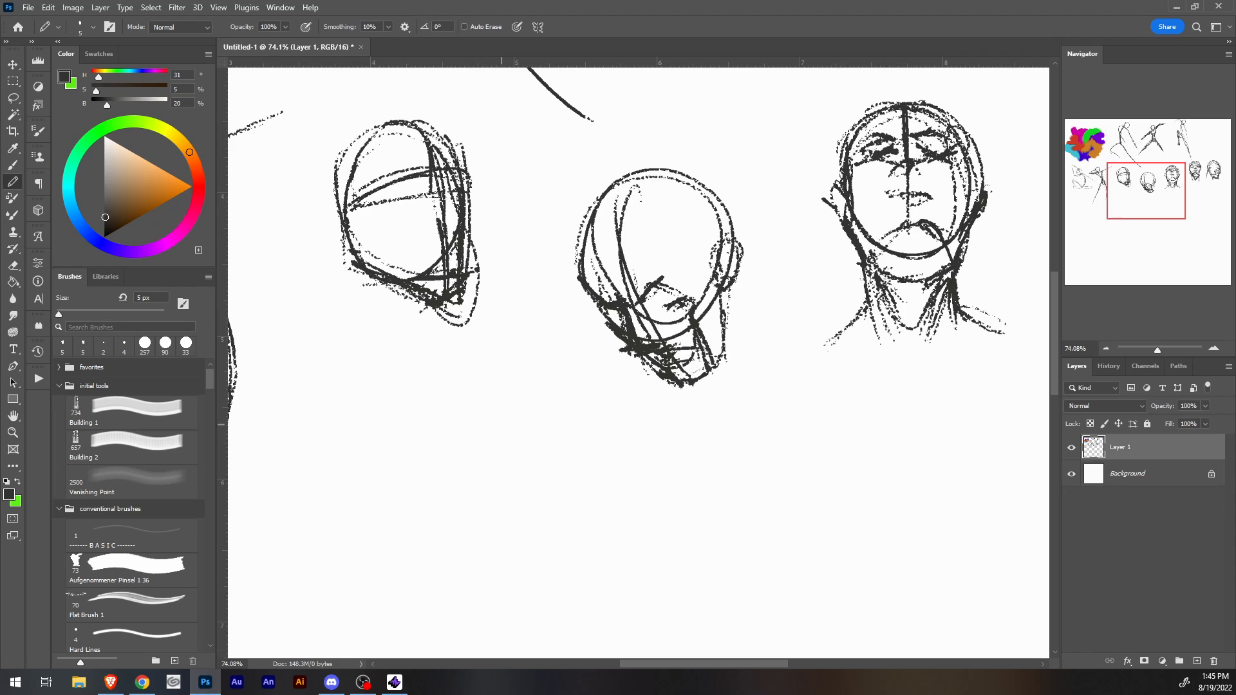
Sketch a sixth head below the first, with a circular skull, a horizontal guideline and a box-shaped jaw.
mouse_move(477, 492)
left_mouse_down()
mouse_move(506, 424)
mouse_move(509, 441)
mouse_move(520, 430)
mouse_move(415, 490)
mouse_move(407, 544)
mouse_move(474, 515)
left_mouse_up()
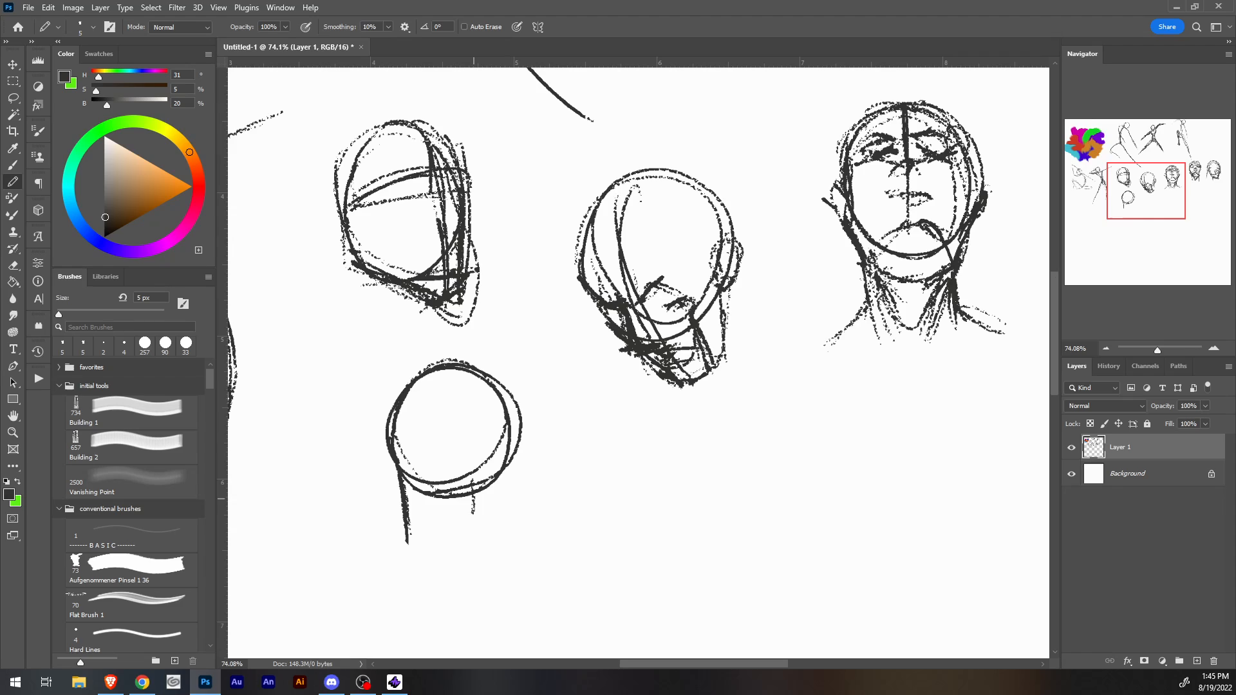
left_click_drag(466, 469, 475, 537)
left_click_drag(470, 495, 476, 536)
mouse_move(473, 533)
left_mouse_down()
mouse_move(408, 540)
mouse_move(477, 534)
left_mouse_up()
mouse_move(394, 438)
left_mouse_down()
mouse_move(473, 444)
mouse_move(474, 529)
left_mouse_up()
left_click_drag(467, 442, 469, 534)
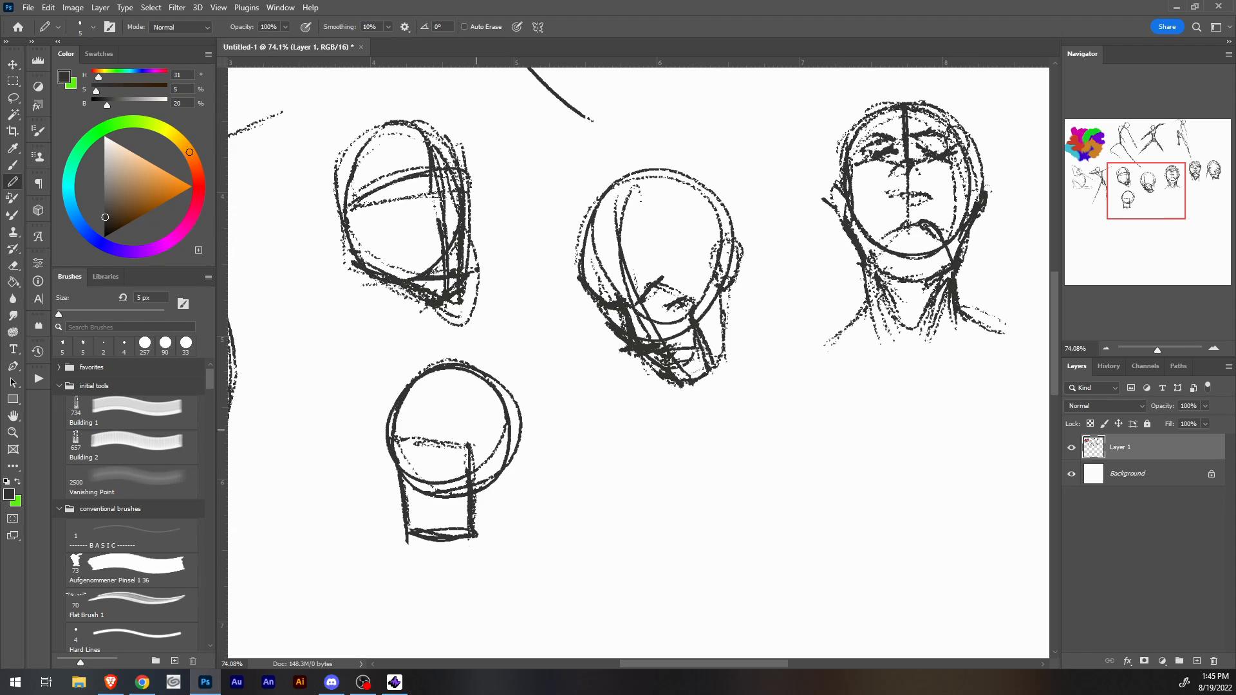
Hatch the right side plane of the sixth head's skull from the temple down to the jaw.
left_click_drag(495, 421, 476, 488)
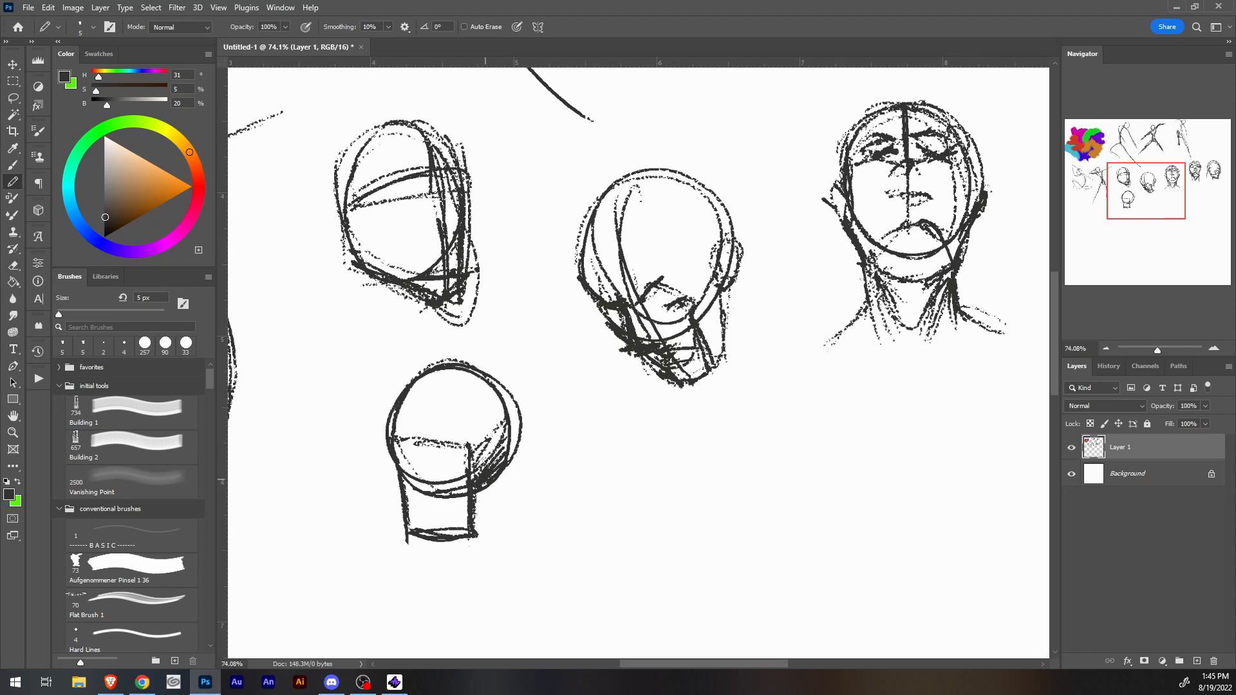
left_click_drag(506, 445, 473, 476)
left_click_drag(495, 419, 476, 470)
left_click_drag(506, 398, 494, 444)
mouse_move(496, 368)
left_mouse_down()
mouse_move(471, 432)
mouse_move(489, 432)
mouse_move(466, 444)
left_mouse_up()
Enlarge the brush to 10 px and darken the shading along the sixth skull's right edge.
key("bracketright")
key("bracketright")
key("bracketright")
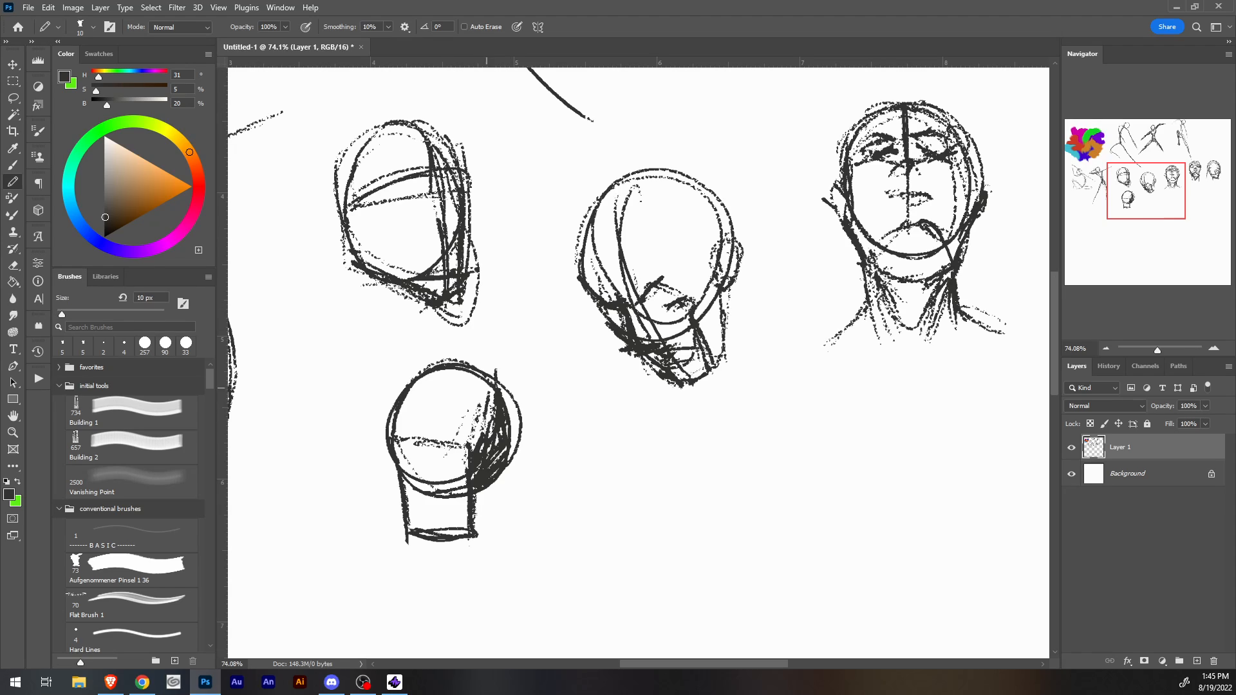
mouse_move(502, 407)
left_mouse_down()
mouse_move(491, 467)
mouse_move(511, 453)
left_mouse_up()
left_click_drag(512, 384, 494, 485)
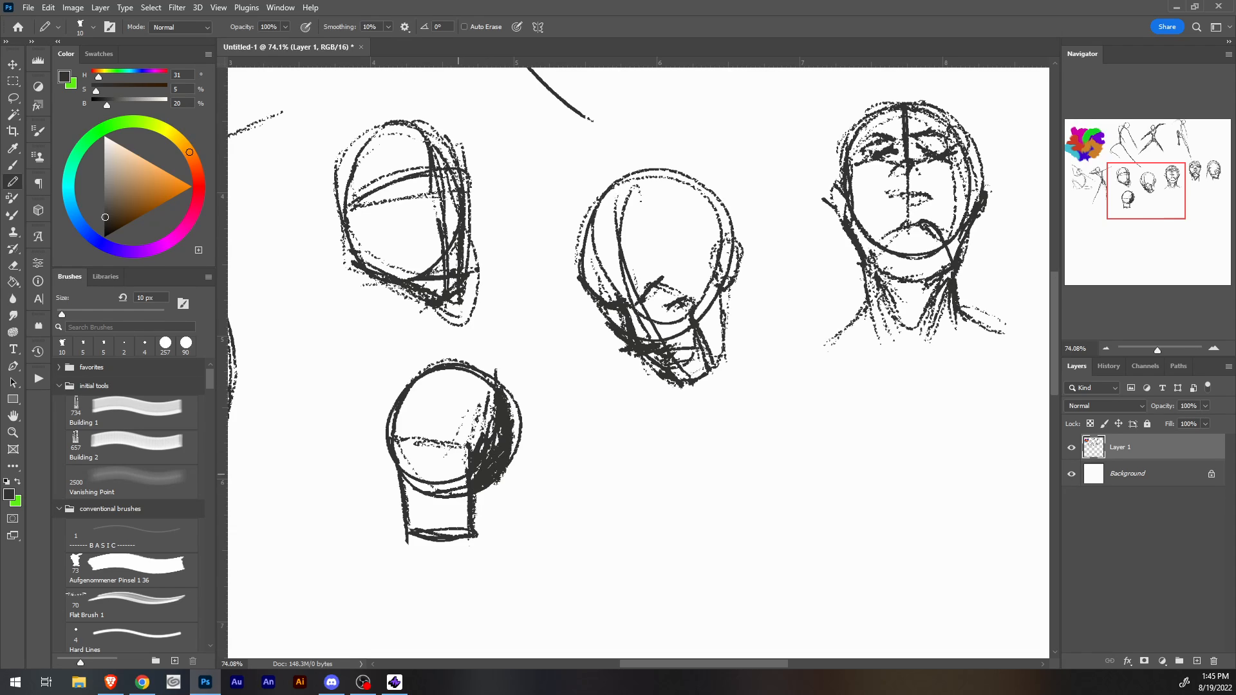
Shade the right side of the sixth head's cheek and jaw block with short vertical strokes.
mouse_move(454, 440)
left_mouse_down()
mouse_move(456, 536)
mouse_move(457, 470)
mouse_move(460, 527)
mouse_move(476, 508)
mouse_move(469, 527)
mouse_move(448, 479)
left_mouse_up()
left_click_drag(449, 499, 450, 523)
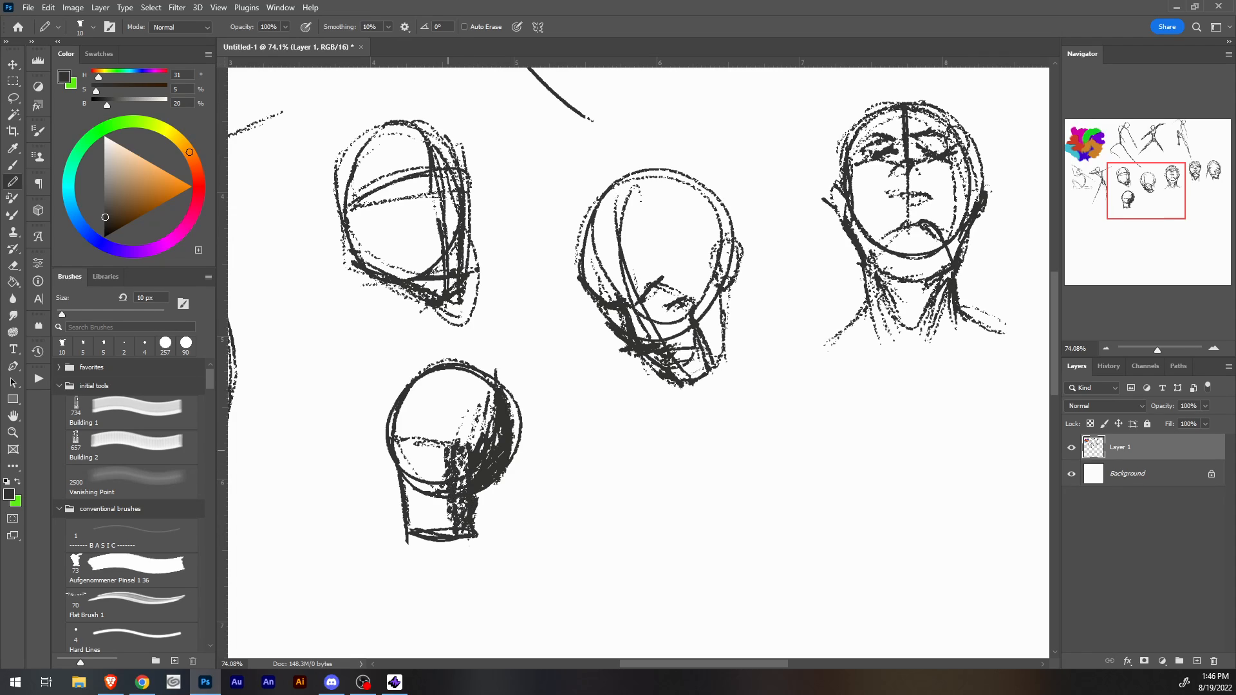
left_click_drag(446, 444, 445, 475)
left_click_drag(448, 498, 448, 535)
left_click_drag(451, 446, 452, 461)
left_click_drag(452, 502, 453, 525)
left_click_drag(458, 496, 457, 521)
Reduce the brush to 6 px, reinforce the sixth skull's outline and draw its eye sockets.
key("bracketleft")
mouse_move(390, 444)
left_mouse_down()
mouse_move(398, 376)
mouse_move(448, 358)
mouse_move(467, 370)
mouse_move(416, 412)
mouse_move(422, 518)
left_mouse_up()
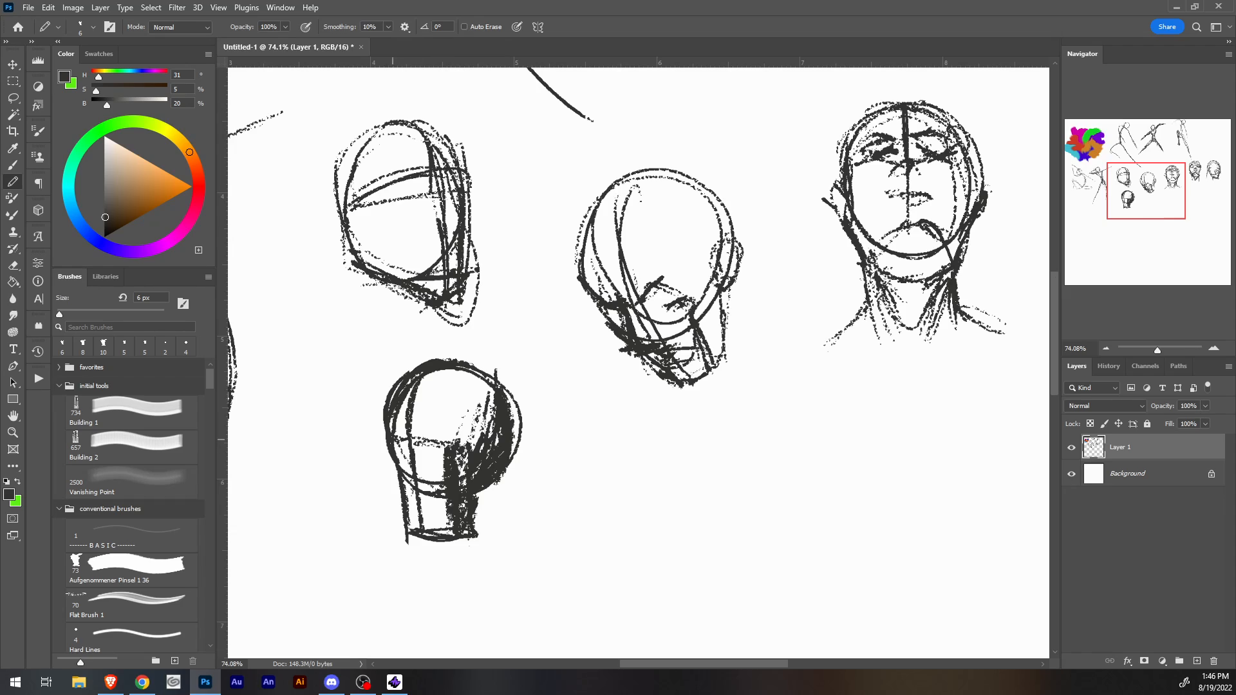
mouse_move(408, 438)
left_mouse_down()
mouse_move(394, 443)
mouse_move(405, 440)
mouse_move(409, 464)
mouse_move(406, 450)
left_mouse_up()
mouse_move(417, 444)
left_mouse_down()
mouse_move(438, 428)
mouse_move(451, 445)
mouse_move(426, 467)
mouse_move(442, 469)
left_mouse_up()
mouse_move(415, 445)
left_mouse_down()
mouse_move(431, 461)
mouse_move(412, 482)
mouse_move(425, 483)
left_mouse_up()
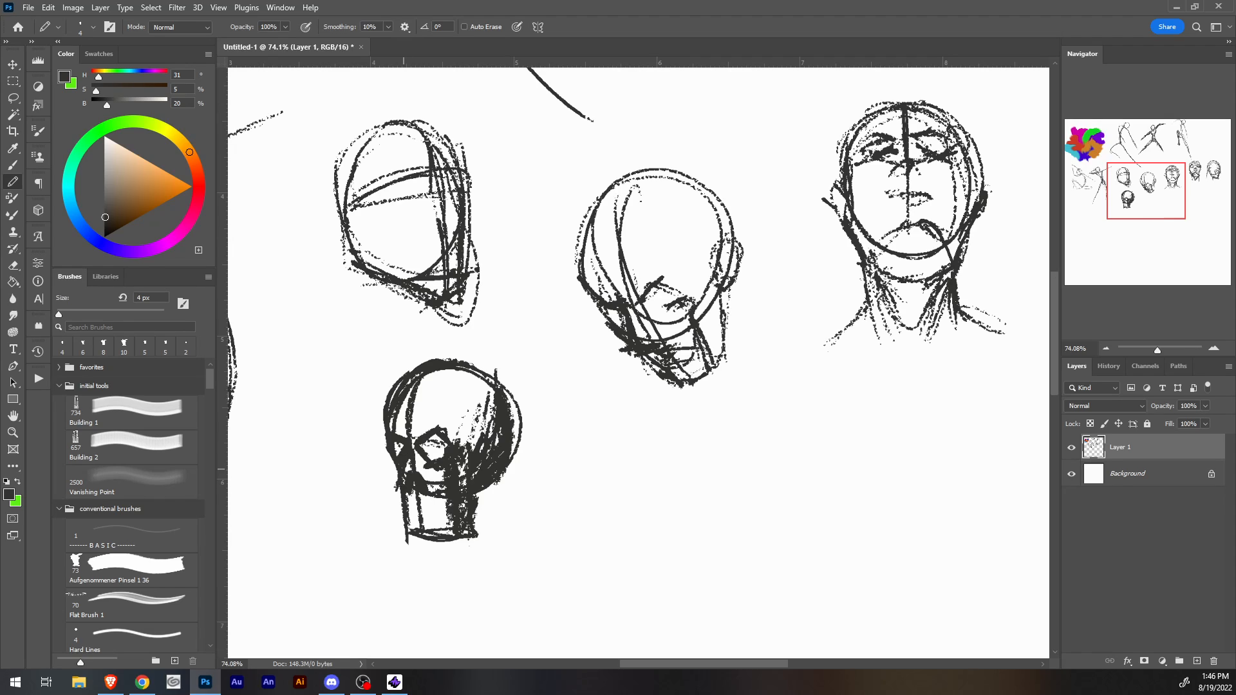
Darken the sixth skull's left cheekbone and mark its teeth across the upper jaw.
left_click_drag(406, 503, 416, 497)
left_click_drag(391, 456, 397, 483)
left_click_drag(409, 508, 445, 510)
Shrink the Eraser and lighten the teeth area of the sixth skull.
key("e")
key("bracketleft")
key("bracketleft")
key("bracketleft")
key("bracketleft")
key("bracketleft")
key("bracketleft")
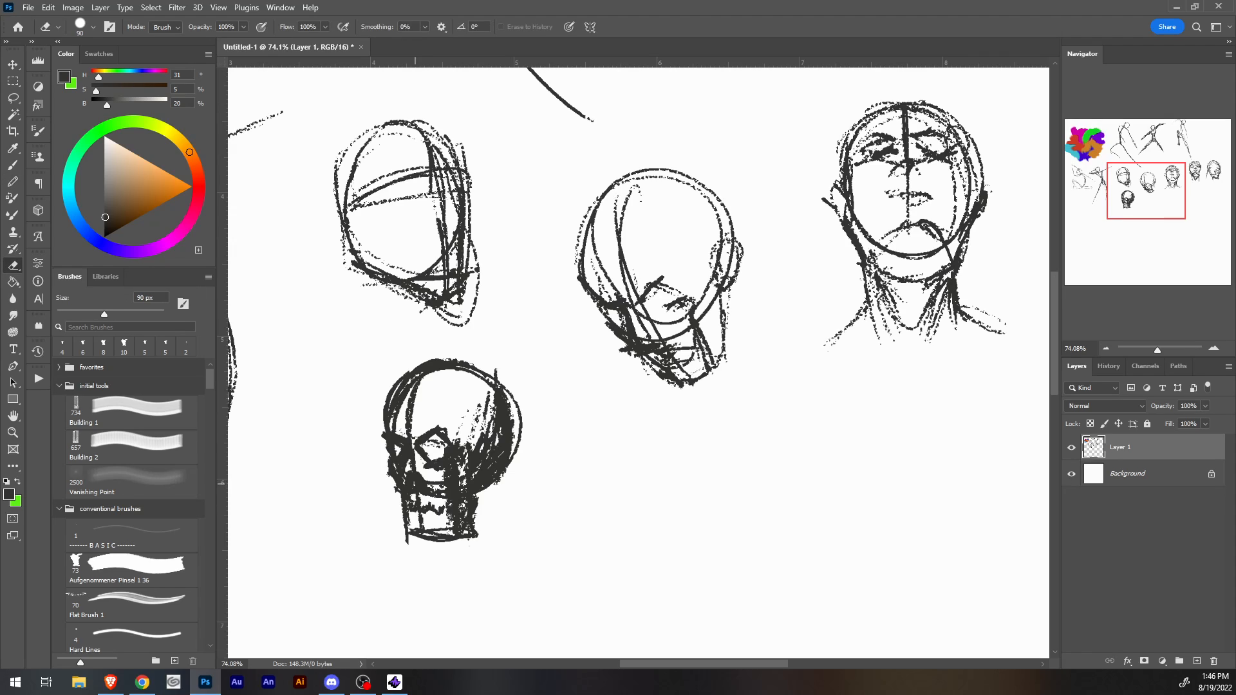
key("bracketleft")
key("bracketleft")
key("bracketleft")
key("bracketleft")
key("bracketleft")
key("bracketleft")
left_click_drag(410, 499, 445, 515)
Draw the sixth skull's lower tooth and jaw lines, and lighten the jaw's sides with the Eraser.
key("b")
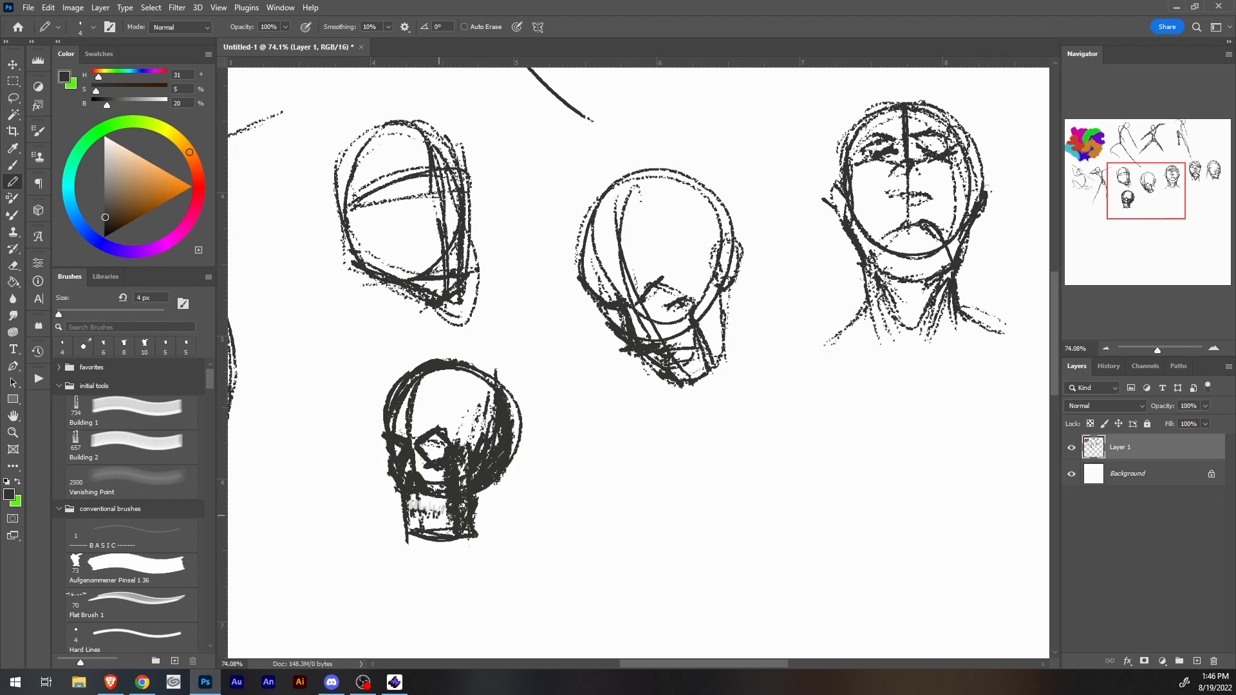
mouse_move(419, 514)
left_mouse_down()
mouse_move(442, 515)
mouse_move(409, 527)
mouse_move(407, 544)
mouse_move(478, 504)
mouse_move(456, 523)
mouse_move(486, 510)
mouse_move(477, 515)
left_mouse_up()
key("e")
key("b")
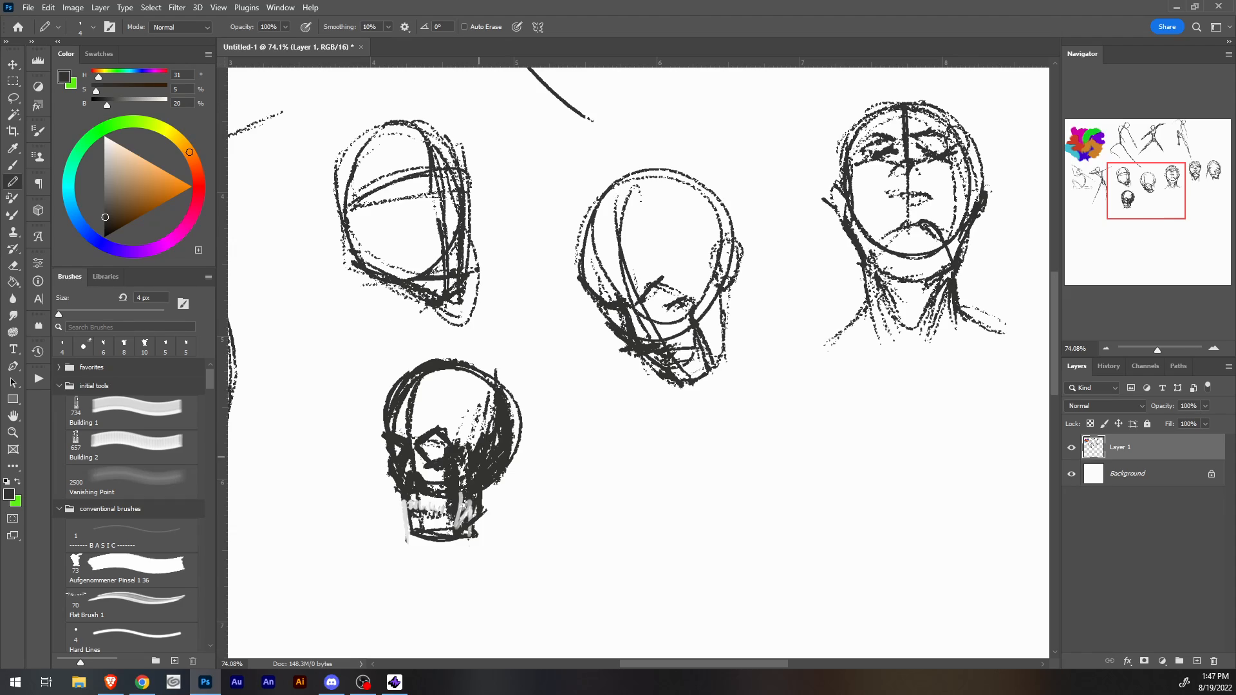
Change the drawing colour to orange (H 31, S 86, B 74) and outline a shape on the sixth skull's shaded side.
left_click(160, 195)
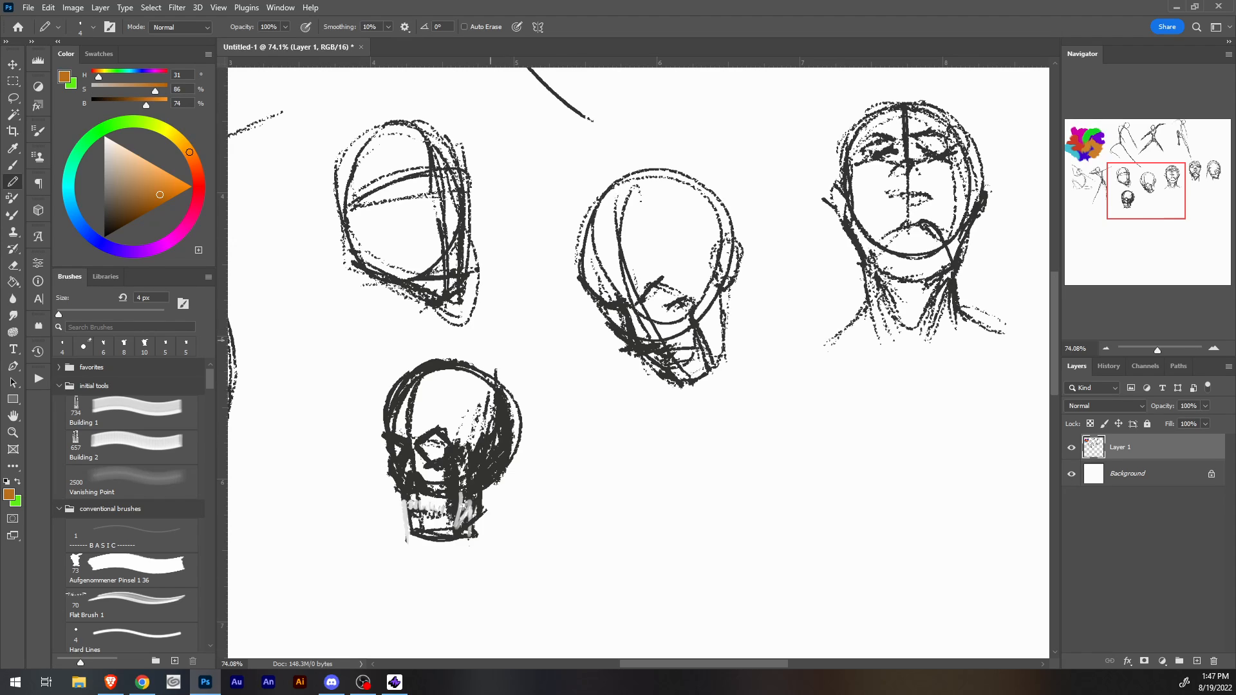
mouse_move(472, 474)
left_mouse_down()
mouse_move(484, 447)
mouse_move(483, 470)
left_mouse_up()
left_click_drag(482, 462, 472, 442)
mouse_move(479, 442)
left_mouse_down()
mouse_move(505, 430)
mouse_move(491, 472)
left_mouse_up()
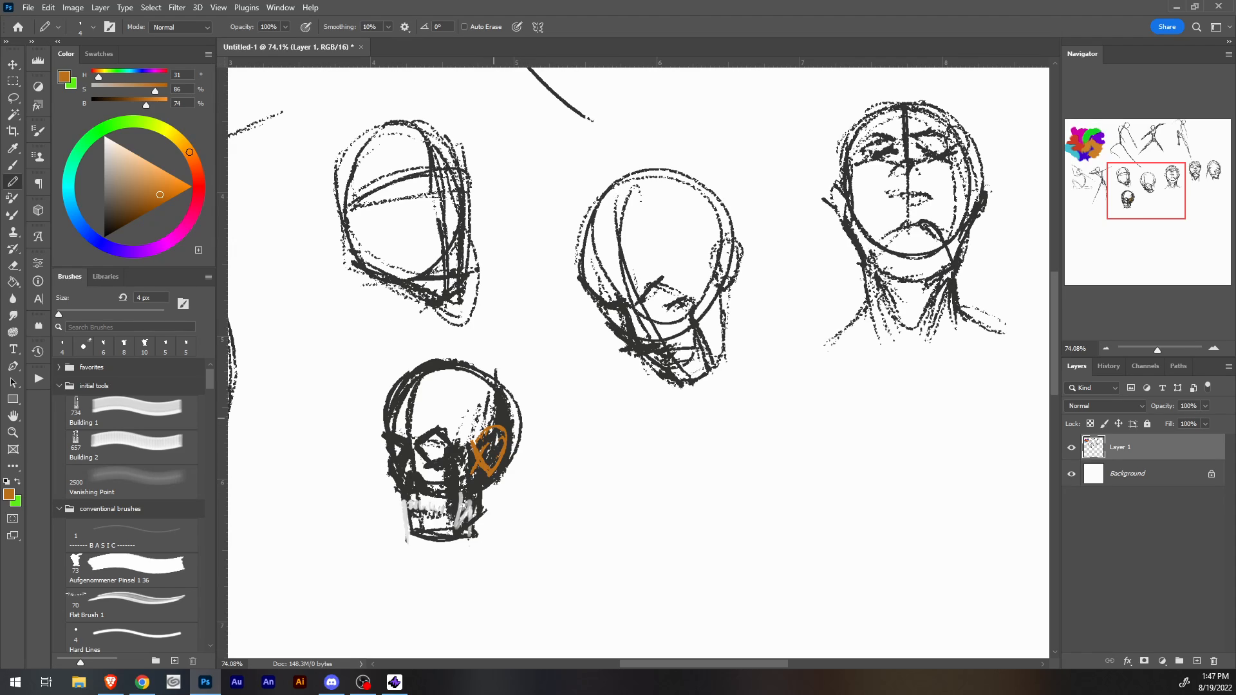
Outline the sixth skull's ear, left cranium edge, brow, nose profile and left jaw in orange.
left_click_drag(487, 440, 495, 428)
left_click_drag(502, 382, 508, 390)
left_click_drag(384, 443, 399, 384)
mouse_move(387, 440)
left_mouse_down()
mouse_move(402, 446)
mouse_move(391, 470)
mouse_move(407, 495)
mouse_move(405, 434)
mouse_move(451, 440)
mouse_move(435, 444)
left_mouse_up()
mouse_move(395, 480)
left_mouse_down()
mouse_move(404, 534)
mouse_move(426, 541)
left_mouse_up()
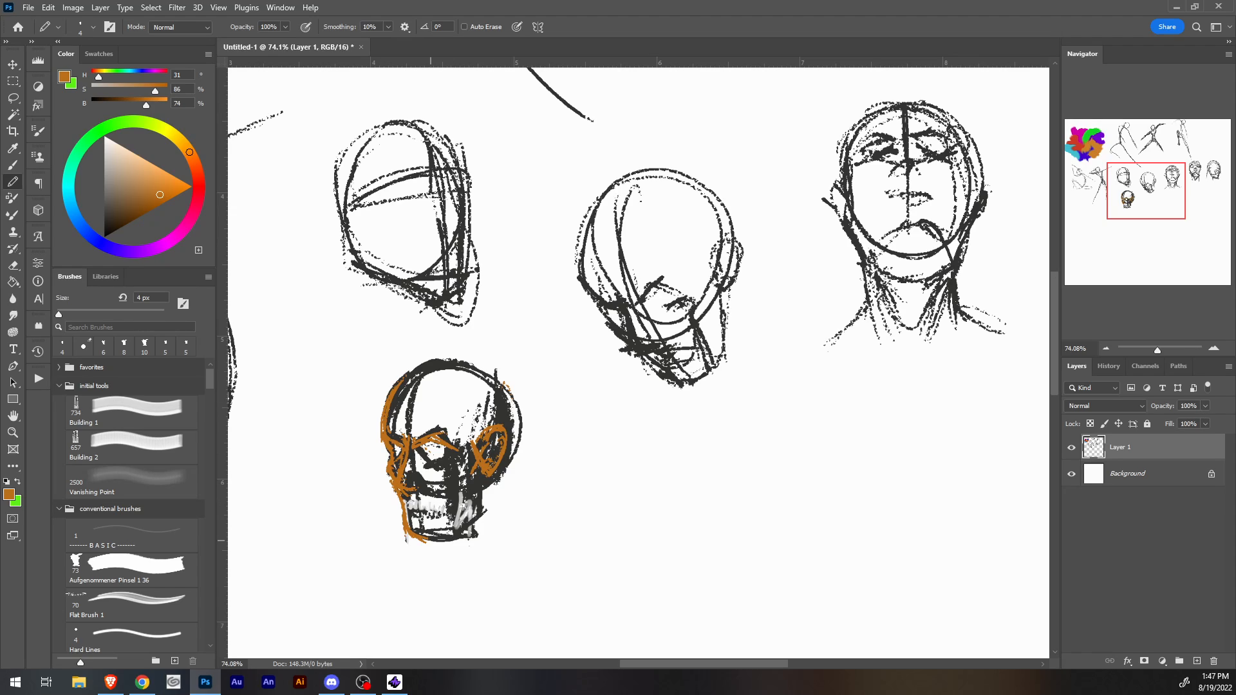
Complete the sixth skull's orange face with the chin and jawline, outer cranium contour, nose base, eye and lips.
mouse_move(423, 541)
left_mouse_down()
mouse_move(458, 538)
mouse_move(499, 499)
mouse_move(496, 483)
mouse_move(482, 510)
left_mouse_up()
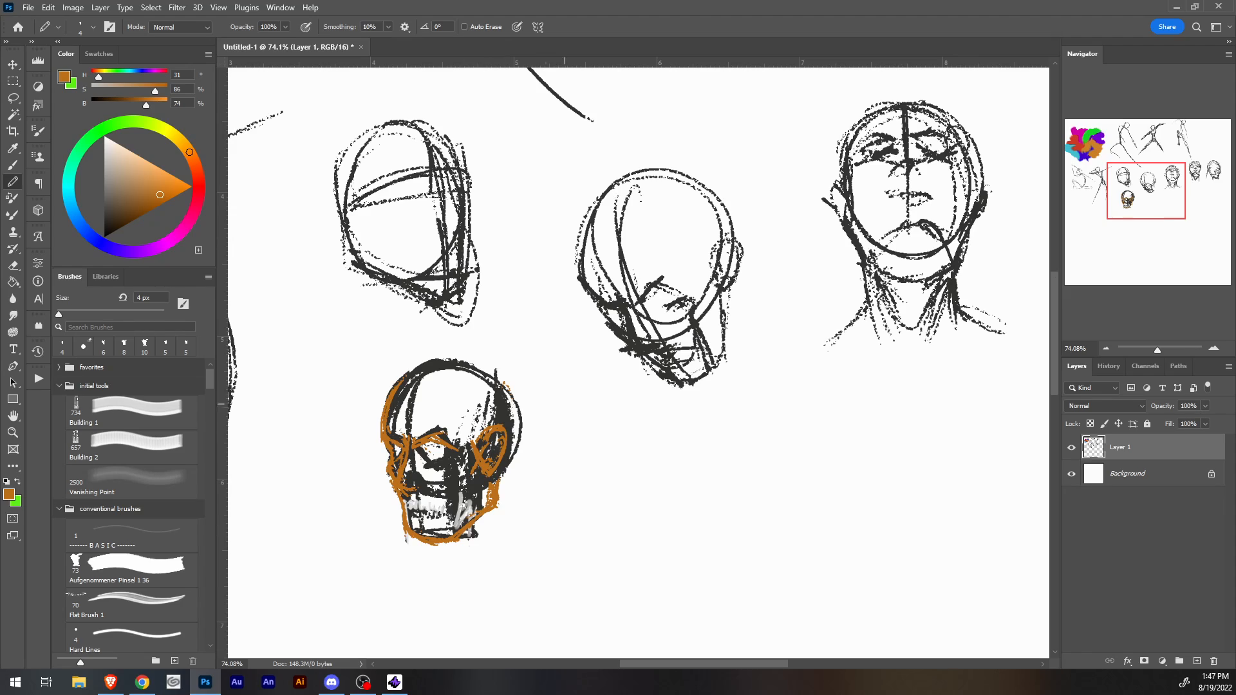
mouse_move(385, 394)
left_mouse_down()
mouse_move(426, 357)
mouse_move(479, 353)
mouse_move(450, 357)
mouse_move(523, 426)
mouse_move(519, 394)
mouse_move(515, 475)
mouse_move(496, 481)
left_mouse_up()
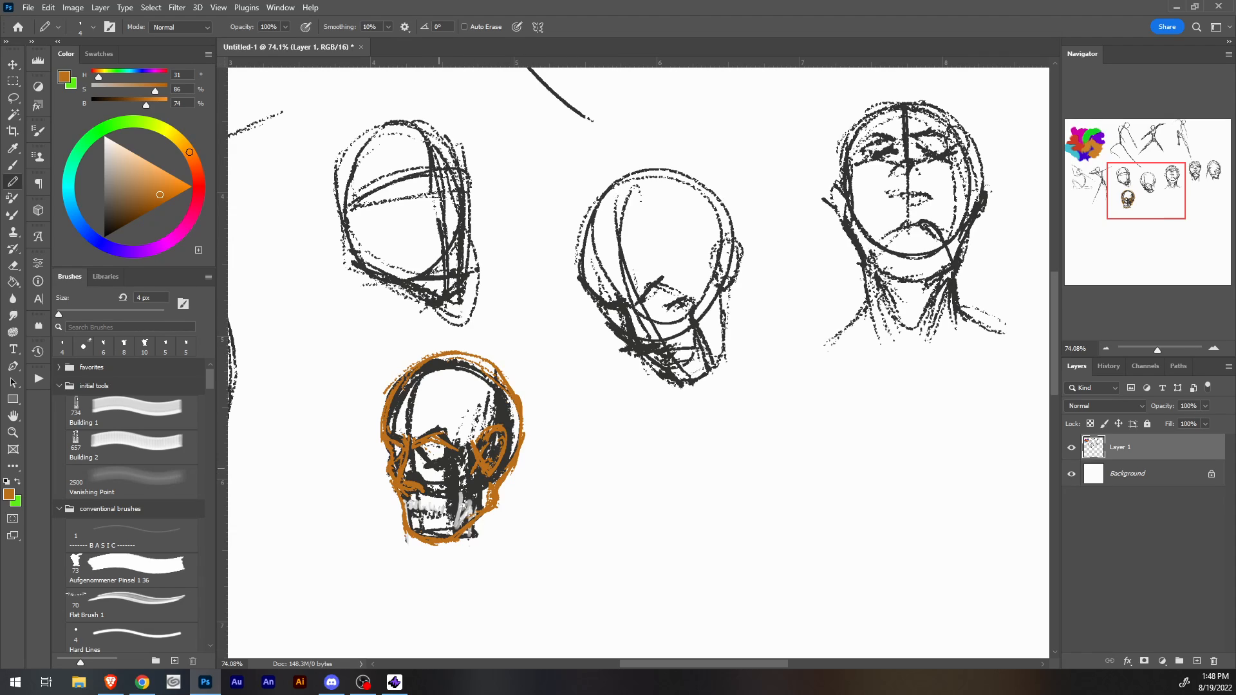
left_click_drag(422, 457, 447, 453)
mouse_move(408, 506)
left_mouse_down()
mouse_move(436, 508)
mouse_move(421, 518)
left_mouse_up()
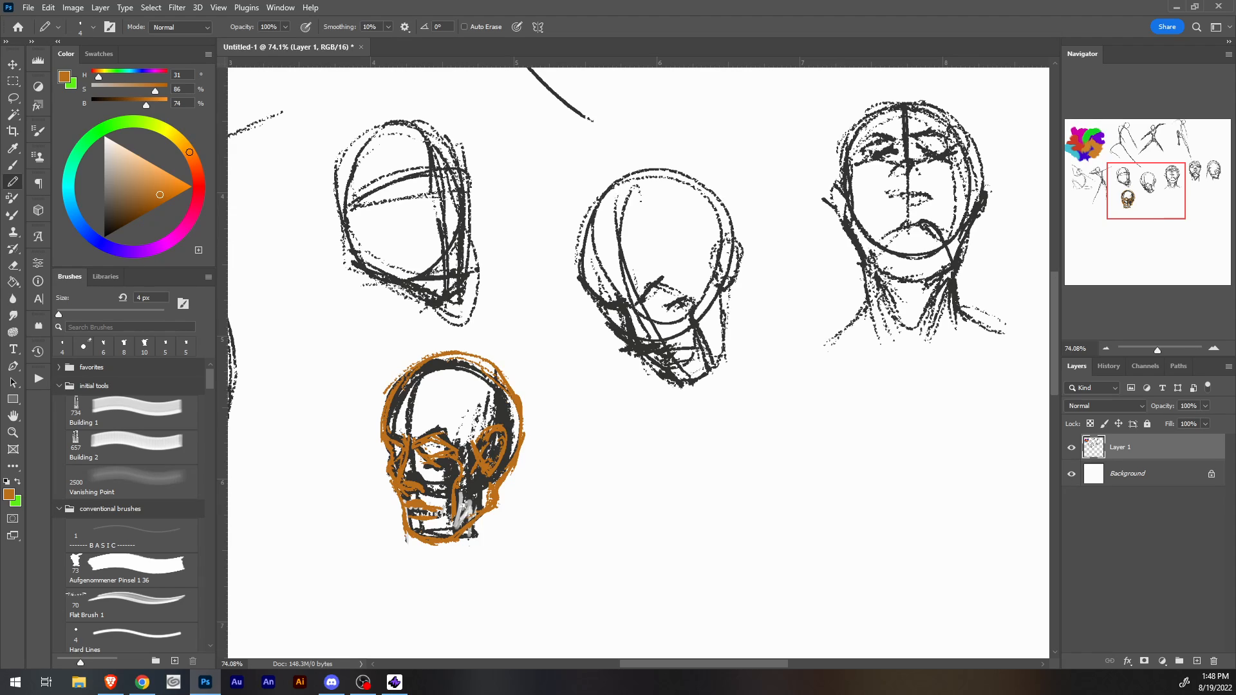
Change the drawing colour to dark grey (H 31, S 6, B 37) and sketch a slanted open mouth beside the orange-outlined skull.
left_click(111, 216)
left_click_drag(111, 216, 107, 200)
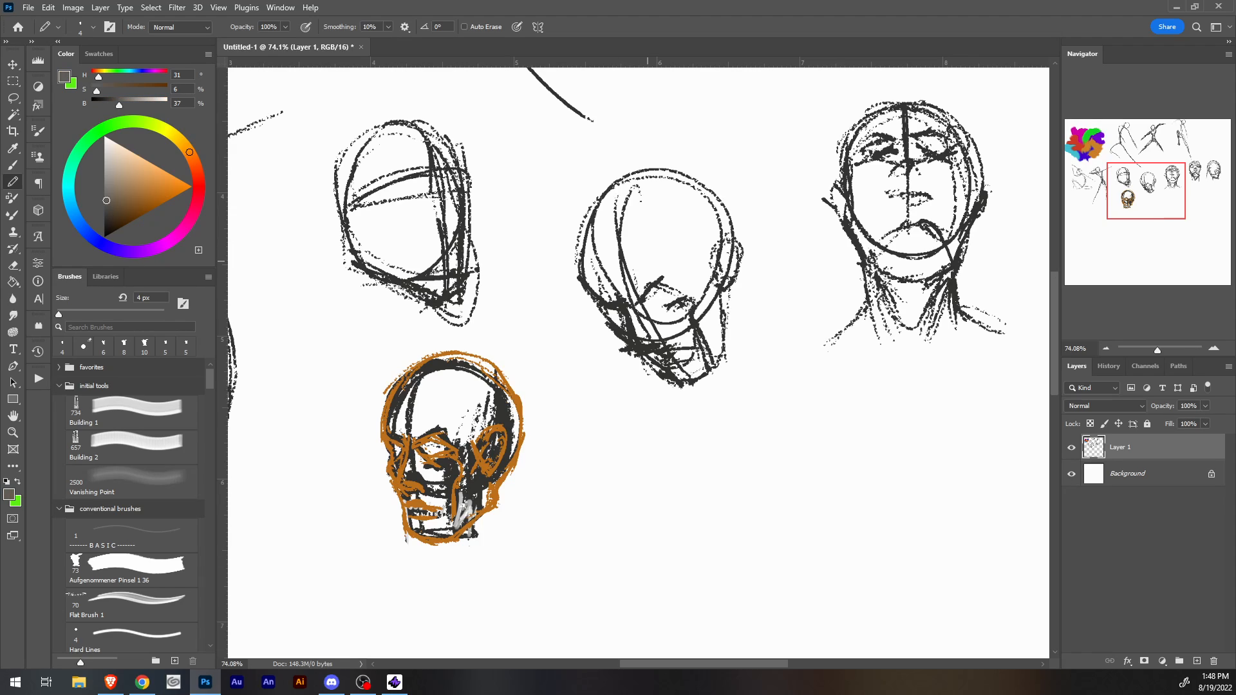
scroll(638, 361, "down", 5)
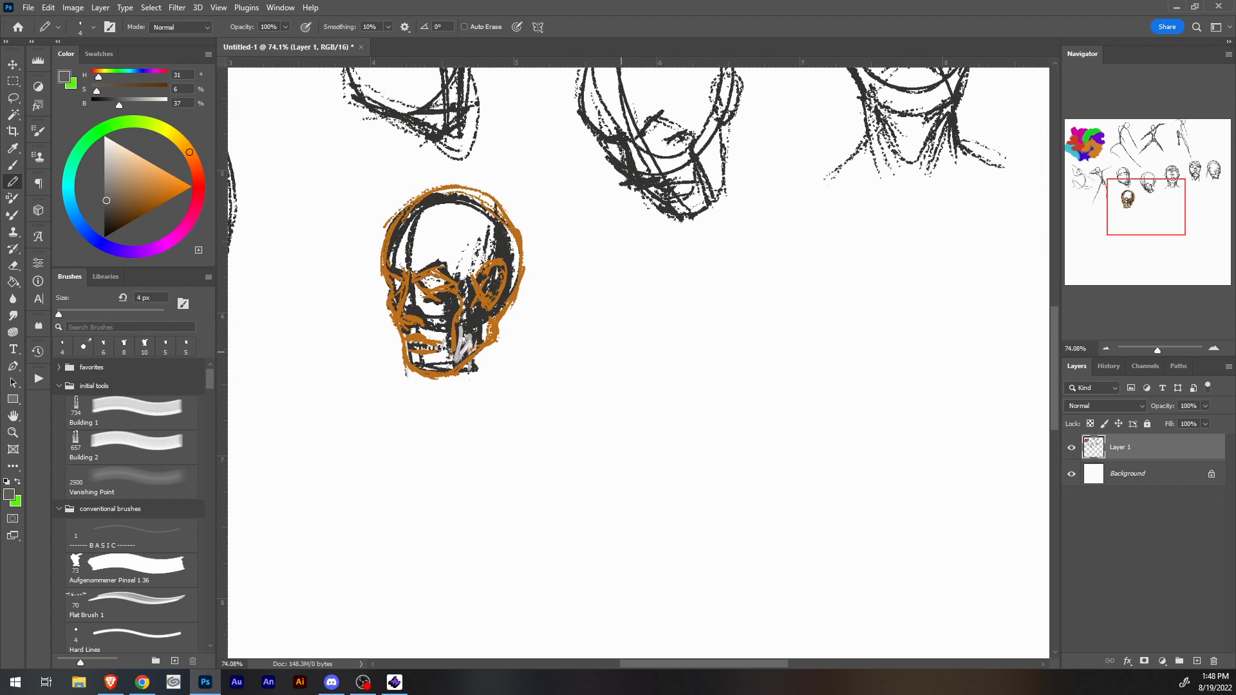
mouse_move(639, 367)
left_mouse_down()
mouse_move(611, 412)
mouse_move(628, 418)
mouse_move(650, 399)
mouse_move(663, 358)
mouse_move(644, 402)
left_mouse_up()
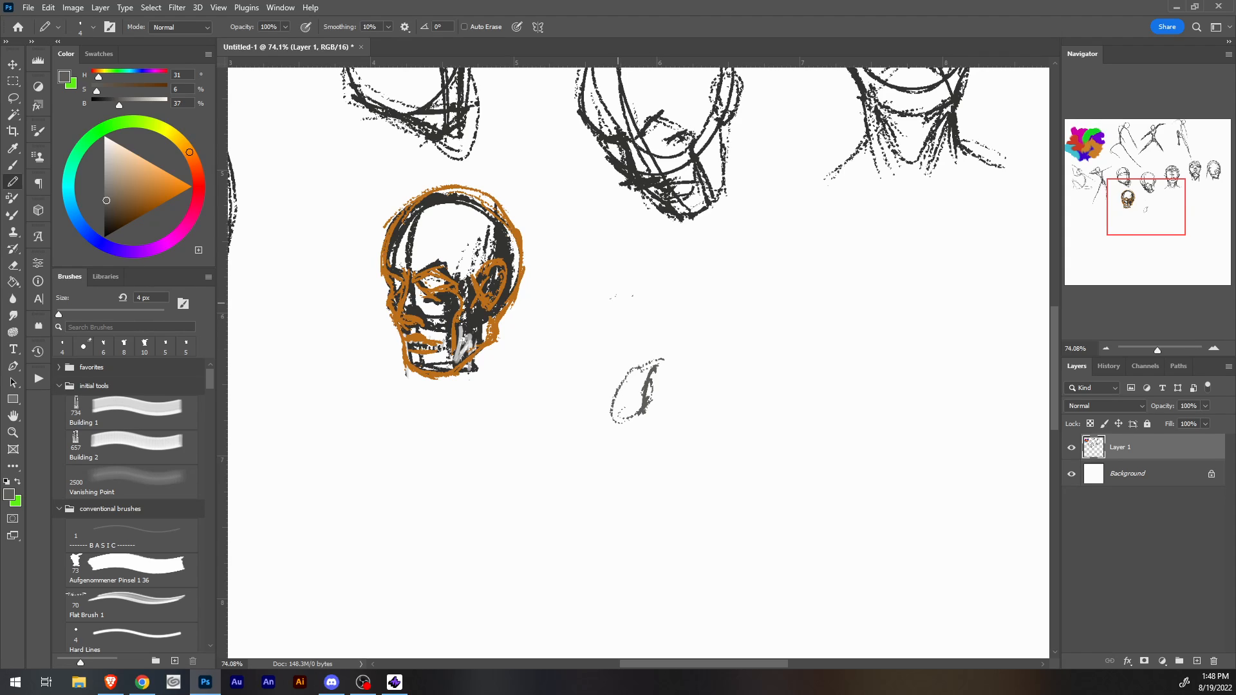
Draw a pair of small eyes above the slanted mouth and reinforce the mouth's outline.
mouse_move(612, 302)
left_mouse_down()
mouse_move(630, 279)
mouse_move(633, 310)
mouse_move(608, 302)
mouse_move(664, 305)
mouse_move(670, 288)
mouse_move(680, 303)
left_mouse_up()
left_click_drag(679, 304, 663, 305)
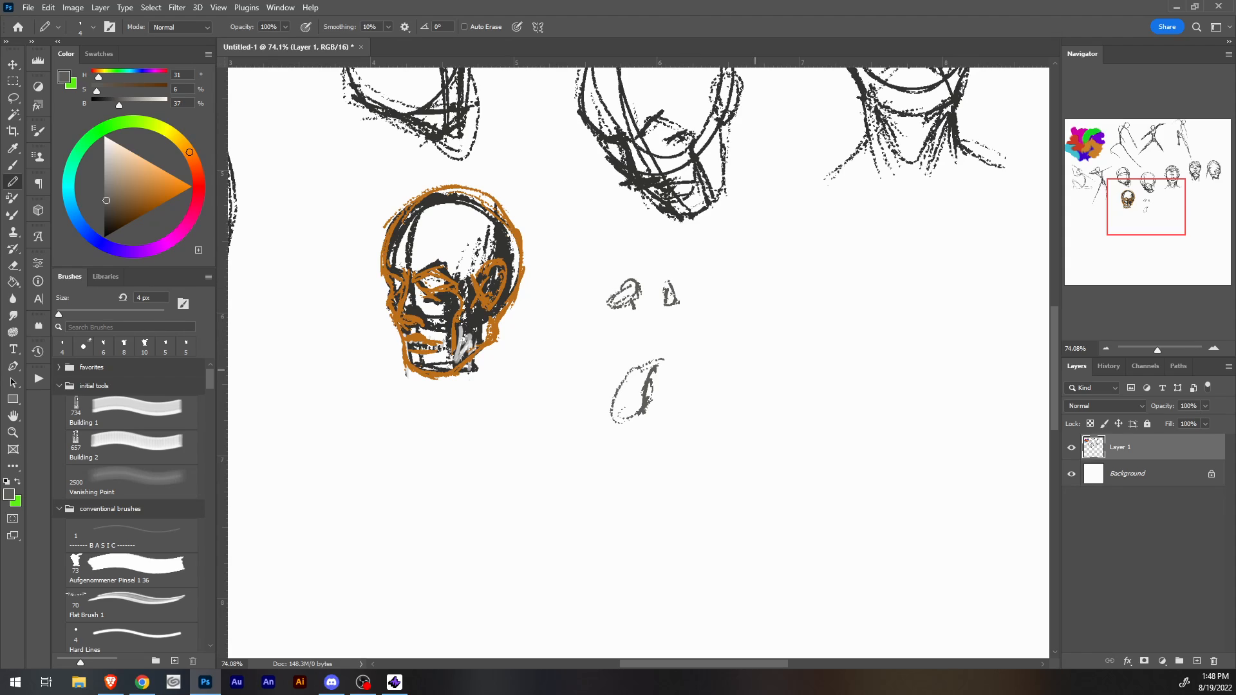
mouse_move(653, 360)
left_mouse_down()
mouse_move(610, 412)
mouse_move(639, 416)
mouse_move(663, 362)
left_mouse_up()
left_click_drag(630, 300, 601, 313)
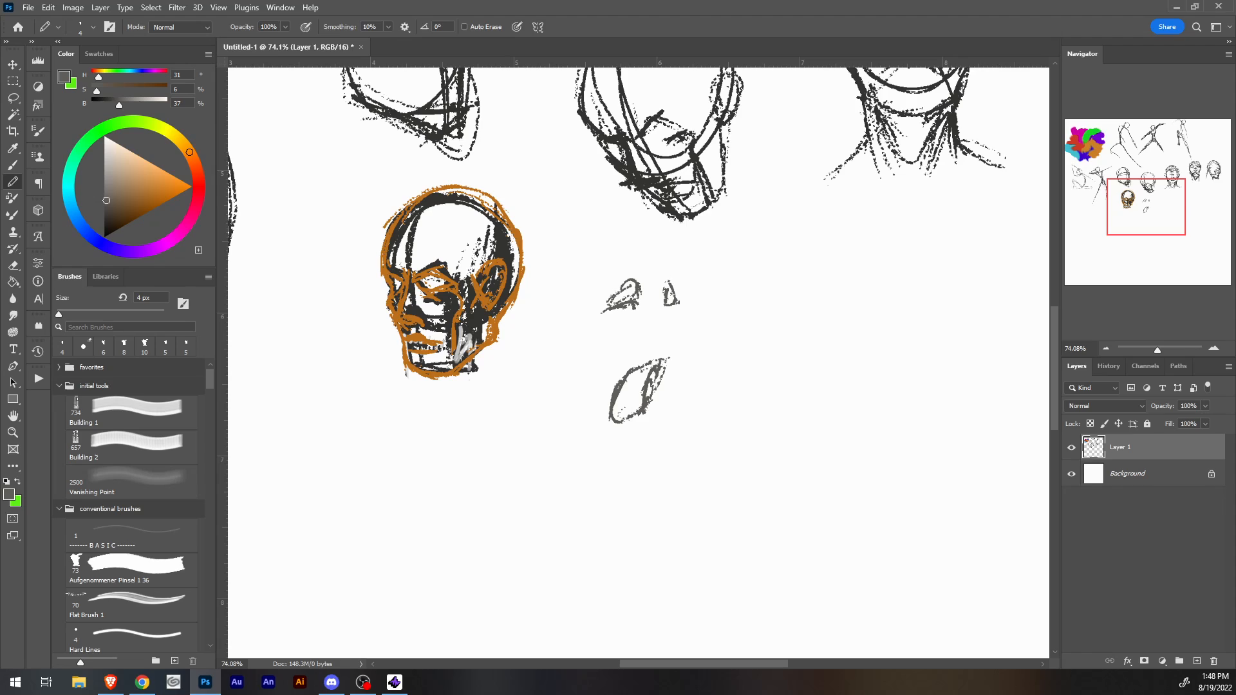
Lasso the two small eyes and try scaling them to 47.13% and moving them beside the mouth.
key("l")
left_click_drag(707, 273, 708, 278)
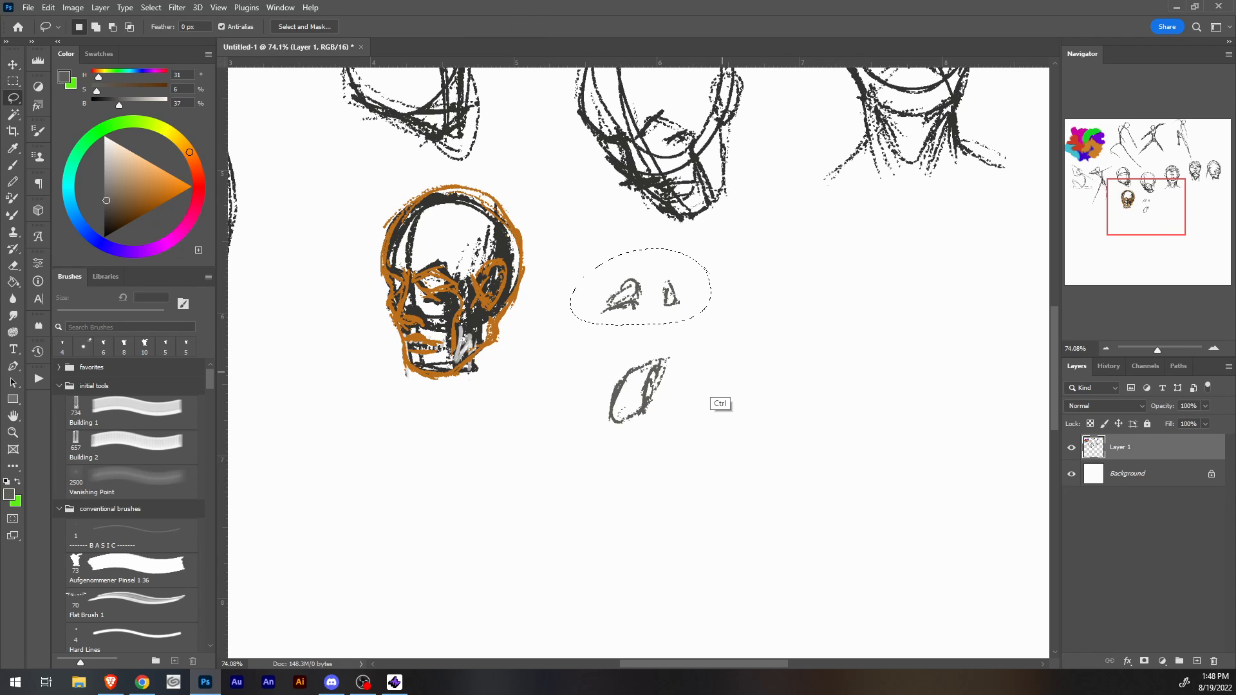
key("ctrl+t")
left_click_drag(640, 248, 758, 344)
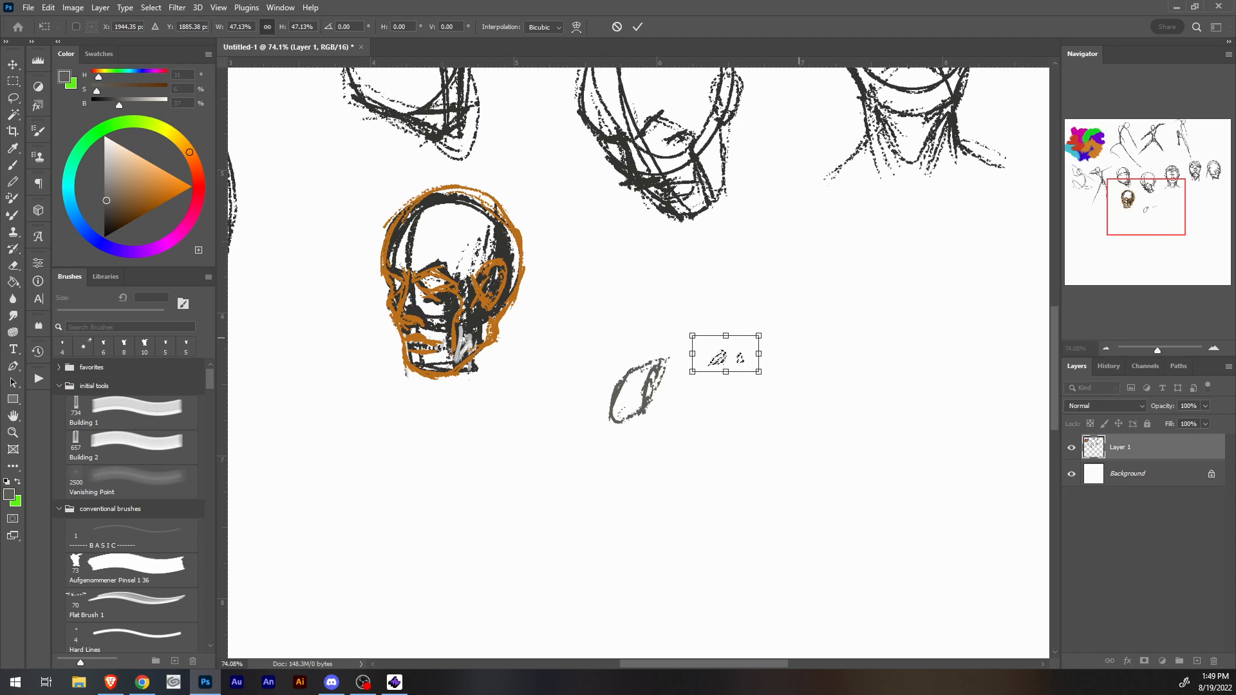
key("ctrl+z")
key("ctrl+z")
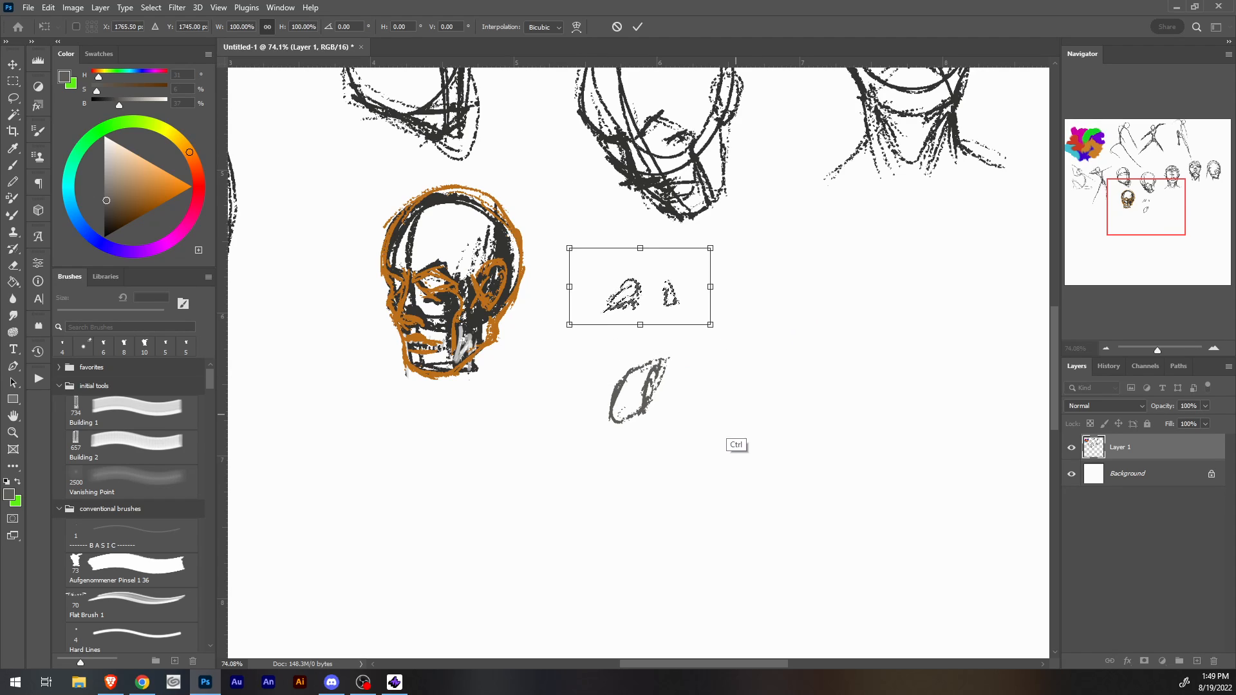
Try to flip the lassoed eyes vertically, and release the selection.
left_click(48, 7)
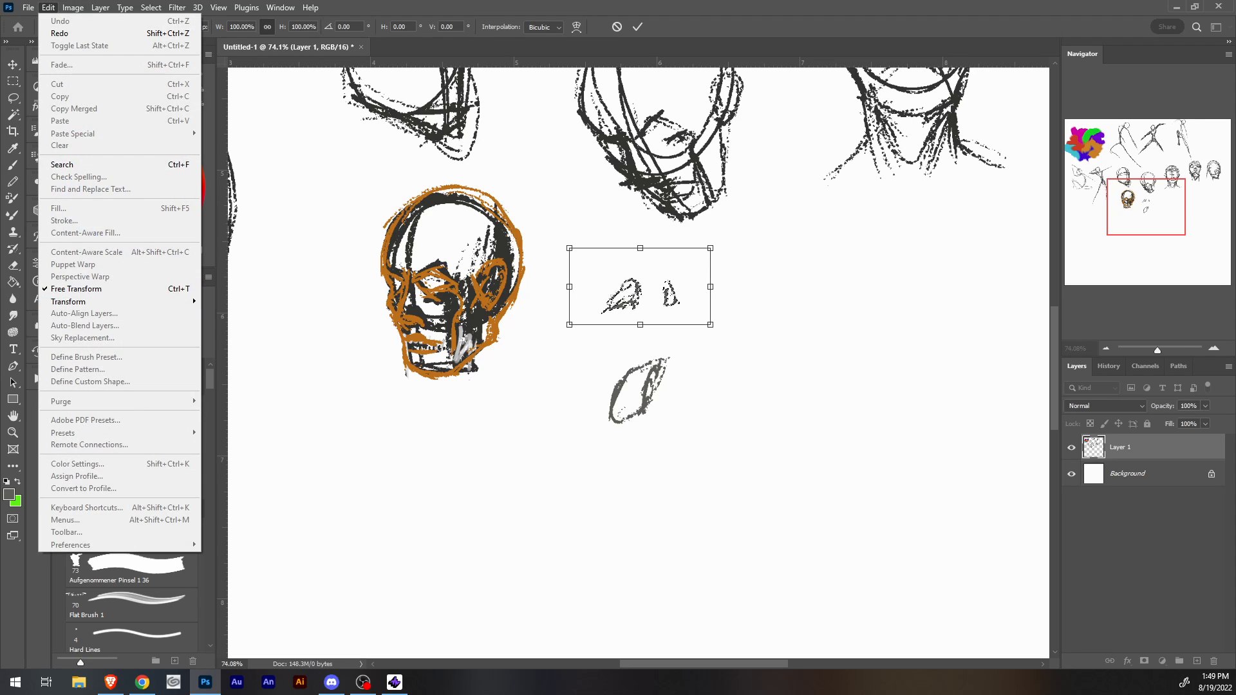
mouse_move(118, 301)
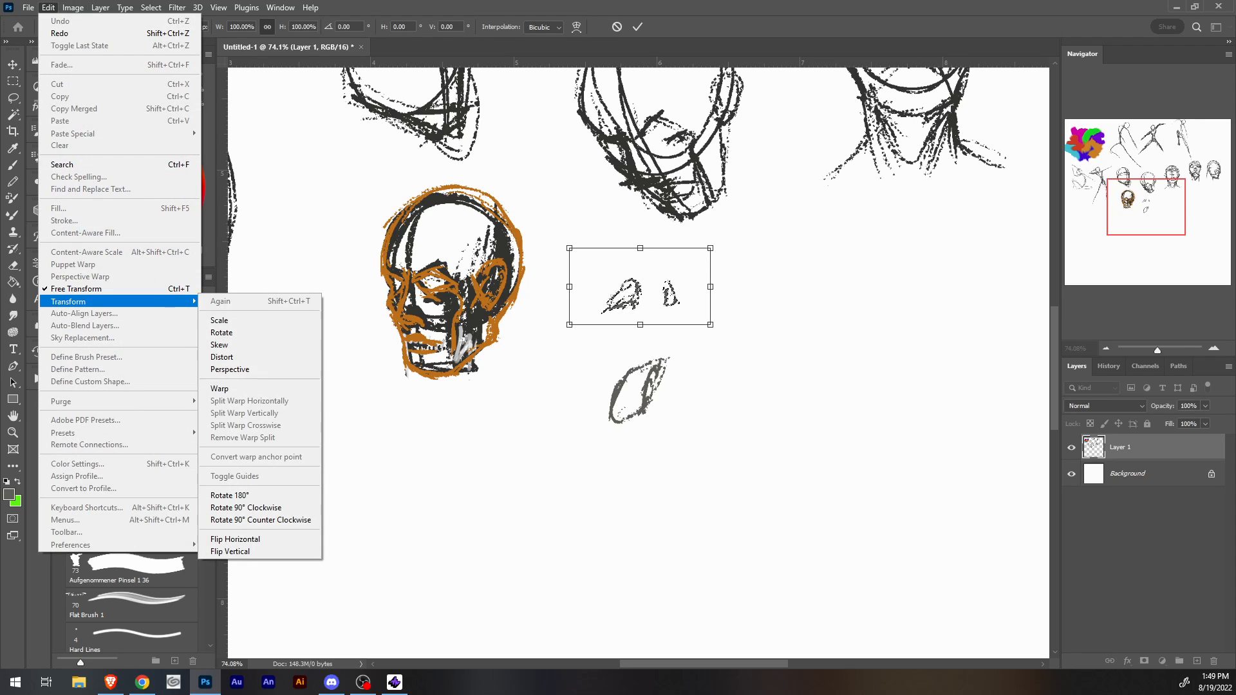
key("Down")
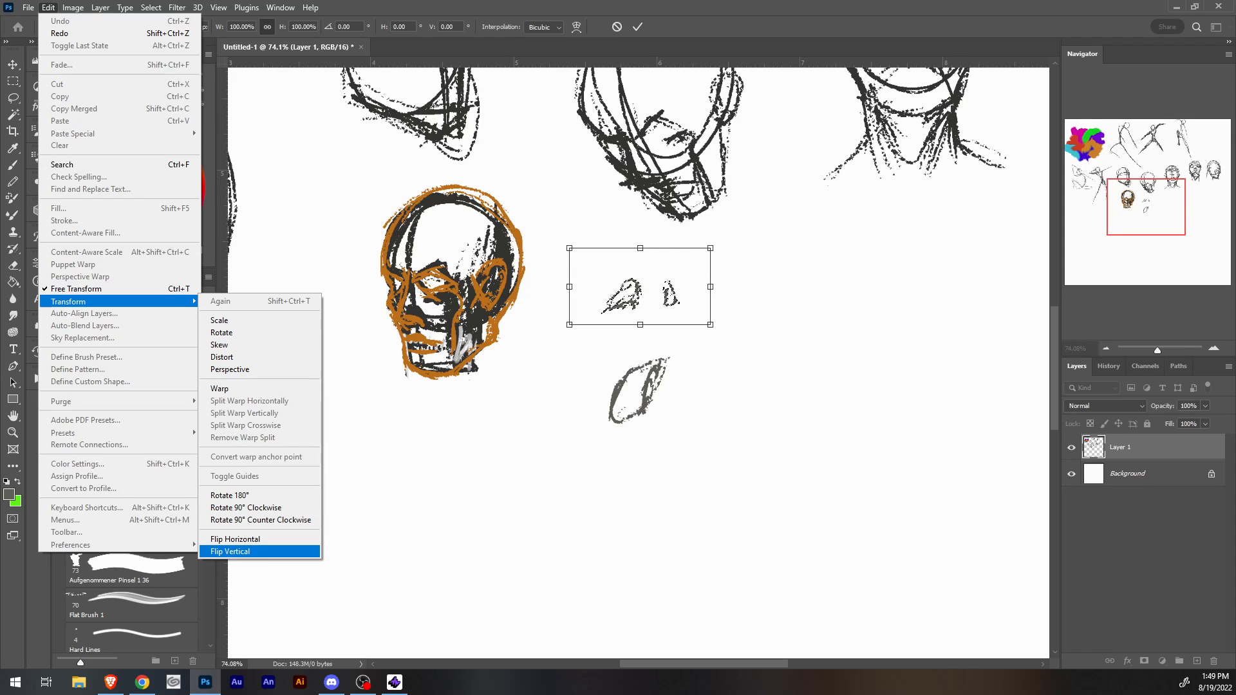
key("Return")
key("ctrl+z")
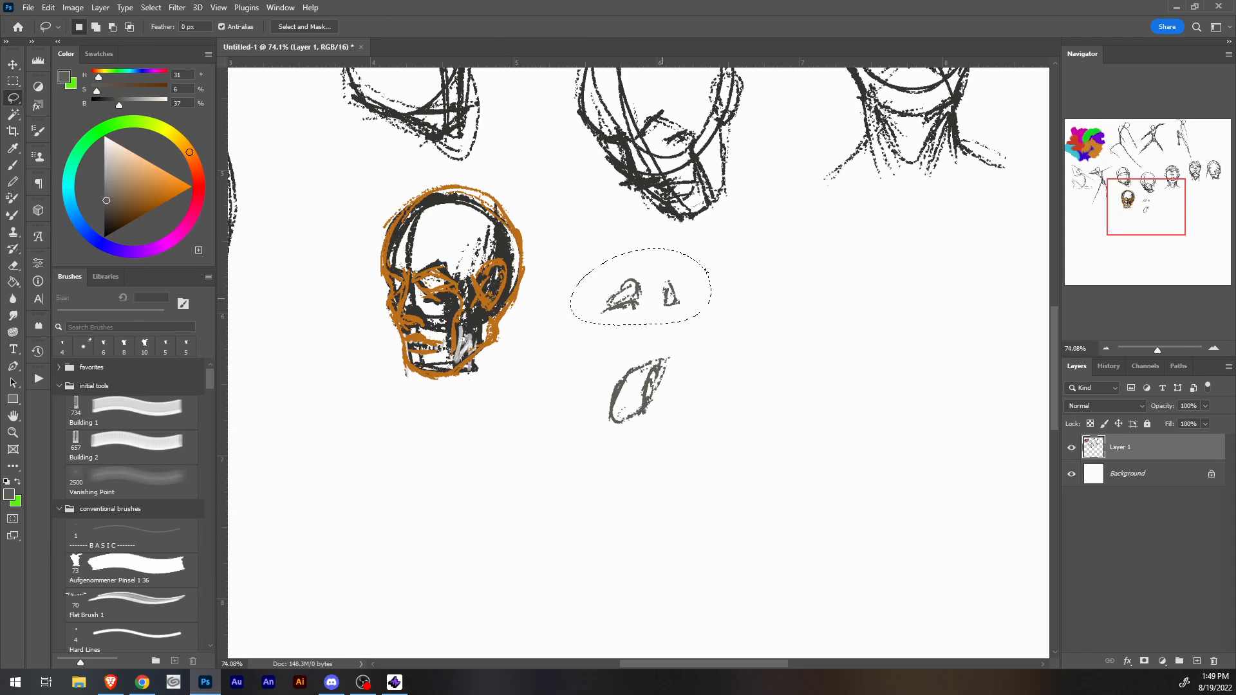
key("ctrl+d")
Lasso the two eyes again and flip them vertically.
mouse_move(695, 263)
left_mouse_down()
mouse_move(557, 325)
mouse_move(658, 266)
left_mouse_up()
left_click(49, 7)
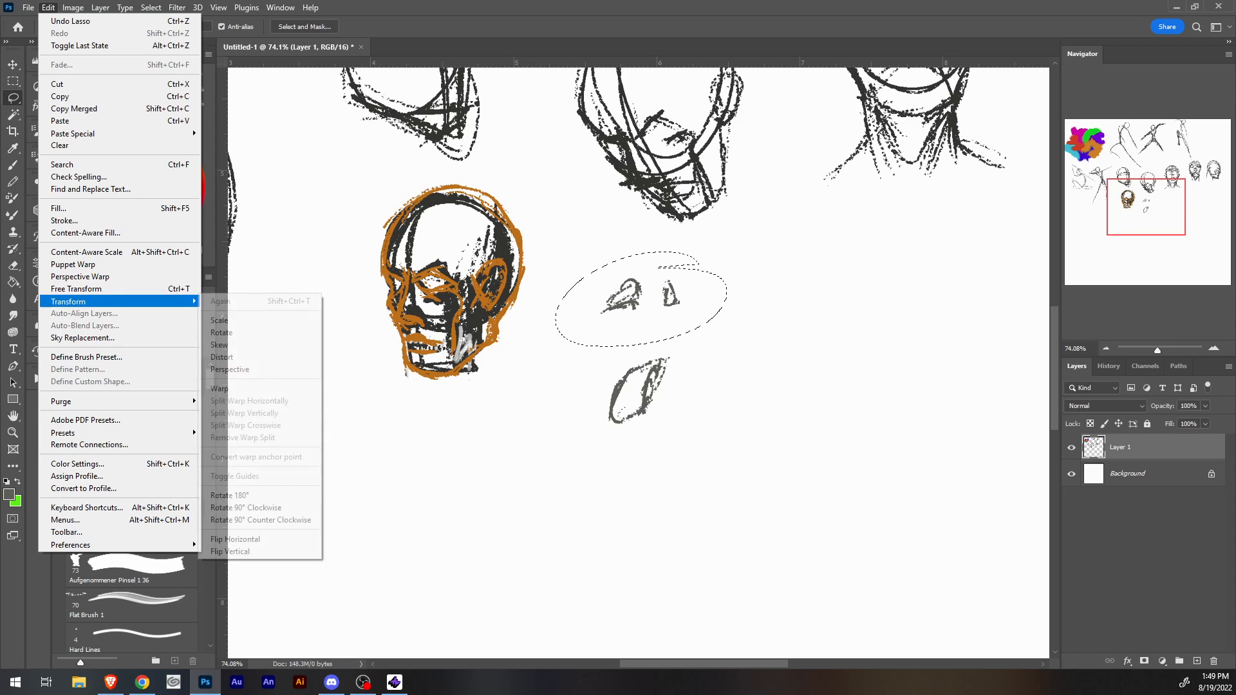
left_click(230, 551)
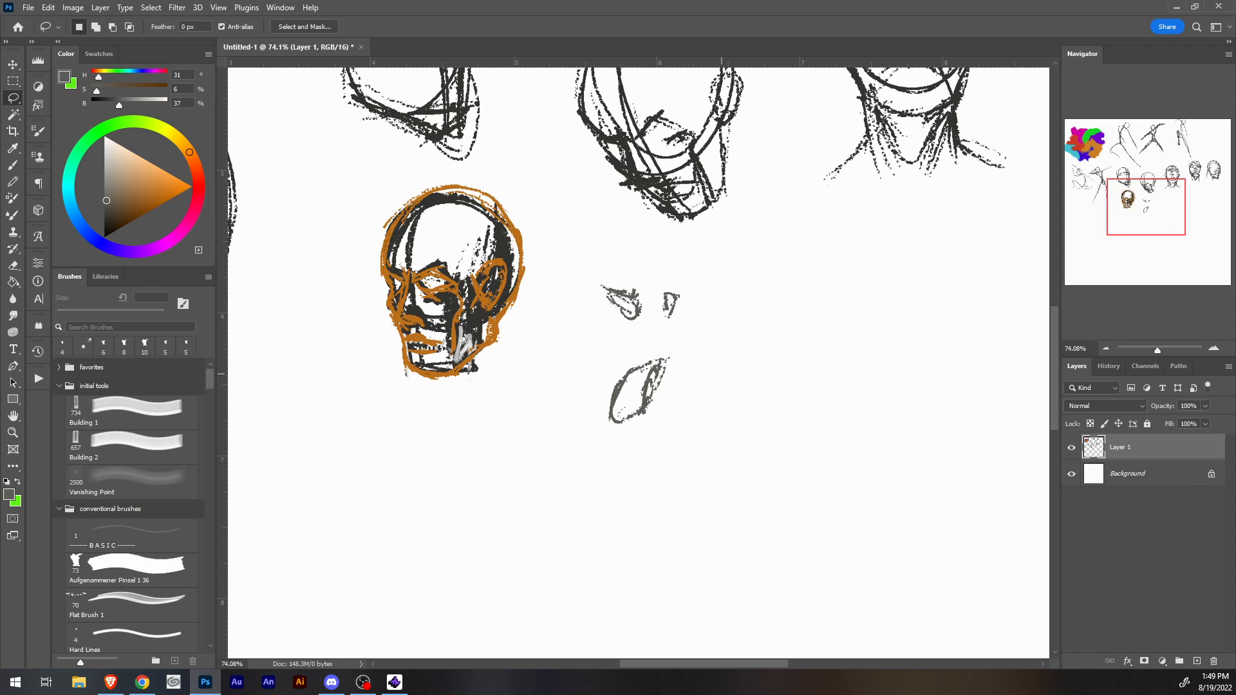
Select the flipped eyes with a rectangular marquee and move them slightly downward.
key("m")
mouse_move(585, 265)
left_mouse_down()
mouse_move(703, 309)
mouse_move(716, 337)
left_mouse_up()
key("v")
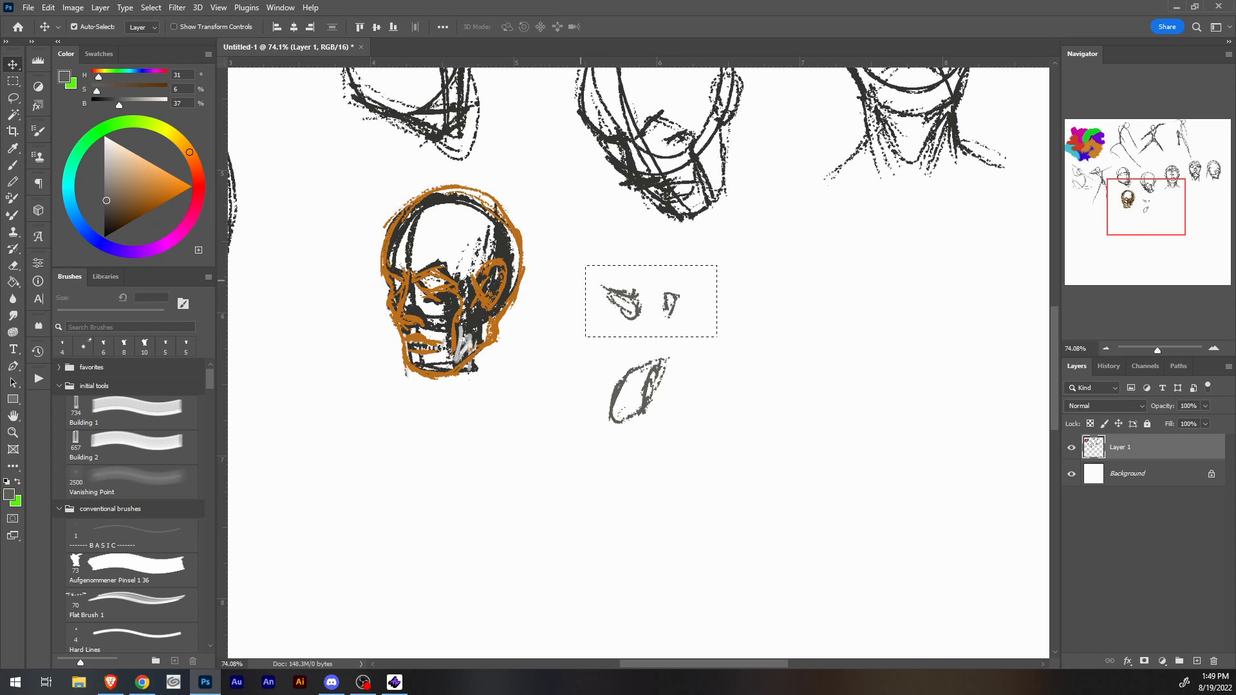
mouse_move(679, 275)
left_mouse_down()
mouse_move(680, 295)
mouse_move(673, 280)
left_mouse_up()
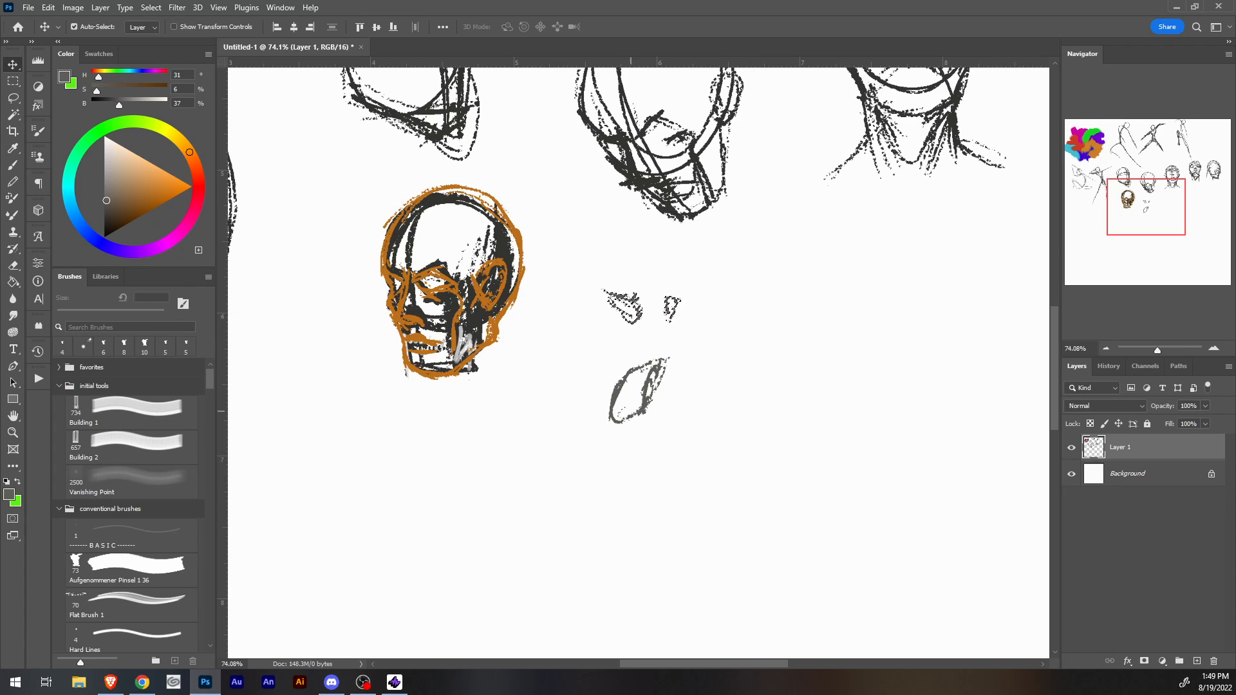
Return to the Pencil and undo the move and vertical flip of the two eyes.
key("ctrl")
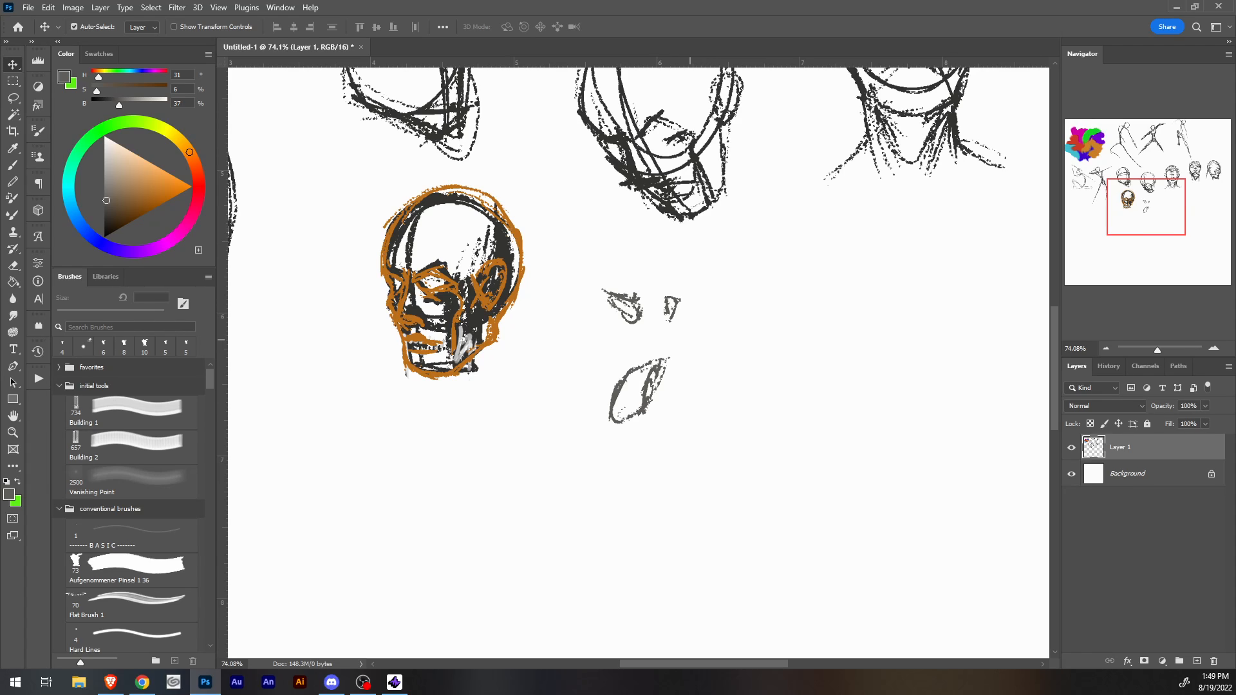
key("p")
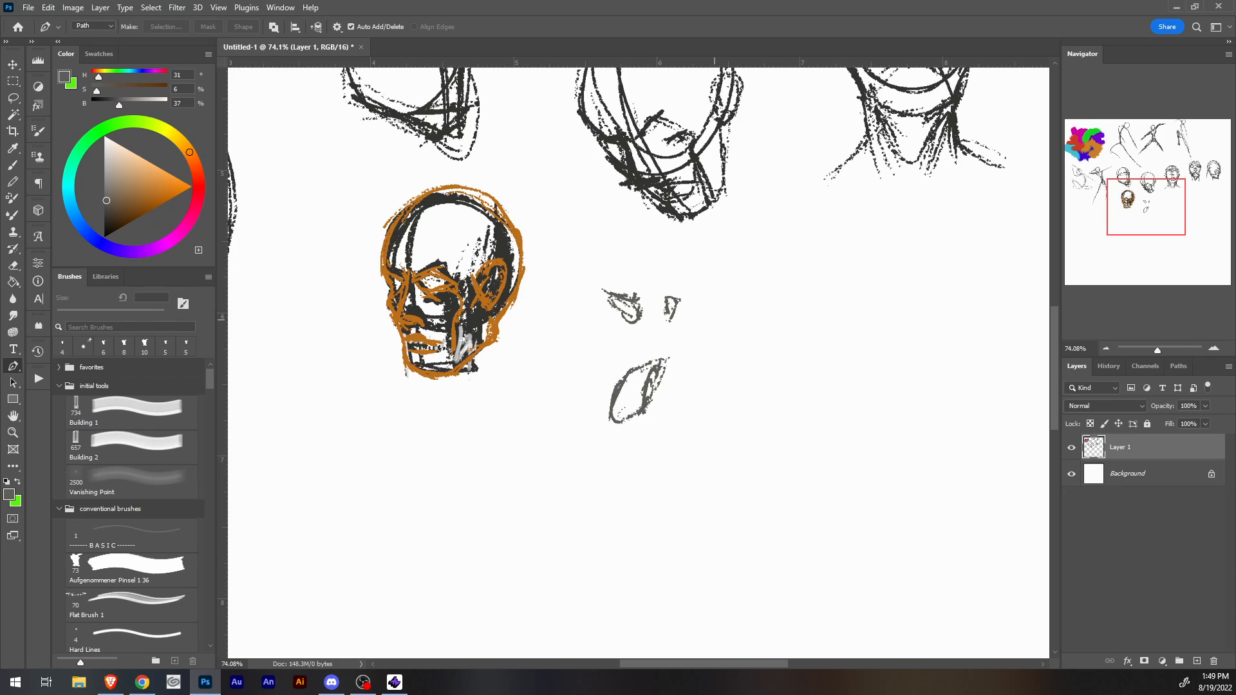
key("b")
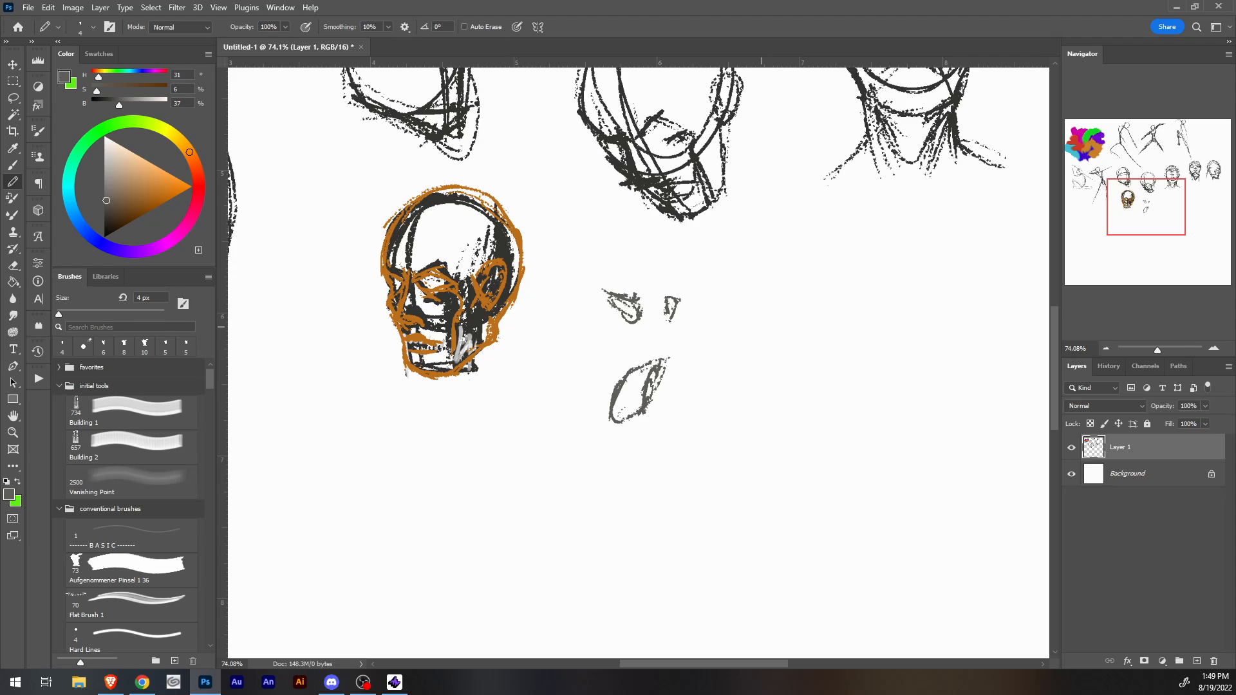
key("ctrl+z")
key("ctrl+z")
key("ctrl+z")
key("ctrl+z")
key("ctrl+z")
key("ctrl+z")
key("ctrl+z")
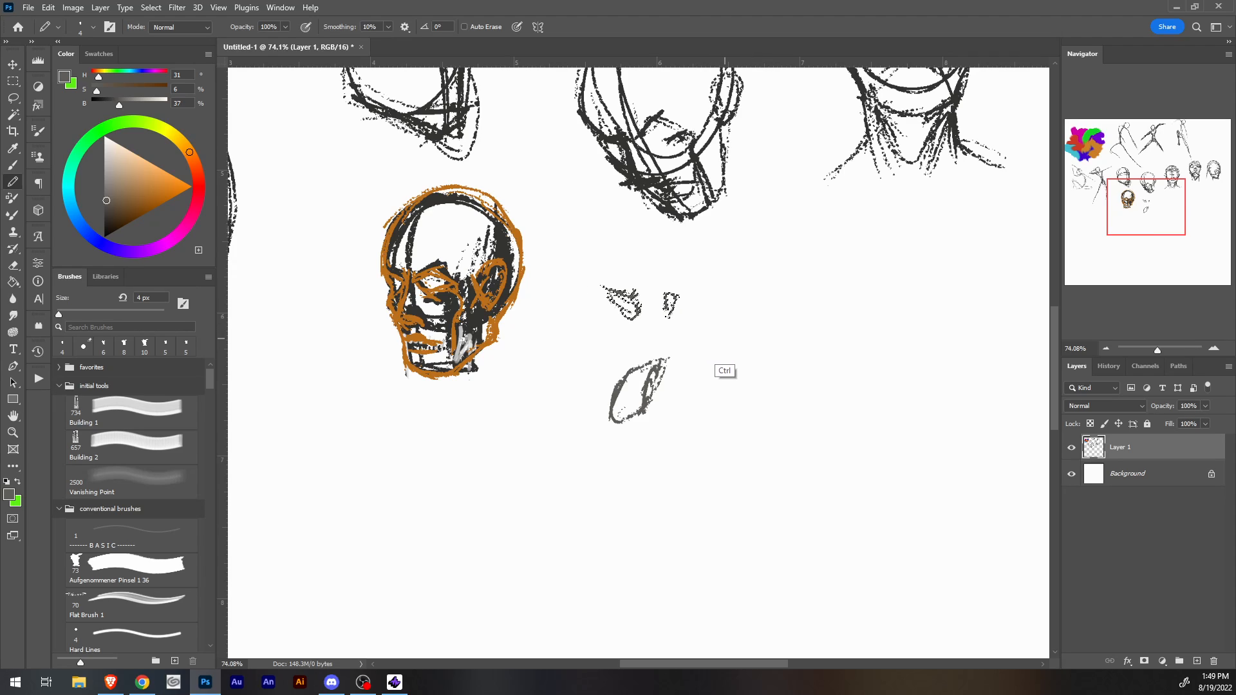
key("ctrl+z")
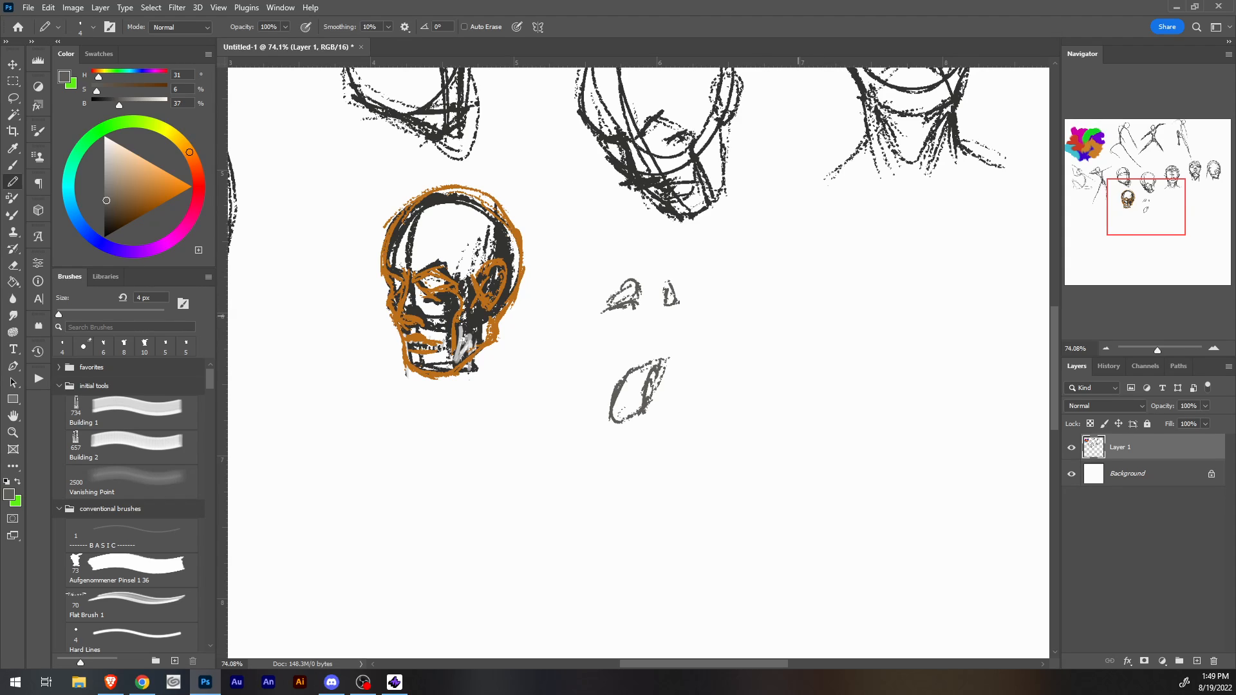
Sketch a second pair of eyes beside the first, one as narrow curved lines and one as an open almond.
left_click_drag(766, 313, 822, 303)
mouse_move(849, 298)
left_mouse_down()
mouse_move(866, 290)
mouse_move(881, 311)
mouse_move(855, 309)
mouse_move(862, 316)
left_mouse_up()
mouse_move(857, 311)
left_mouse_down()
mouse_move(879, 298)
mouse_move(860, 311)
left_mouse_up()
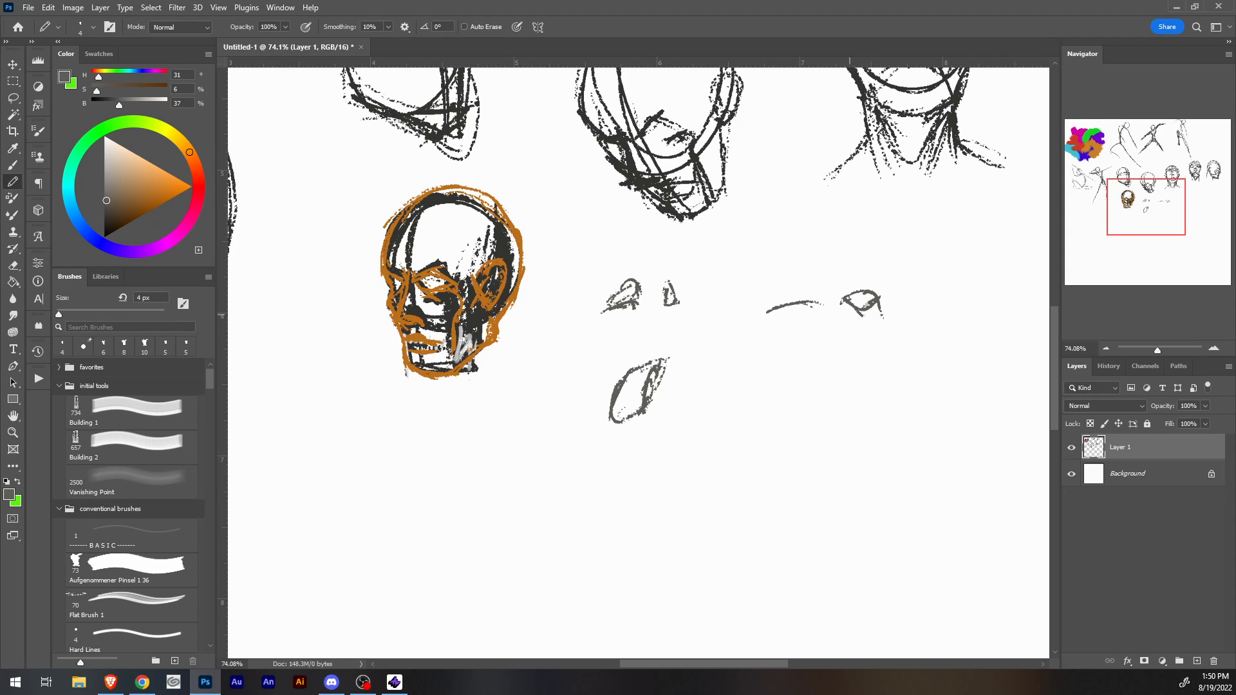
mouse_move(853, 369)
left_mouse_down()
mouse_move(804, 390)
mouse_move(858, 356)
left_mouse_up()
left_click_drag(782, 301, 805, 297)
left_click_drag(773, 301, 807, 292)
Erase at the mouth mark below the second pair of eyes, draw a short flat mouth line and add detail to both eyes.
key("e")
mouse_move(837, 378)
left_mouse_down()
mouse_move(858, 354)
mouse_move(835, 375)
left_mouse_up()
key("p")
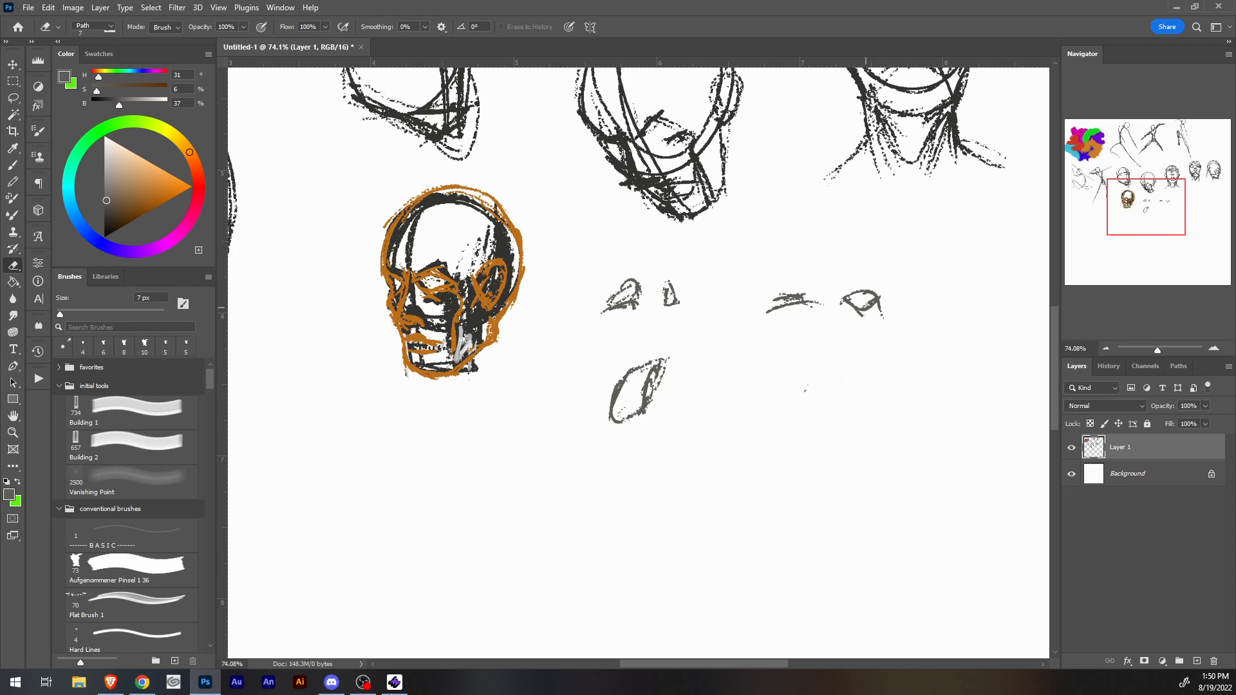
key("b")
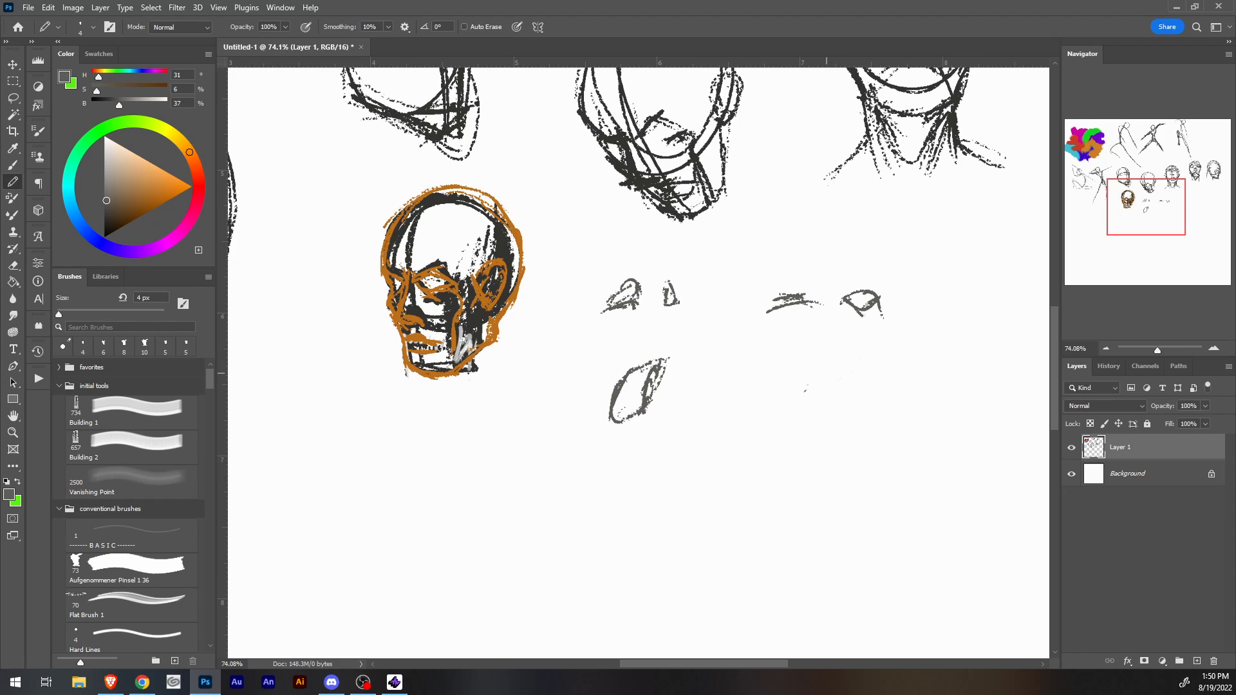
key("period")
left_click_drag(809, 375, 855, 377)
mouse_move(852, 310)
left_mouse_down()
mouse_move(864, 293)
mouse_move(819, 291)
left_mouse_up()
left_click(142, 681)
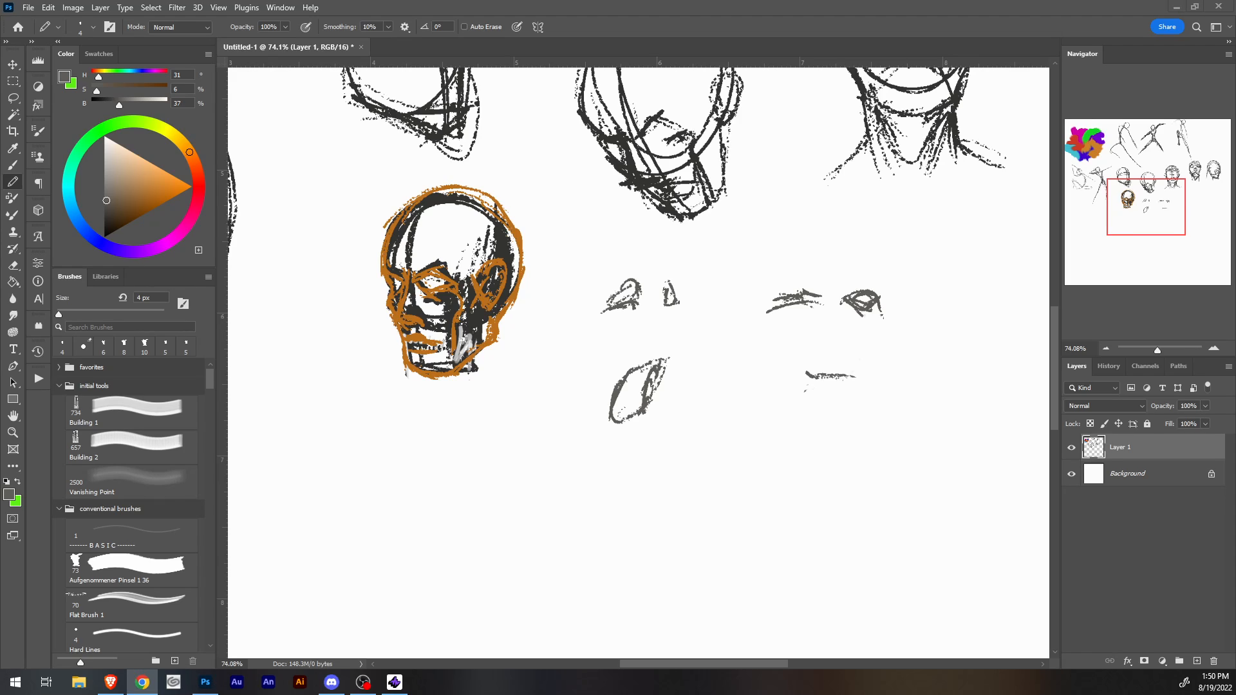
key("alt+Tab")
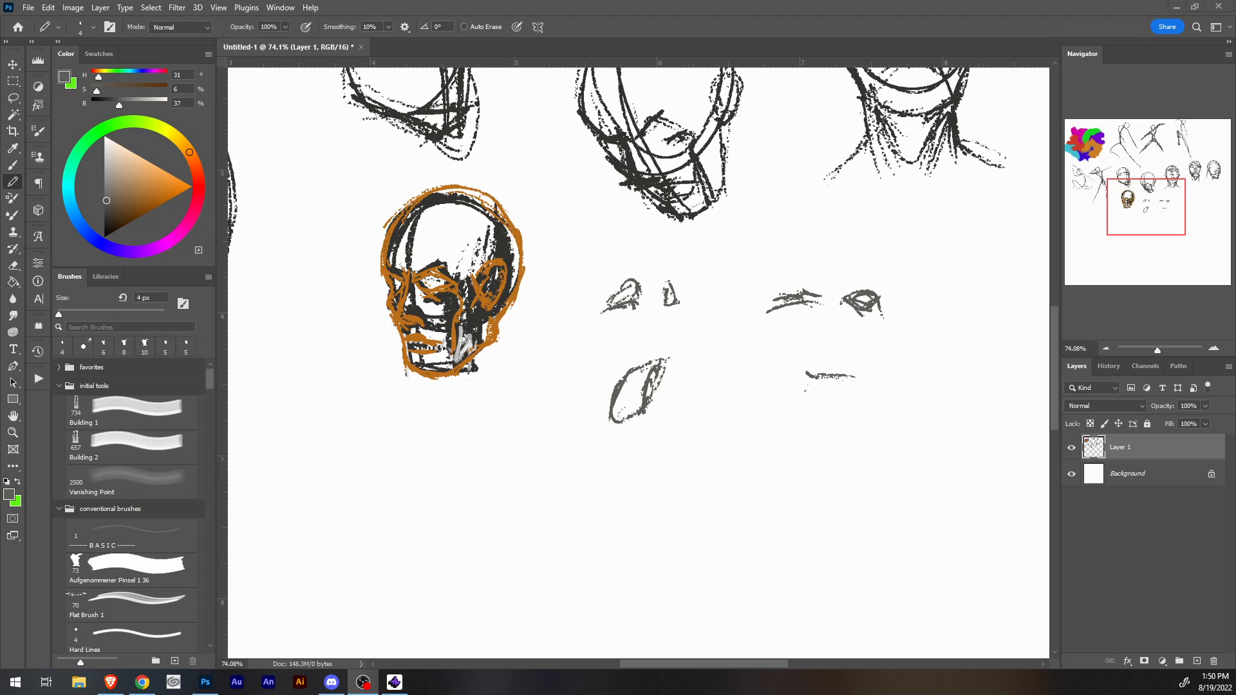
Sketch a third expression beside the second, with two tightly squeezed eyes above a box-shaped open mouth.
left_click_drag(1010, 273, 710, 320)
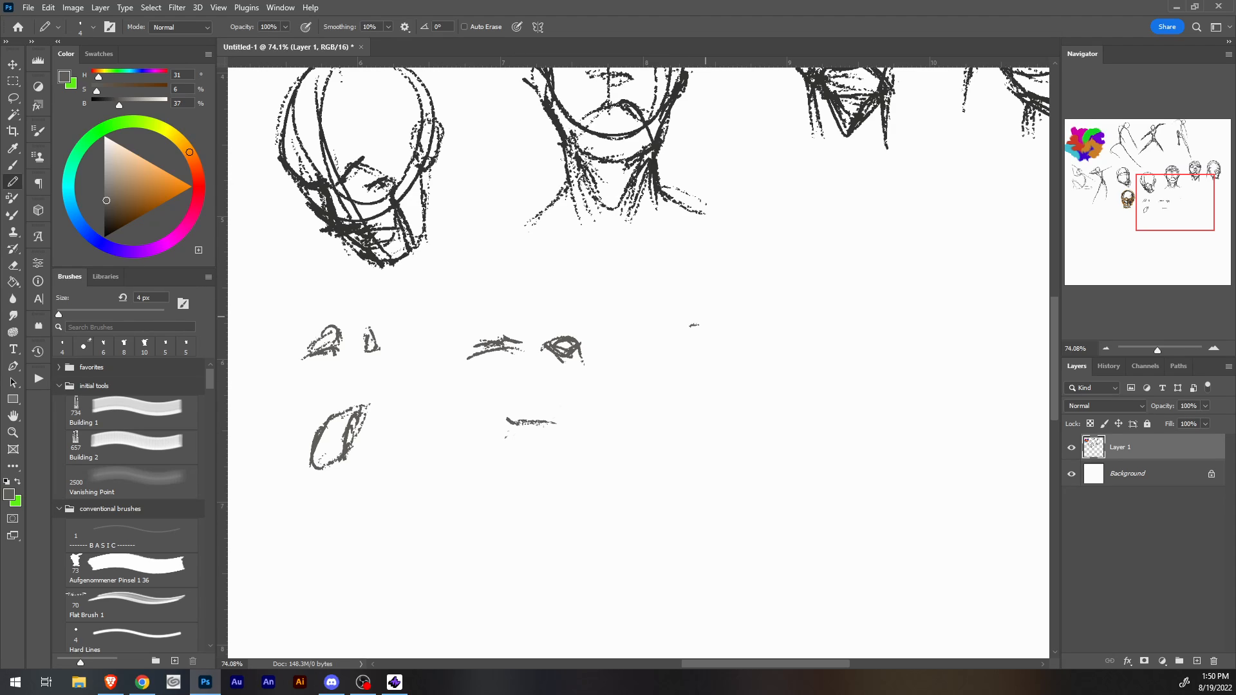
left_click_drag(673, 326, 761, 323)
left_click_drag(705, 362, 688, 394)
mouse_move(692, 372)
left_mouse_down()
mouse_move(729, 363)
mouse_move(754, 363)
mouse_move(734, 399)
left_mouse_up()
mouse_move(730, 400)
left_mouse_down()
mouse_move(688, 395)
mouse_move(735, 376)
left_mouse_up()
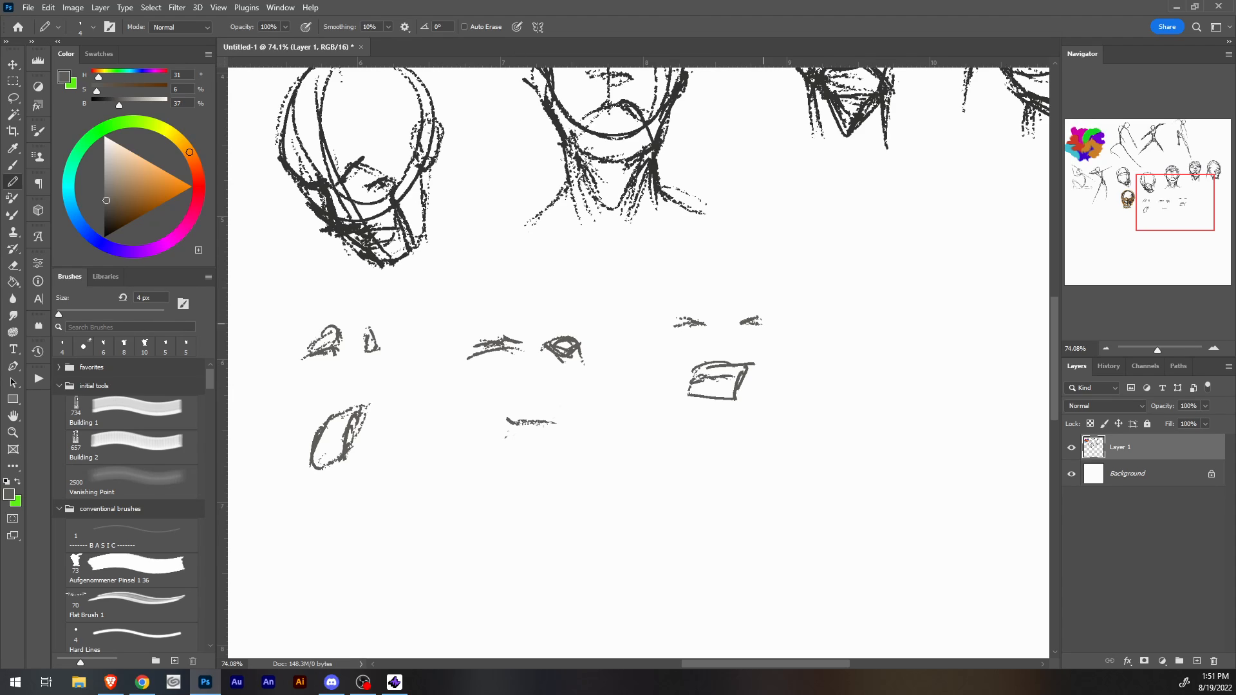
Sketch a fourth expression with a round left eye trailing a stream downward, a slanted almond right eye and a U-shaped open mouth.
left_click_drag(915, 267, 816, 327)
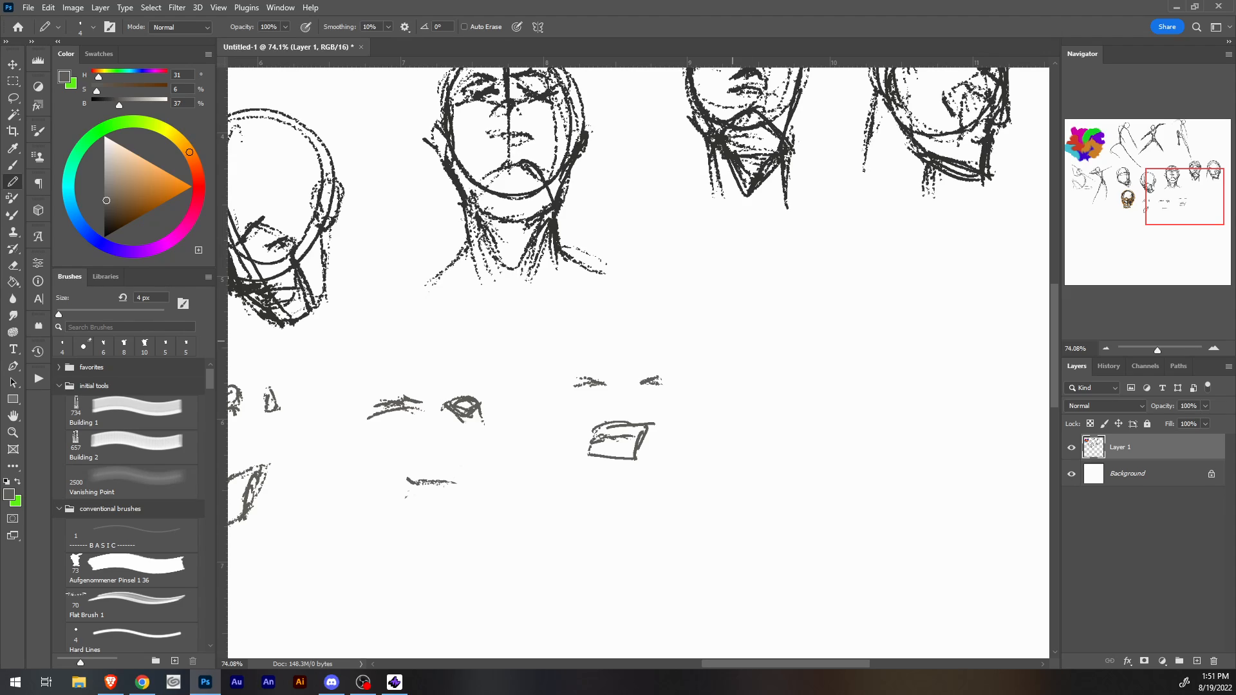
mouse_move(731, 339)
left_mouse_down()
mouse_move(746, 354)
mouse_move(763, 328)
mouse_move(725, 396)
mouse_move(819, 398)
mouse_move(771, 413)
mouse_move(786, 442)
mouse_move(806, 390)
left_mouse_up()
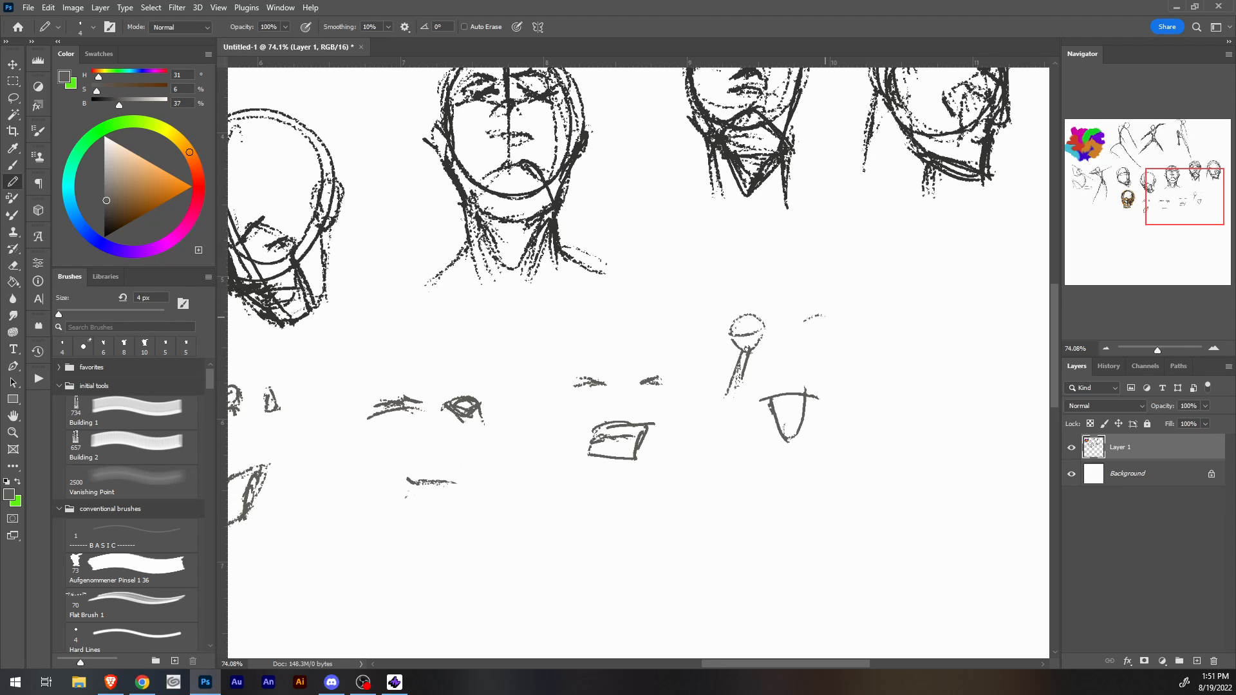
mouse_move(805, 320)
left_mouse_down()
mouse_move(840, 311)
mouse_move(833, 325)
mouse_move(842, 309)
left_mouse_up()
mouse_move(730, 326)
left_mouse_down()
mouse_move(752, 315)
mouse_move(771, 327)
left_mouse_up()
left_click_drag(826, 297, 759, 223)
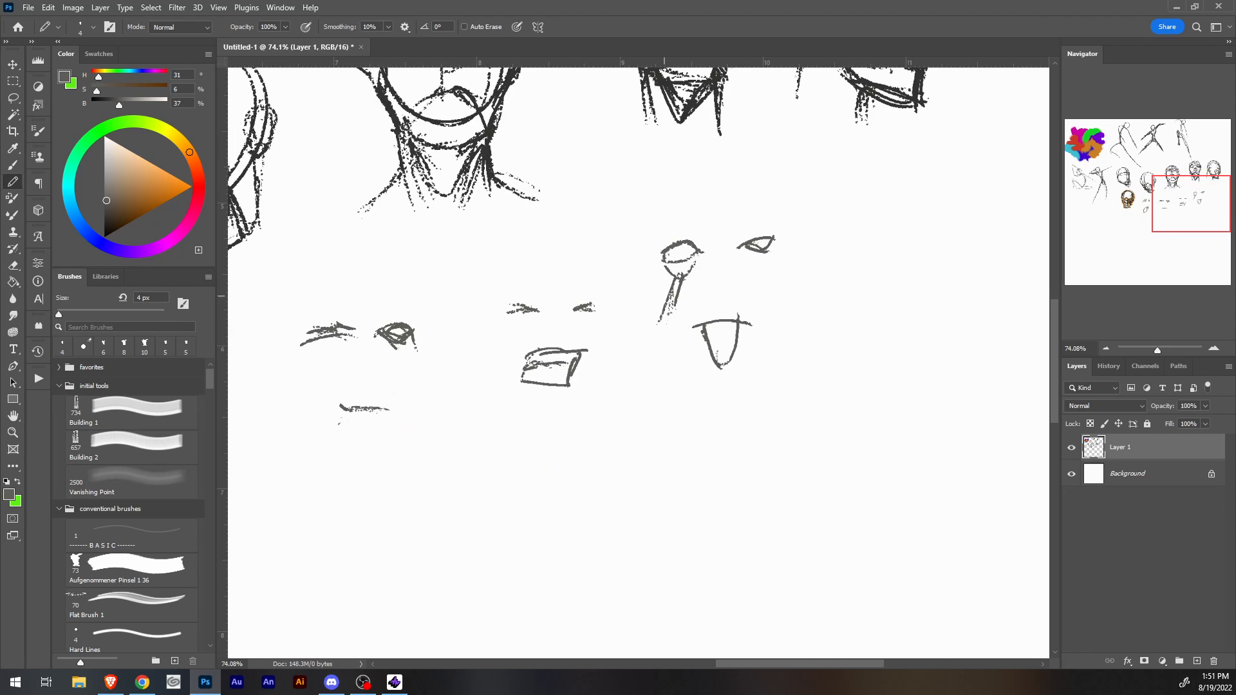
Extend the stream under the fourth expression's left eye into a rough hand beside the mouth and add dark pupils to both eyes.
mouse_move(661, 320)
left_mouse_down()
mouse_move(680, 339)
mouse_move(660, 346)
mouse_move(688, 369)
mouse_move(658, 372)
left_mouse_up()
mouse_move(673, 275)
left_mouse_down()
mouse_move(645, 338)
mouse_move(686, 330)
mouse_move(680, 376)
left_mouse_up()
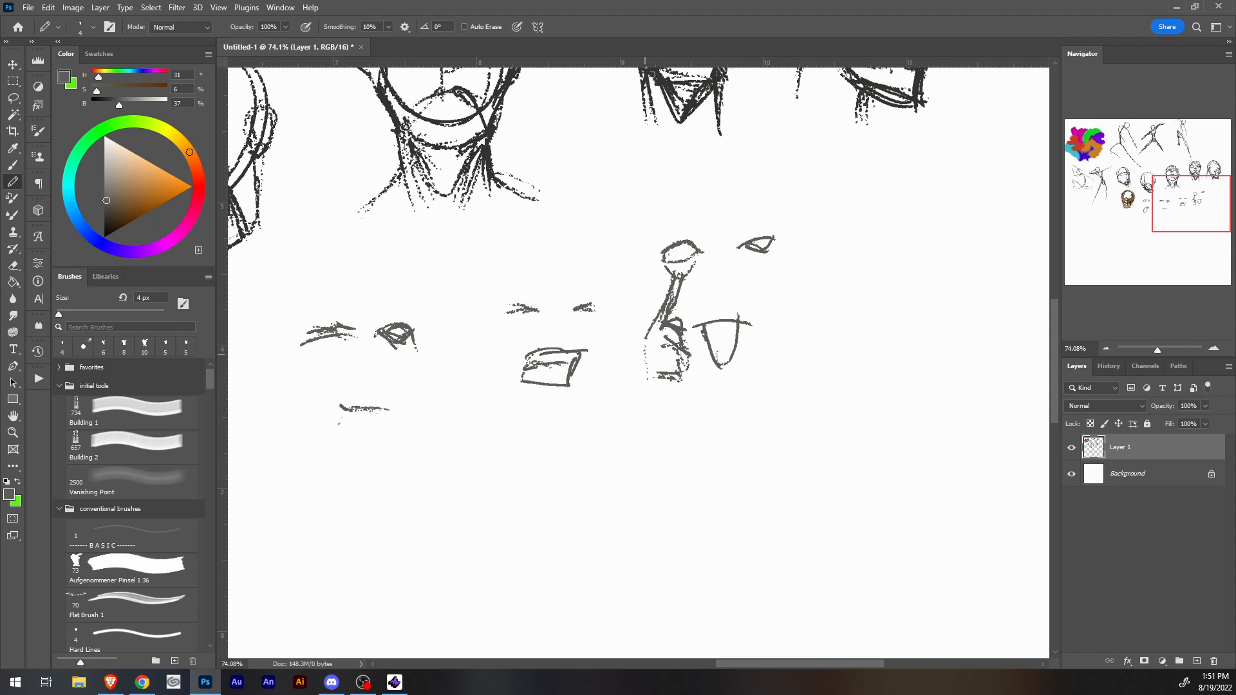
left_click_drag(650, 333, 637, 354)
left_click_drag(673, 250, 686, 253)
left_click_drag(756, 239, 766, 240)
Sketch a fifth expression to the right of the fourth, with steeply slanted angry eyes above a rounded box-shaped open mouth.
scroll(991, 208, "up", 1)
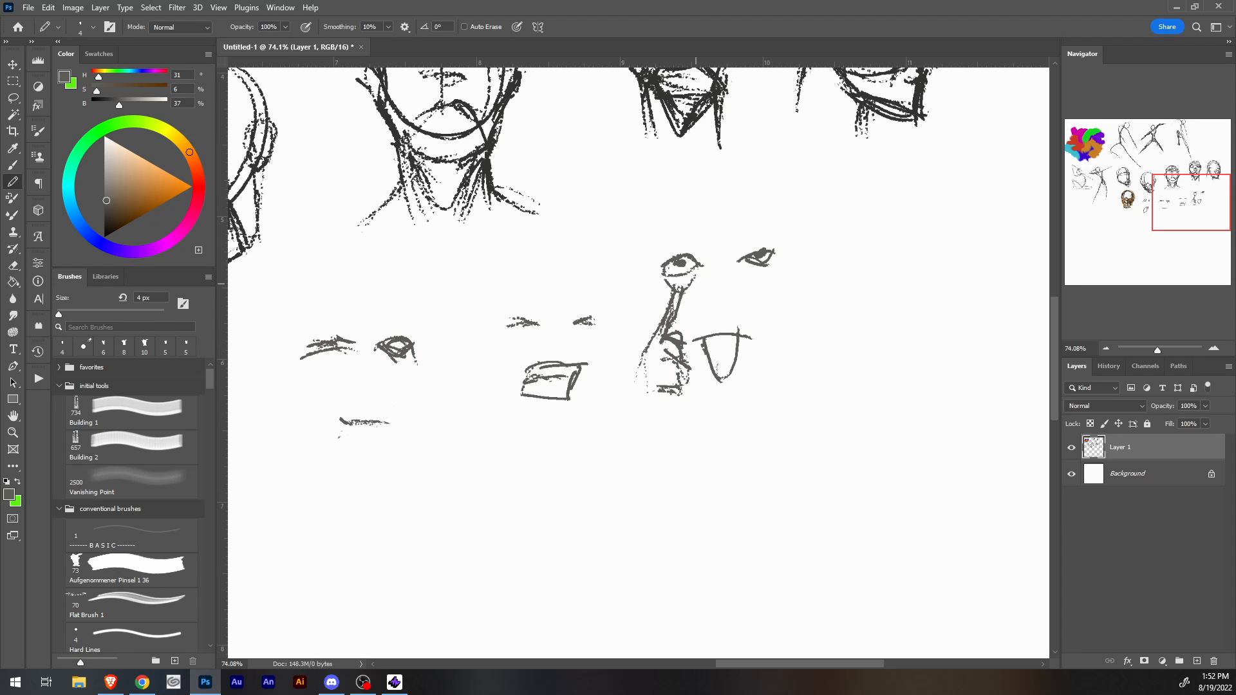
mouse_move(1190, 202)
left_mouse_down()
mouse_move(1102, 195)
mouse_move(1191, 201)
left_mouse_up()
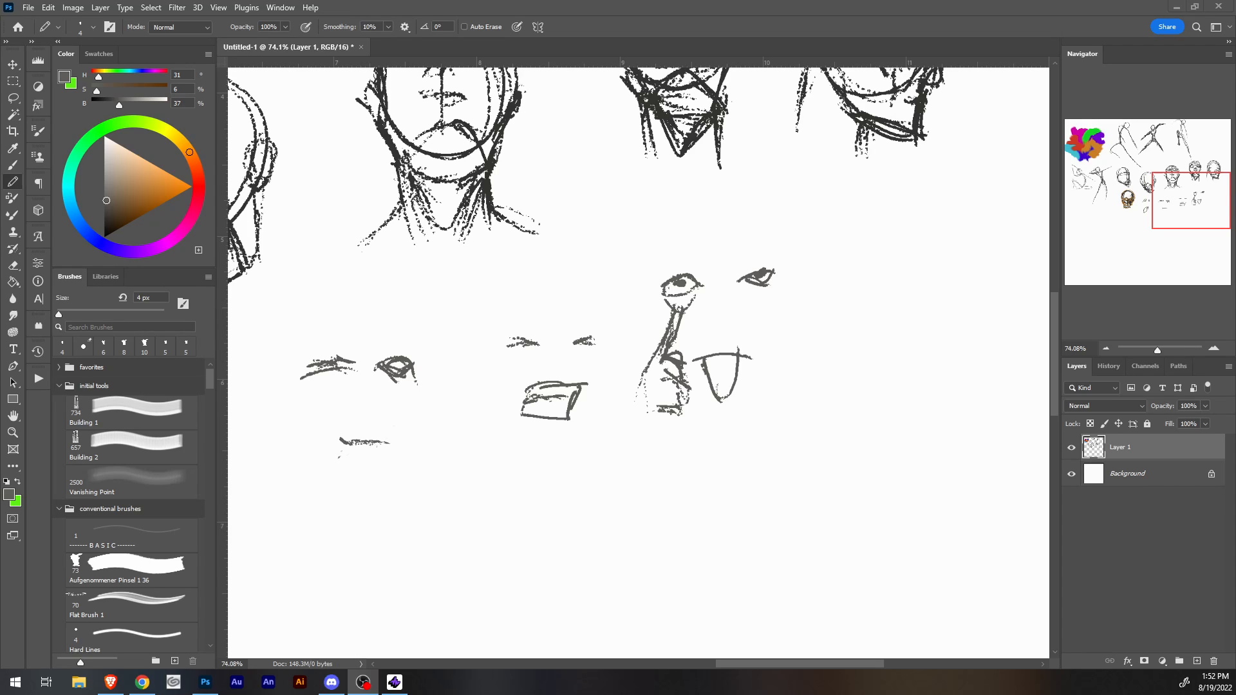
left_click(822, 316)
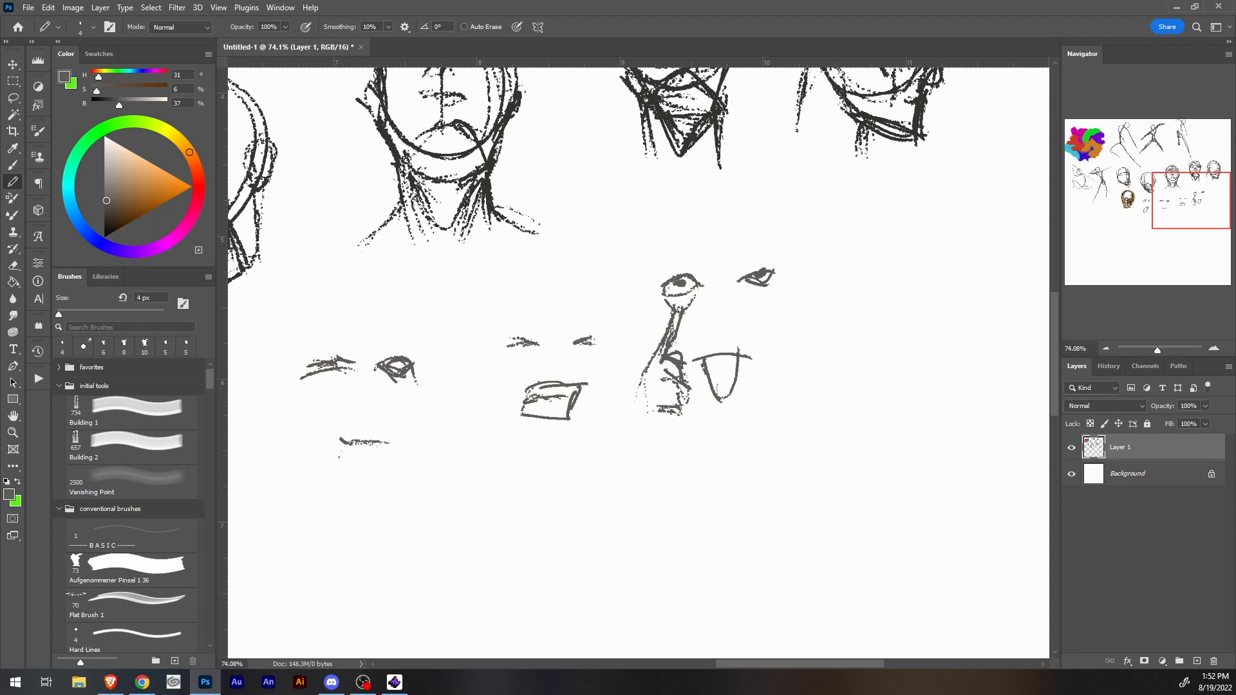
mouse_move(450, 386)
left_mouse_down()
mouse_move(882, 307)
mouse_move(875, 292)
mouse_move(464, 321)
left_mouse_up()
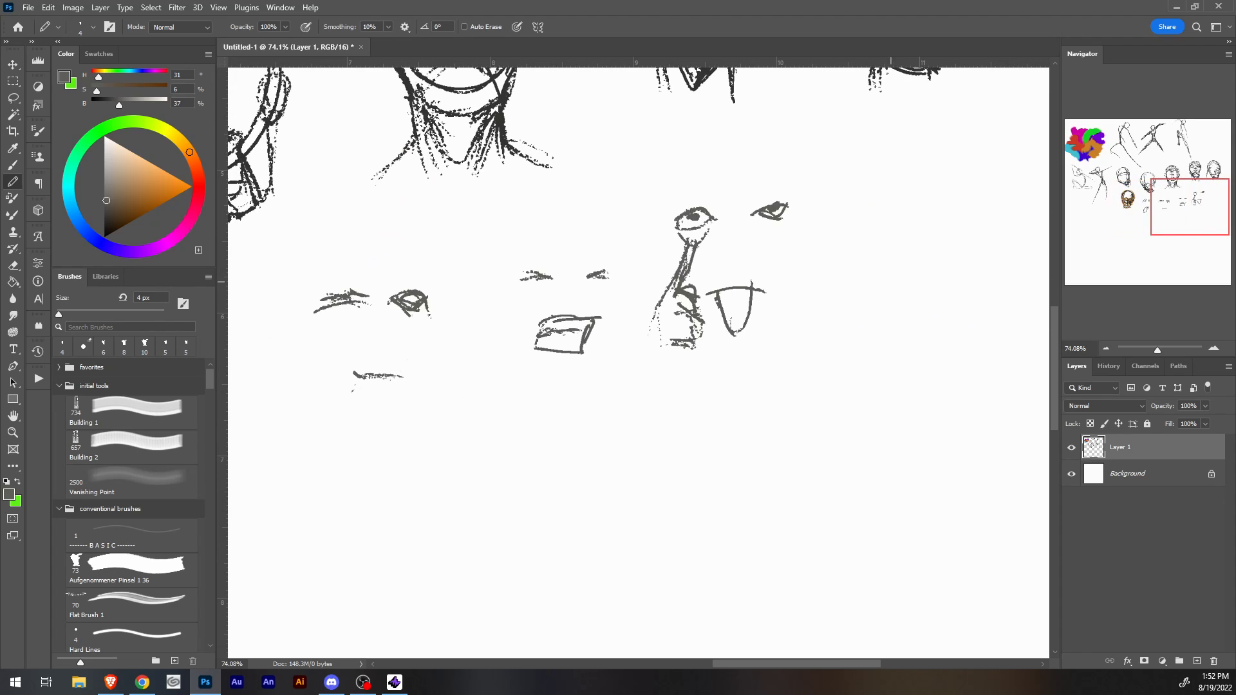
mouse_move(853, 231)
left_mouse_down()
mouse_move(888, 251)
mouse_move(920, 233)
mouse_move(851, 313)
mouse_move(841, 336)
mouse_move(890, 298)
mouse_move(879, 338)
mouse_move(846, 341)
mouse_move(862, 346)
left_mouse_up()
mouse_move(853, 302)
left_mouse_down()
mouse_move(840, 332)
mouse_move(868, 327)
mouse_move(876, 300)
left_mouse_up()
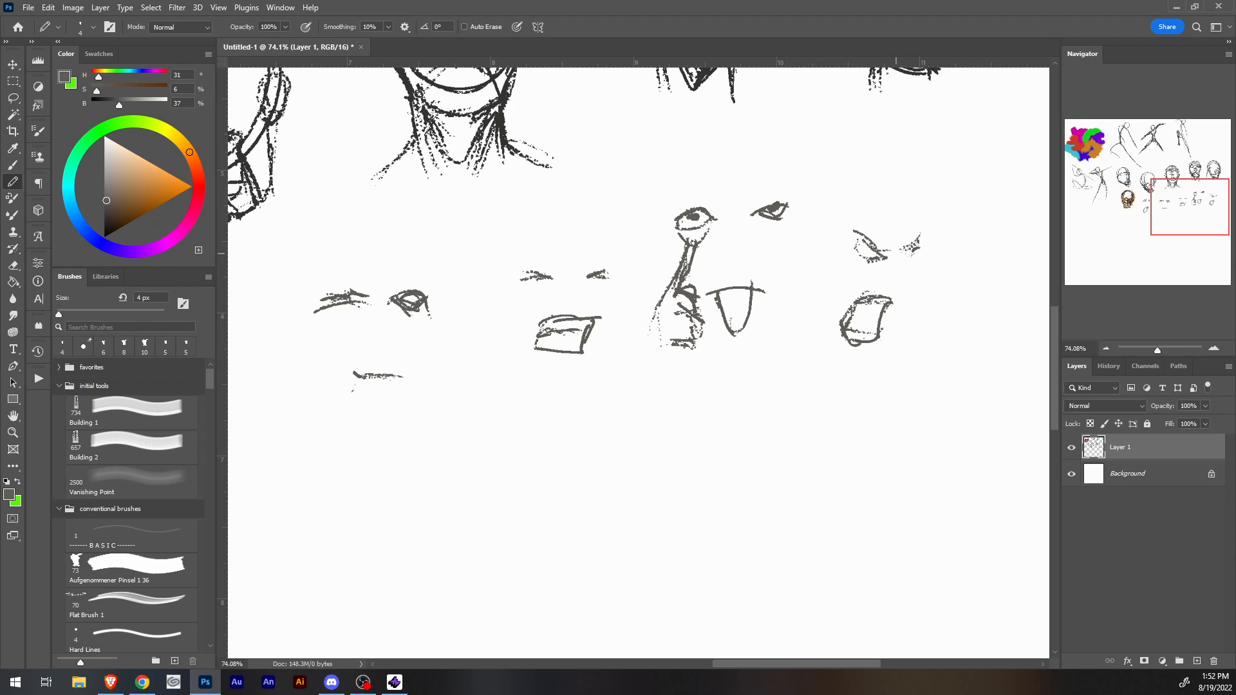
Darken the fifth expression's slanted eyes, add the nose profile and draw a jaw contour around its open mouth.
left_click_drag(913, 250, 904, 274)
left_click_drag(859, 232, 876, 253)
mouse_move(899, 244)
left_mouse_down()
mouse_move(902, 287)
mouse_move(887, 295)
mouse_move(901, 277)
left_mouse_up()
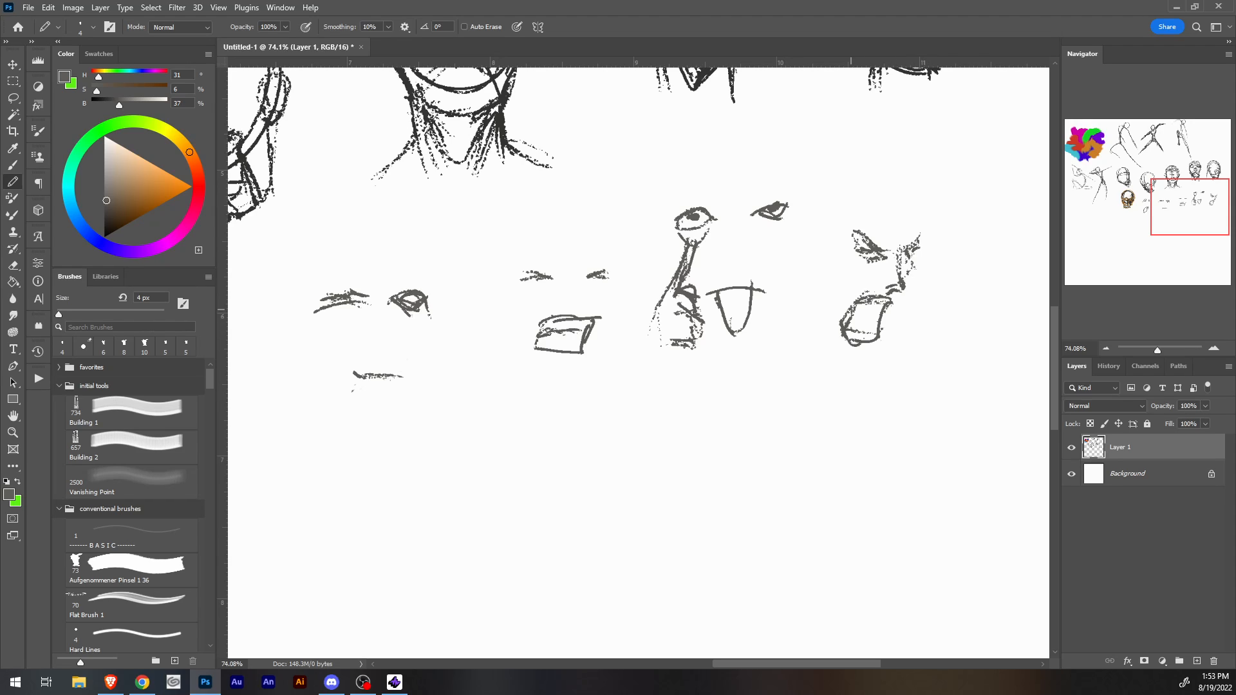
mouse_move(865, 289)
left_mouse_down()
mouse_move(842, 301)
mouse_move(828, 375)
left_mouse_up()
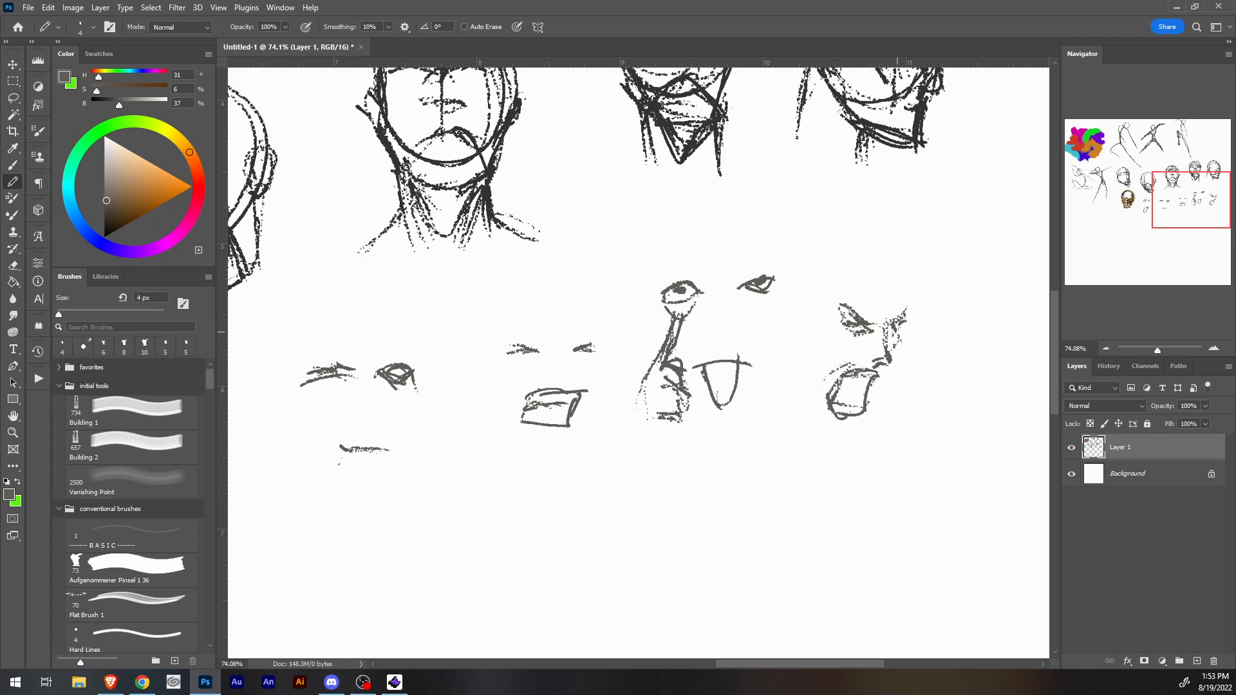
mouse_move(900, 325)
left_mouse_down()
mouse_move(877, 403)
mouse_move(836, 435)
mouse_move(818, 427)
mouse_move(806, 368)
left_mouse_up()
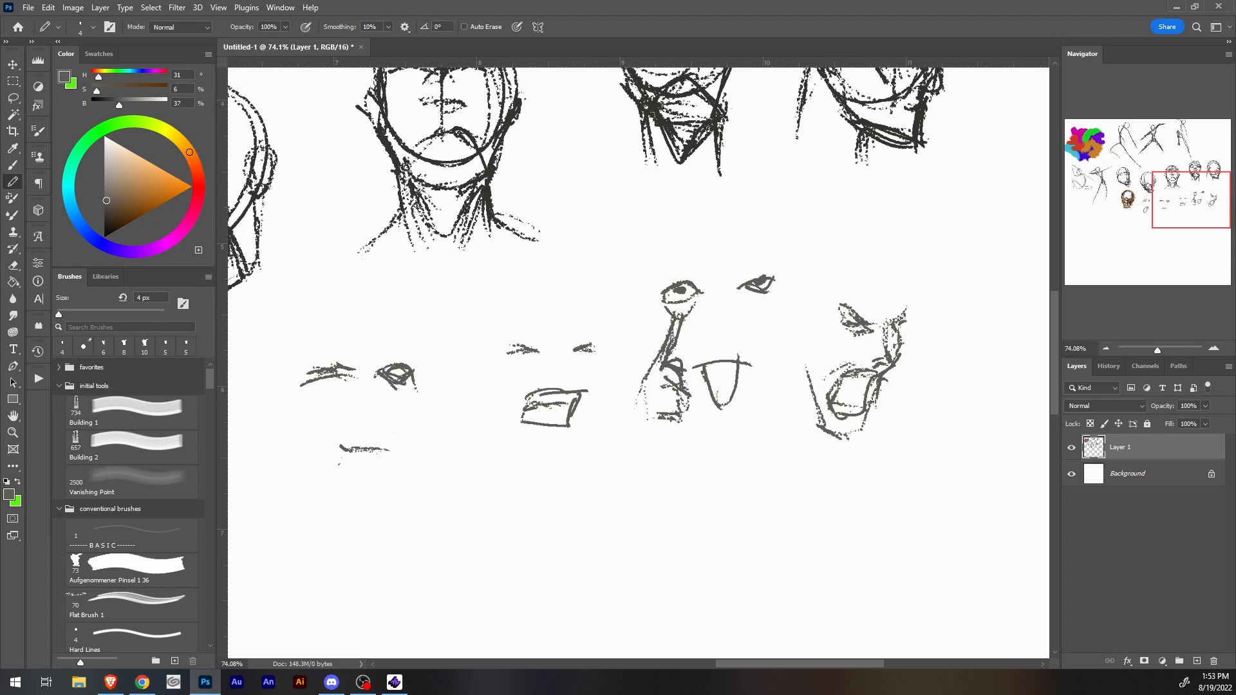
Add a small mark at the eye area of the tilted head study above the orange-overlaid skull.
mouse_move(639, 335)
left_mouse_down()
mouse_move(916, 414)
mouse_move(803, 561)
mouse_move(770, 472)
mouse_move(638, 548)
left_mouse_up()
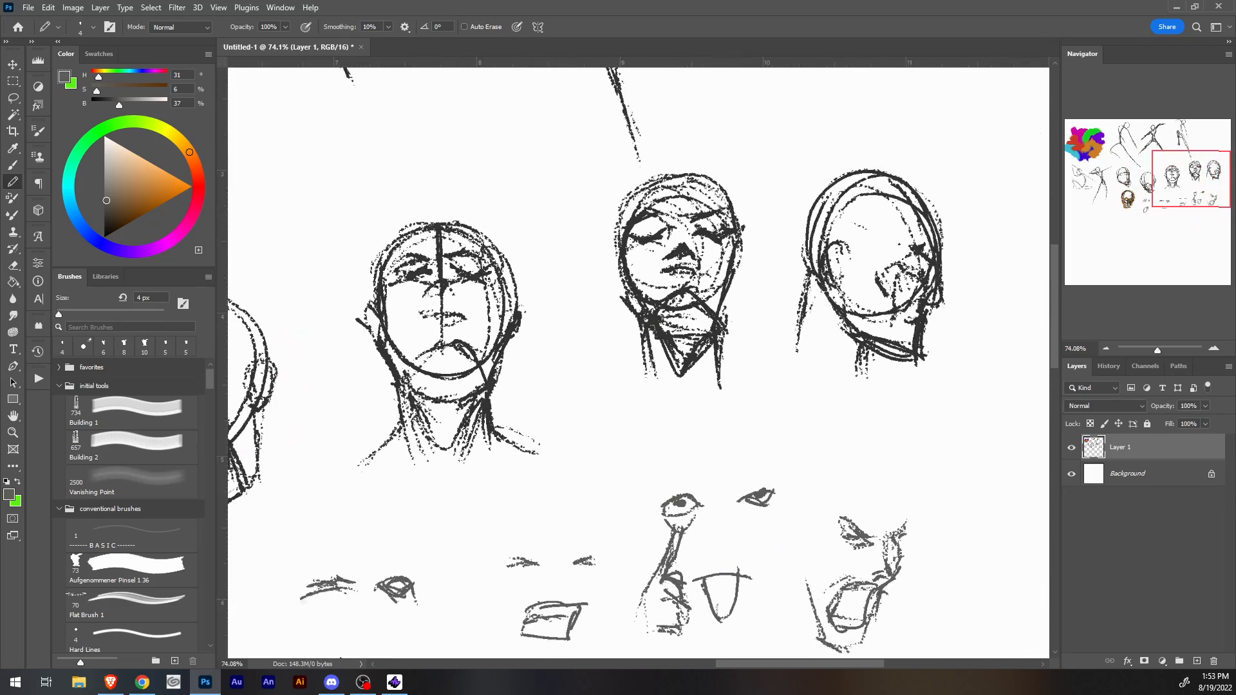
left_click_drag(403, 451, 875, 426)
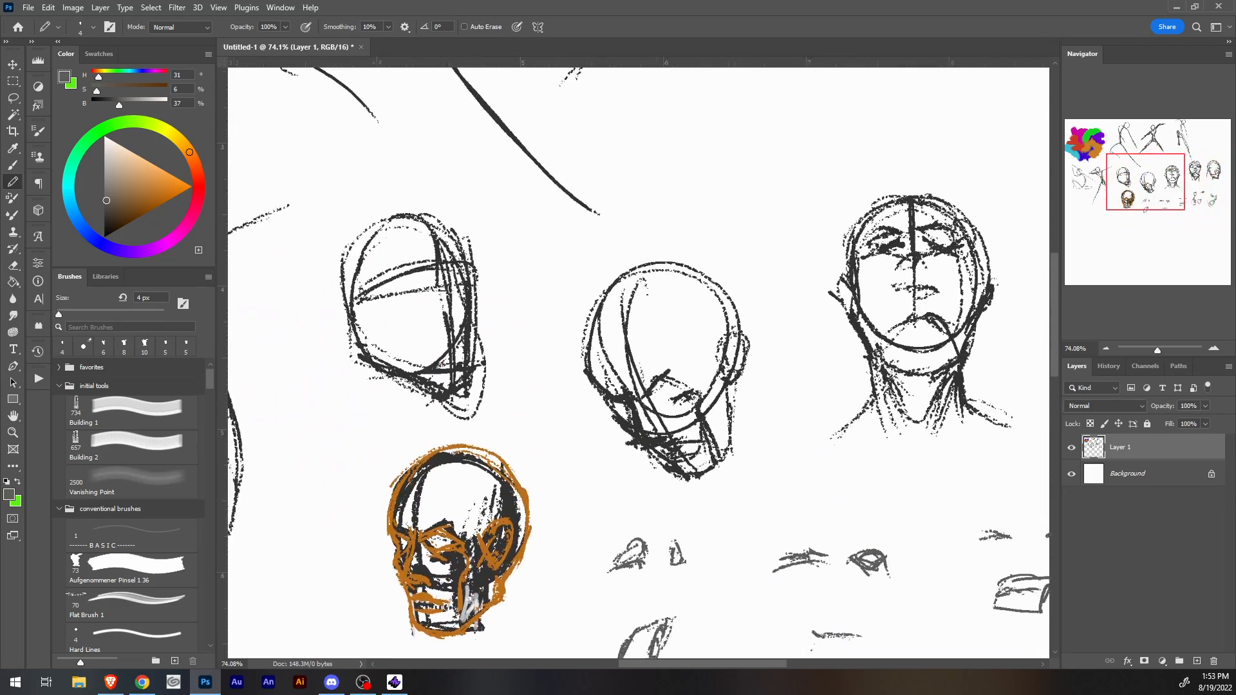
scroll(637, 360, "left", 1)
mouse_move(489, 257)
left_mouse_down()
mouse_move(459, 253)
mouse_move(476, 253)
mouse_move(451, 270)
mouse_move(522, 268)
mouse_move(516, 298)
mouse_move(488, 304)
left_mouse_up()
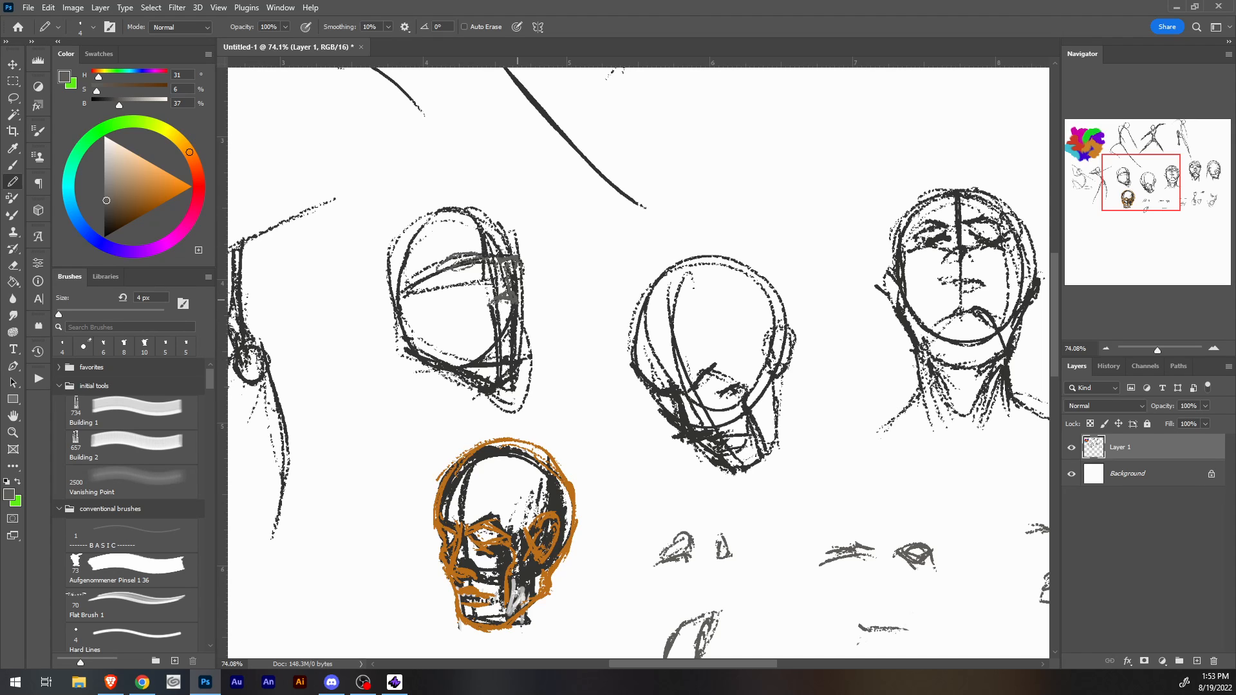
Sketch a new downward-tilted head in the empty area below the skull, with a round cranium and angled jaw lines.
mouse_move(547, 547)
left_mouse_down()
mouse_move(512, 409)
mouse_move(754, 192)
mouse_move(754, 161)
left_mouse_up()
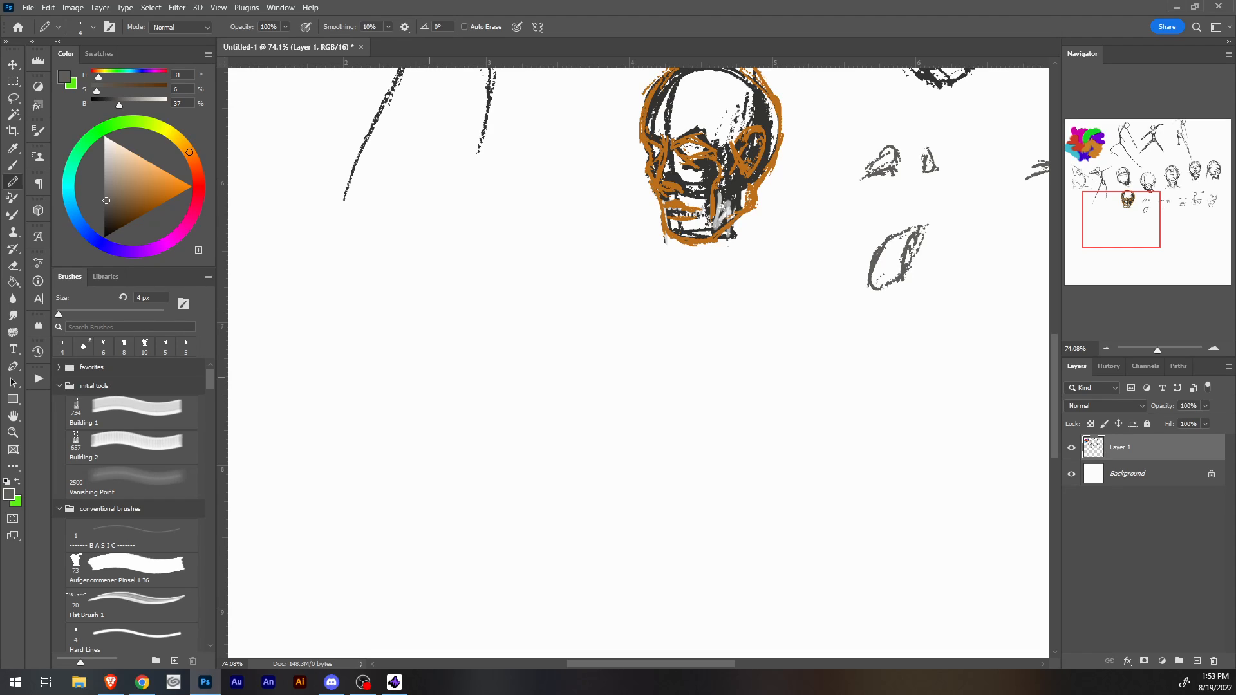
mouse_move(439, 390)
left_mouse_down()
mouse_move(474, 390)
mouse_move(491, 305)
mouse_move(380, 379)
mouse_move(421, 419)
left_mouse_up()
left_click_drag(365, 372, 465, 418)
mouse_move(384, 393)
left_mouse_down()
mouse_move(479, 431)
mouse_move(474, 449)
left_mouse_up()
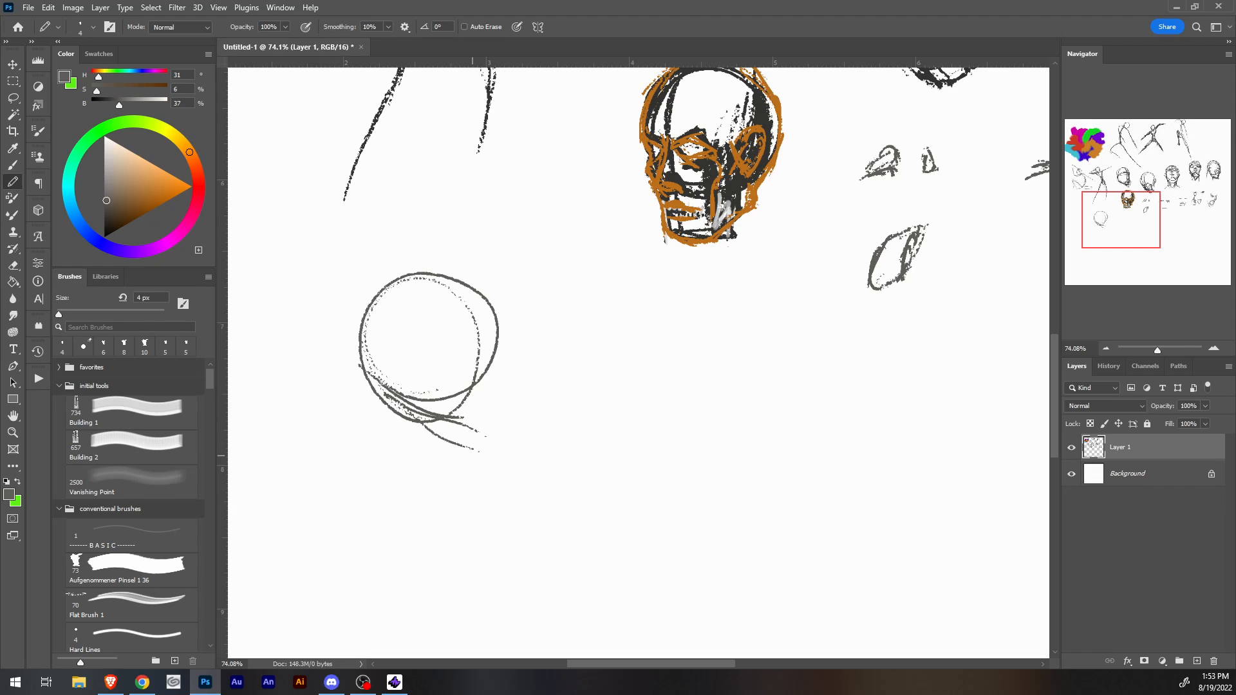
left_click_drag(419, 416, 484, 441)
mouse_move(481, 303)
left_mouse_down()
mouse_move(504, 412)
mouse_move(473, 445)
left_mouse_up()
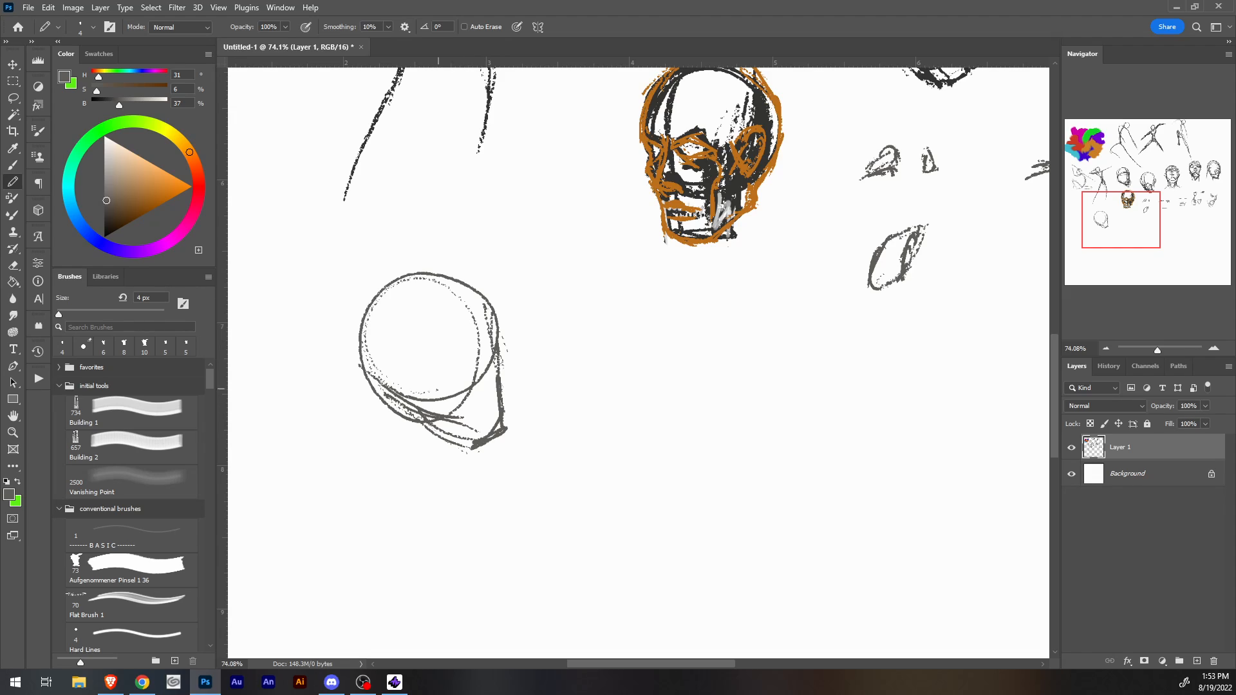
Draw the new head's curved vertical center line and chin, then build up the brow and nose area with short strokes.
mouse_move(432, 281)
left_mouse_down()
mouse_move(422, 336)
mouse_move(438, 407)
left_mouse_up()
left_click_drag(435, 281, 433, 413)
left_click_drag(426, 345, 444, 446)
mouse_move(390, 398)
left_mouse_down()
mouse_move(444, 450)
mouse_move(473, 444)
mouse_move(494, 331)
left_mouse_up()
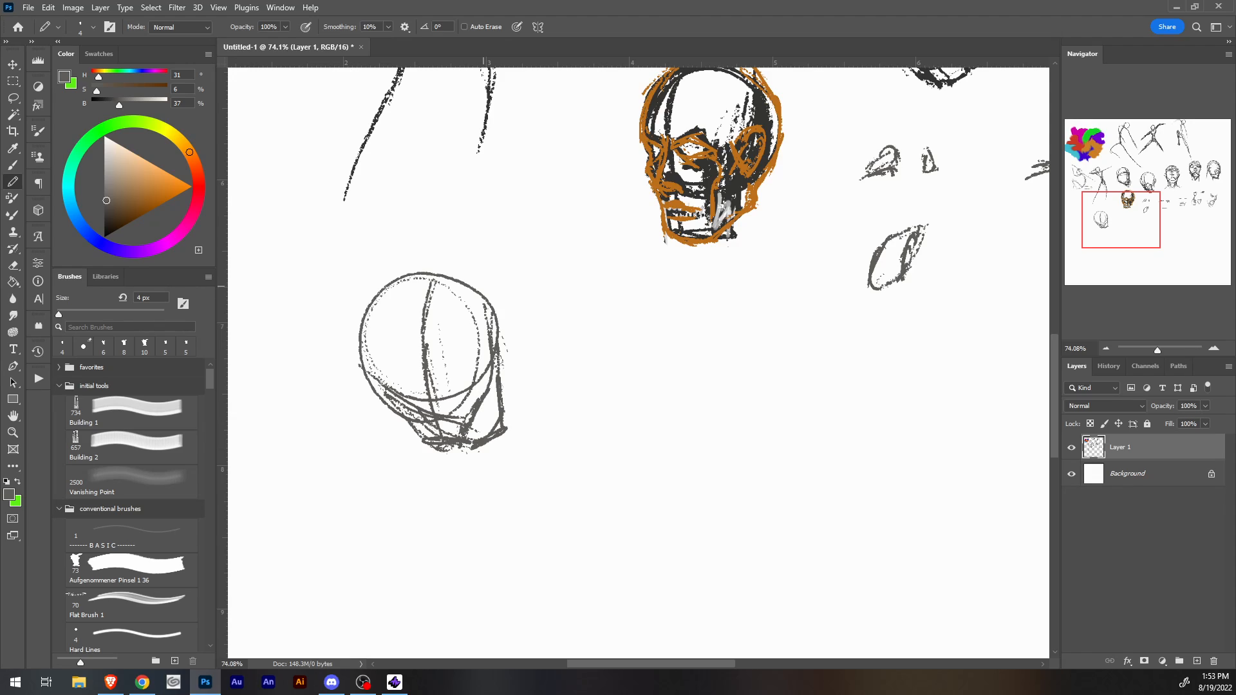
mouse_move(368, 389)
left_mouse_down()
mouse_move(428, 403)
mouse_move(475, 391)
mouse_move(437, 399)
mouse_move(448, 423)
left_mouse_up()
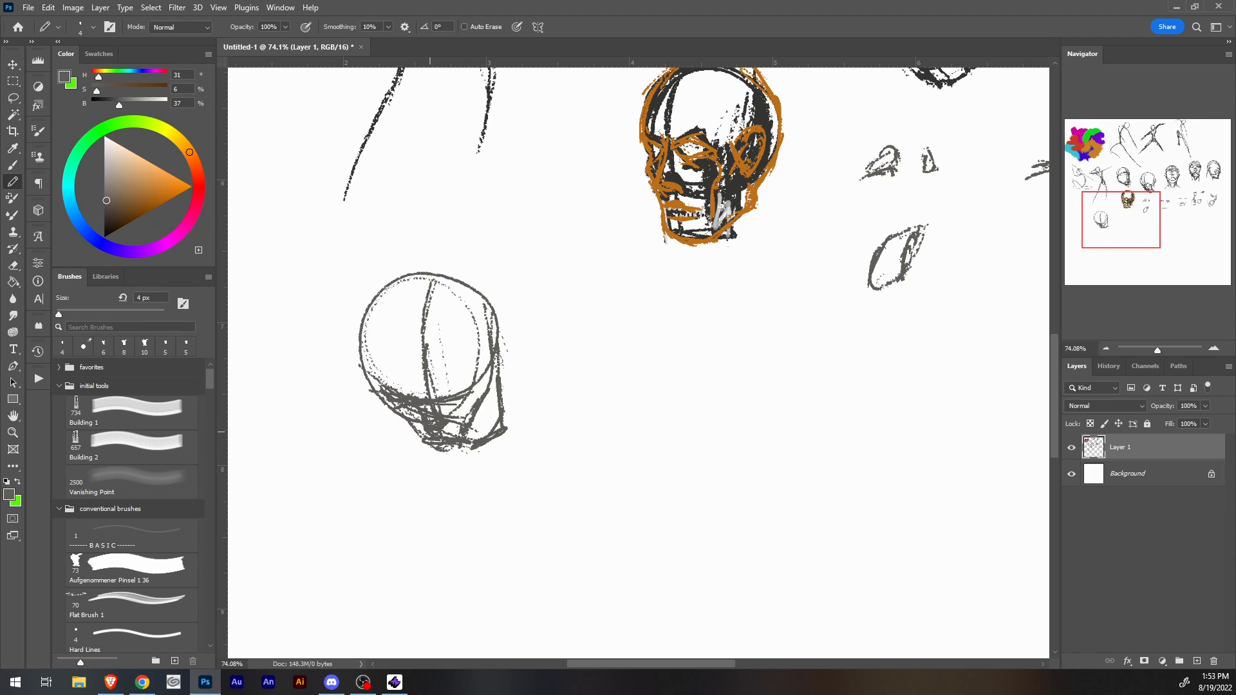
left_click_drag(435, 435, 426, 426)
Use a 15 px eraser to fade the cranium's left outline, lighten the nose and remove the outer right jaw line.
key("e")
mouse_move(391, 388)
left_mouse_down()
mouse_move(402, 394)
mouse_move(365, 311)
mouse_move(405, 275)
left_mouse_up()
key("bracketright")
key("bracketright")
key("bracketright")
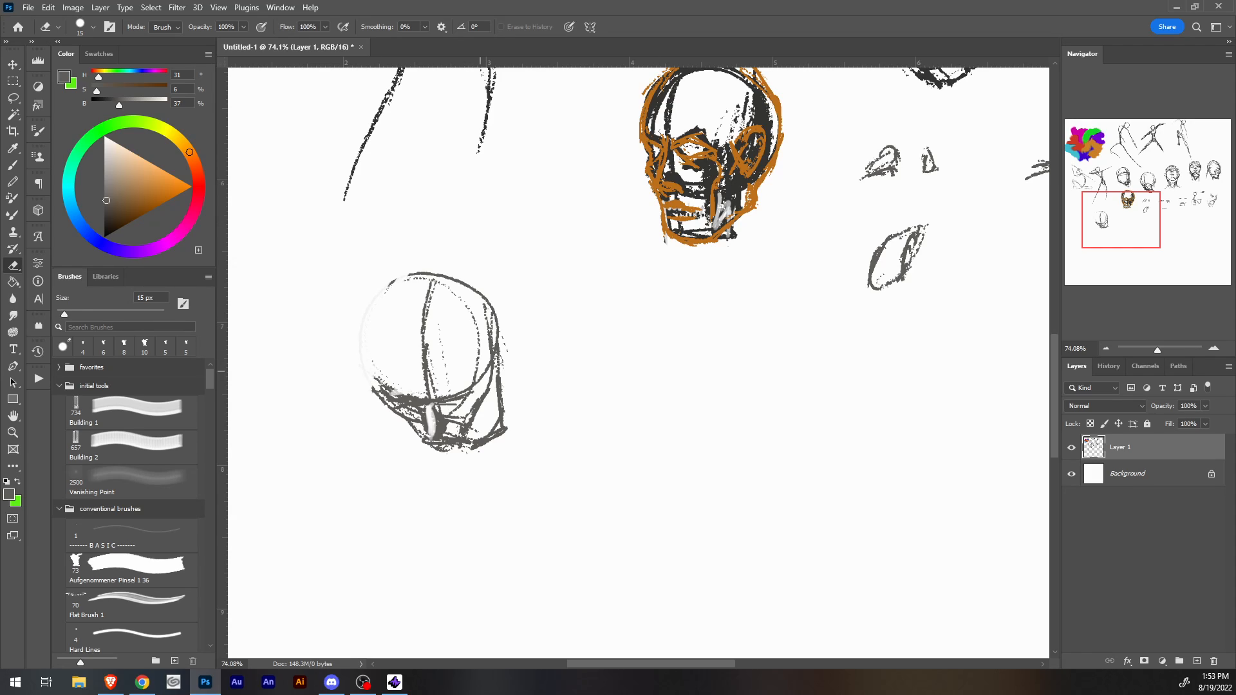
mouse_move(500, 380)
left_mouse_down()
mouse_move(477, 445)
mouse_move(501, 411)
left_mouse_up()
Shade both cheeks and the jaw of the tilted head with pencil strokes around the nose.
key("p")
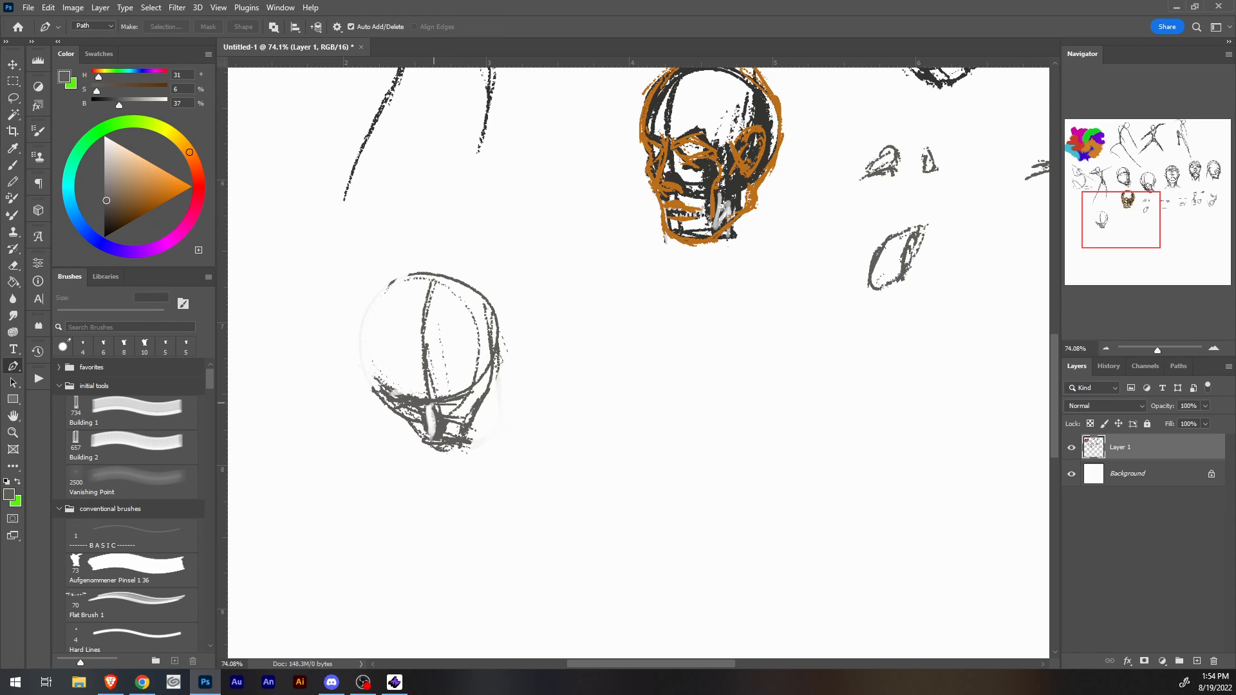
key("b")
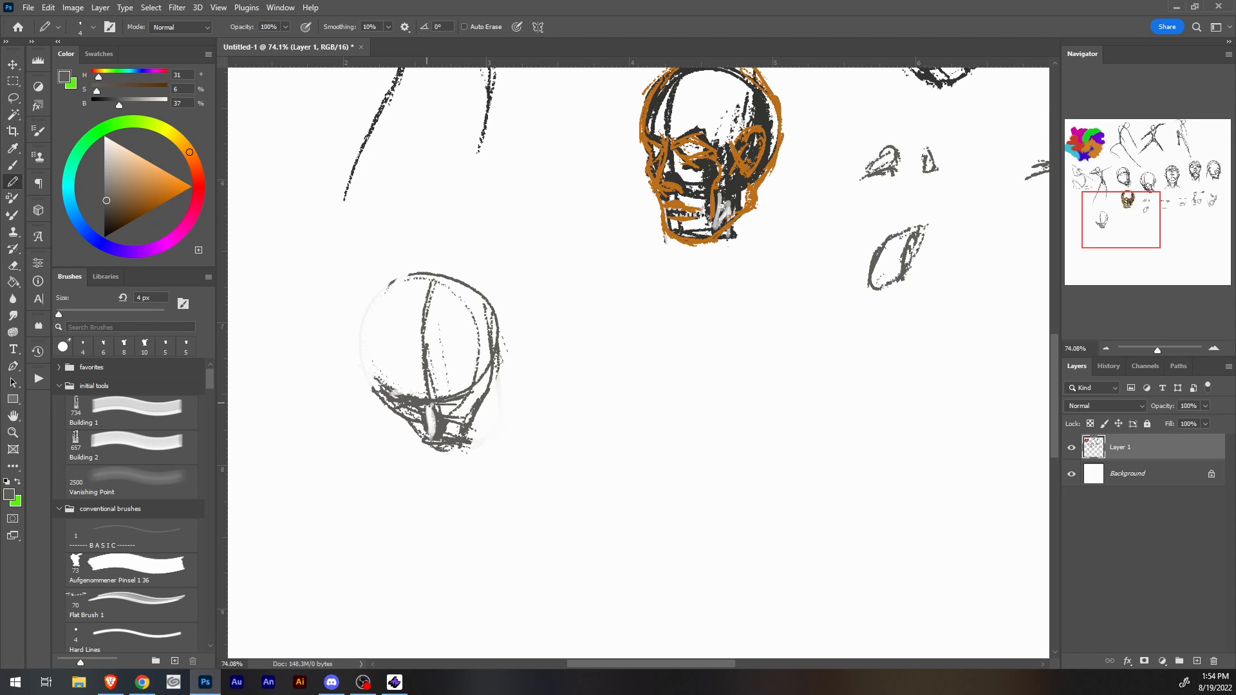
mouse_move(381, 386)
left_mouse_down()
mouse_move(415, 402)
mouse_move(403, 420)
mouse_move(418, 438)
mouse_move(436, 433)
mouse_move(420, 449)
mouse_move(394, 444)
left_mouse_up()
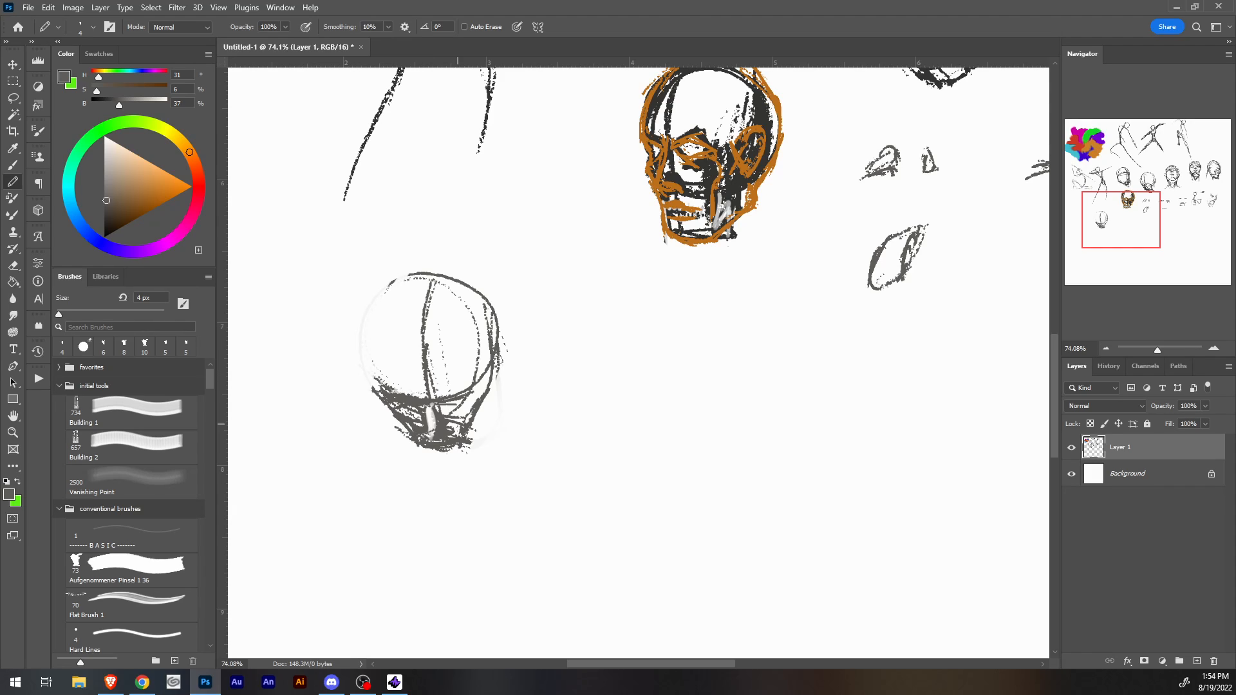
left_click_drag(475, 380, 485, 400)
left_click_drag(476, 413, 465, 440)
left_click_drag(484, 377, 487, 391)
mouse_move(478, 412)
left_mouse_down()
mouse_move(473, 428)
mouse_move(485, 391)
left_mouse_up()
Erase highlights along the brow and nose, then carve out the eye areas with a 10 px eraser.
key("e")
mouse_move(434, 429)
left_mouse_down()
mouse_move(386, 388)
mouse_move(430, 398)
mouse_move(481, 382)
left_mouse_up()
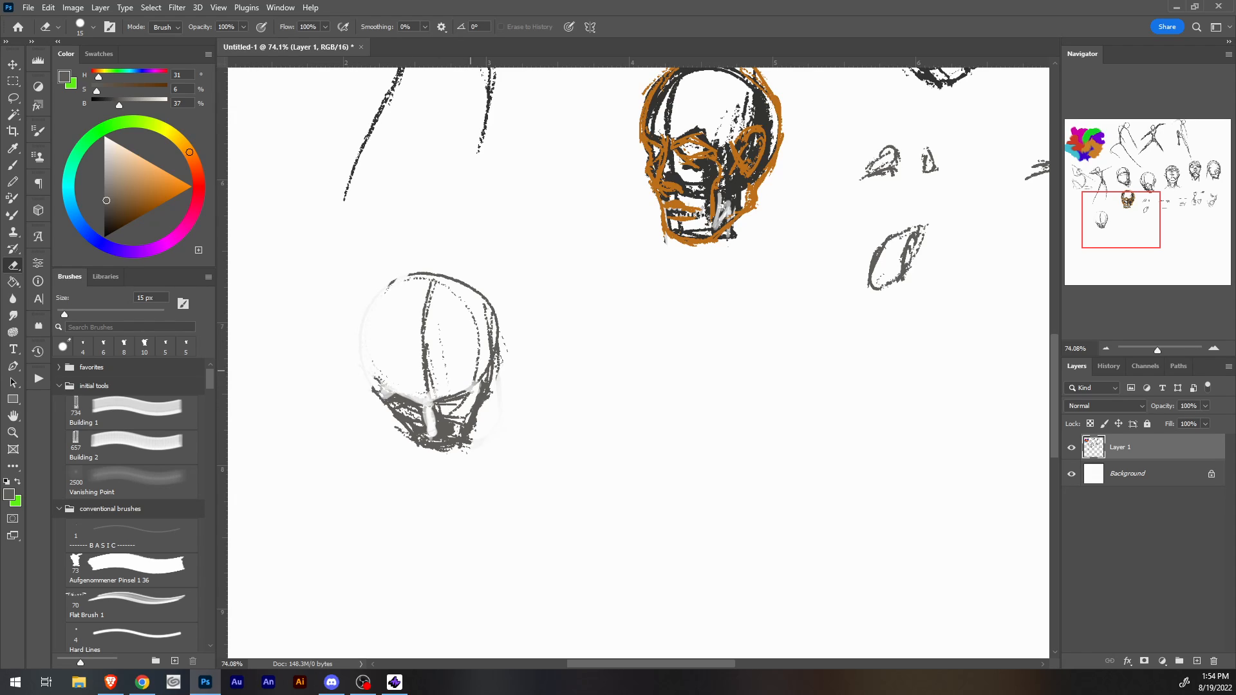
key("bracketleft")
mouse_move(397, 412)
left_mouse_down()
mouse_move(474, 392)
mouse_move(415, 429)
mouse_move(452, 430)
mouse_move(436, 424)
left_mouse_up()
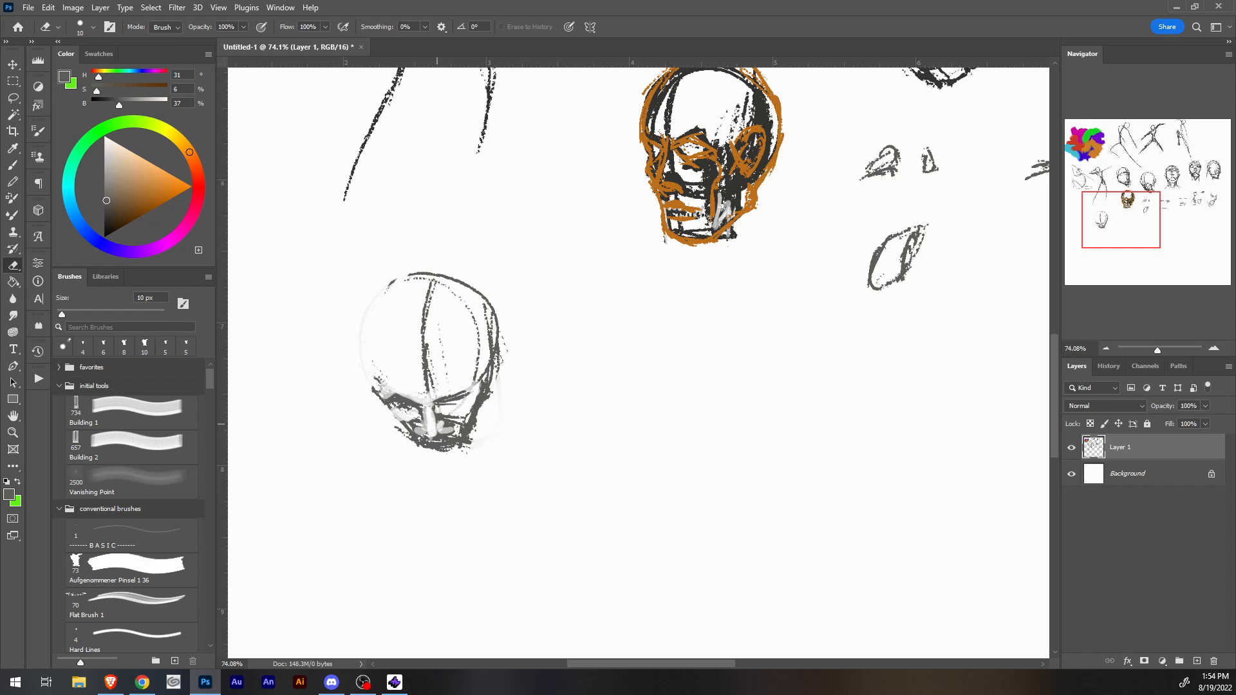
key("b")
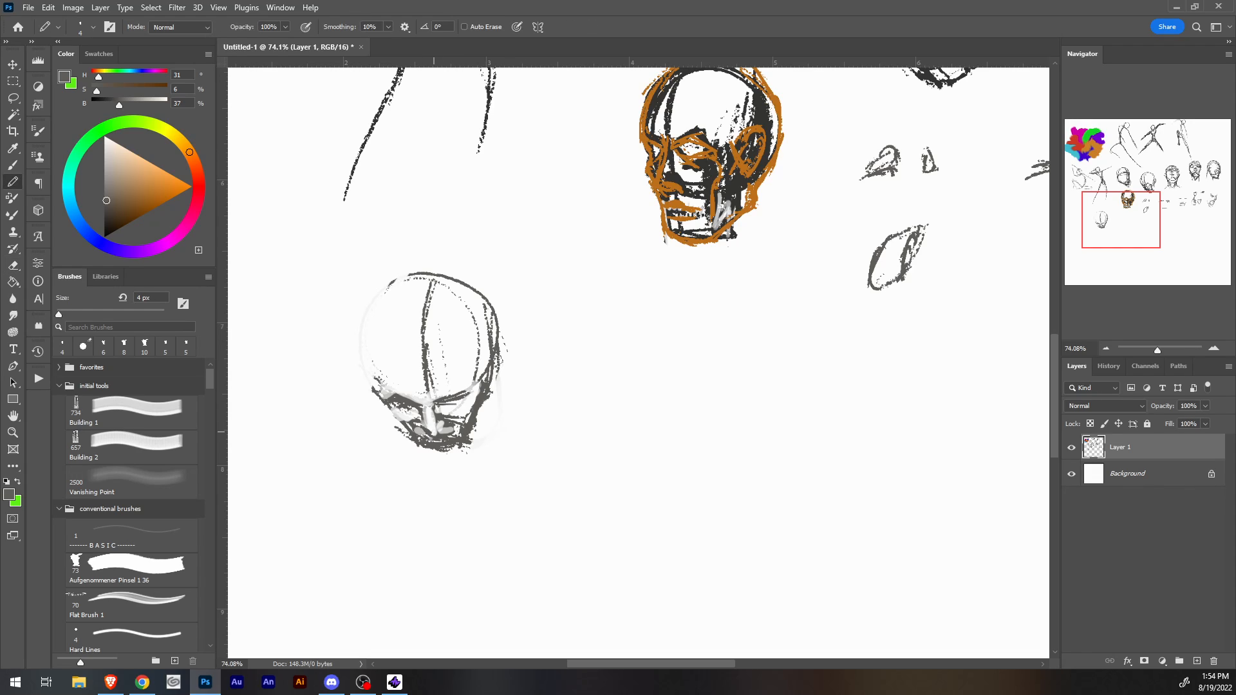
key("e")
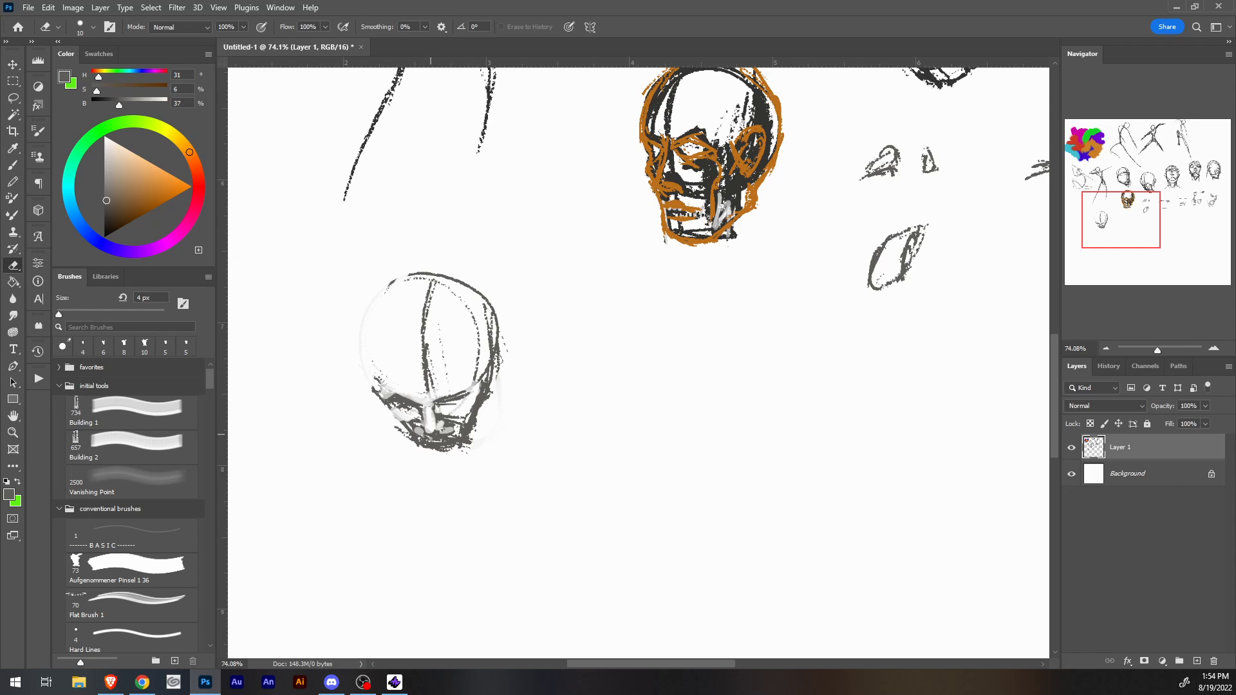
Redraw the tilted head's facial lines and reinforce the cranium outline on both sides with the pencil.
key("b")
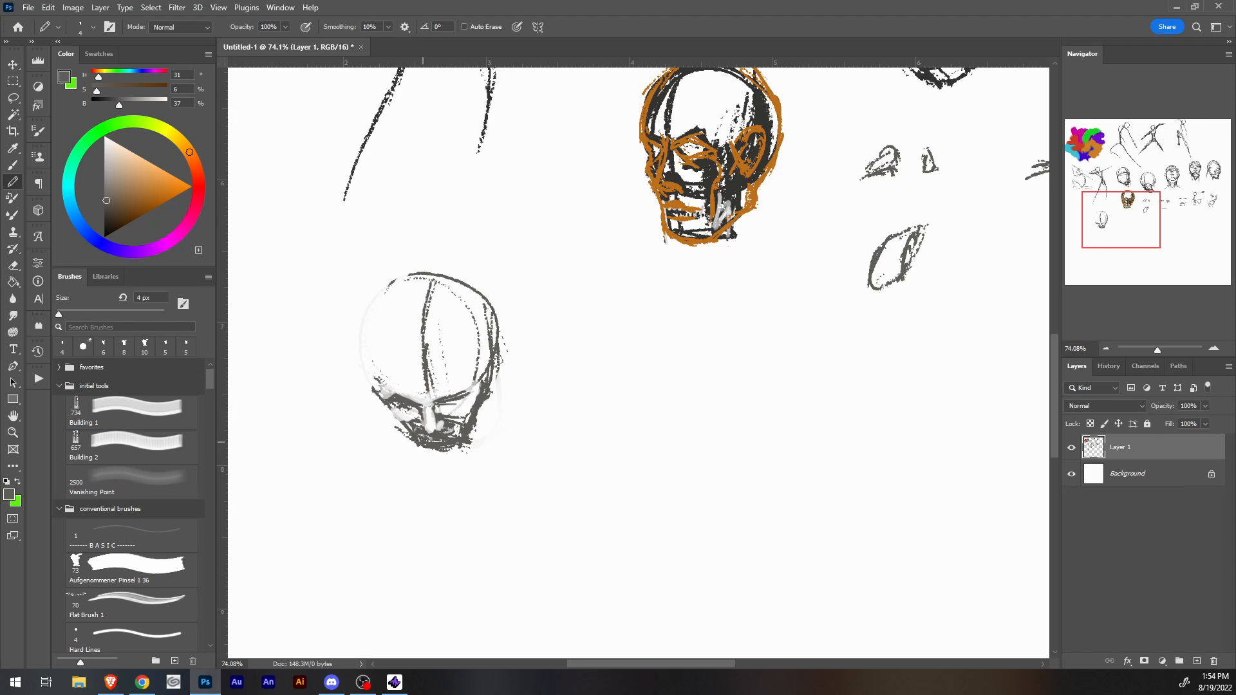
mouse_move(403, 430)
left_mouse_down()
mouse_move(411, 445)
mouse_move(393, 421)
mouse_move(474, 401)
left_mouse_up()
left_click_drag(363, 351, 372, 379)
left_click_drag(379, 303, 362, 371)
mouse_move(418, 275)
left_mouse_down()
mouse_move(371, 336)
mouse_move(484, 351)
left_mouse_up()
left_click_drag(477, 287, 489, 383)
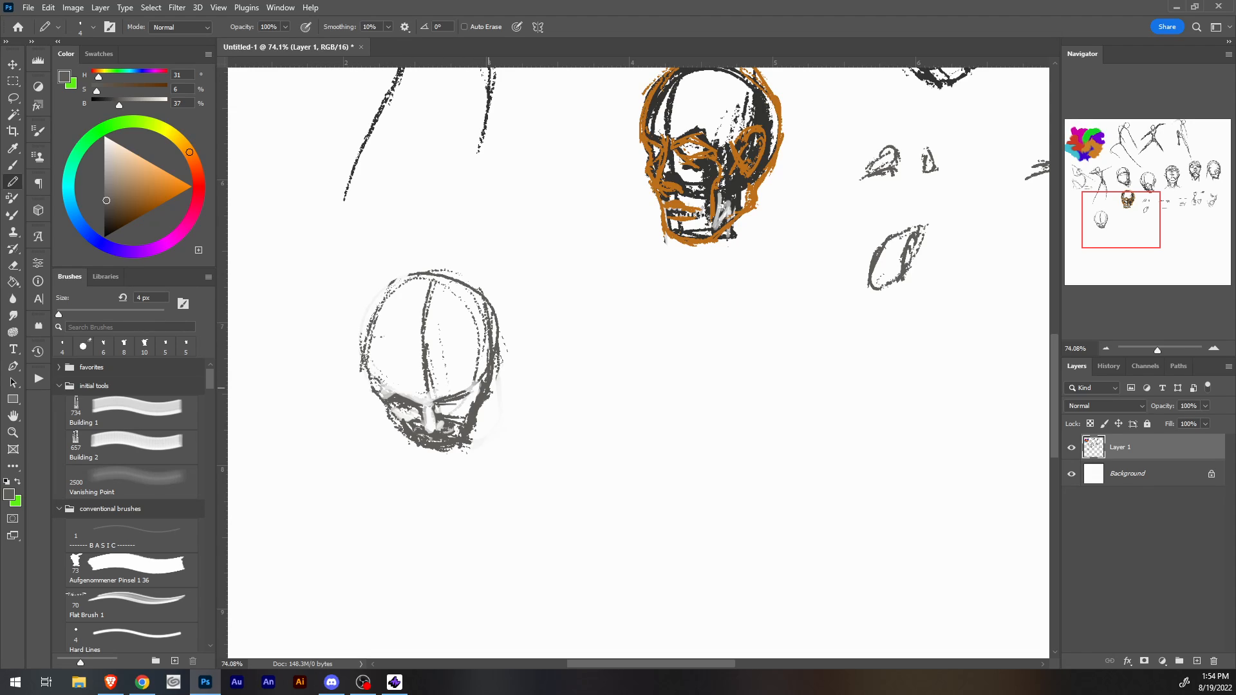
left_click_drag(486, 341, 476, 395)
Draw a star-shaped mark on the crown of the tilted head and short sloping shoulder lines on both sides.
mouse_move(579, 361)
left_mouse_down()
mouse_move(713, 380)
mouse_move(640, 400)
left_mouse_up()
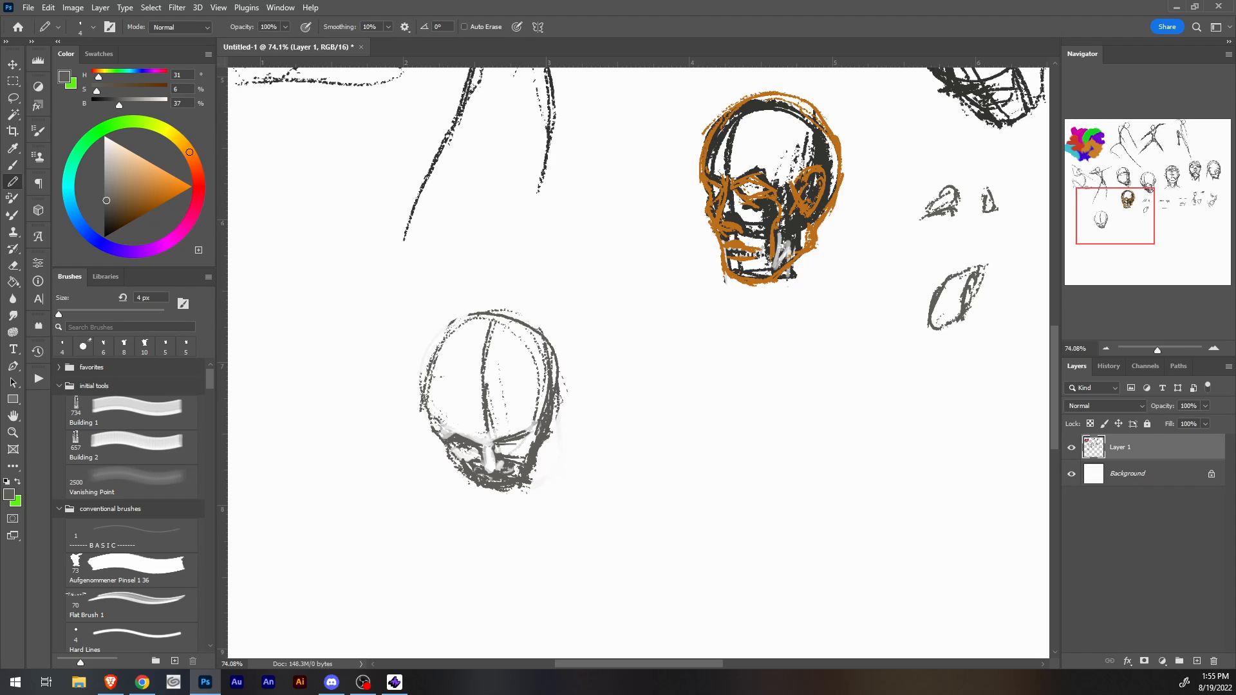
mouse_move(479, 351)
left_mouse_down()
mouse_move(495, 359)
mouse_move(463, 364)
left_mouse_up()
left_click_drag(558, 372, 623, 425)
left_click_drag(426, 399, 395, 431)
left_click_drag(439, 373, 395, 417)
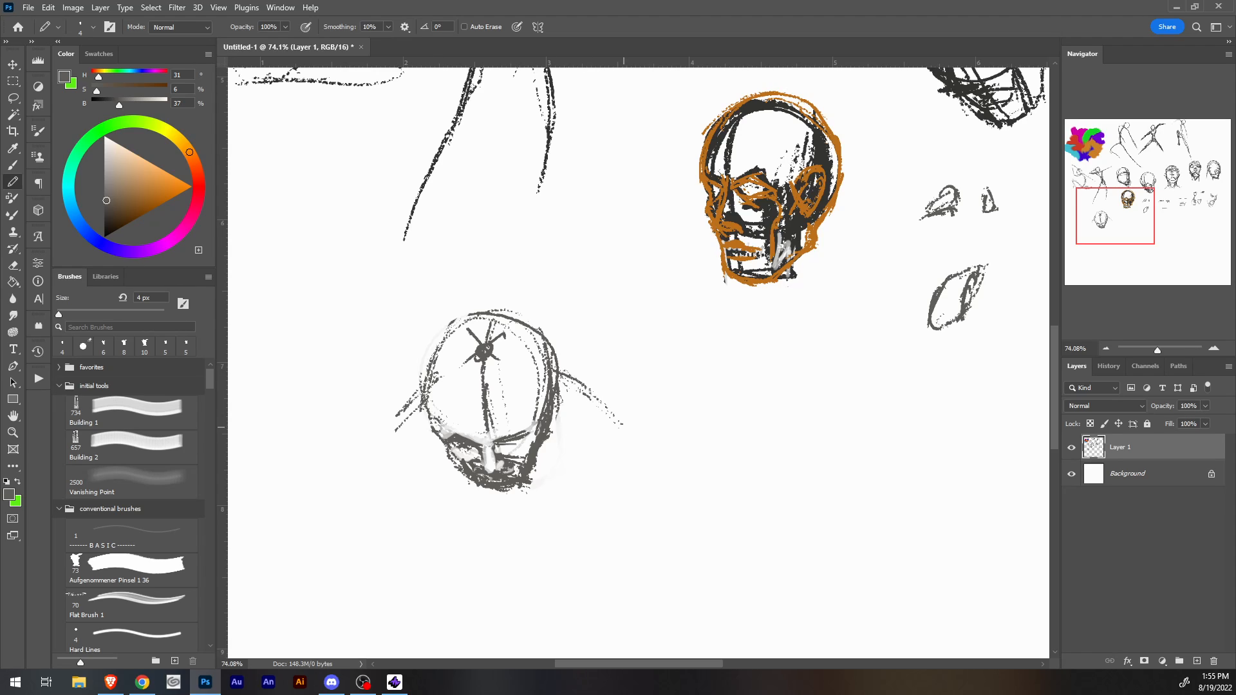
Extend both shoulder lines into long curved upper arms with layered inner contour strokes.
mouse_move(610, 419)
left_mouse_down()
mouse_move(638, 461)
mouse_move(680, 469)
left_mouse_up()
mouse_move(616, 421)
left_mouse_down()
mouse_move(655, 451)
mouse_move(705, 524)
left_mouse_up()
left_click_drag(676, 488, 682, 537)
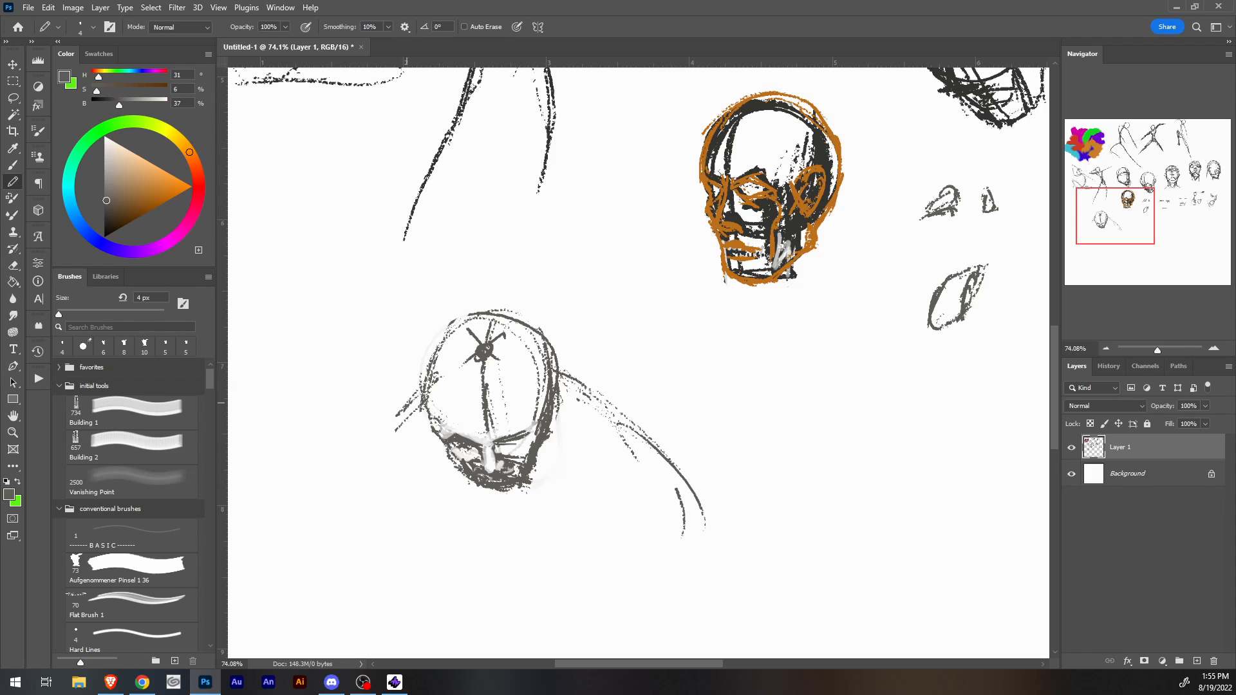
left_click_drag(398, 415, 315, 560)
left_click_drag(331, 556, 343, 539)
left_click_drag(374, 452, 341, 548)
left_click_drag(350, 471, 340, 542)
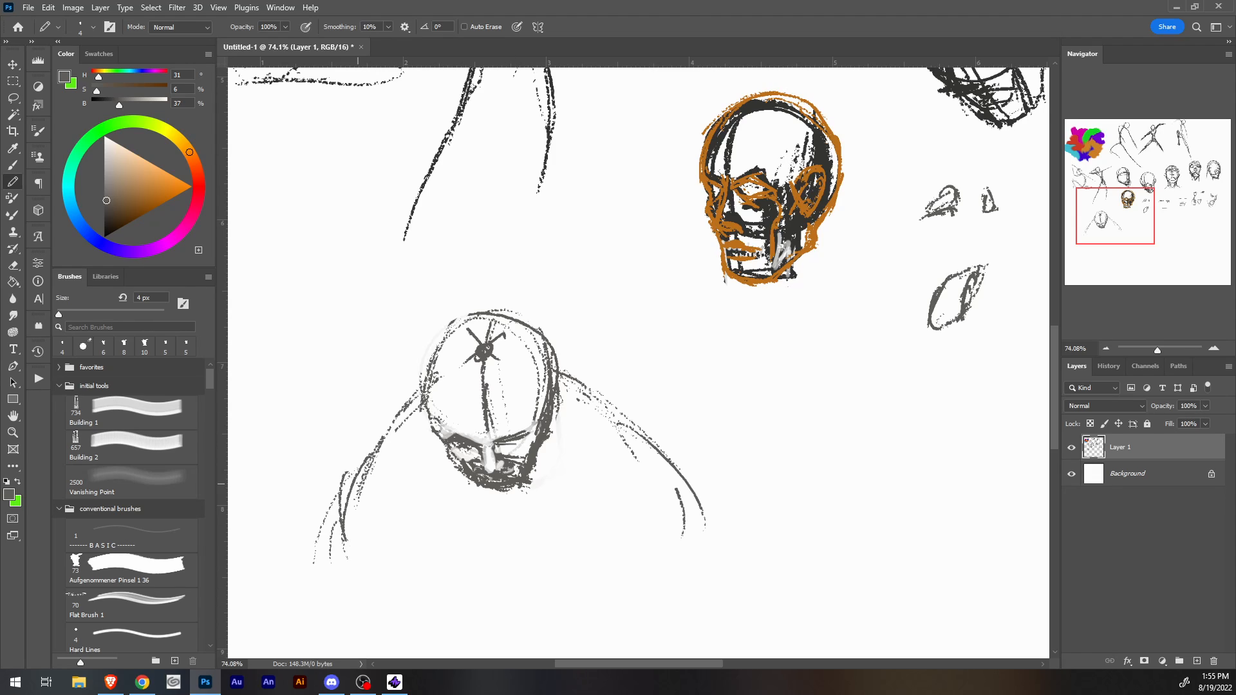
left_click_drag(343, 497, 358, 551)
left_click_drag(642, 423, 669, 515)
left_click_drag(662, 473, 673, 547)
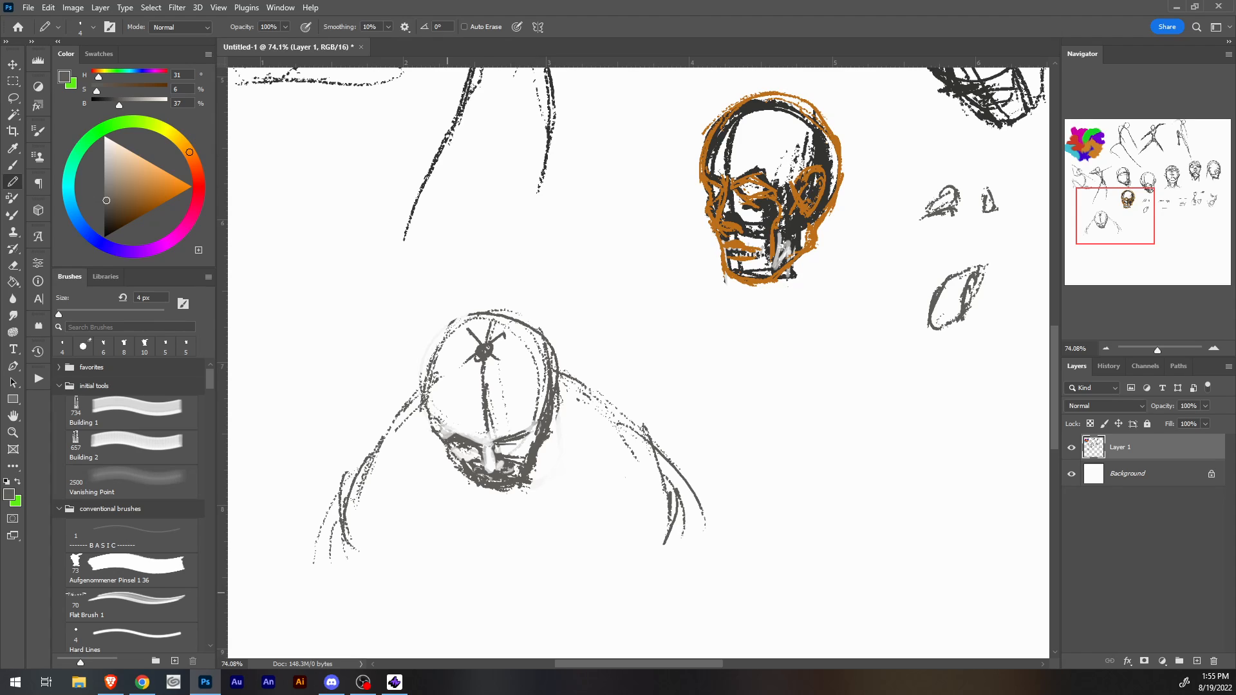
Clean up the edge of the jaw with the eraser and remove the crown's star-shaped mark with a 30 px eraser.
left_click_drag(616, 366, 642, 380)
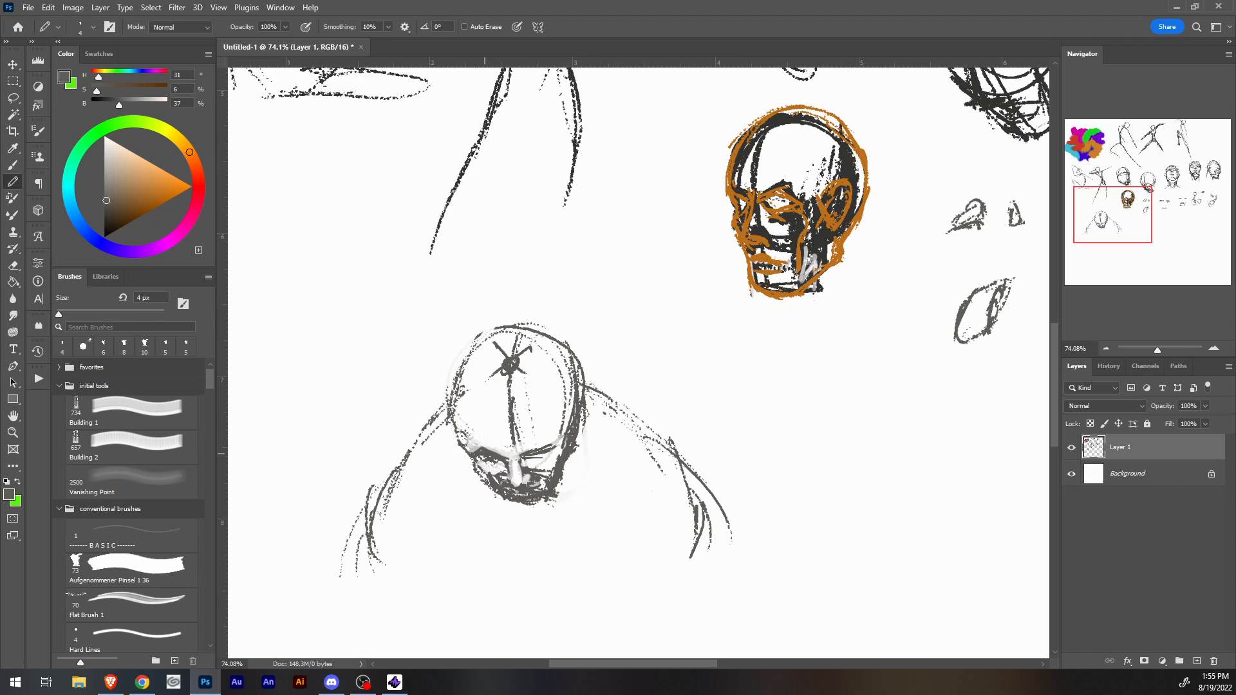
left_click_drag(534, 453, 543, 455)
key("e")
mouse_move(557, 490)
left_mouse_down()
mouse_move(562, 481)
mouse_move(538, 502)
left_mouse_up()
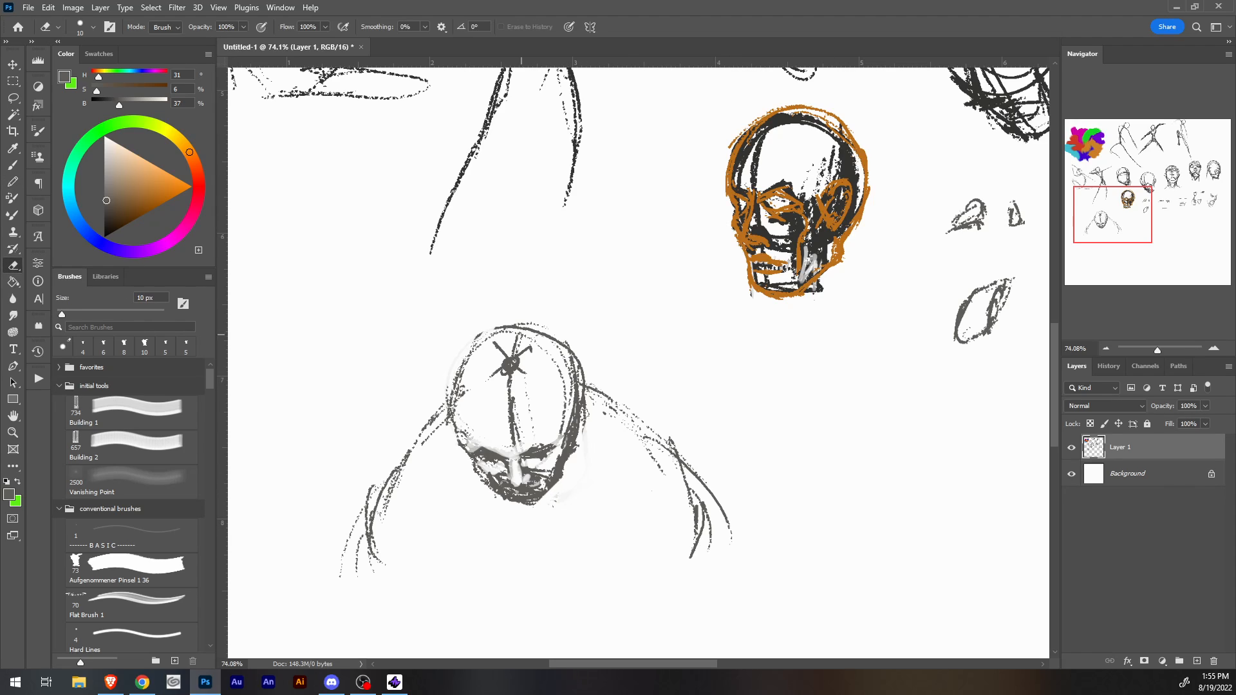
key("bracketright")
key("bracketright")
mouse_move(476, 338)
left_mouse_down()
mouse_move(508, 326)
mouse_move(568, 347)
mouse_move(504, 358)
mouse_move(518, 361)
mouse_move(507, 389)
left_mouse_up()
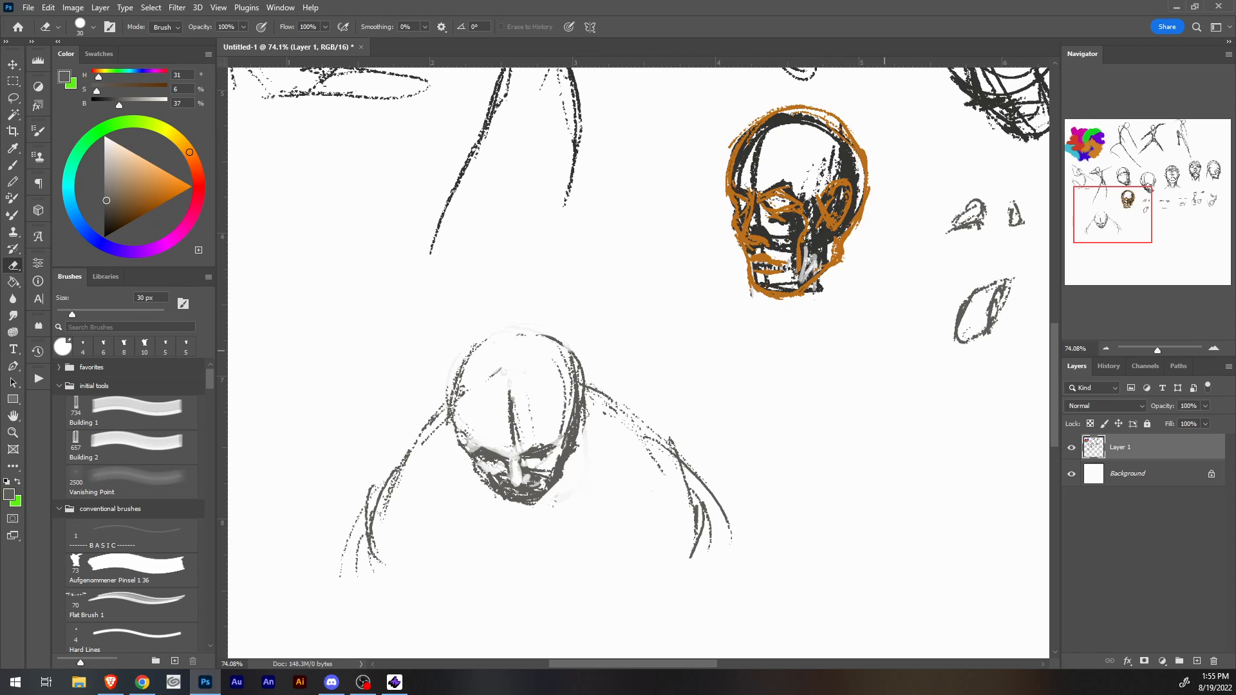
Fade the vertical forehead line and nose bridge of the downward-tilted head with the 30 px eraser.
left_click_drag(518, 447, 509, 381)
left_click_drag(577, 361, 563, 380)
mouse_move(567, 322)
left_mouse_down()
mouse_move(461, 320)
mouse_move(420, 399)
mouse_move(651, 635)
mouse_move(553, 361)
mouse_move(578, 263)
left_mouse_up()
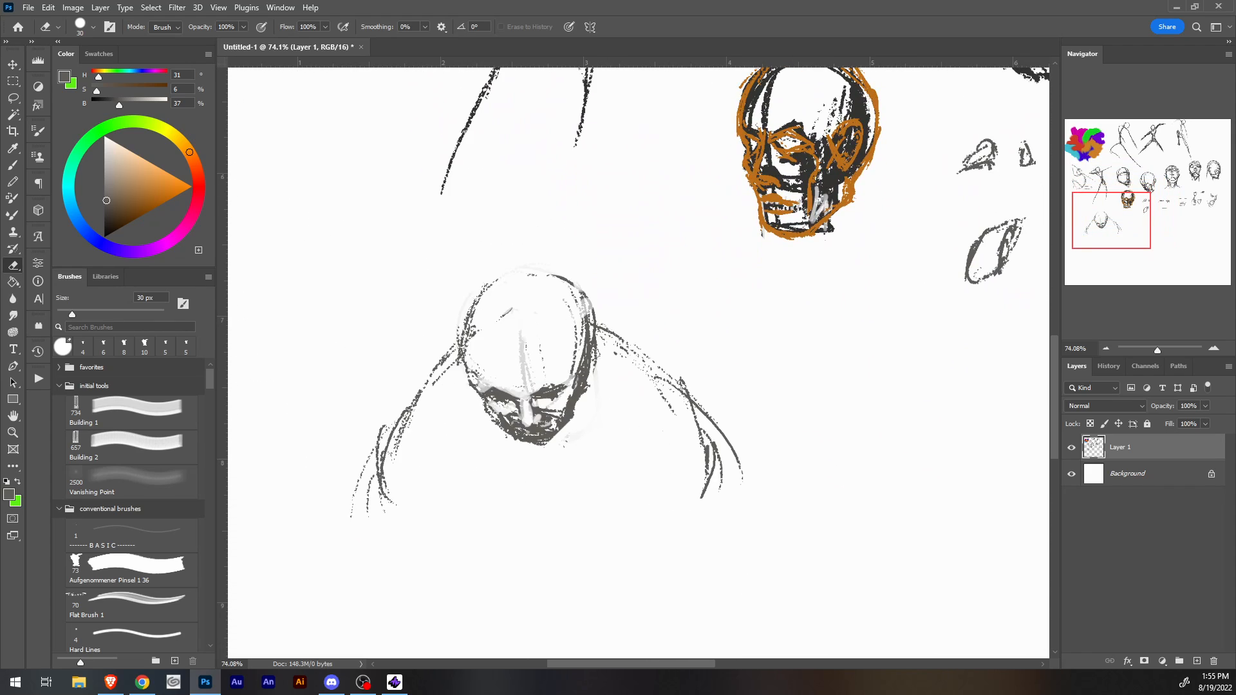
Review the earlier gesture figures, head studies, skull overlay and expression sketches across the canvas.
key("b")
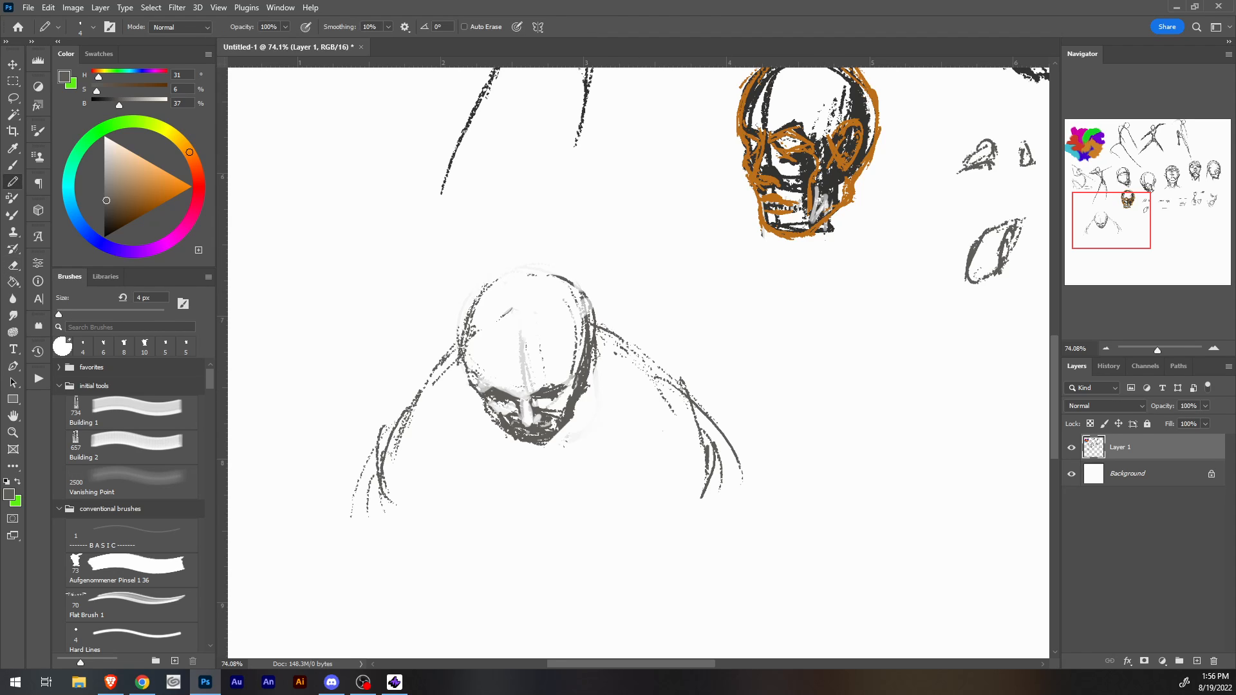
mouse_move(828, 270)
left_mouse_down()
mouse_move(442, 184)
mouse_move(669, 590)
mouse_move(901, 655)
left_mouse_up()
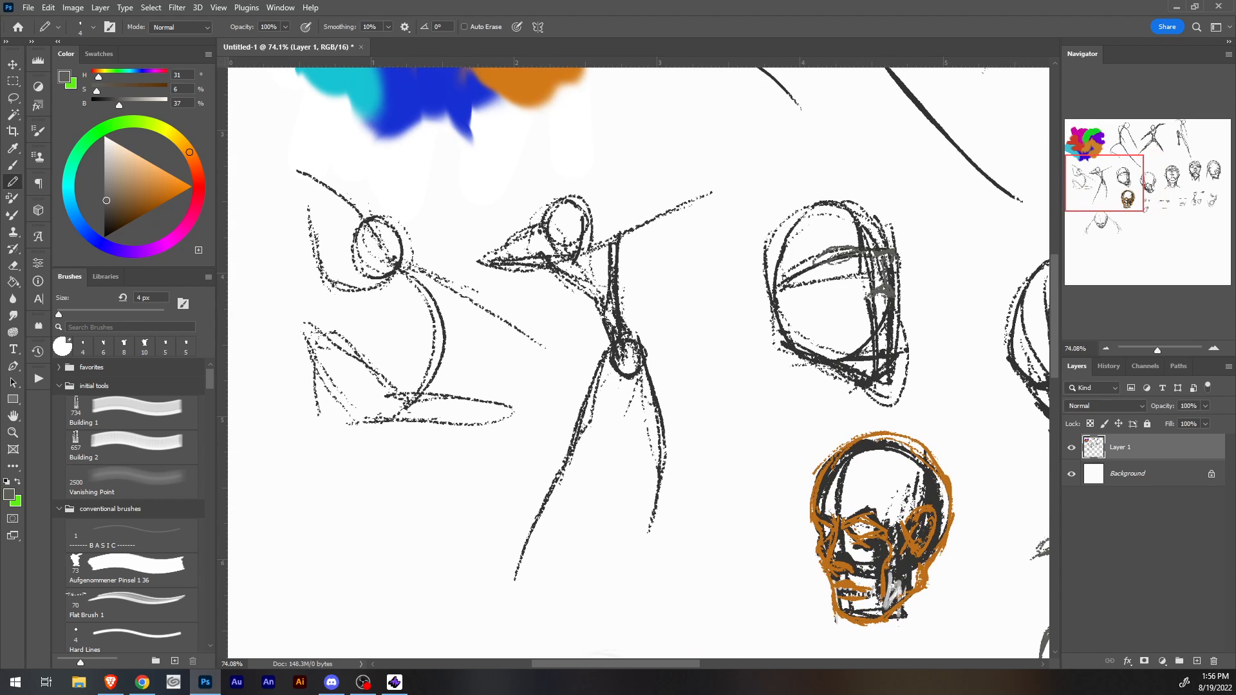
mouse_move(902, 655)
left_mouse_down()
mouse_move(675, 652)
mouse_move(851, 424)
mouse_move(735, 308)
mouse_move(496, 447)
mouse_move(582, 282)
left_mouse_up()
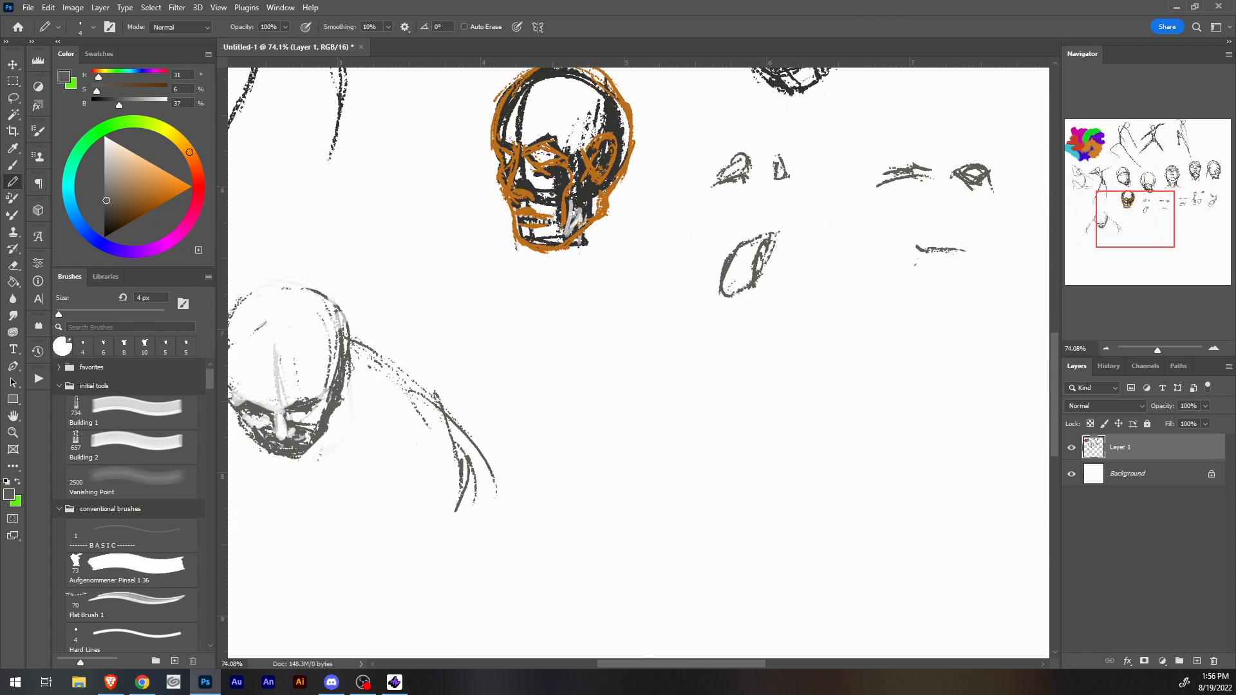
left_click_drag(560, 161, 717, 180)
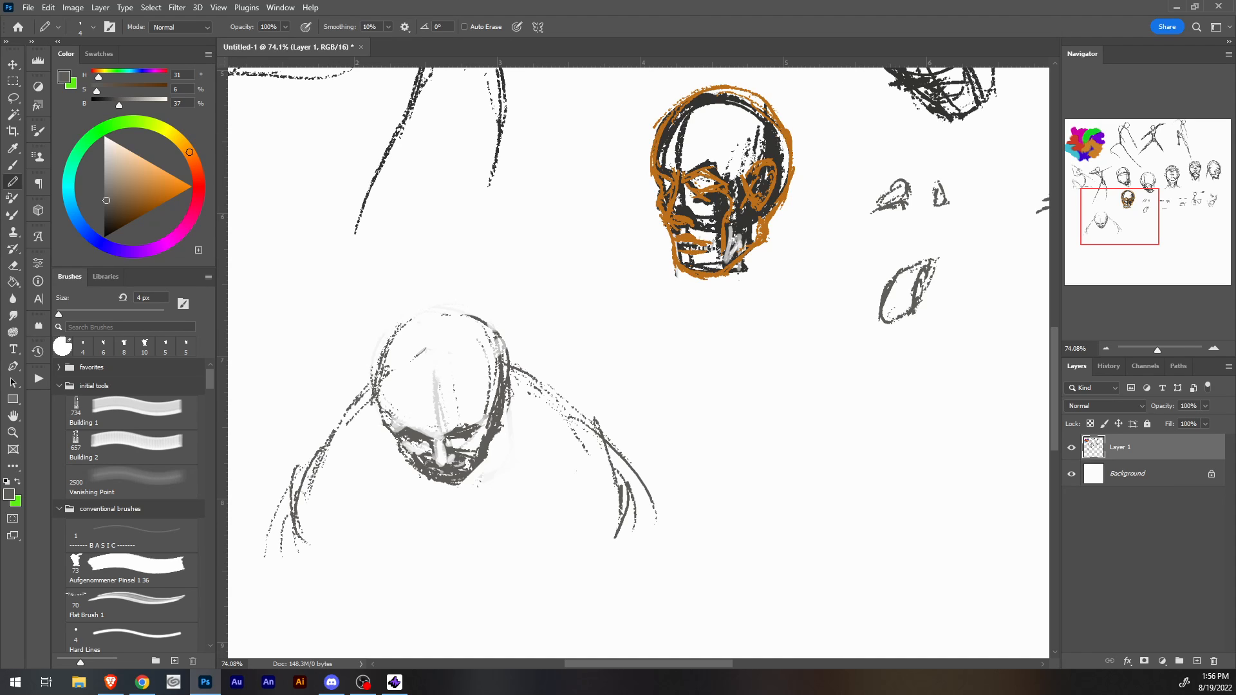
left_click_drag(717, 180, 524, 489)
left_click_drag(638, 258, 573, 584)
mouse_move(901, 322)
left_mouse_down()
mouse_move(868, 364)
mouse_move(273, 372)
mouse_move(469, 370)
mouse_move(235, 248)
left_mouse_up()
left_click_drag(321, 592, 926, 100)
left_click_drag(638, 363, 632, 244)
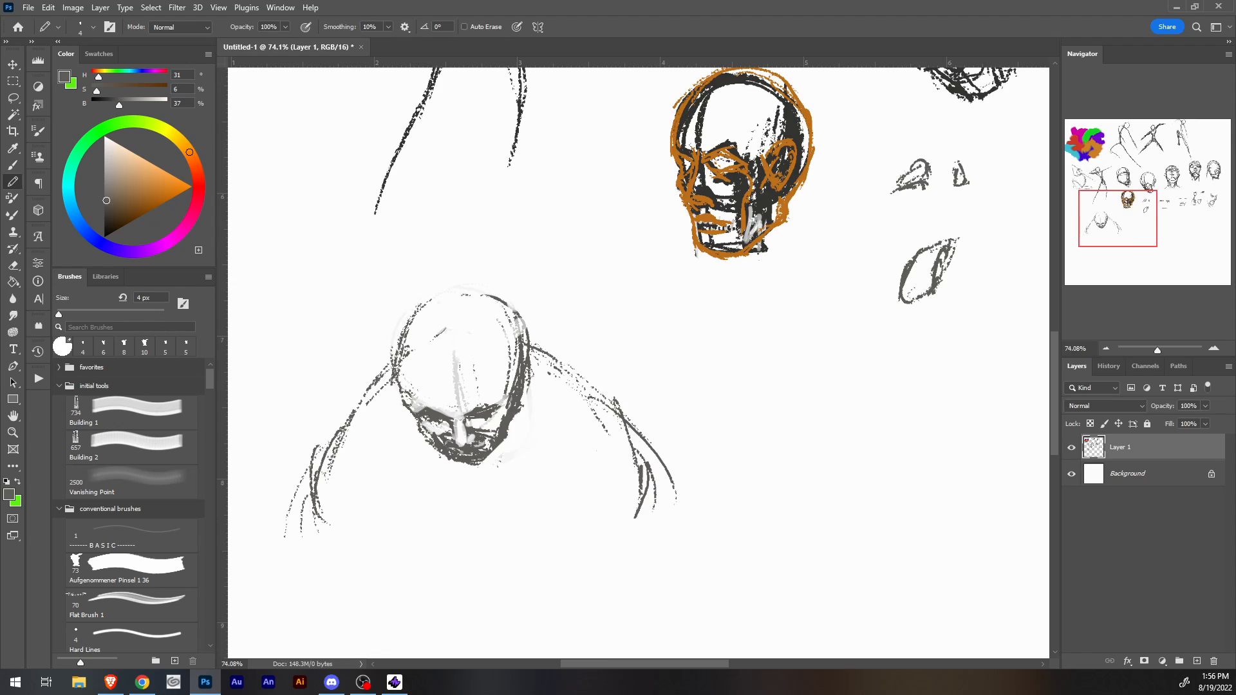
left_click_drag(772, 289, 746, 269)
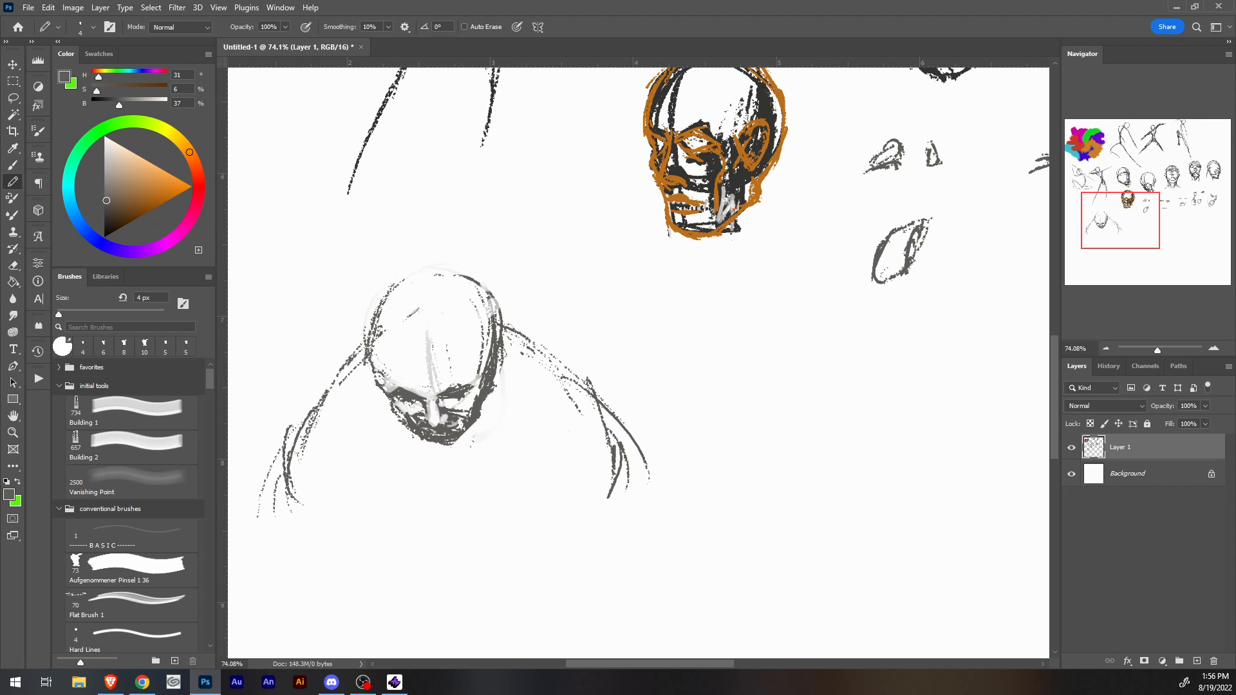
left_click_drag(638, 362, 525, 368)
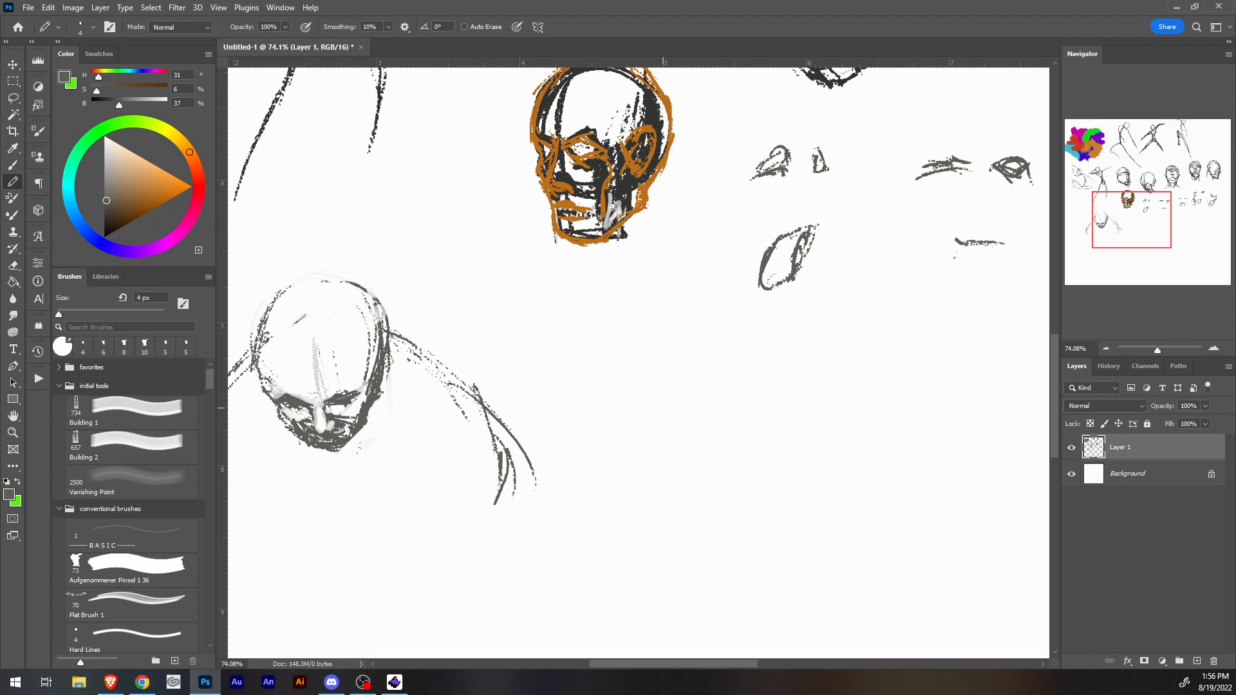
left_click_drag(901, 290, 437, 422)
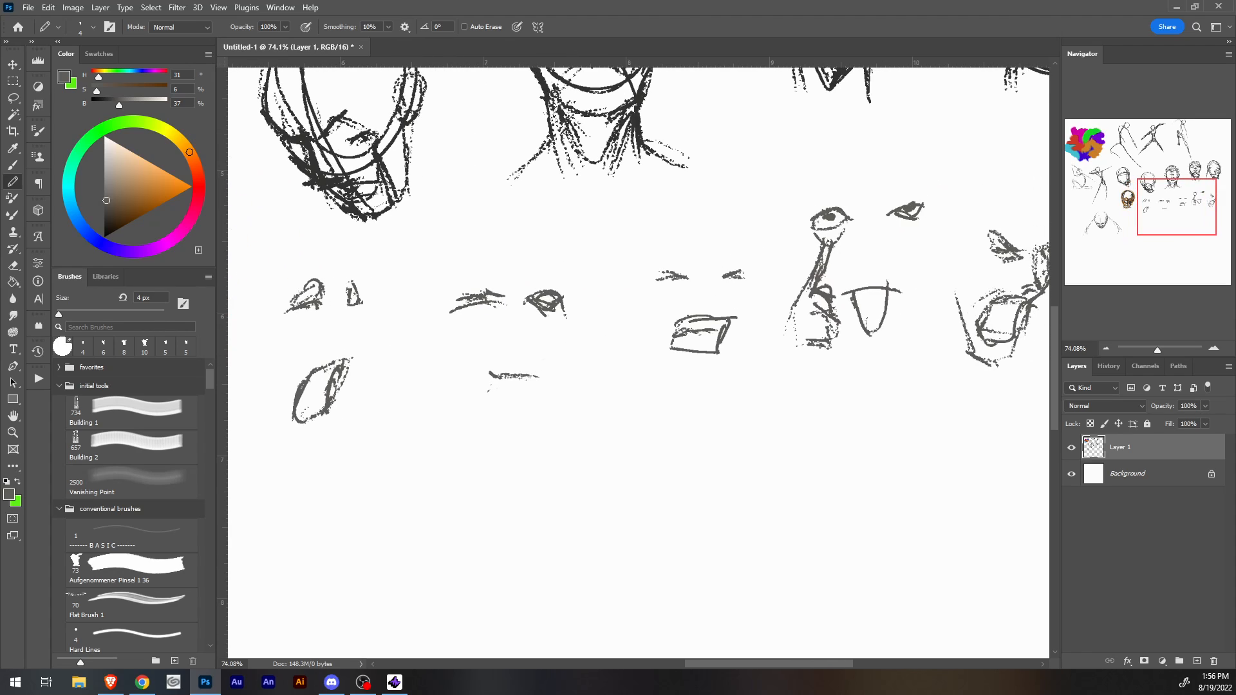
Add tooth lines to the box-shaped grimacing mouth and reinforce the cheek and jaw contour of the shouting face with the pencil.
mouse_move(684, 342)
left_mouse_down()
mouse_move(722, 343)
mouse_move(558, 378)
mouse_move(819, 336)
mouse_move(814, 309)
mouse_move(905, 267)
mouse_move(775, 288)
mouse_move(854, 255)
mouse_move(940, 295)
mouse_move(955, 281)
mouse_move(559, 307)
mouse_move(558, 348)
left_mouse_up()
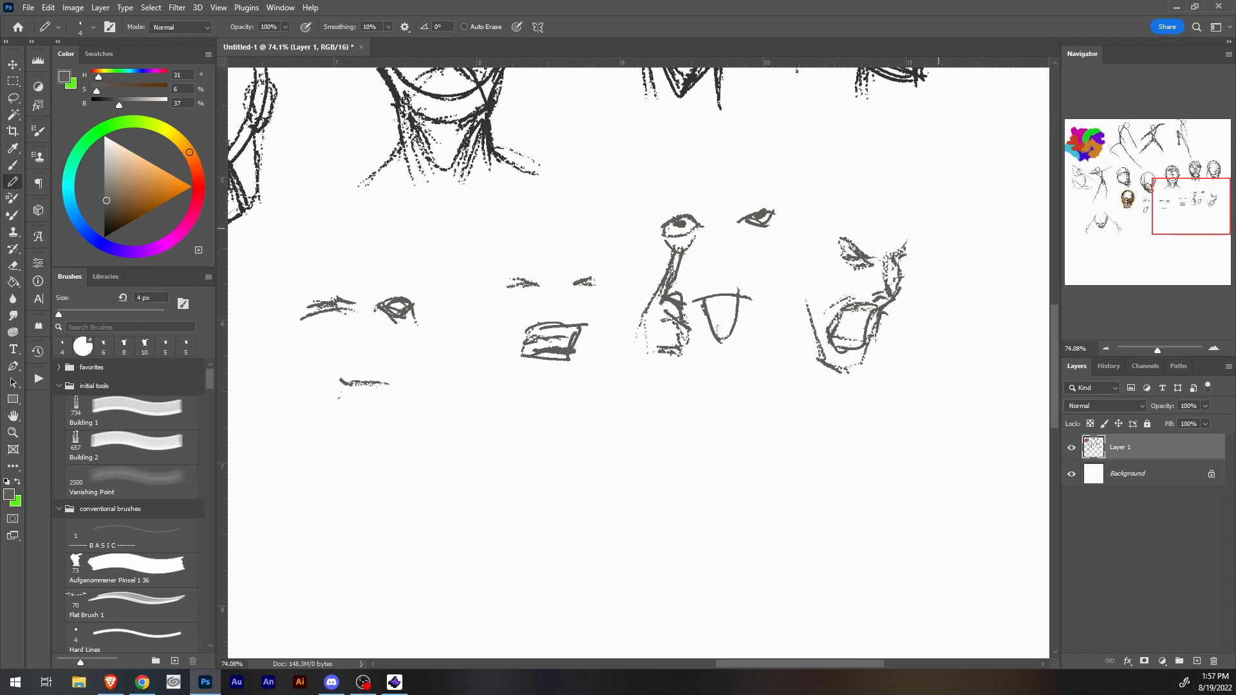
mouse_move(824, 352)
left_mouse_down()
mouse_move(789, 319)
mouse_move(790, 294)
left_mouse_up()
mouse_move(807, 340)
left_mouse_down()
mouse_move(817, 357)
mouse_move(787, 298)
left_mouse_up()
Sketch two small wedge-shaped eyes in the empty area between the downward-tilted head and the expression sketches.
scroll(637, 362, "left", 4)
mouse_move(526, 539)
left_mouse_down()
mouse_move(827, 339)
mouse_move(799, 368)
left_mouse_up()
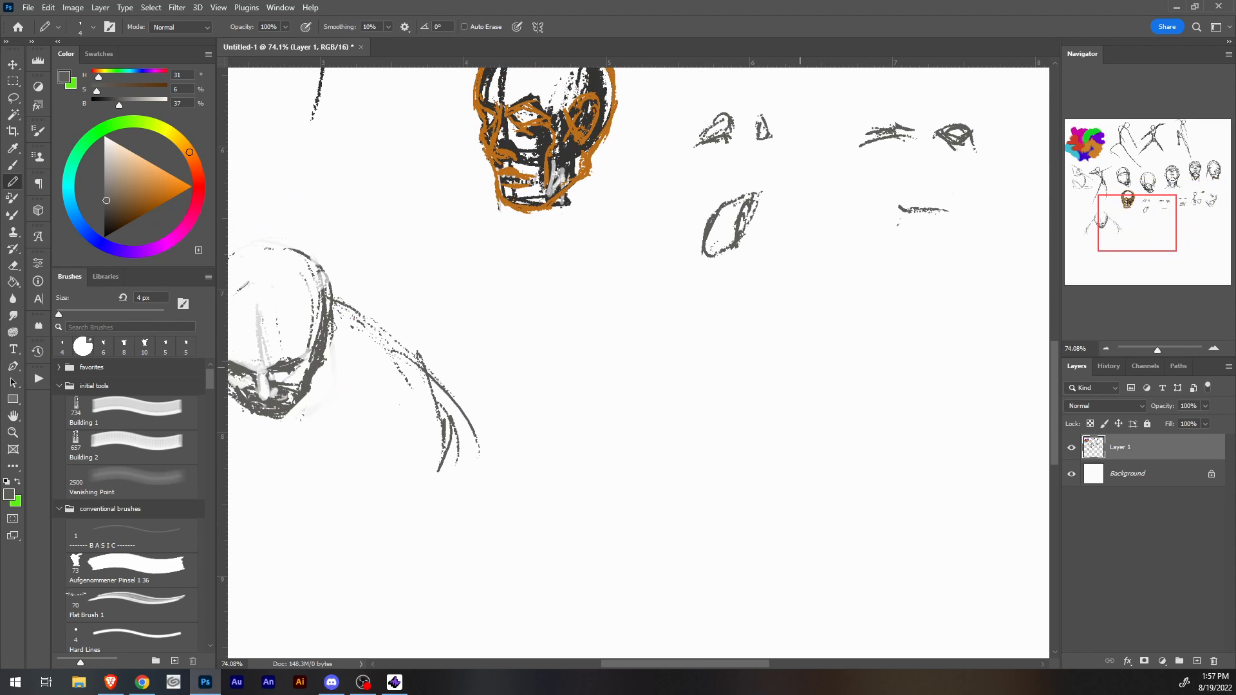
mouse_move(1006, 193)
left_mouse_down()
mouse_move(827, 498)
mouse_move(720, 358)
left_mouse_up()
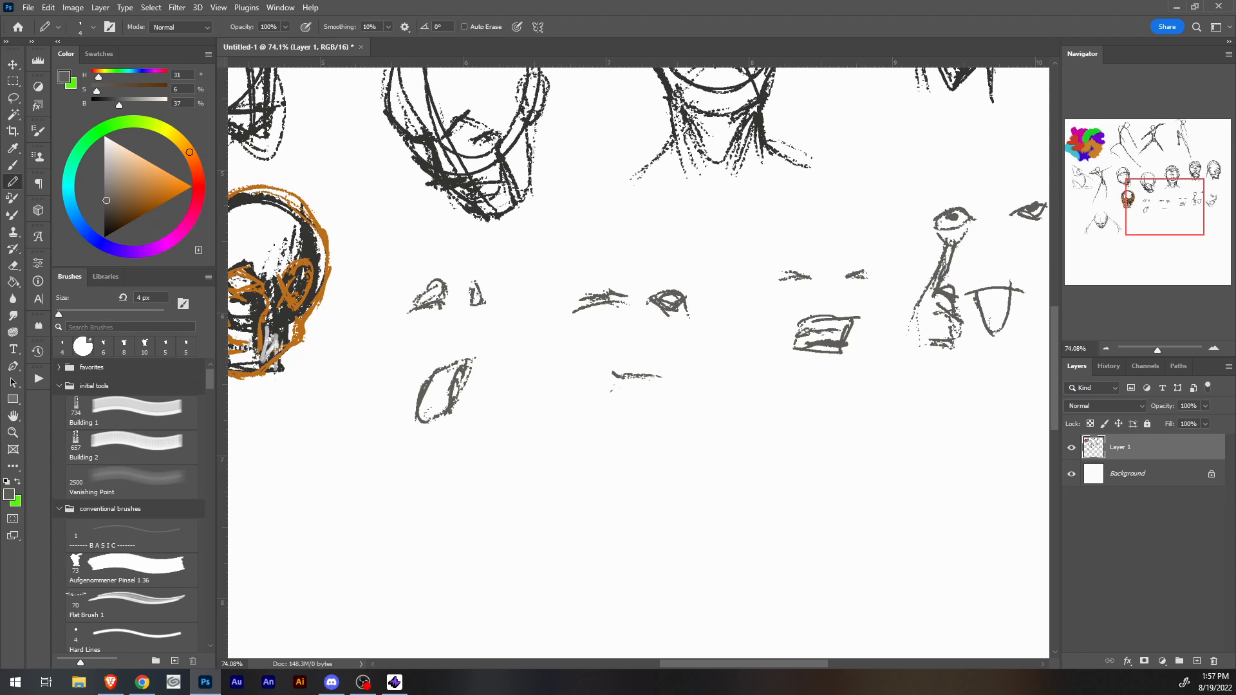
scroll(638, 361, "right", 2)
scroll(637, 360, "down", 1)
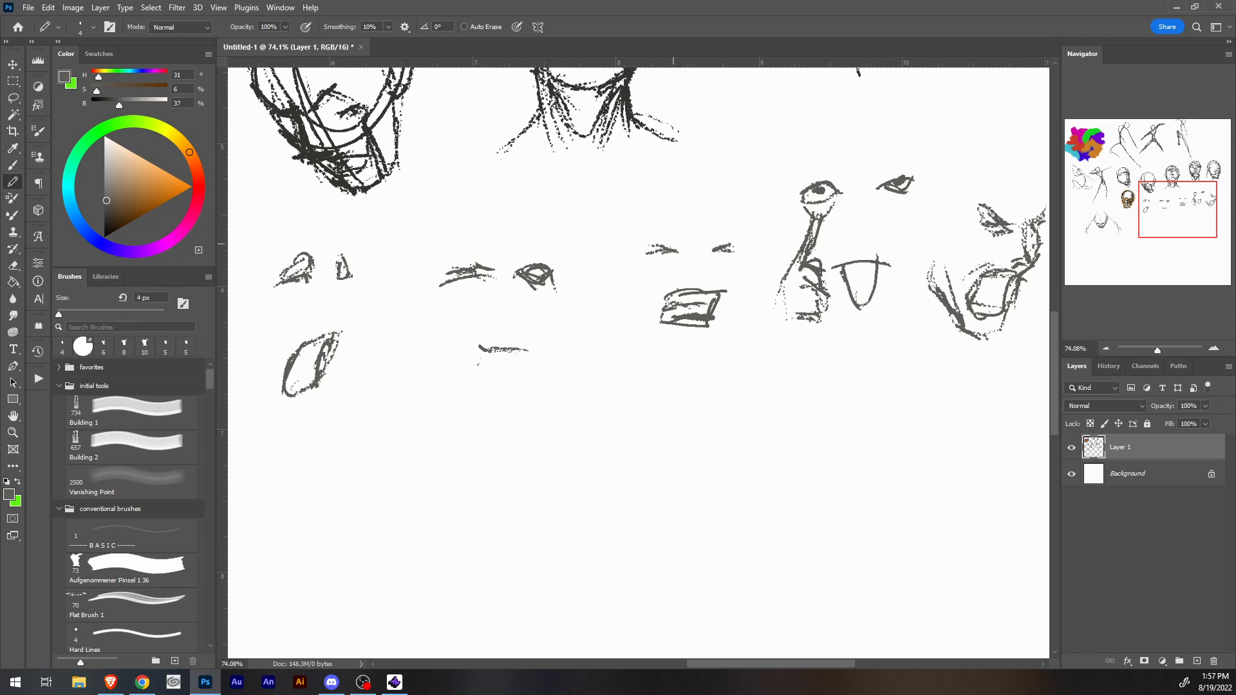
mouse_move(673, 244)
left_mouse_down()
mouse_move(683, 184)
mouse_move(534, 266)
mouse_move(560, 277)
left_mouse_up()
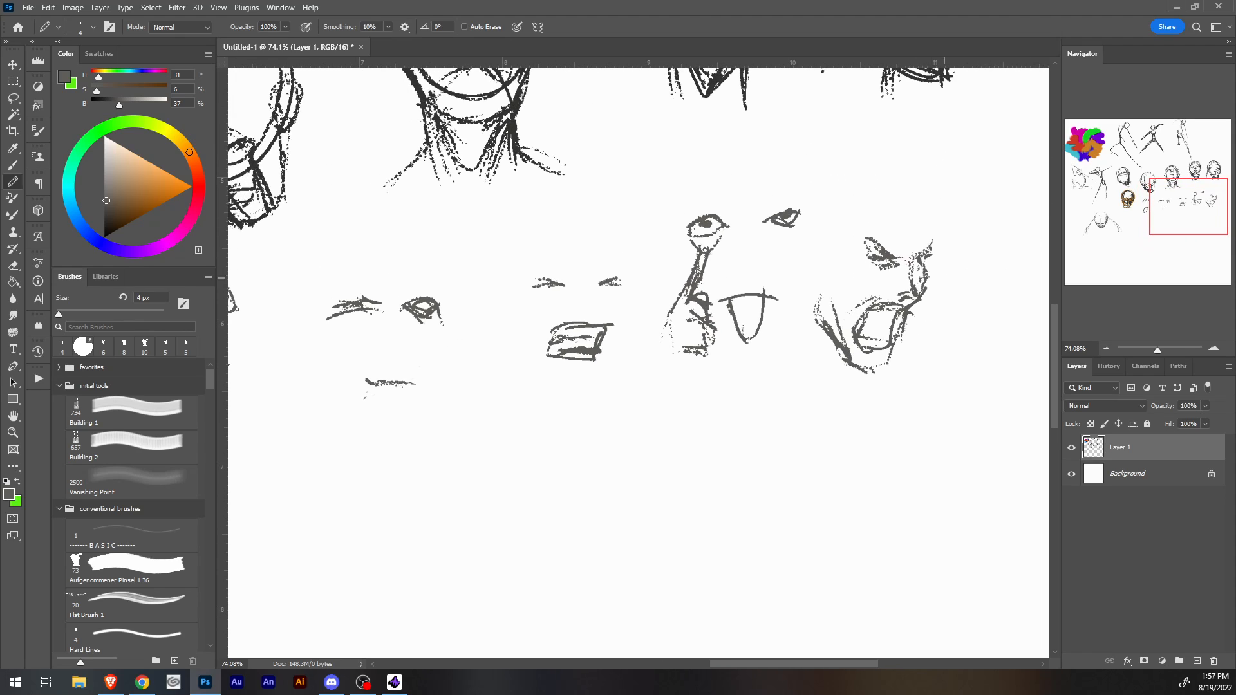
scroll(637, 361, "down", 3)
scroll(637, 361, "left", 7)
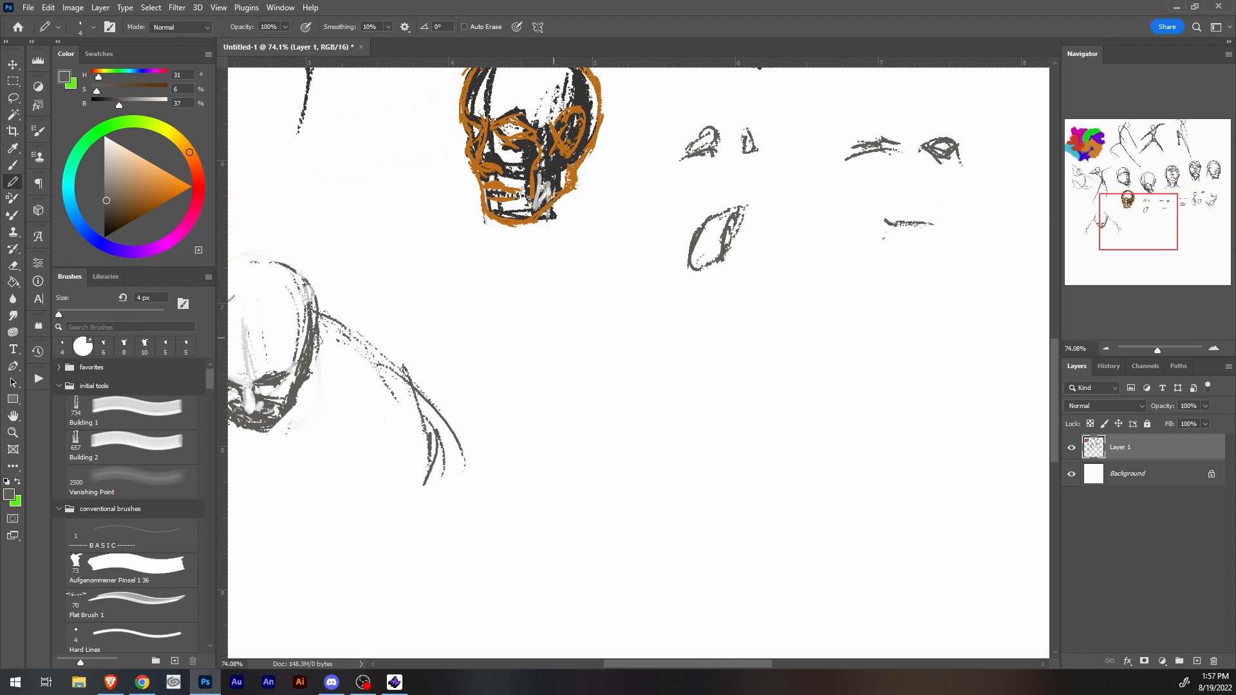
mouse_move(549, 319)
left_mouse_down()
mouse_move(586, 326)
mouse_move(574, 322)
mouse_move(583, 311)
mouse_move(590, 325)
mouse_move(562, 312)
left_mouse_up()
mouse_move(639, 333)
left_mouse_down()
mouse_move(660, 329)
mouse_move(678, 348)
mouse_move(651, 338)
left_mouse_up()
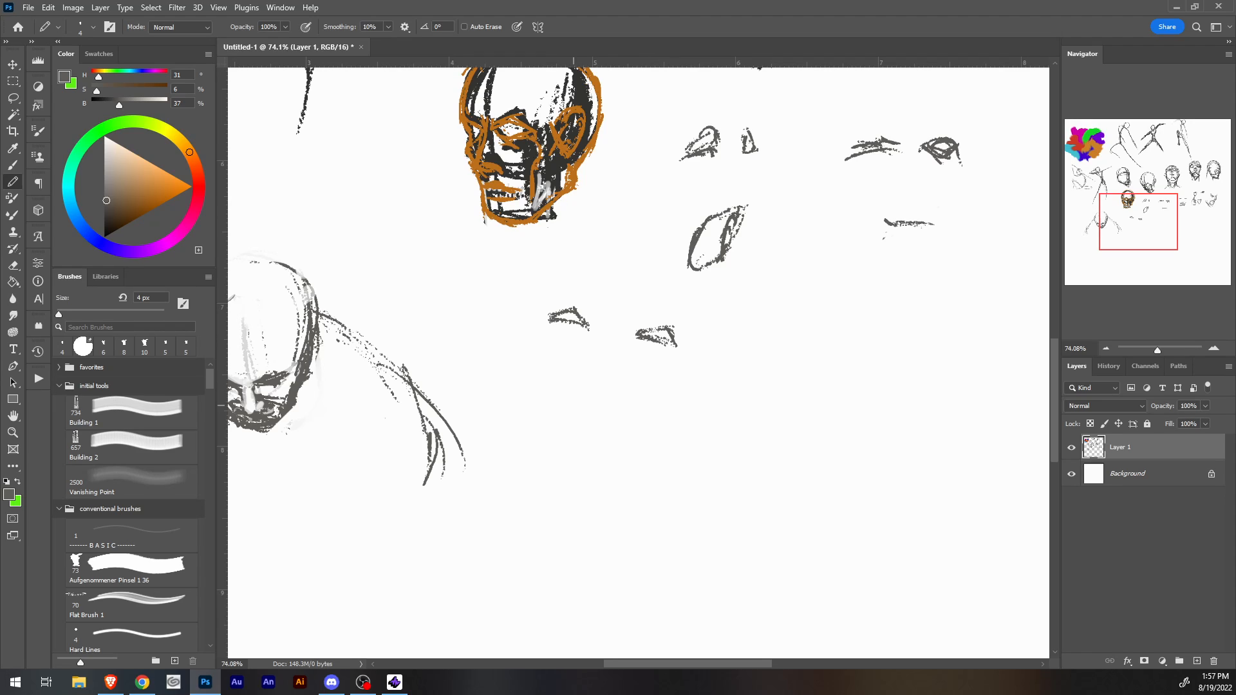
Draw the underside of the nose, two slanted lip lines and lower eye contours for the new upward-tilted face.
left_click_drag(558, 391, 624, 424)
mouse_move(599, 357)
left_mouse_down()
mouse_move(585, 362)
mouse_move(610, 373)
mouse_move(606, 358)
left_mouse_up()
mouse_move(598, 353)
left_mouse_down()
mouse_move(611, 348)
mouse_move(610, 373)
left_mouse_up()
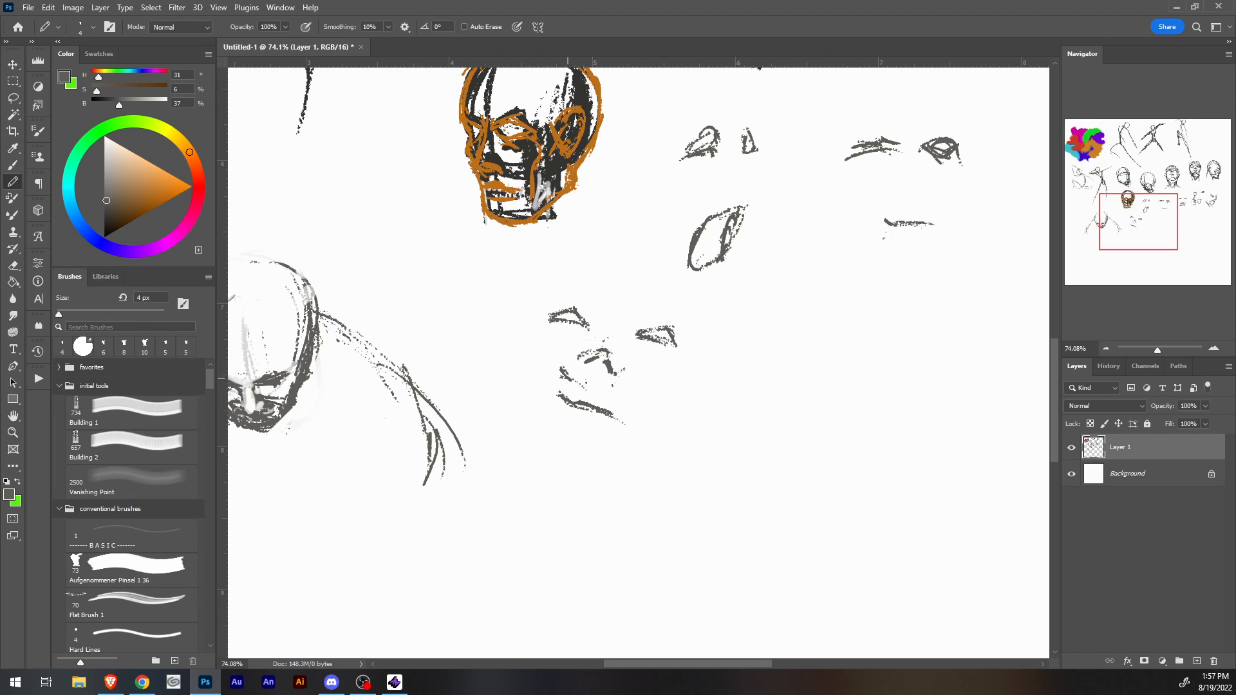
left_click_drag(561, 368, 618, 397)
mouse_move(547, 323)
left_mouse_down()
mouse_move(648, 348)
mouse_move(657, 370)
left_mouse_up()
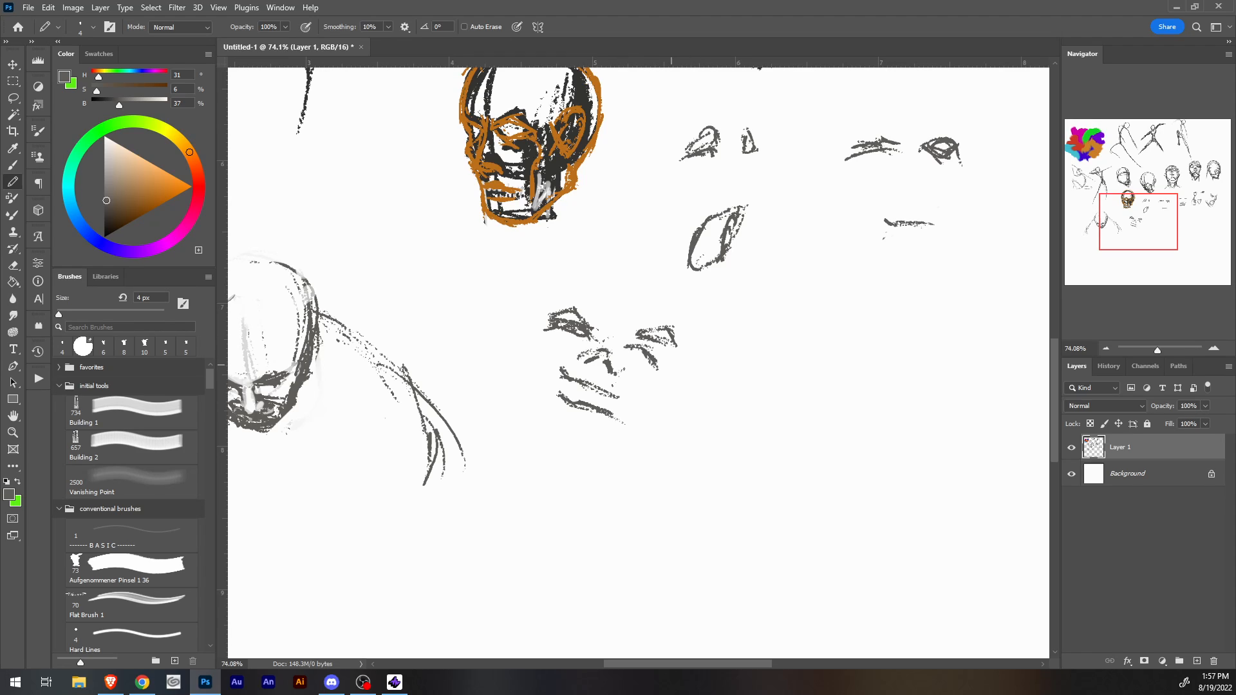
Erase the wedge-shaped eye tops and redraw both eyes as lower arched lids, linking one to the nose bridge.
key("e")
mouse_move(547, 309)
left_mouse_down()
mouse_move(598, 337)
mouse_move(651, 335)
mouse_move(641, 344)
left_mouse_up()
key("b")
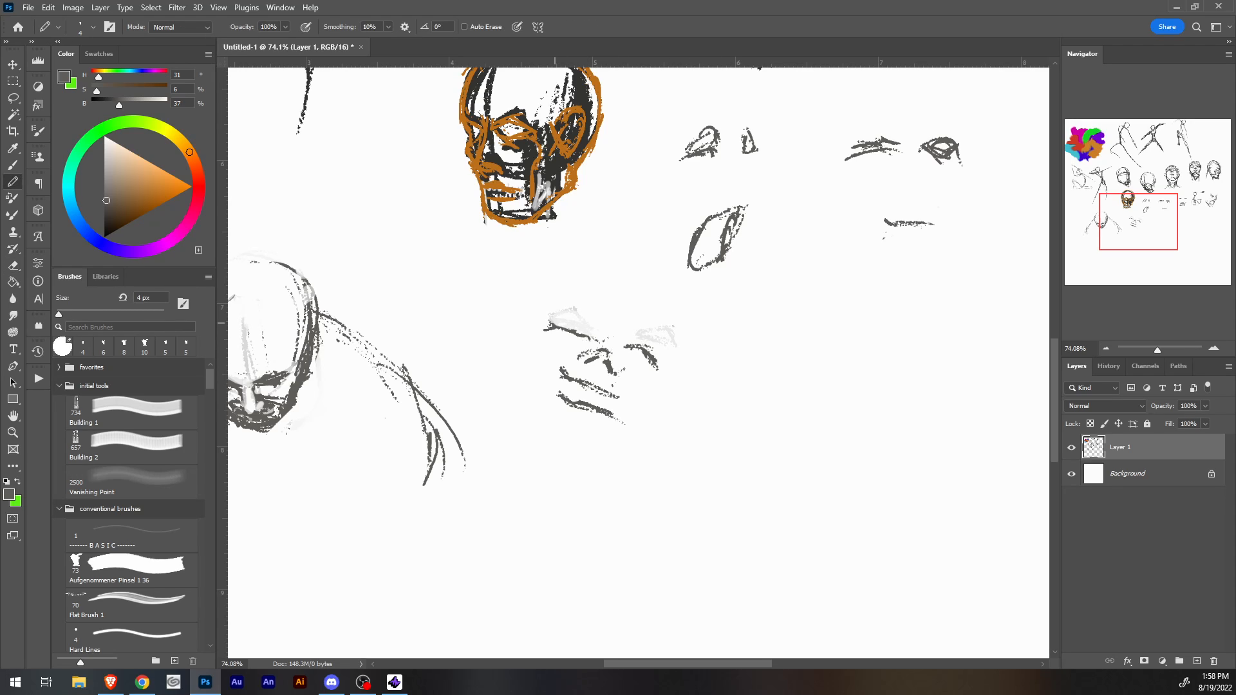
left_click_drag(551, 325, 653, 339)
left_click_drag(648, 339, 661, 358)
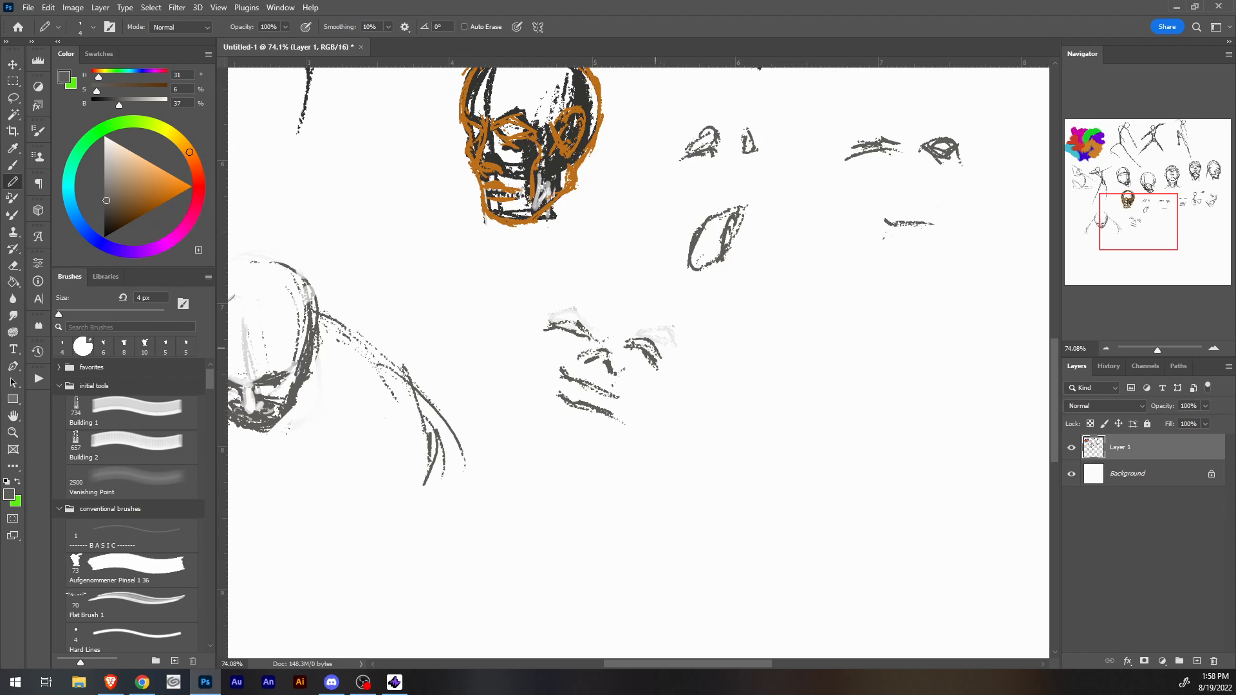
mouse_move(549, 331)
left_mouse_down()
mouse_move(579, 327)
mouse_move(595, 347)
mouse_move(578, 358)
mouse_move(615, 353)
left_mouse_up()
Draw the curved underside of the jaw and the far cheek contour, and darken the nose and upper lip.
left_click_drag(559, 394, 519, 414)
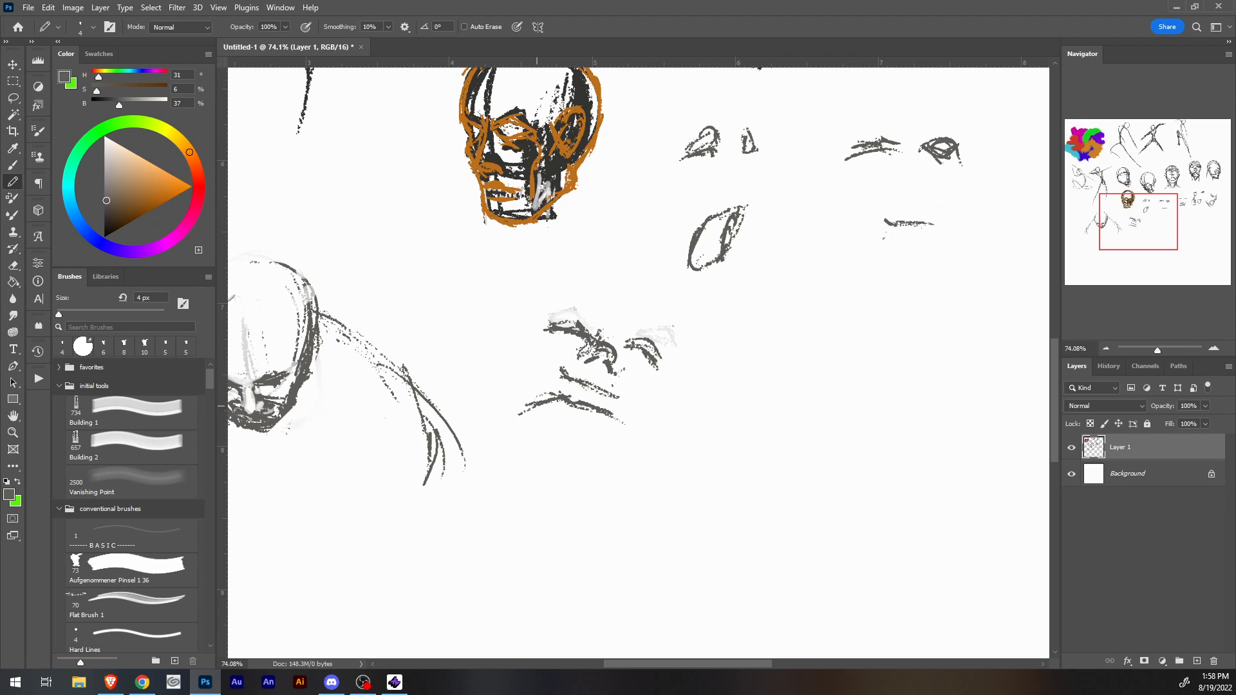
left_click_drag(605, 411, 614, 445)
mouse_move(582, 380)
left_mouse_down()
mouse_move(617, 391)
mouse_move(569, 369)
mouse_move(572, 385)
mouse_move(570, 370)
mouse_move(607, 373)
left_mouse_up()
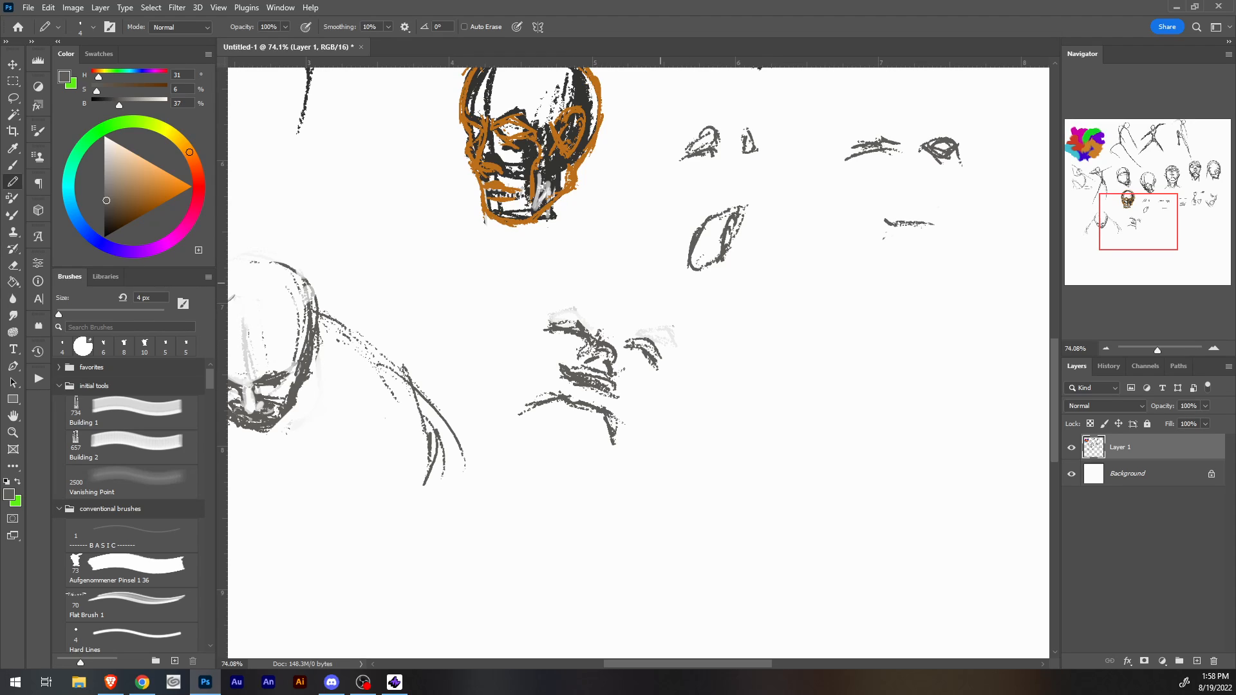
mouse_move(663, 379)
left_mouse_down()
mouse_move(645, 397)
mouse_move(643, 353)
mouse_move(621, 444)
left_mouse_up()
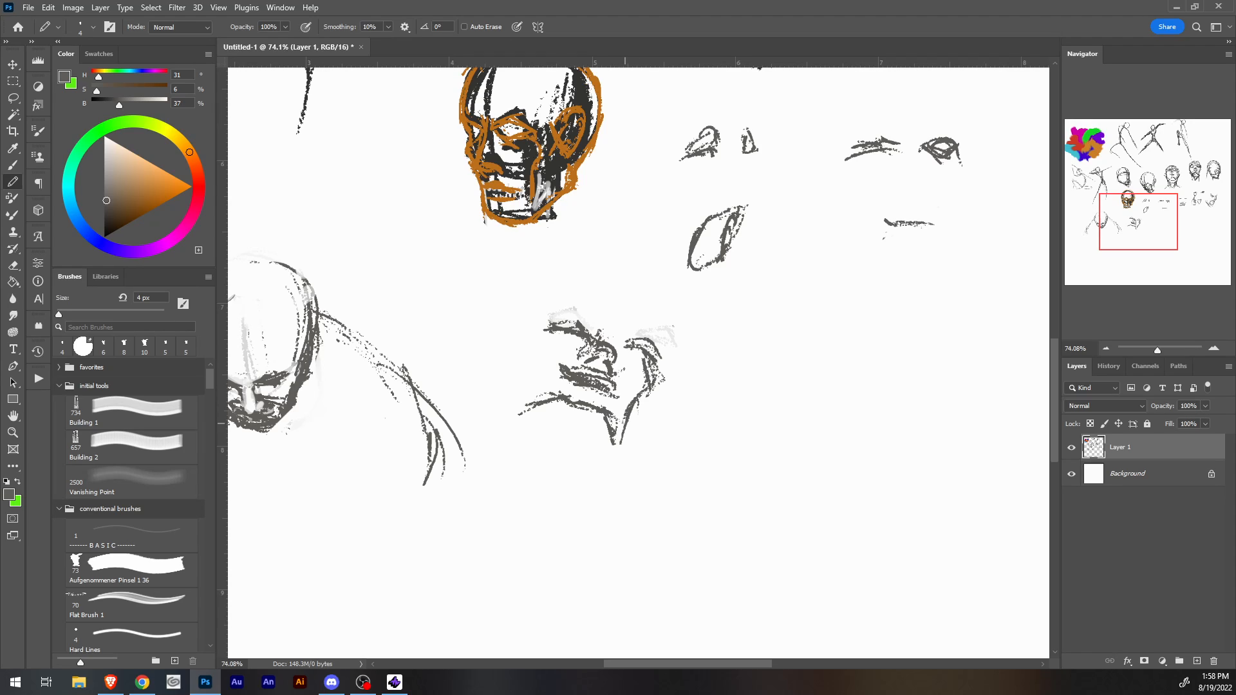
Draw the near cheek and side of the head, and extend two long vertical neck lines below the jaw.
mouse_move(534, 332)
left_mouse_down()
mouse_move(545, 352)
mouse_move(529, 399)
left_mouse_up()
left_click_drag(550, 353, 508, 450)
left_click_drag(519, 420, 520, 502)
left_click_drag(613, 436, 611, 508)
left_click_drag(517, 367, 522, 423)
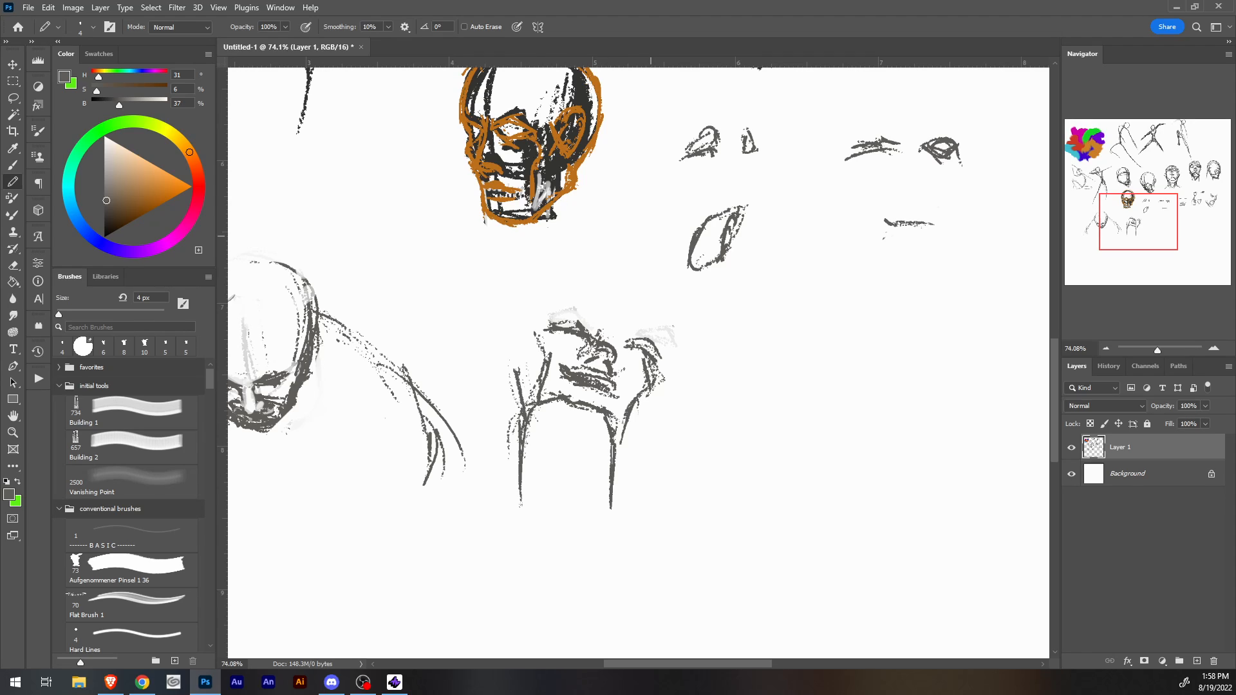
Arc layered cranium strokes over the upward-tilted face and strengthen the brow and far temple.
mouse_move(523, 341)
left_mouse_down()
mouse_move(516, 368)
mouse_move(527, 317)
mouse_move(550, 291)
mouse_move(656, 308)
left_mouse_up()
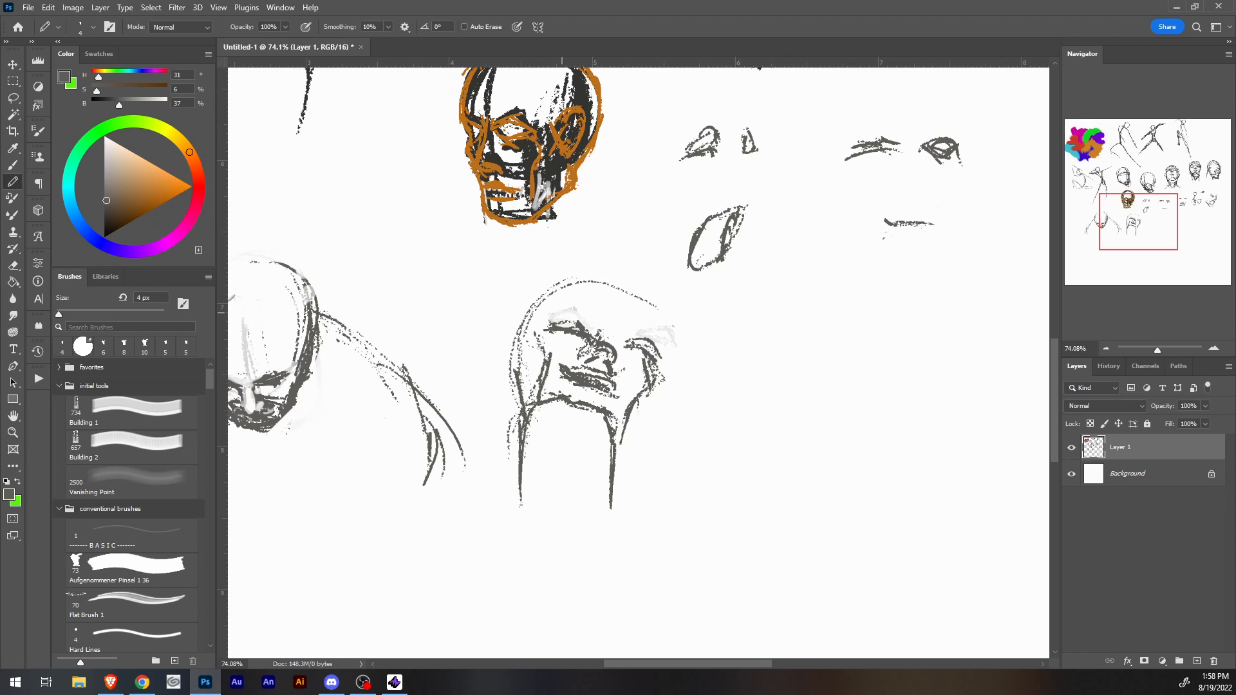
left_click_drag(540, 315, 628, 289)
left_click_drag(513, 336, 644, 307)
mouse_move(544, 318)
left_mouse_down()
mouse_move(642, 301)
mouse_move(656, 346)
left_mouse_up()
left_click_drag(618, 299, 662, 357)
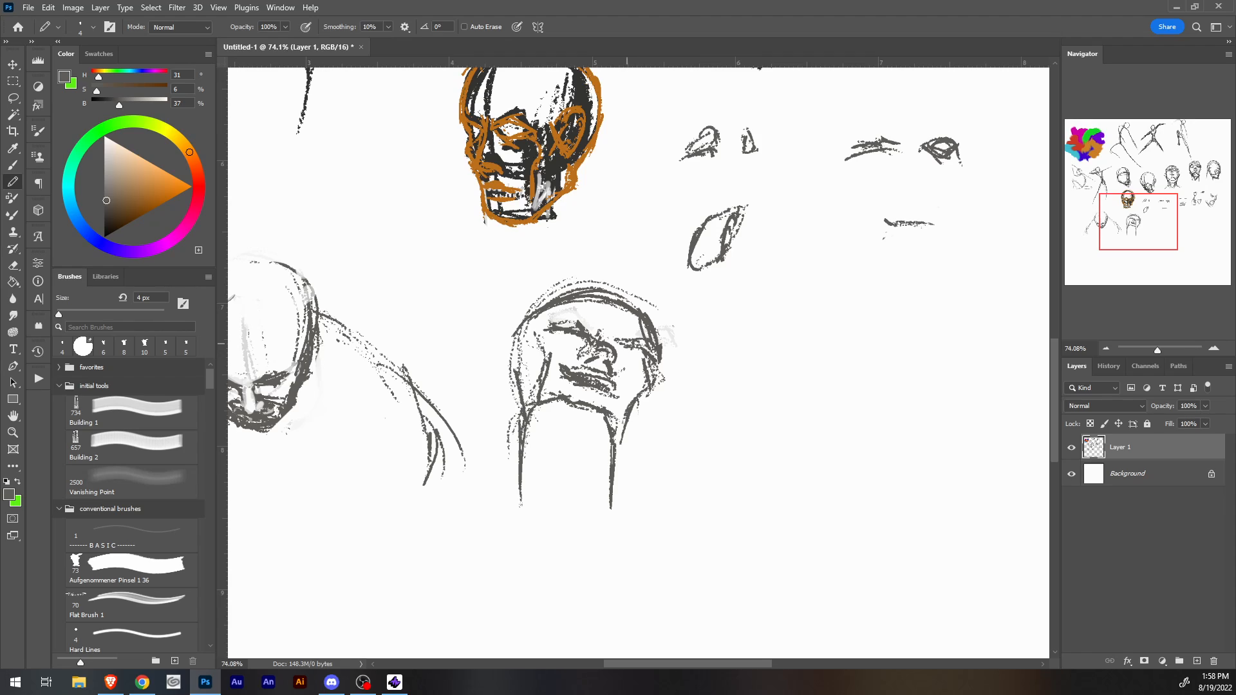
Erase the layered cranium arc and excess strokes along both temples with the 30 px eraser.
key("e")
mouse_move(644, 315)
left_mouse_down()
mouse_move(651, 349)
mouse_move(666, 347)
mouse_move(663, 379)
left_mouse_up()
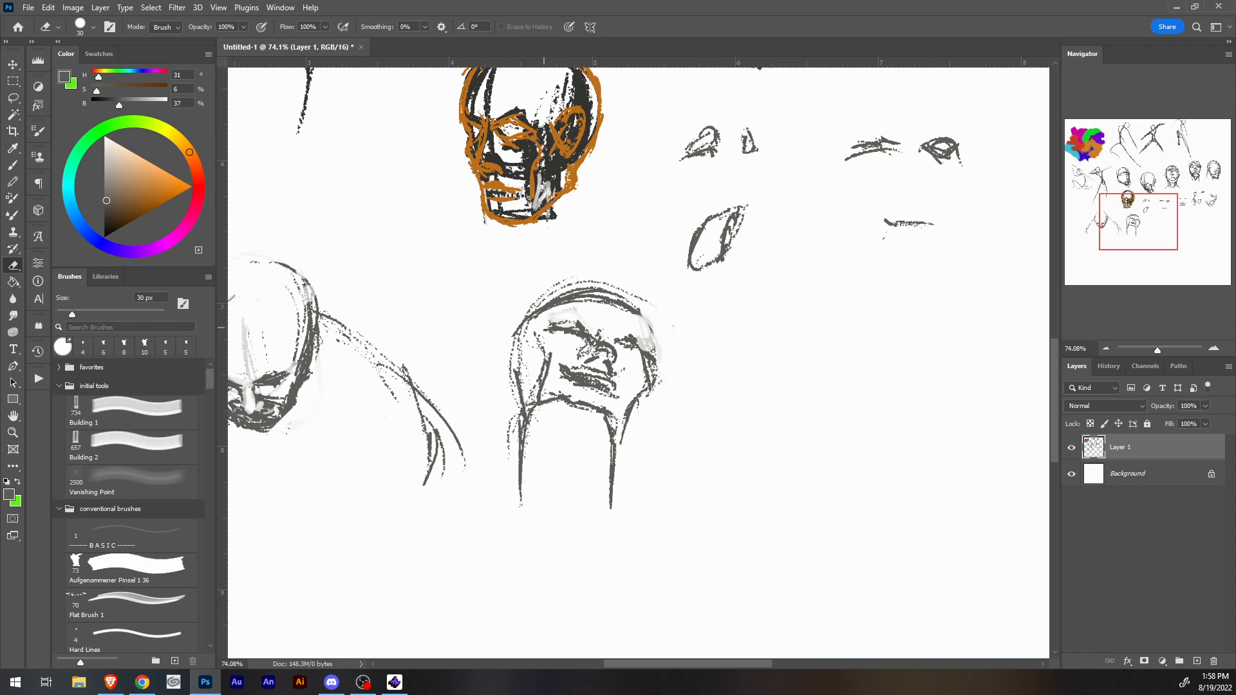
left_click_drag(529, 322, 518, 356)
mouse_move(573, 286)
left_mouse_down()
mouse_move(527, 318)
mouse_move(632, 292)
mouse_move(649, 302)
left_mouse_up()
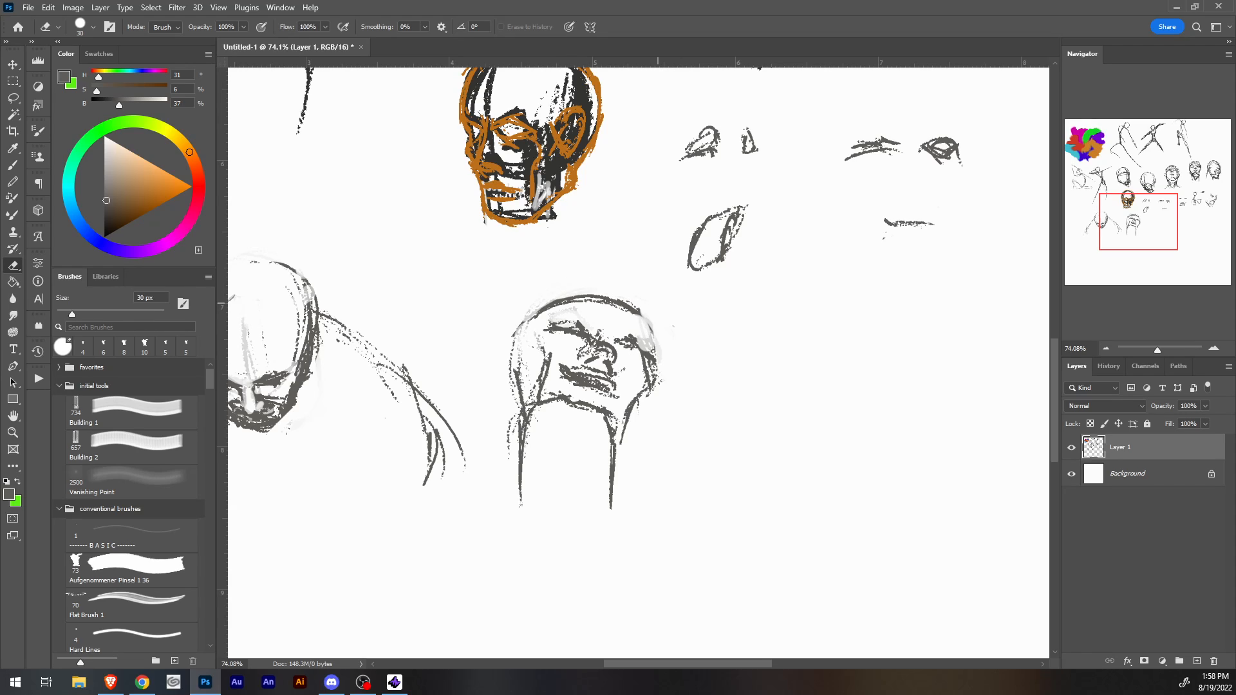
left_click_drag(531, 310, 514, 390)
mouse_move(534, 317)
left_mouse_down()
mouse_move(595, 296)
mouse_move(632, 299)
mouse_move(650, 321)
left_mouse_up()
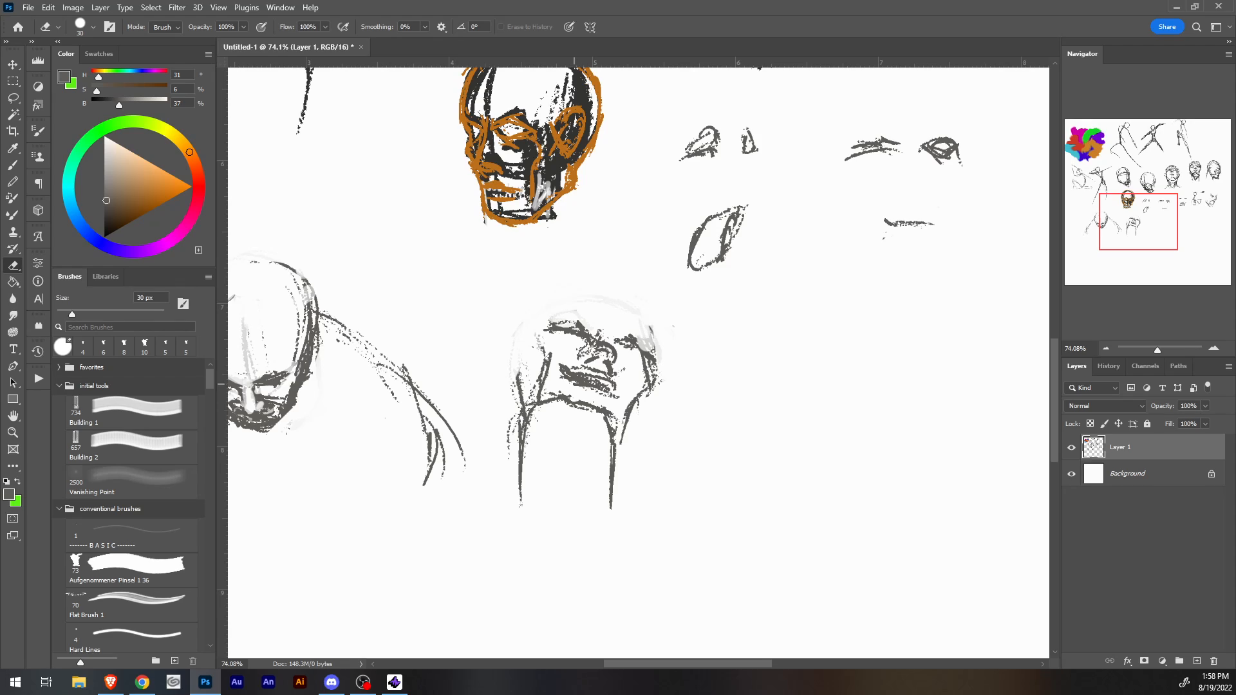
Redraw the cranium arc and far temple with the 4 px pencil, and fill the mouth with dark strokes.
key("b")
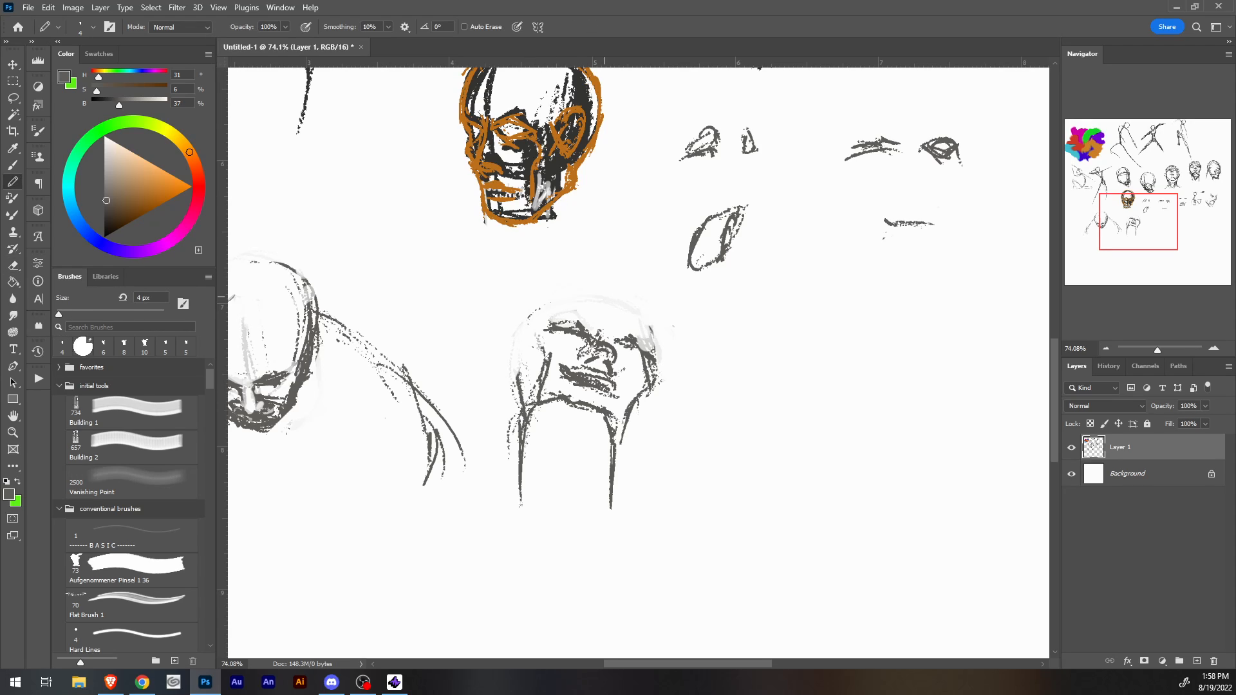
mouse_move(533, 323)
left_mouse_down()
mouse_move(546, 308)
mouse_move(627, 298)
mouse_move(651, 335)
mouse_move(642, 320)
left_mouse_up()
mouse_move(650, 331)
left_mouse_down()
mouse_move(655, 349)
mouse_move(650, 326)
left_mouse_up()
left_click_drag(650, 336, 659, 354)
left_click_drag(578, 370, 606, 384)
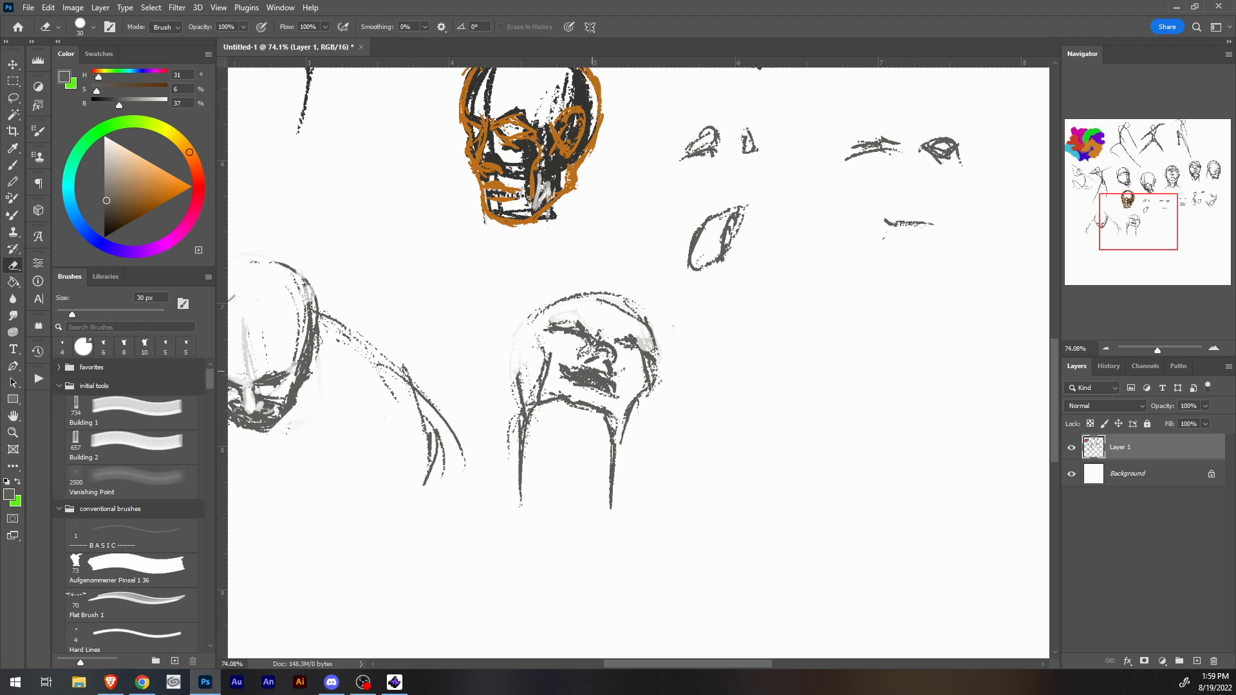
Carve the lower lip out of the dark mouth with the eraser, reducing it to 7 px for finer highlights.
key("e")
left_click_drag(570, 381, 614, 395)
key("bracketleft")
key("bracketleft")
key("bracketleft")
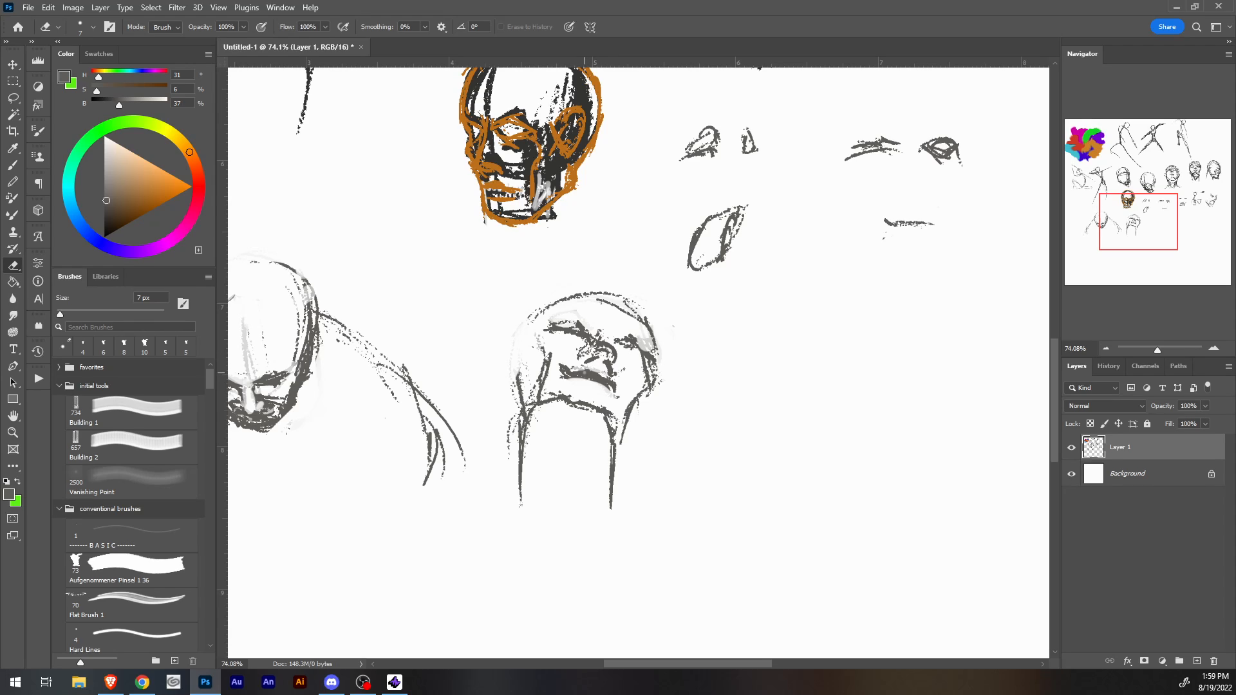
left_click_drag(584, 372, 609, 389)
Draw sloping trapezius lines from both sides of the neck and extend them into curved shoulders with the pencil.
mouse_move(623, 459)
left_mouse_down()
mouse_move(618, 479)
mouse_move(504, 493)
mouse_move(529, 557)
left_mouse_up()
key("b")
left_click_drag(397, 507, 349, 568)
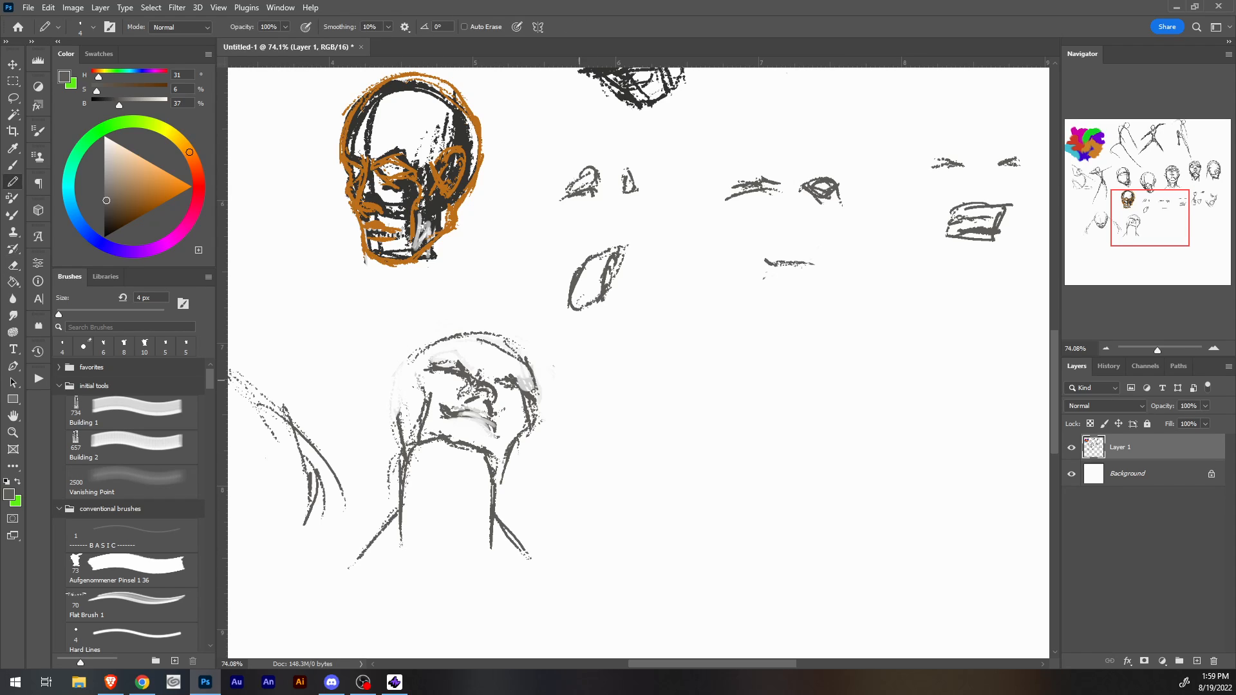
mouse_move(399, 530)
left_mouse_down()
mouse_move(295, 587)
mouse_move(285, 616)
left_mouse_up()
left_click_drag(529, 558, 560, 573)
mouse_move(492, 545)
left_mouse_down()
mouse_move(579, 579)
mouse_move(604, 608)
left_mouse_up()
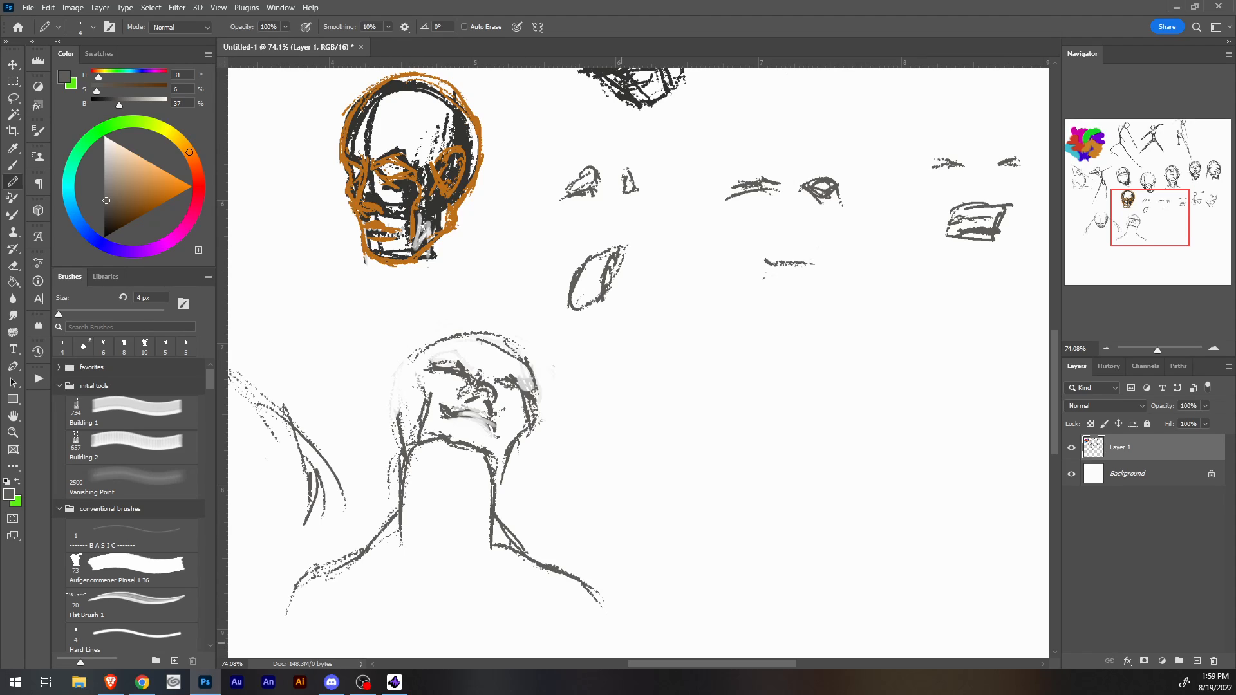
Draw a dark ear low on the near side of the upward-tilted head and add inner cheek contours on both sides.
mouse_move(405, 370)
left_mouse_down()
mouse_move(390, 398)
mouse_move(406, 412)
mouse_move(400, 388)
mouse_move(385, 400)
left_mouse_up()
left_click_drag(397, 376, 386, 385)
left_click_drag(518, 408, 508, 447)
left_click_drag(419, 382, 431, 392)
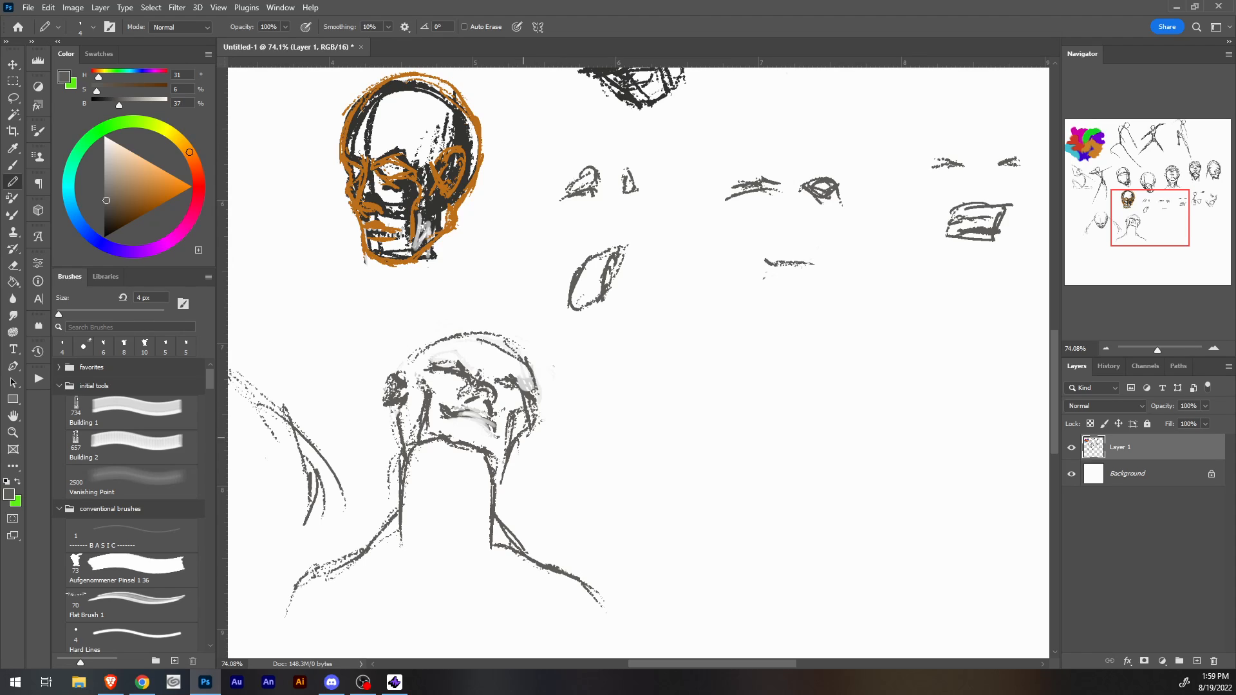
Reinforce the cranium arc of the upward-tilted head with repeated pencil strokes, building a thicker double contour over the top.
mouse_move(436, 346)
left_mouse_down()
mouse_move(515, 335)
mouse_move(531, 381)
left_mouse_up()
left_click_drag(490, 335, 532, 395)
left_click_drag(442, 331, 477, 341)
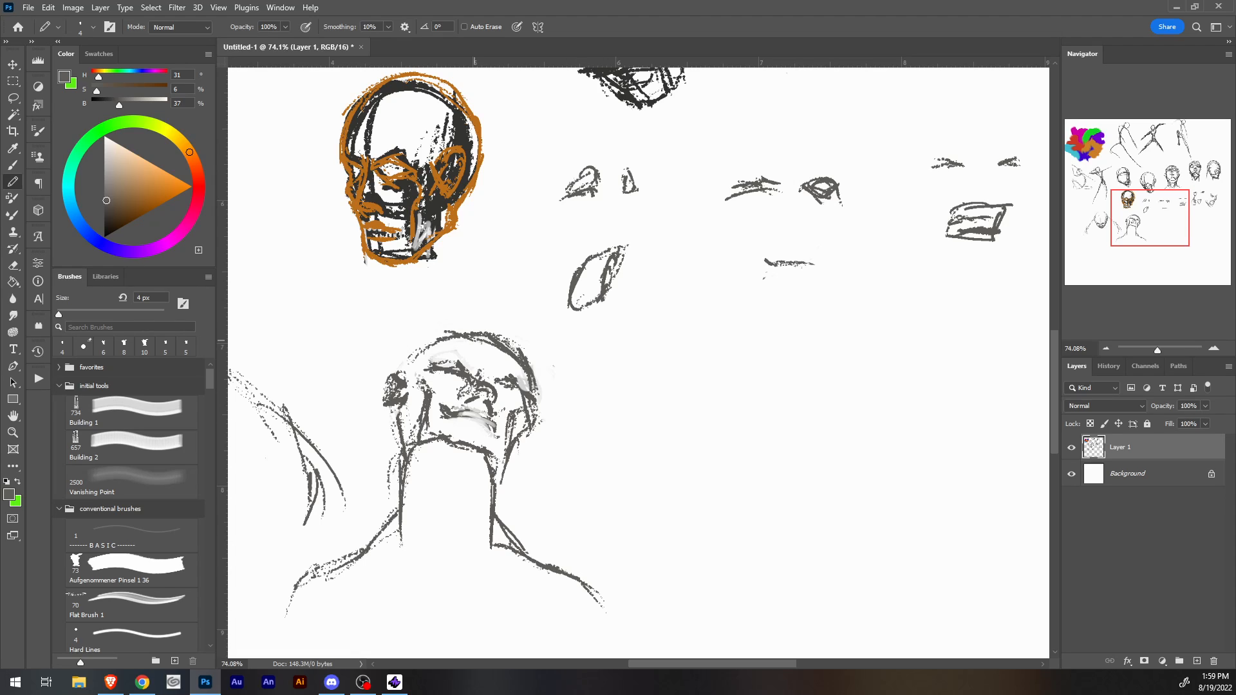
mouse_move(412, 367)
left_mouse_down()
mouse_move(453, 328)
mouse_move(431, 343)
left_mouse_up()
left_click_drag(456, 333, 495, 329)
mouse_move(495, 334)
left_mouse_down()
mouse_move(511, 351)
mouse_move(482, 327)
left_mouse_up()
left_click_drag(507, 342, 519, 353)
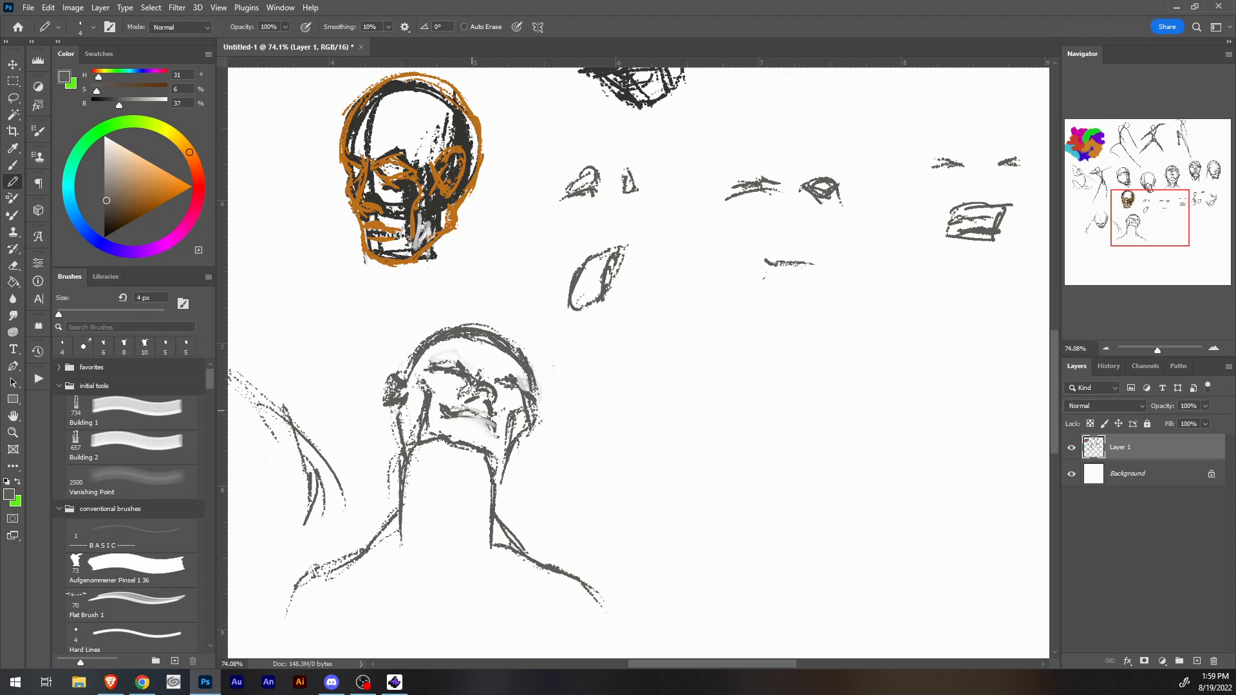
Redraw the mouth and chin area with darker strokes and build up the far ear and cheek edge of the upward-tilted head.
left_click_drag(472, 411, 494, 439)
mouse_move(523, 396)
left_mouse_down()
mouse_move(502, 464)
mouse_move(511, 458)
left_mouse_up()
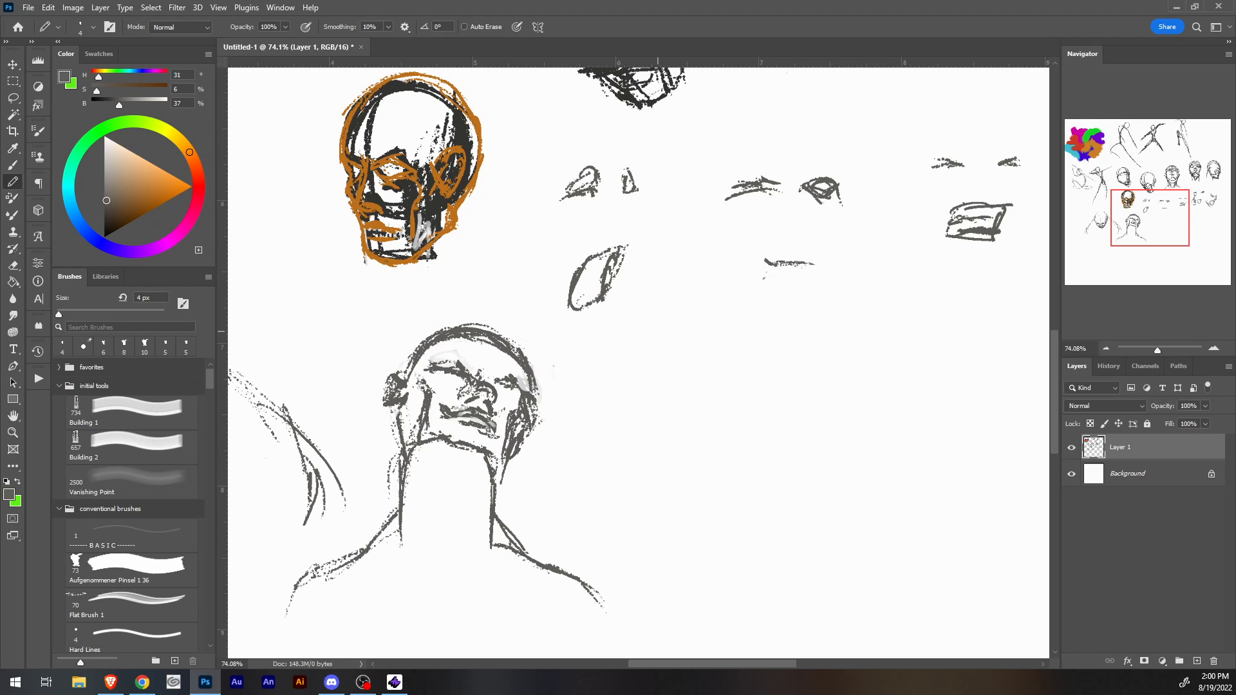
left_click_drag(526, 401, 520, 374)
Draw neck muscle lines down both sides of the upward-tilted head's neck, with V-shaped contours under the chin and at the throat.
mouse_move(526, 386)
left_mouse_down()
mouse_move(559, 367)
mouse_move(613, 373)
left_mouse_up()
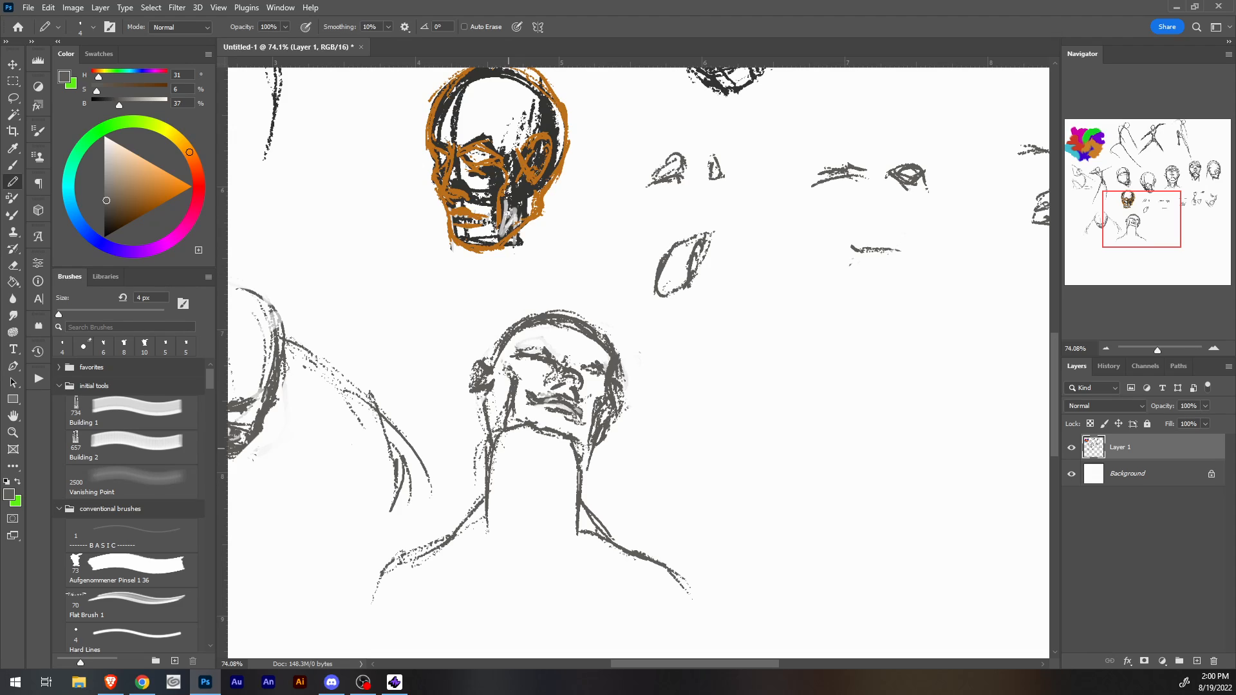
left_click_drag(495, 453, 497, 537)
left_click_drag(493, 478, 494, 547)
left_click_drag(581, 462, 558, 553)
left_click_drag(576, 464, 549, 565)
left_click_drag(576, 493, 572, 512)
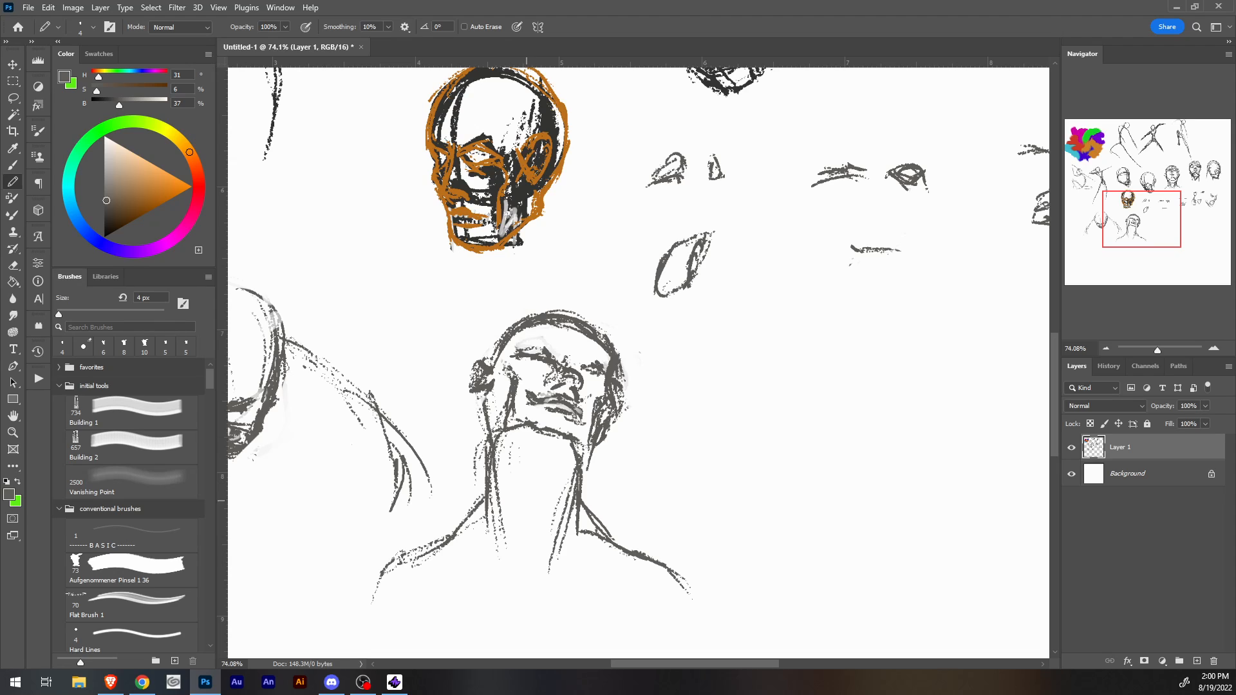
mouse_move(508, 457)
left_mouse_down()
mouse_move(523, 470)
mouse_move(575, 458)
mouse_move(508, 534)
left_mouse_up()
mouse_move(572, 474)
left_mouse_down()
mouse_move(538, 520)
mouse_move(513, 476)
left_mouse_up()
Add a layer mask to Layer 1.
left_click_drag(547, 212, 746, 186)
left_click_drag(952, 200, 654, 87)
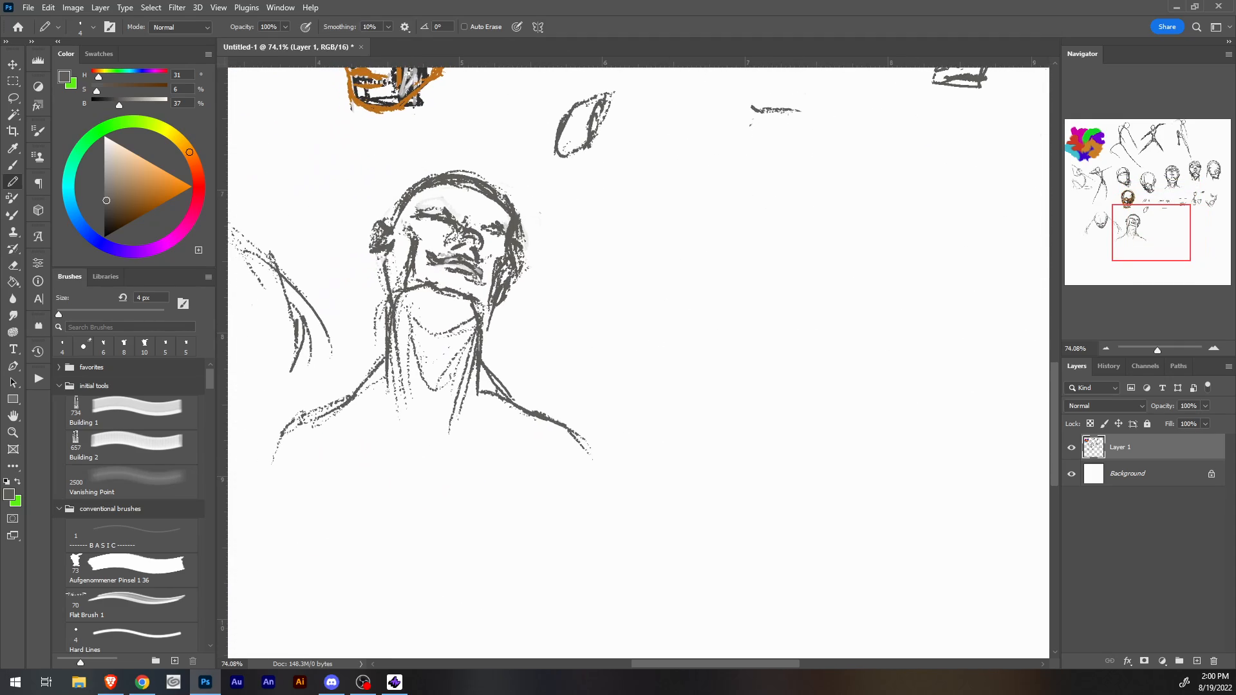
left_click_drag(1151, 232, 1104, 148)
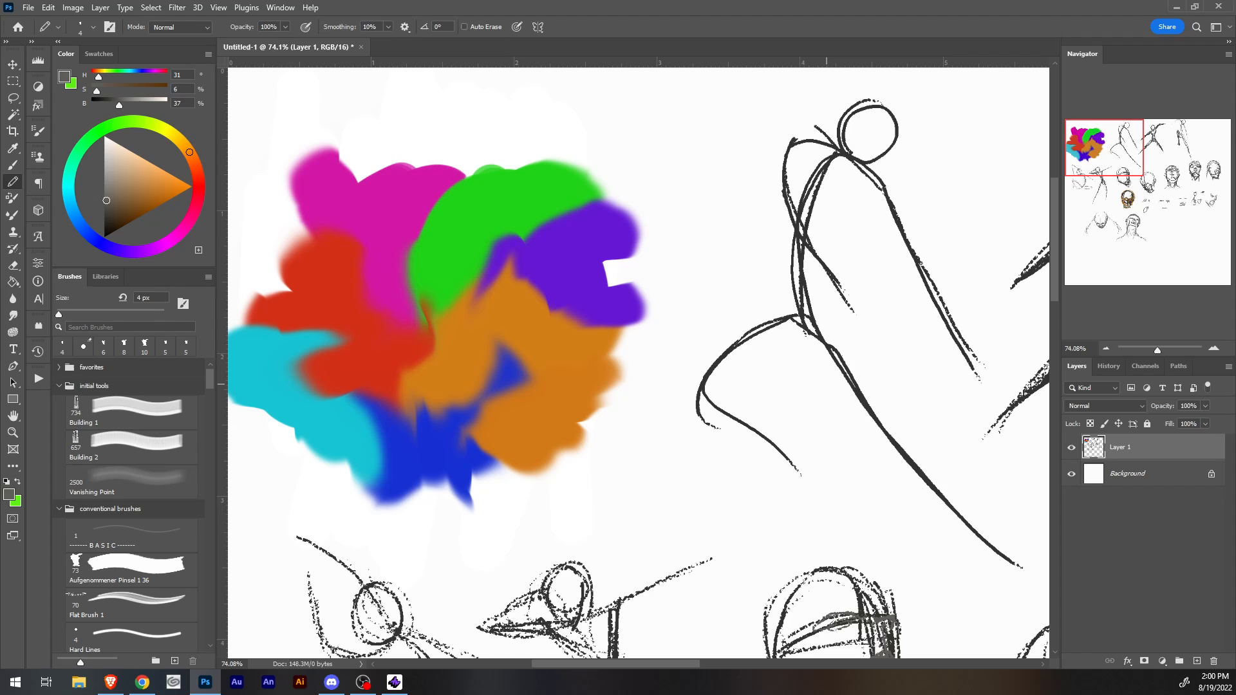
left_click(177, 8)
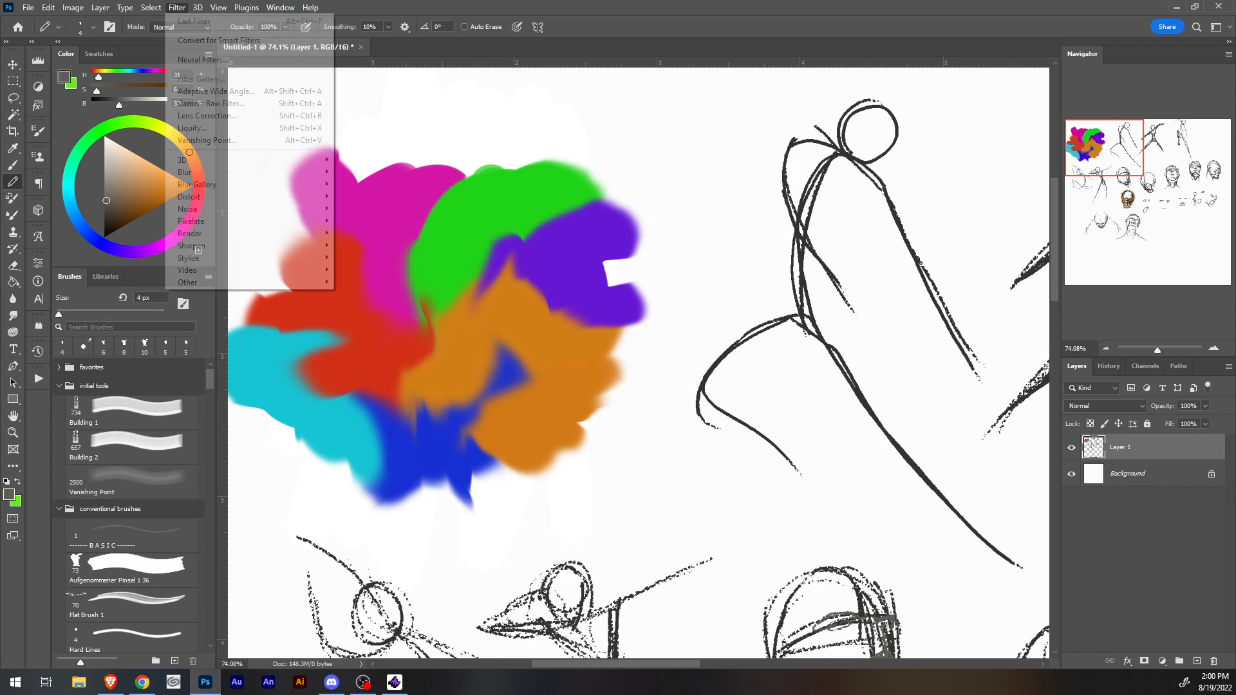
mouse_move(150, 7)
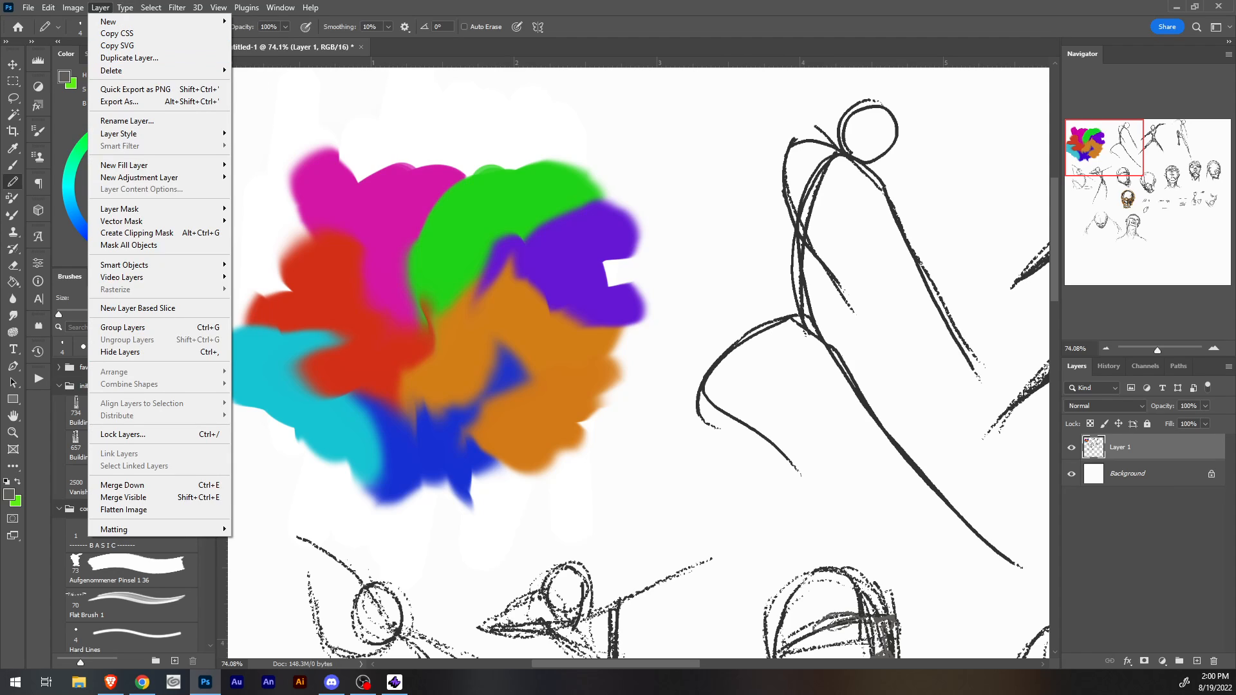
key("Escape")
right_click(1130, 446)
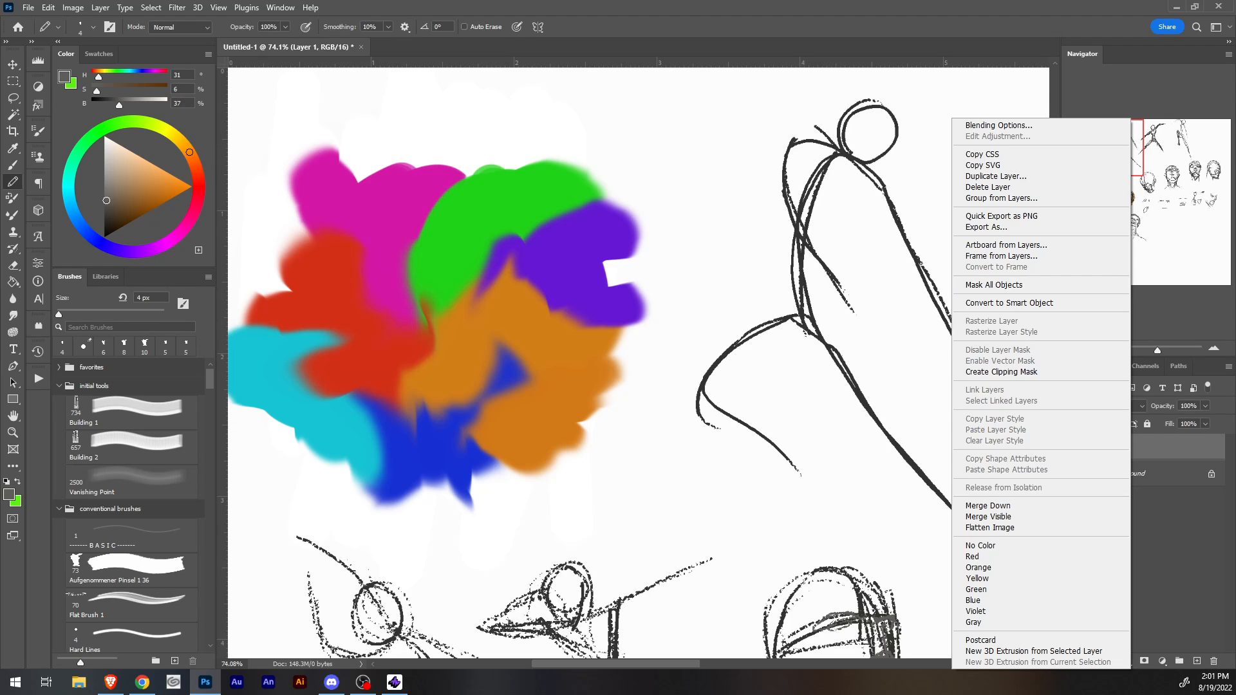
key("Escape")
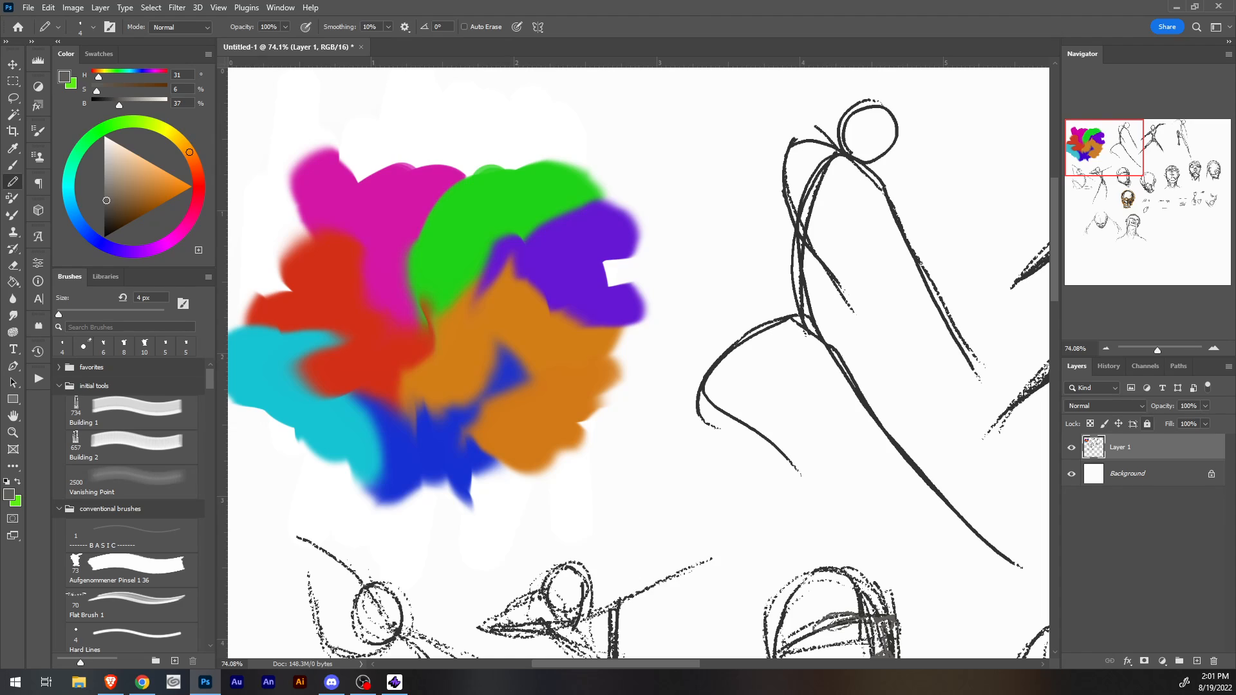
left_click(1144, 661)
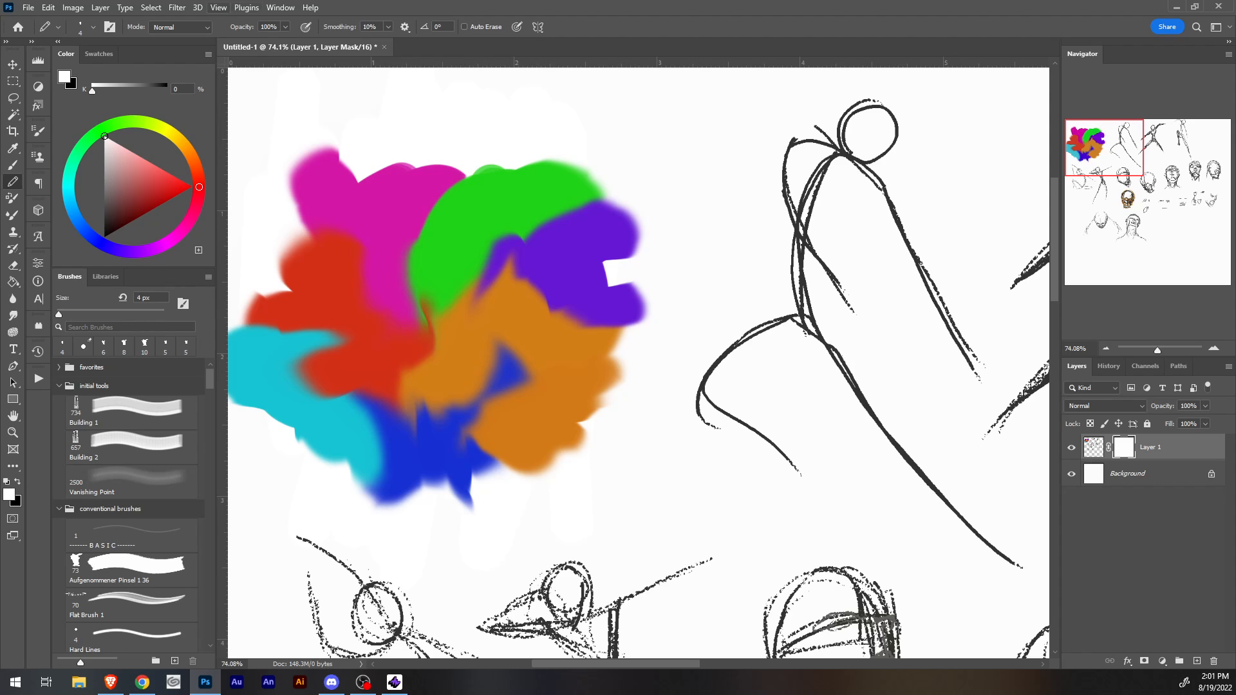
Convert the image to Grayscale mode without flattening the layers, discarding the color information.
left_click(73, 7)
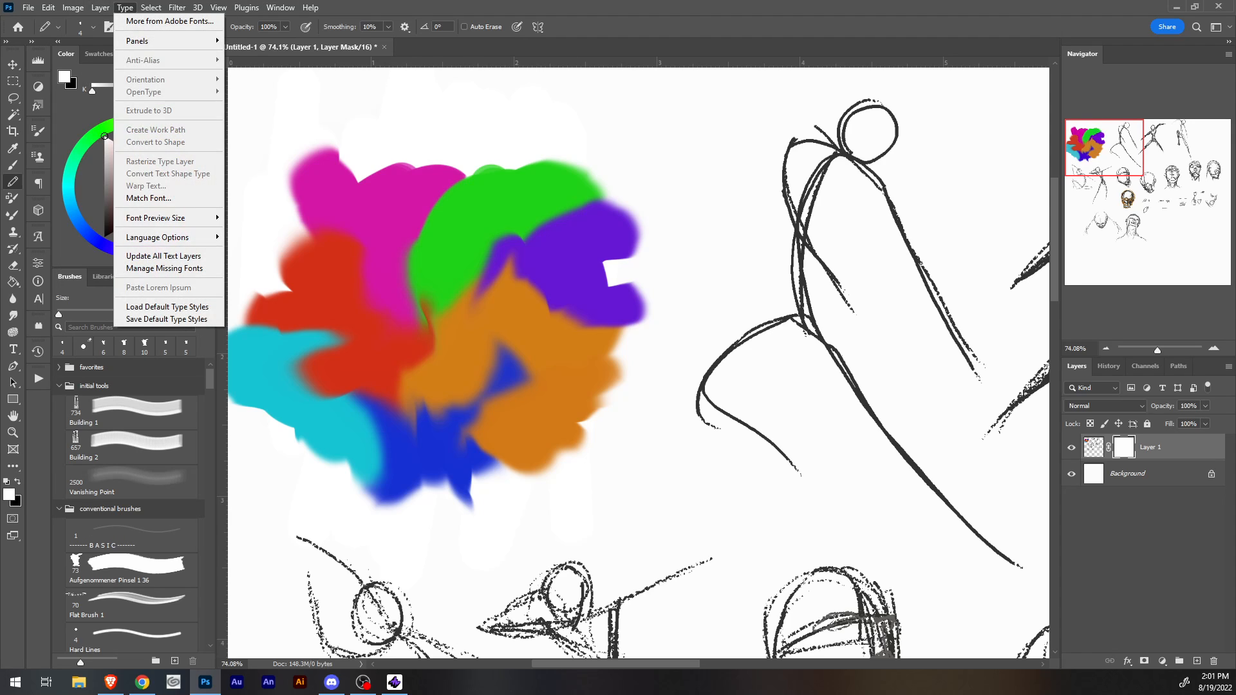
left_click(125, 7)
left_click(73, 7)
mouse_move(97, 41)
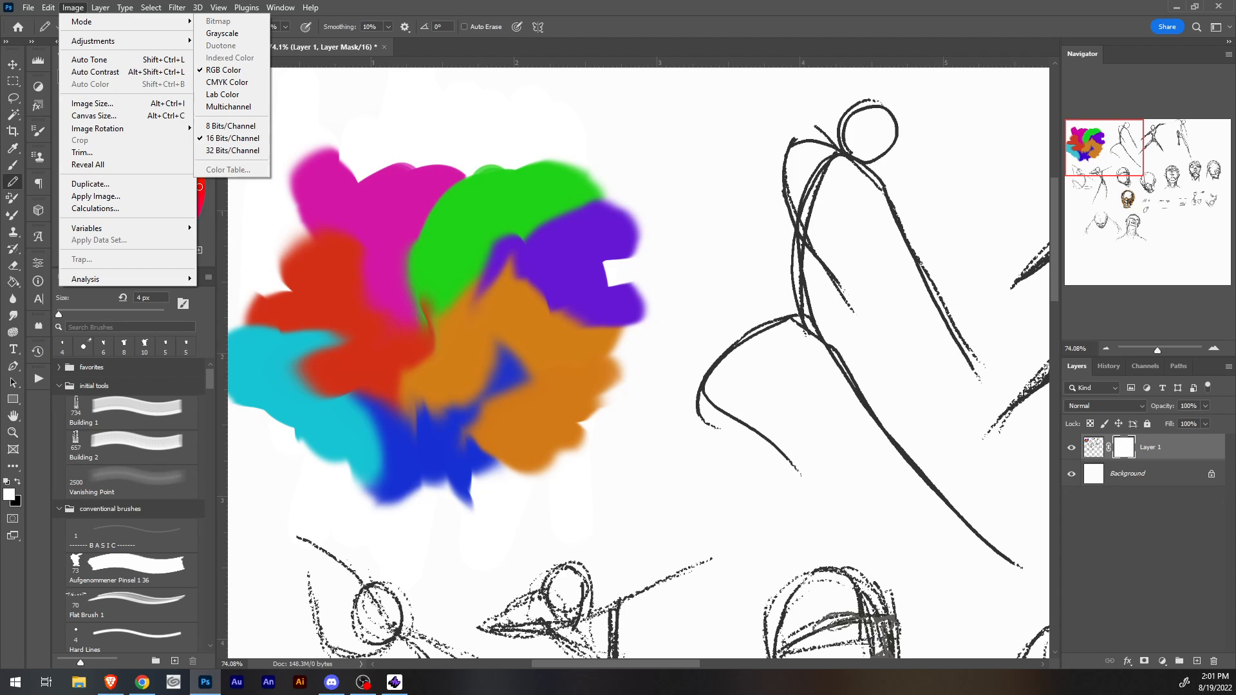
left_click(222, 33)
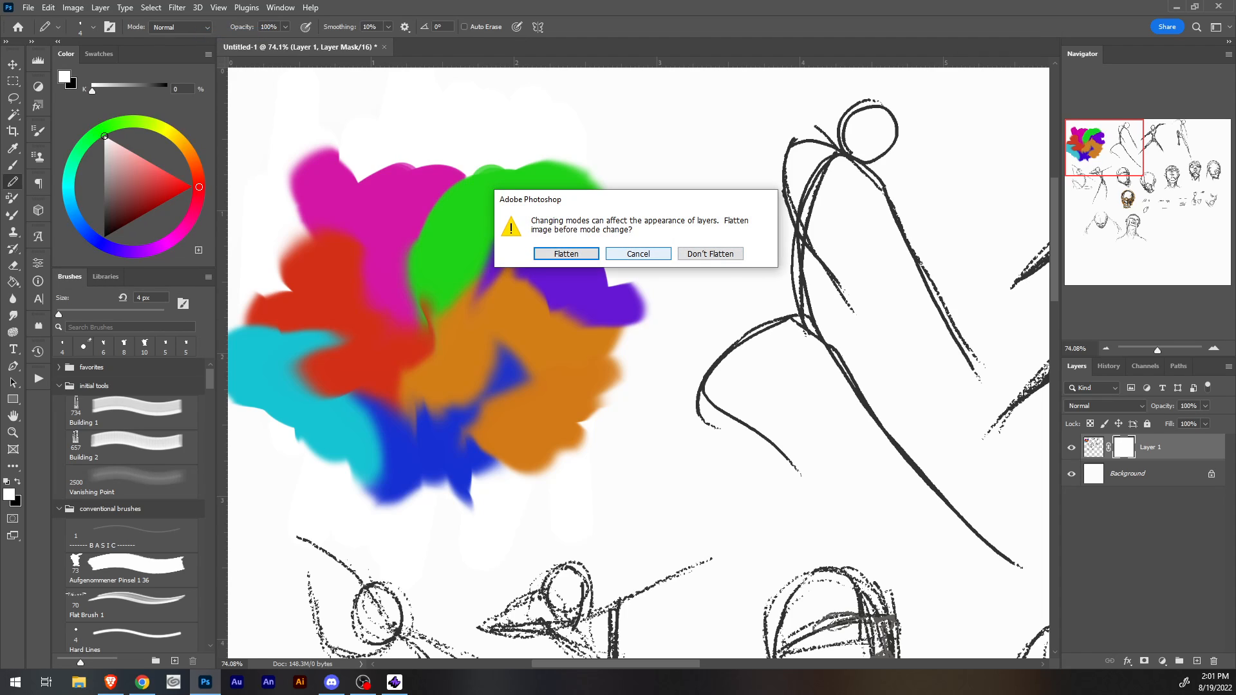
left_click(709, 254)
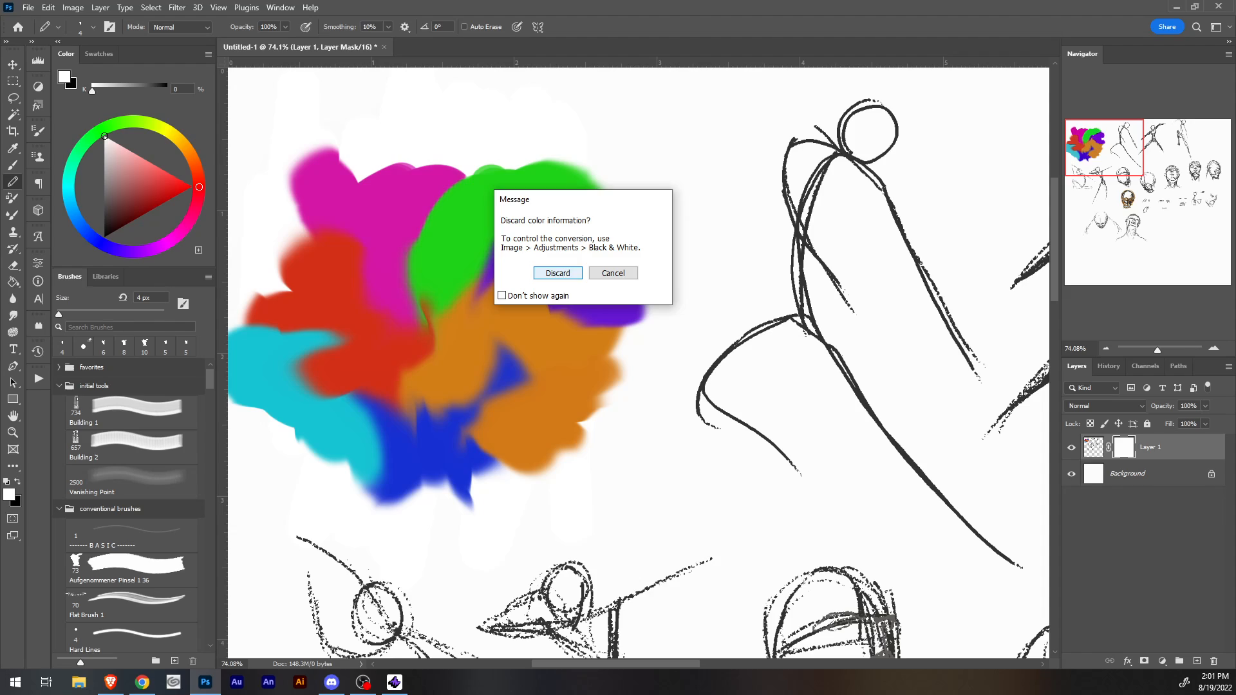
key("Return")
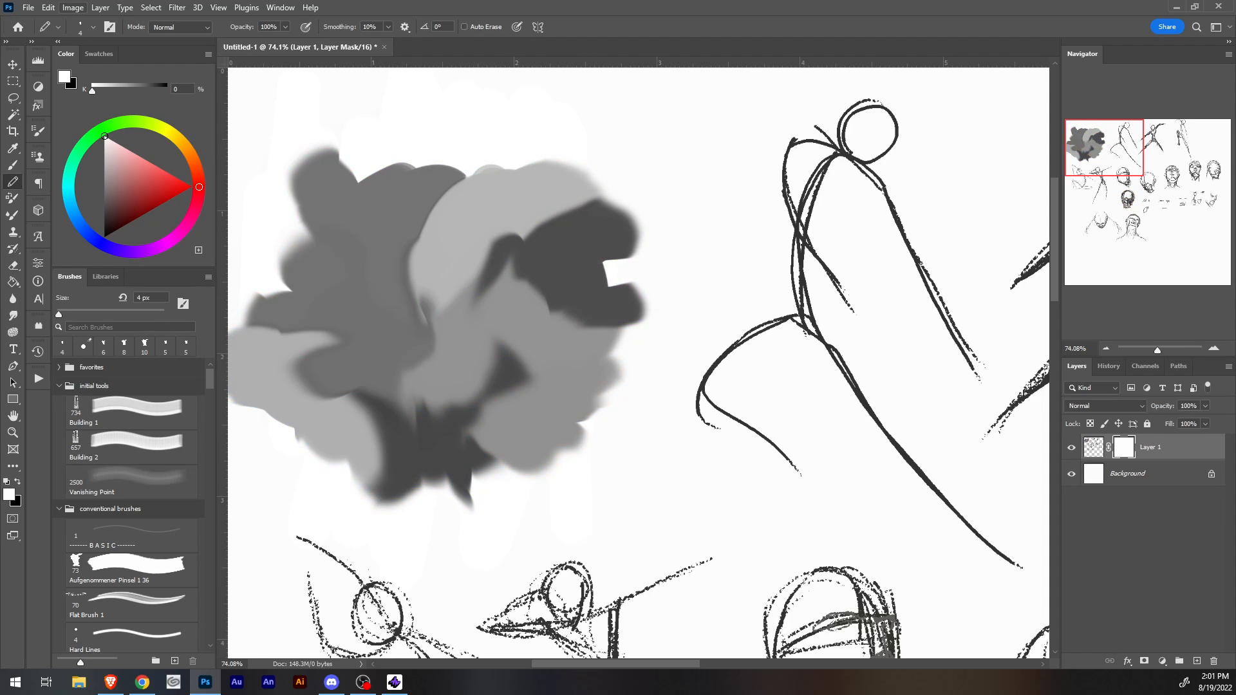
Switch the image mode back to RGB Color without flattening the layers.
left_click(72, 8)
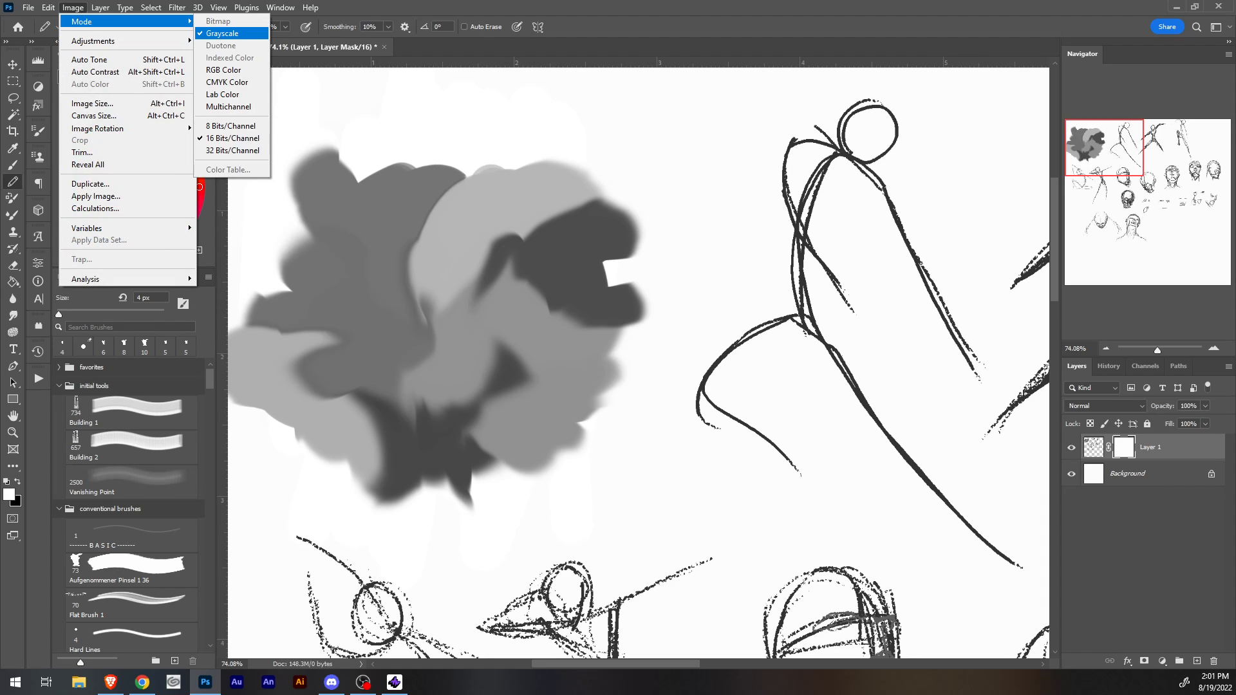
left_click(232, 70)
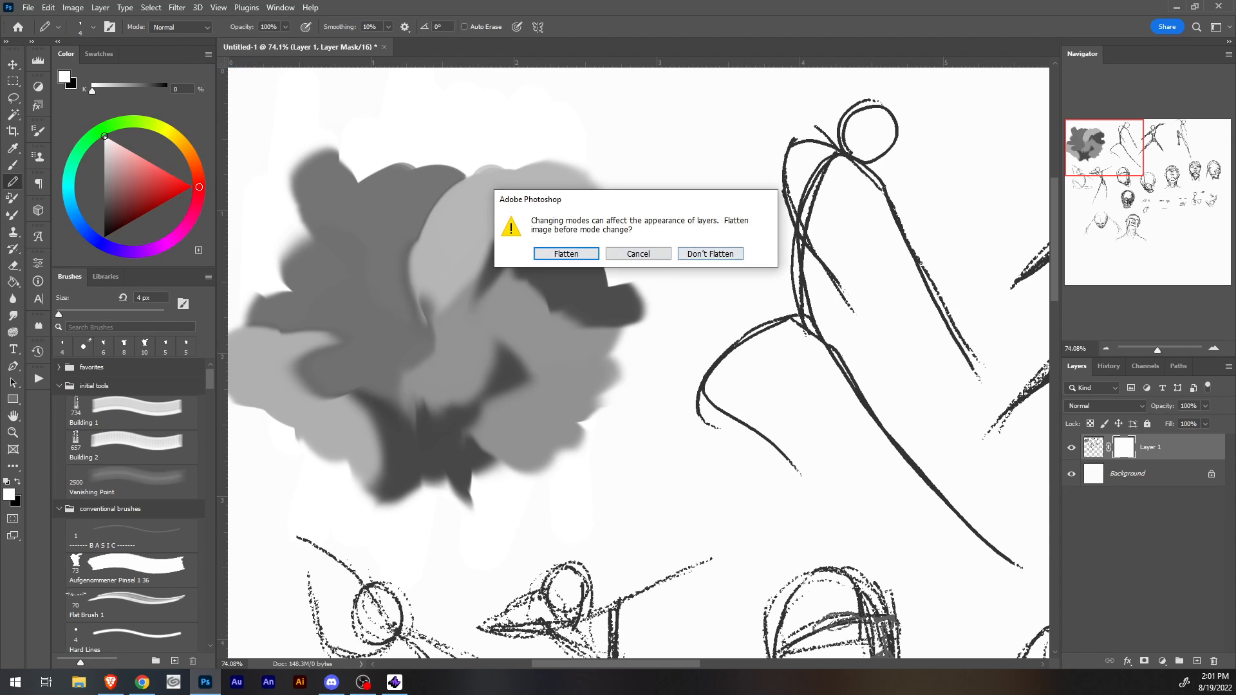
left_click(701, 256)
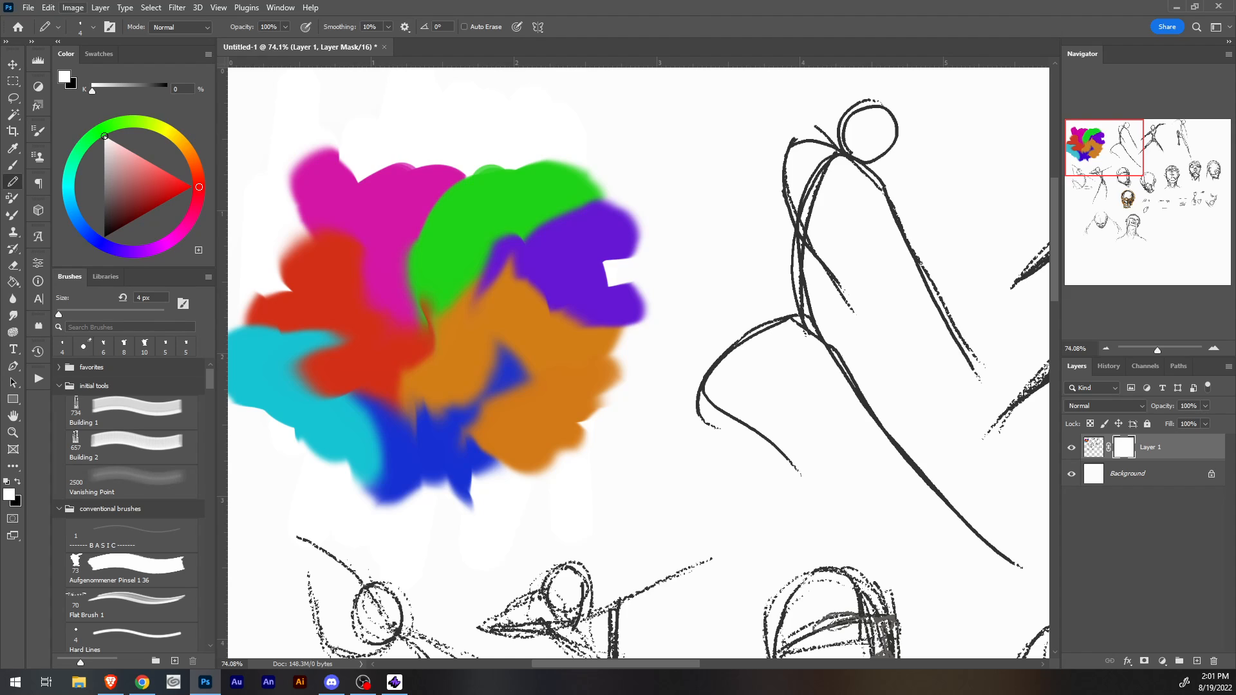
left_click(73, 7)
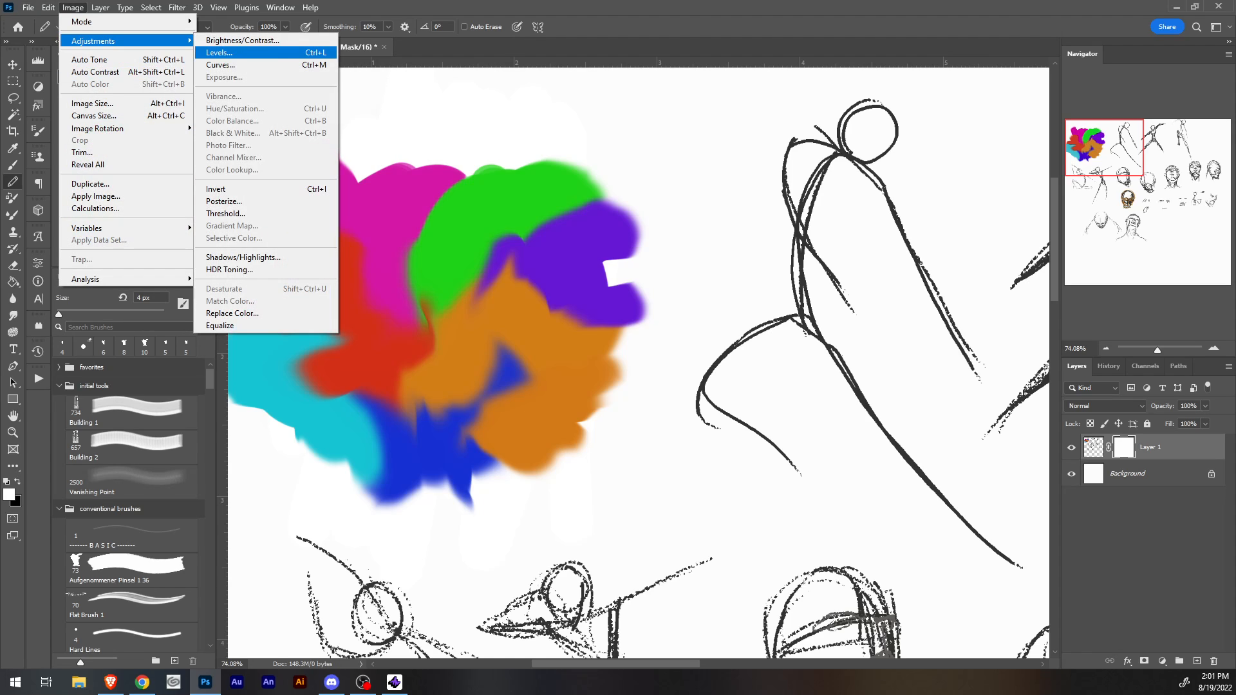
left_click(222, 33)
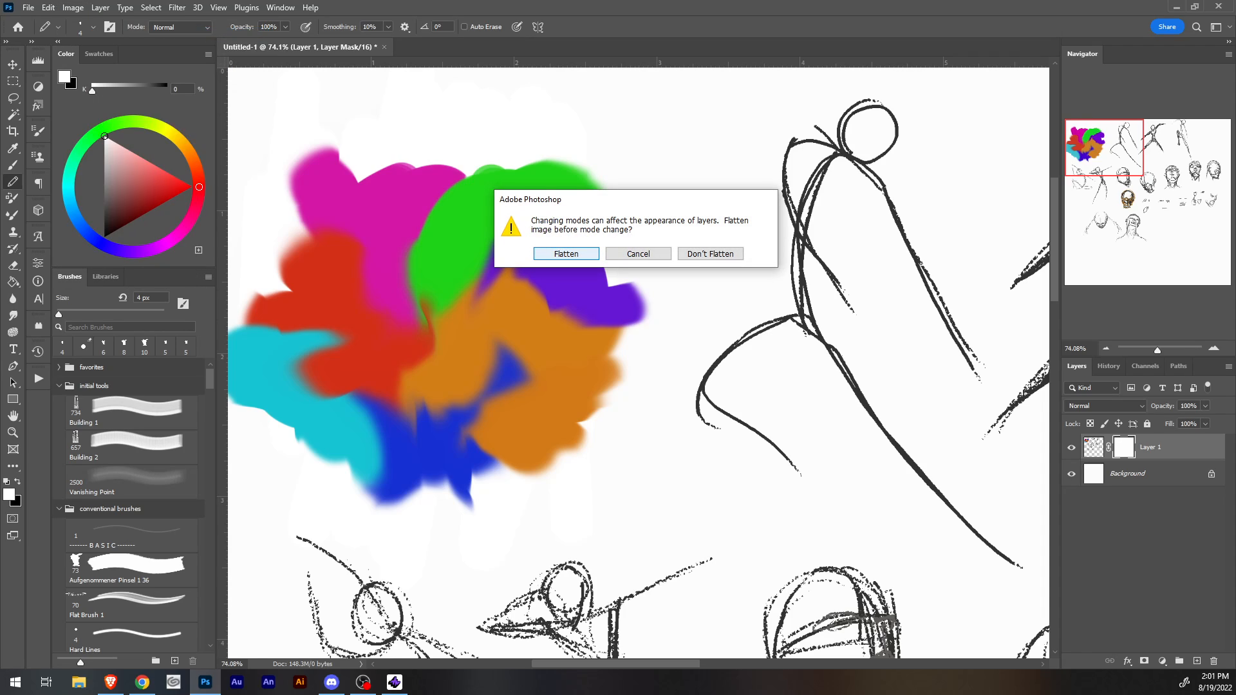
left_click(638, 253)
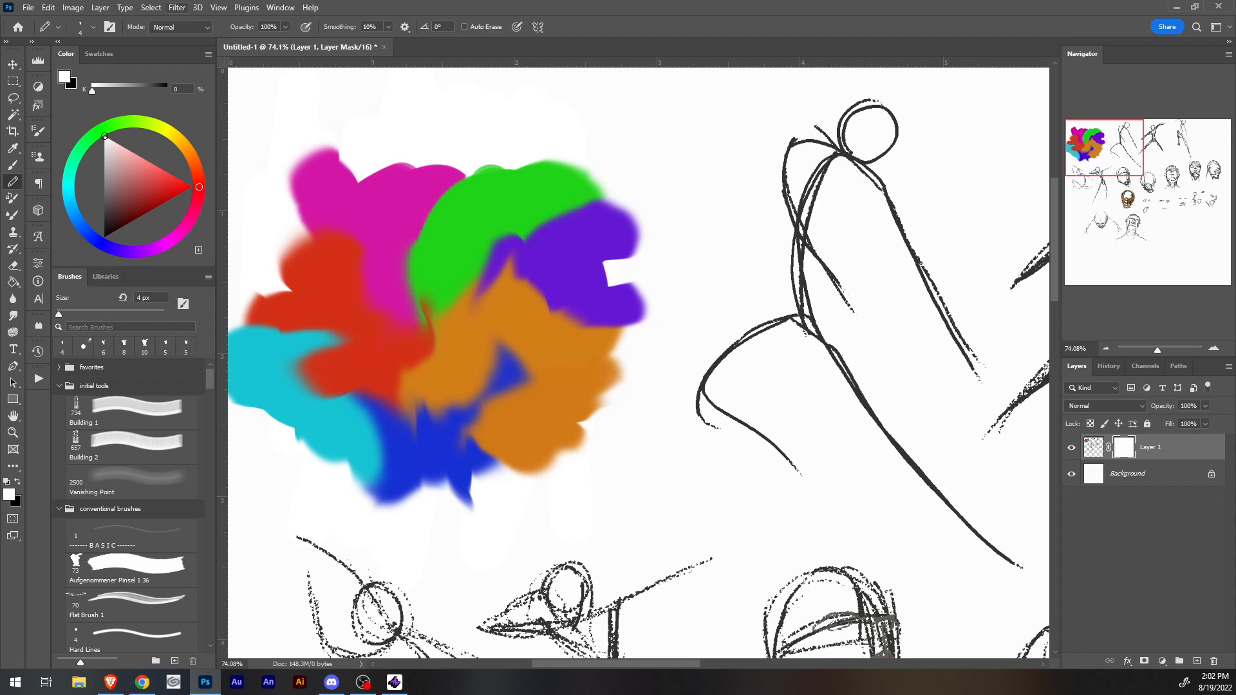
left_click(218, 7)
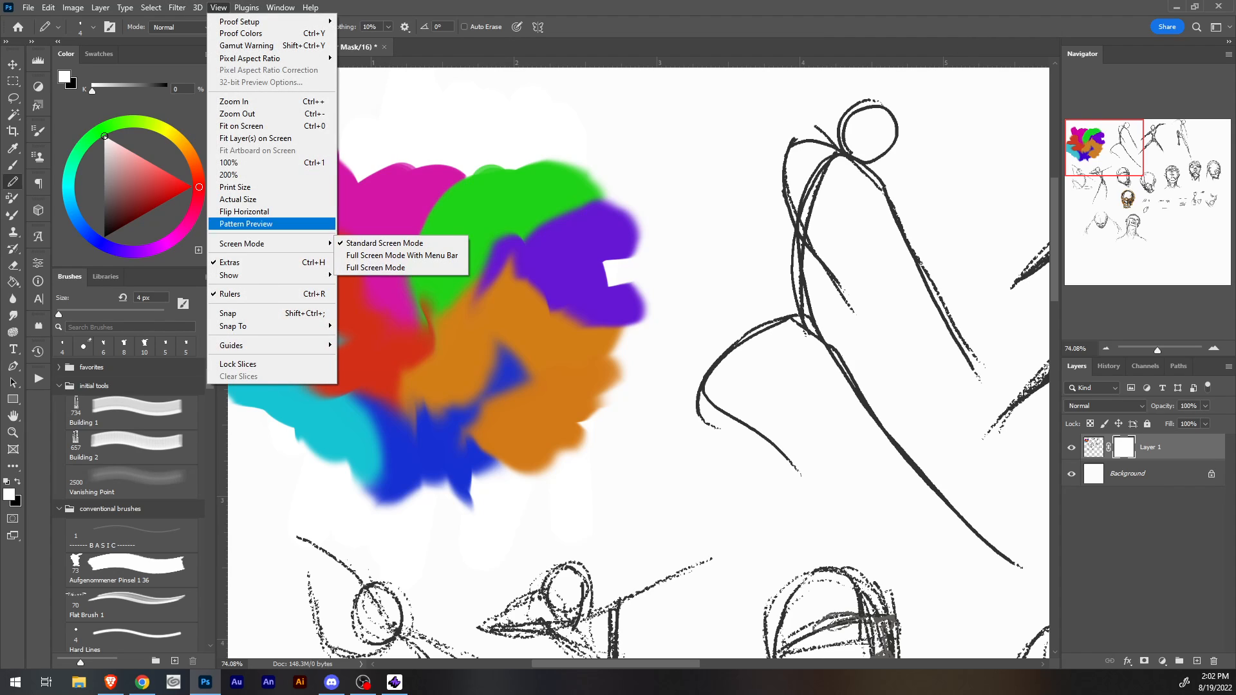
mouse_move(125, 7)
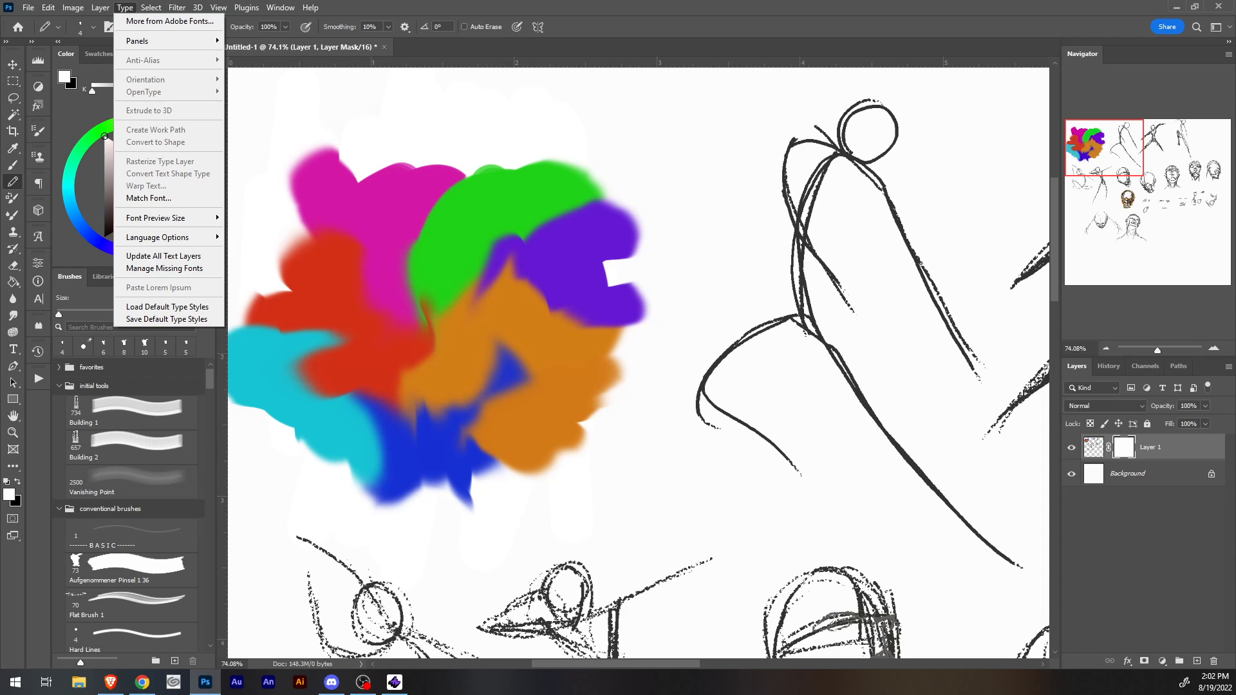
Apply the layer mask to Layer 1, leaving the mask display options as they are.
left_click(1093, 447)
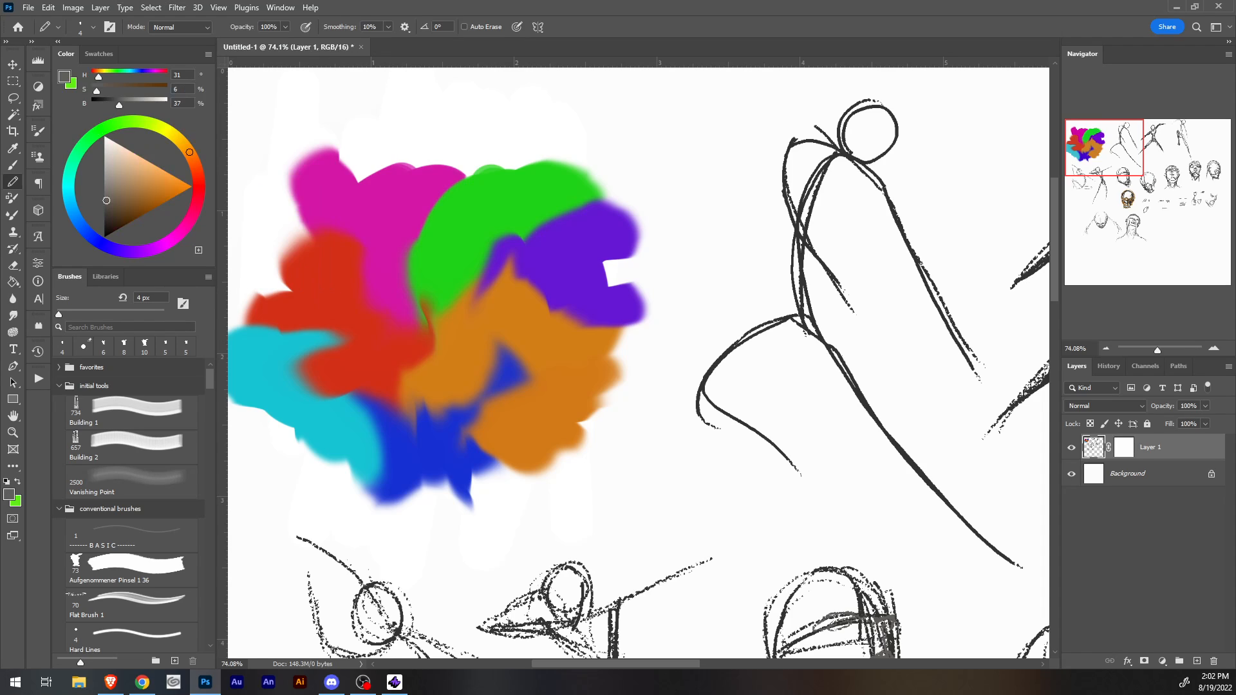
right_click(1123, 448)
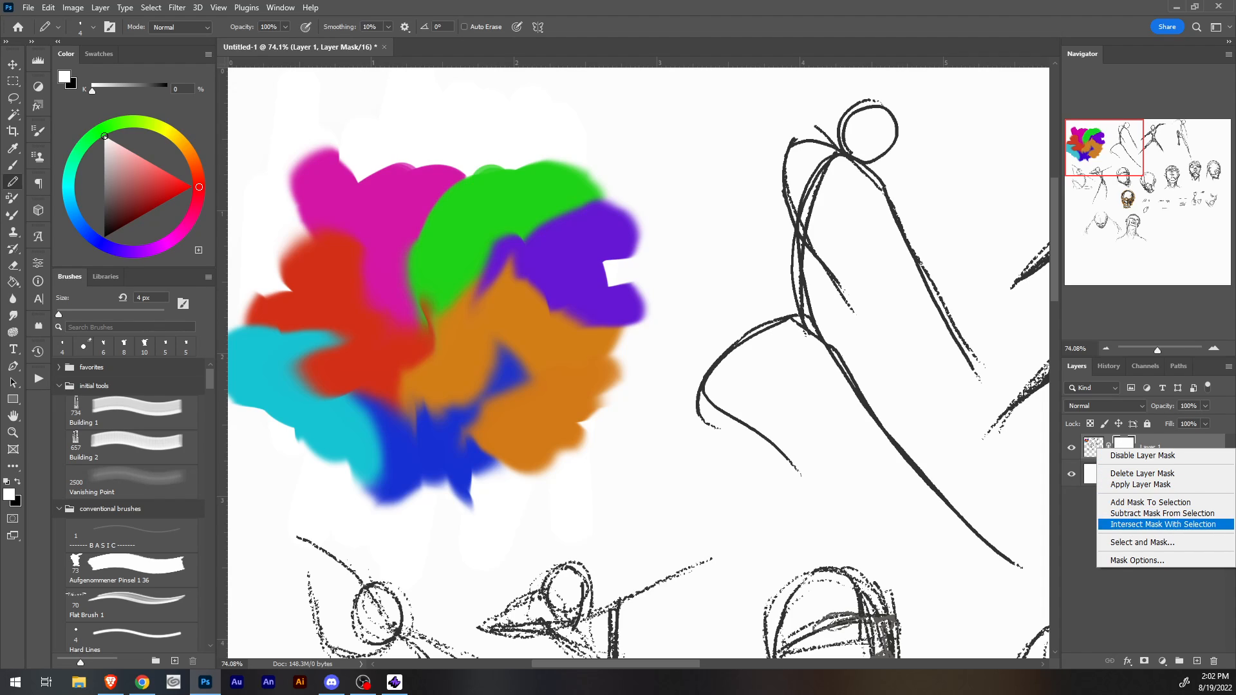
left_click(1136, 559)
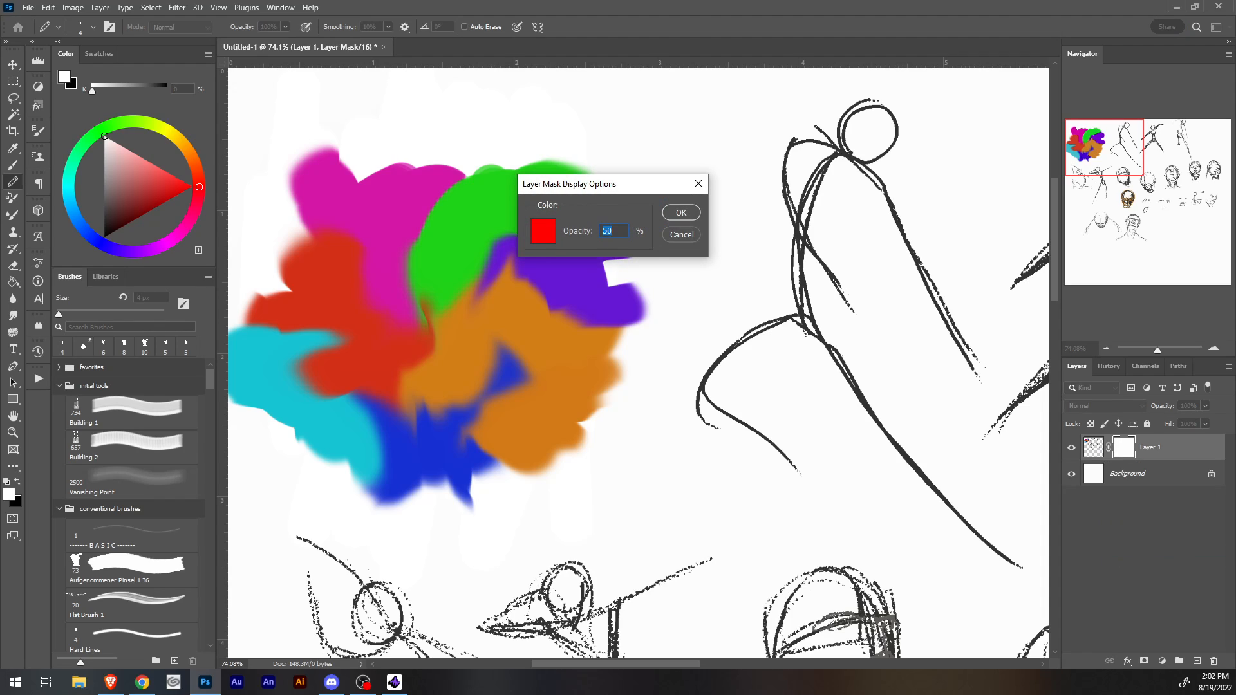
left_click(680, 234)
right_click(1123, 447)
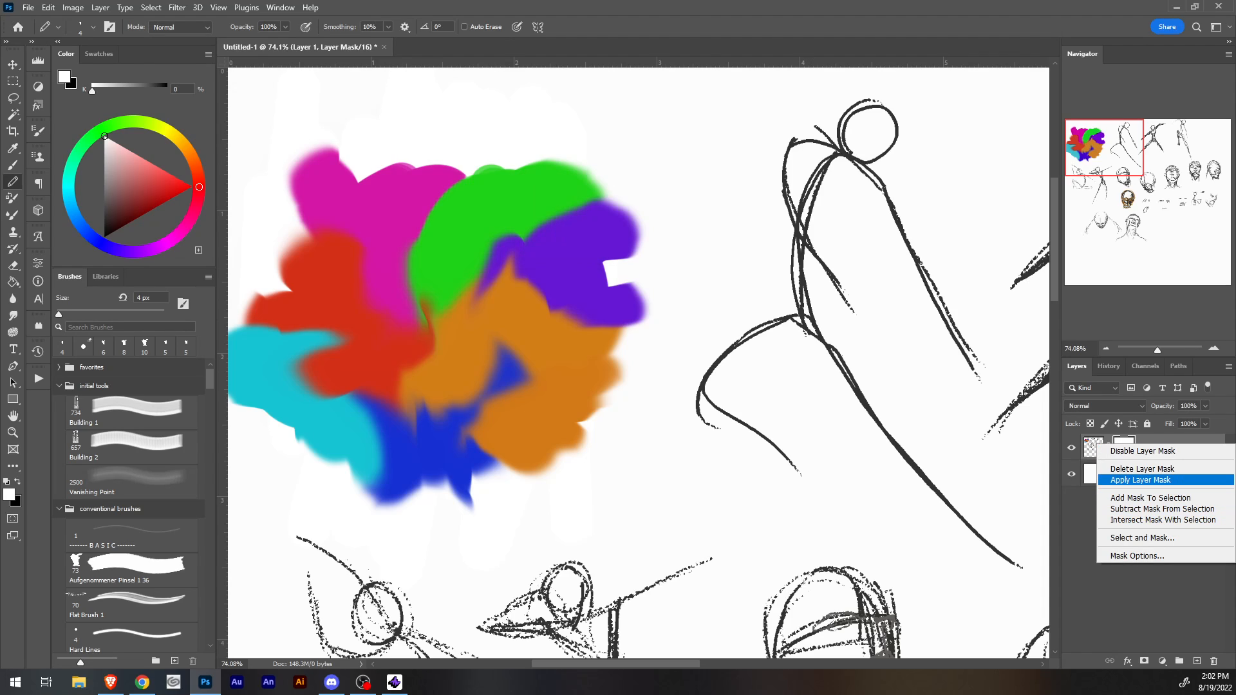
left_click(1140, 480)
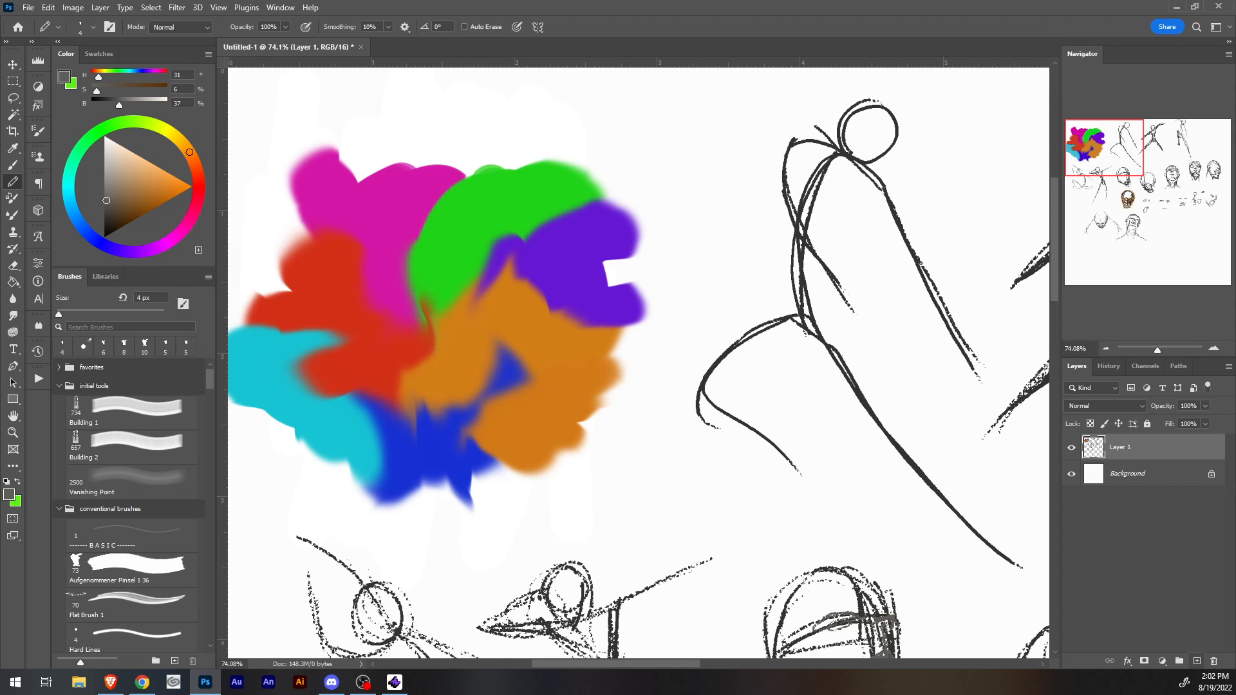
Create a new layer above Layer 1 and make it a clipping mask.
left_click(1196, 661)
right_click(1114, 447)
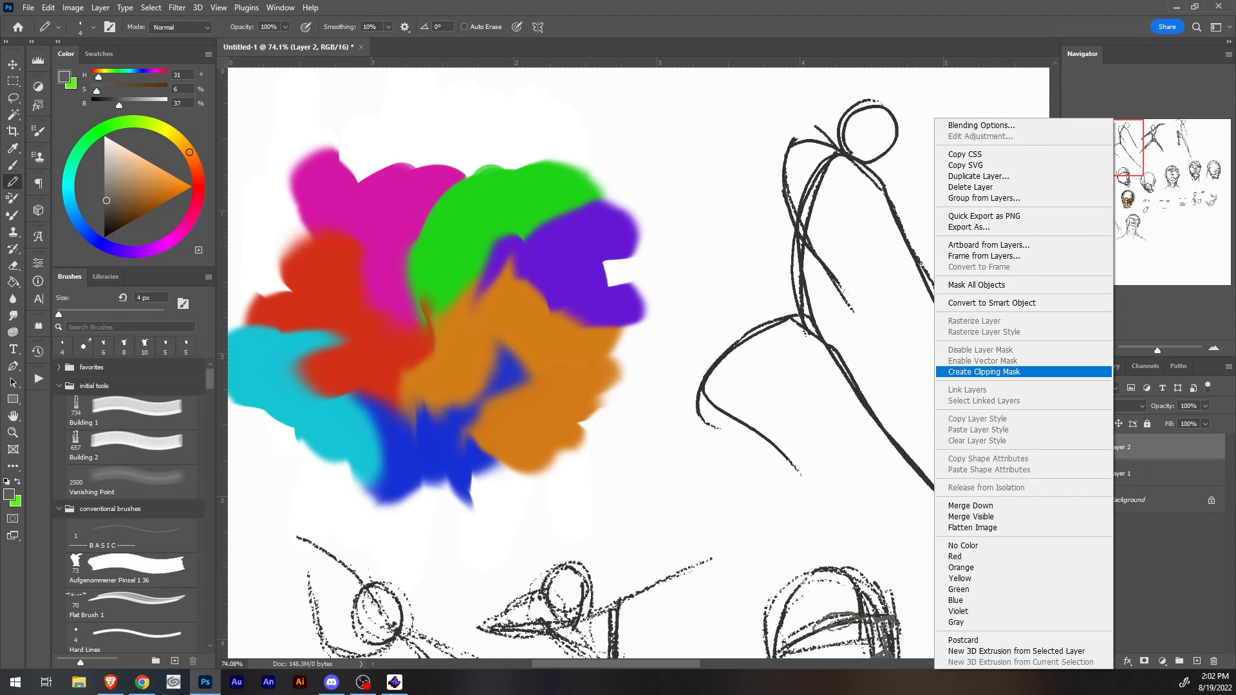
left_click(983, 371)
Open the blending options of Layer 2 and examine the general blend modes.
right_click(1104, 446)
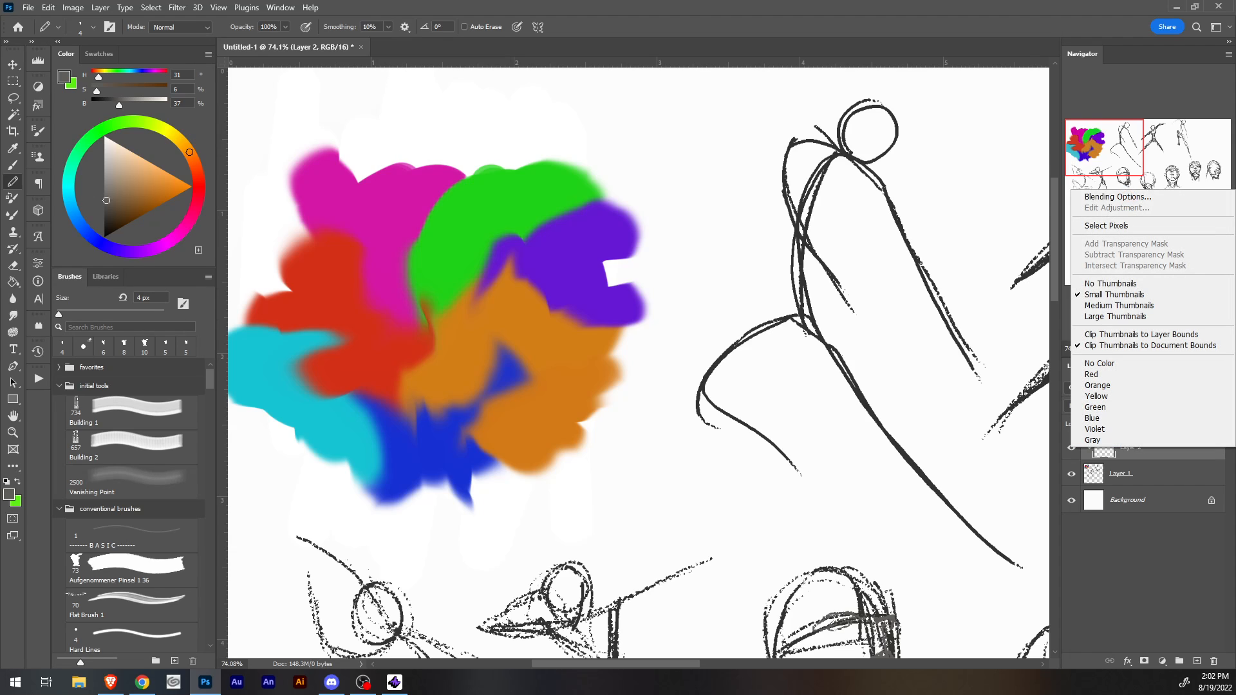
left_click(1117, 197)
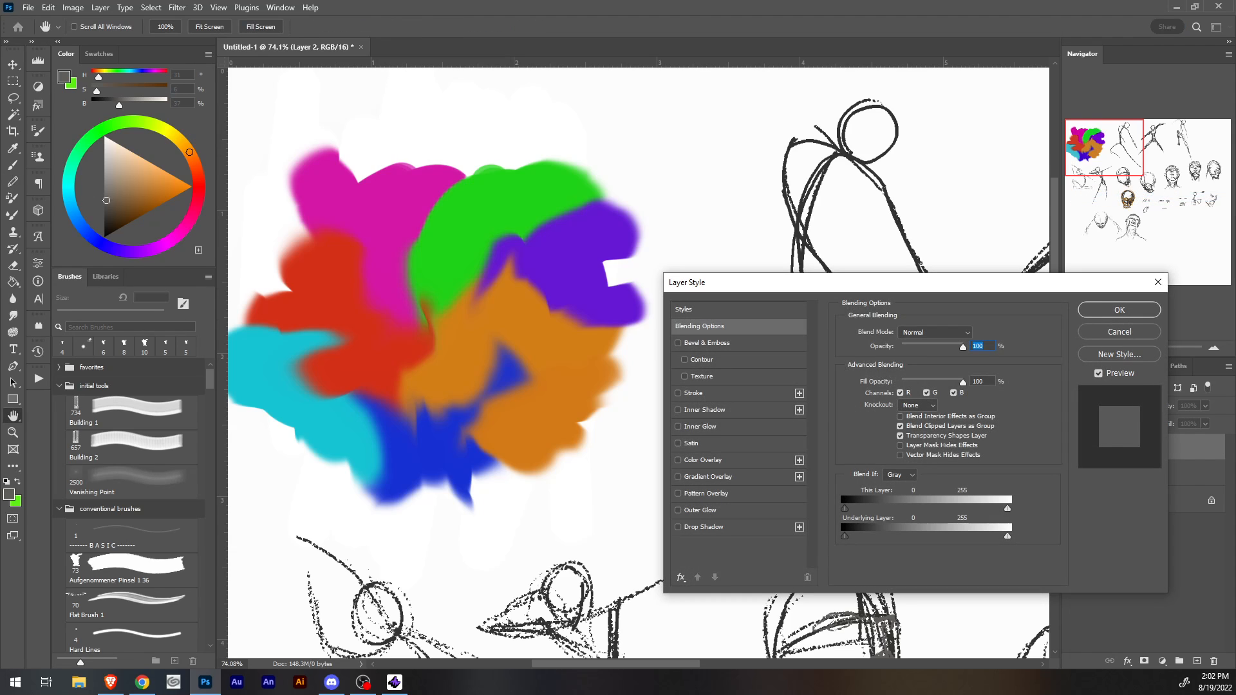
left_click(934, 332)
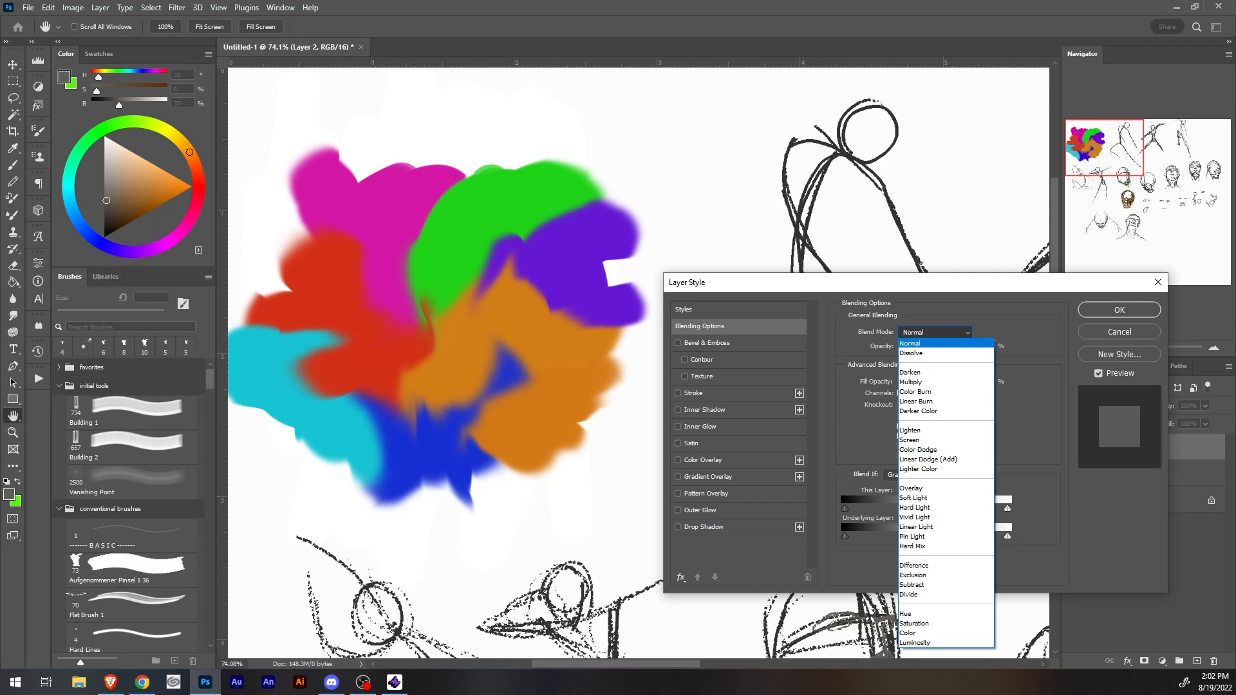
key("Escape")
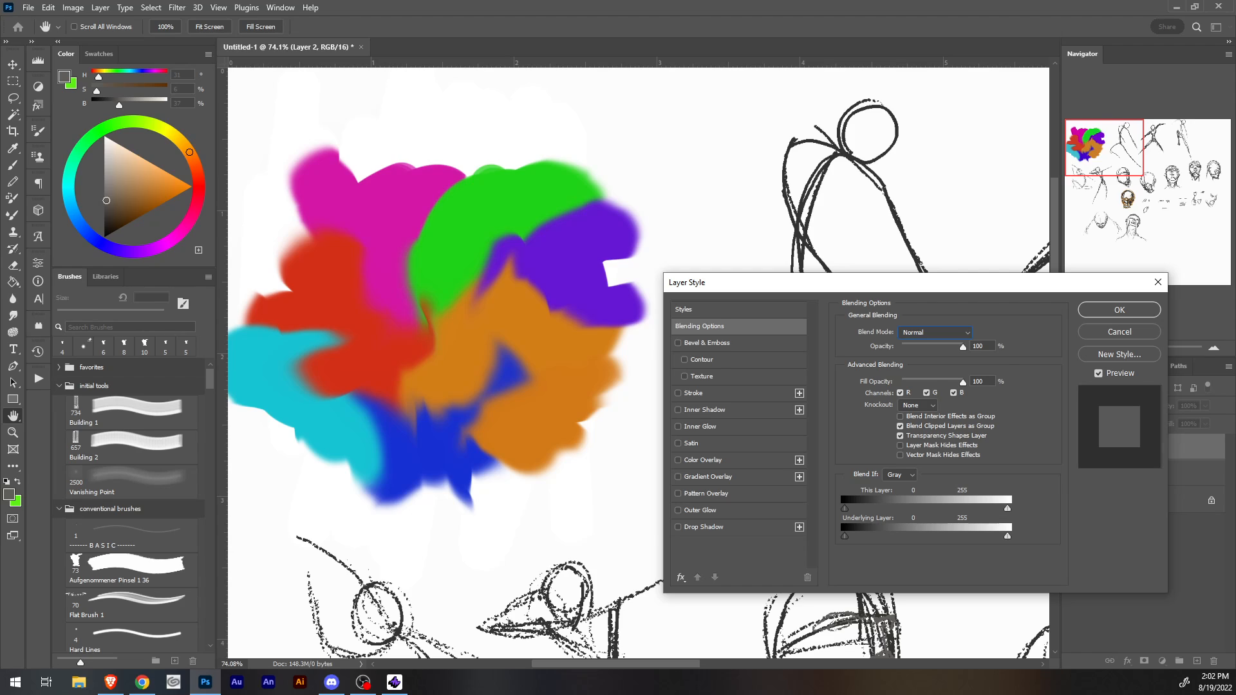
Try a Color Overlay effect on Layer 2, look through its blend modes, and turn the effect off again.
left_click(702, 460)
left_click(923, 334)
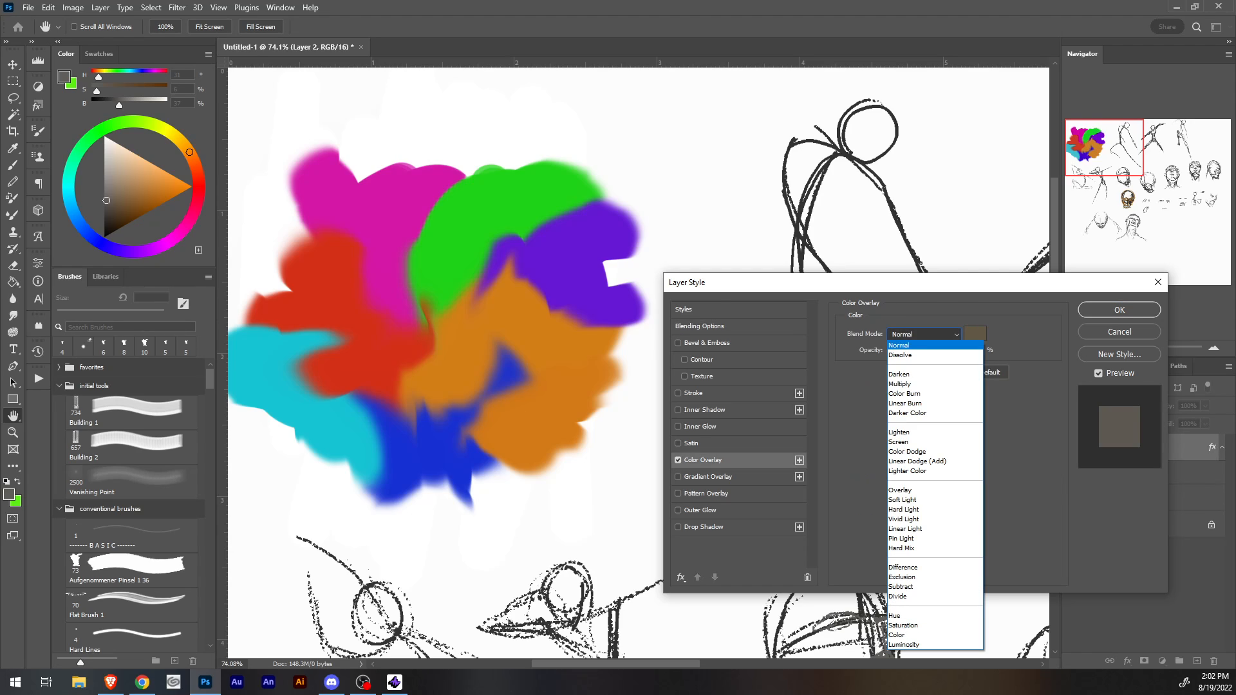
left_click(923, 334)
left_click(677, 459)
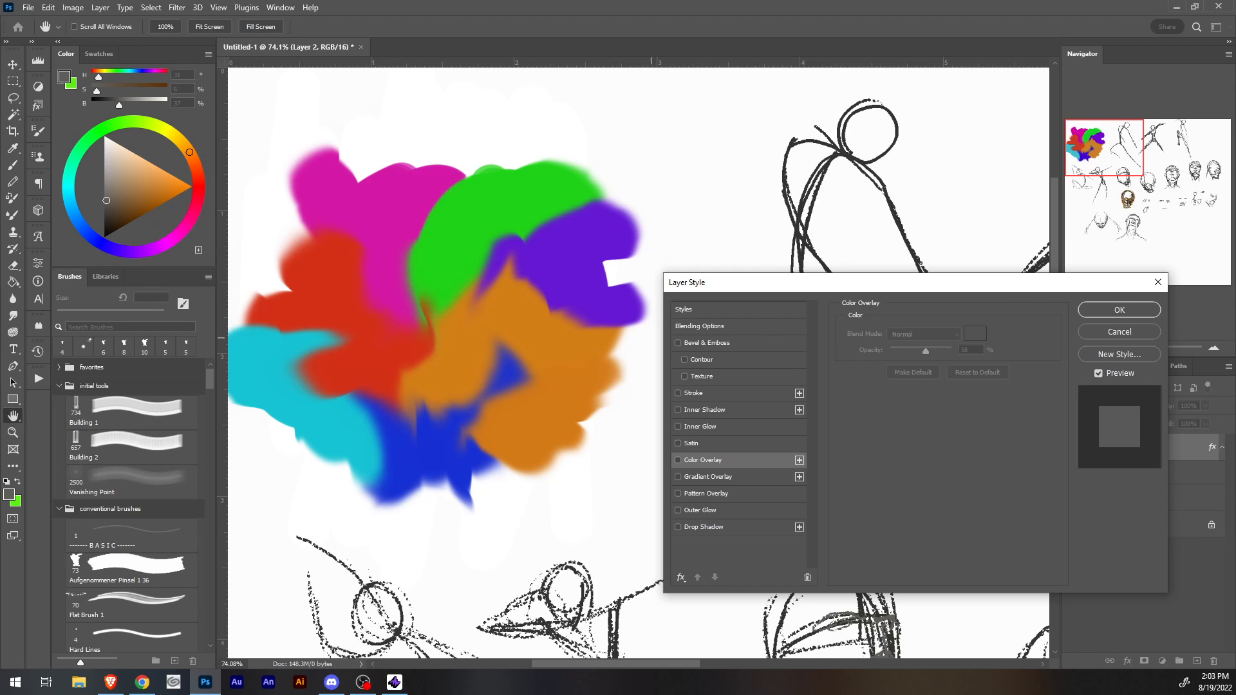
left_click(700, 325)
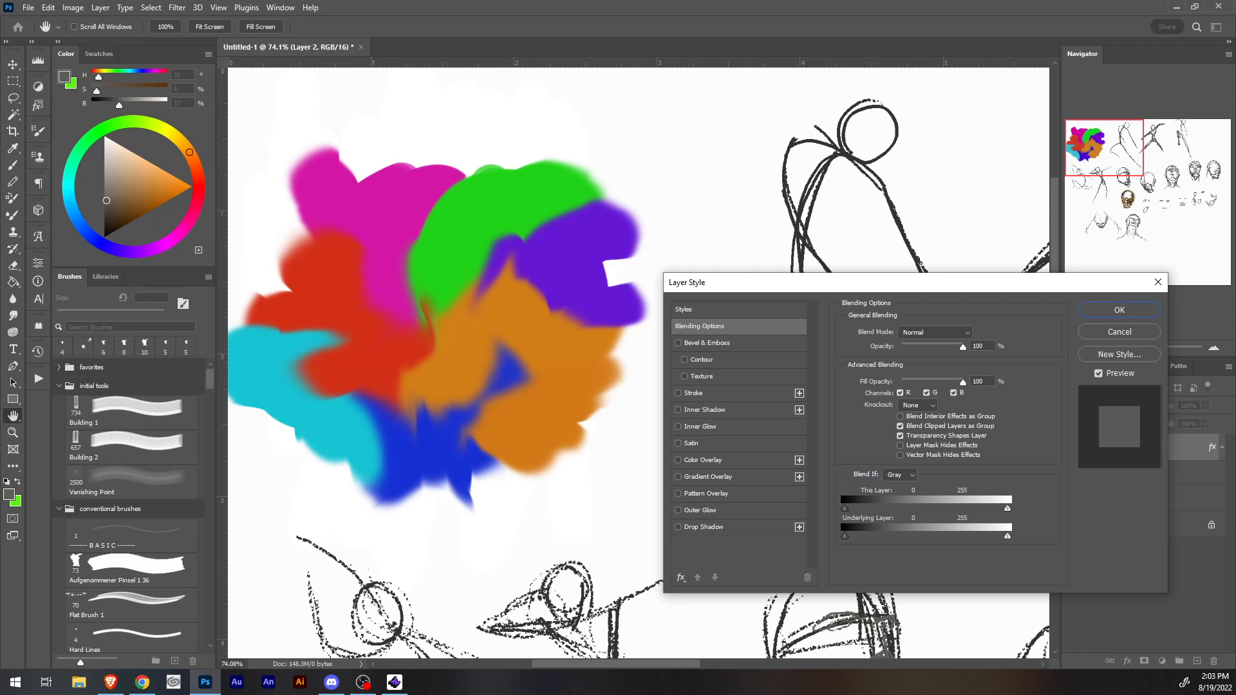
Review the general blend modes for Layer 2 again and leave the layer style settings without applying anything.
left_click(935, 332)
left_click(935, 332)
left_click(899, 475)
key("Escape")
left_click(934, 332)
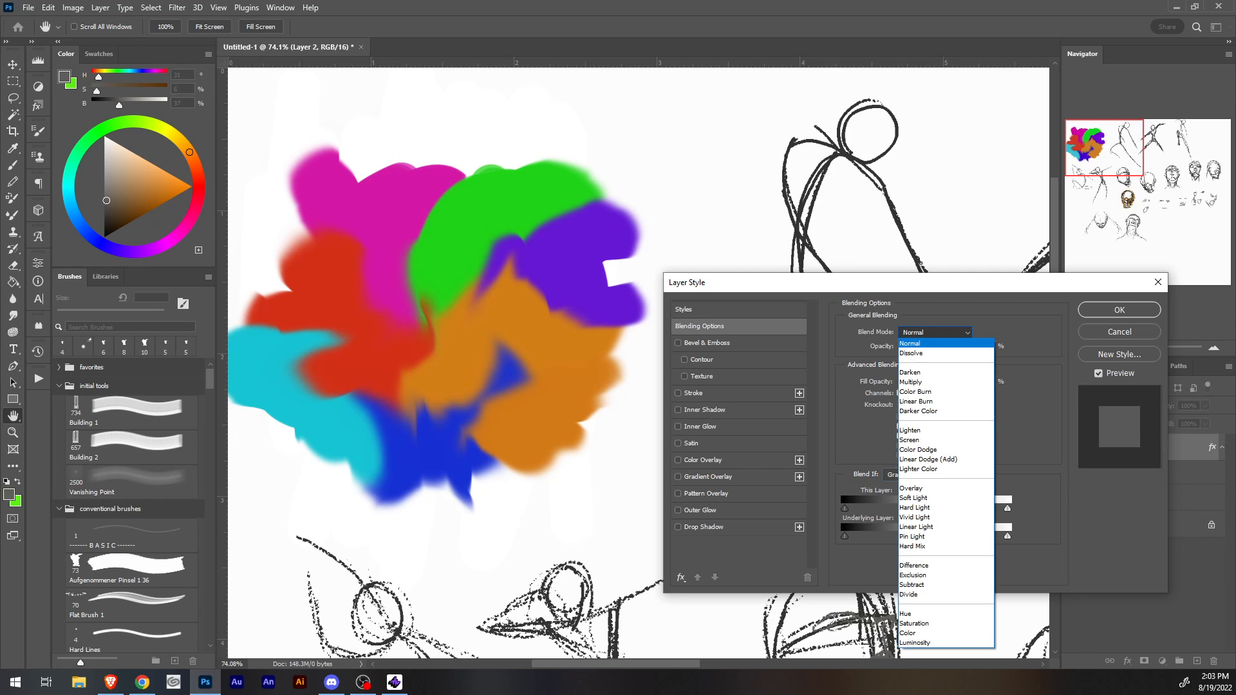
key("Escape")
key("Escape")
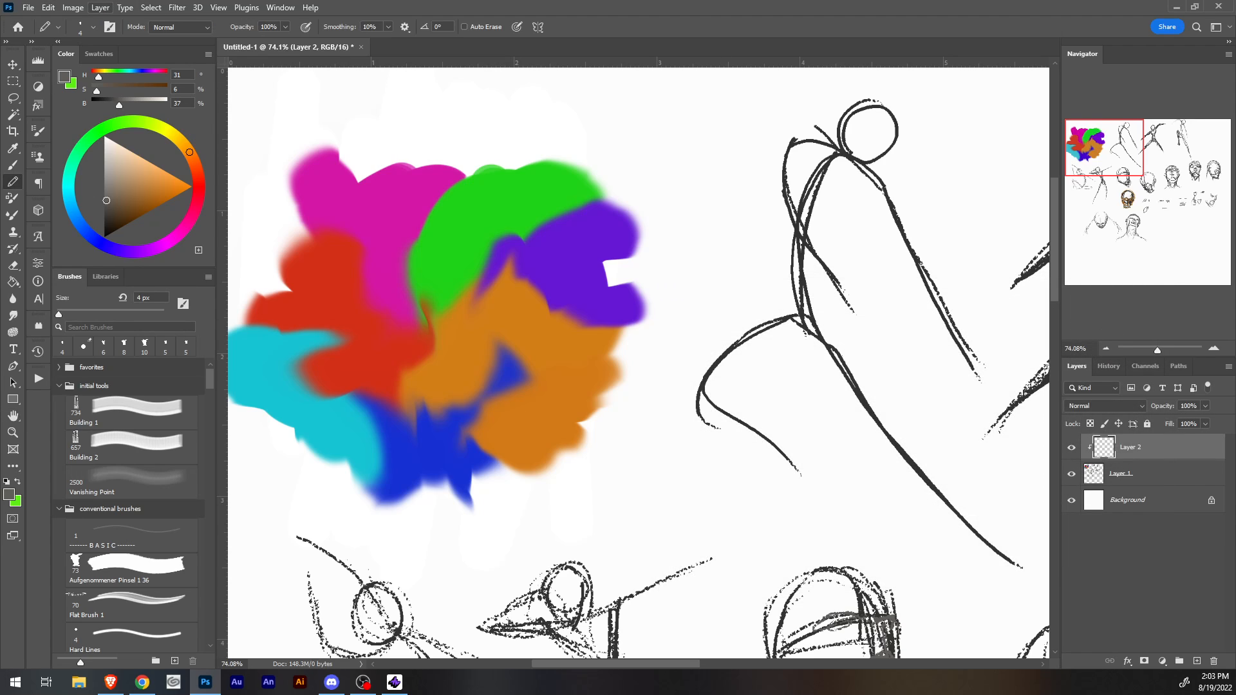
left_click(99, 7)
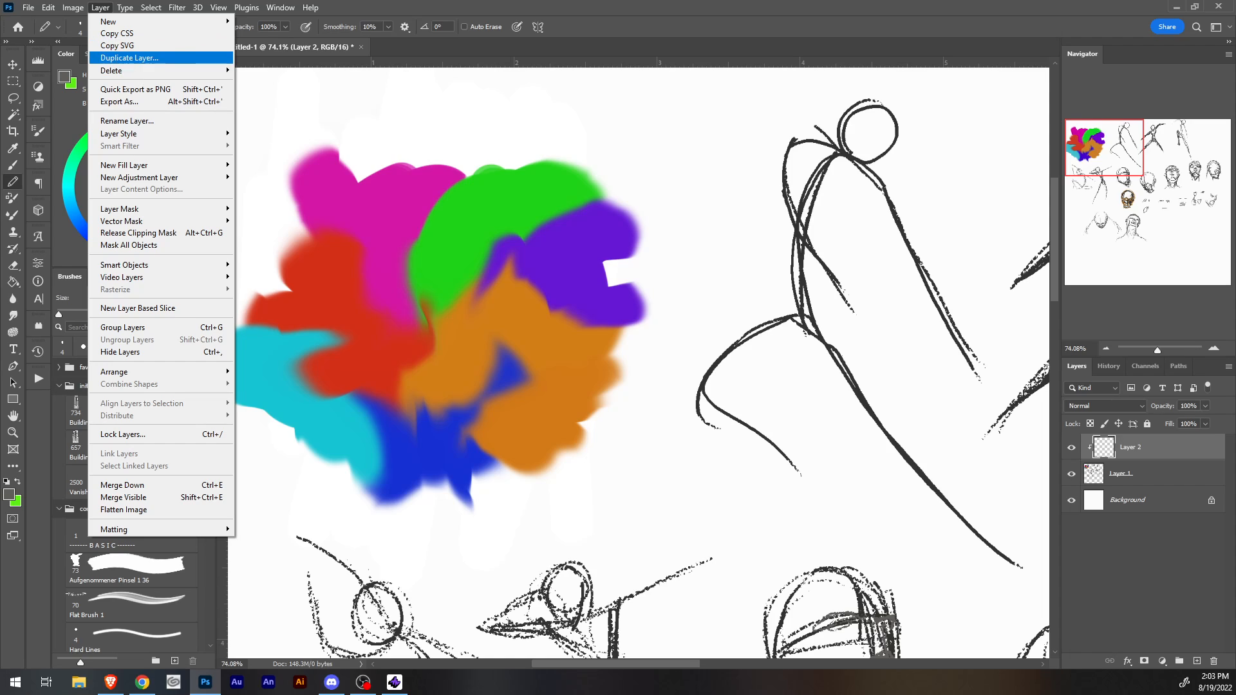
mouse_move(129, 70)
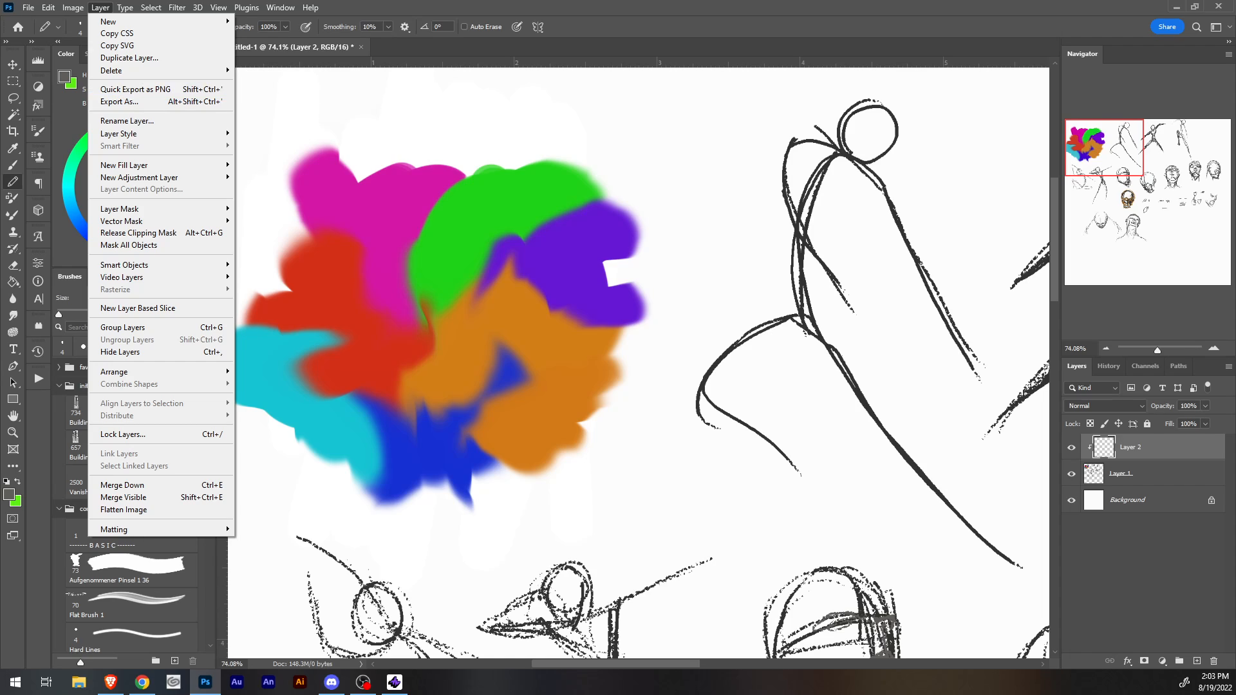
key("Escape")
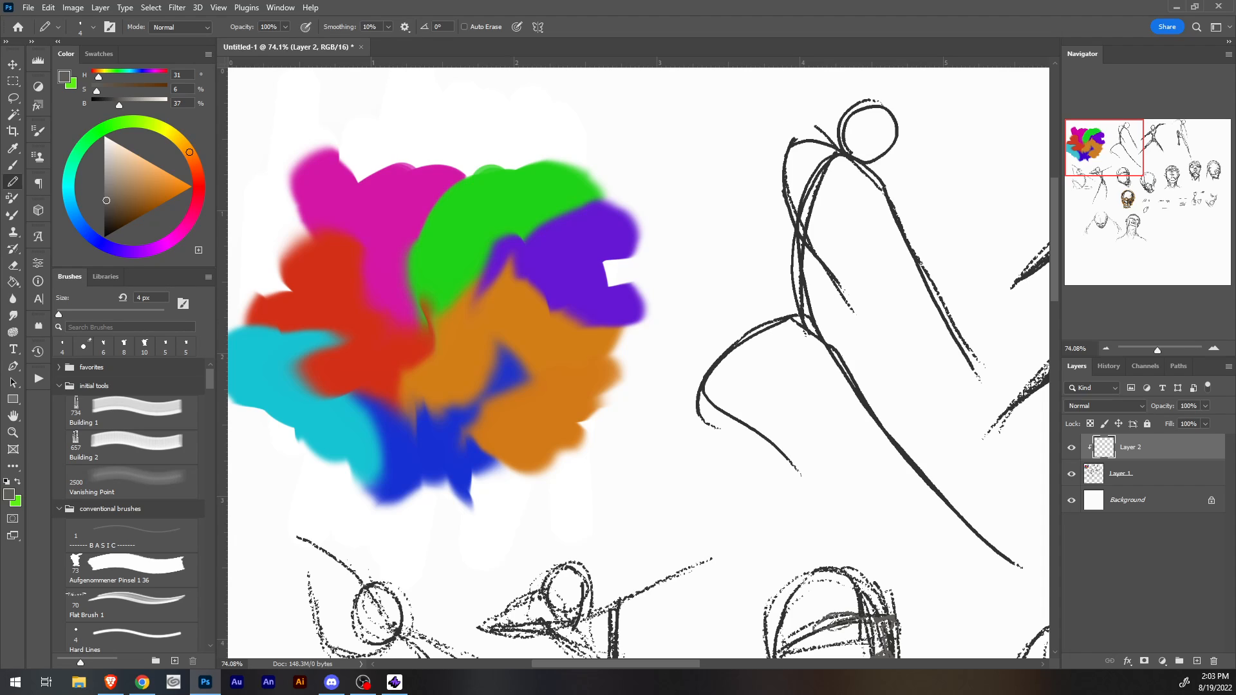
Try to apply a Black & White adjustment to Layer 2.
left_click(72, 8)
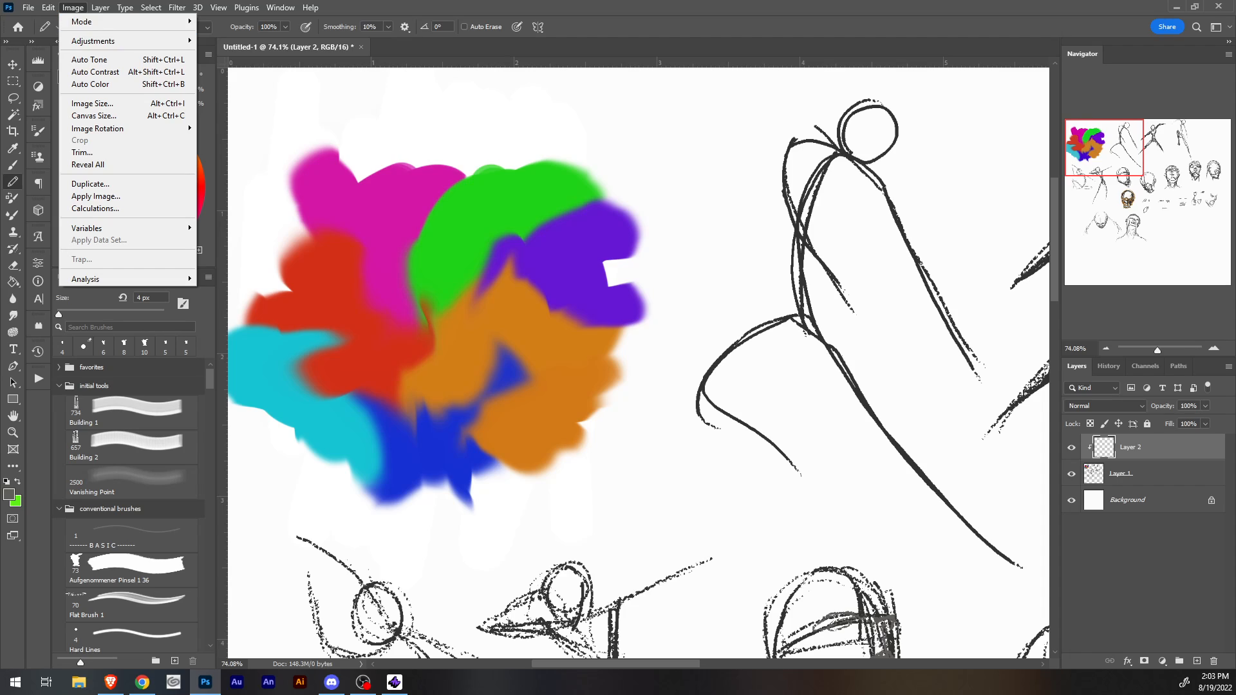
mouse_move(97, 41)
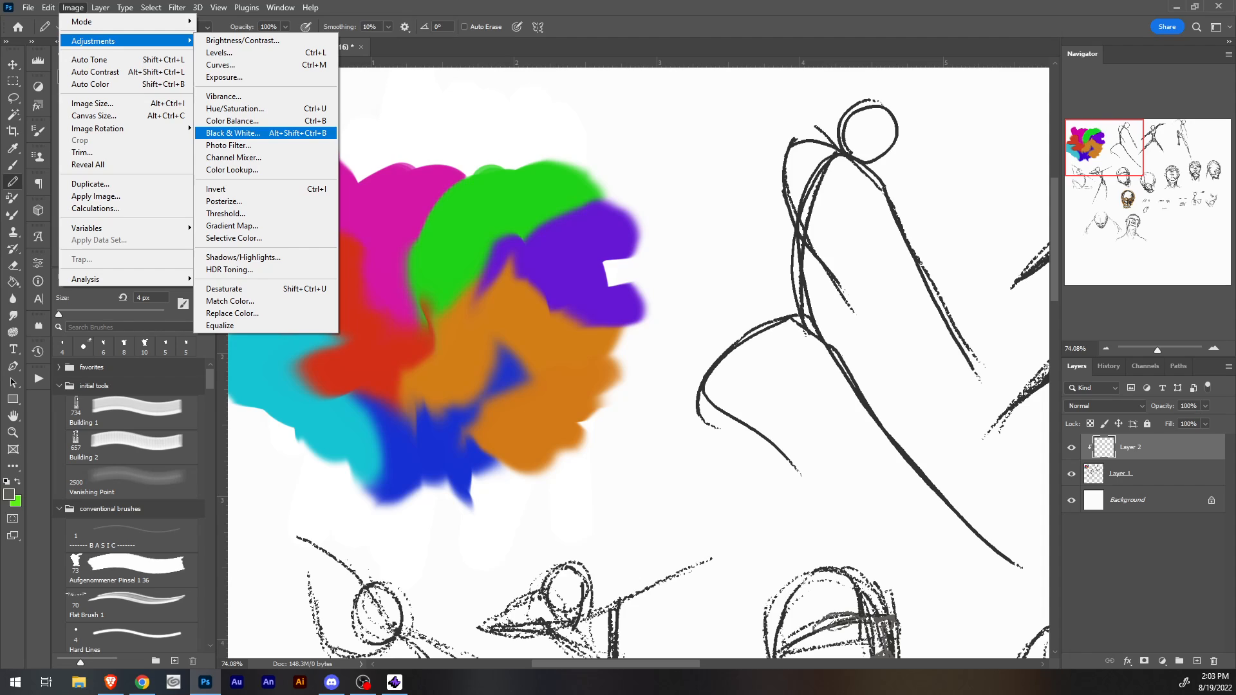
left_click(232, 132)
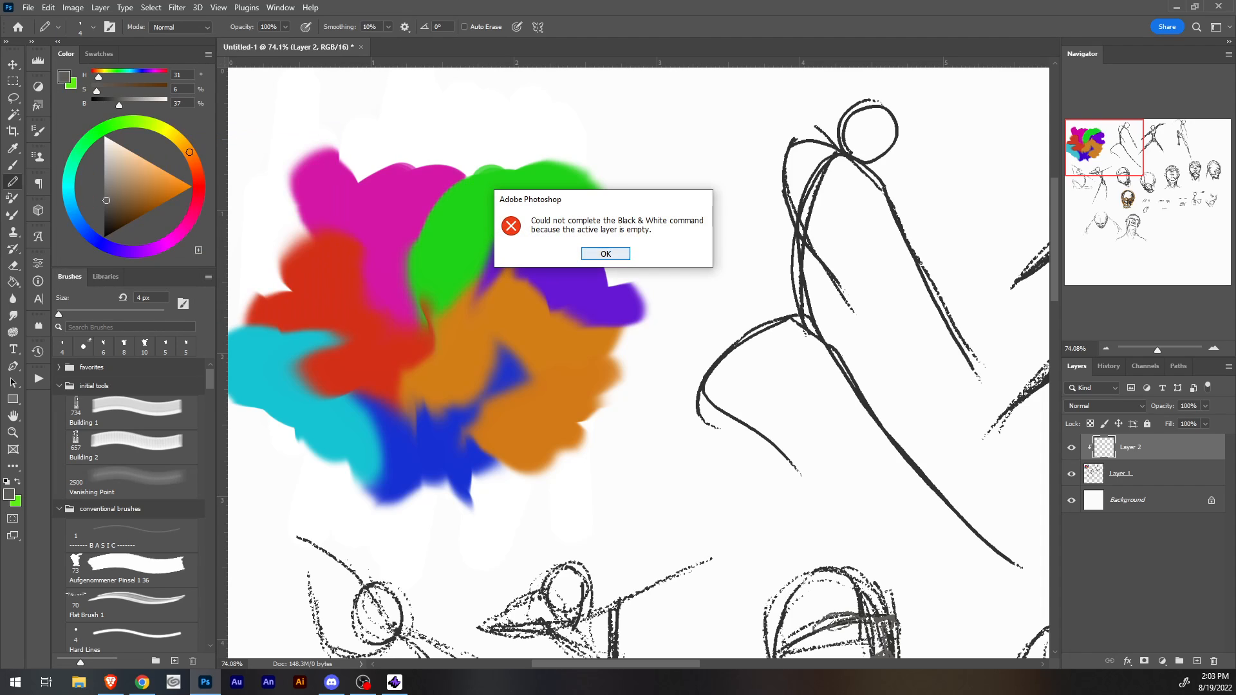
key("Return")
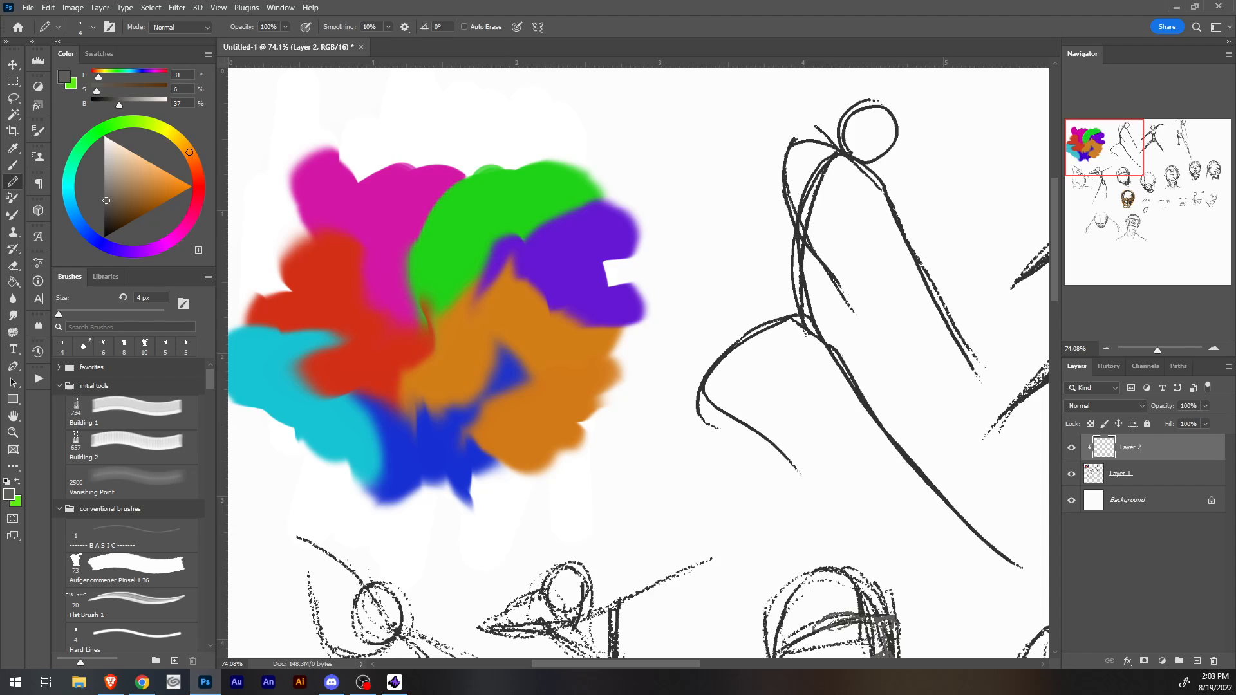
Merge the clipped Layer 2 down into Layer 1.
left_click(1152, 473)
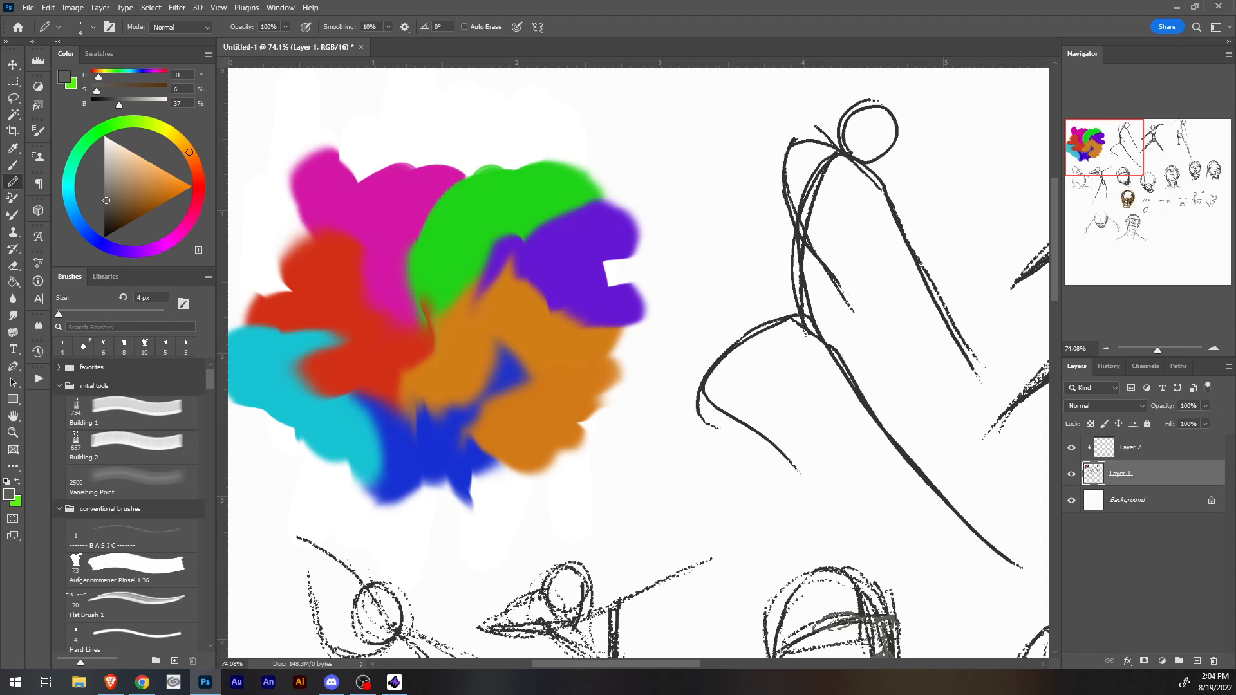
right_click(1136, 474)
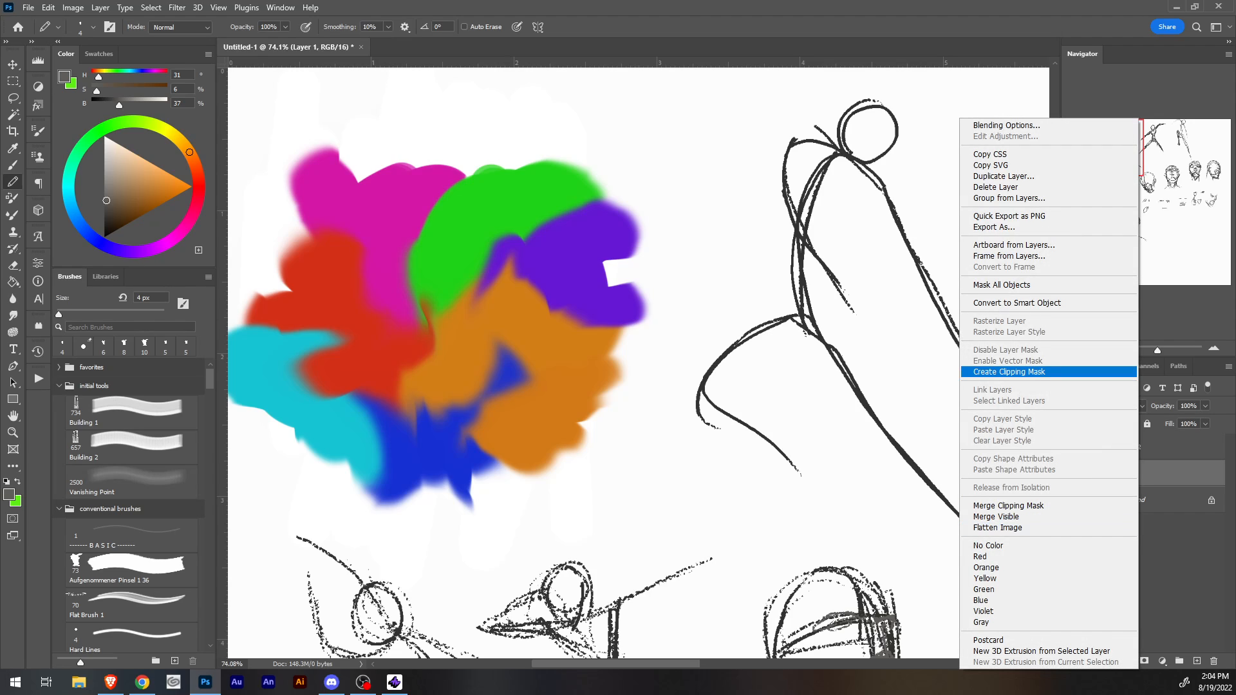
left_click(1009, 371)
right_click(1126, 447)
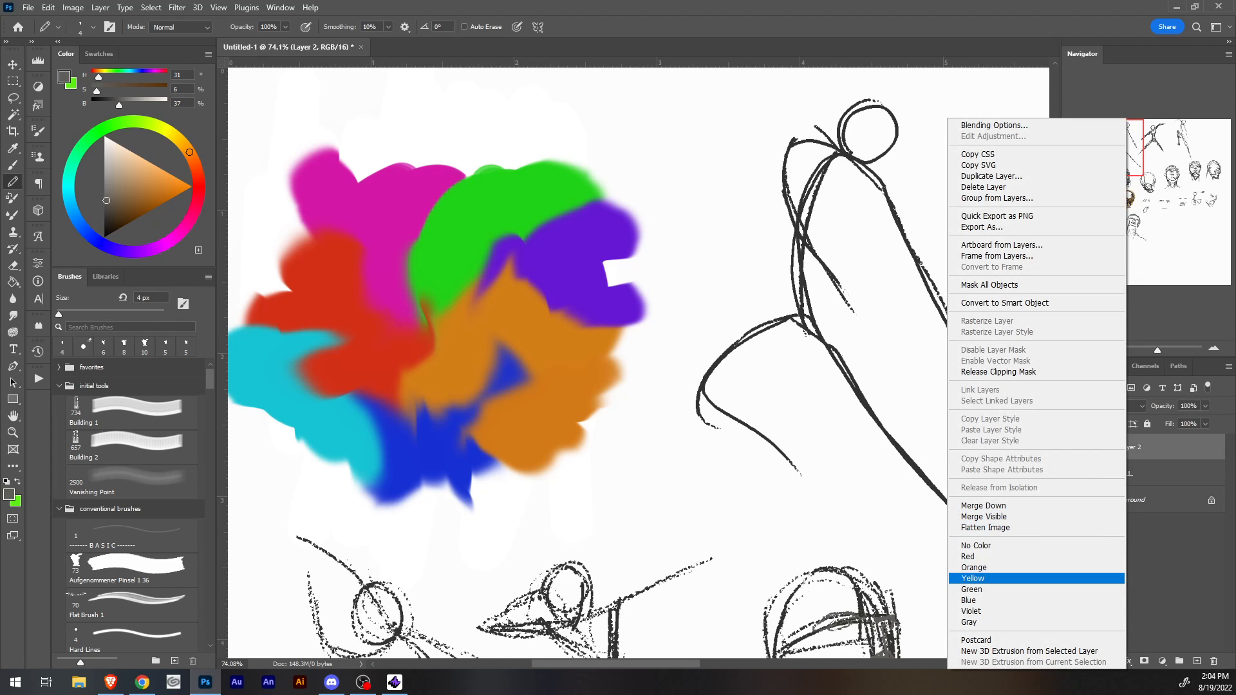
left_click(983, 505)
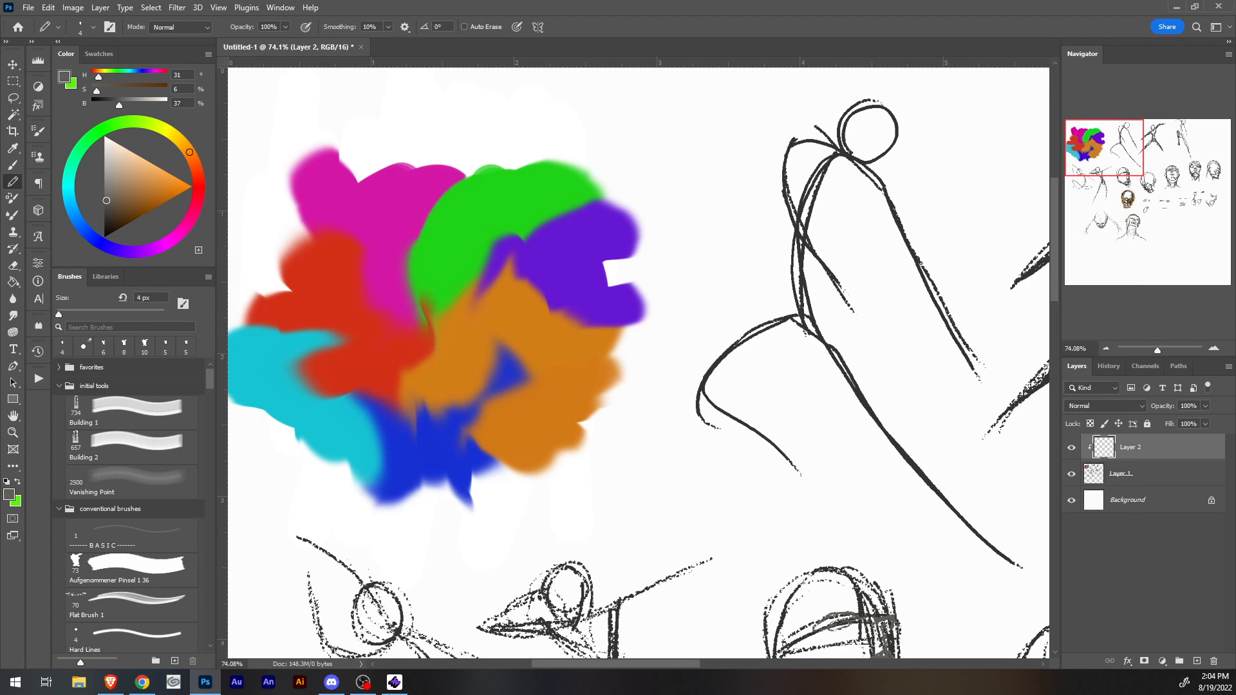
Preview the Black & White adjustment with the Default preset on Layer 1 and cancel it.
left_click(72, 7)
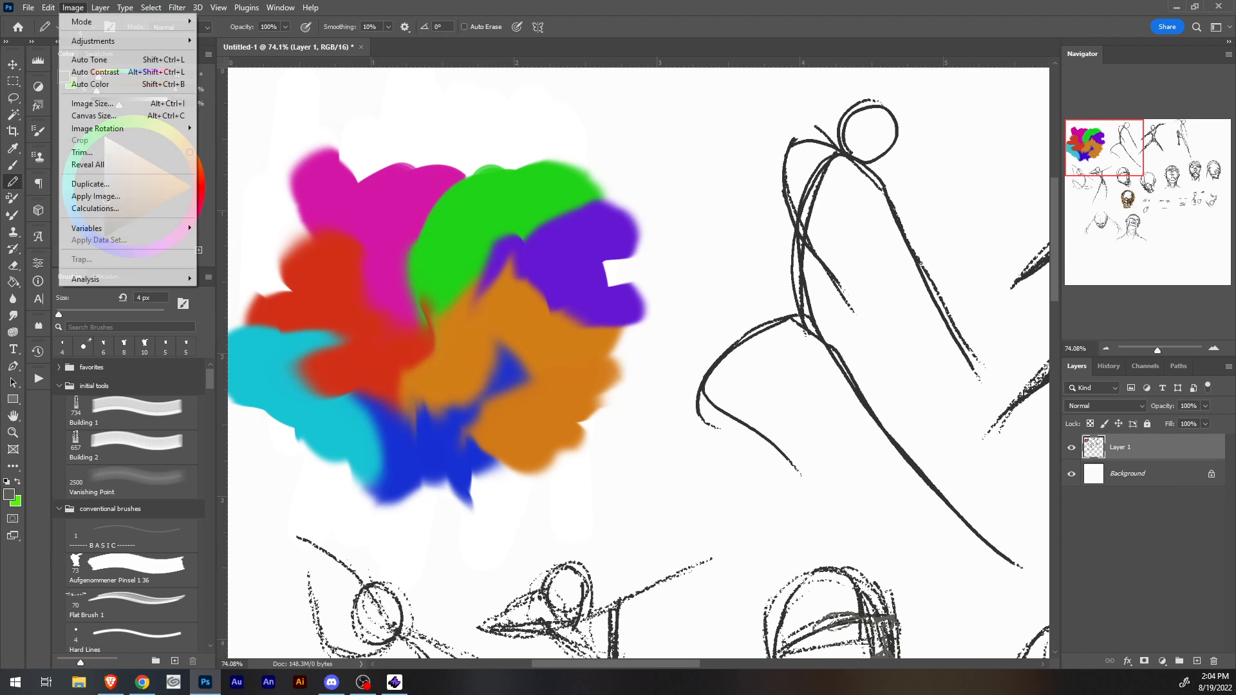
mouse_move(93, 41)
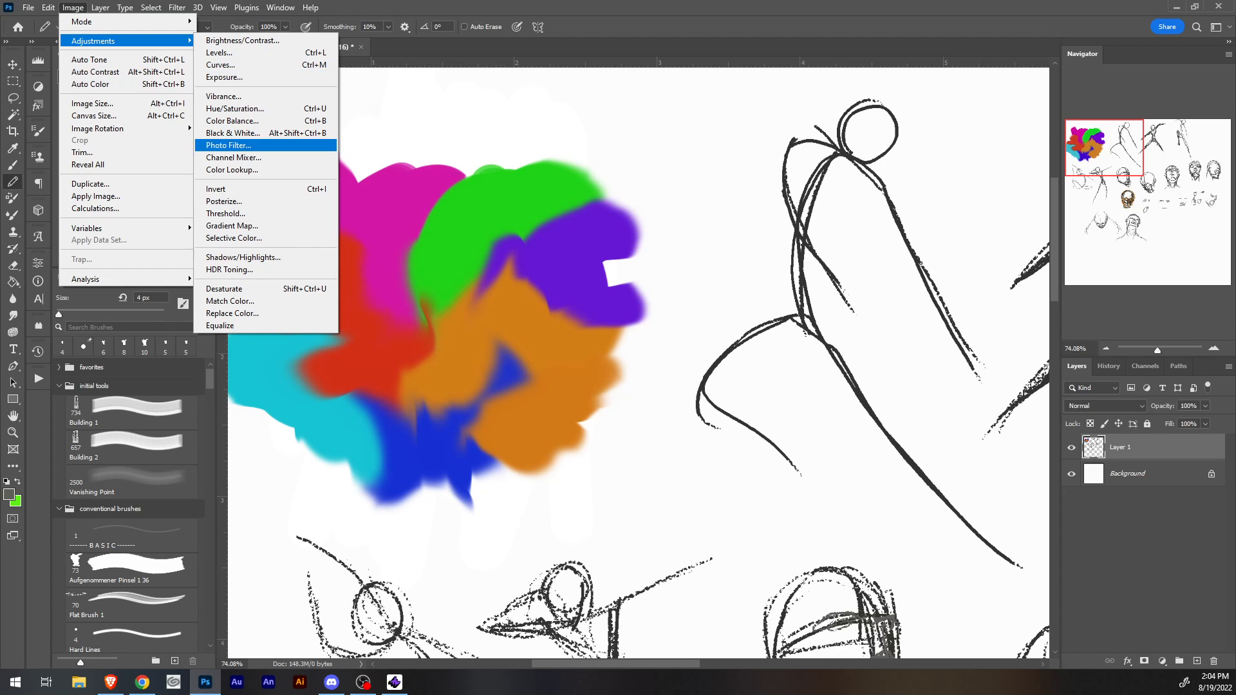
left_click(232, 133)
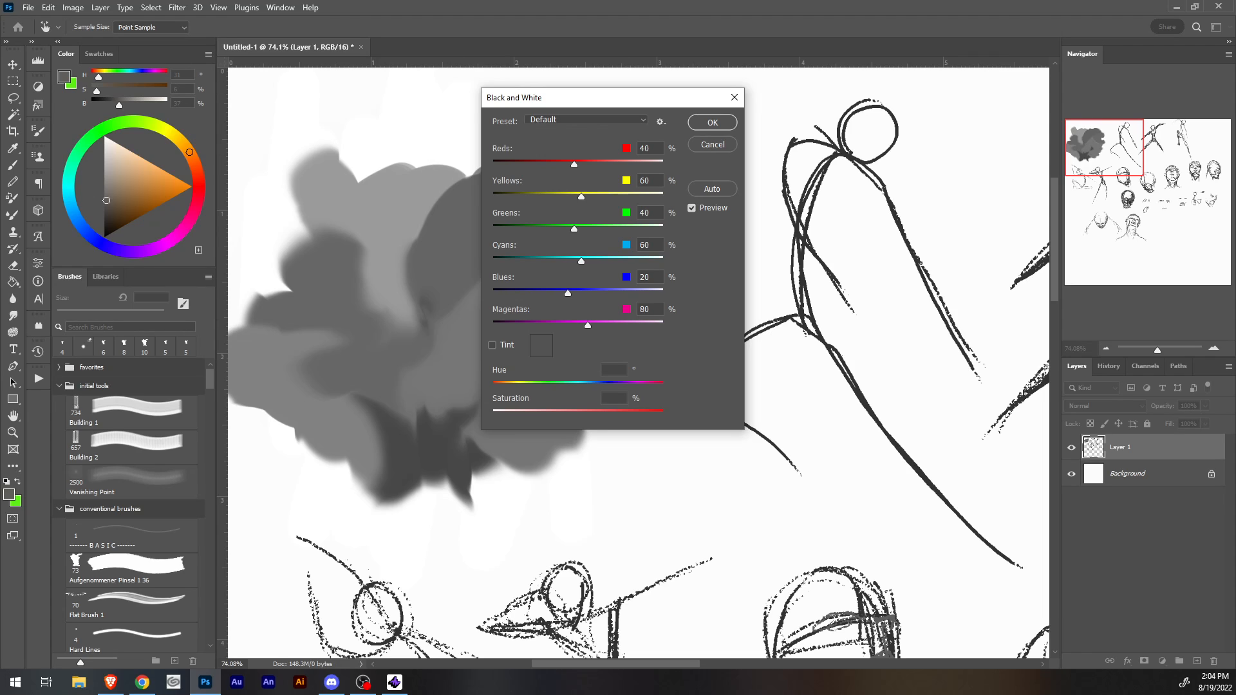
left_click_drag(656, 97, 892, 125)
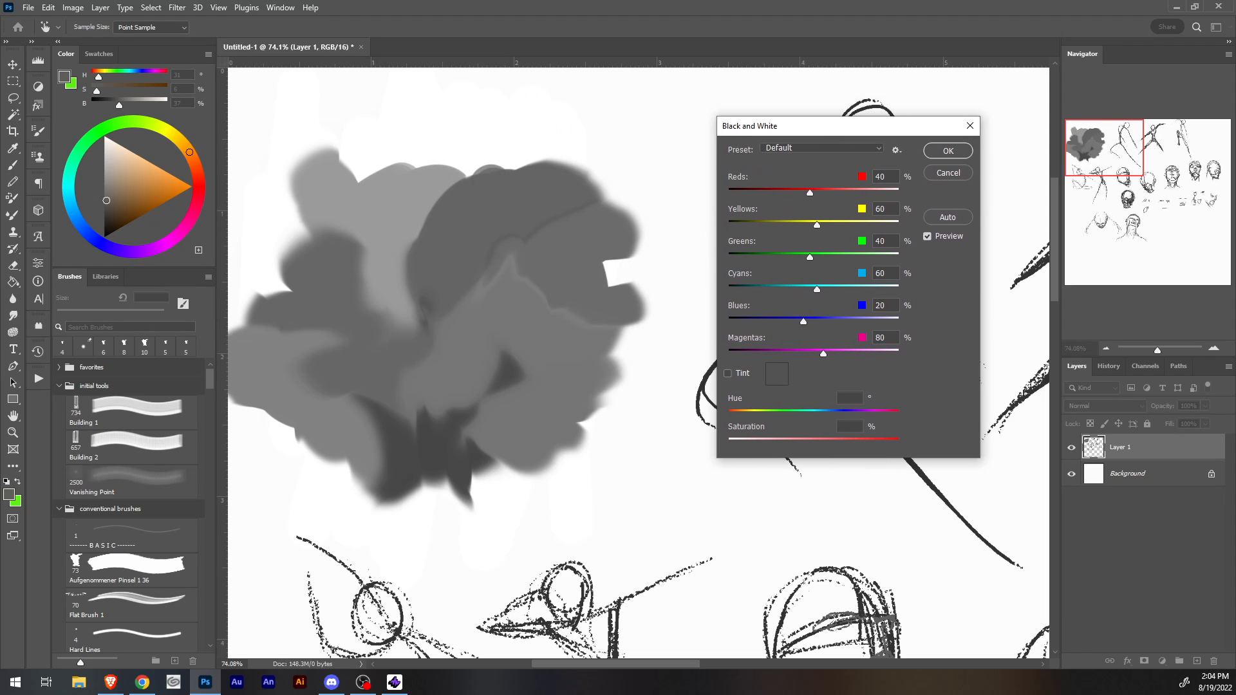
left_click(947, 172)
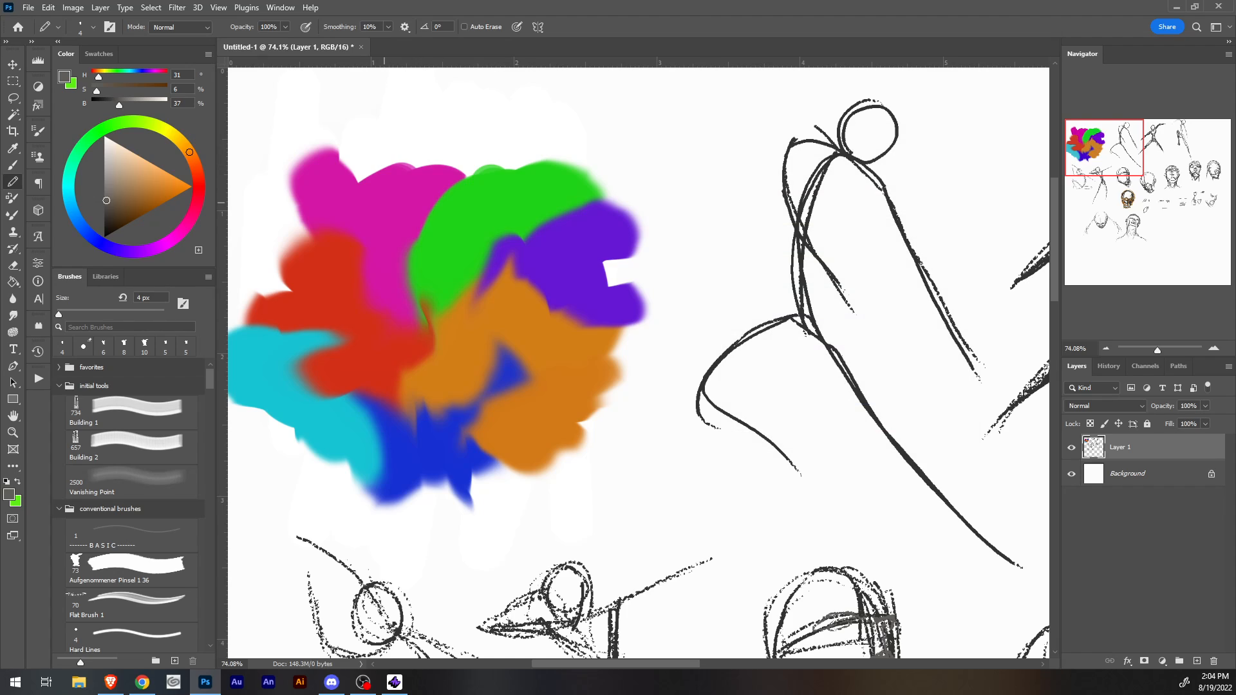
Preview the Black & White adjustment on Layer 1 again to compare the swatches' gray values, and discard it.
left_click(72, 8)
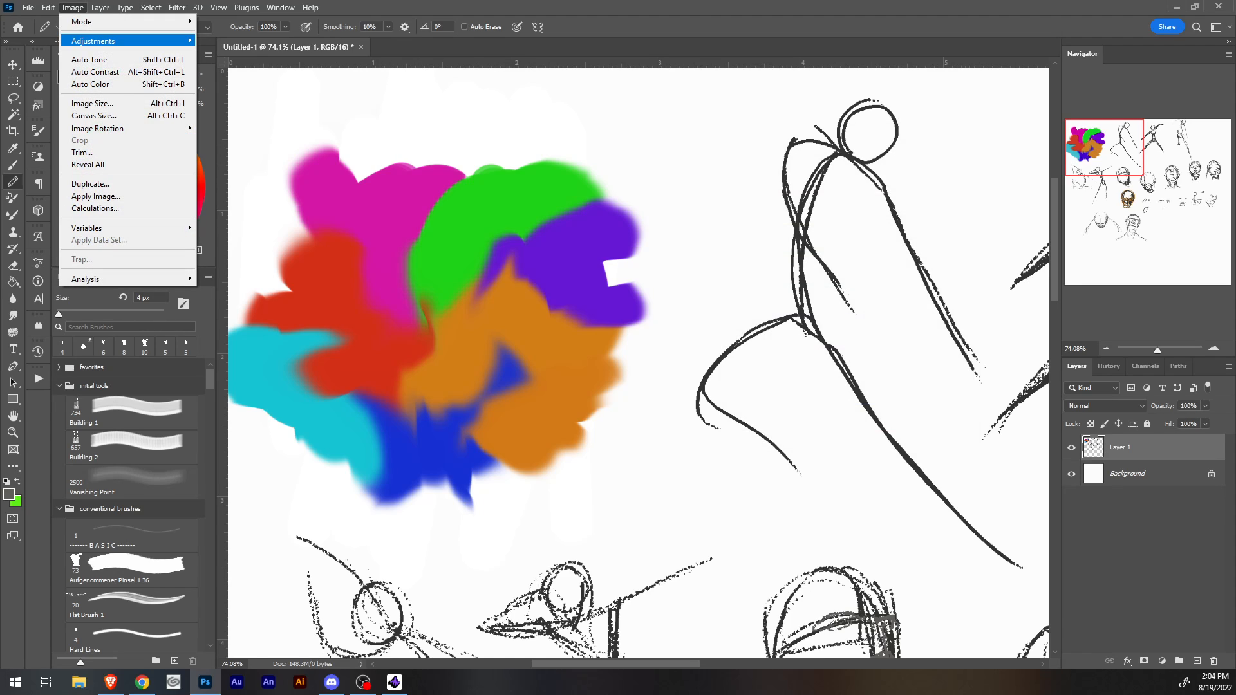
mouse_move(96, 41)
left_click(232, 132)
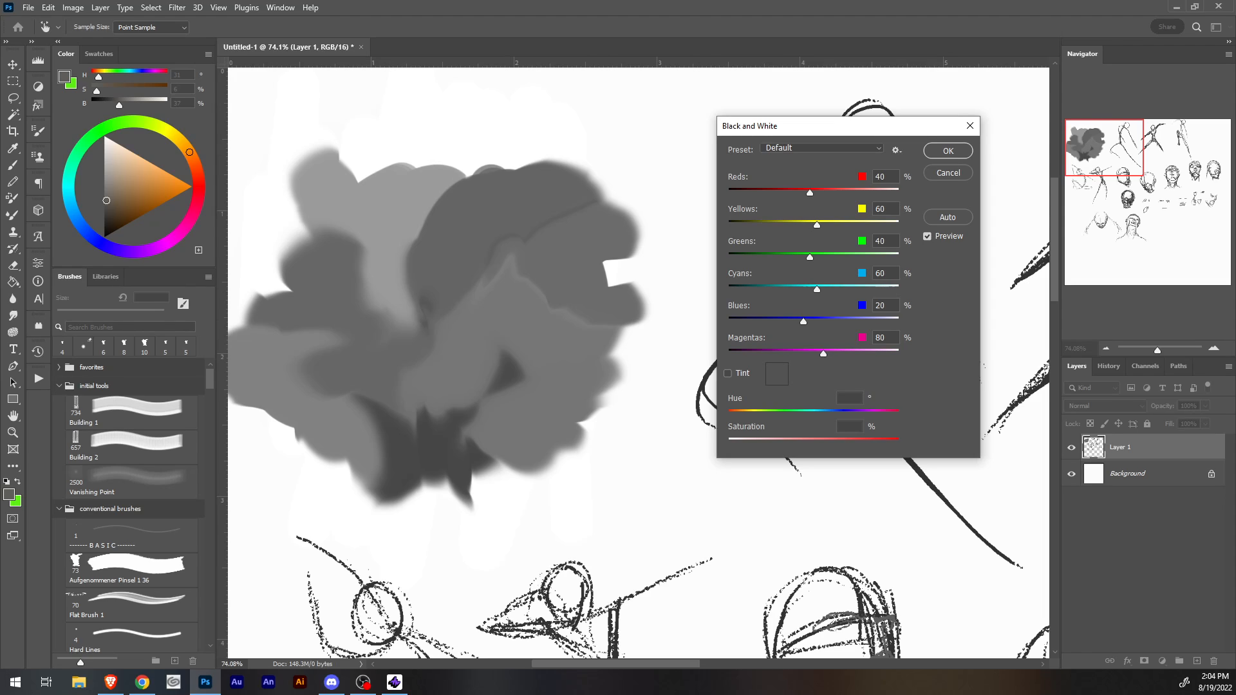
left_click(162, 202)
left_click(948, 172)
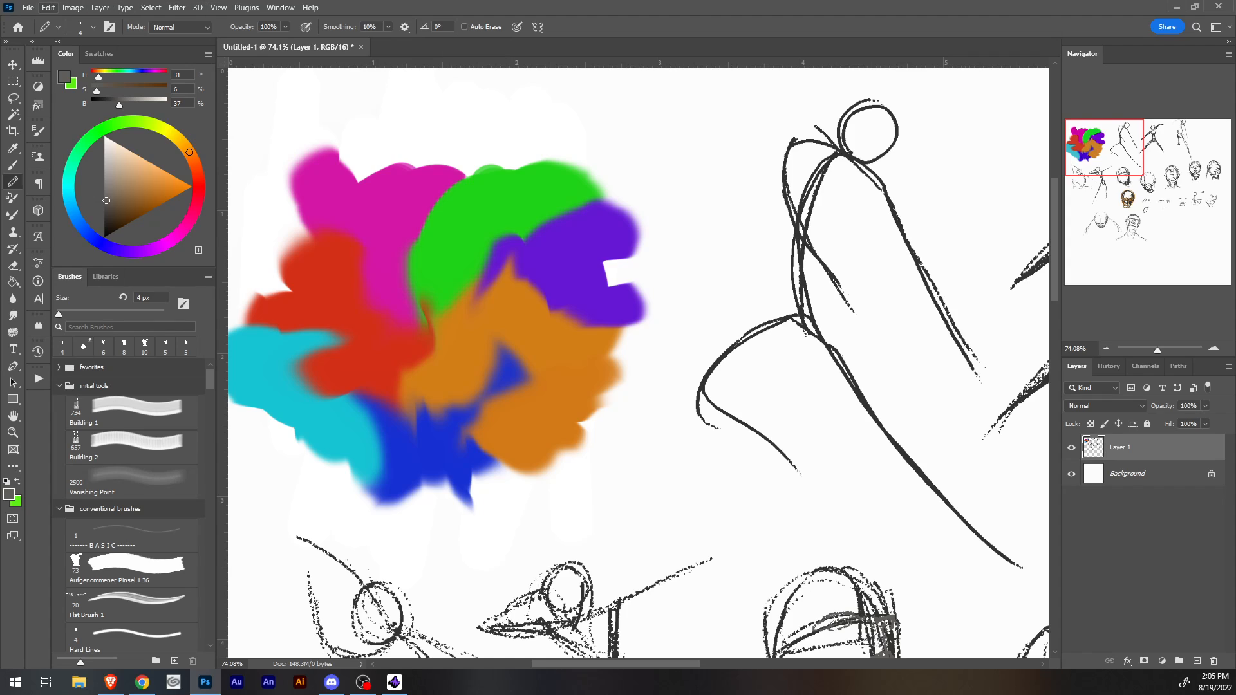
Try inverting the colors of Layer 1 and undo the inversion.
left_click(73, 7)
mouse_move(93, 40)
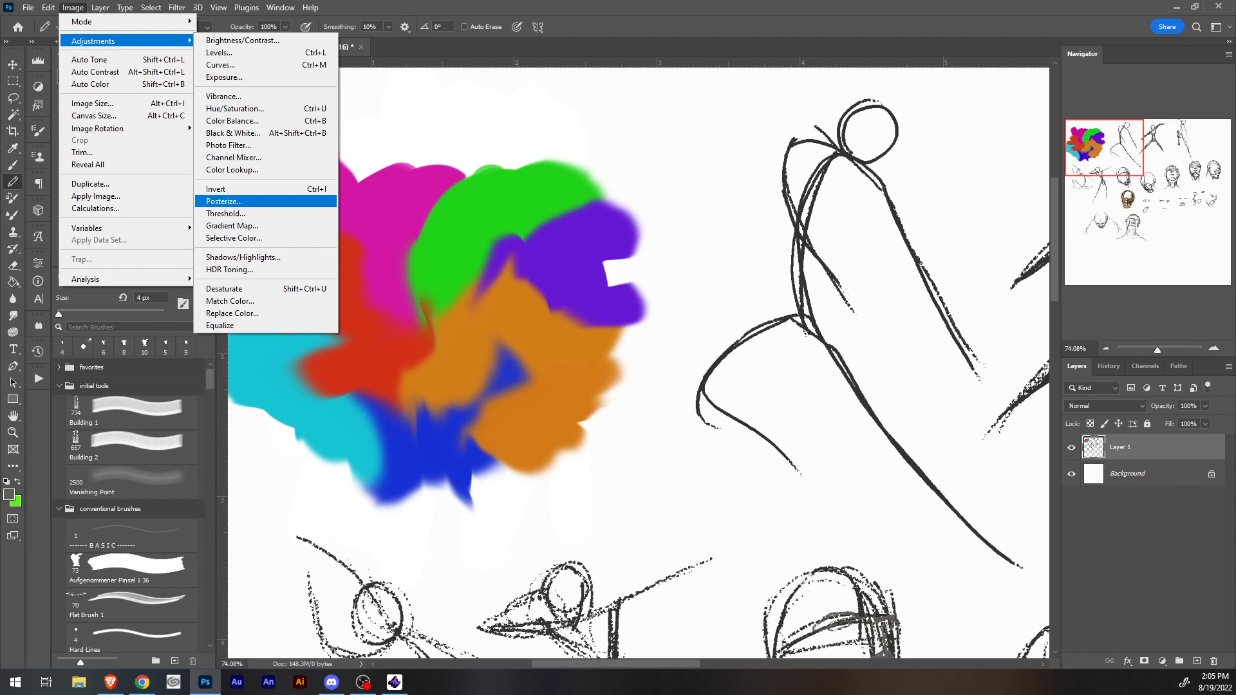
left_click(257, 189)
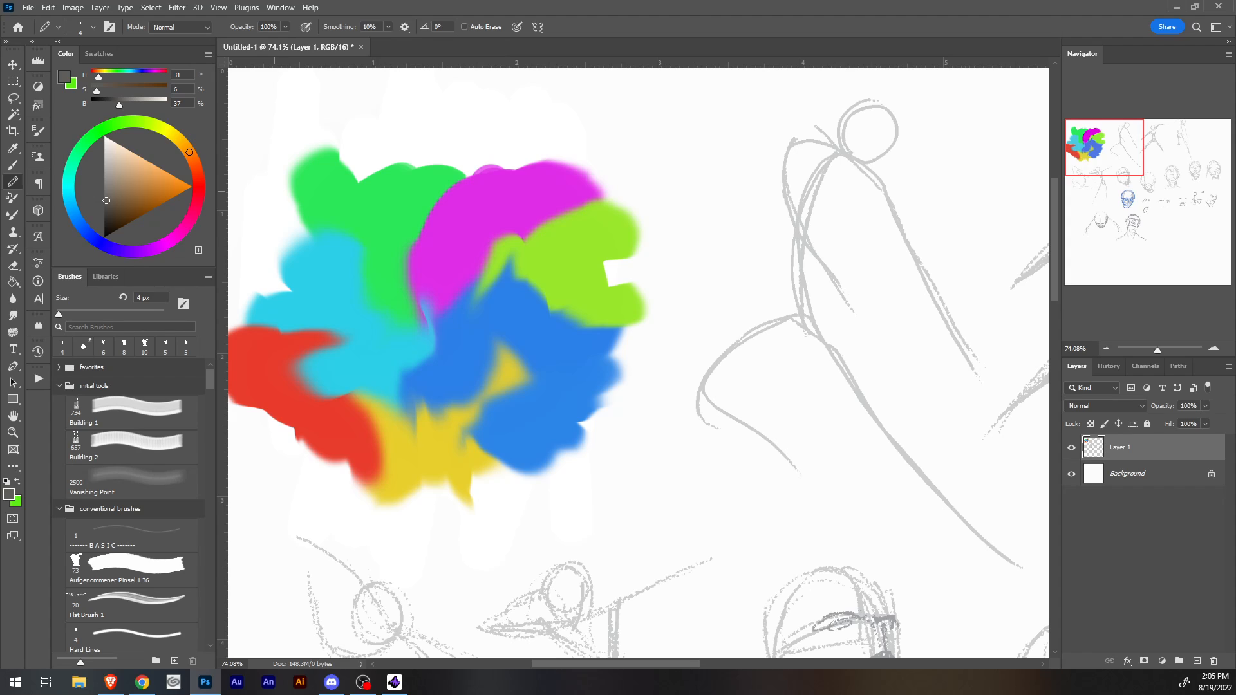
key("ctrl+z")
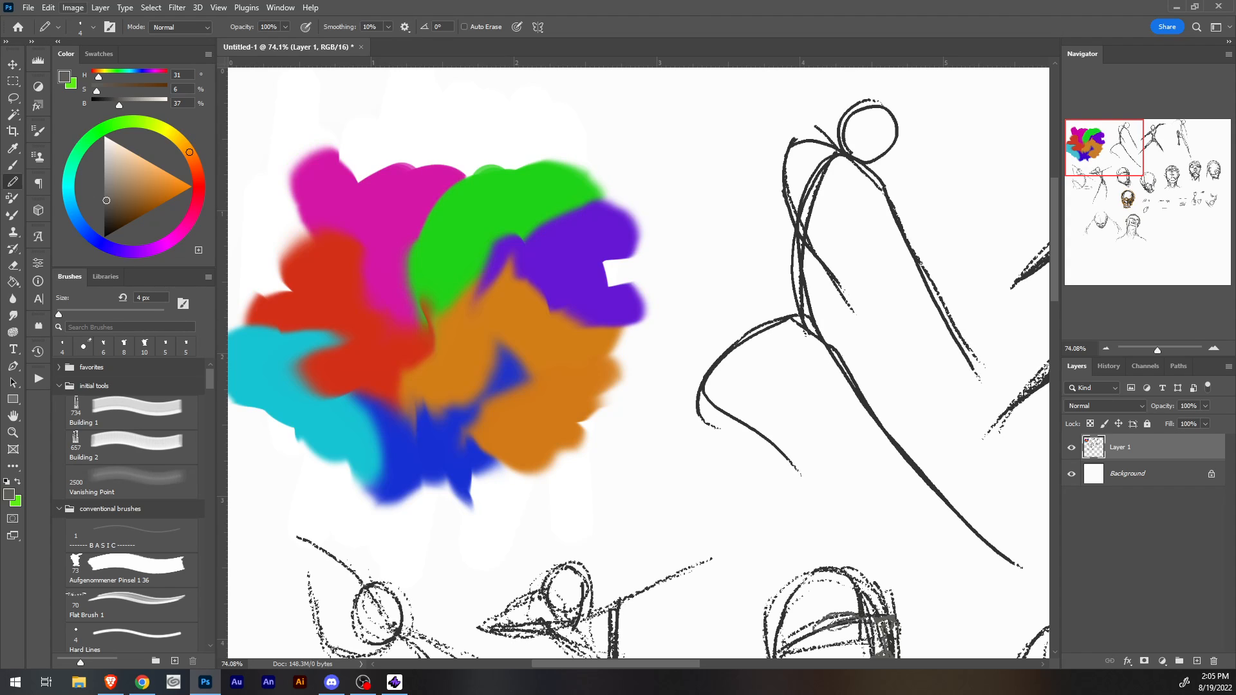
left_click(73, 7)
mouse_move(97, 41)
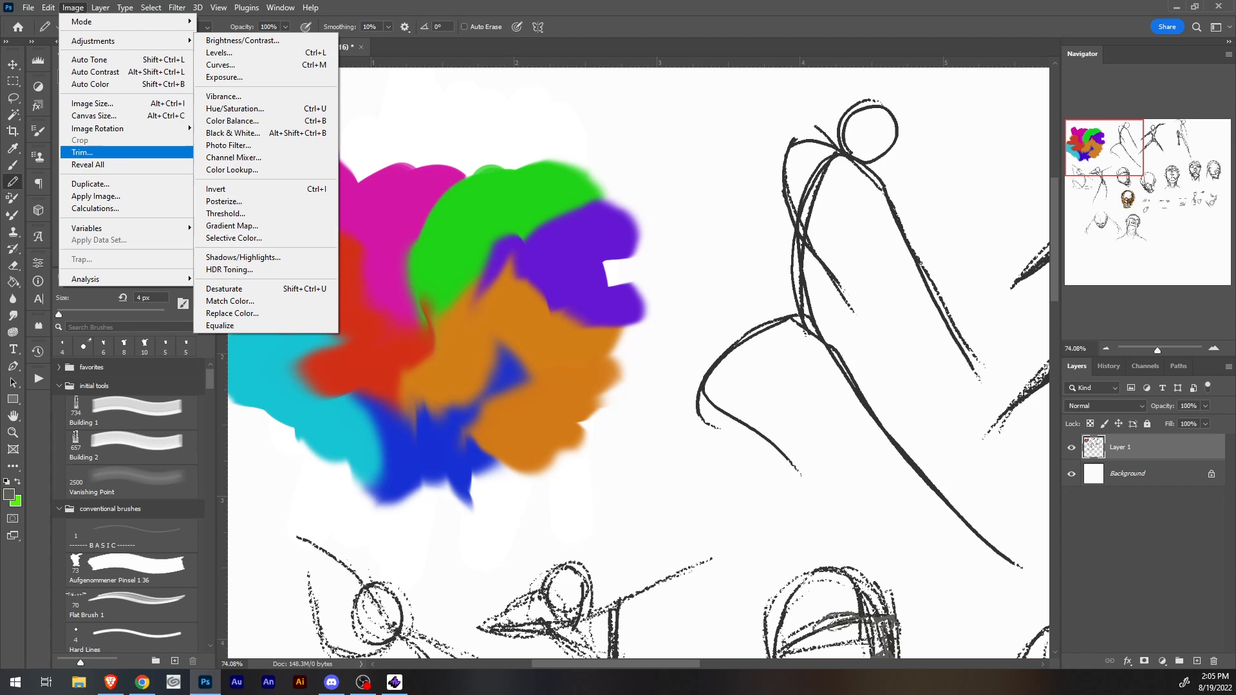
mouse_move(47, 7)
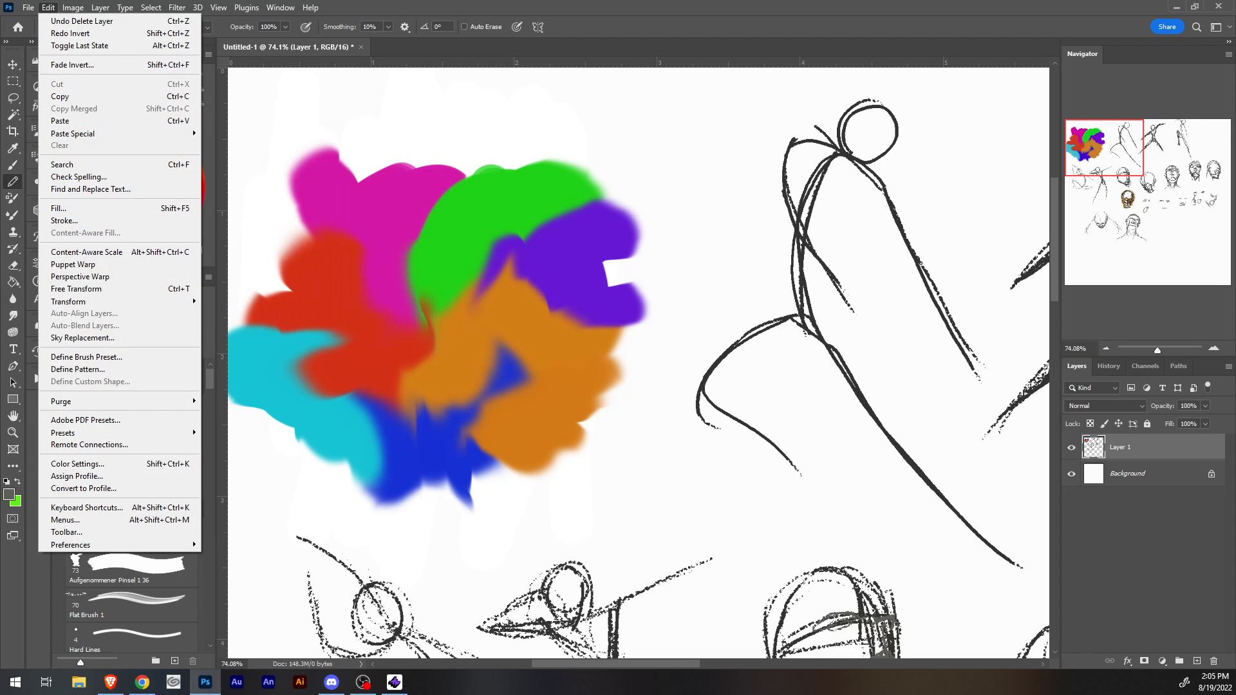
mouse_move(96, 301)
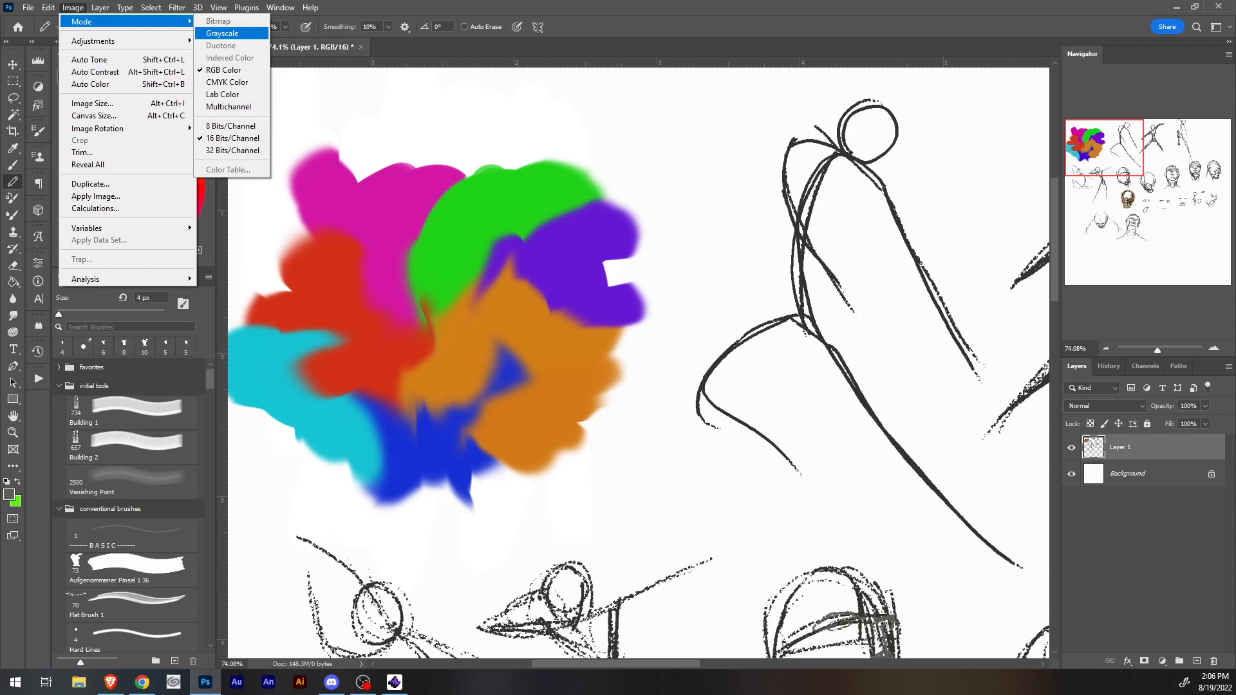
Start converting the image to Grayscale mode without flattening the layers, and cancel before discarding the color information.
left_click(222, 33)
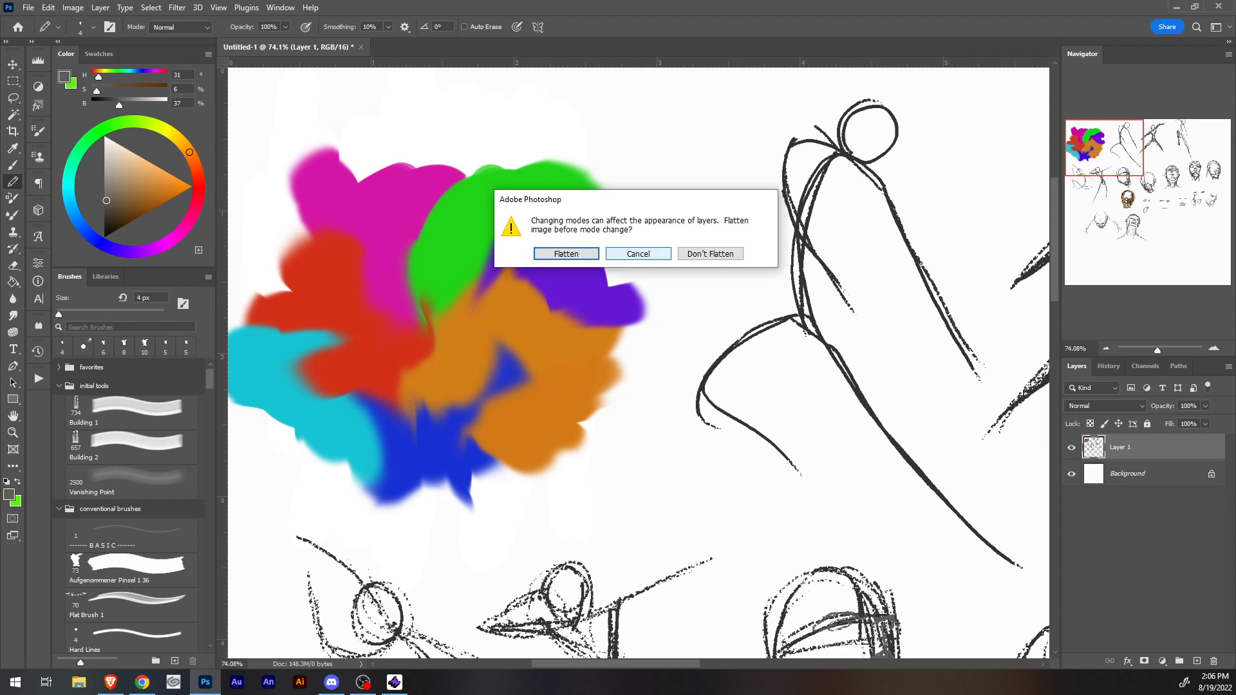
left_click(710, 253)
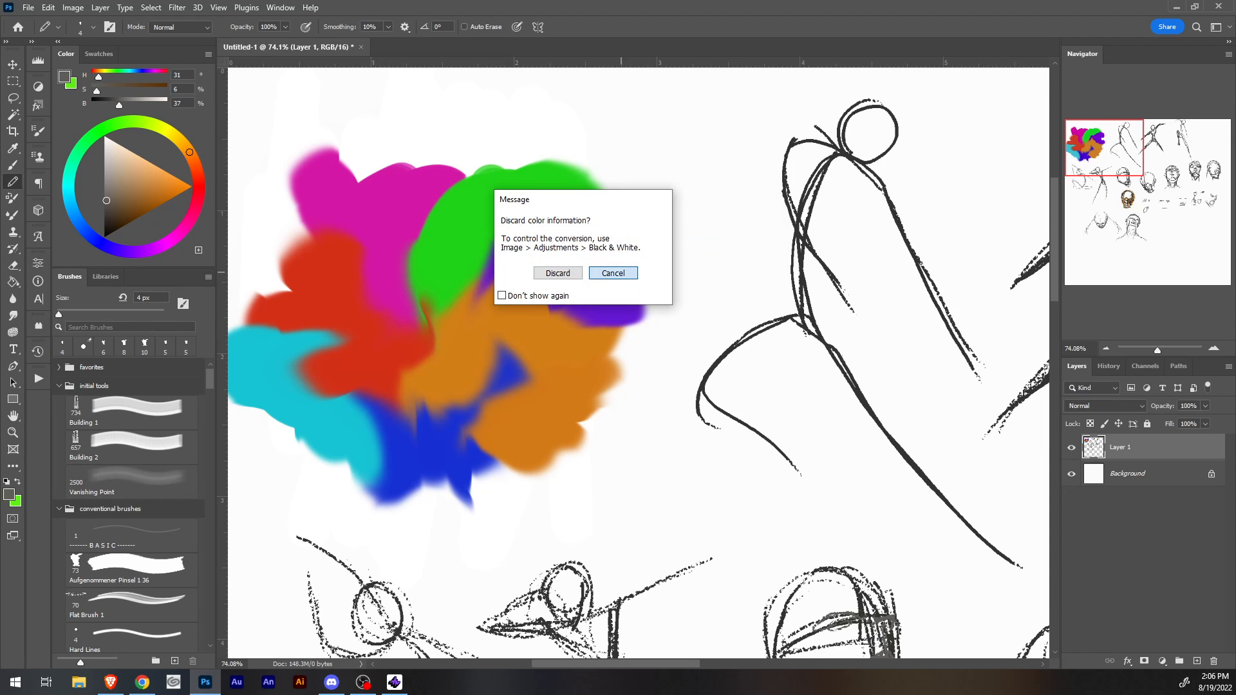
left_click(613, 273)
Look through the image adjustments available for Layer 1.
left_click(72, 7)
mouse_move(93, 40)
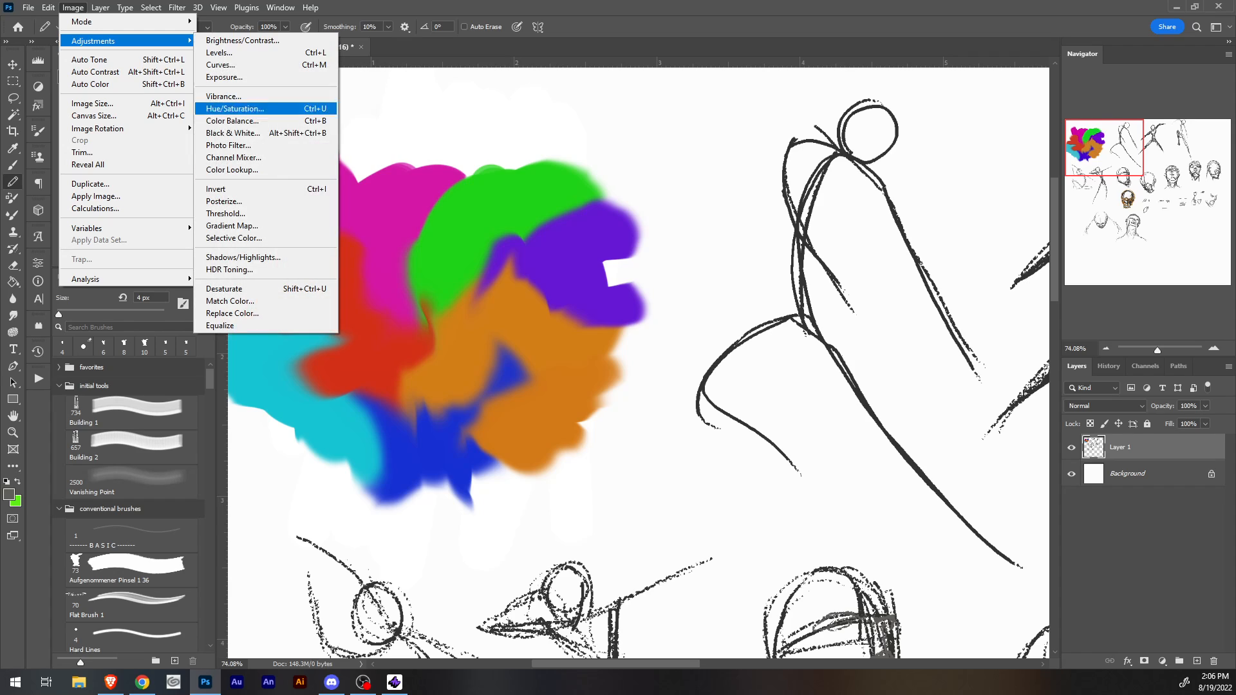
key("Return")
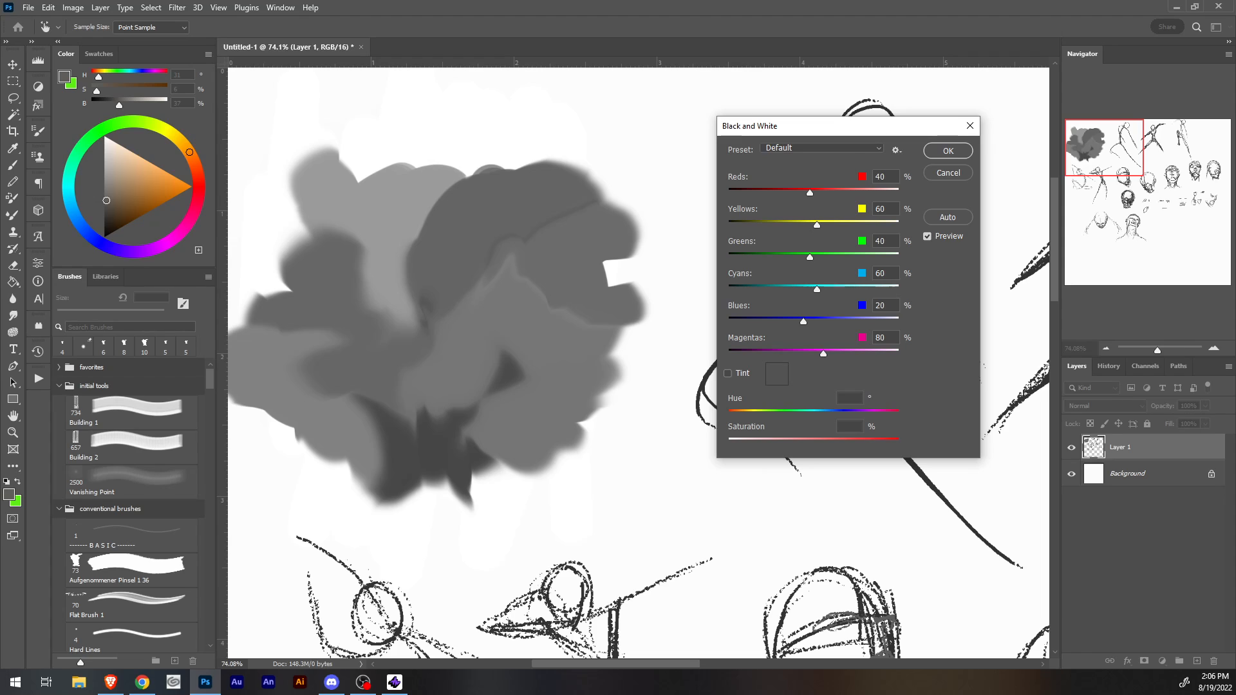
key("Return")
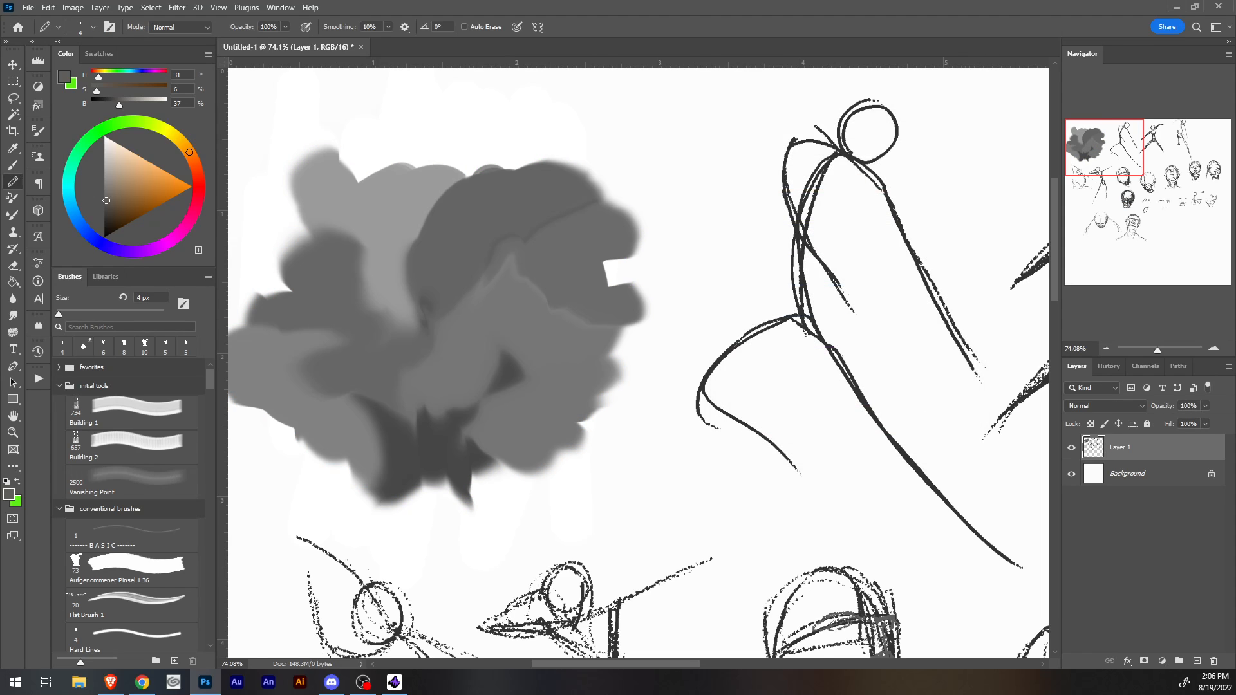
key("ctrl+z")
key("ctrl+shift+alt+n")
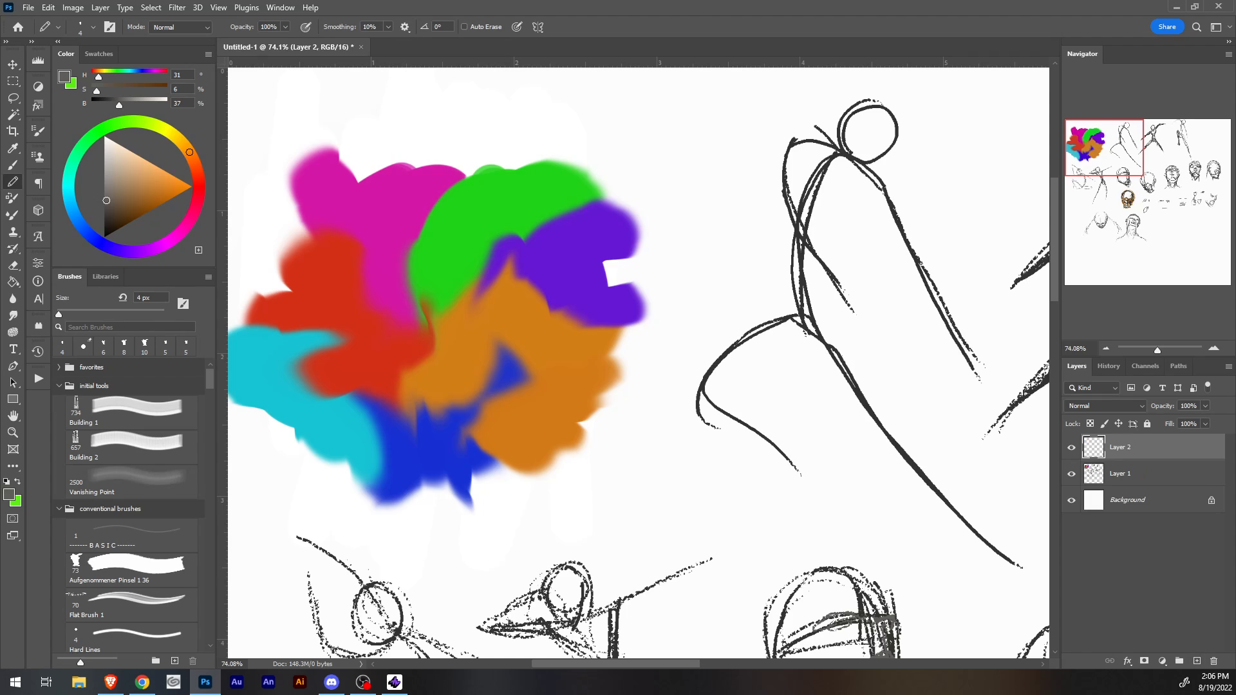
key("ctrl+z")
Duplicate Layer 1 under its suggested name, Layer 1 copy.
right_click(1112, 447)
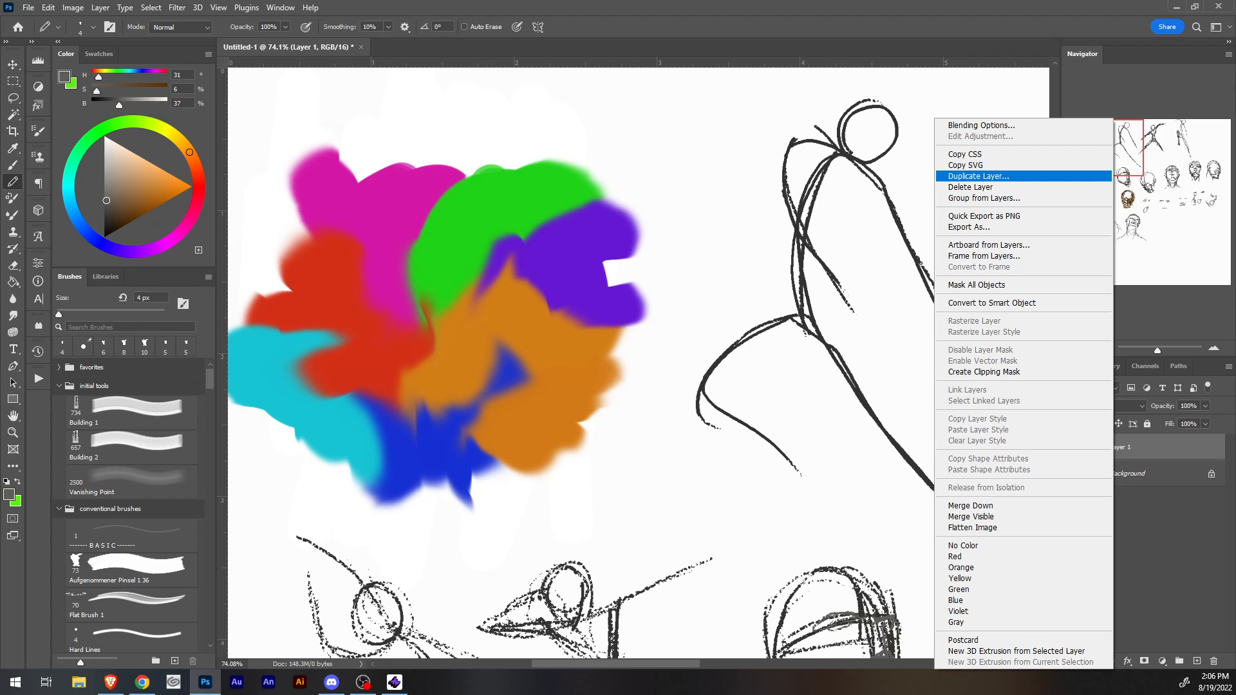
left_click(978, 175)
left_click(723, 189)
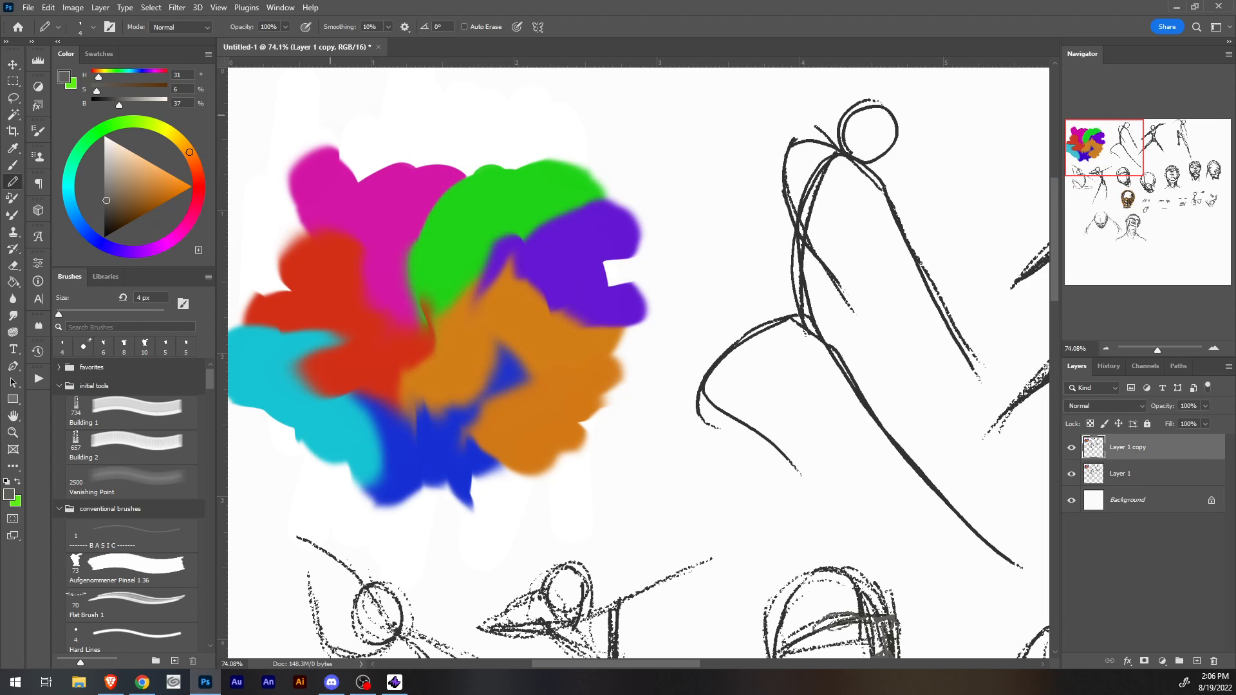
Convert Layer 1 copy to greyscale with a Black & White adjustment using the Default preset.
left_click(73, 8)
mouse_move(97, 41)
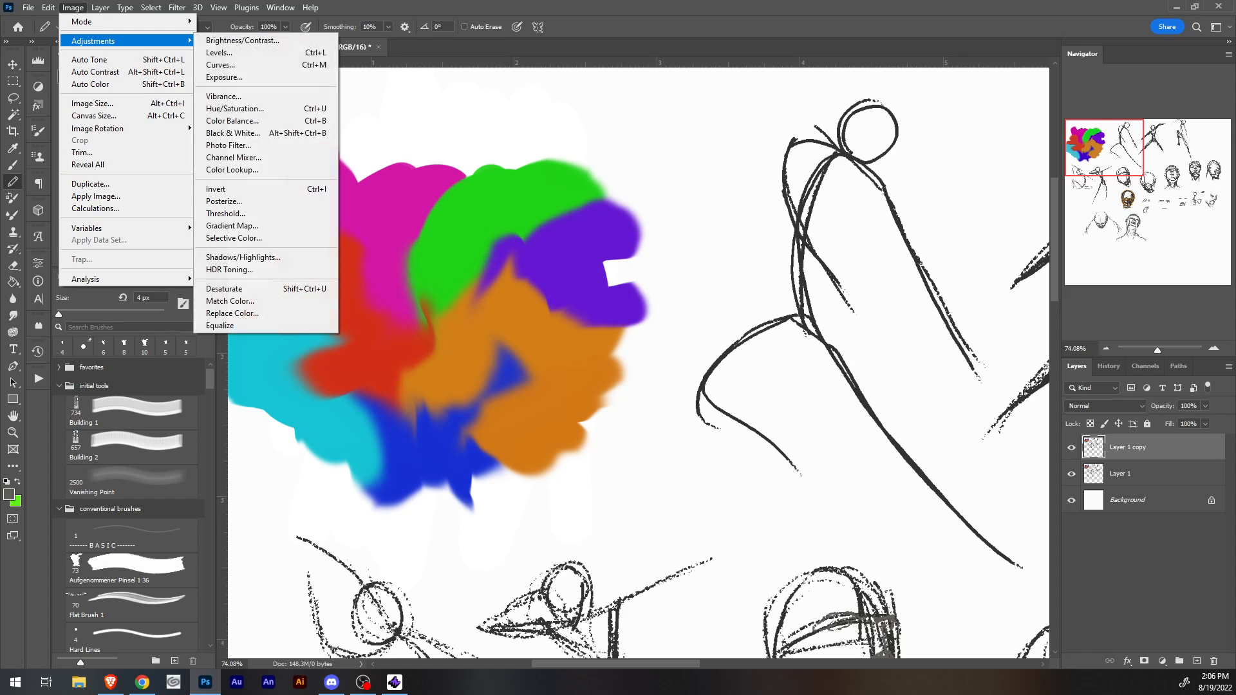
left_click(232, 132)
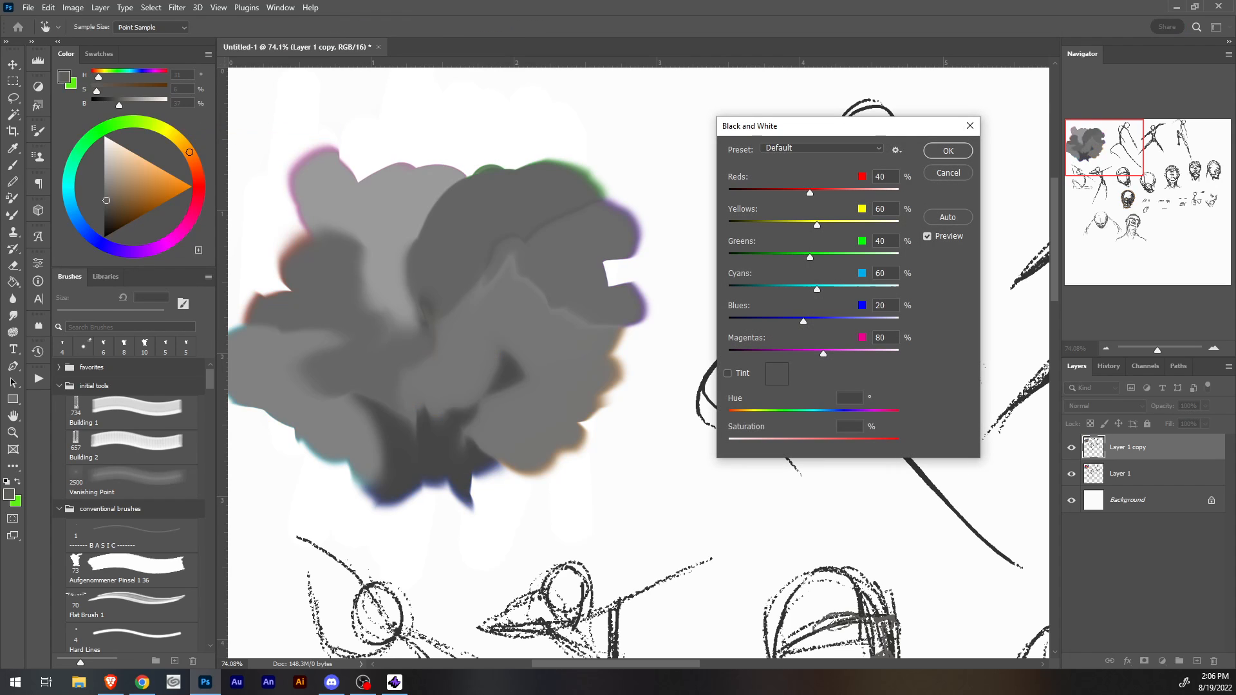
left_click(948, 150)
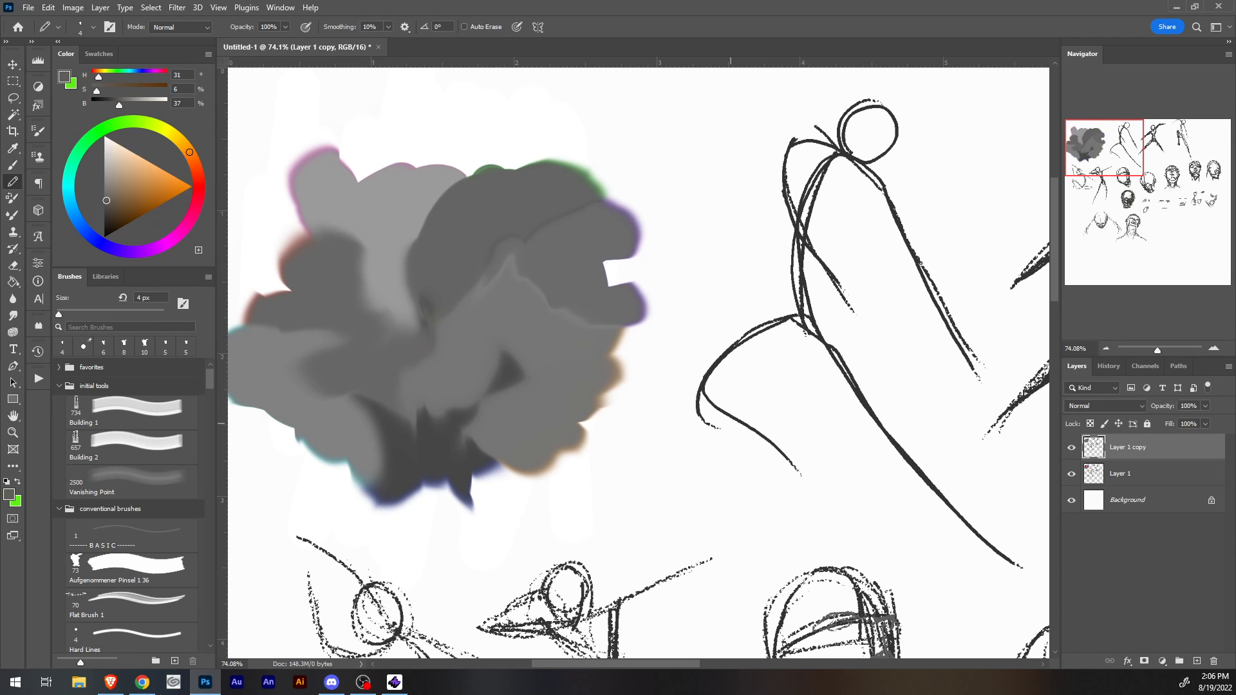
Sample a dark grey from the bottom of the grey paint blob and sketch a looped circle in the empty lower area with a 20 px brush.
mouse_move(1104, 147)
left_mouse_down()
mouse_move(1149, 183)
mouse_move(1113, 215)
mouse_move(1126, 203)
mouse_move(1103, 149)
left_mouse_up()
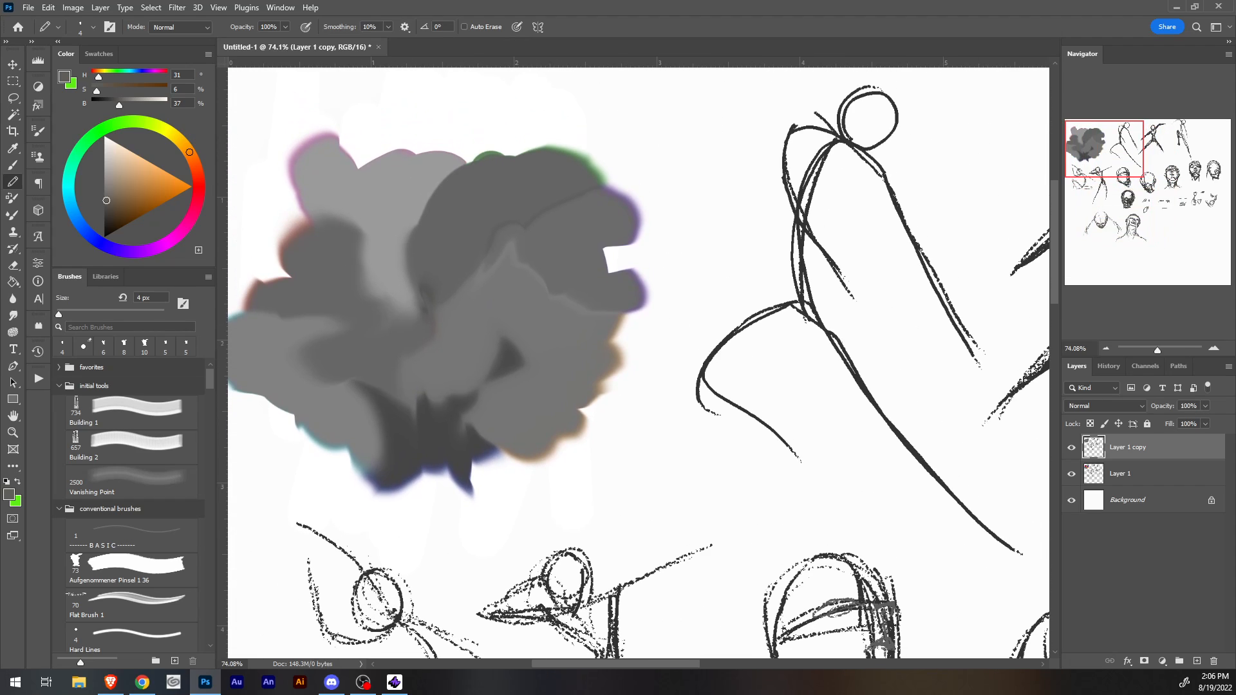
left_click_drag(1157, 351, 1149, 350)
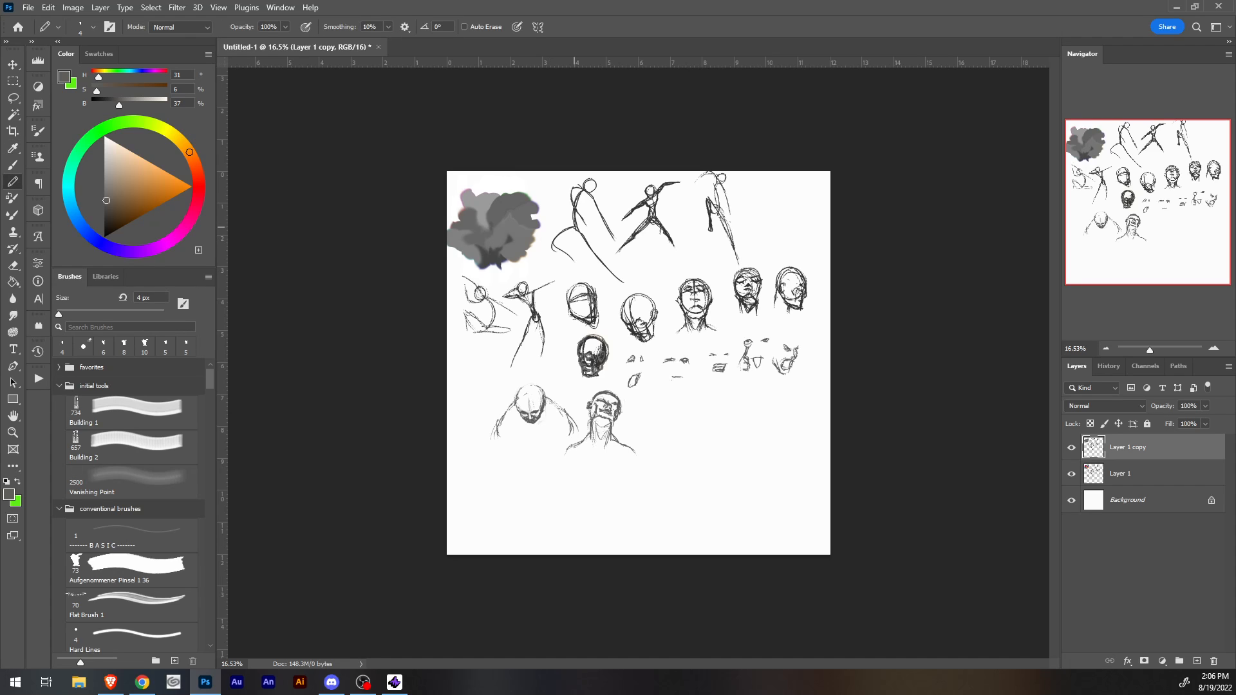
left_click_drag(1149, 350, 1153, 350)
left_click(1127, 168)
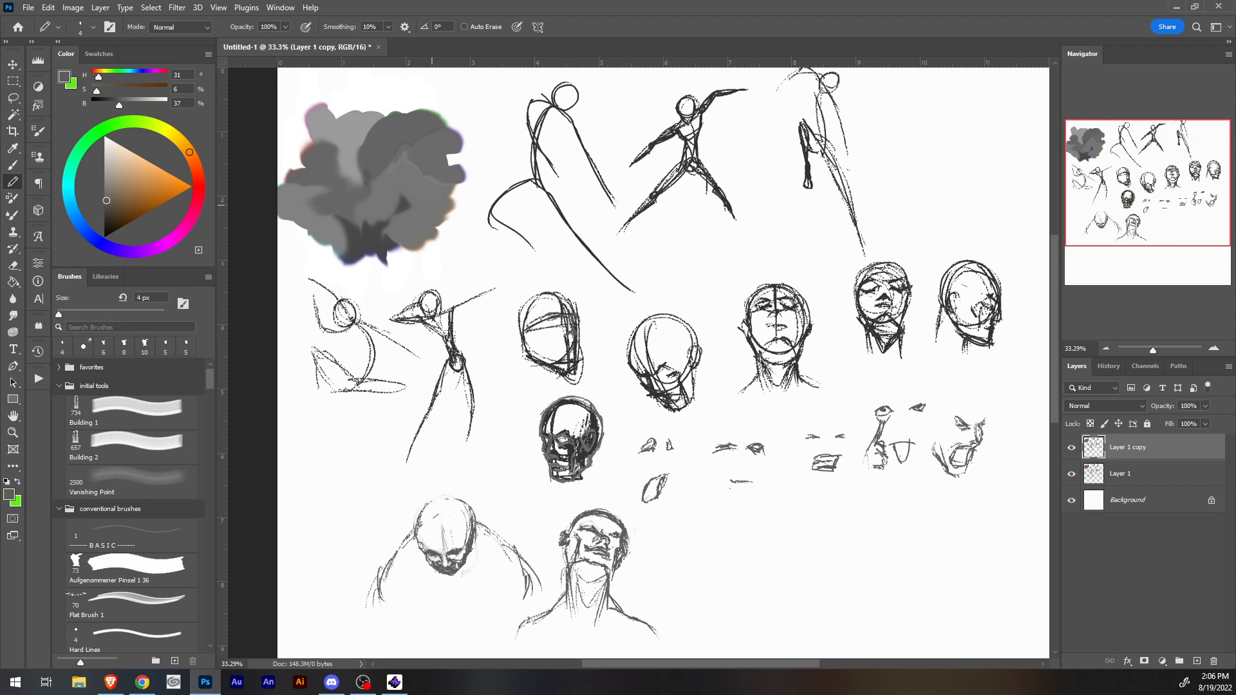
left_click(378, 216, "alt")
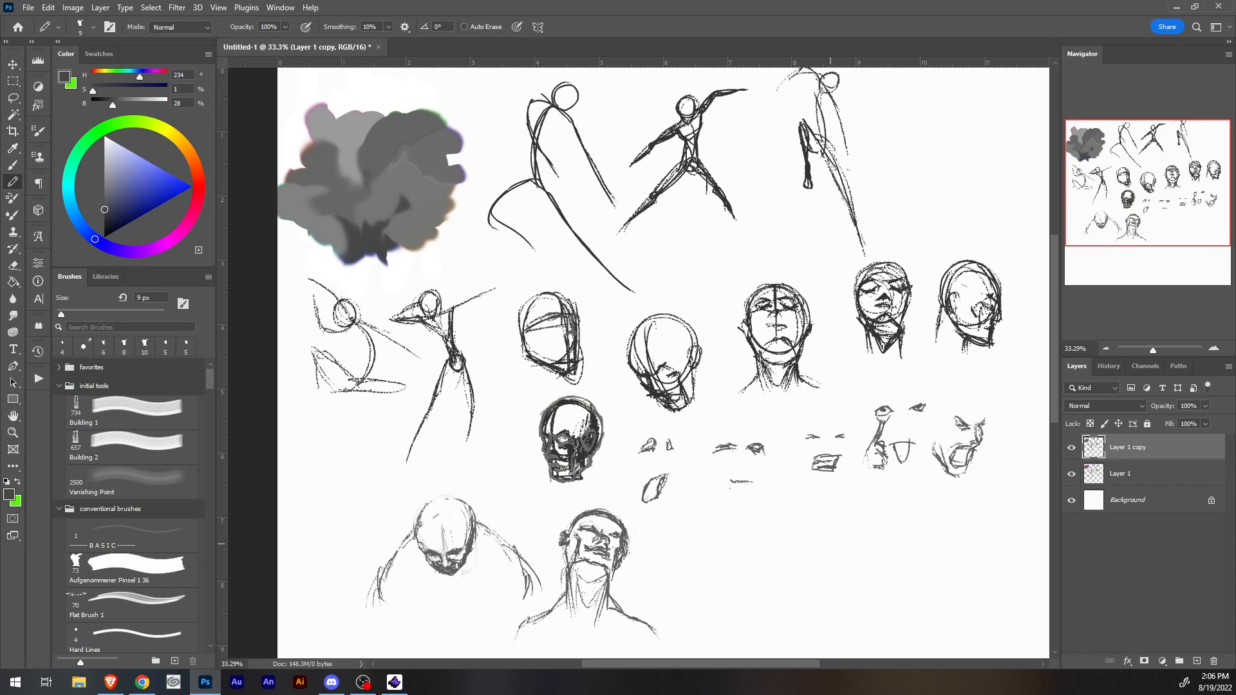
key("bracketright")
key("bracketright")
key("bracketright")
mouse_move(786, 604)
left_mouse_down()
mouse_move(775, 566)
mouse_move(848, 569)
mouse_move(807, 530)
mouse_move(776, 560)
left_mouse_up()
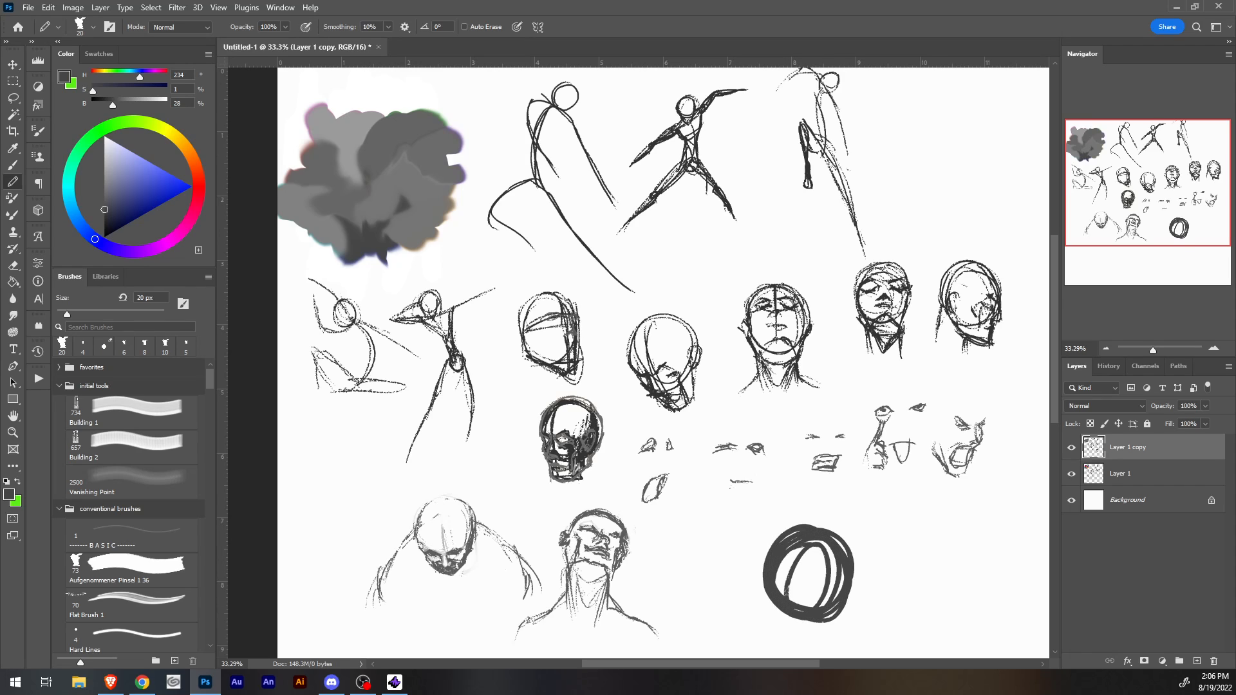
Thicken the new circle into a heavy dark ring with a 40 px brush.
left_click_drag(1048, 402, 1042, 244)
key("bracketright")
key("bracketright")
key("bracketright")
key("bracketright")
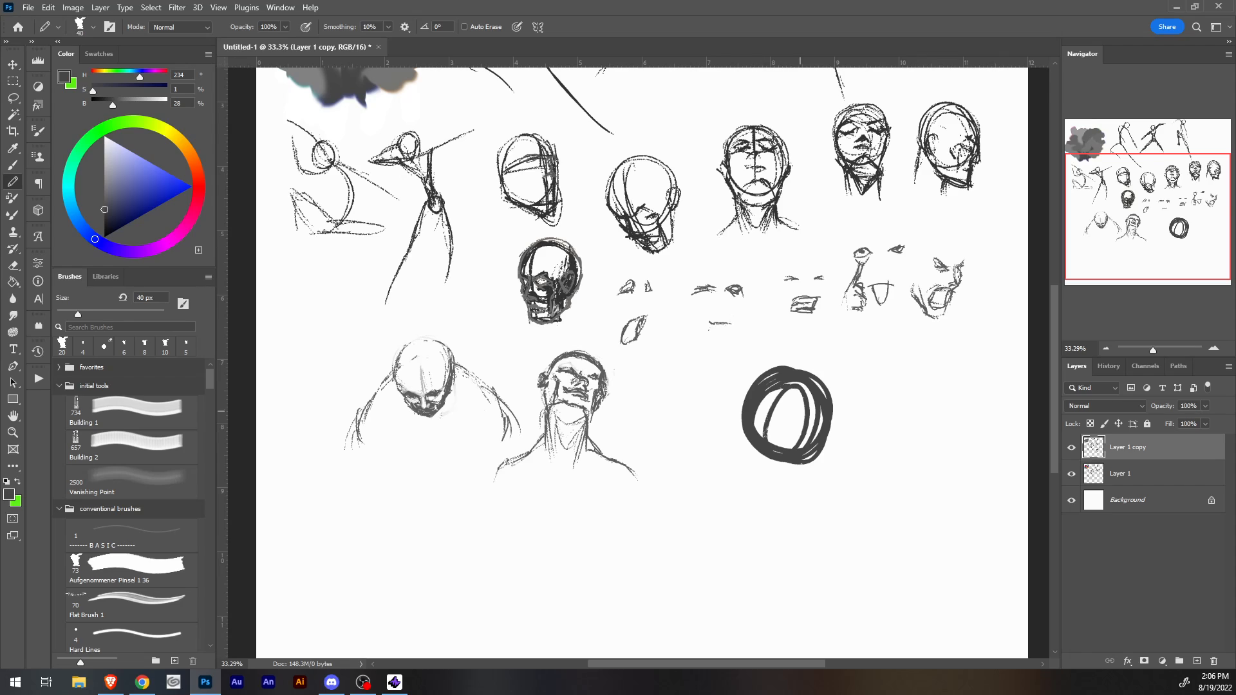
mouse_move(807, 479)
left_mouse_down()
mouse_move(750, 457)
mouse_move(747, 383)
mouse_move(830, 376)
mouse_move(734, 413)
left_mouse_up()
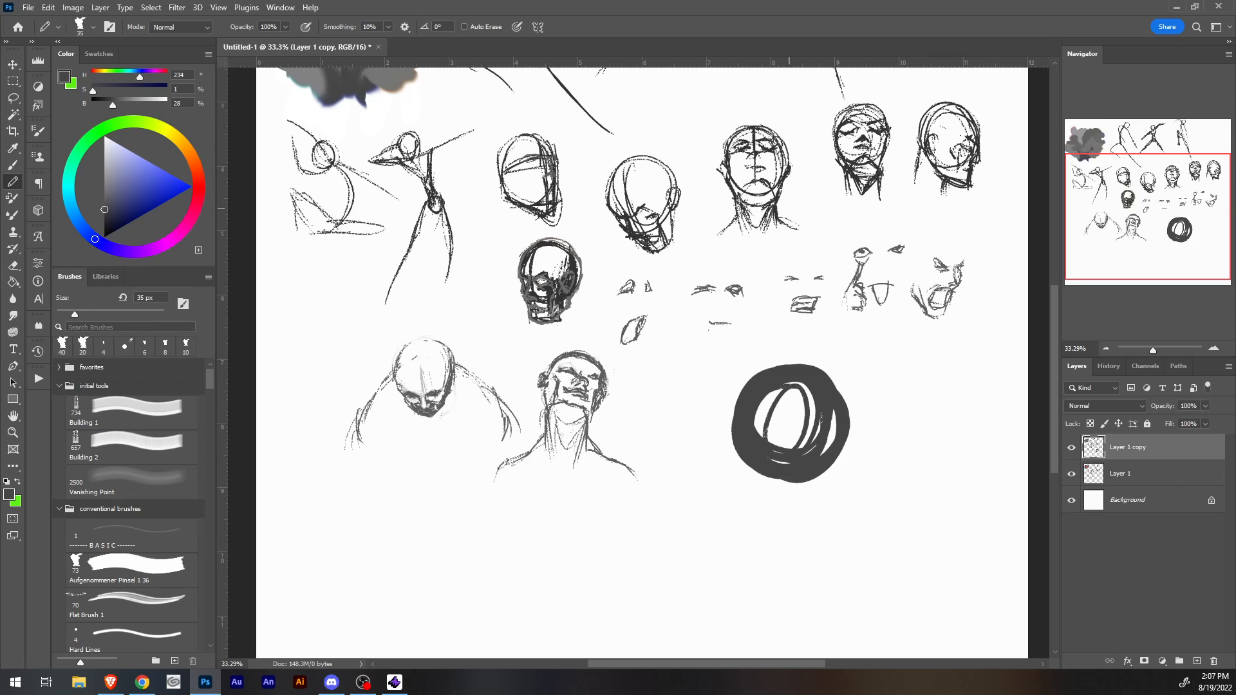
Circle the large front-facing head and the leftmost helmet-like head with a 10 px brush.
key("bracketleft")
key("bracketleft")
key("bracketleft")
key("bracketleft")
key("bracketleft")
left_click_drag(805, 238, 812, 147)
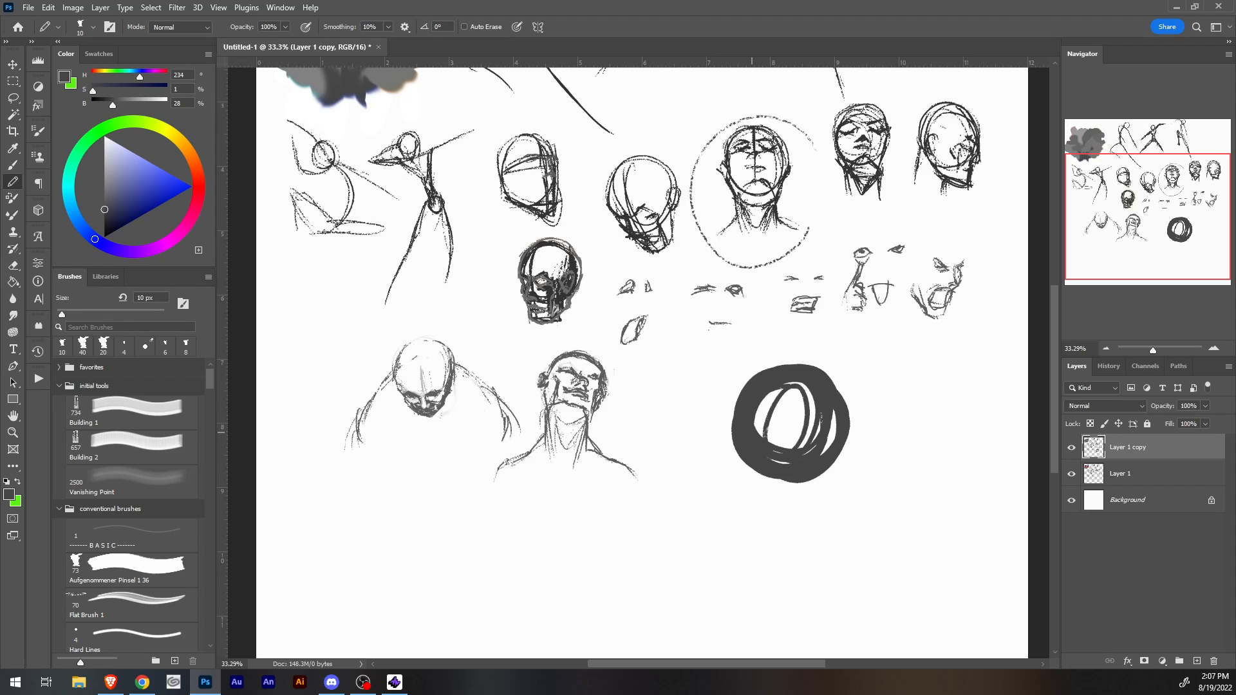
mouse_move(544, 193)
left_mouse_down()
mouse_move(504, 202)
mouse_move(591, 188)
left_mouse_up()
Sketch the front face plane and chin as downward strokes from the left side of the thick ring.
mouse_move(775, 413)
left_mouse_down()
mouse_move(767, 391)
mouse_move(751, 514)
left_mouse_up()
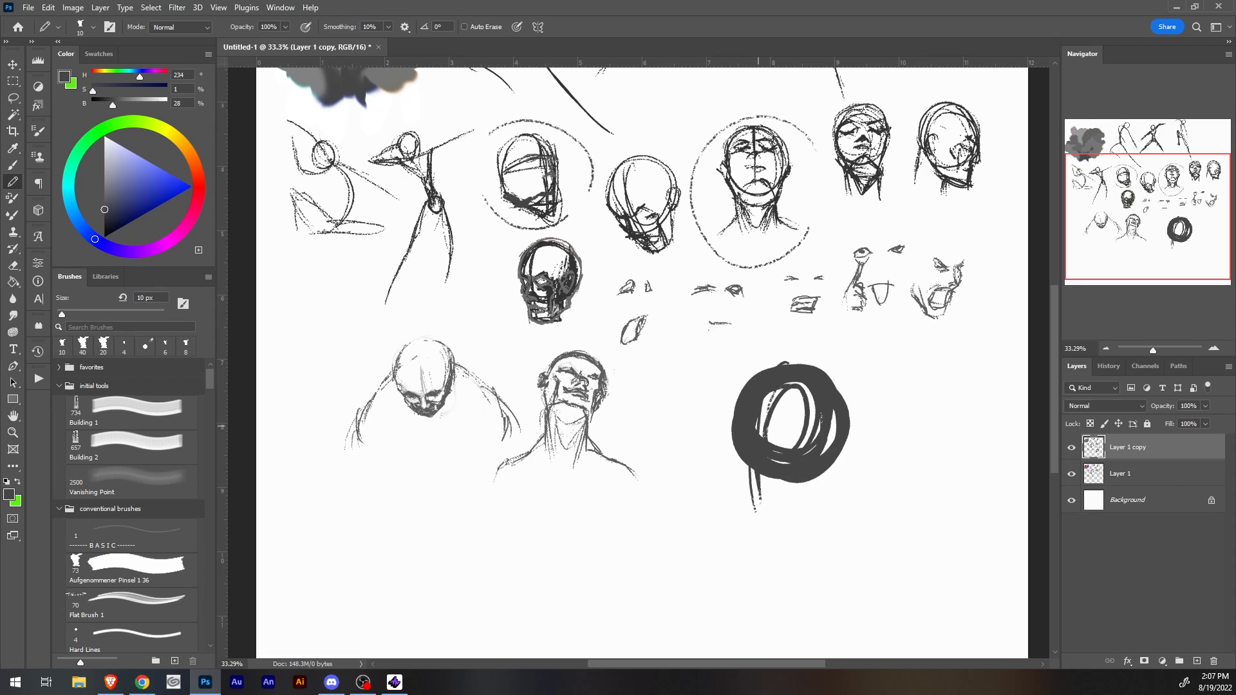
left_click_drag(756, 468, 754, 514)
mouse_move(752, 467)
left_mouse_down()
mouse_move(750, 523)
mouse_move(740, 512)
left_mouse_up()
left_click_drag(734, 439, 729, 527)
mouse_move(732, 475)
left_mouse_down()
mouse_move(729, 503)
mouse_move(752, 541)
left_mouse_up()
left_click_drag(719, 524, 750, 539)
mouse_move(715, 469)
left_mouse_down()
mouse_move(725, 536)
mouse_move(714, 507)
left_mouse_up()
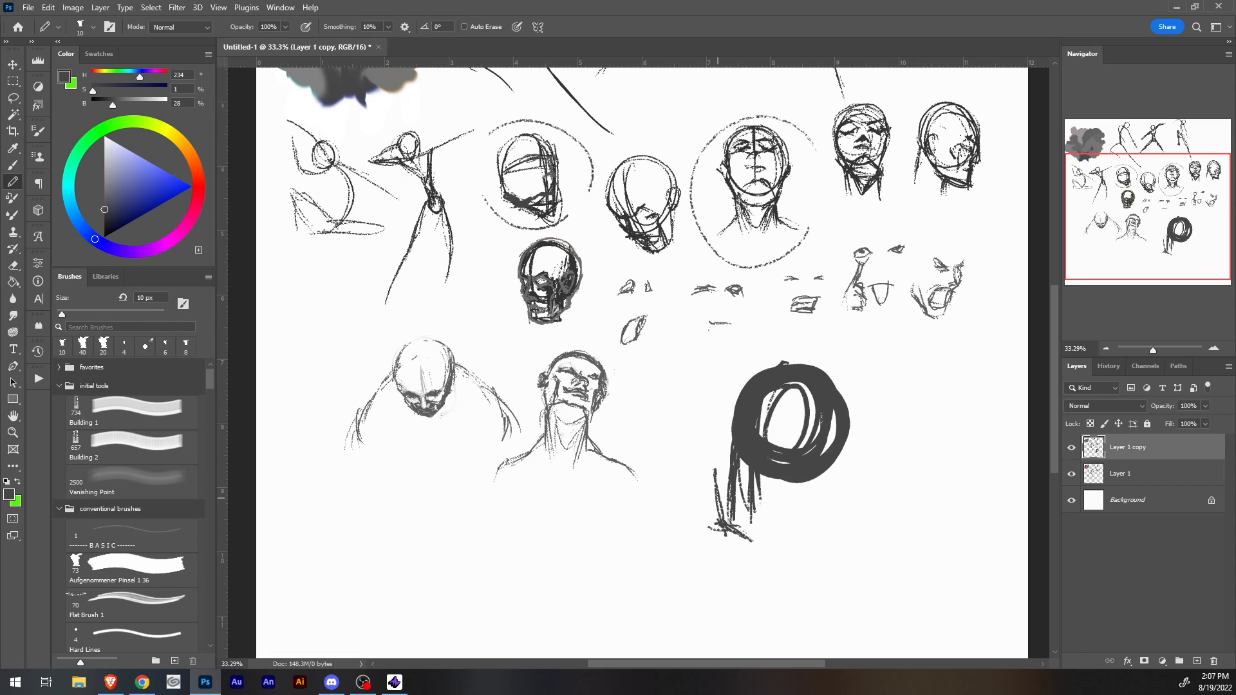
mouse_move(719, 448)
left_mouse_down()
mouse_move(717, 522)
mouse_move(717, 505)
left_mouse_up()
left_click_drag(732, 409, 721, 494)
left_click_drag(763, 364, 716, 446)
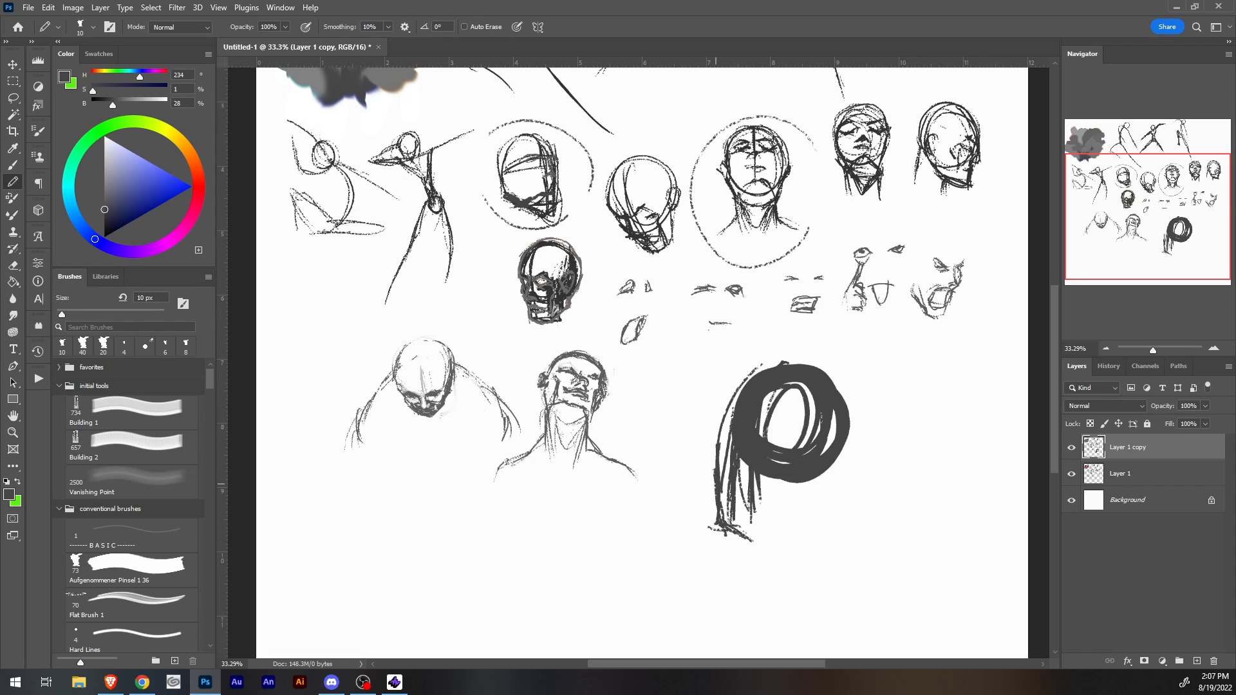
Draw the outer skull curve around the ring and bring the jawline down to the chin.
left_click_drag(739, 394, 726, 429)
mouse_move(782, 362)
left_mouse_down()
mouse_move(808, 361)
mouse_move(858, 402)
mouse_move(848, 445)
left_mouse_up()
left_click_drag(796, 359, 852, 477)
mouse_move(859, 425)
left_mouse_down()
mouse_move(827, 505)
mouse_move(765, 528)
left_mouse_up()
left_click_drag(836, 499, 733, 548)
left_click_drag(774, 526, 748, 546)
left_click_drag(714, 504, 746, 532)
mouse_move(709, 507)
left_mouse_down()
mouse_move(756, 536)
mouse_move(772, 522)
mouse_move(751, 505)
mouse_move(773, 495)
mouse_move(751, 486)
mouse_move(823, 507)
mouse_move(765, 526)
left_mouse_up()
left_click_drag(780, 529, 809, 520)
Enlarge the eraser to 45 px and erase the stray strokes below the chin of the ring head.
key("e")
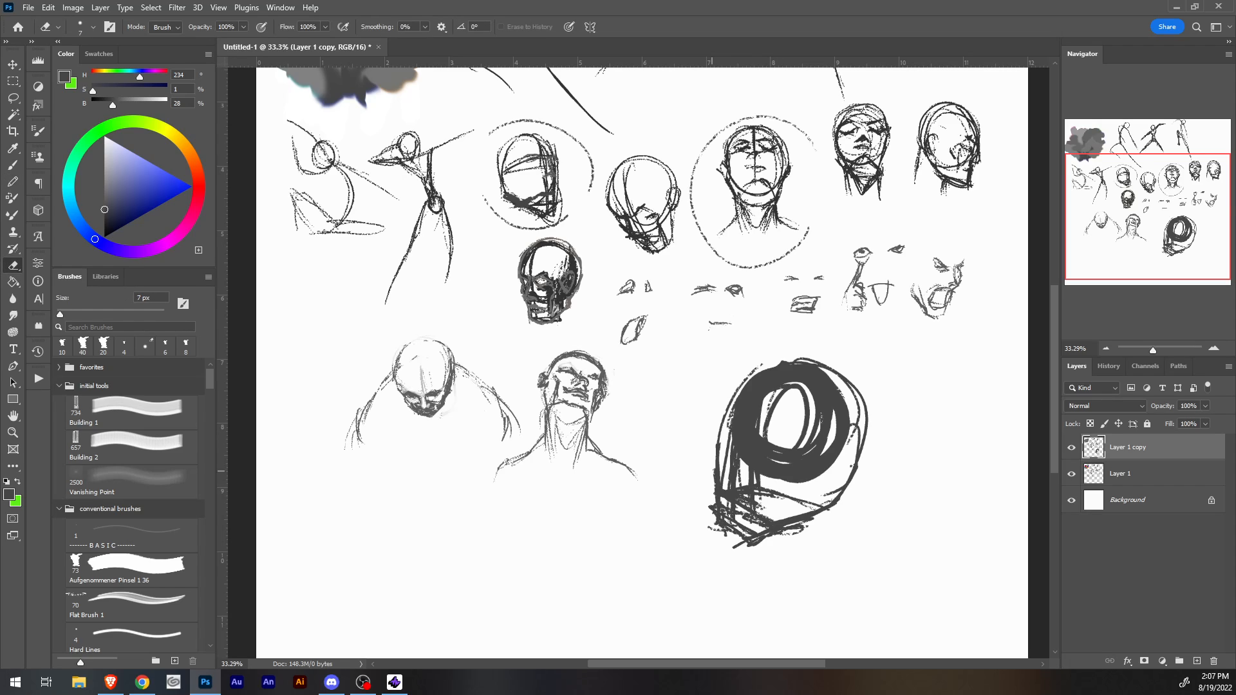
key("bracketright")
key("bracketright")
key("bracketright")
key("bracketright")
key("bracketright")
key("bracketright")
key("bracketright")
key("bracketright")
key("bracketright")
key("bracketright")
mouse_move(713, 507)
left_mouse_down()
mouse_move(755, 540)
mouse_move(778, 532)
mouse_move(714, 506)
mouse_move(743, 544)
left_mouse_up()
Restate the forehead, crown and back of the ring head with 10 px brush strokes and firm up its jawline.
key("p")
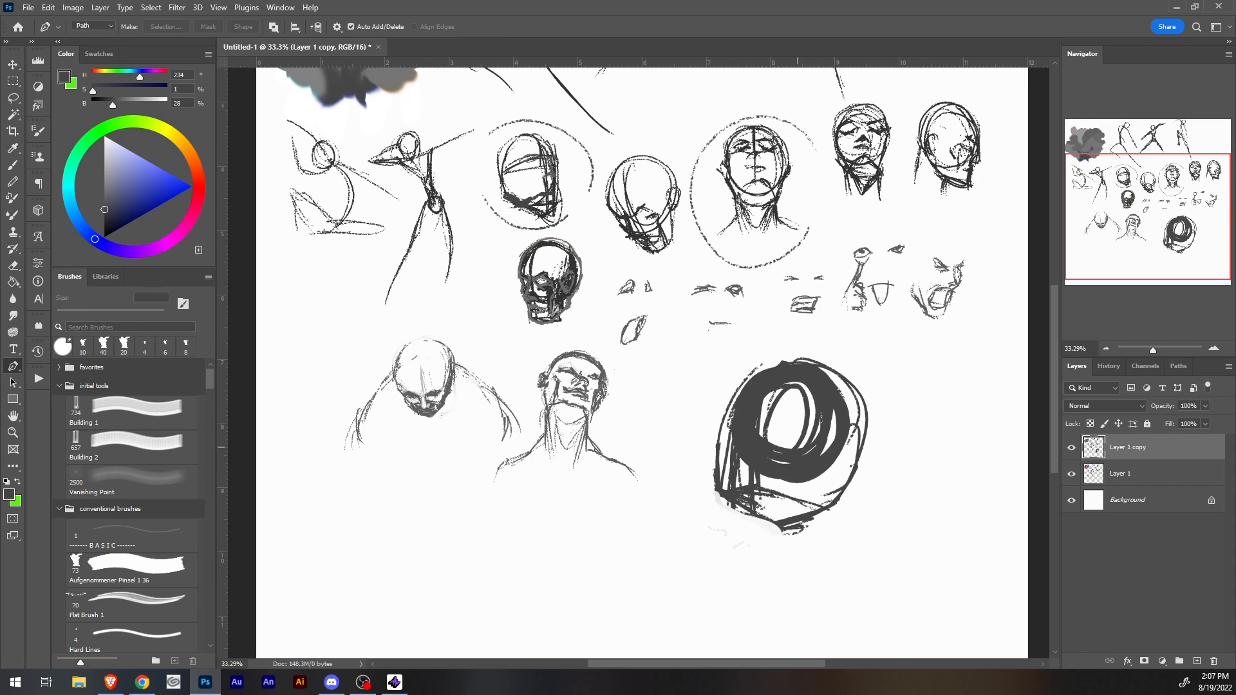
key("b")
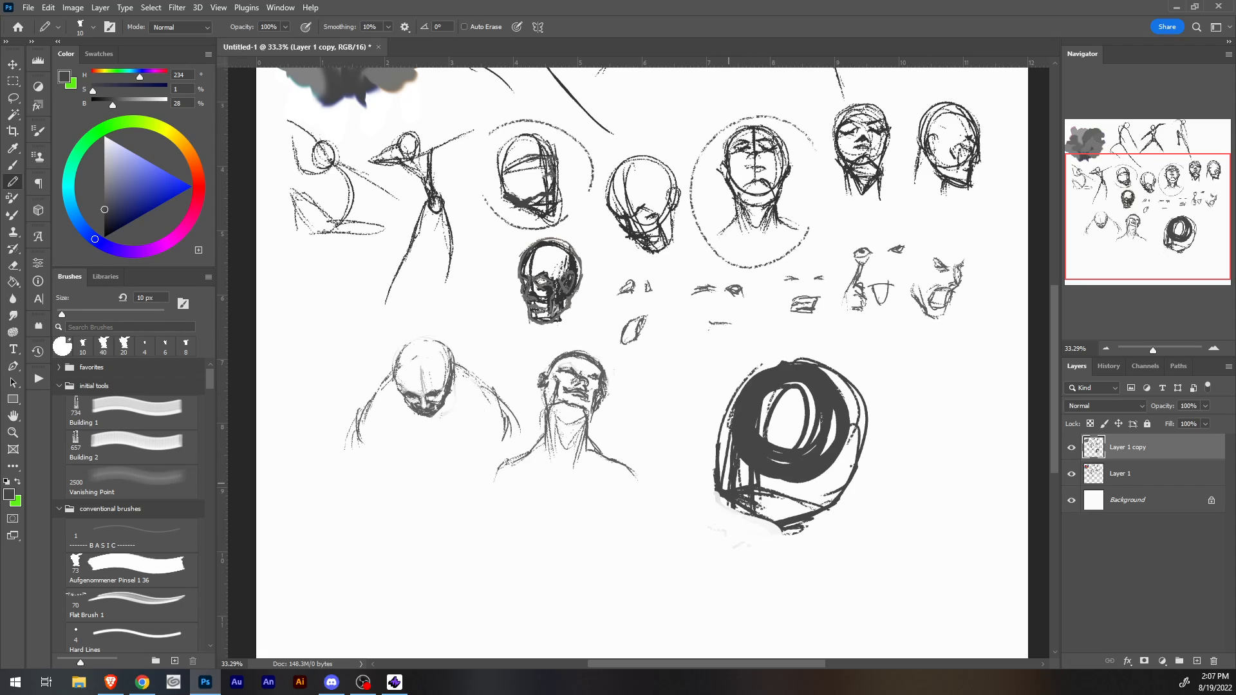
left_click_drag(726, 458, 732, 408)
left_click_drag(720, 480, 734, 380)
left_click_drag(726, 443, 751, 360)
mouse_move(729, 400)
left_mouse_down()
mouse_move(792, 357)
mouse_move(849, 409)
left_mouse_up()
left_click_drag(789, 347, 869, 420)
mouse_move(845, 375)
left_mouse_down()
mouse_move(859, 474)
mouse_move(829, 475)
mouse_move(804, 511)
mouse_move(753, 508)
left_mouse_up()
left_click_drag(780, 506, 754, 522)
left_click_drag(784, 504, 755, 516)
Sketch the front and back neck lines descending from the jaw of the ring head.
left_click_drag(851, 467, 843, 485)
left_click_drag(848, 488, 849, 547)
left_click_drag(843, 492, 845, 561)
mouse_move(841, 516)
left_mouse_down()
mouse_move(839, 531)
mouse_move(767, 546)
mouse_move(772, 575)
left_mouse_up()
left_click_drag(767, 523, 778, 579)
left_click_drag(851, 481, 875, 565)
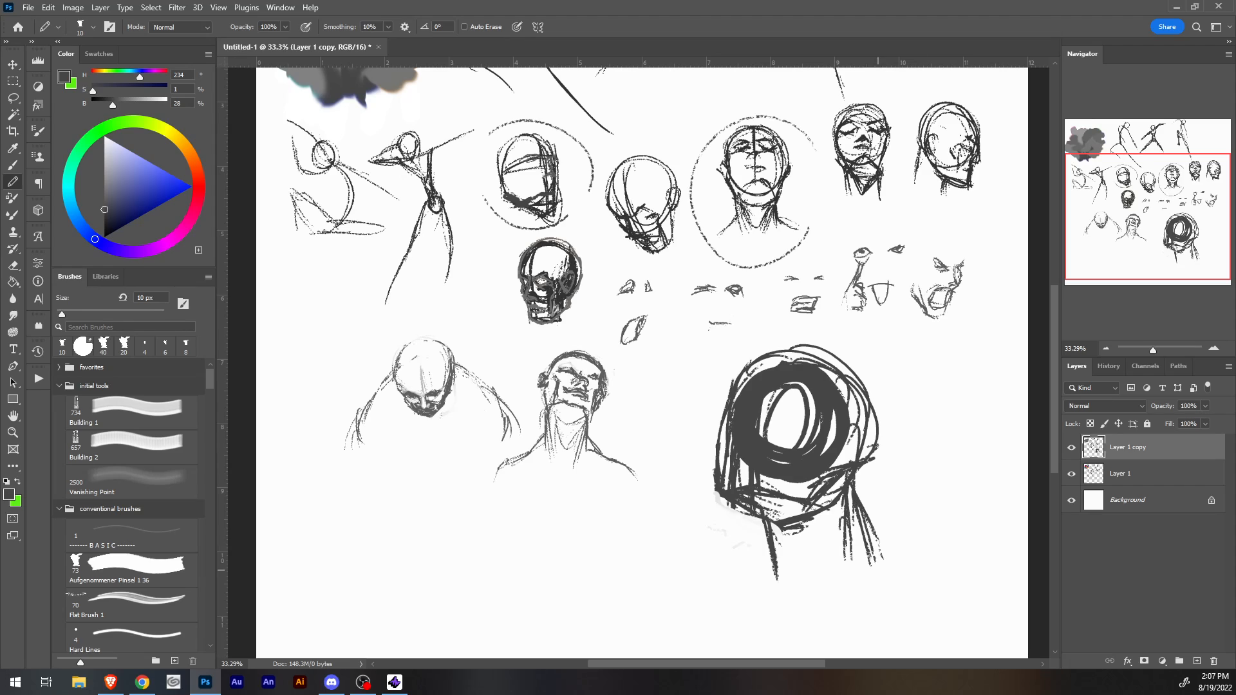
left_click_drag(858, 507, 879, 568)
left_click_drag(872, 536, 879, 565)
Darken the front contour of the ring head and erase the excess along its outer left edge.
mouse_move(732, 399)
left_mouse_down()
mouse_move(722, 473)
mouse_move(725, 432)
mouse_move(793, 352)
left_mouse_up()
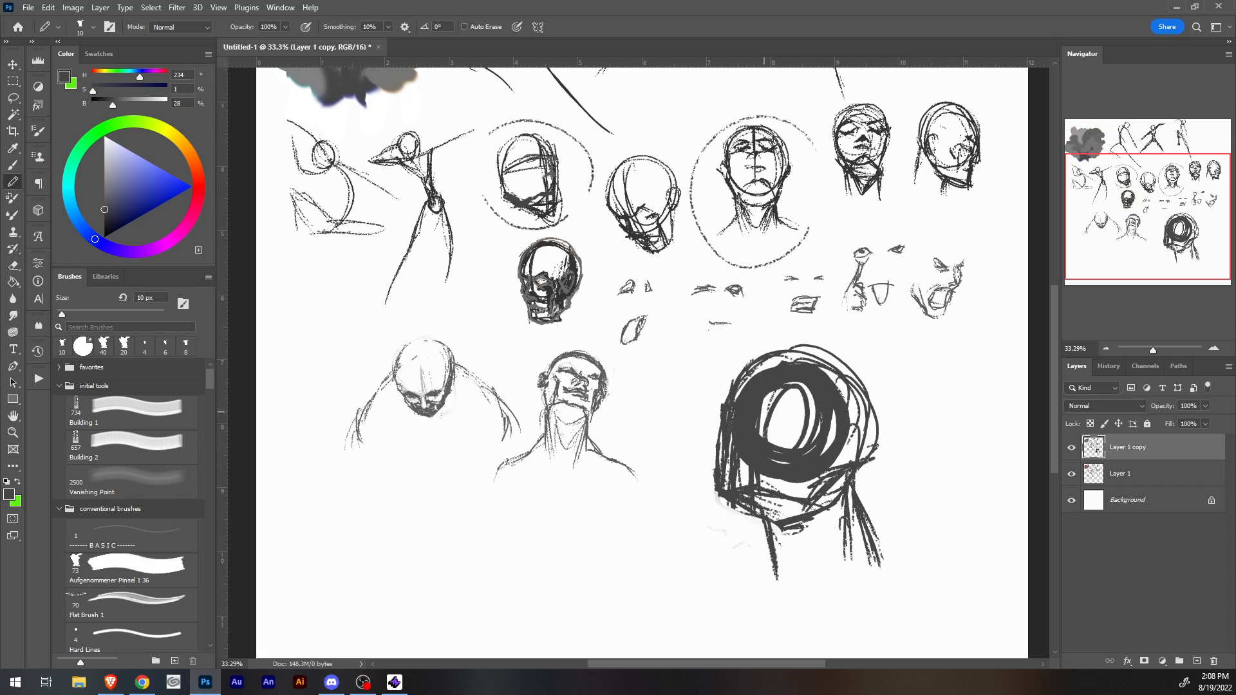
key("e")
left_click_drag(719, 416, 716, 489)
left_click_drag(717, 440, 717, 465)
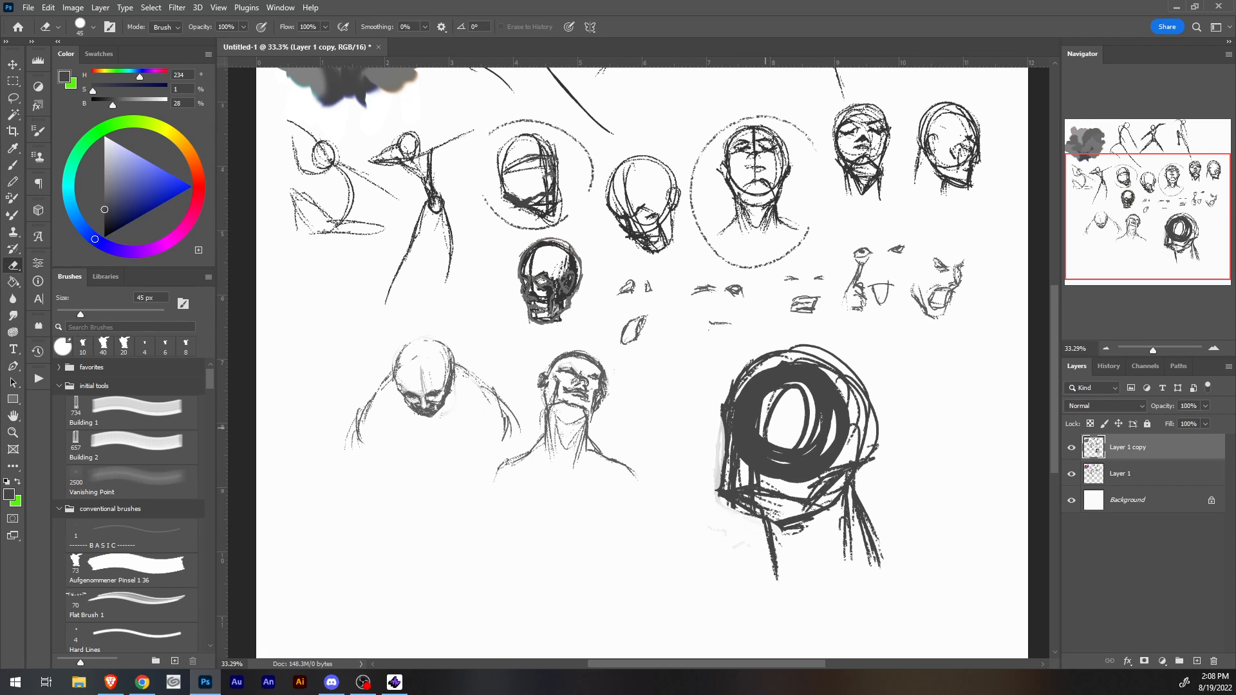
key("b")
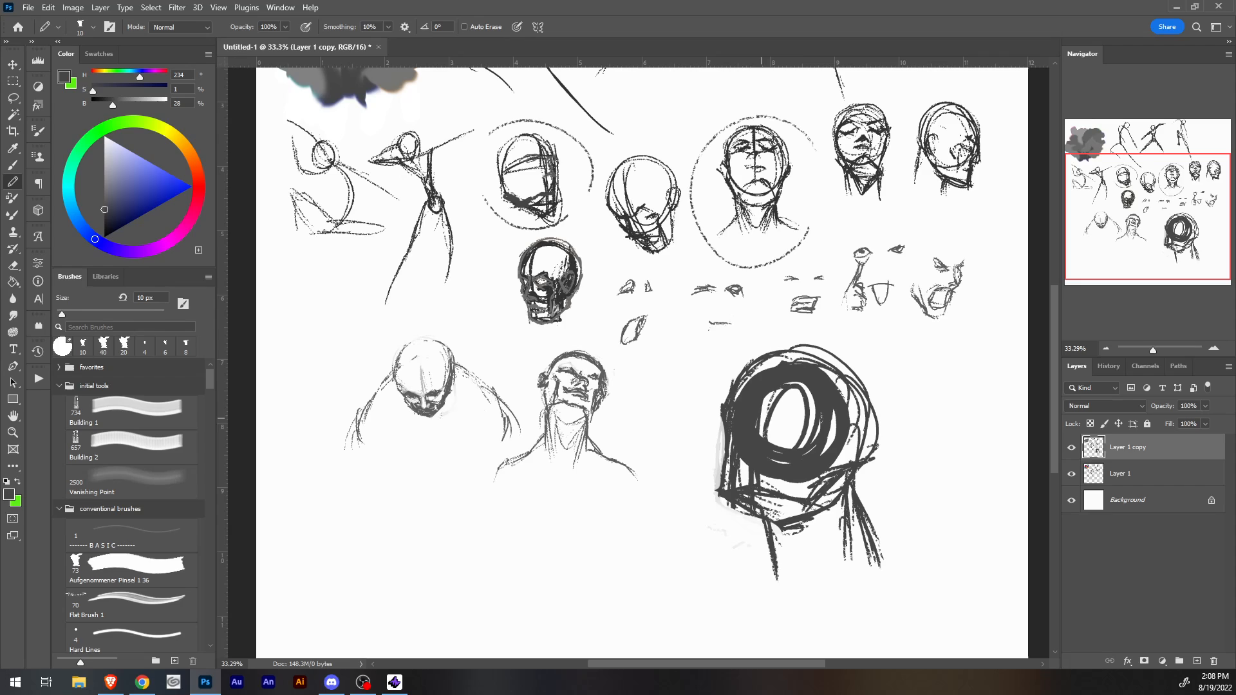
key("e")
left_click_drag(719, 428, 720, 499)
key("p")
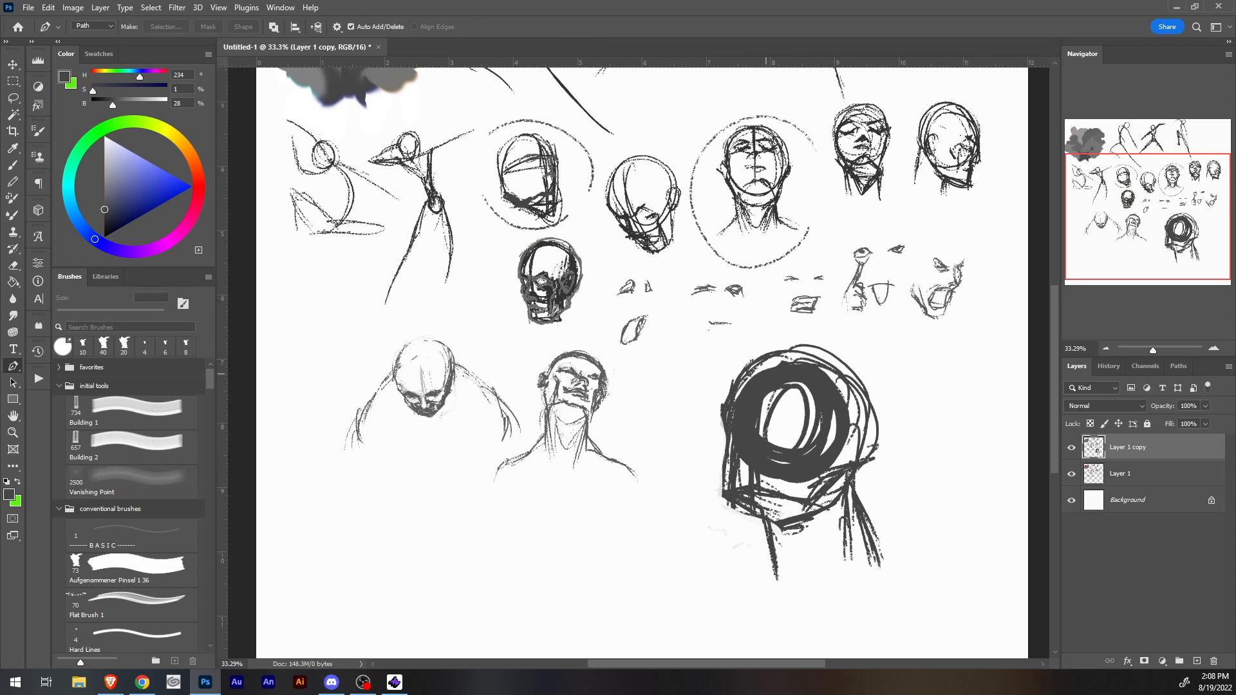
Darken the gap between the ring and the front of the head, then erase the upper part of the ring.
key("b")
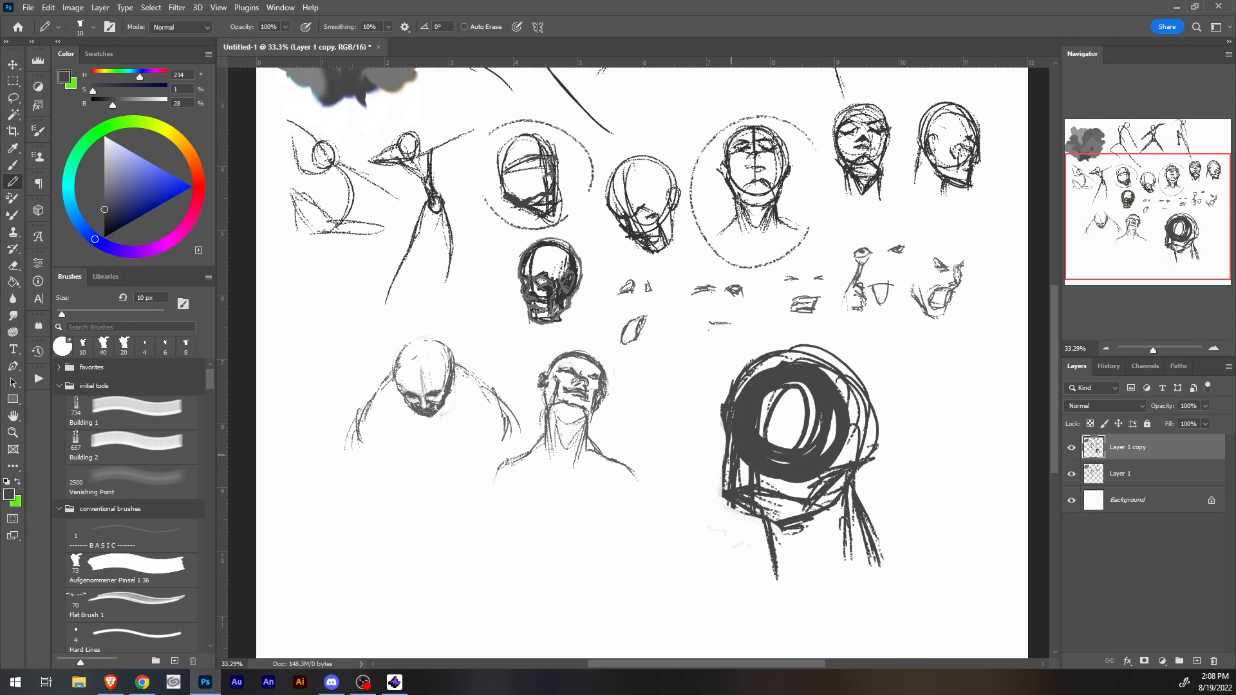
left_click_drag(731, 454, 738, 457)
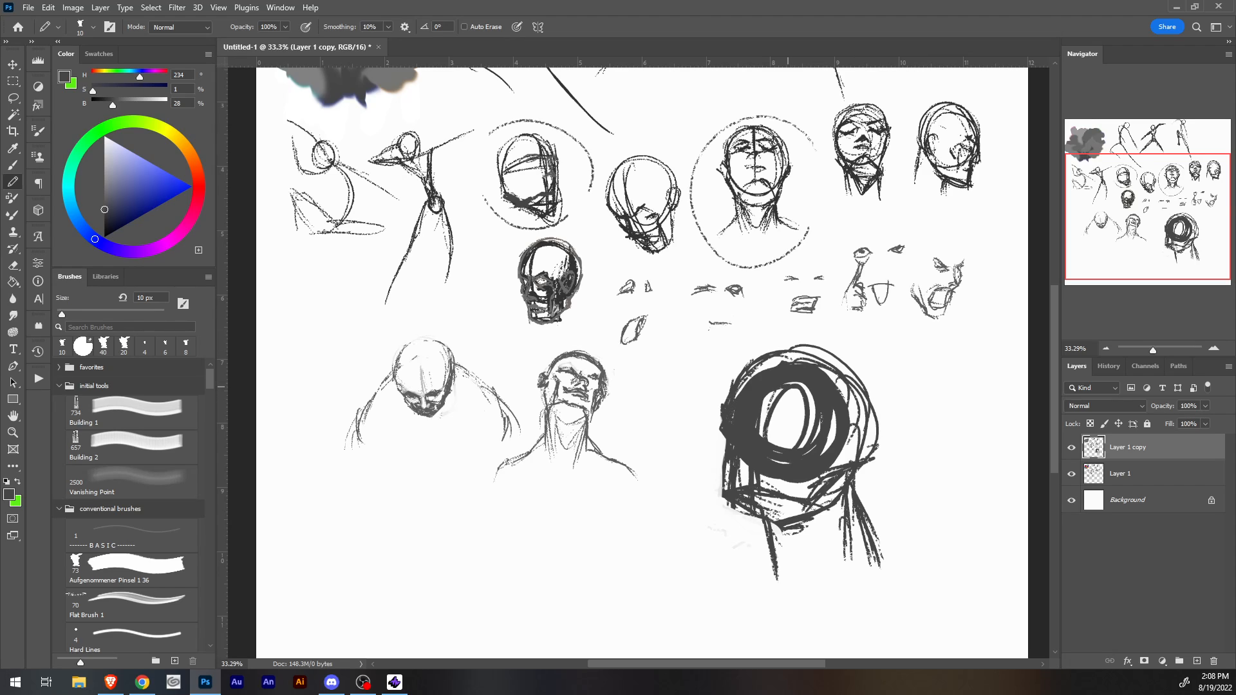
left_click_drag(740, 383, 735, 409)
key("e")
mouse_move(776, 368)
left_mouse_down()
mouse_move(747, 389)
mouse_move(759, 360)
mouse_move(830, 386)
mouse_move(772, 389)
mouse_move(797, 372)
mouse_move(856, 403)
mouse_move(837, 367)
left_mouse_up()
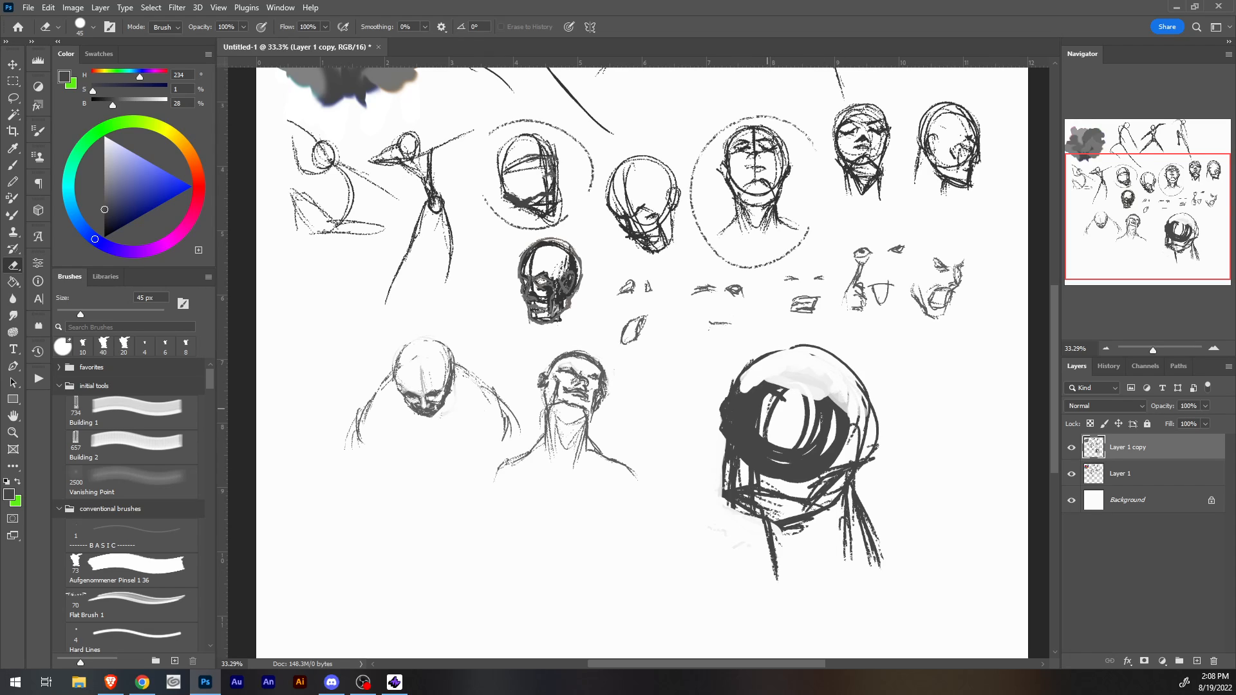
Reduce the eraser to 20 px and cut a light streak into the dark left edge of the head.
key("bracketleft")
key("bracketleft")
key("bracketleft")
key("bracketleft")
key("bracketleft")
left_click_drag(737, 398, 723, 426)
Sample the light grey at the top of the paint blob and paint over the erased streak on the head with a 10 px brush.
mouse_move(782, 301)
left_mouse_down()
mouse_move(802, 305)
mouse_move(802, 427)
left_mouse_up()
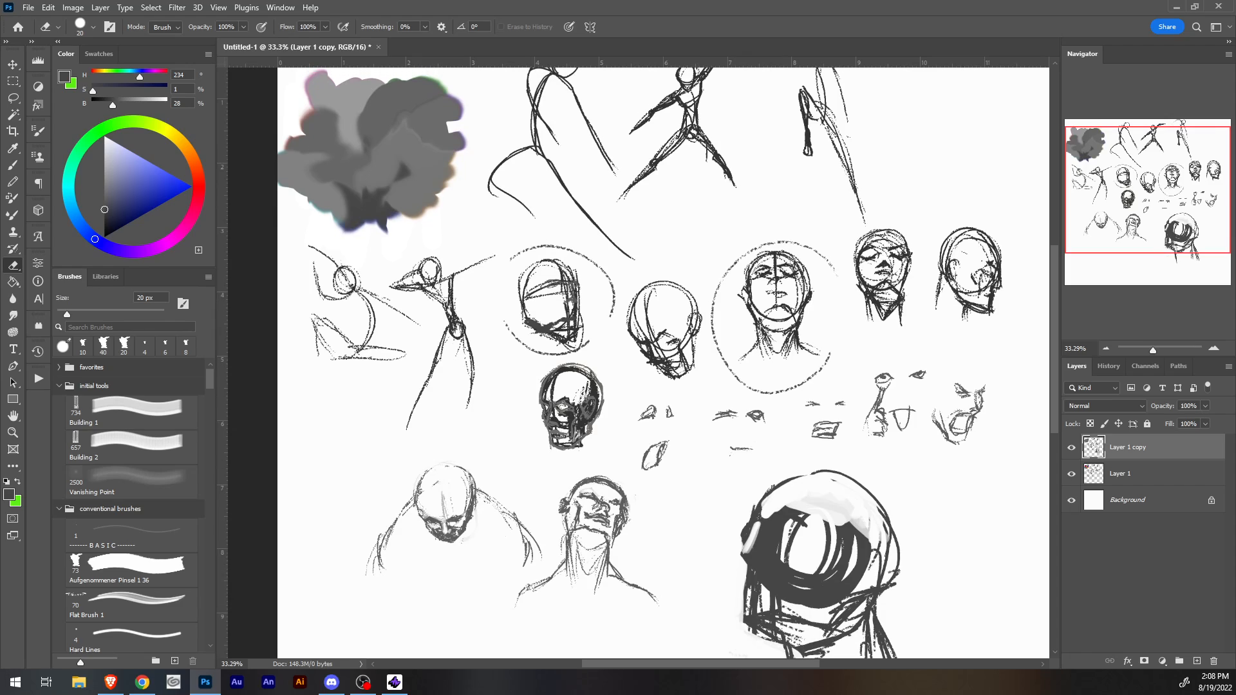
key("i")
left_click(347, 84)
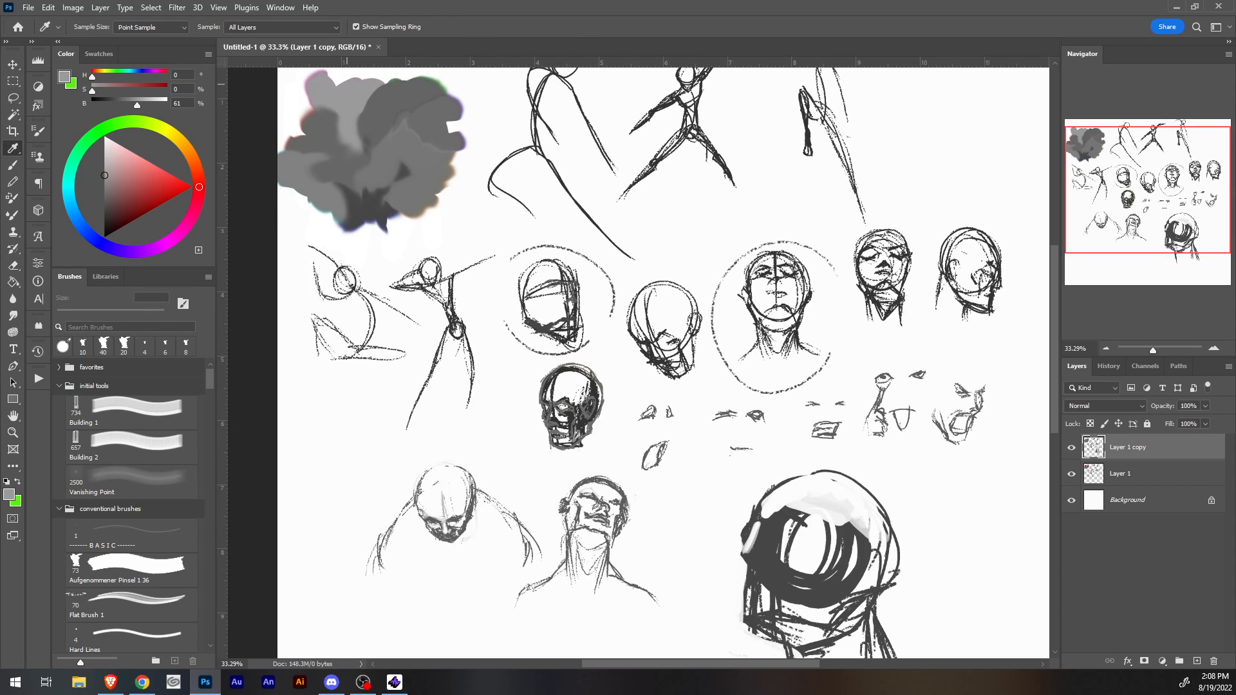
key("b")
mouse_move(757, 521)
left_mouse_down()
mouse_move(748, 552)
mouse_move(771, 488)
left_mouse_up()
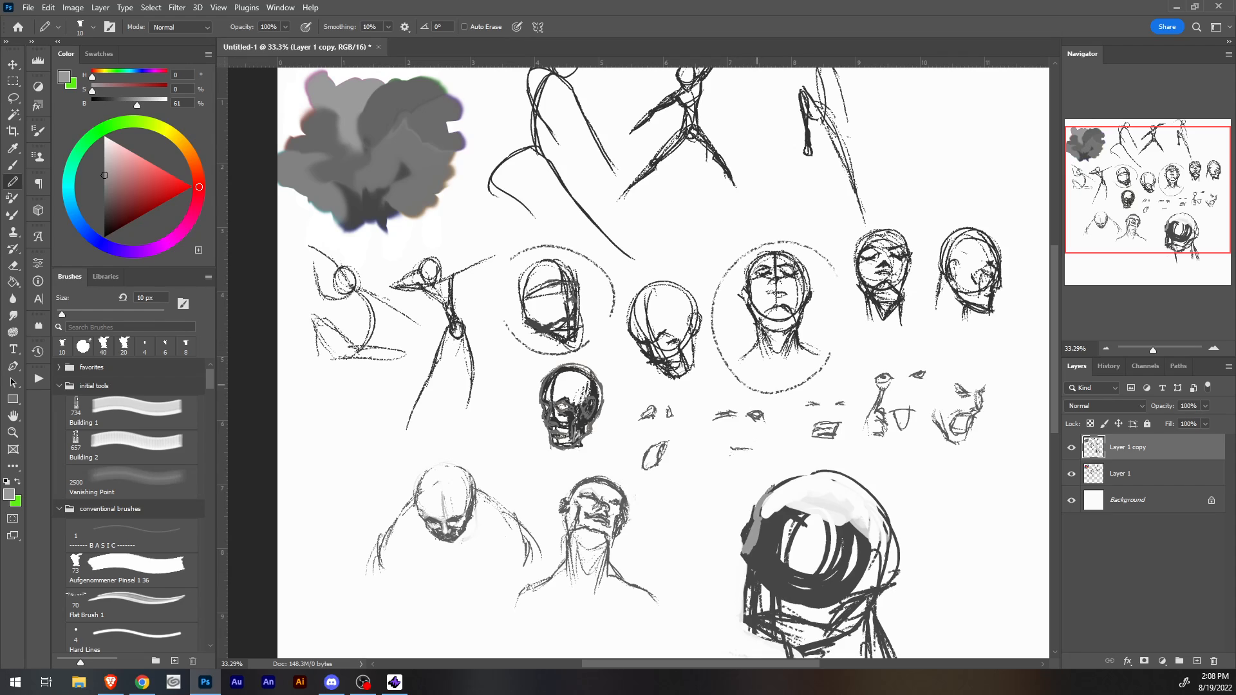
Sample the dark grey at the base of the paint blob and fill the jaw and neck, starting with a 35 px brush.
key("i")
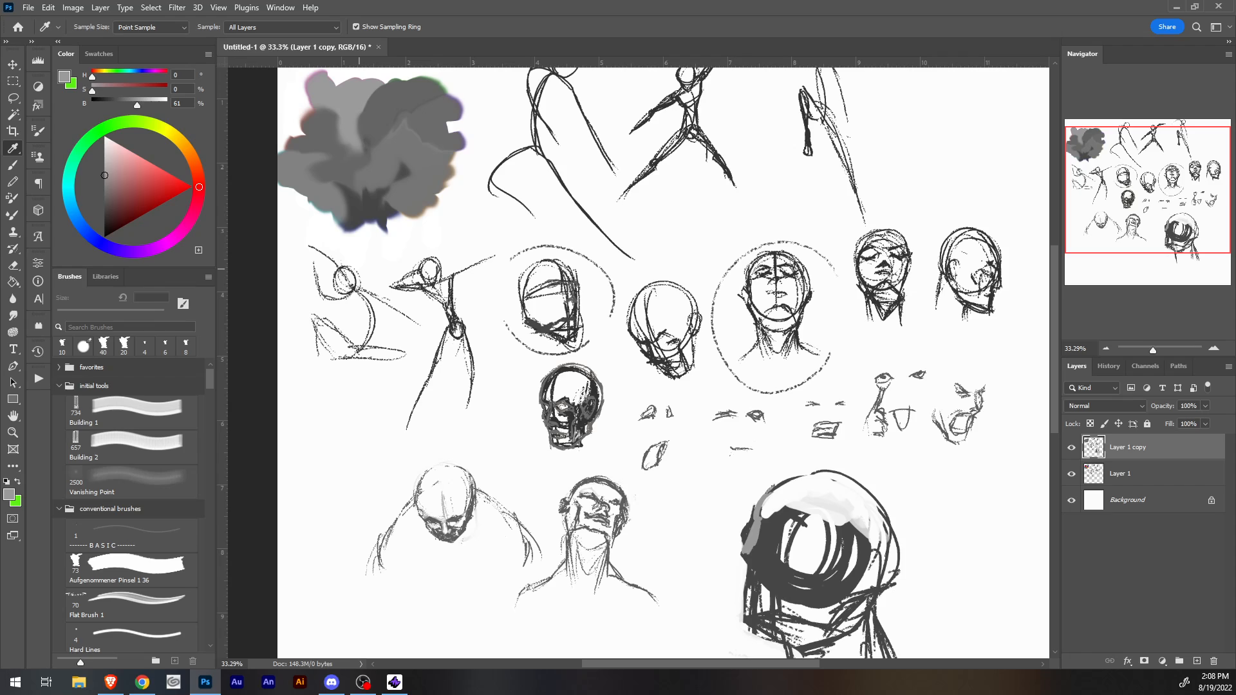
left_click(369, 204, "alt")
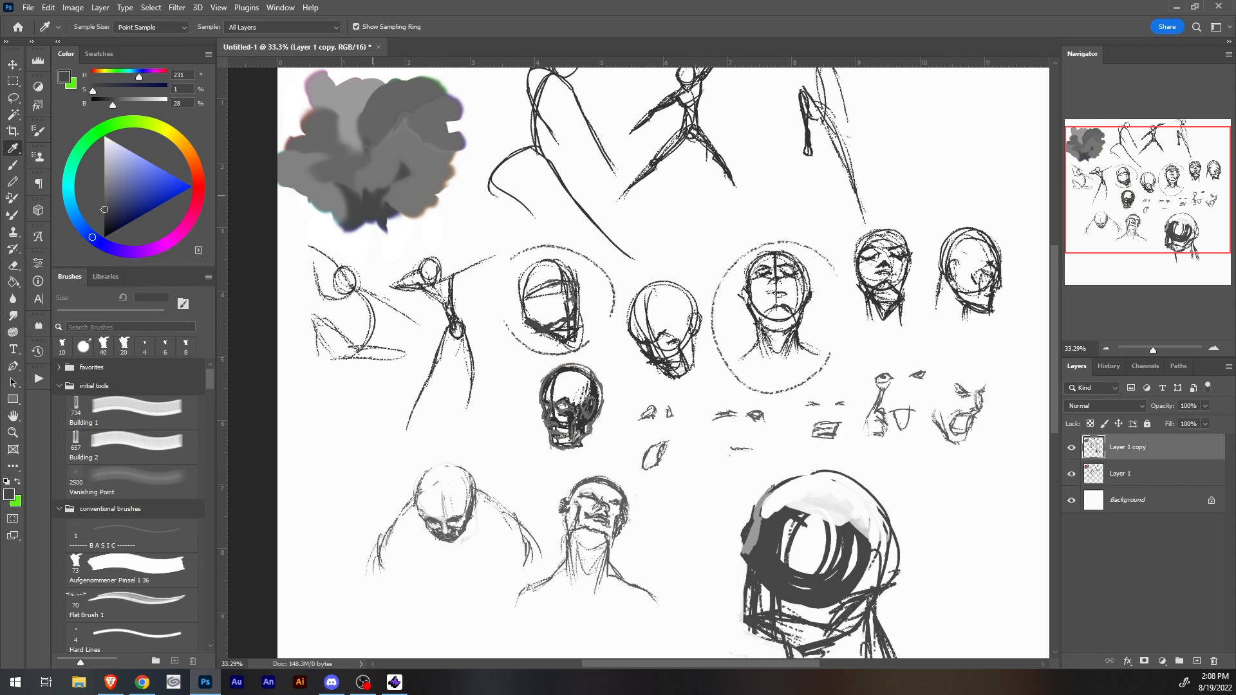
key("bracketright")
key("bracketright")
key("bracketright")
key("bracketright")
key("bracketright")
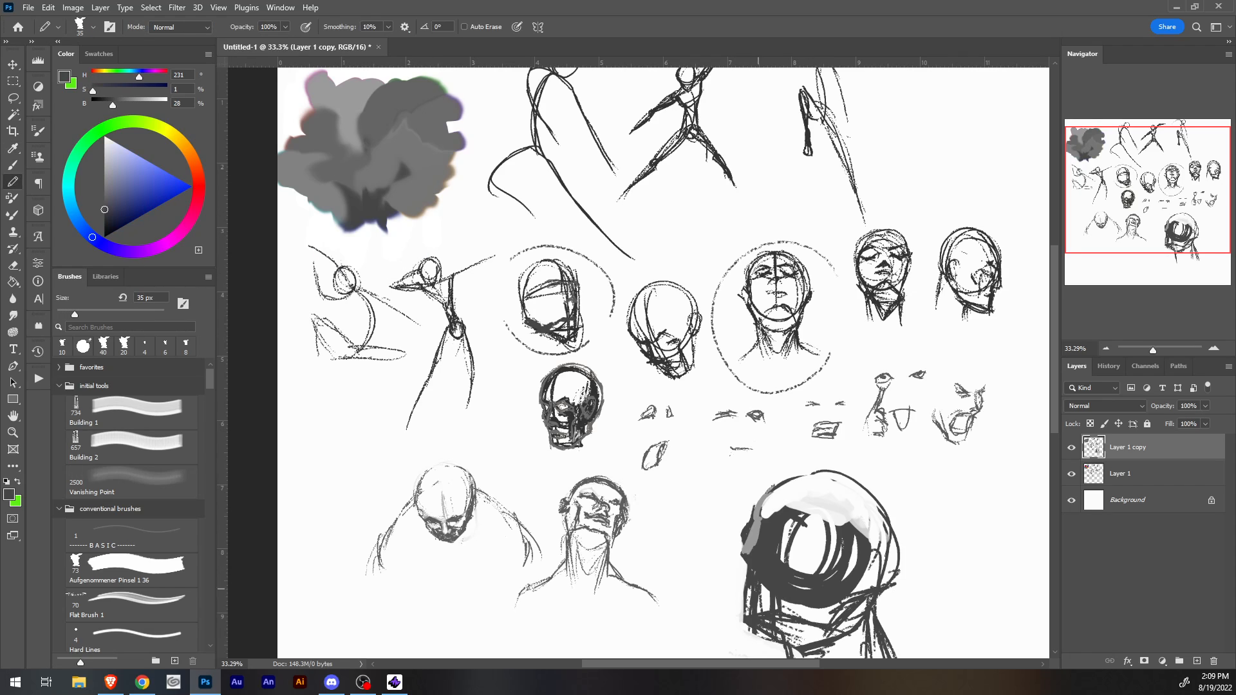
mouse_move(748, 587)
left_mouse_down()
mouse_move(749, 612)
mouse_move(822, 642)
left_mouse_up()
mouse_move(788, 643)
left_mouse_down()
mouse_move(856, 632)
mouse_move(867, 602)
left_mouse_up()
key("bracketright")
mouse_move(840, 645)
left_mouse_down()
mouse_move(847, 634)
mouse_move(807, 652)
mouse_move(794, 639)
mouse_move(882, 658)
left_mouse_up()
left_click_drag(895, 637, 885, 657)
Enlarge the brush to 70 px and fill the face and the inside of the ring with the dark grey.
key("bracketright")
key("bracketright")
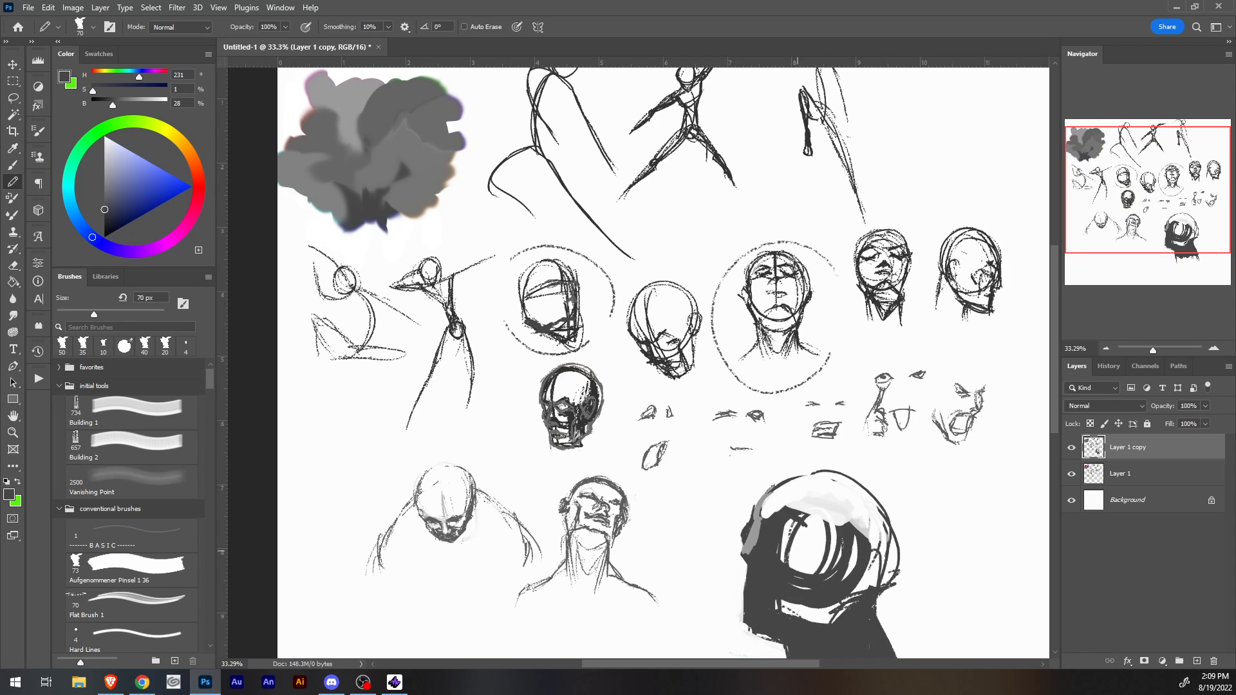
mouse_move(791, 521)
left_mouse_down()
mouse_move(782, 570)
mouse_move(825, 574)
left_mouse_up()
left_click_drag(798, 605, 814, 619)
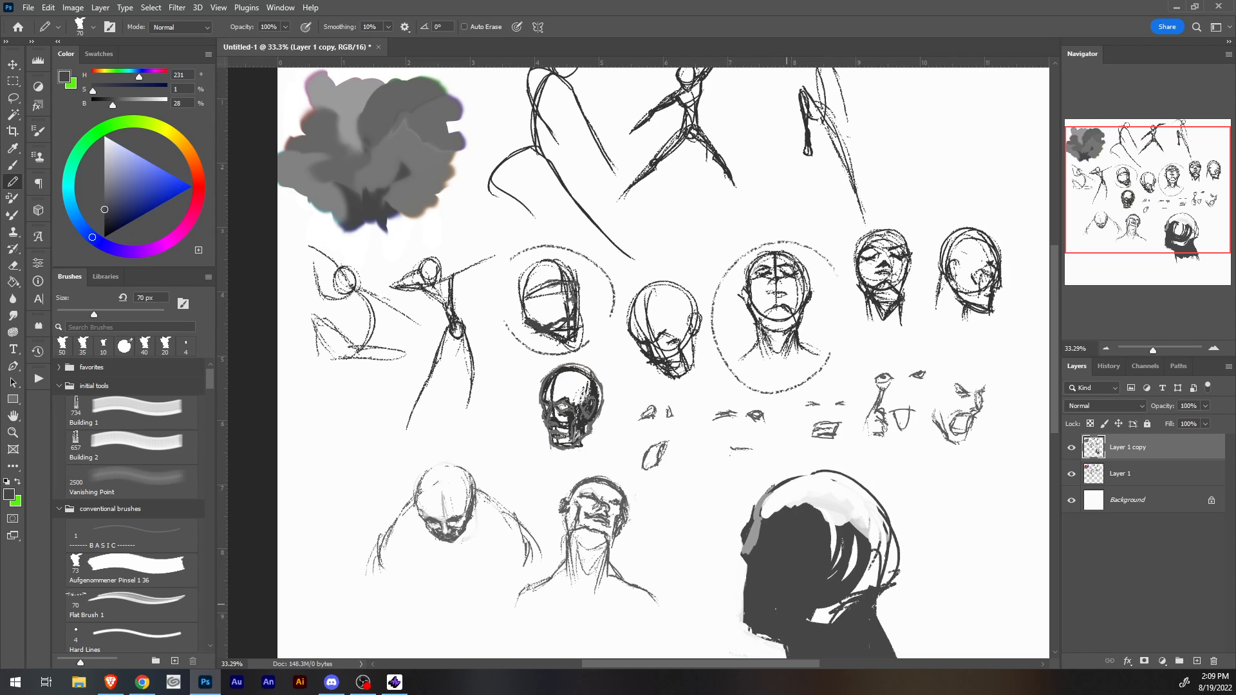
left_click_drag(830, 515, 837, 563)
mouse_move(846, 518)
left_mouse_down()
mouse_move(854, 550)
mouse_move(824, 621)
left_mouse_up()
Fill the back and crown of the skull with the dark grey to make the head a solid silhouette.
mouse_move(859, 525)
left_mouse_down()
mouse_move(862, 618)
mouse_move(884, 535)
left_mouse_up()
mouse_move(882, 499)
left_mouse_down()
mouse_move(816, 541)
mouse_move(878, 486)
mouse_move(830, 515)
mouse_move(853, 518)
mouse_move(803, 500)
mouse_move(772, 513)
left_mouse_up()
left_click_drag(887, 530, 884, 583)
left_click_drag(897, 528, 886, 584)
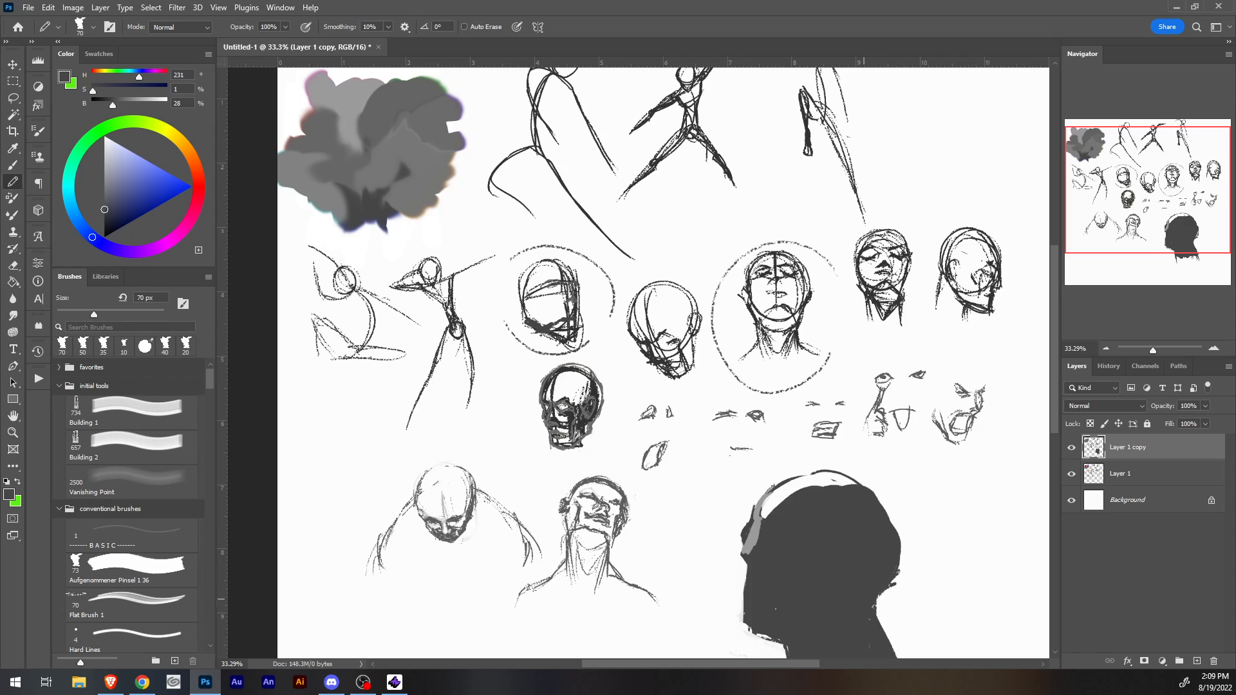
mouse_move(876, 488)
left_mouse_down()
mouse_move(814, 486)
mouse_move(750, 538)
mouse_move(837, 474)
mouse_move(808, 475)
left_mouse_up()
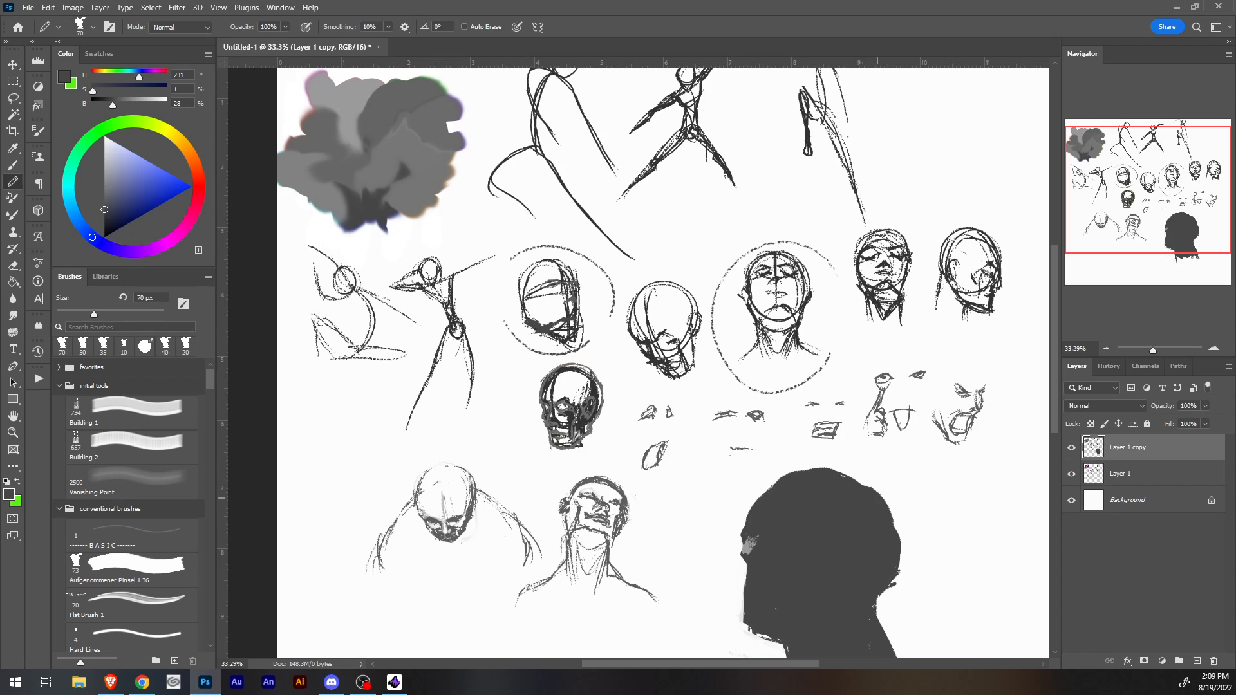
Sample the light grey from the paint blob and block in the forehead edge, brow and upper cheek with a 20 px brush.
left_click(348, 107, "alt")
key("bracketleft")
key("bracketleft")
key("bracketleft")
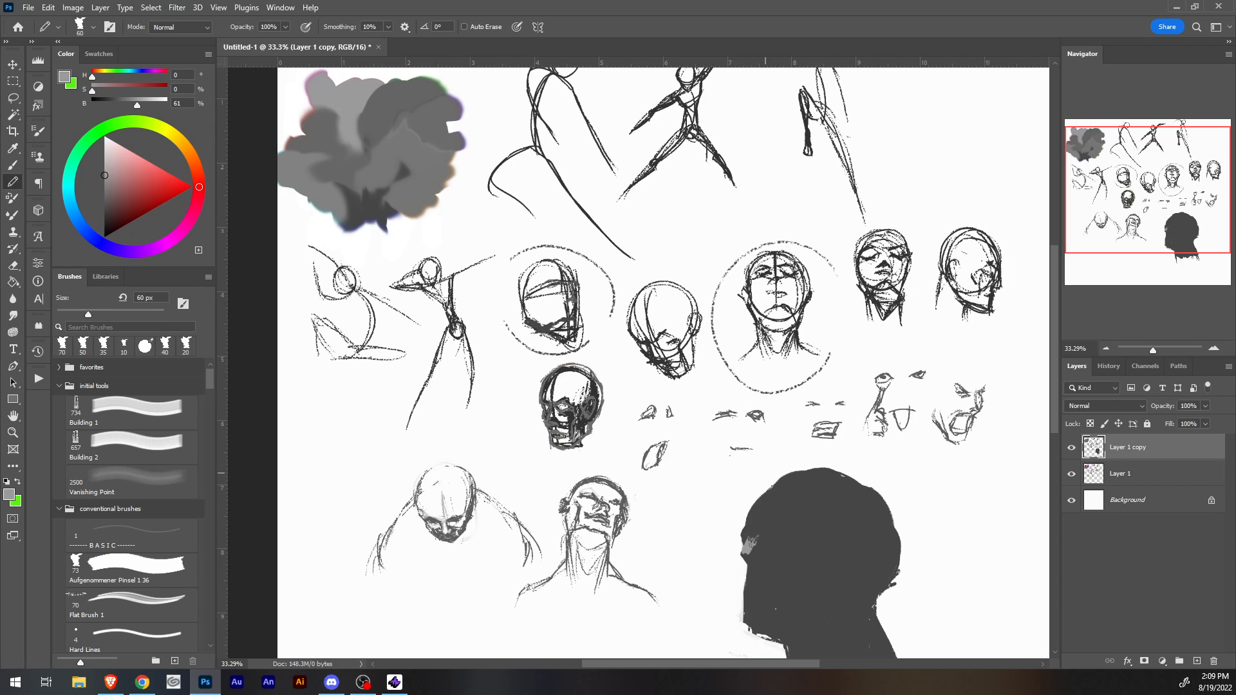
key("bracketleft")
key("bracketleft")
key("bracketleft")
mouse_move(760, 523)
left_mouse_down()
mouse_move(746, 551)
mouse_move(743, 539)
left_mouse_up()
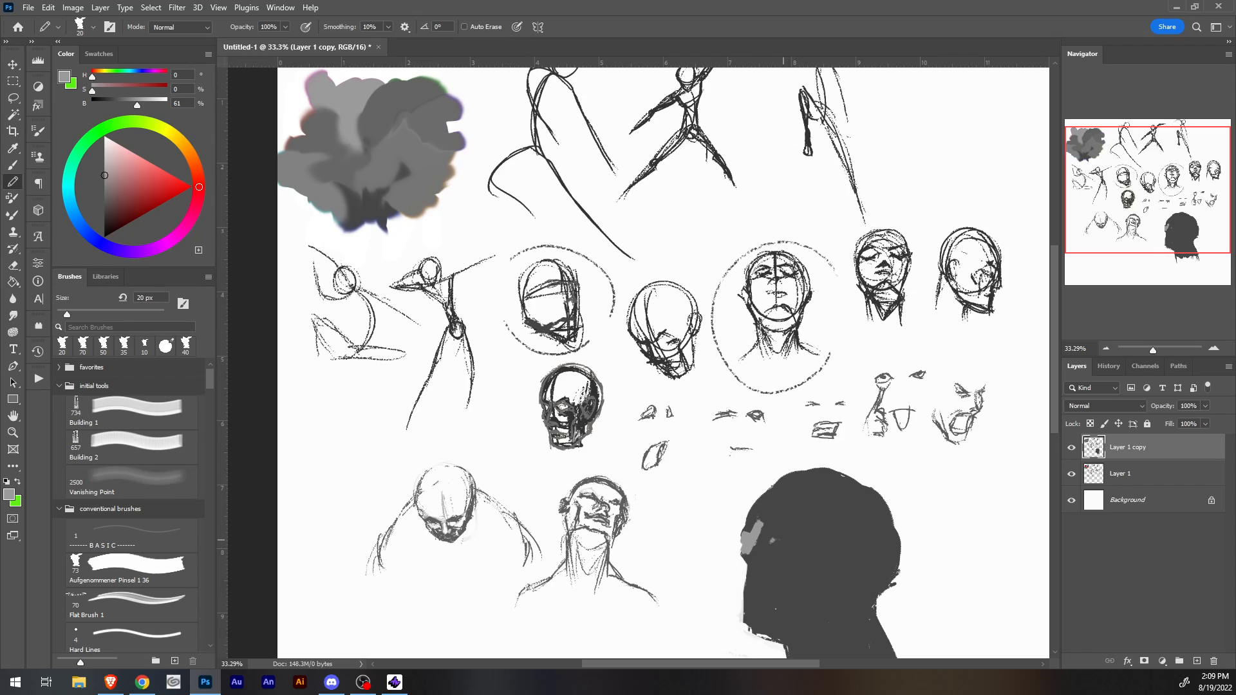
mouse_move(783, 540)
left_mouse_down()
mouse_move(819, 555)
mouse_move(804, 551)
left_mouse_up()
mouse_move(754, 517)
left_mouse_down()
mouse_move(764, 497)
mouse_move(821, 509)
mouse_move(835, 525)
left_mouse_up()
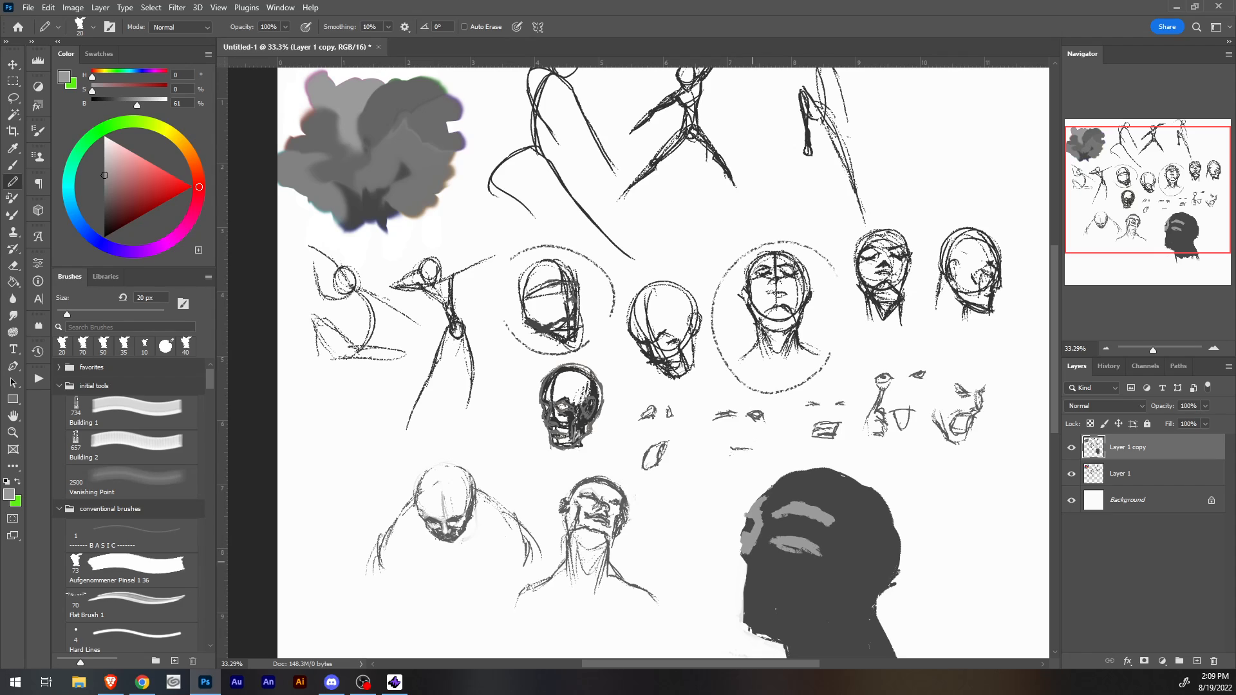
Block in the light planes of the chin, front face edge and jawline, using a smaller brush for the contour.
mouse_move(746, 579)
left_mouse_down()
mouse_move(775, 594)
mouse_move(748, 593)
mouse_move(775, 597)
left_mouse_up()
left_click_drag(774, 549, 809, 552)
key("bracketleft")
key("bracketleft")
left_click_drag(753, 588, 743, 536)
mouse_move(745, 578)
left_mouse_down()
mouse_move(741, 613)
mouse_move(756, 621)
mouse_move(770, 618)
mouse_move(758, 599)
mouse_move(842, 623)
mouse_move(850, 591)
left_mouse_up()
Enlarge the brush and fill the nose and front cheek planes with the light grey.
key("bracketright")
key("bracketright")
key("bracketright")
key("bracketright")
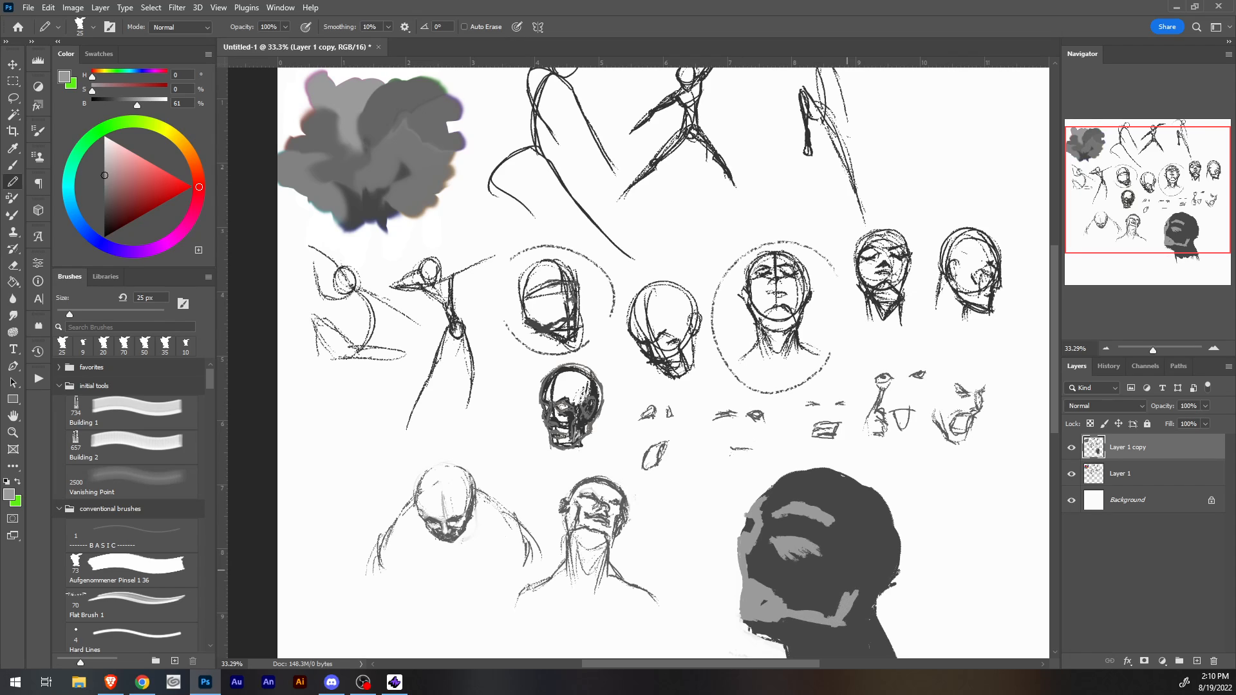
key("bracketright")
mouse_move(765, 553)
left_mouse_down()
mouse_move(750, 574)
mouse_move(776, 585)
mouse_move(771, 547)
mouse_move(789, 566)
mouse_move(784, 592)
mouse_move(761, 536)
mouse_move(766, 559)
mouse_move(770, 540)
mouse_move(750, 561)
left_mouse_up()
Shade the side of the nose with a sampled mid grey and its underside with the dark grey from the blob's base.
key("alt")
left_click(391, 114, "alt")
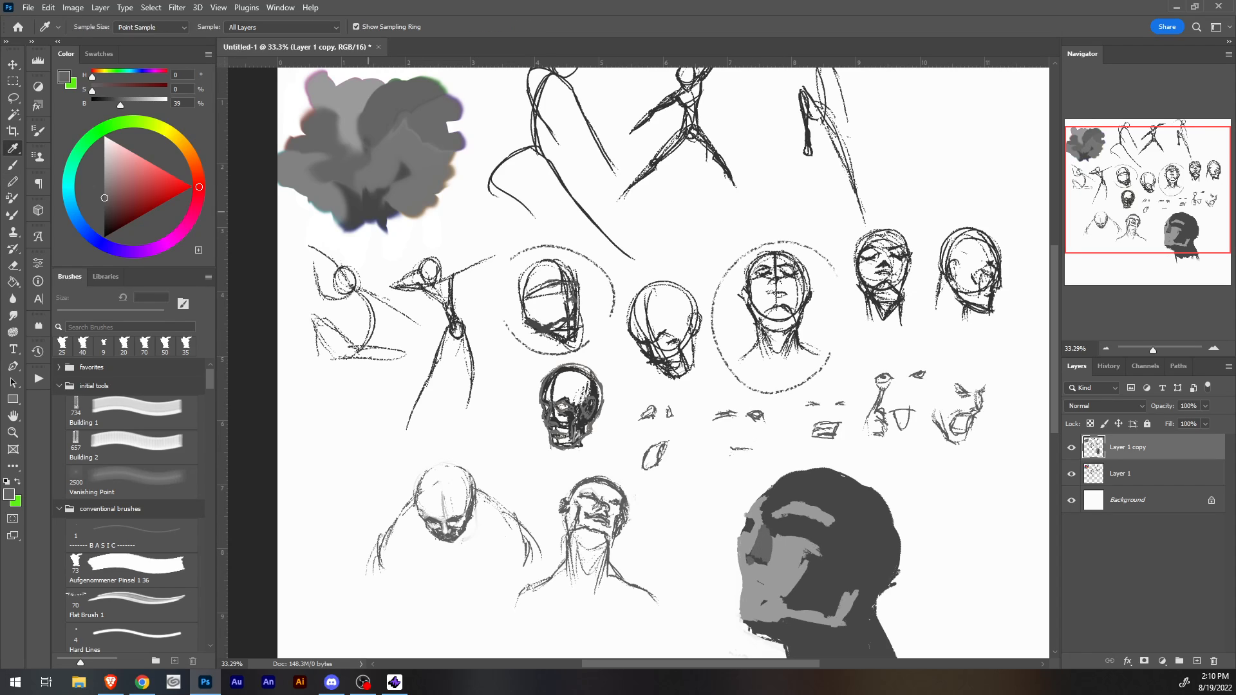
left_click(370, 196, "alt")
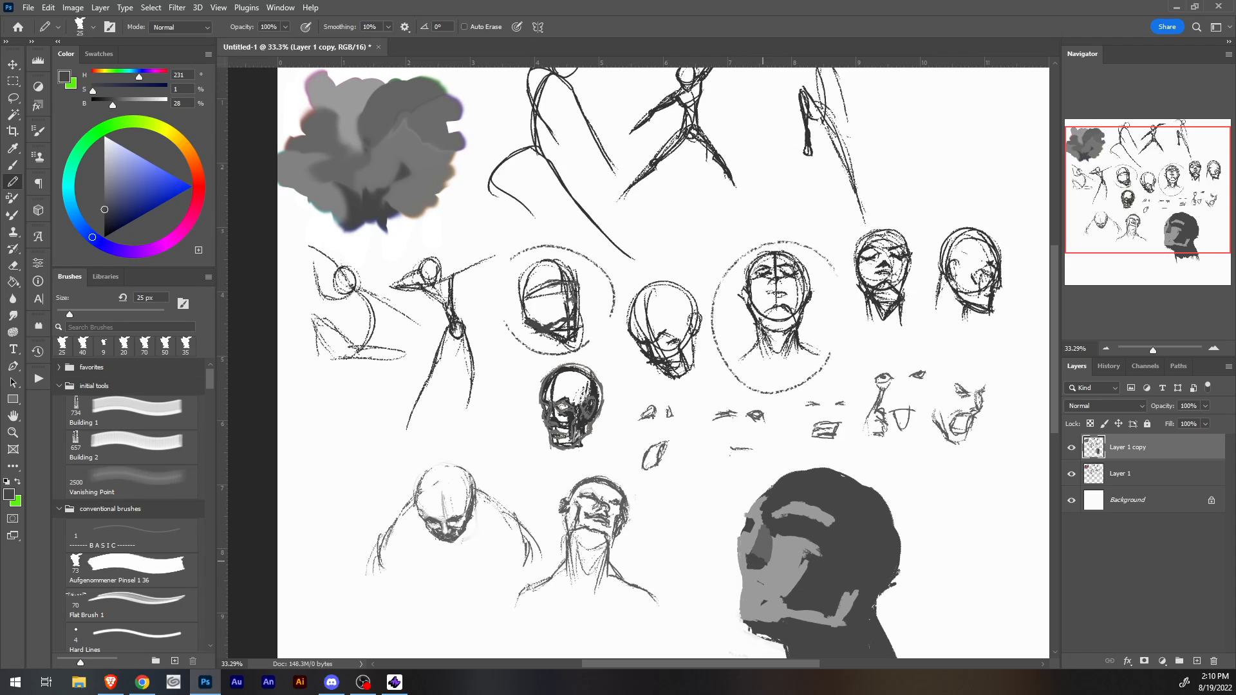
Sample the 39% brightness grey from the paint blob and shade the brow and eye sockets with a 25 px brush.
key("alt")
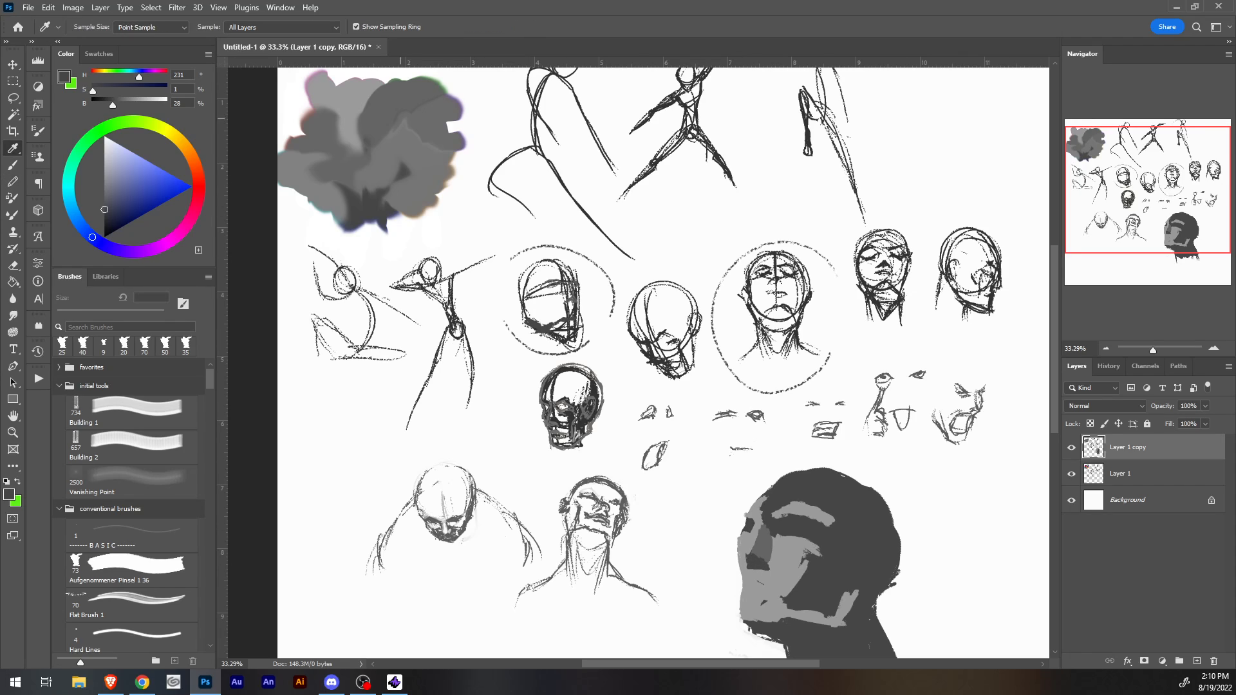
left_click(400, 118, "alt")
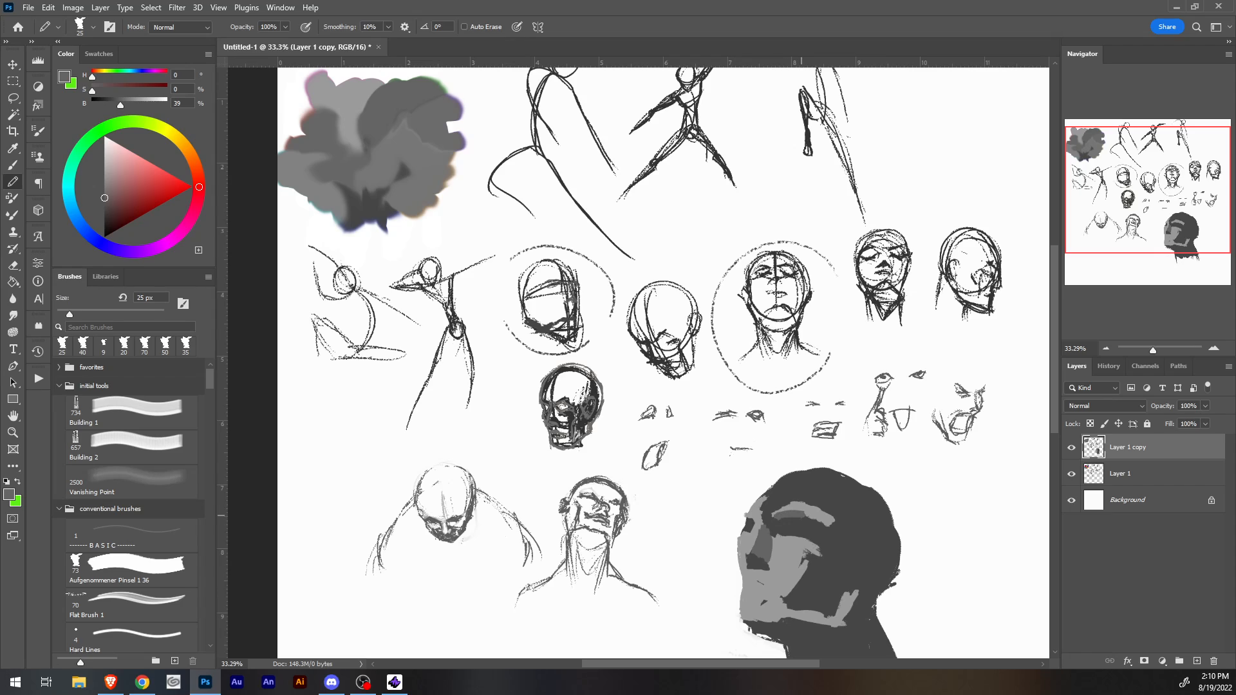
mouse_move(801, 516)
left_mouse_down()
mouse_move(821, 526)
mouse_move(745, 523)
left_mouse_up()
Draw a downward arrow above the head, then extend the light grey up the forehead edge towards the crown.
left_click_drag(793, 402, 793, 431)
left_click_drag(779, 427, 799, 444)
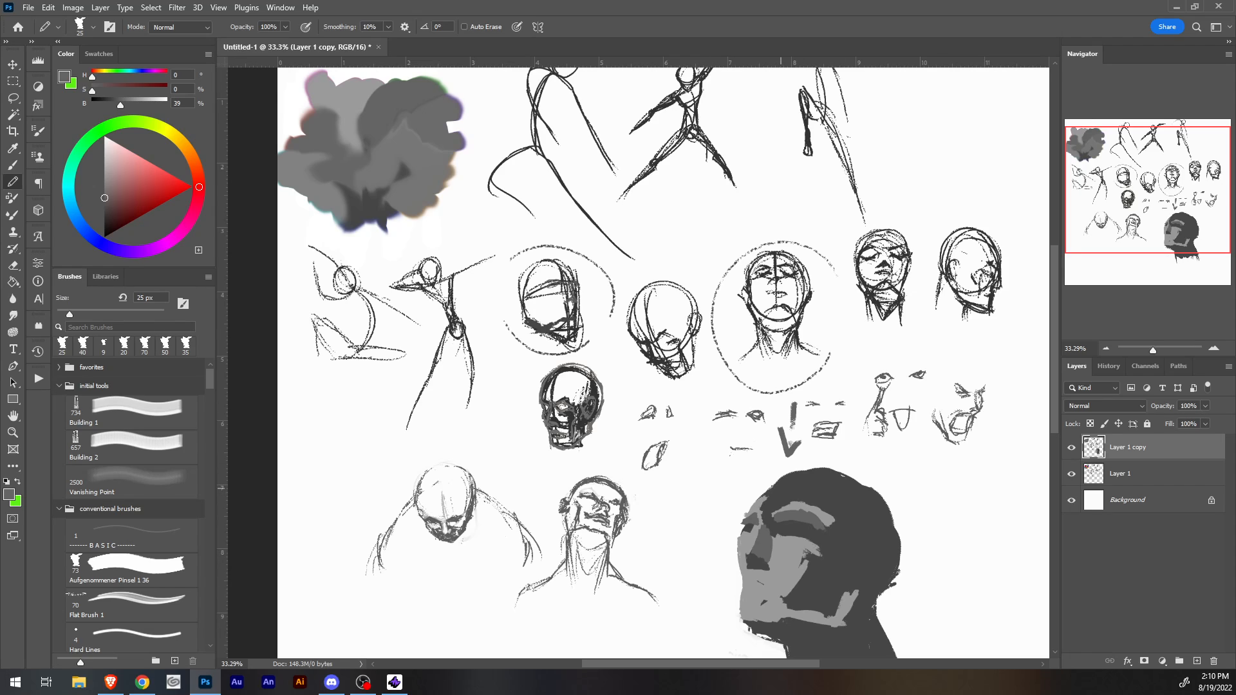
left_click(765, 497, "alt")
left_click_drag(758, 503, 777, 483)
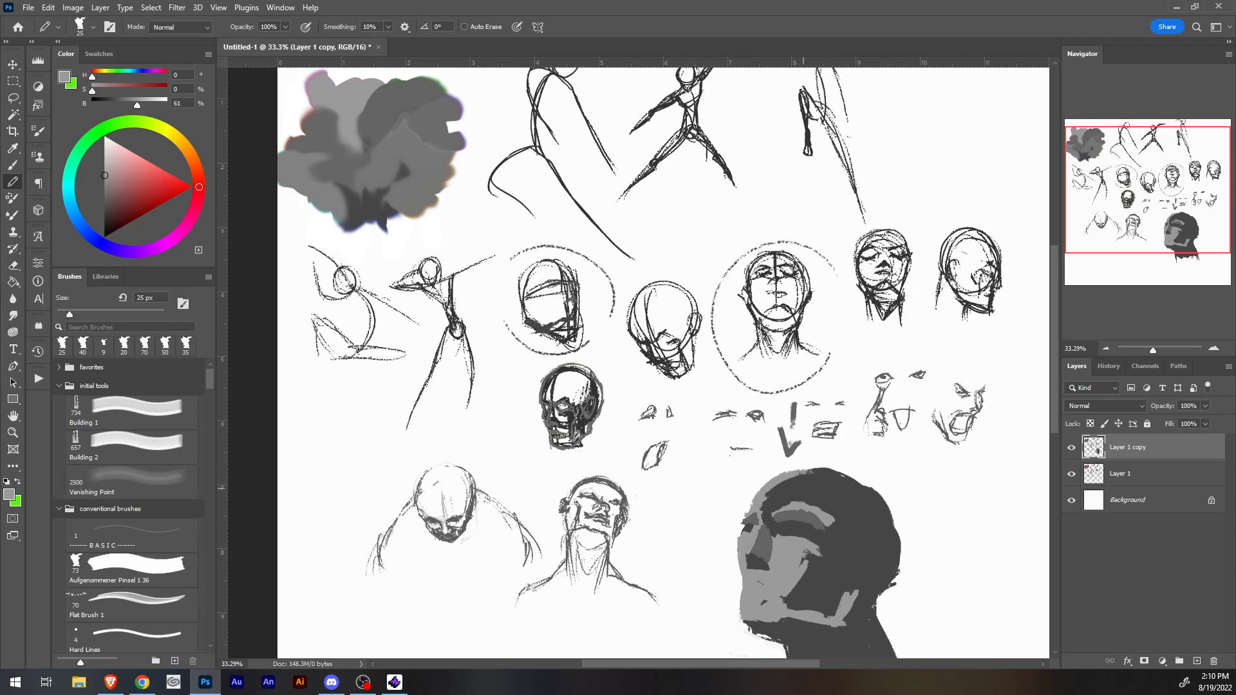
Sample the 40% brightness grey from the paint blob and paint the side plane of the cheek with a 35 px brush.
key("alt")
left_click(405, 109, "alt")
key("]")
key("]")
key("]")
mouse_move(812, 558)
left_mouse_down()
mouse_move(804, 603)
mouse_move(820, 565)
mouse_move(826, 582)
mouse_move(810, 605)
left_mouse_up()
Sample a grey from the blob's left part, reduce the brush to 20 px and block in the mouth.
left_click(324, 128, "alt")
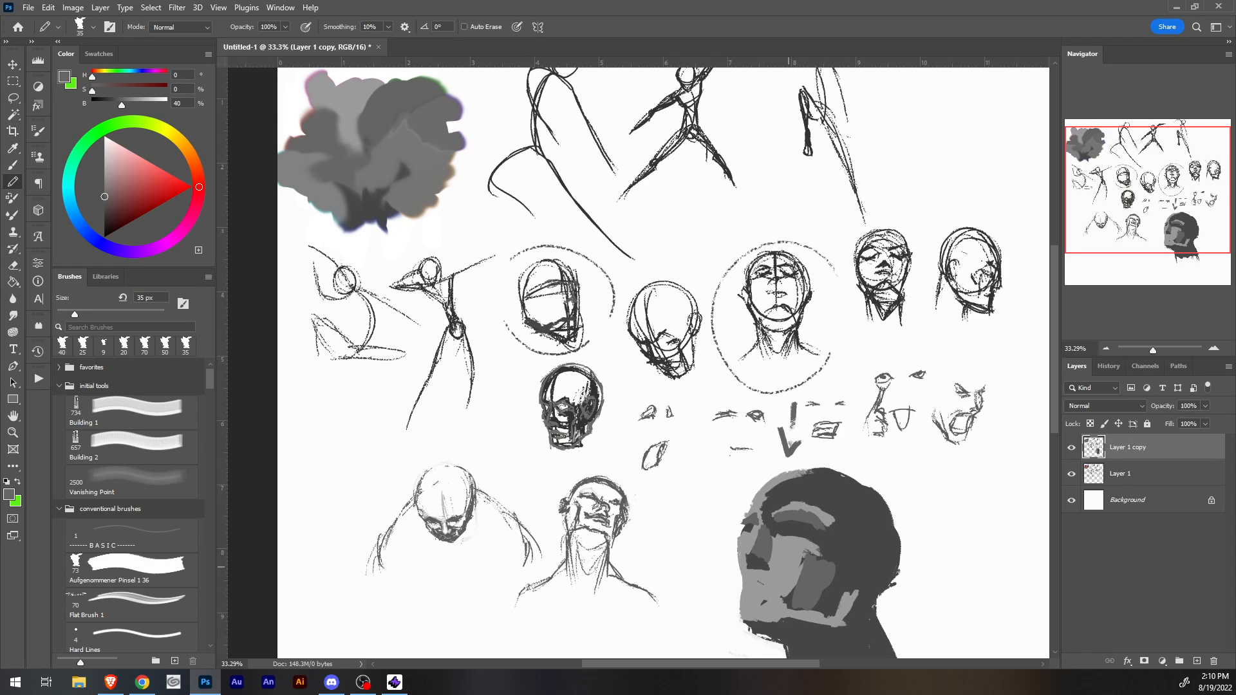
key("bracketleft")
key("bracketleft")
key("bracketleft")
left_click_drag(751, 578, 778, 588)
Sample a 51% brightness grey and shade the cheek fold, the area around the mouth and the lower lip.
left_click(899, 516, "alt")
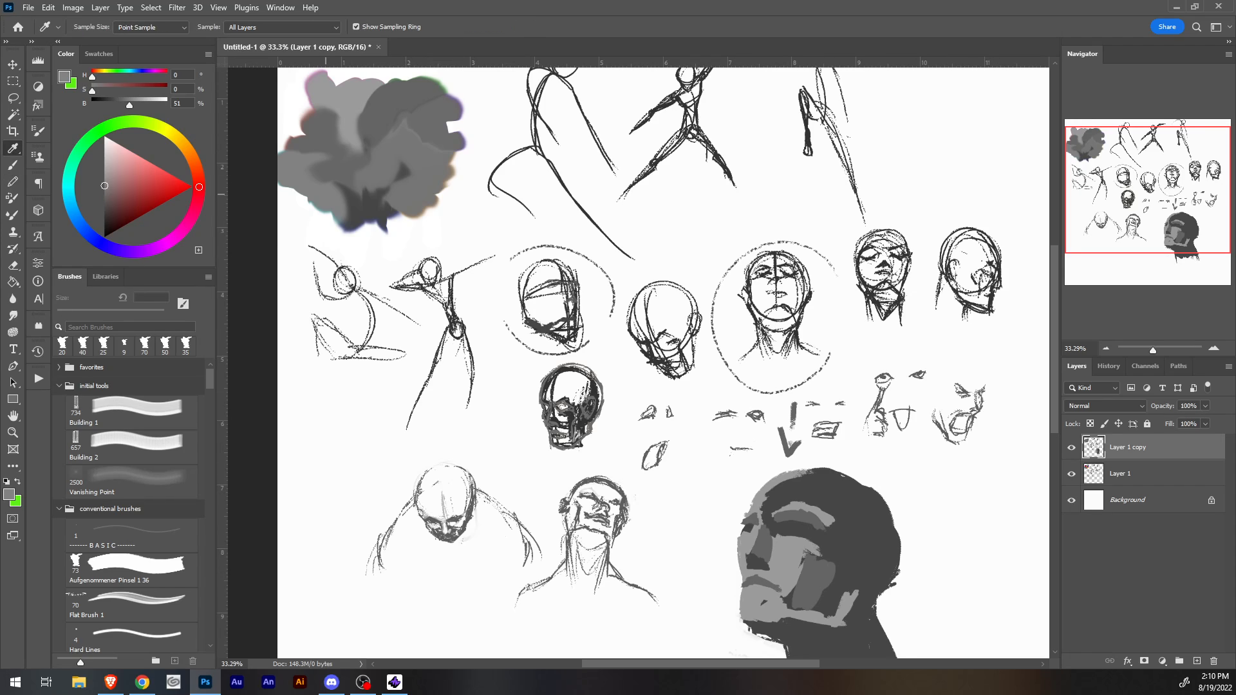
mouse_move(809, 553)
left_mouse_down()
mouse_move(787, 597)
mouse_move(773, 576)
mouse_move(782, 585)
left_mouse_up()
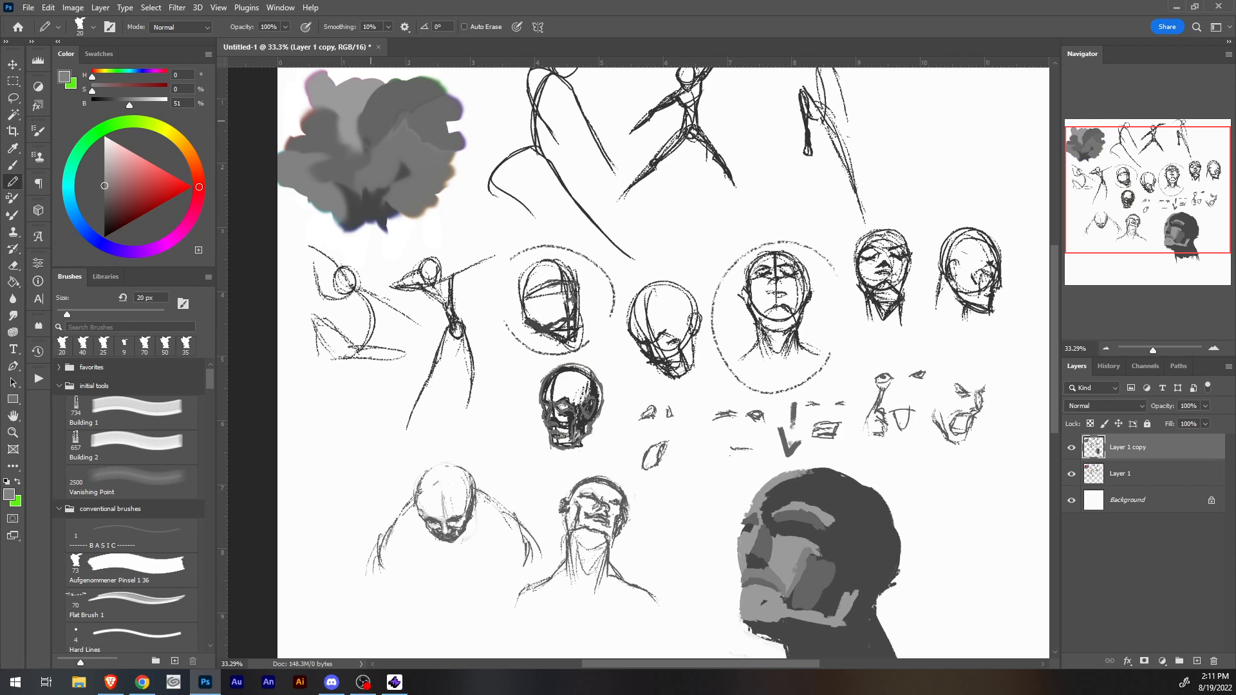
key("alt")
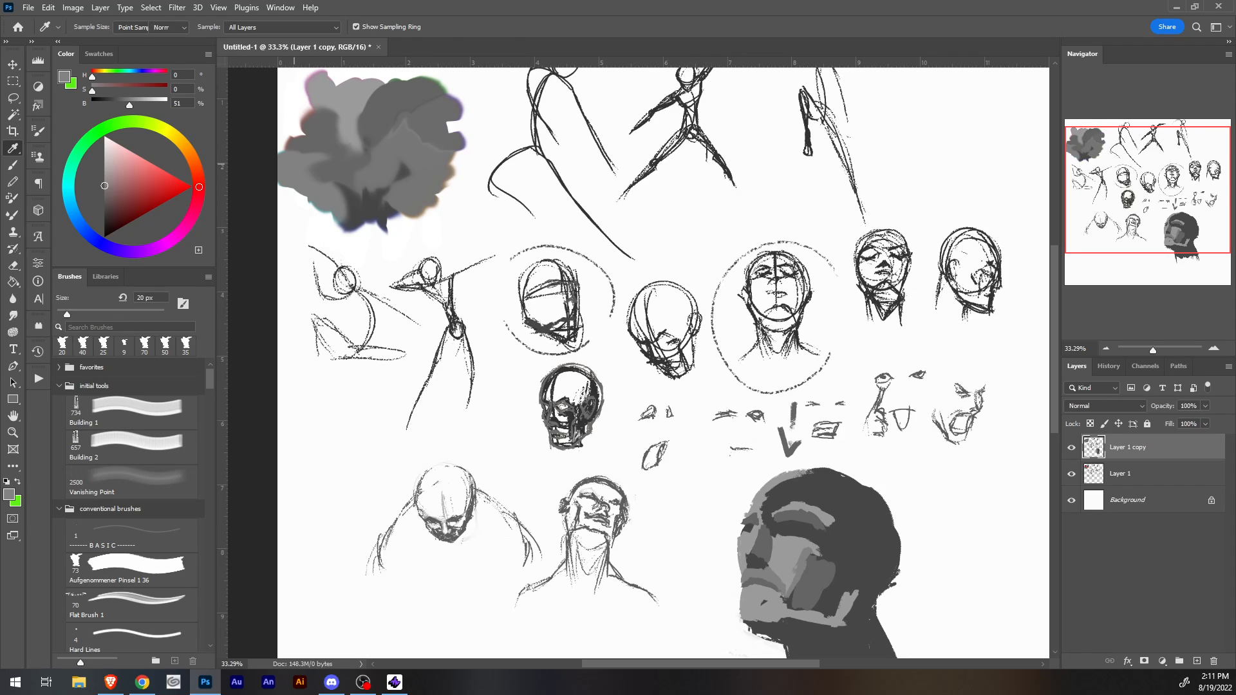
key("b")
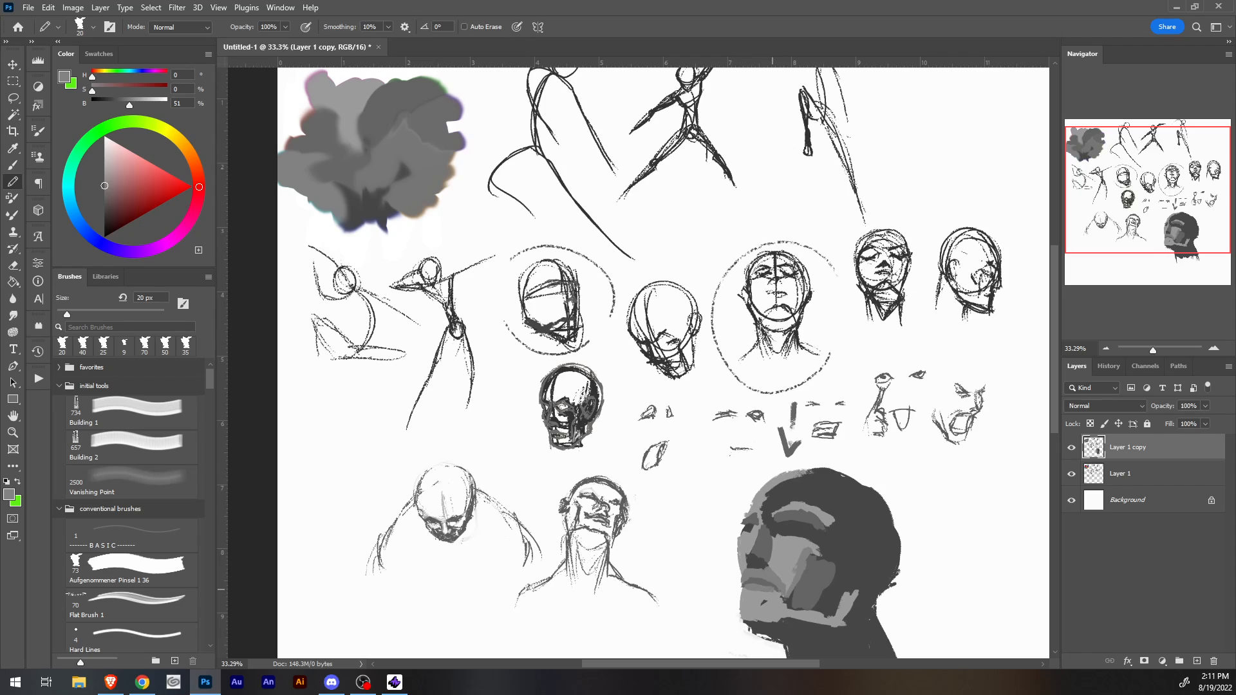
left_click_drag(768, 592, 751, 592)
Sample the dark grey under the nose and draw the line between the lips with a 10 px brush.
left_click(754, 565, "alt")
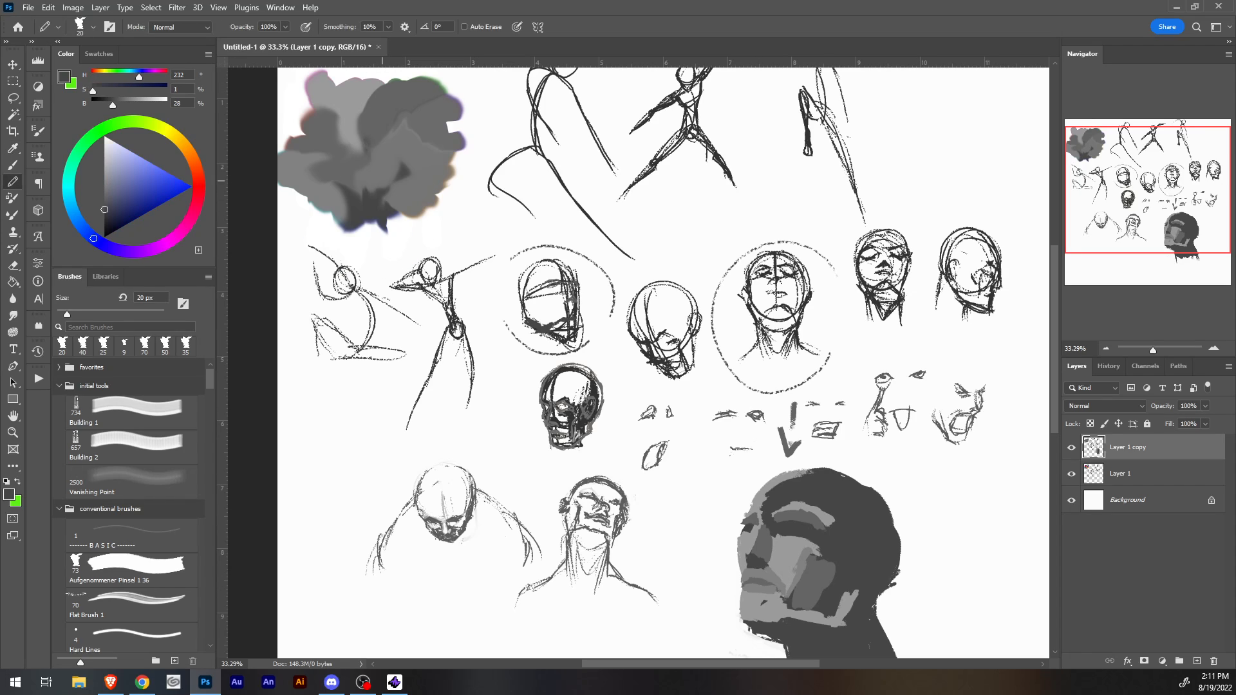
key("[")
key("[")
left_click_drag(757, 577, 771, 582)
left_click(391, 118, "alt")
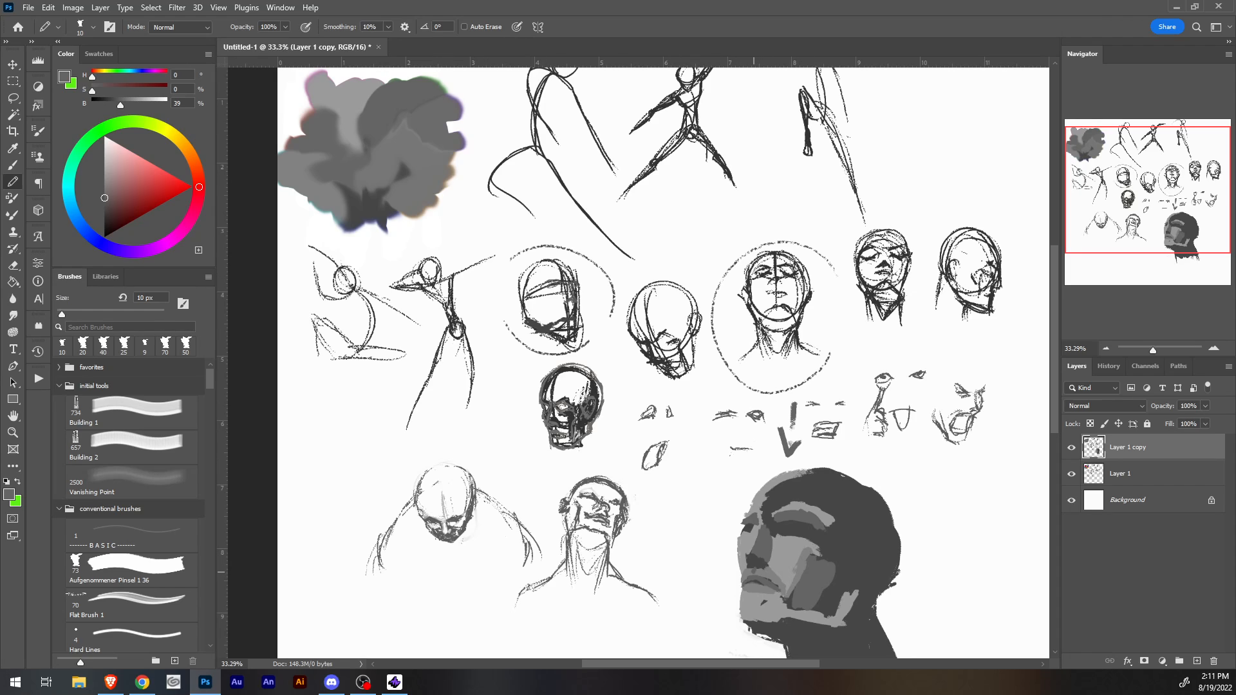
left_click_drag(742, 552, 740, 565)
key("ctrl+z")
Sample the 46% brightness grey from the blob's right part and paint the nose tip and upper side cheek.
key("i")
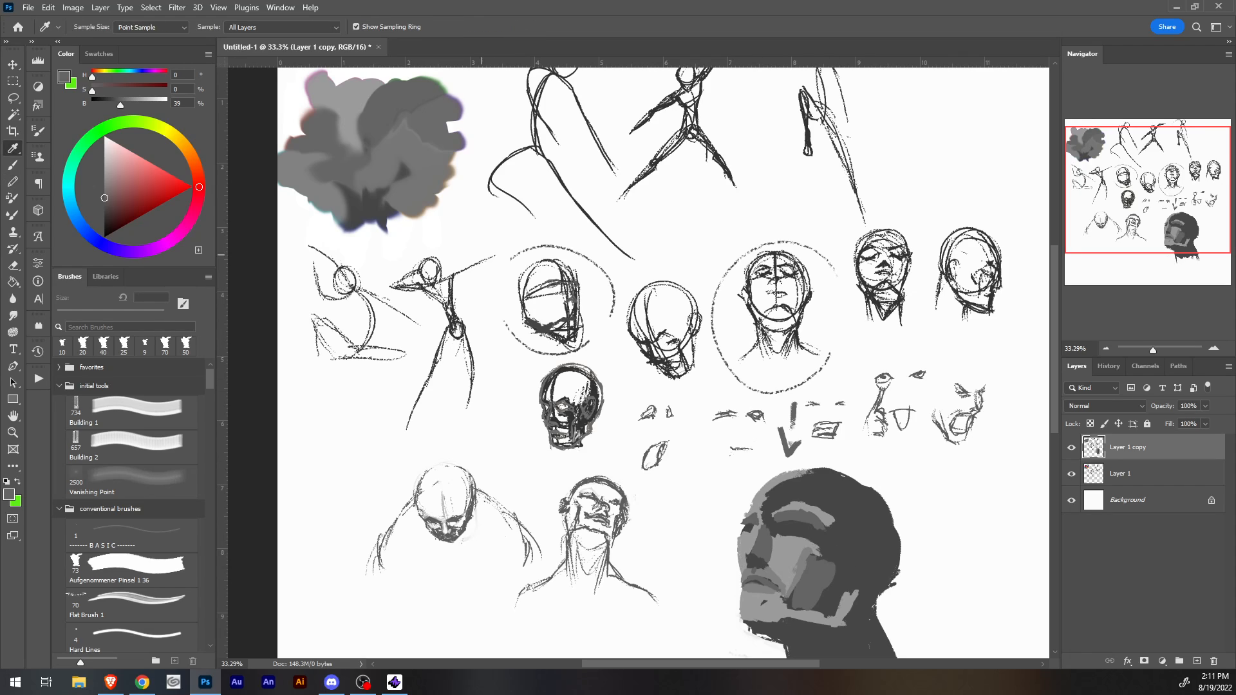
left_click(430, 156, "alt")
mouse_move(741, 551)
left_mouse_down()
mouse_move(742, 570)
mouse_move(794, 570)
mouse_move(822, 554)
left_mouse_up()
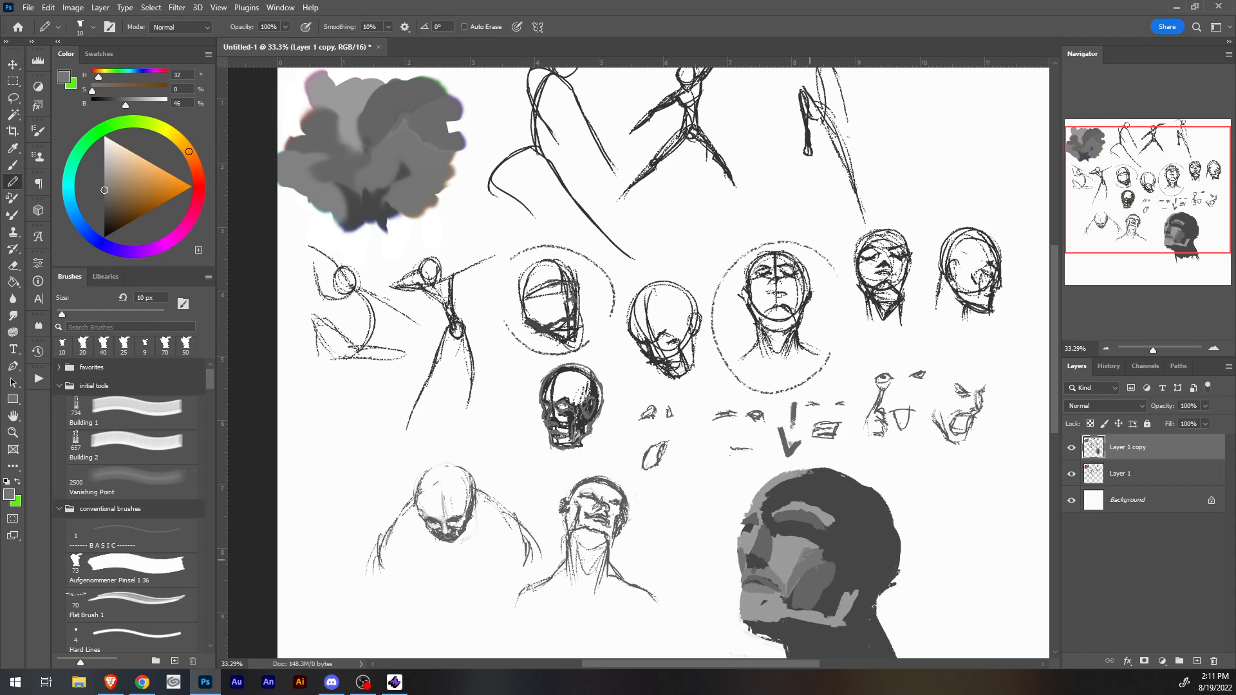
Set the brush to 15 px and paint the upper eyelid of the near eye in the mid grey.
key("bracketright")
key("bracketright")
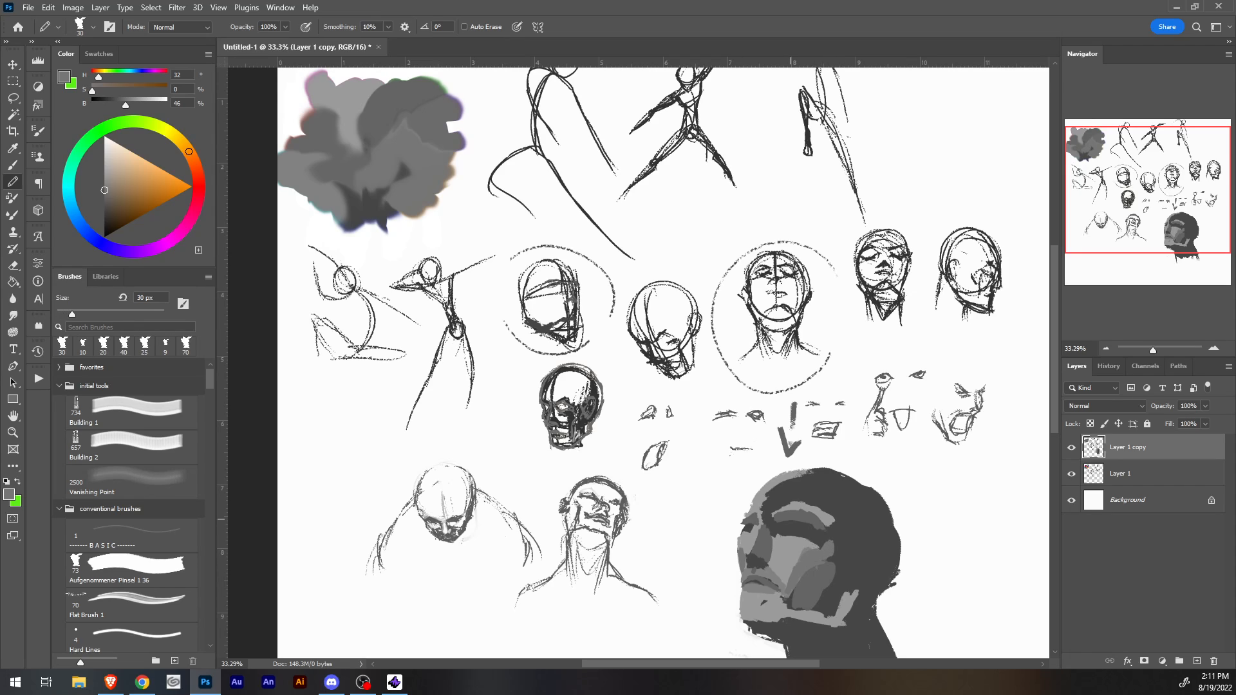
key("bracketleft")
key("bracketleft")
key("bracketleft")
left_click_drag(779, 531, 796, 534)
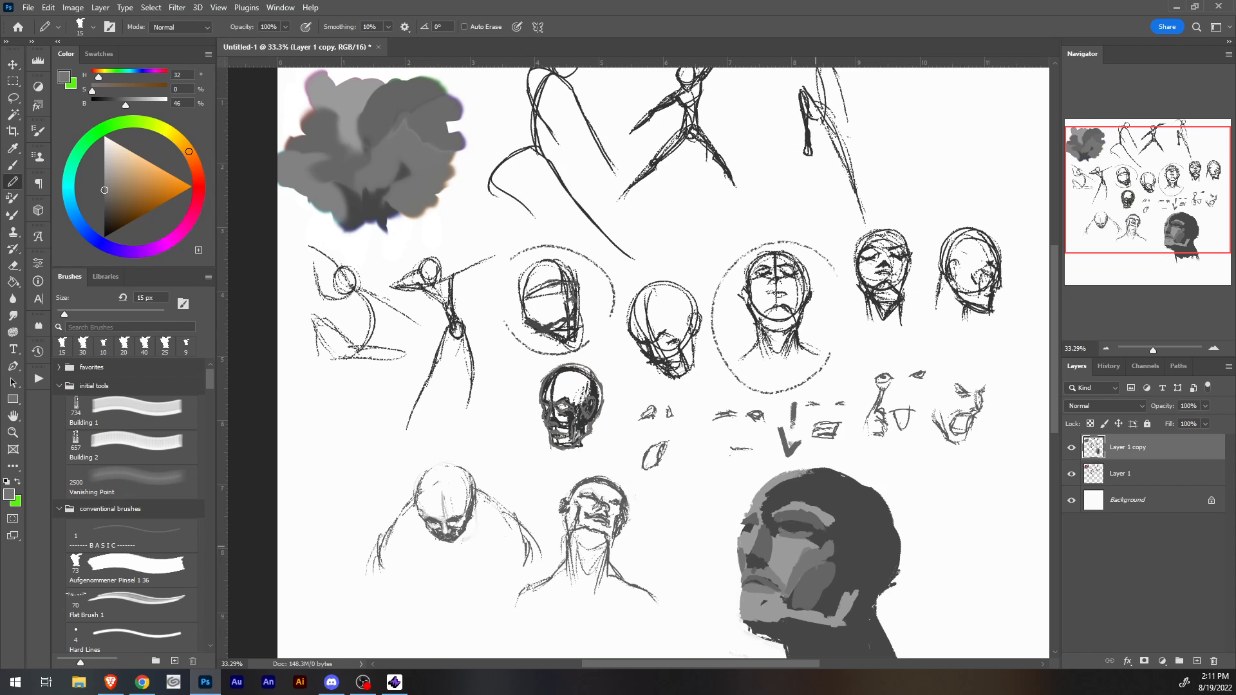
Sample the light grey on the cheek and paint the lower edge of the near eye with a 10 px brush.
left_click(799, 544, "alt")
key("bracketleft")
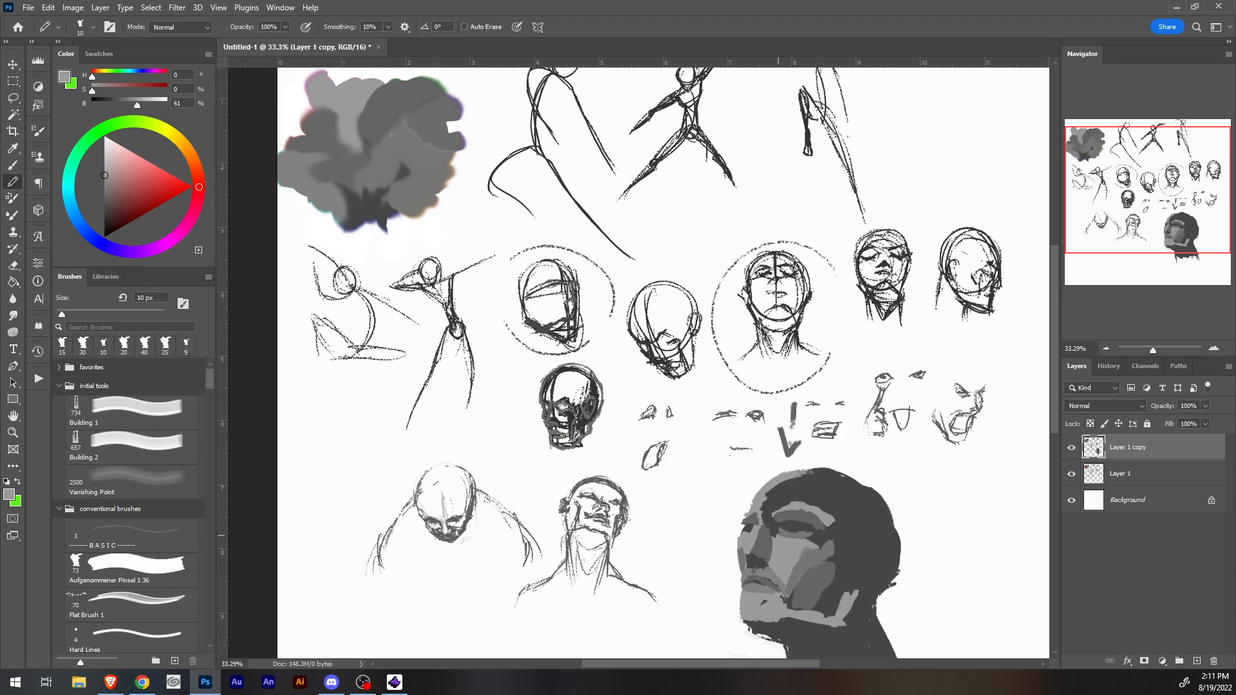
left_click_drag(778, 535, 807, 538)
Sample greys around the eyes and use the light grey to refine the far brow and the bridge of the nose.
left_click(783, 531, "alt")
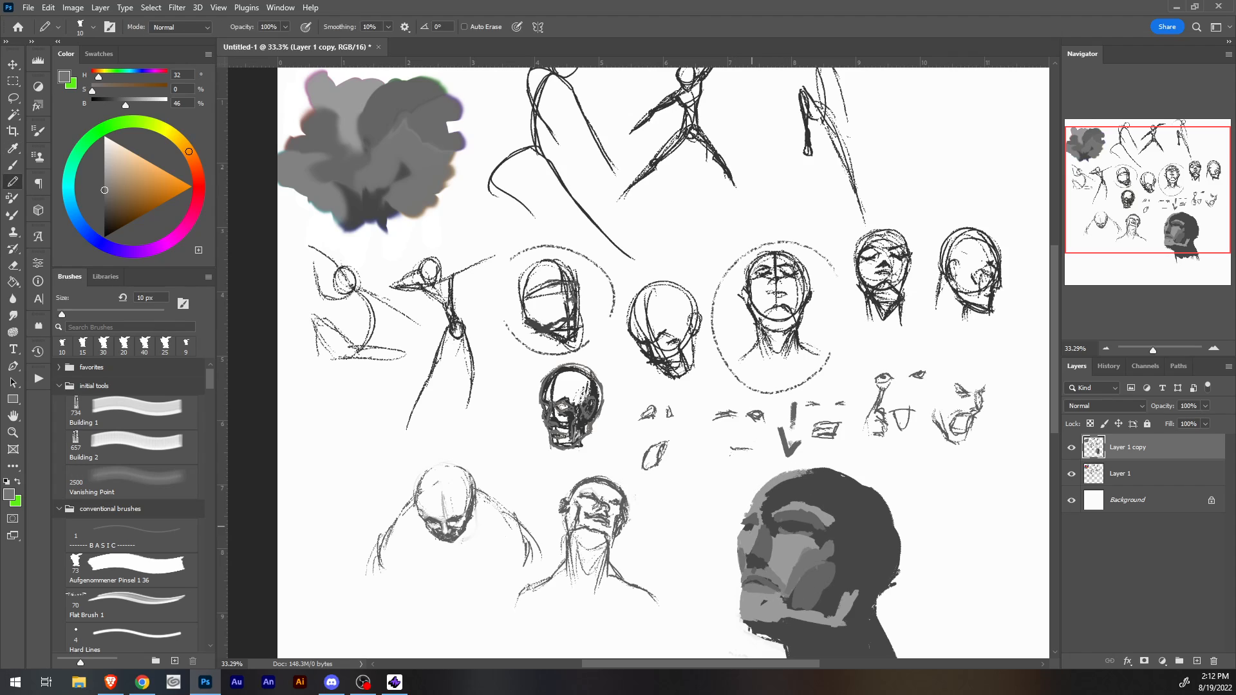
left_click(752, 510, "alt")
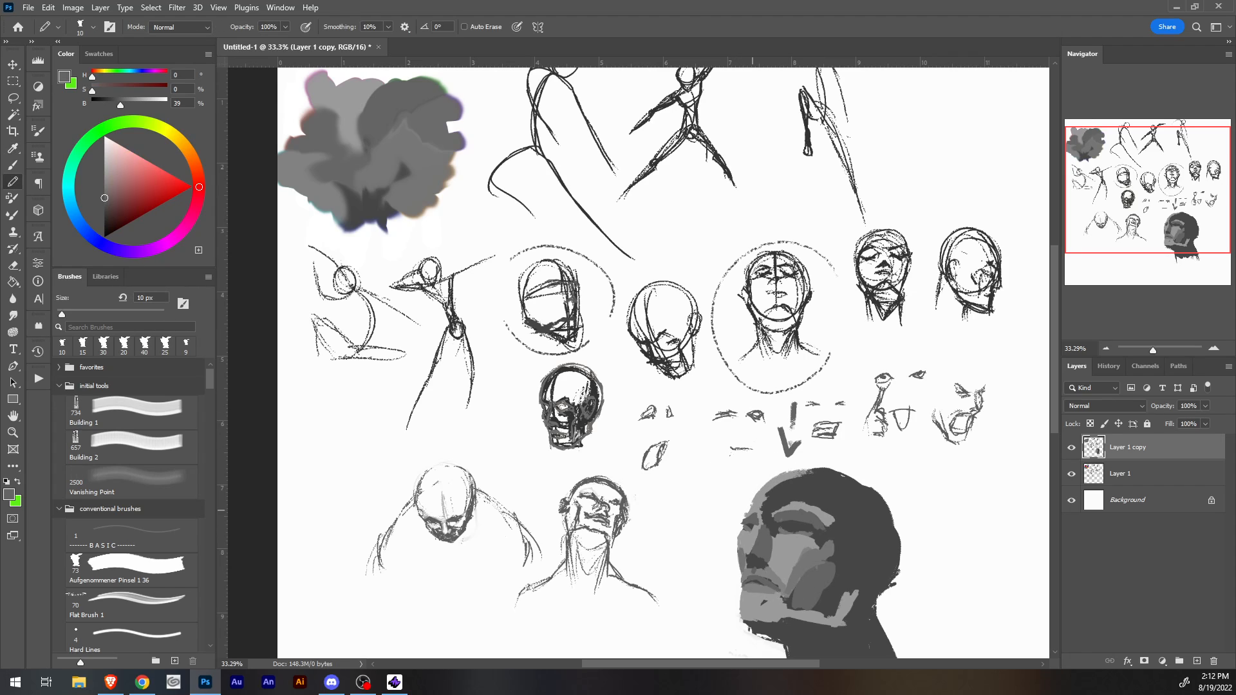
left_click(749, 514, "alt")
left_click_drag(745, 513, 751, 509)
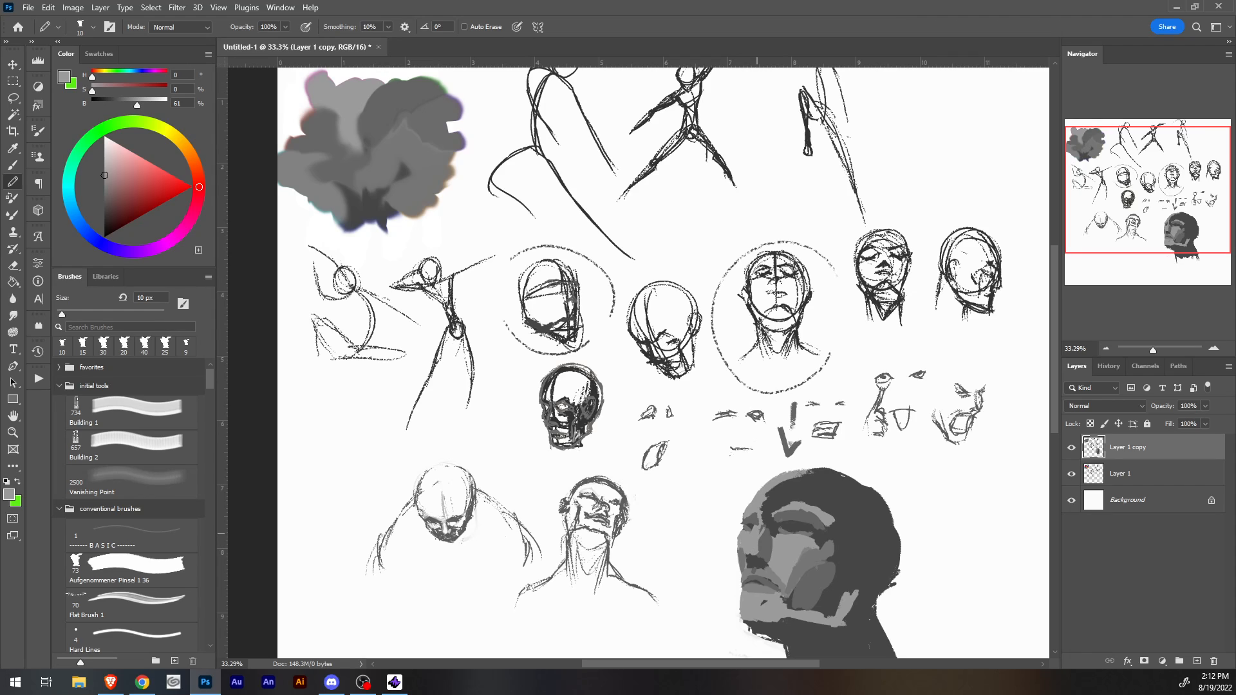
left_click_drag(760, 534, 765, 516)
Sample dark, mid and light greys from the face and refine the shading of the nose and the area above the upper lip.
left_click(751, 548, "alt")
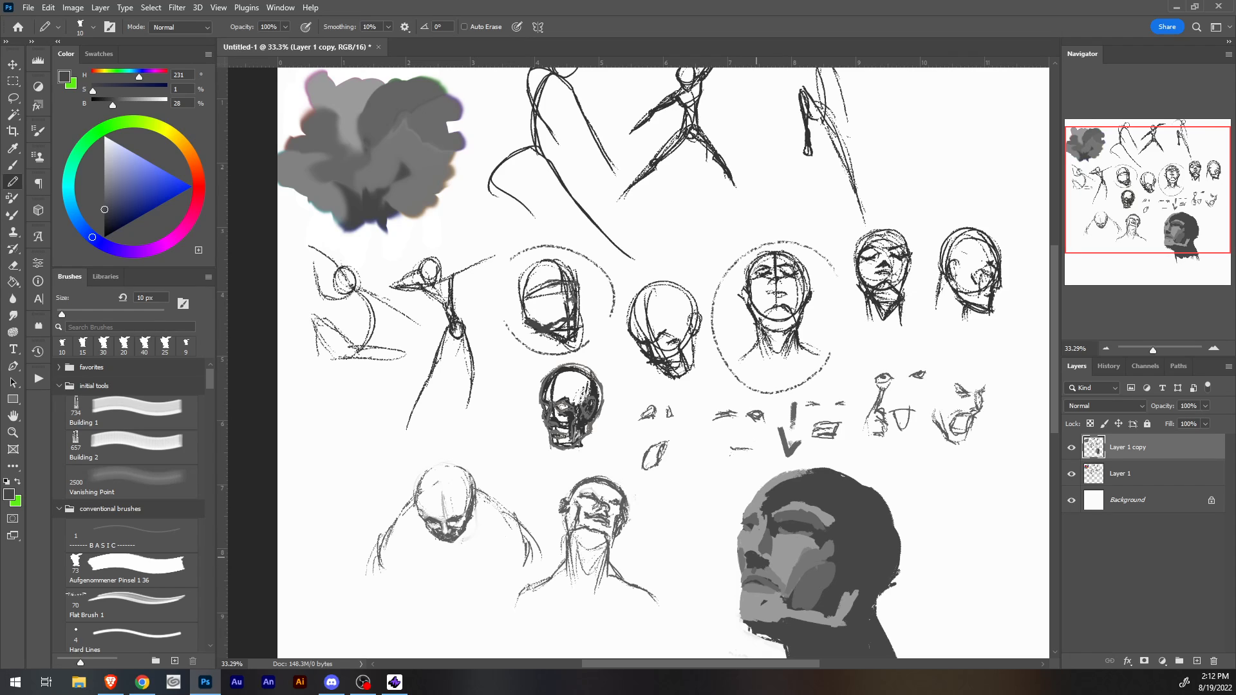
left_click(754, 570, "alt")
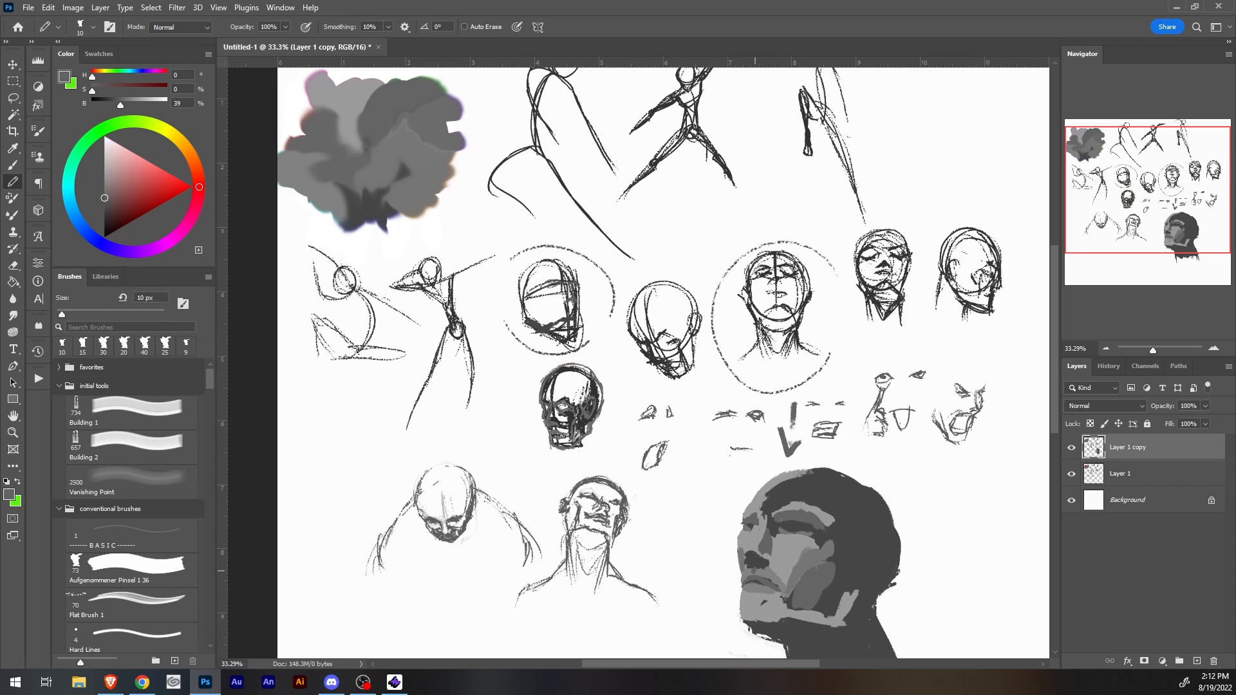
left_click(748, 571, "alt")
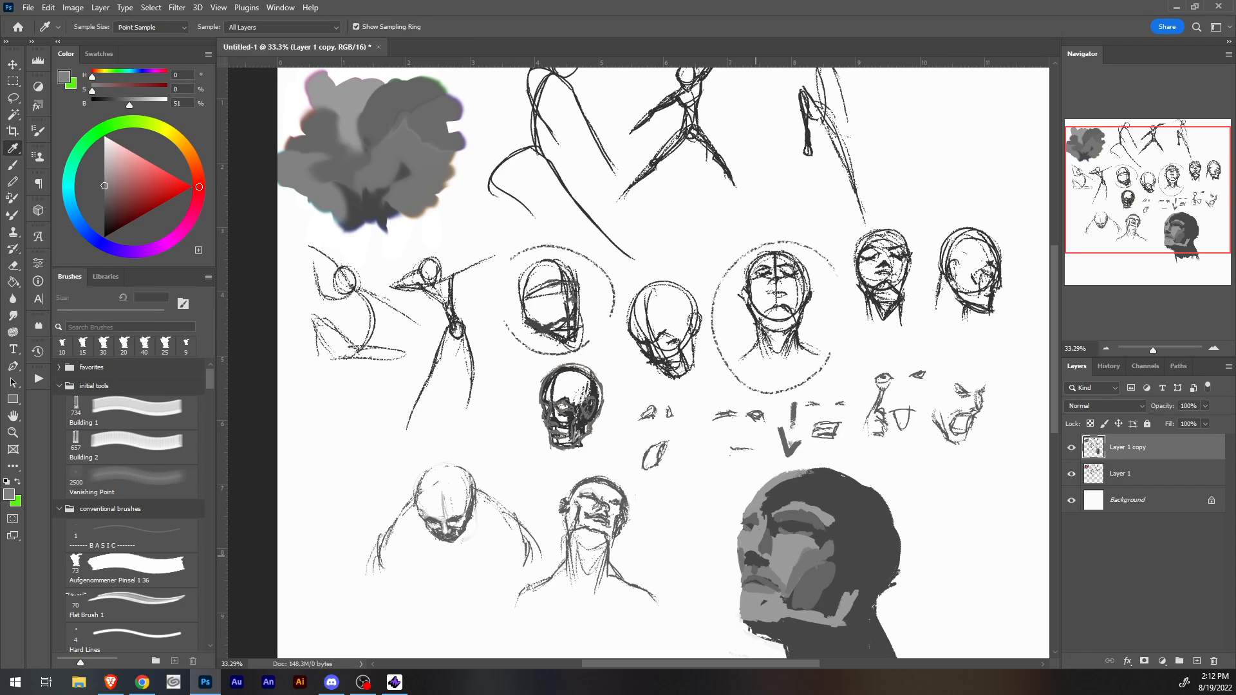
left_click(750, 559, "alt")
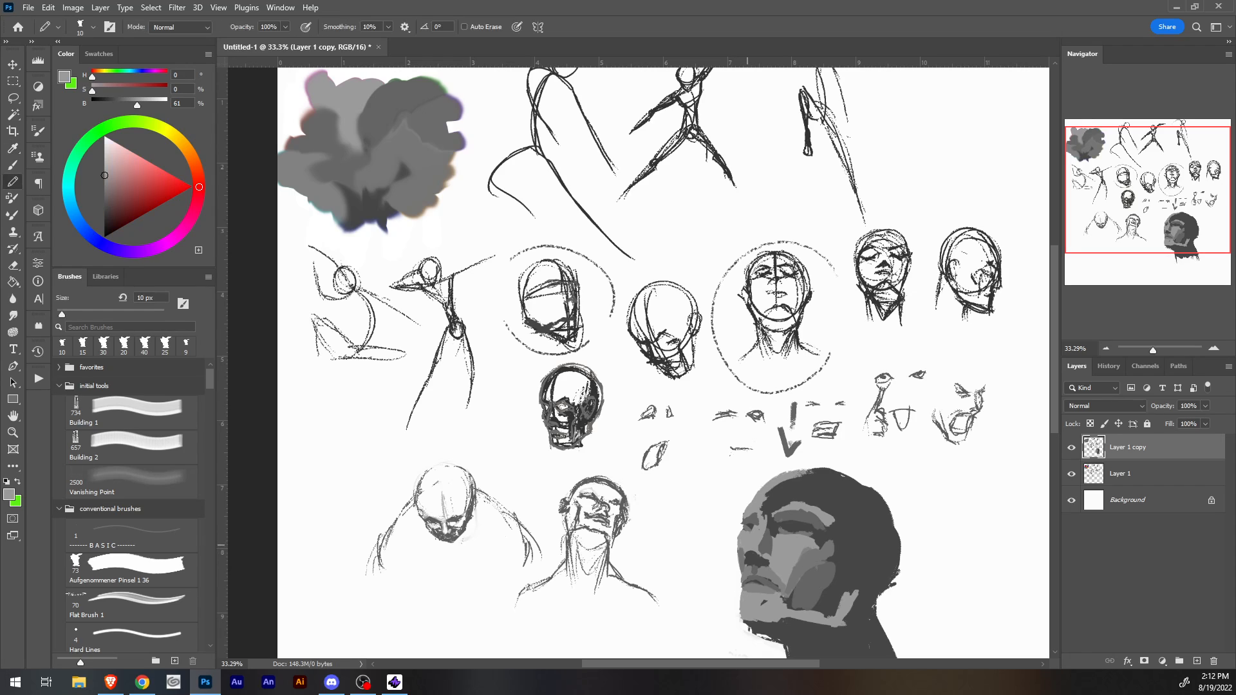
left_click(740, 554, "alt")
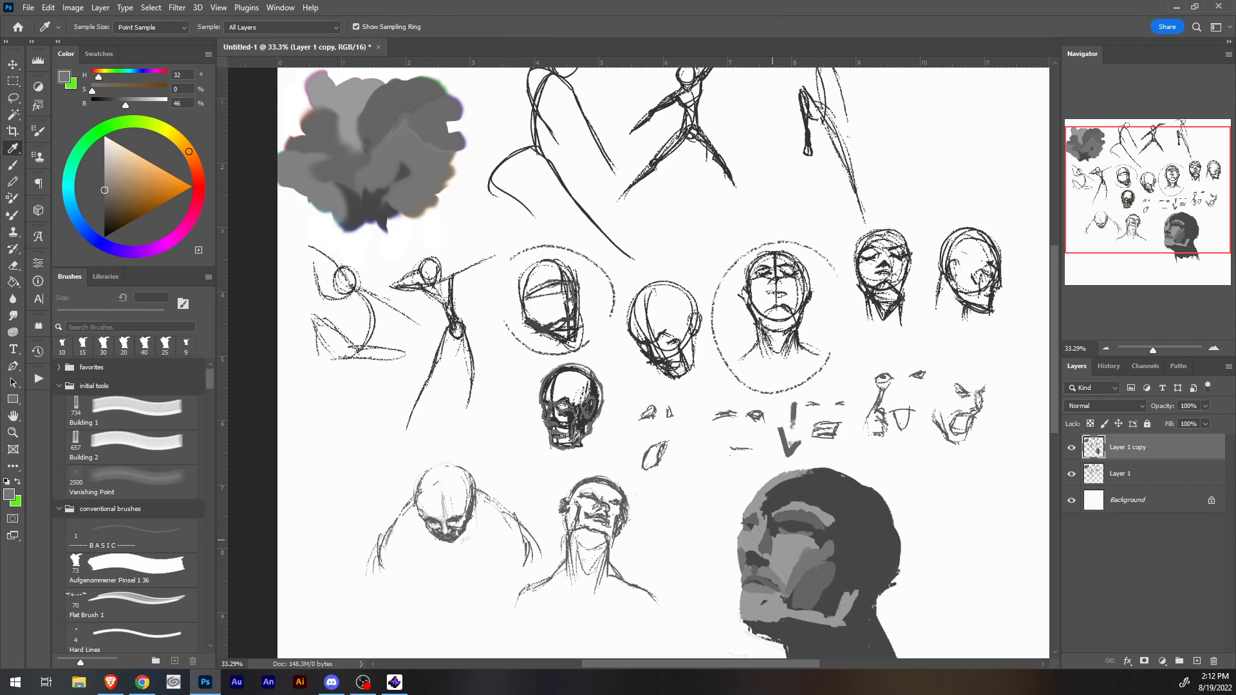
left_click(765, 553, "alt")
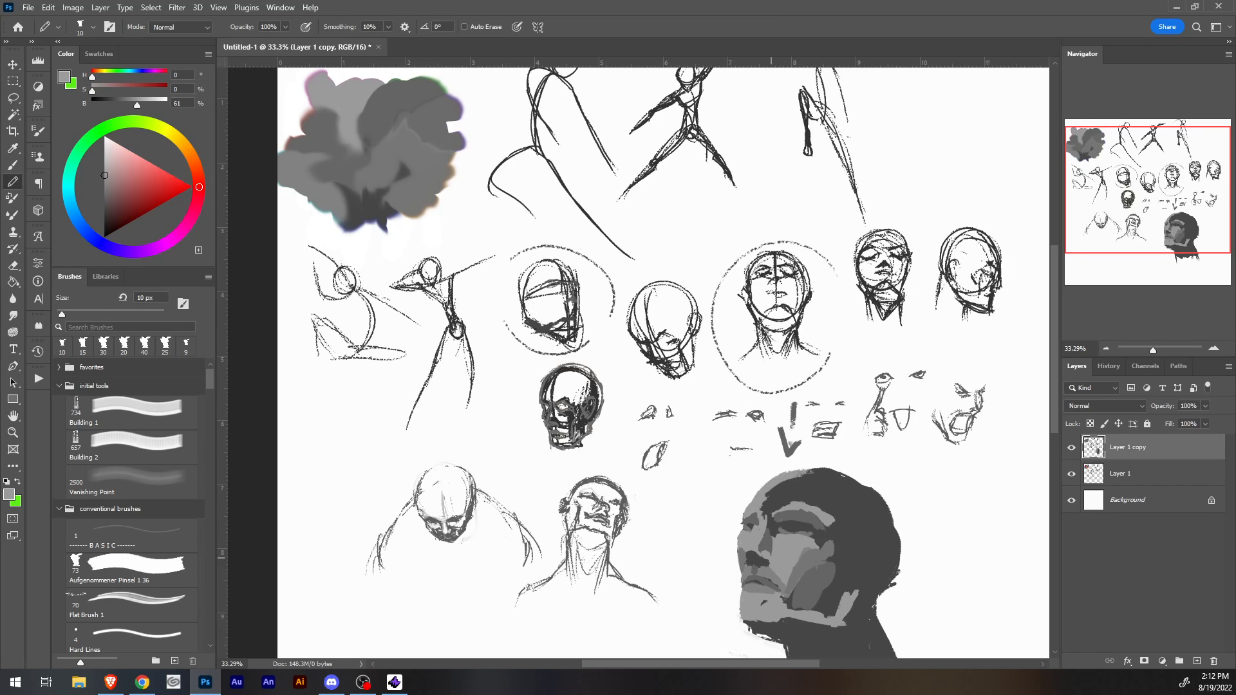
Sample the 46% brightness grey from the side cheek and paint around the near eye and the temple with a 30 px brush.
key("i")
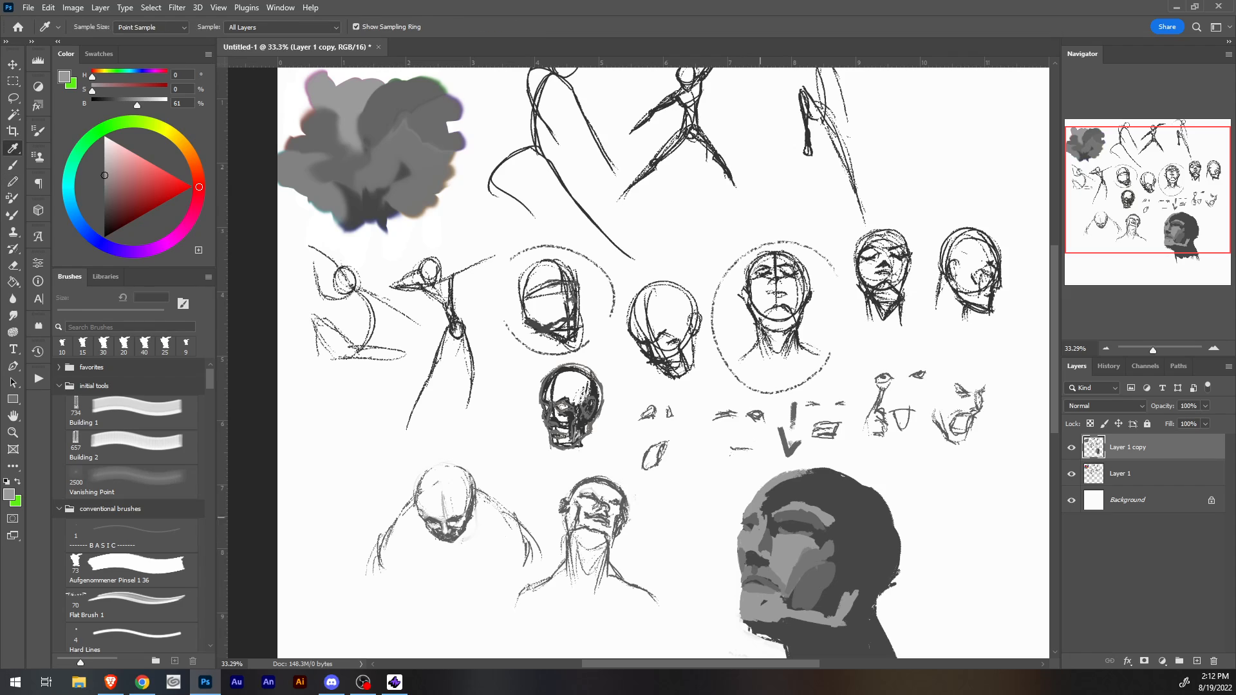
left_click(802, 566)
key("b")
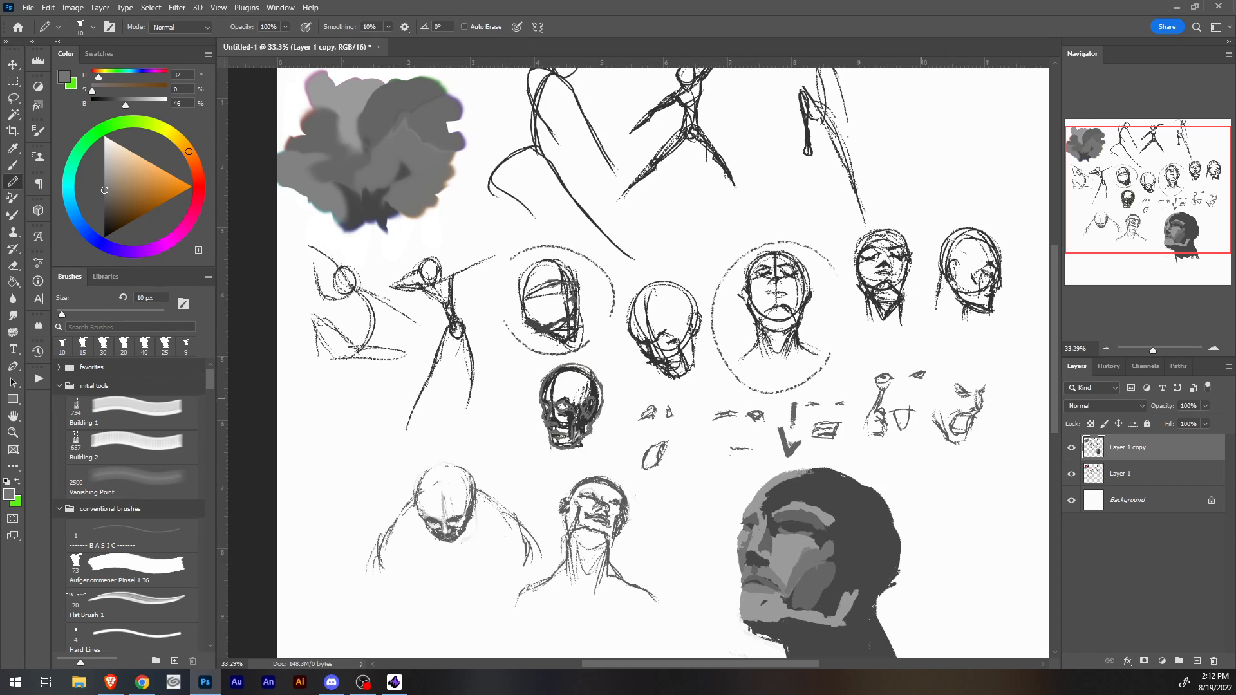
key("bracketright")
key("bracketright")
mouse_move(775, 536)
left_mouse_down()
mouse_move(770, 521)
mouse_move(785, 543)
left_mouse_up()
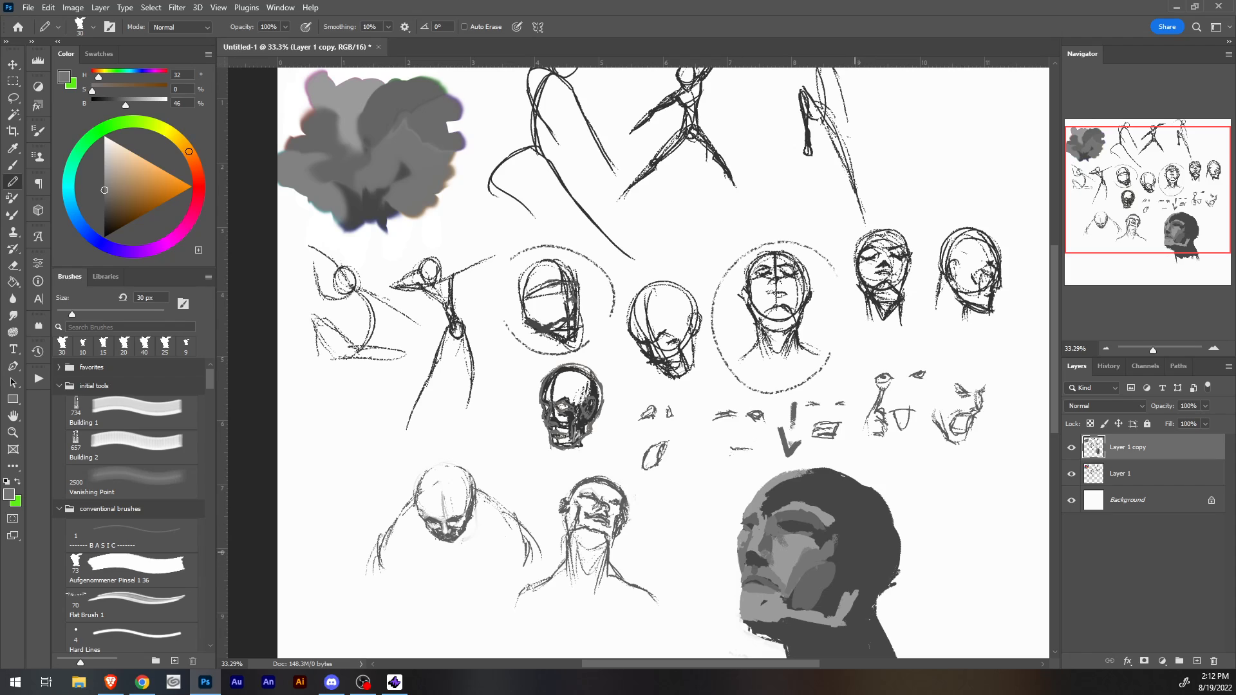
left_click_drag(824, 534, 821, 543)
Sample the 61% brightness grey from the forehead and paint across the forehead and top of the skull with a 40 px brush.
left_click(759, 499, "alt")
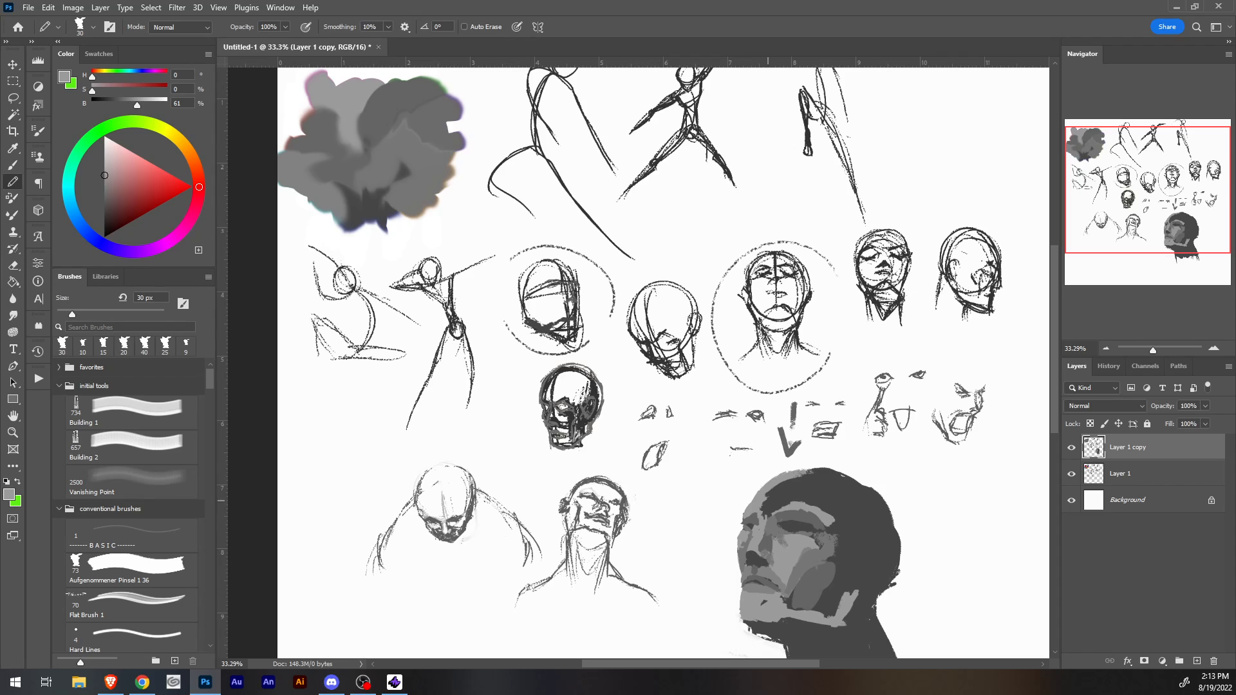
key("bracketright")
mouse_move(763, 513)
left_mouse_down()
mouse_move(798, 481)
mouse_move(802, 505)
mouse_move(820, 476)
mouse_move(837, 515)
mouse_move(837, 483)
mouse_move(799, 469)
mouse_move(840, 489)
mouse_move(841, 474)
mouse_move(814, 466)
mouse_move(849, 495)
mouse_move(844, 515)
mouse_move(865, 513)
mouse_move(856, 499)
mouse_move(835, 526)
mouse_move(863, 516)
left_mouse_up()
Reduce the brush to 9 px and add light grey touches to the near eyelid and the far eye.
key("bracketleft")
key("bracketleft")
key("i")
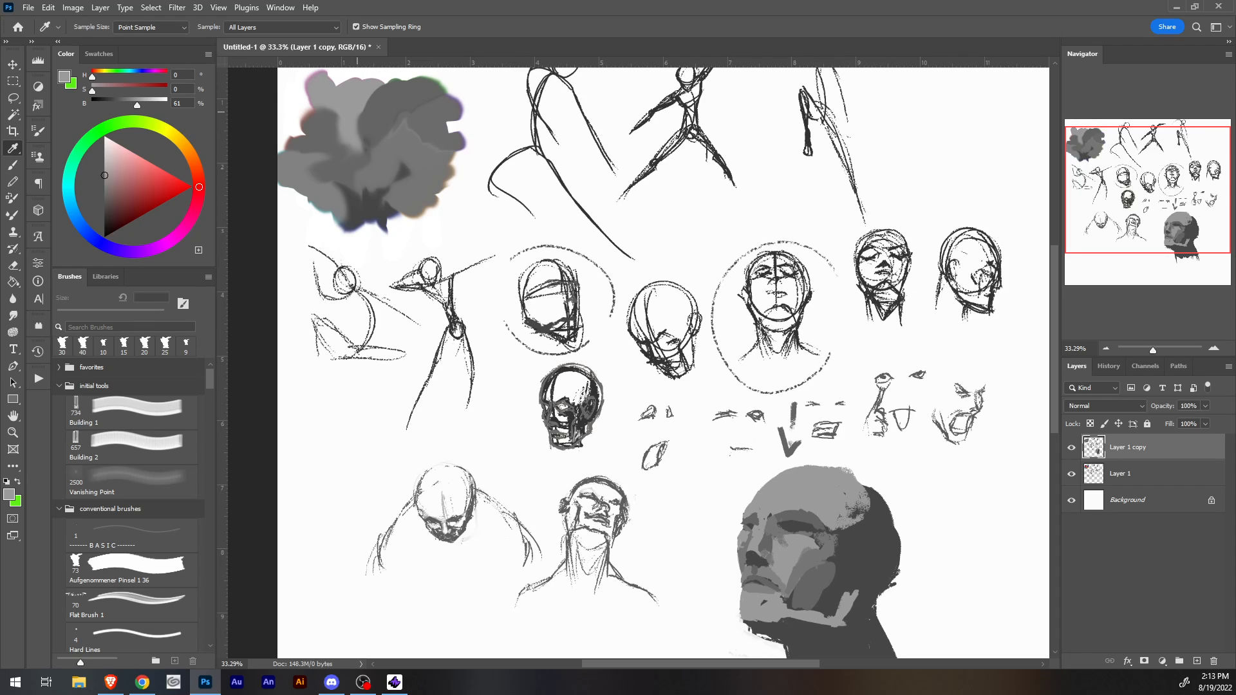
key("b")
key("bracketleft")
key("bracketleft")
key("bracketleft")
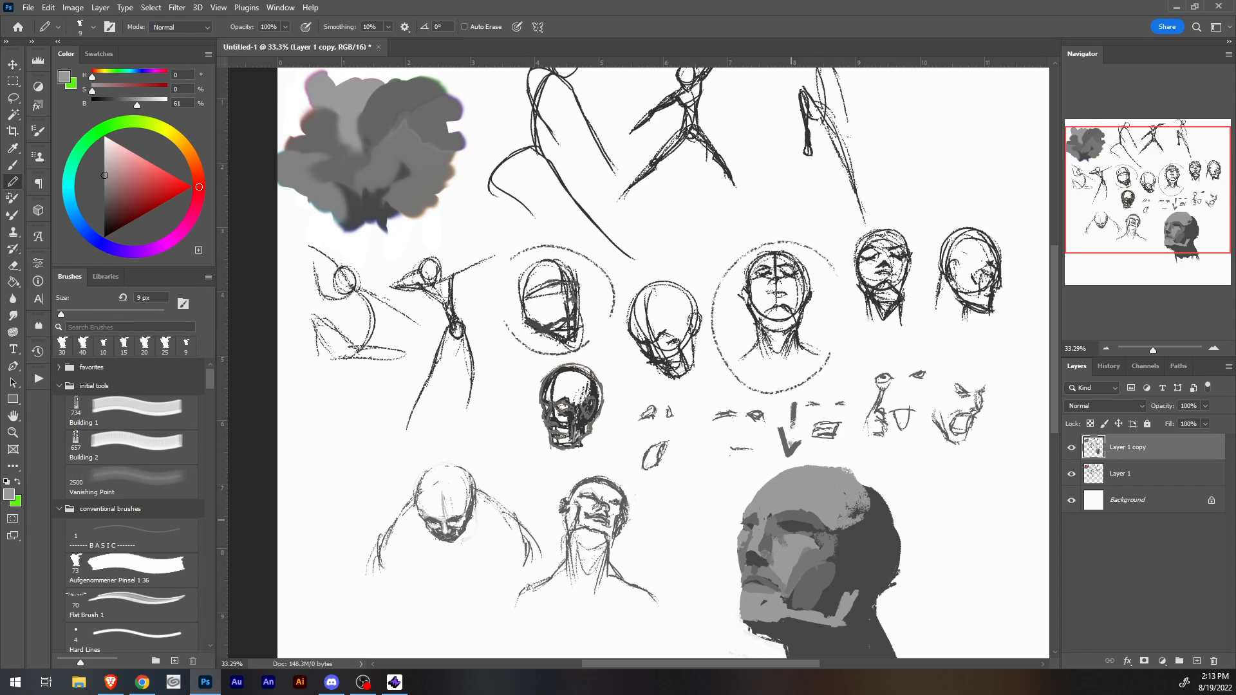
left_click_drag(788, 524, 799, 524)
left_click(749, 523)
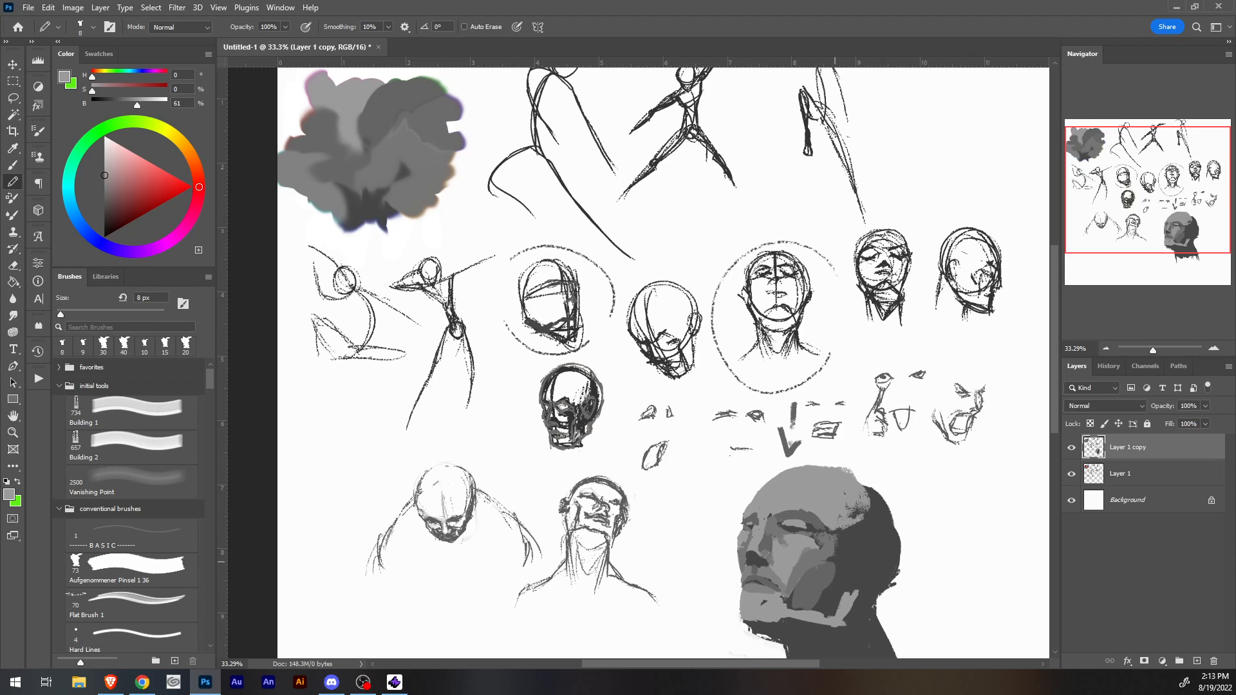
Sample the 39% brightness grey from the side face and, with a 40 px brush, shade the rear cheek, jaw and ear area.
left_click(823, 579, "alt")
key("bracketright")
key("bracketright")
key("bracketright")
key("bracketright")
key("bracketright")
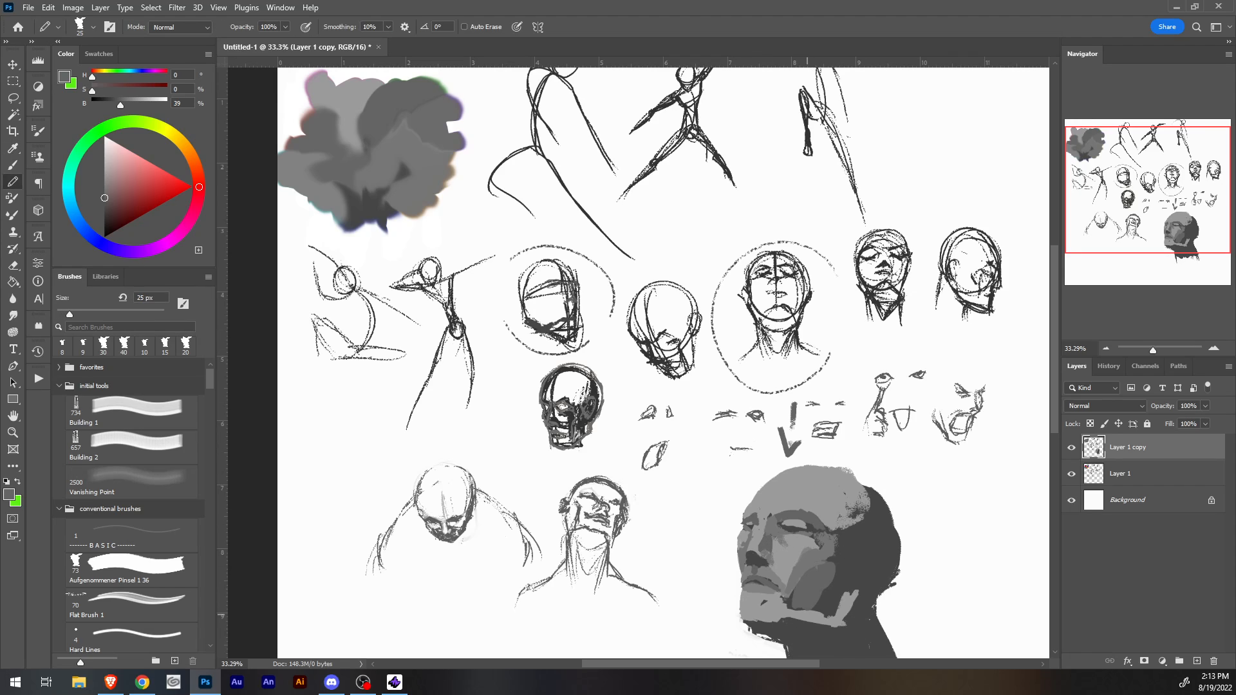
key("bracketright")
key("bracketright")
key("bracketright")
mouse_move(791, 605)
left_mouse_down()
mouse_move(827, 618)
mouse_move(848, 592)
mouse_move(837, 621)
mouse_move(872, 548)
left_mouse_up()
left_click(796, 566, "alt")
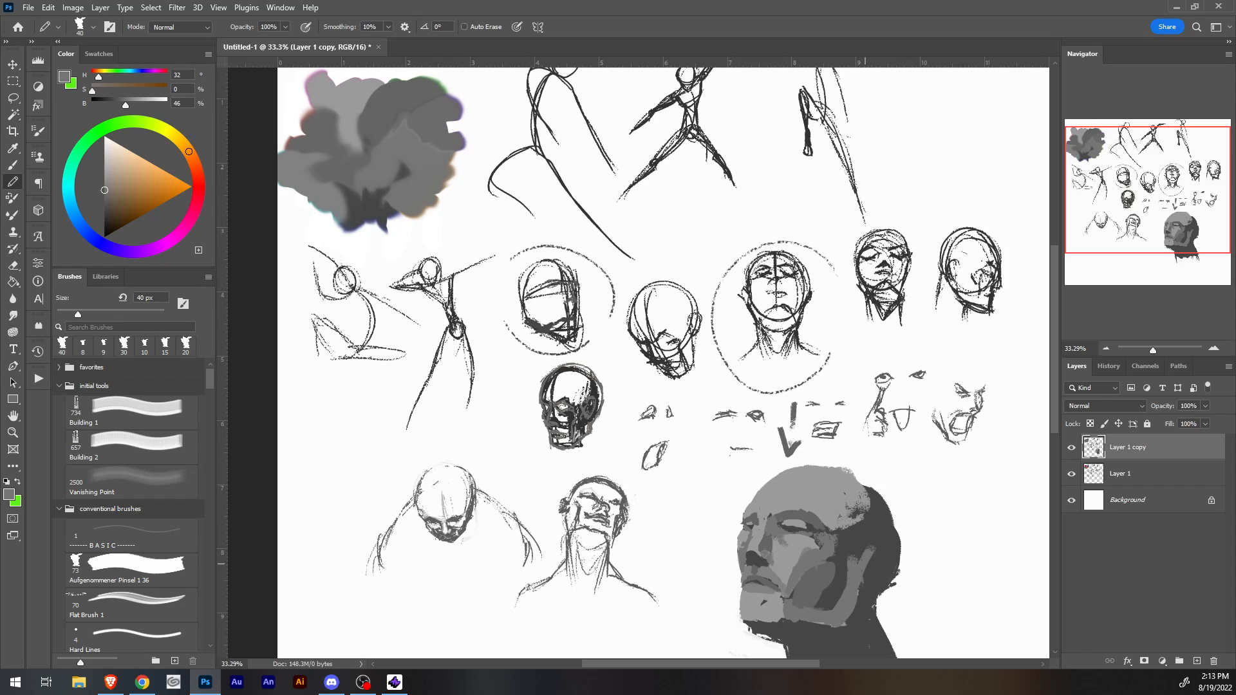
Sample the 61% brightness grey and paint the crown and back of the skull.
left_click(827, 482, "alt")
mouse_move(818, 467)
left_mouse_down()
mouse_move(874, 503)
mouse_move(890, 571)
mouse_move(893, 531)
mouse_move(867, 528)
left_mouse_up()
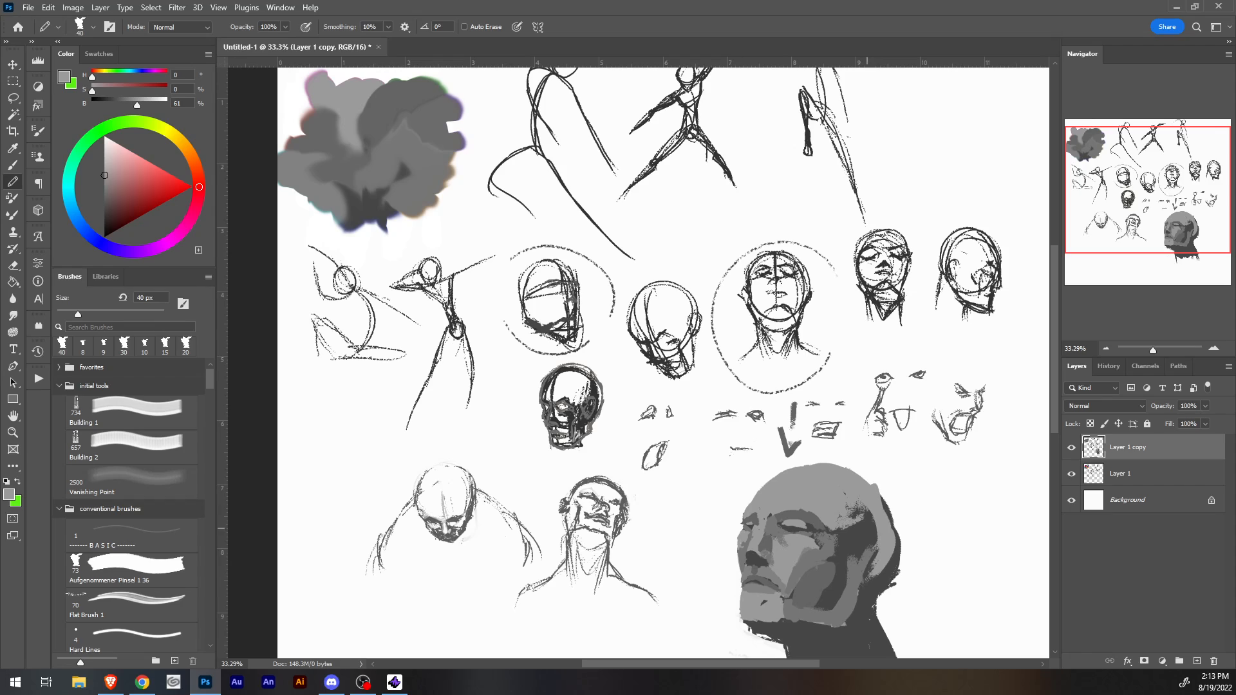
left_click_drag(857, 475, 894, 531)
Sample the 46% brightness grey and paint the back of the head down to the neck.
left_click(828, 549, "alt")
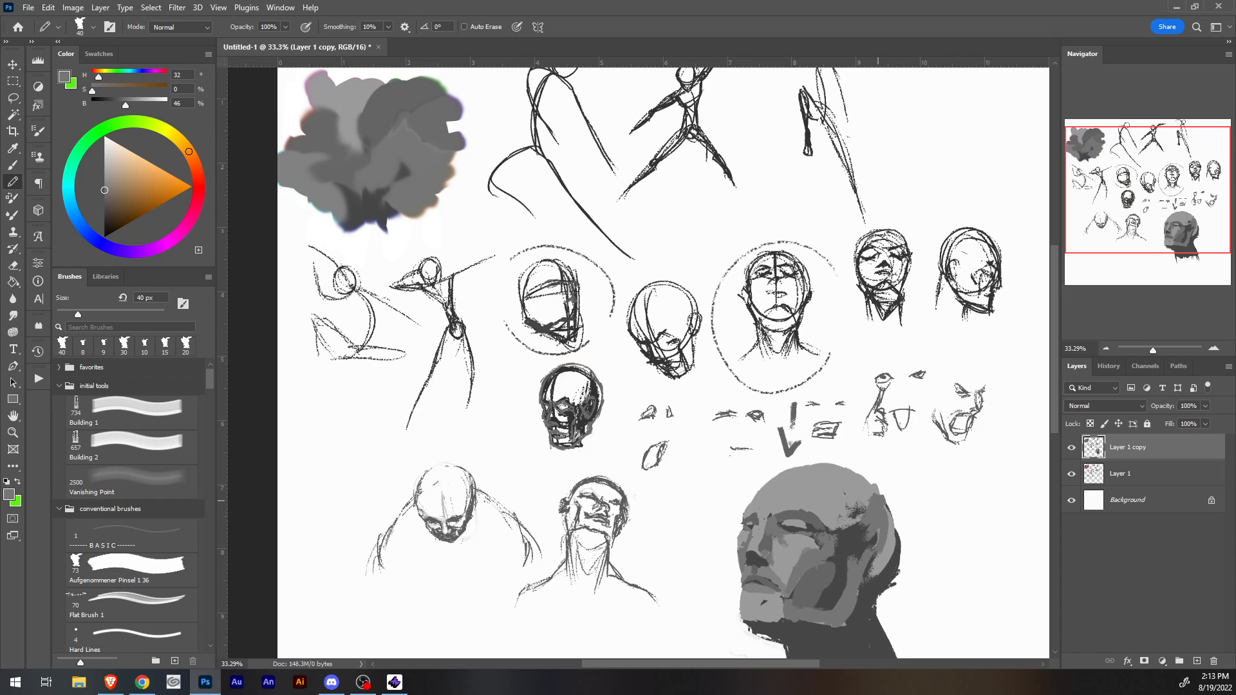
mouse_move(883, 506)
left_mouse_down()
mouse_move(876, 590)
mouse_move(862, 583)
mouse_move(834, 636)
left_mouse_up()
mouse_move(873, 600)
left_mouse_down()
mouse_move(853, 631)
mouse_move(865, 624)
left_mouse_up()
Erase the excess paint along the back of the head and neck to tighten the silhouette.
key("e")
left_click_drag(891, 515, 883, 595)
left_click_drag(897, 546, 873, 605)
key("b")
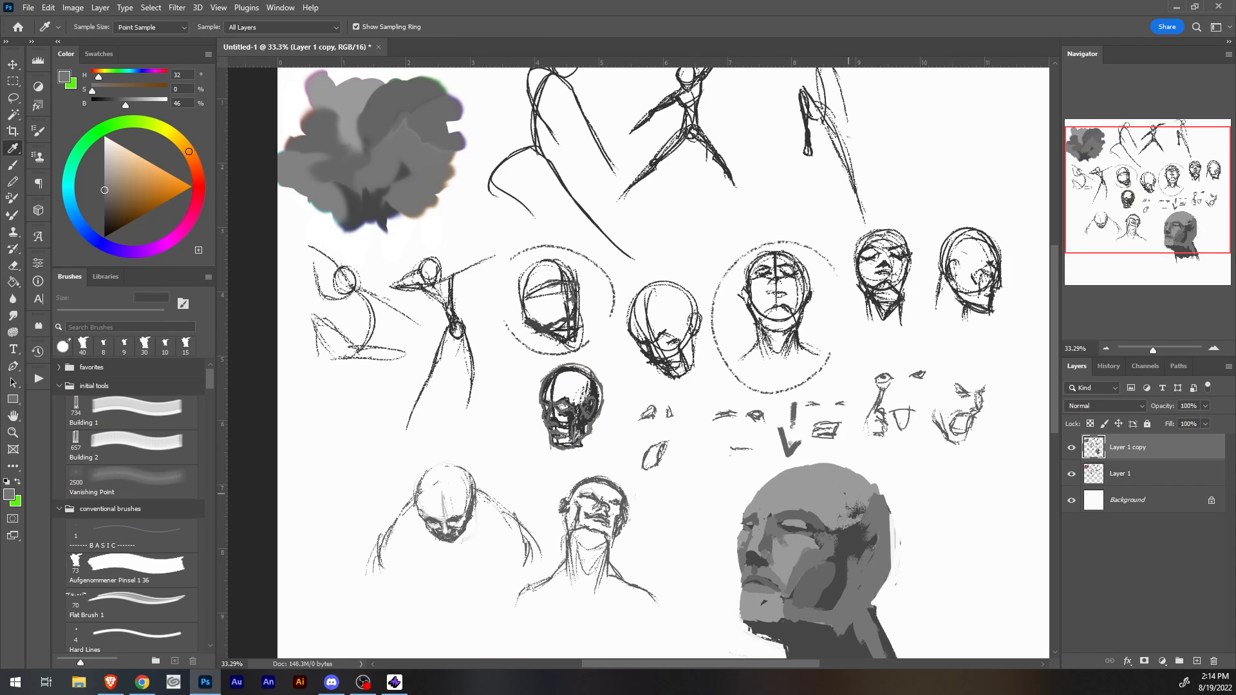
Repaint the rear crown in the 61% brightness grey and add 28% dark grey accents around the ear.
left_click(860, 499, "alt")
mouse_move(849, 470)
left_mouse_down()
mouse_move(871, 483)
mouse_move(852, 469)
mouse_move(885, 529)
left_mouse_up()
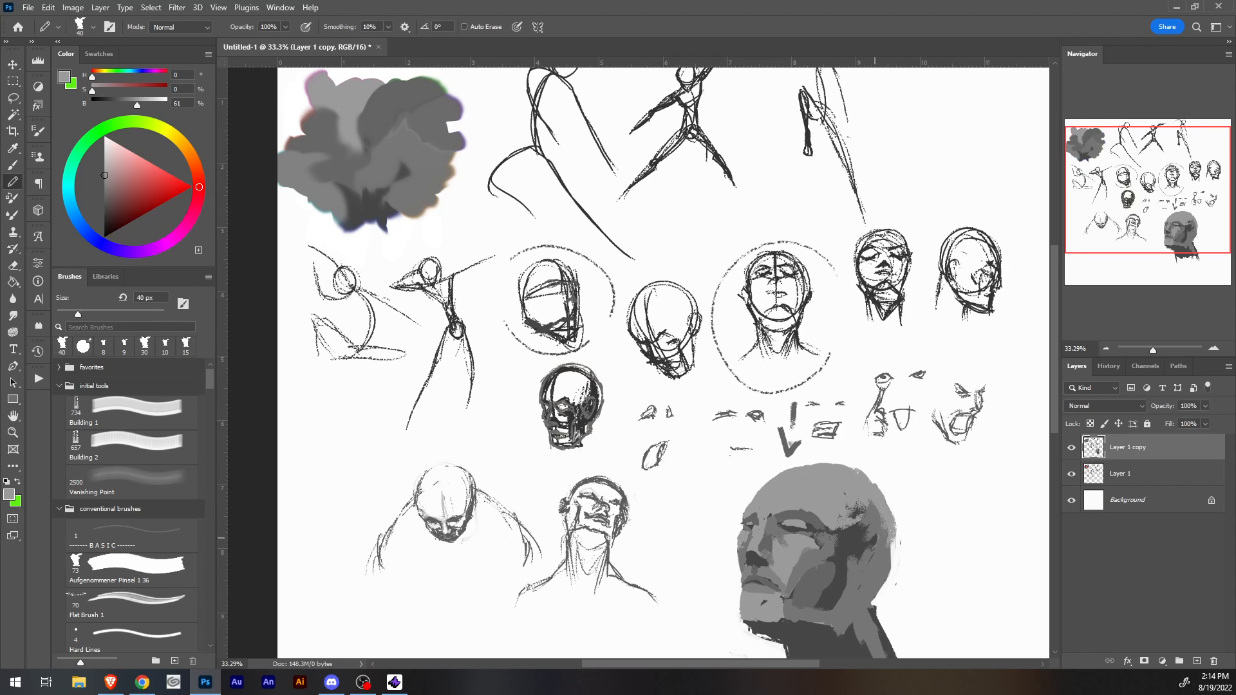
key("alt")
left_click(856, 544, "alt")
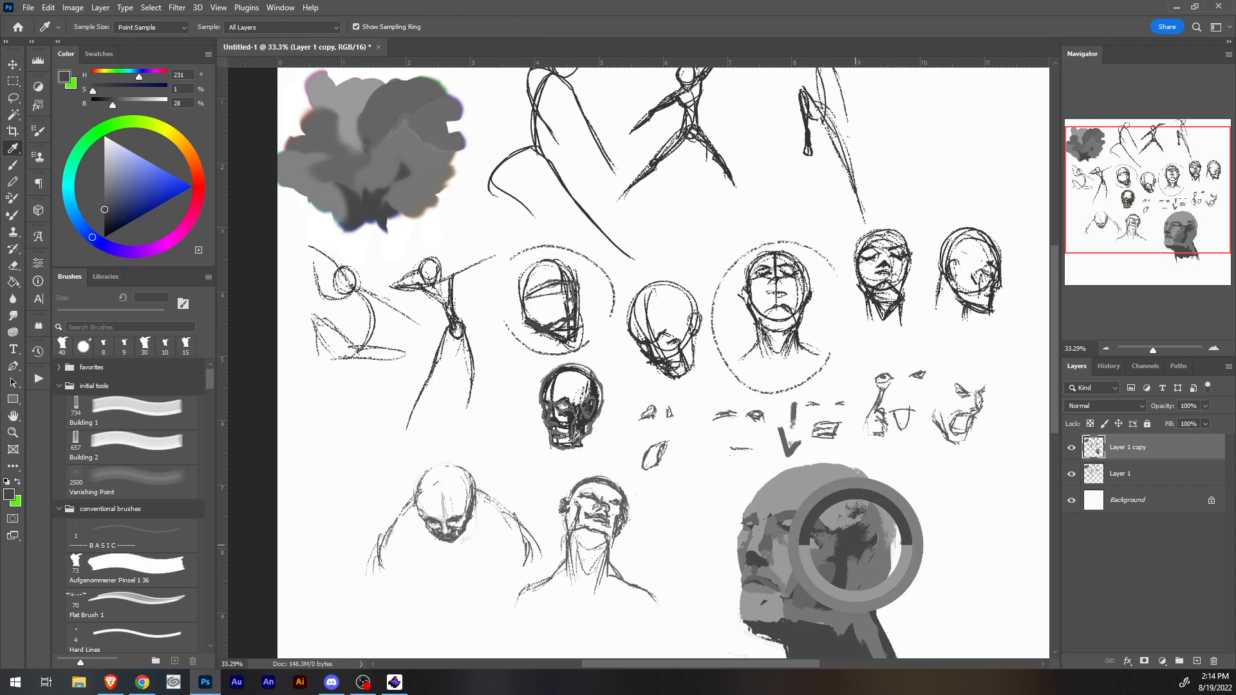
mouse_move(863, 553)
left_mouse_down()
mouse_move(883, 587)
mouse_move(885, 562)
left_mouse_up()
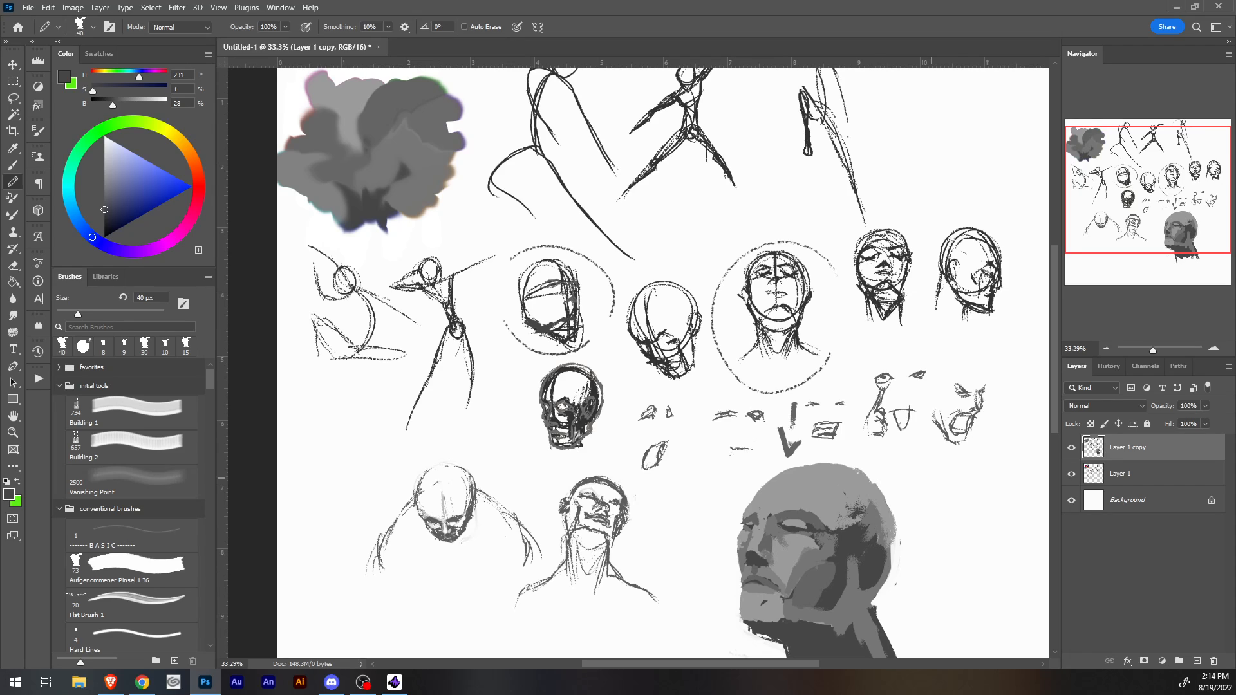
key("i")
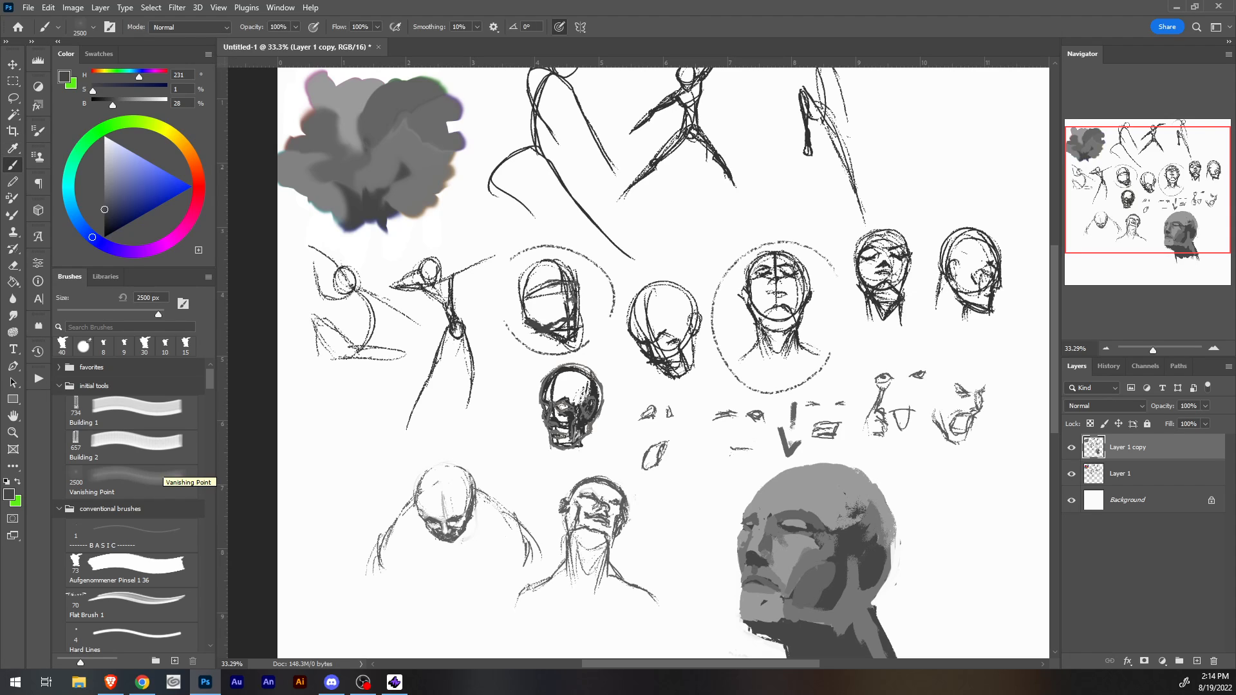
right_click(1132, 446)
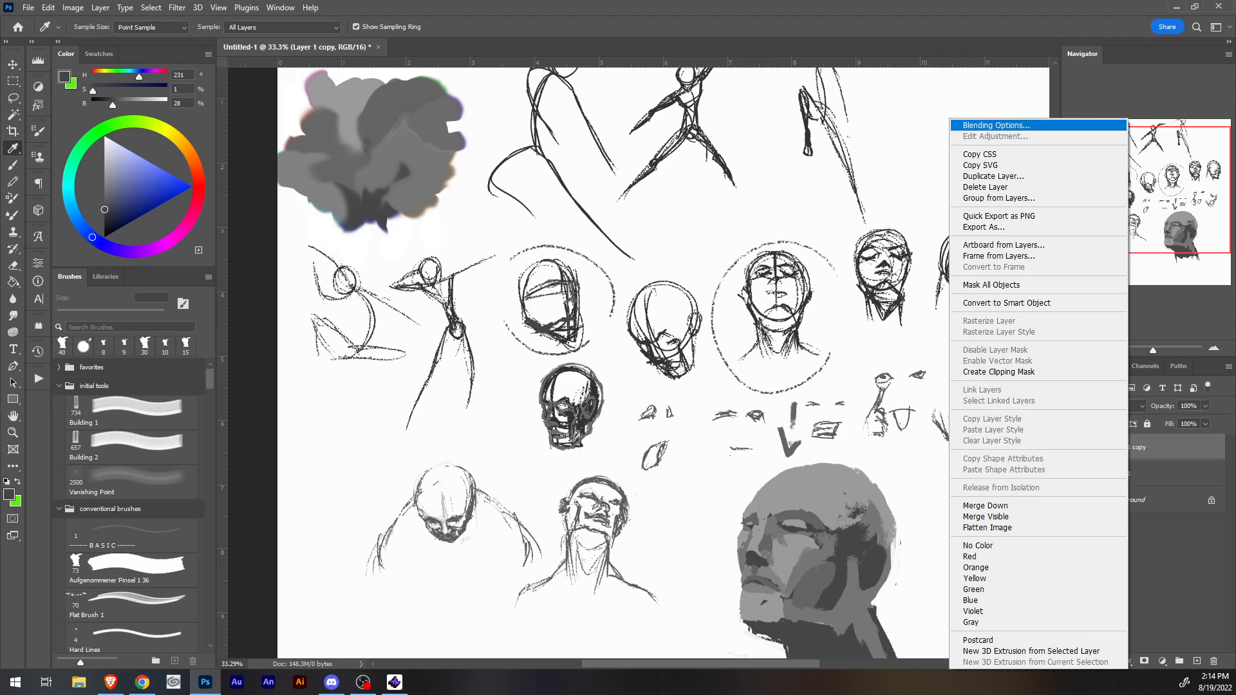
left_click(73, 7)
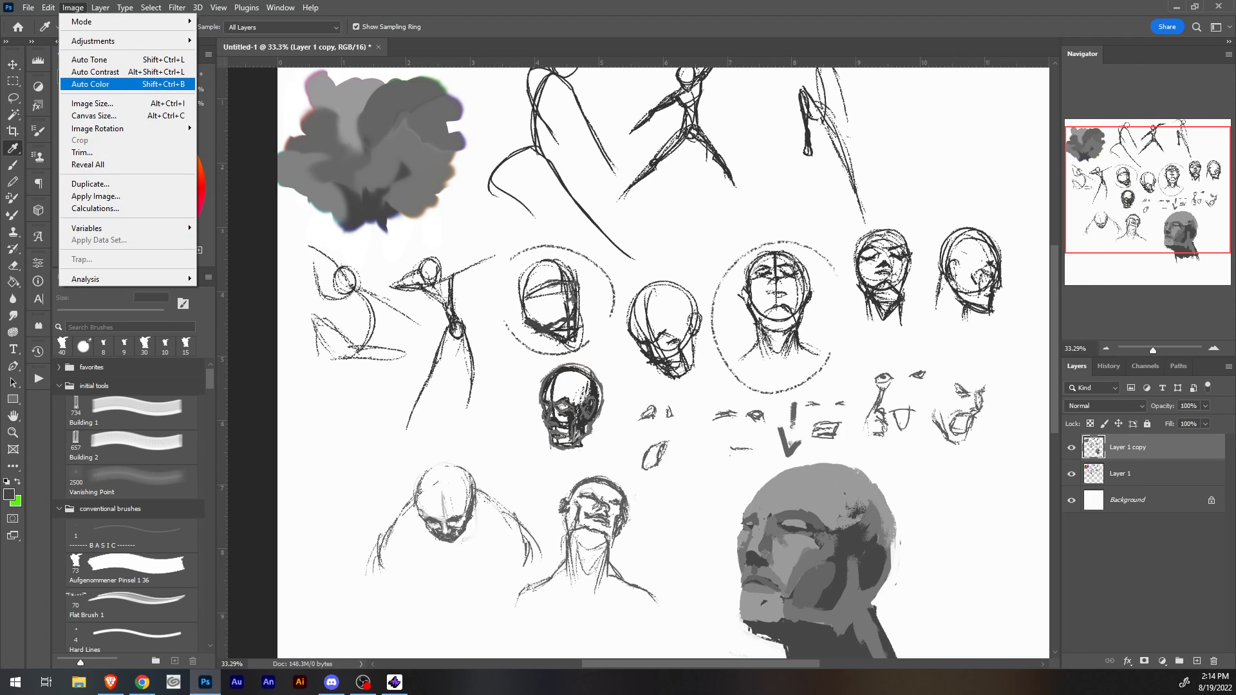
mouse_move(96, 40)
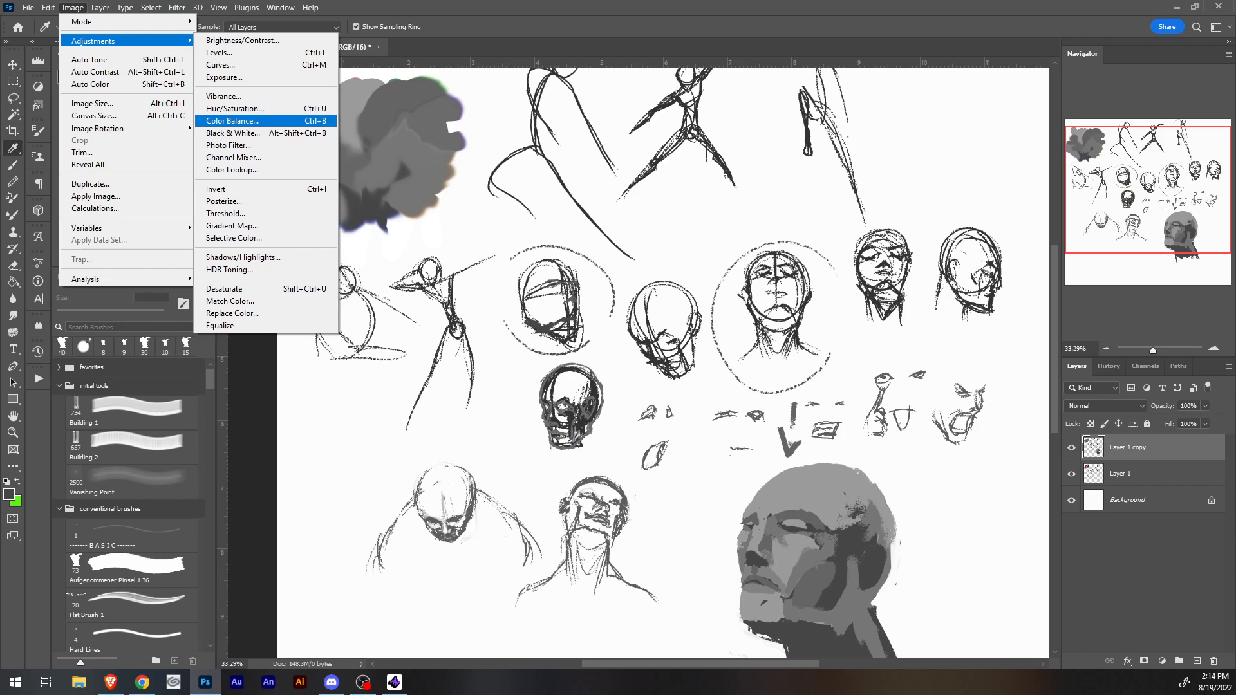
left_click(228, 145)
left_click(606, 196)
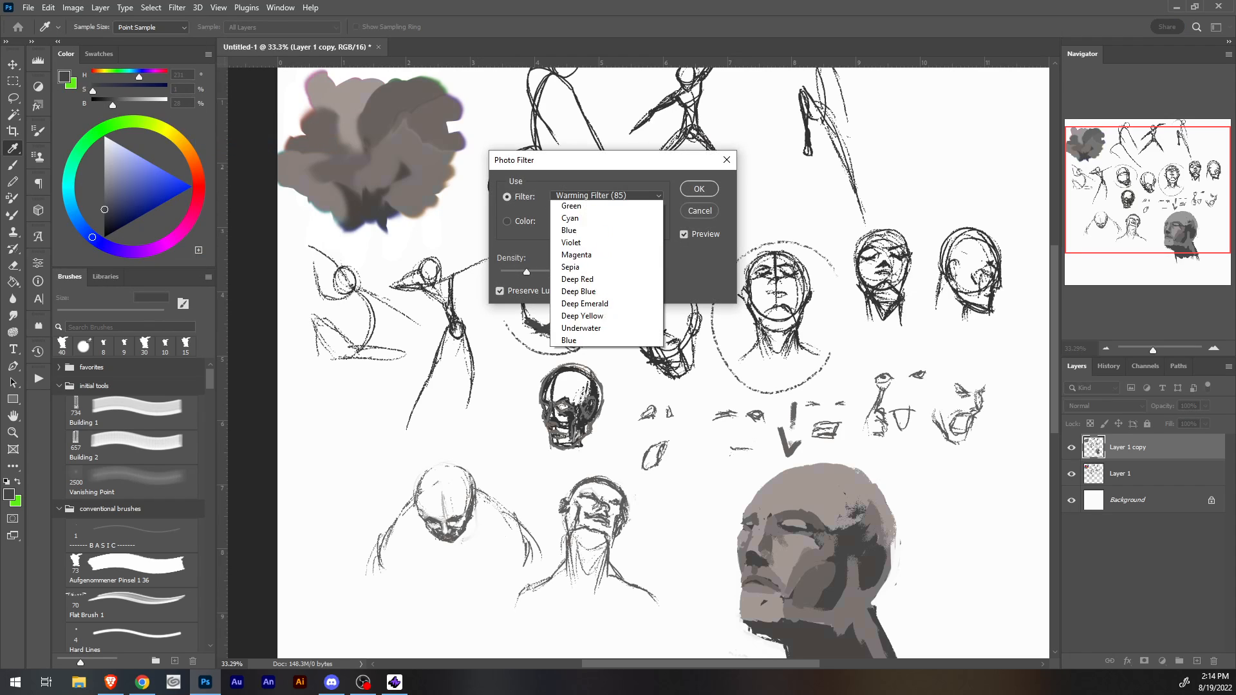
left_click(593, 207)
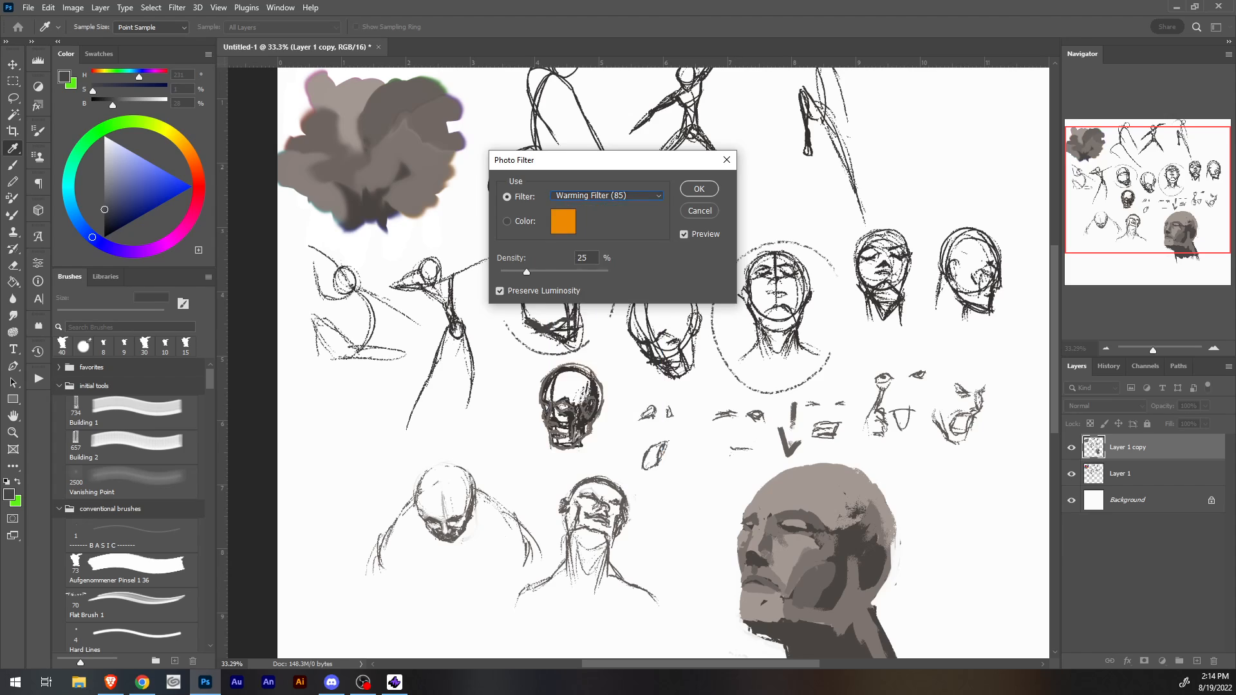
left_click(508, 221)
left_click(507, 197)
key("Escape")
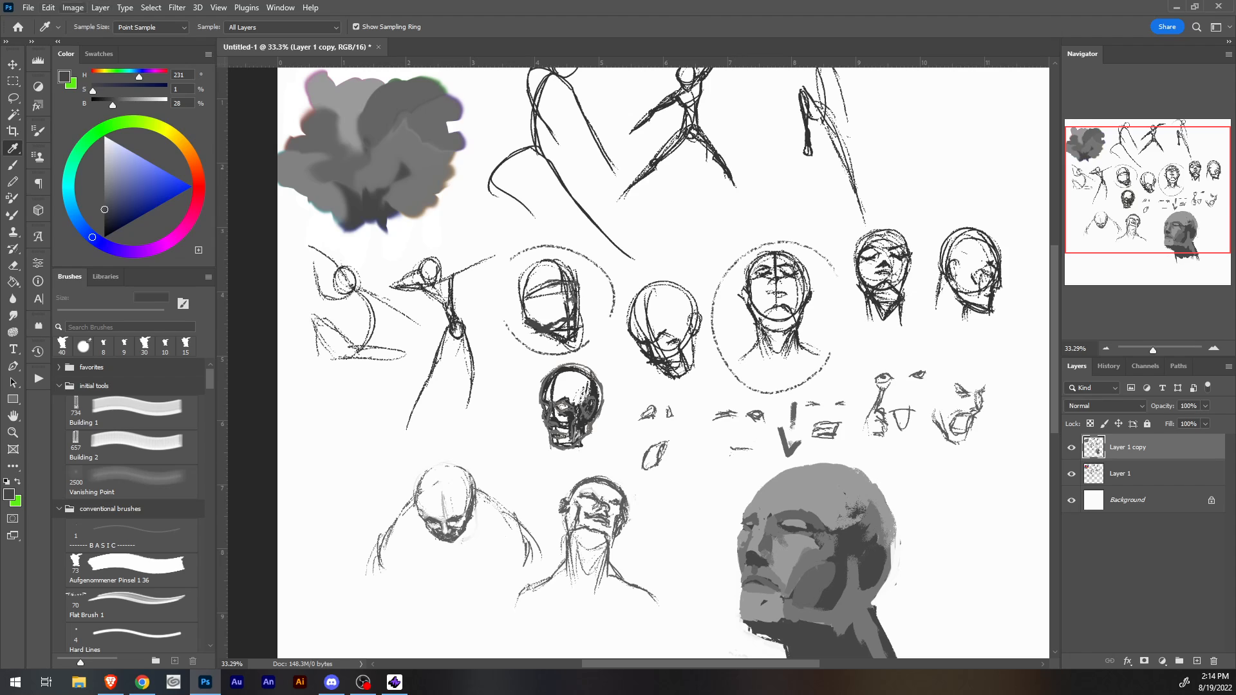
left_click(72, 7)
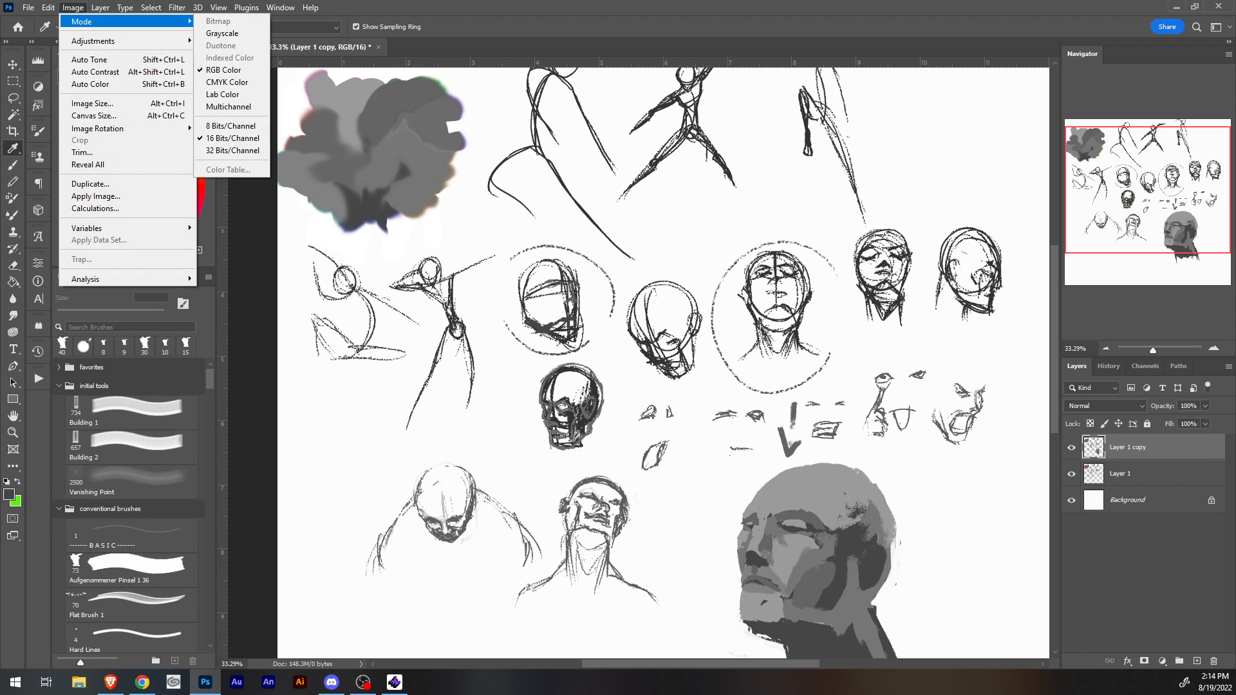
mouse_move(48, 7)
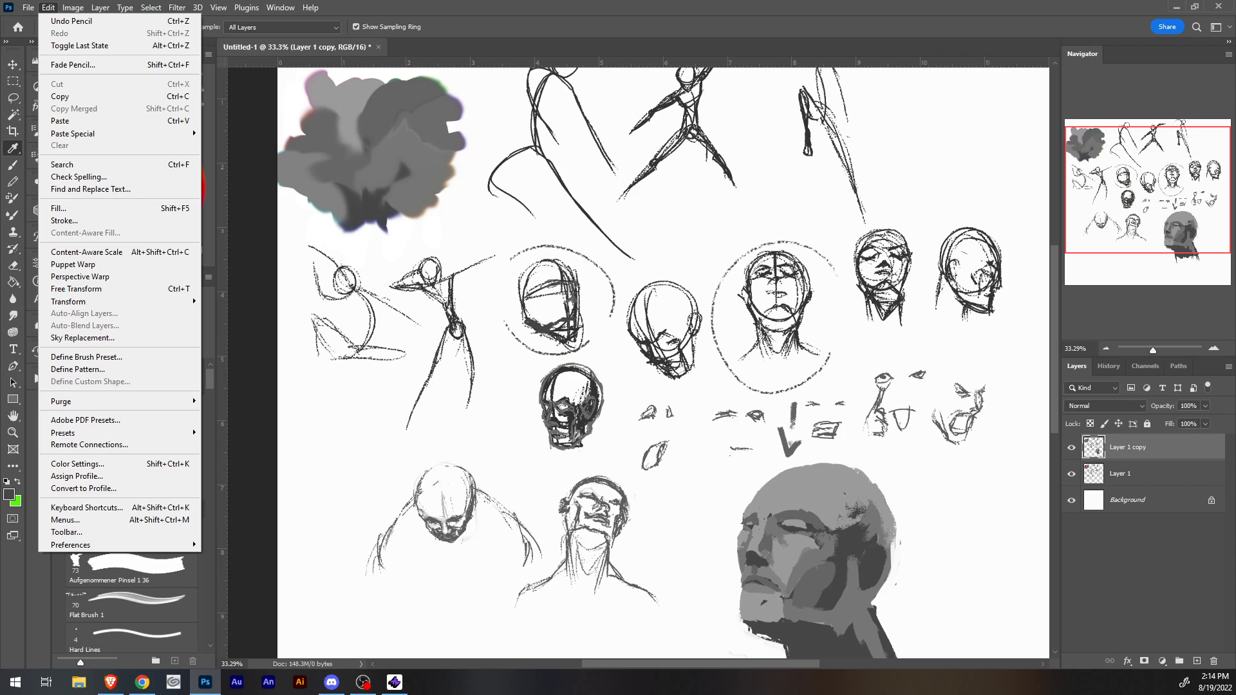
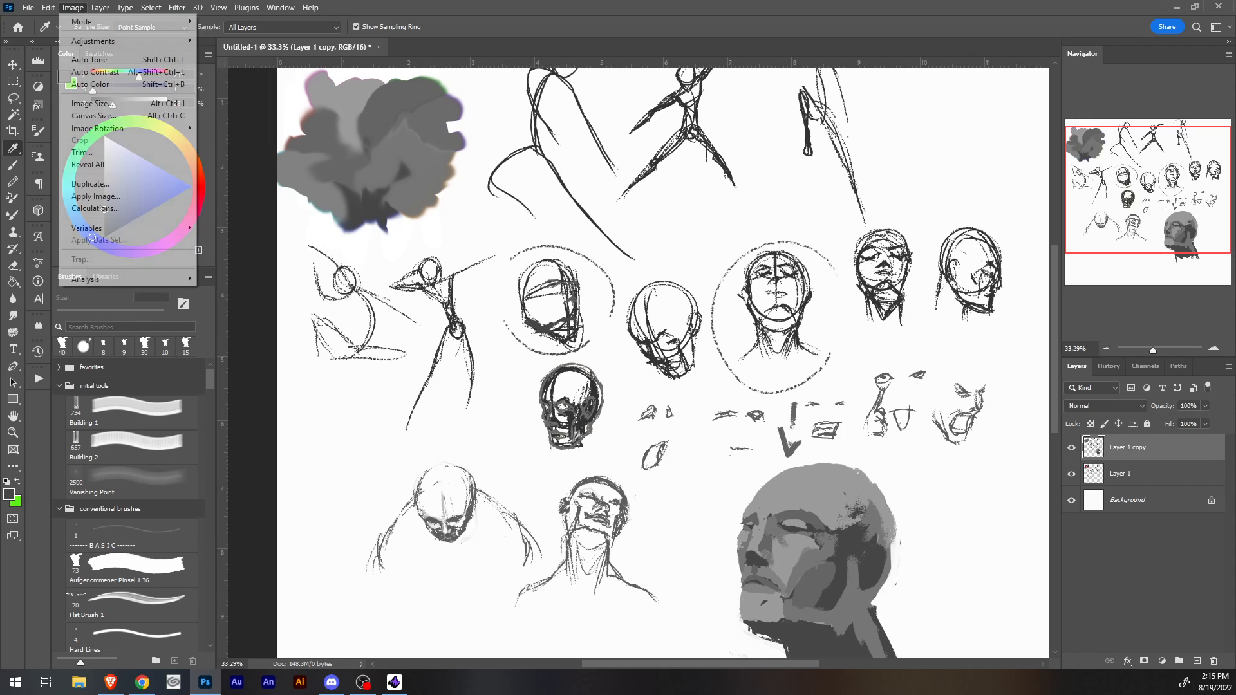
Sample the 28% brightness dark grey from the head and reduce the soft round brush to 60 px.
left_click(838, 529)
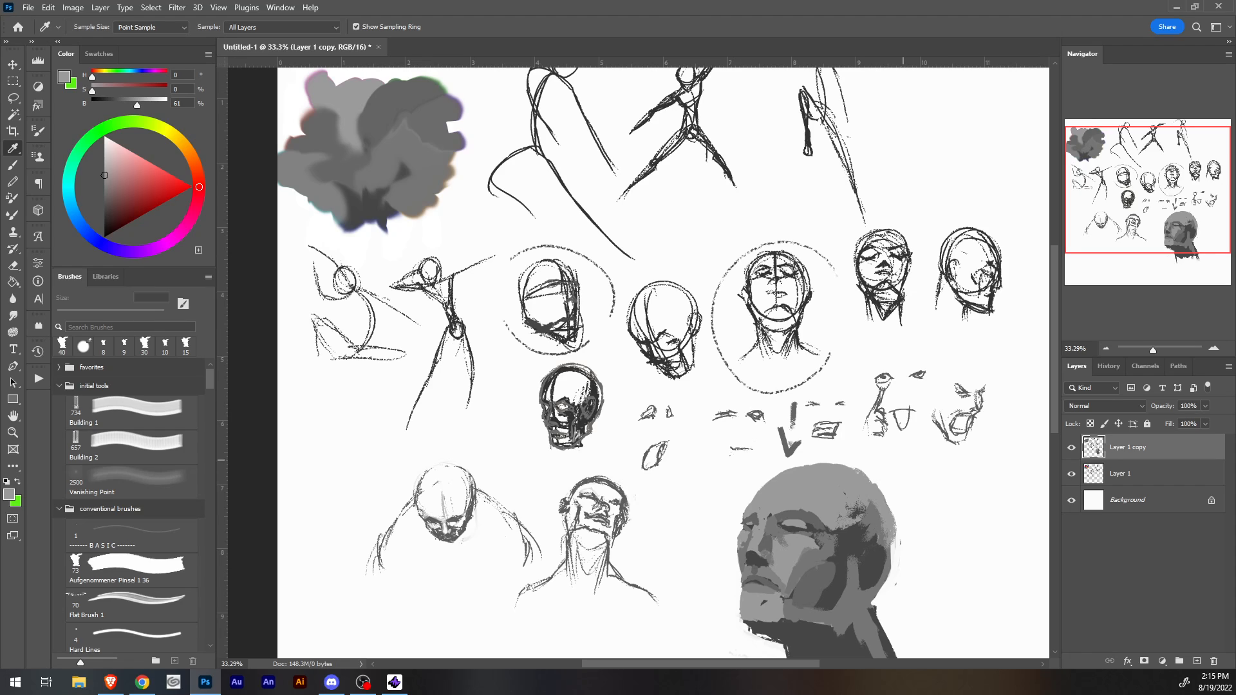
left_click(856, 539)
key("b")
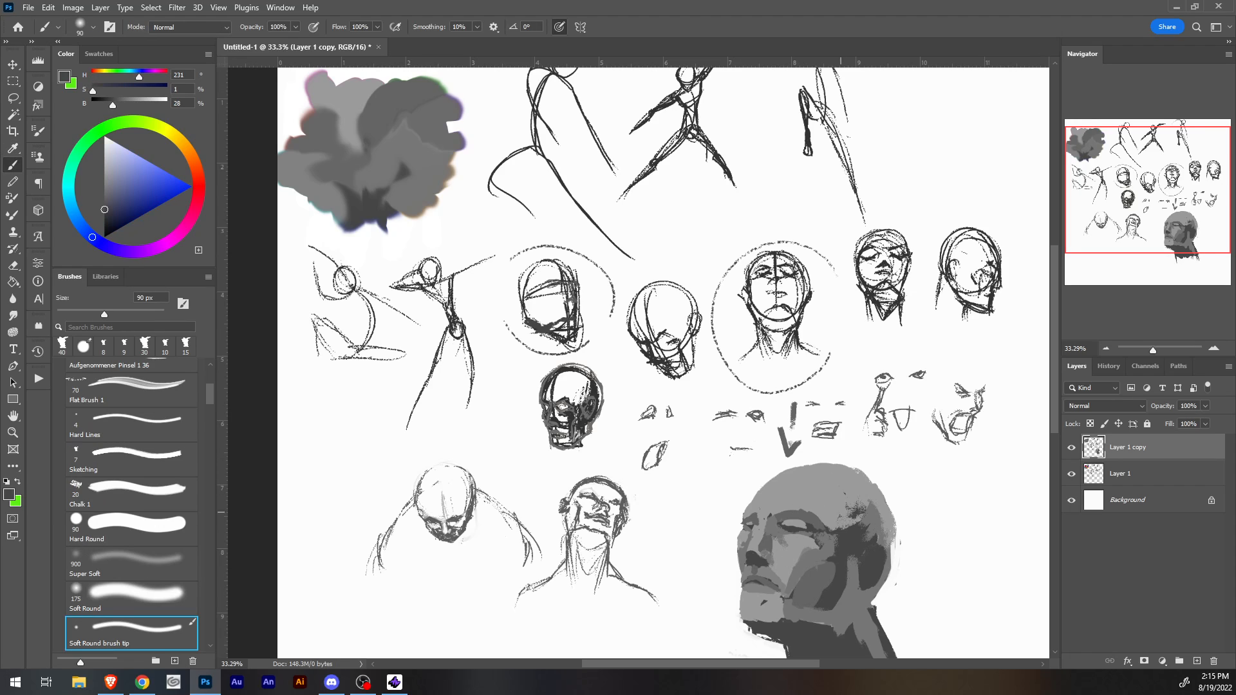
key("bracketleft")
key("bracketleft")
key("bracketleft")
key("p")
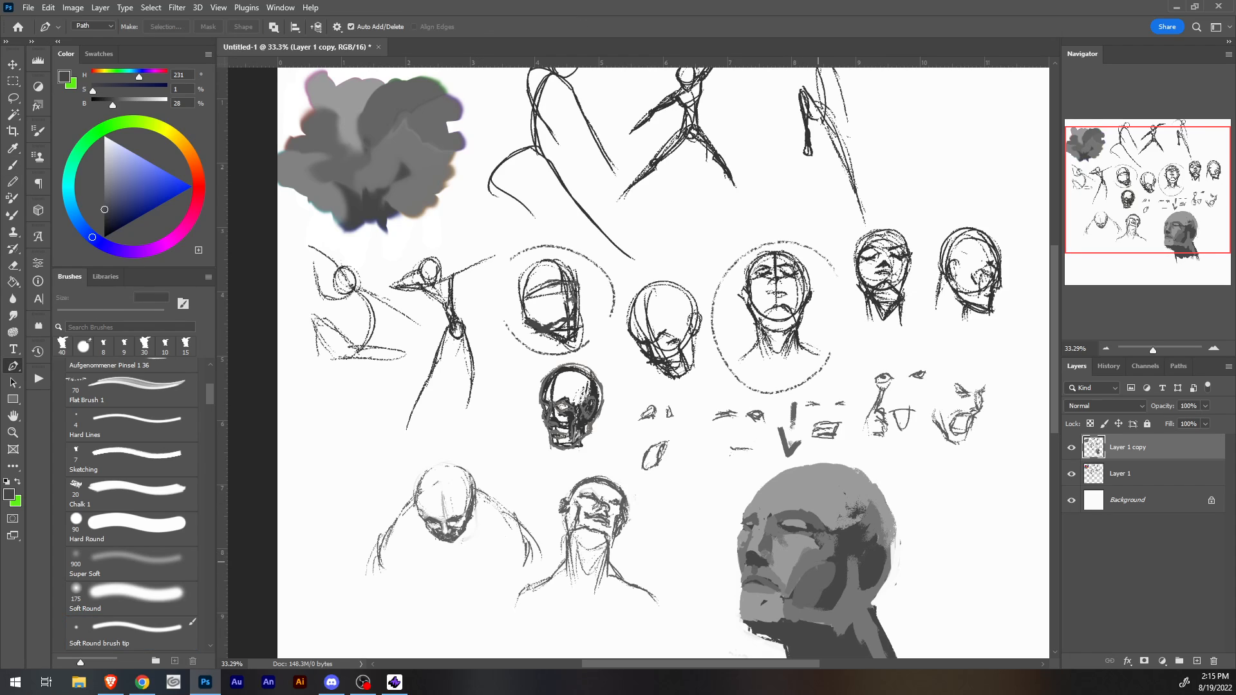
key("b")
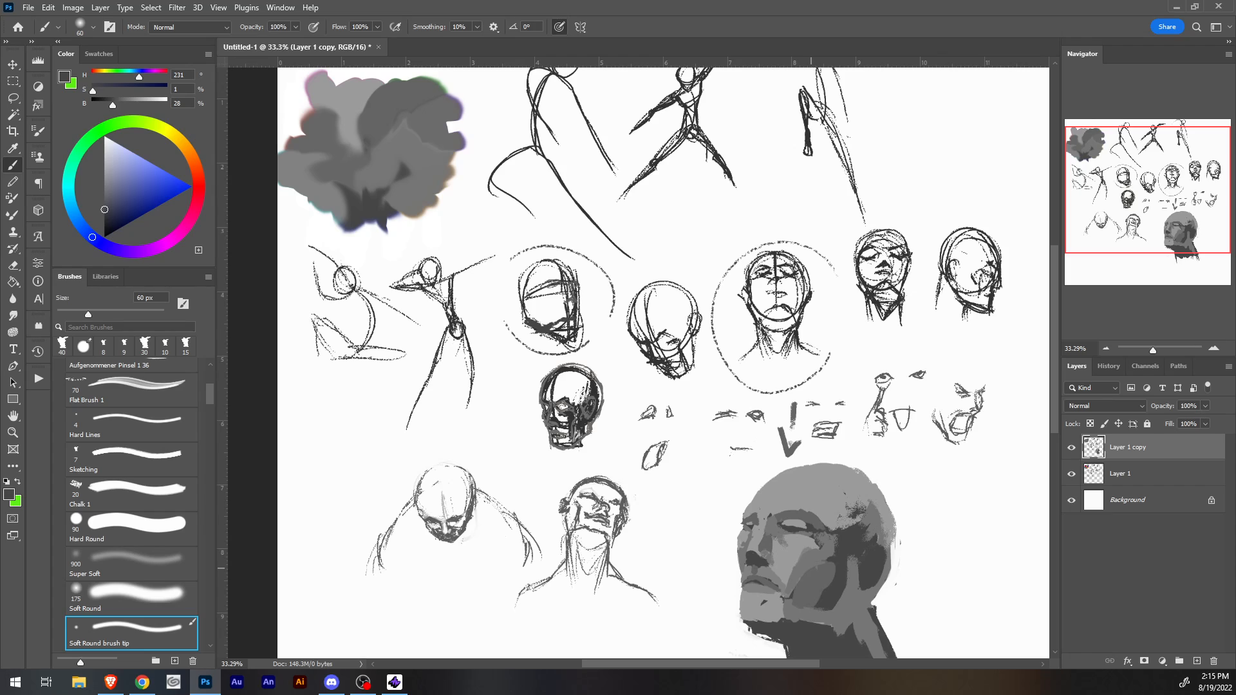
Switch to the Pencil tool at 6 px and draw dark accents around the near eye.
key("shift+b")
key("bracketleft")
key("bracketleft")
key("bracketleft")
key("bracketleft")
key("bracketleft")
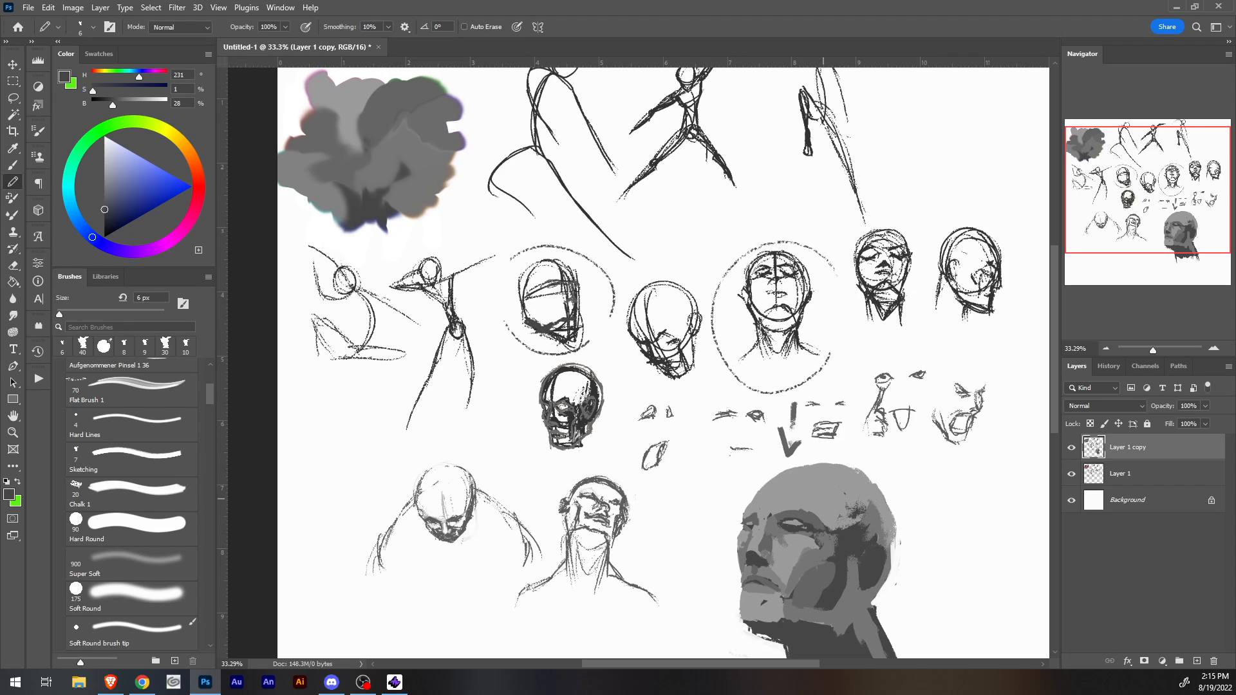
Refine the near eye and its lower lid with sampled 61% and 46% brightness greys.
left_click(790, 524, "alt")
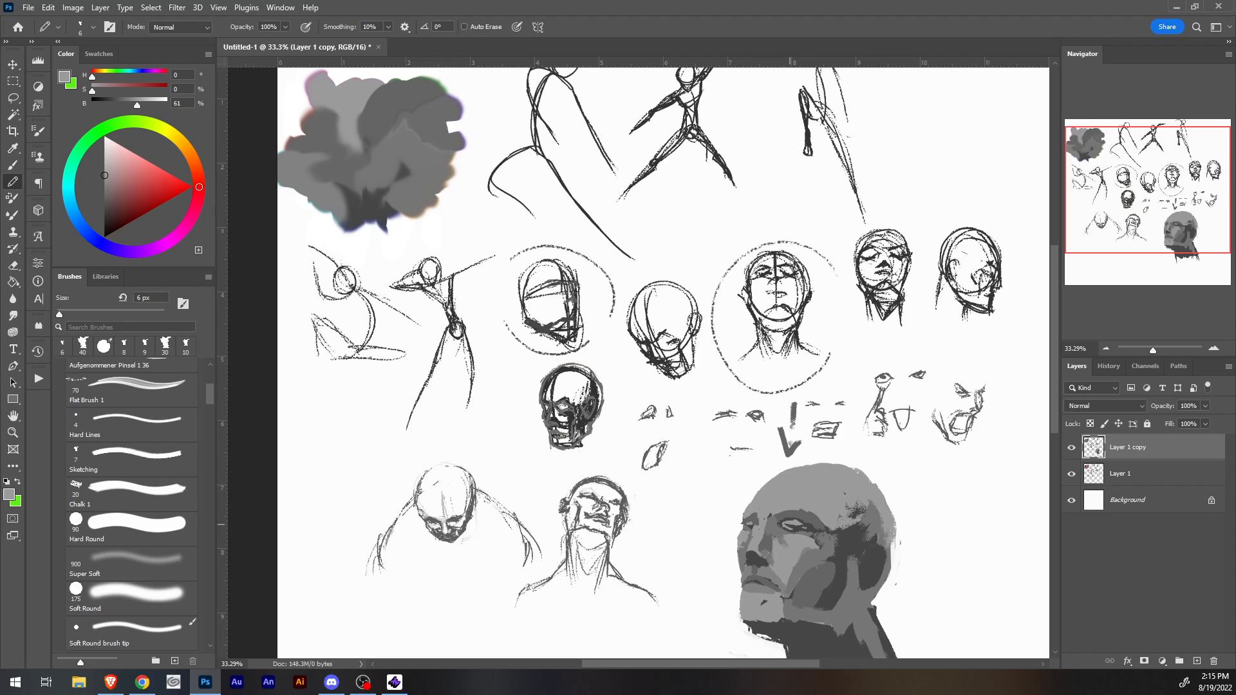
left_click(791, 524, "alt")
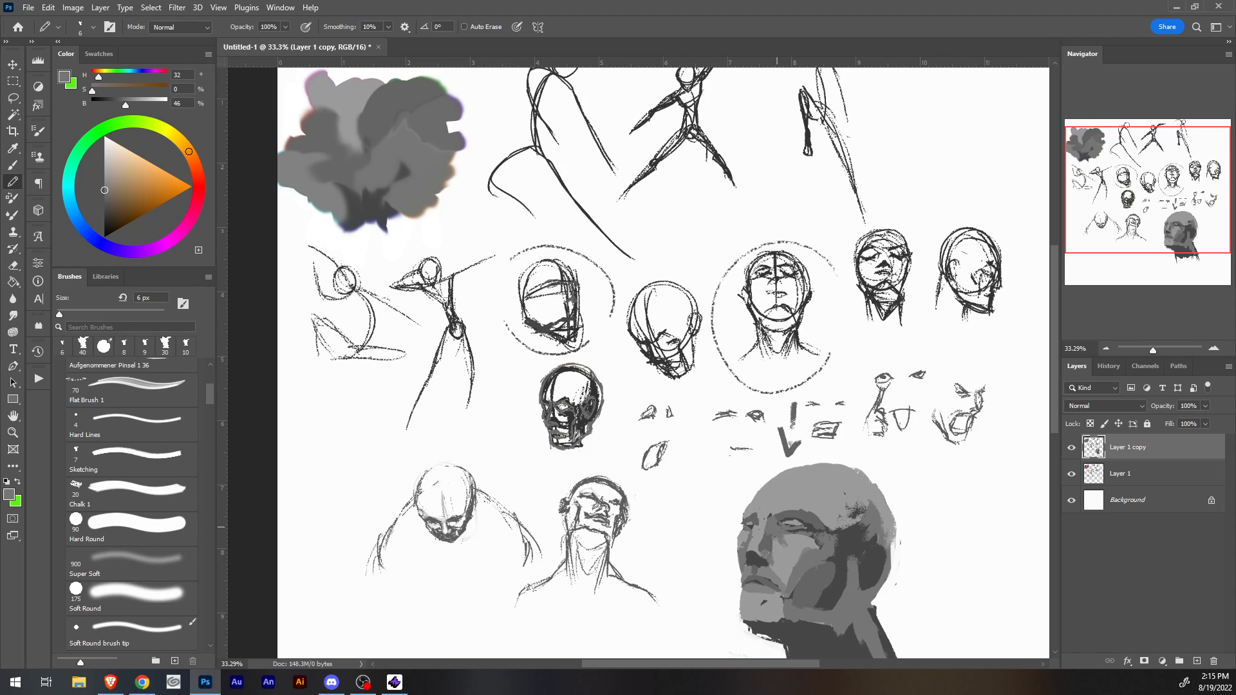
left_click(792, 535, "alt")
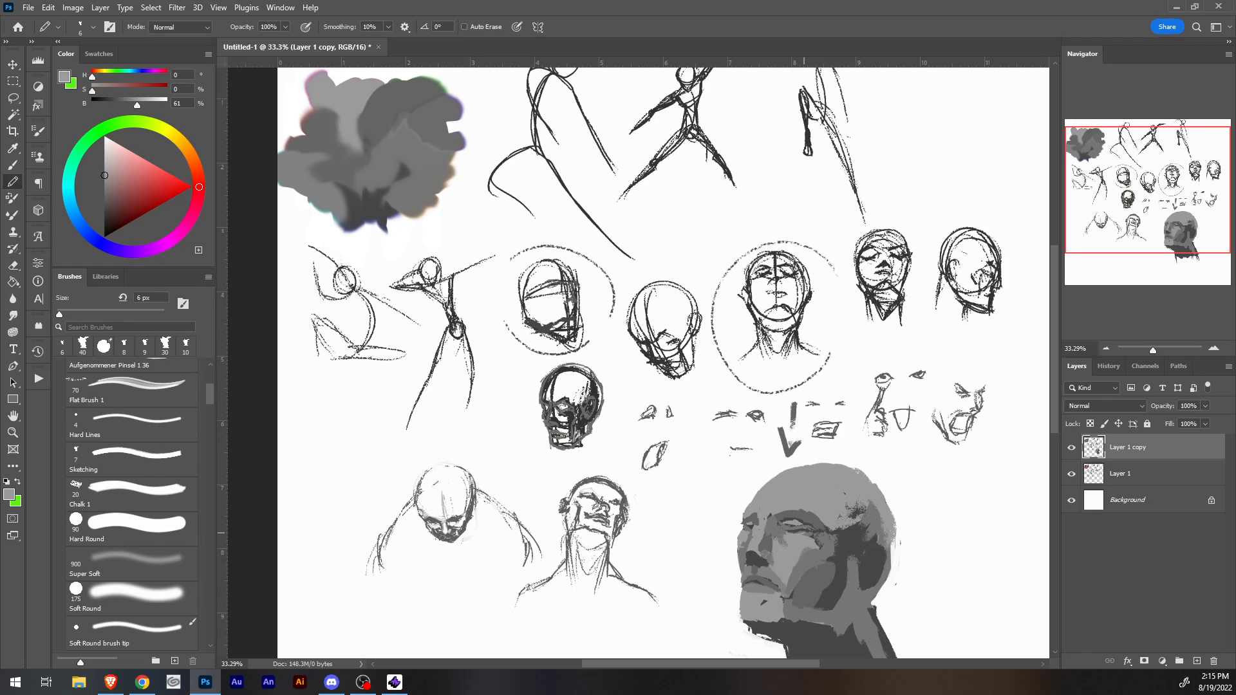
left_click_drag(805, 532, 788, 533)
Sample the 46% brightness grey to draw the ear's rim and lobe, and pick up the 28% dark grey for its shadow.
key("i")
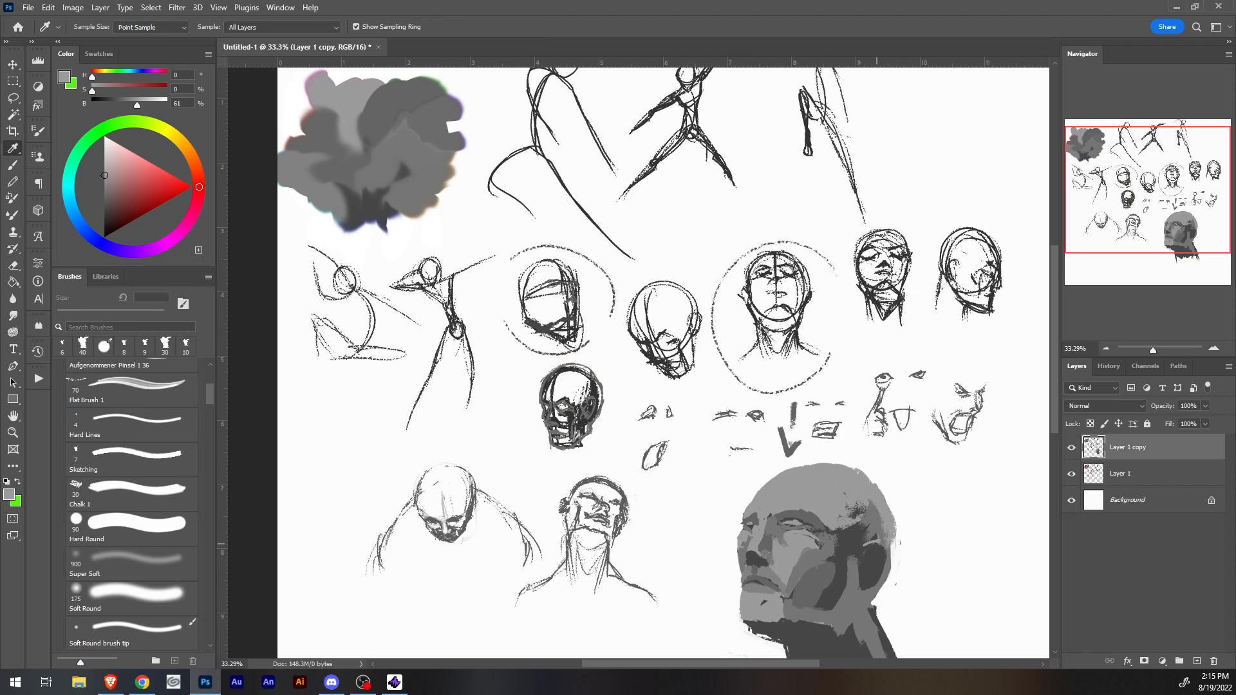
left_click(871, 530)
key("b")
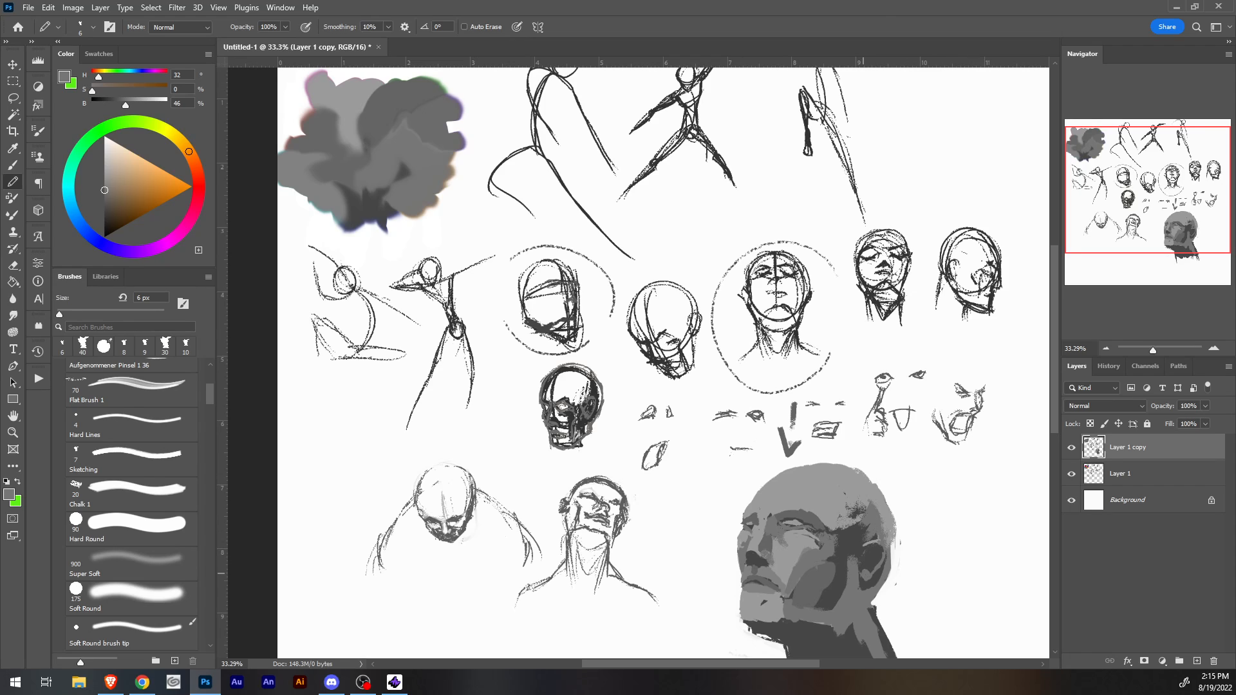
left_click(846, 549, "alt")
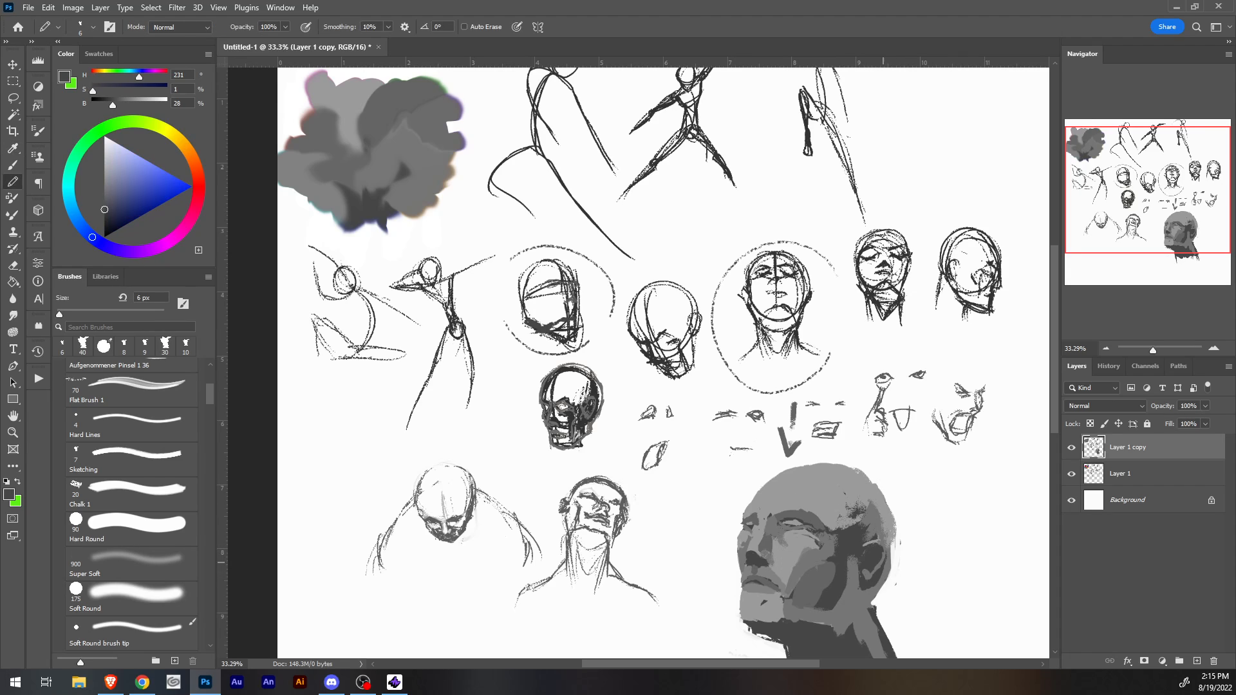
Erase the stray paint along the back of the head and neck with a 20 px eraser.
key("e")
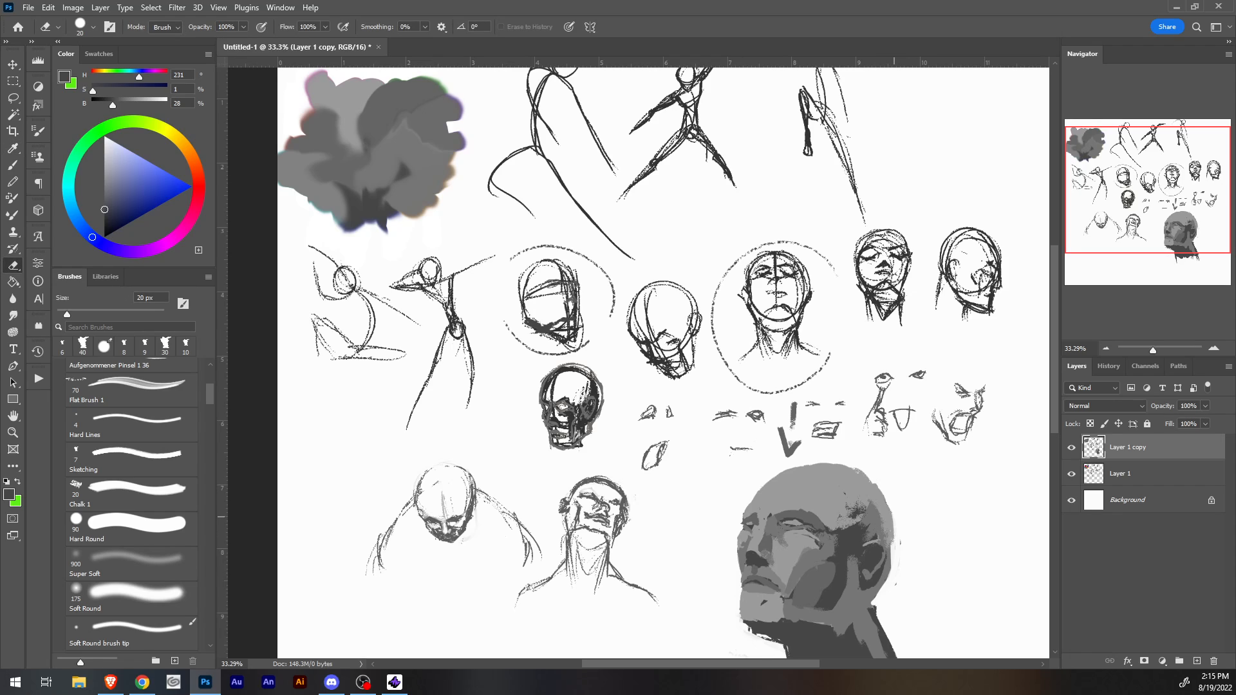
left_click(889, 507)
left_click_drag(890, 565, 869, 600)
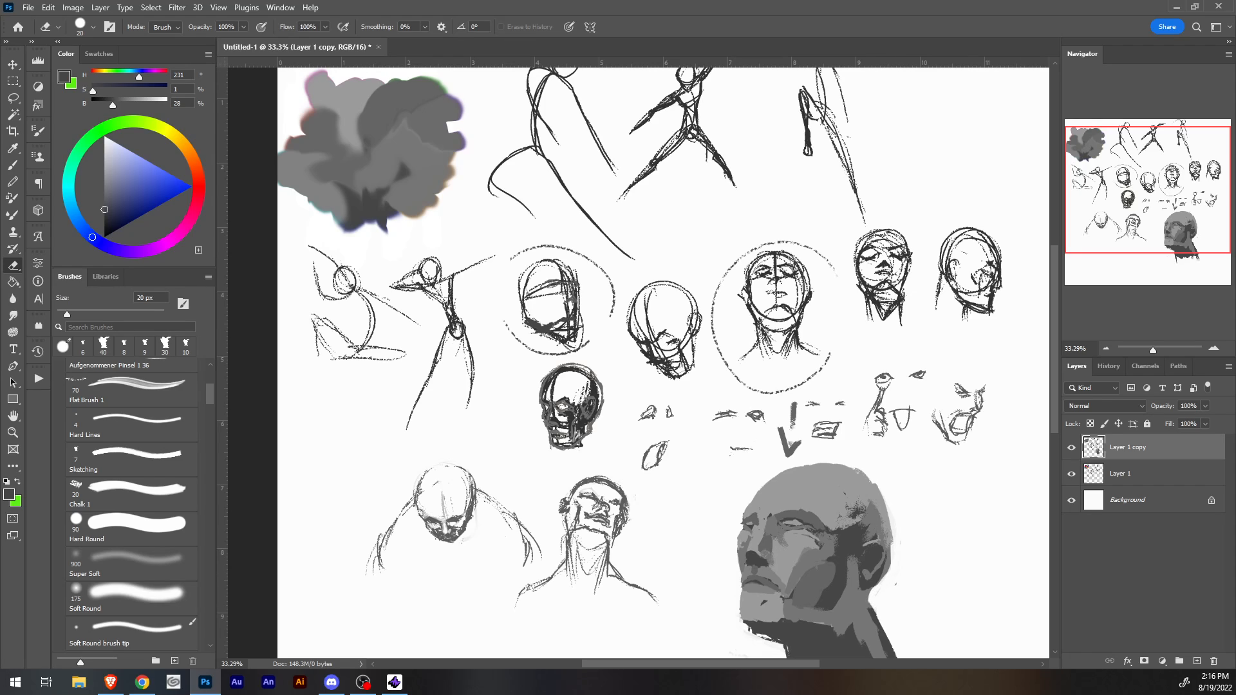
Sample the 39% brightness grey and pencil over the upper lid of the near eye.
left_click_drag(663, 362, 648, 276)
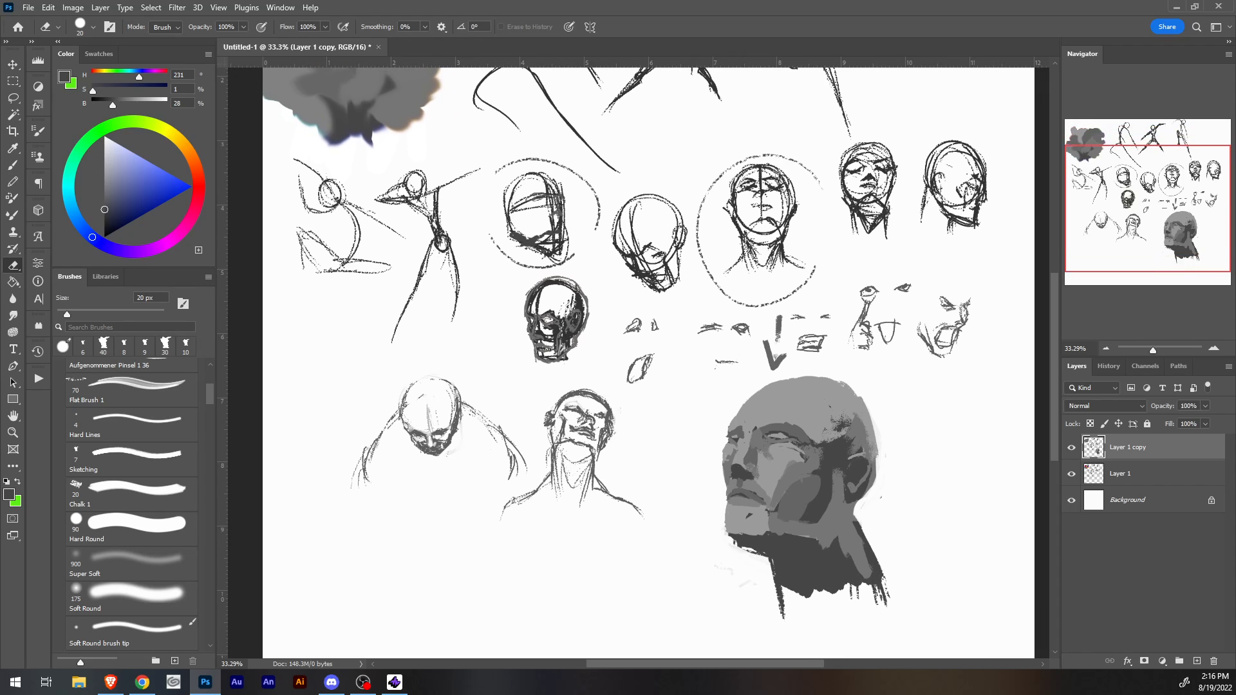
key("i")
key("ctrl+plus")
key("ctrl+plus")
key("ctrl+plus")
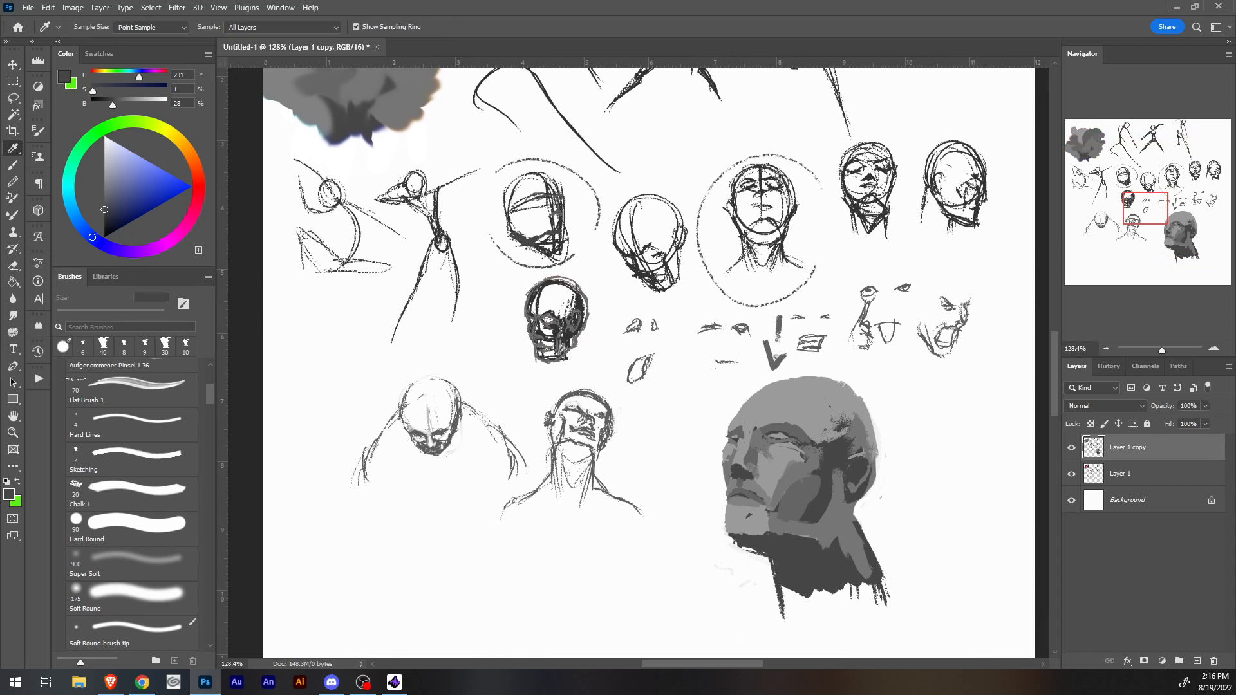
left_click_drag(1145, 208, 1176, 229)
key("b")
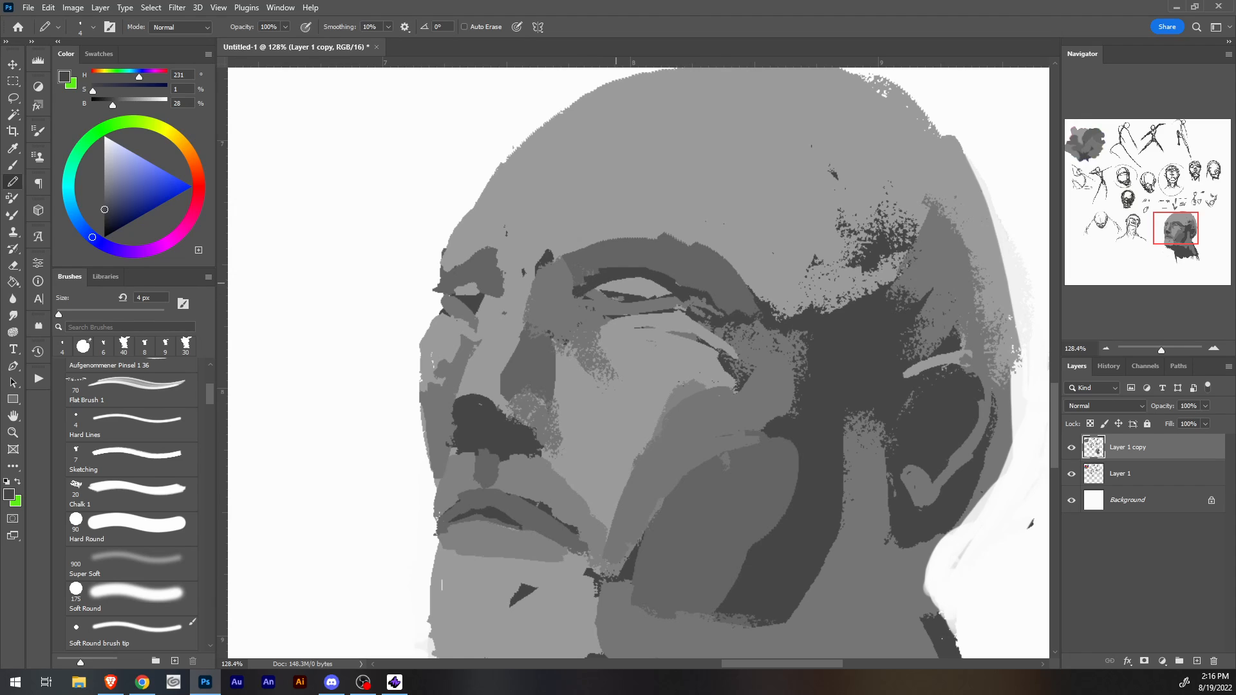
left_click(588, 272, "alt")
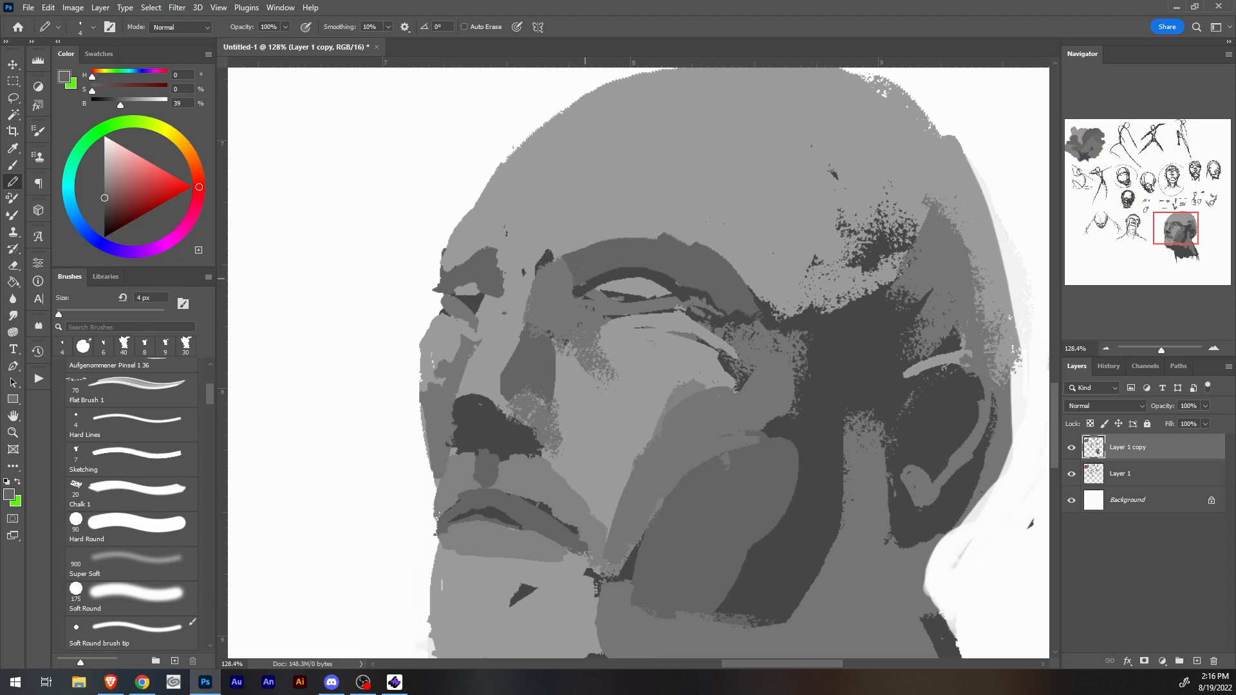
left_click_drag(606, 270, 702, 293)
Touch up the near eyeball in the 61% brightness grey and outline the eye and iris in the 28% dark grey.
left_click(604, 287, "alt")
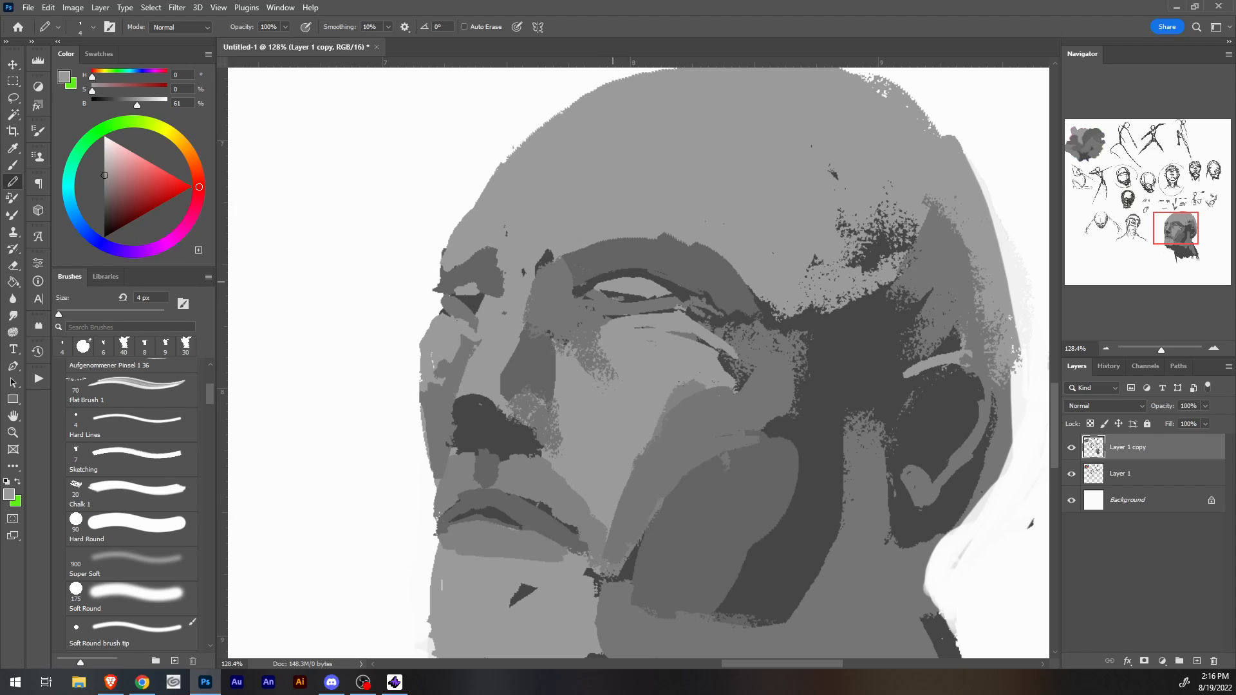
left_click_drag(596, 287, 619, 282)
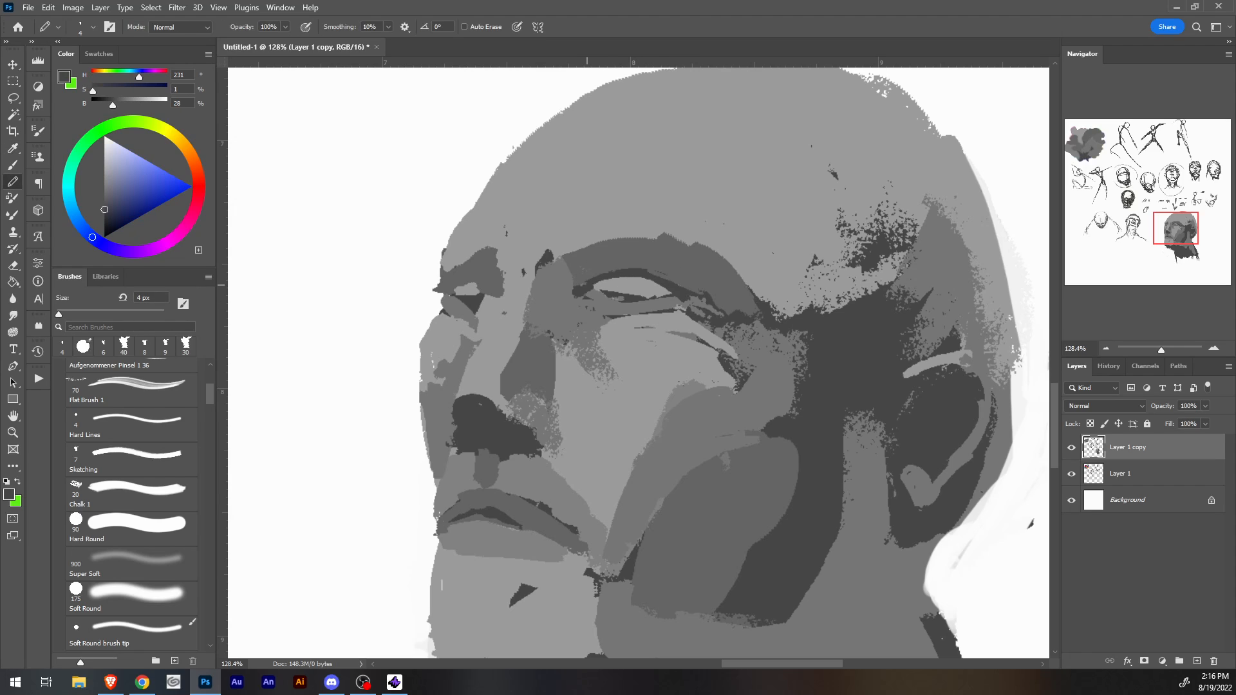
left_click(596, 287, "alt")
mouse_move(590, 290)
left_mouse_down()
mouse_move(664, 300)
mouse_move(617, 303)
mouse_move(662, 288)
mouse_move(615, 260)
mouse_move(731, 266)
mouse_move(748, 243)
mouse_move(779, 288)
mouse_move(740, 309)
left_mouse_up()
left_click(12, 98)
key("ctrl+t")
key("ctrl+z")
key("Escape")
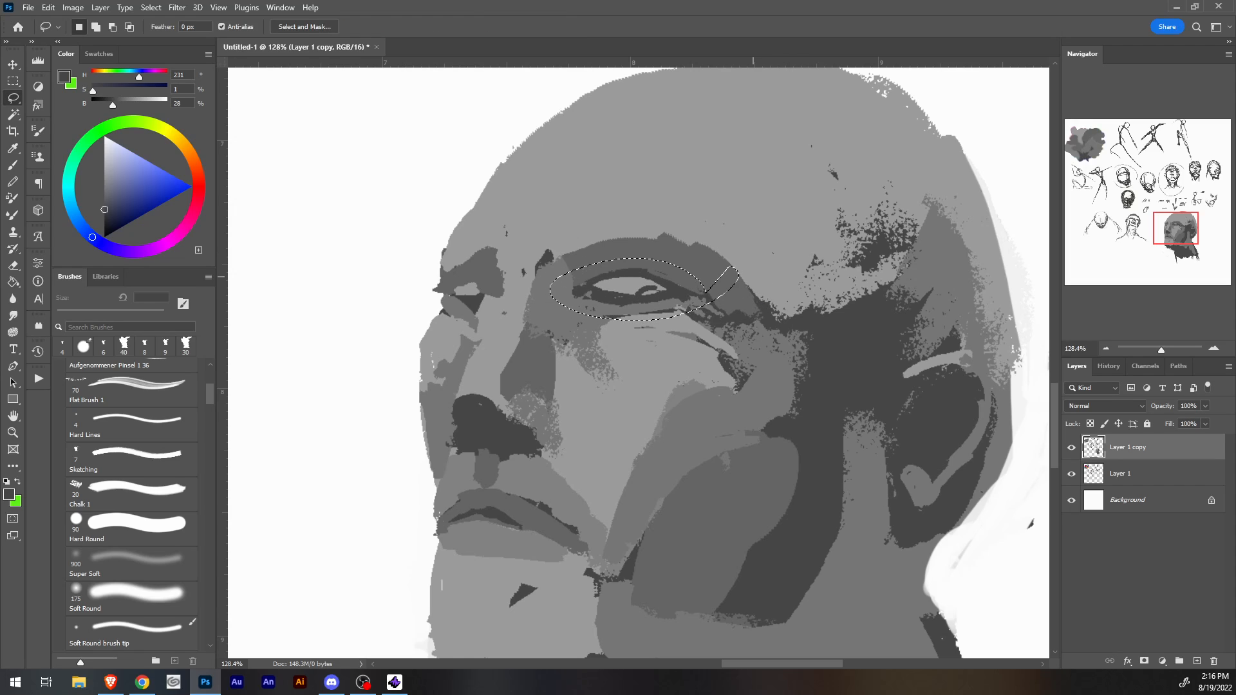
left_click(705, 330)
Refine the nose bridge beside the far eye in the 61% grey and extend the nose's underside in the 28% grey.
key("b")
left_click(519, 291, "alt")
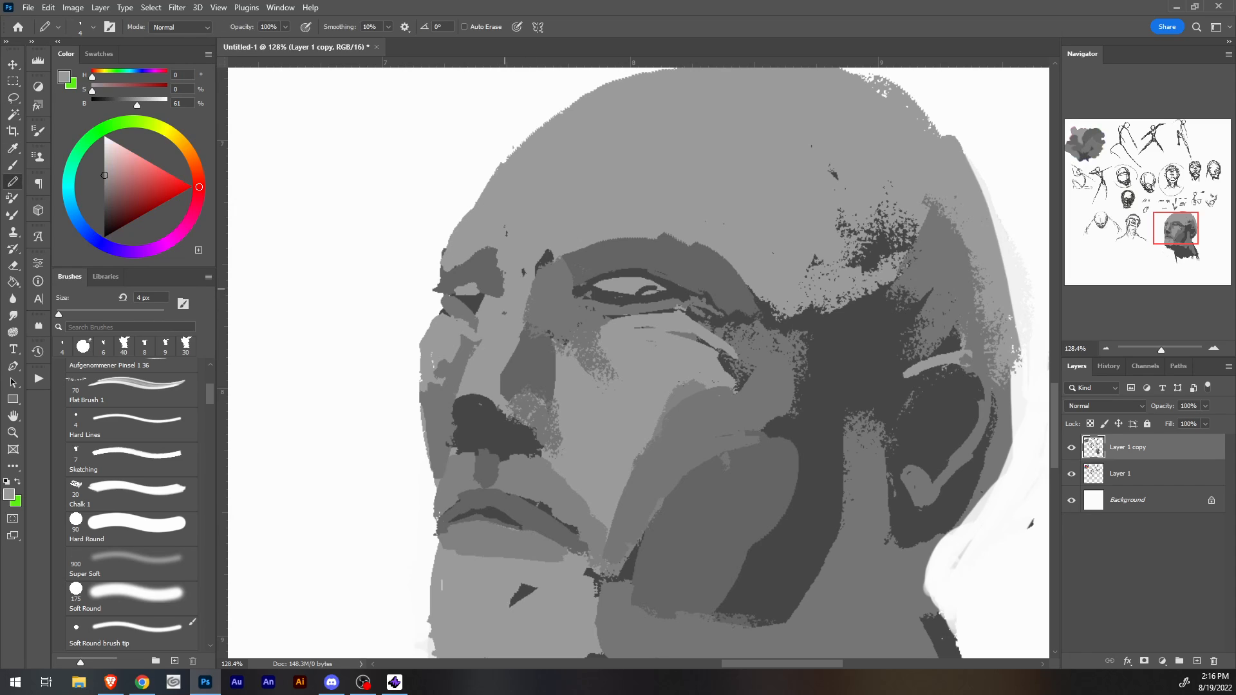
left_click_drag(501, 273, 500, 299)
left_click_drag(454, 377, 455, 453)
left_click(455, 408, "alt")
key("alt")
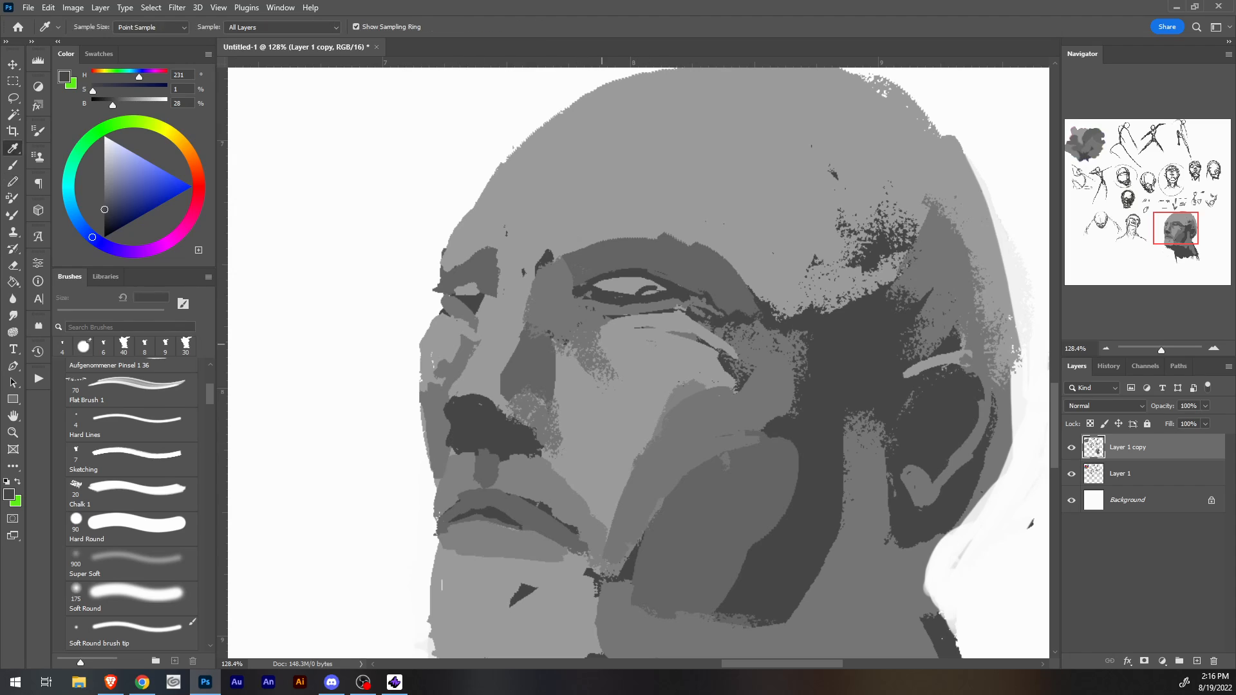
Break up the nose's dark underside with the 39% grey and trim its tip in the 61% grey, reducing the pencil to 3 px.
left_click(551, 506, "alt")
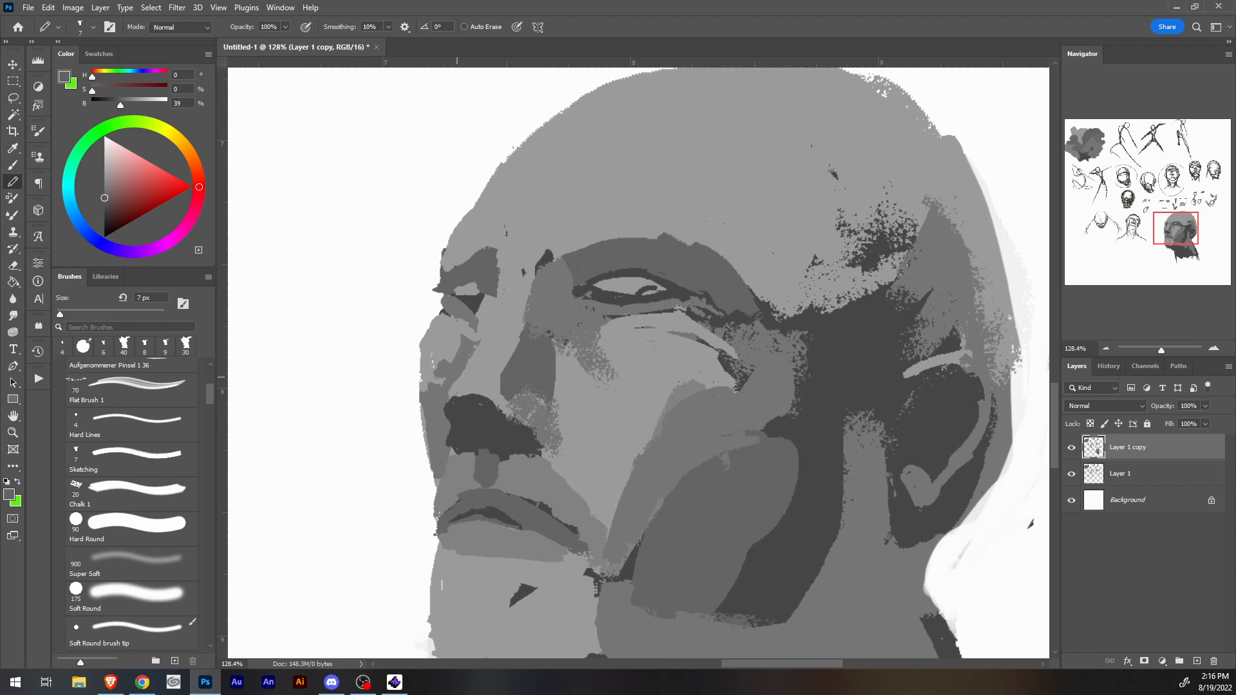
mouse_move(456, 396)
left_mouse_down()
mouse_move(531, 430)
mouse_move(535, 442)
mouse_move(456, 408)
mouse_move(508, 451)
mouse_move(476, 406)
mouse_move(526, 444)
mouse_move(511, 442)
left_mouse_up()
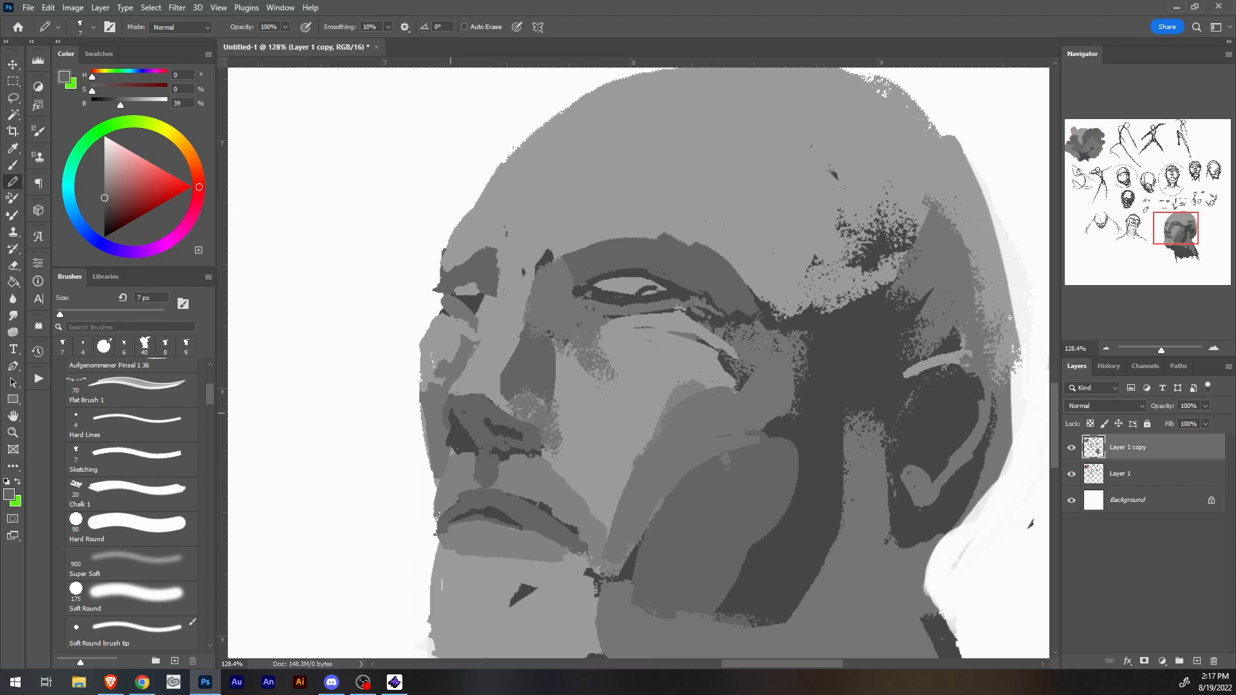
key("i")
left_click(463, 394)
key("b")
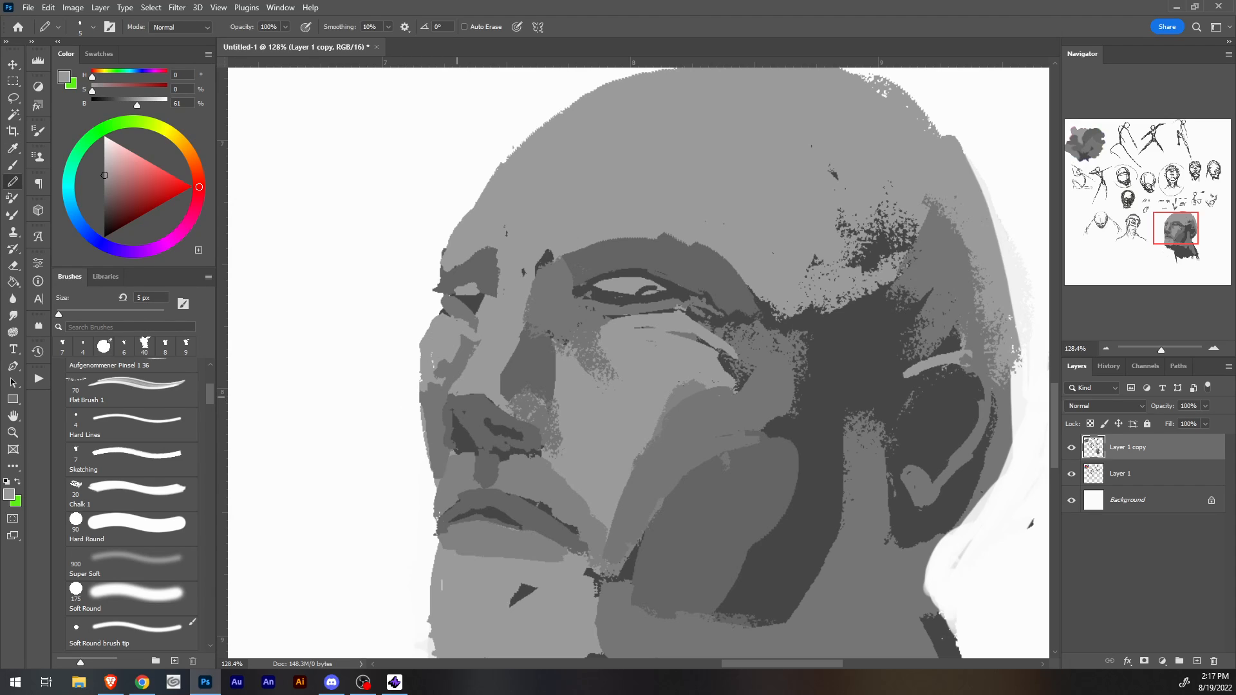
key("bracketleft")
key("bracketleft")
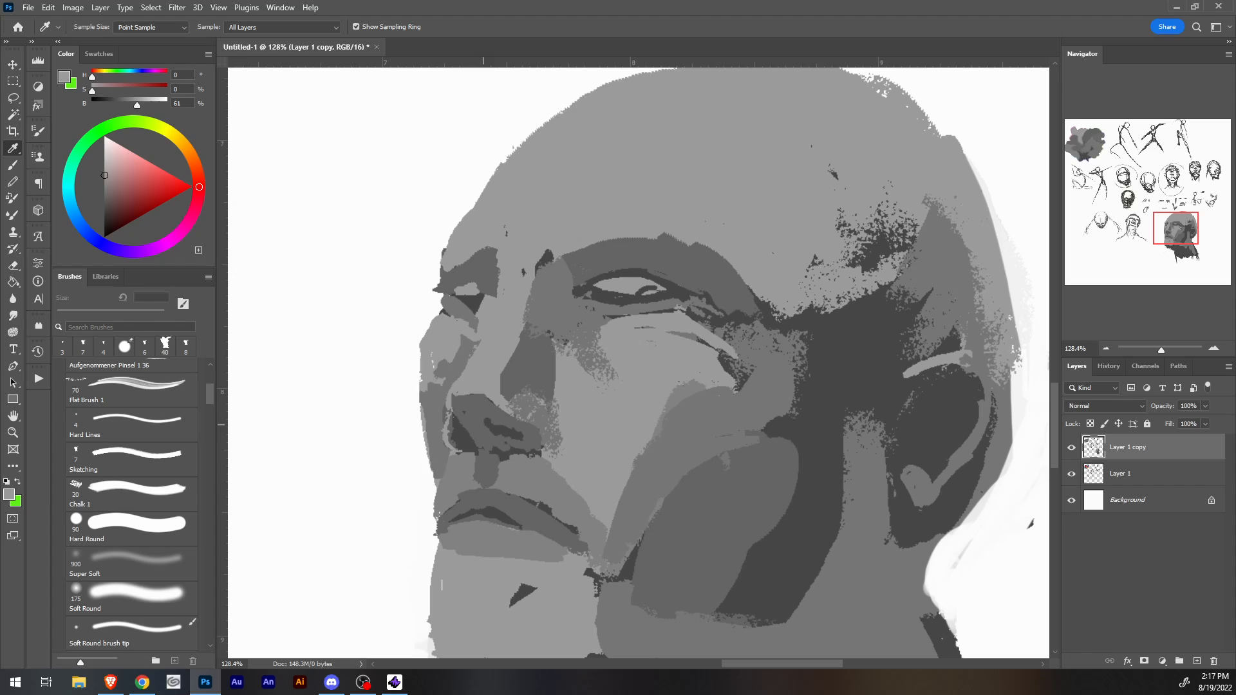
Shape the nostrils and the base of the nose with the 3 px pencil, alternating the 39% and 28% brightness greys.
left_click(461, 420, "alt")
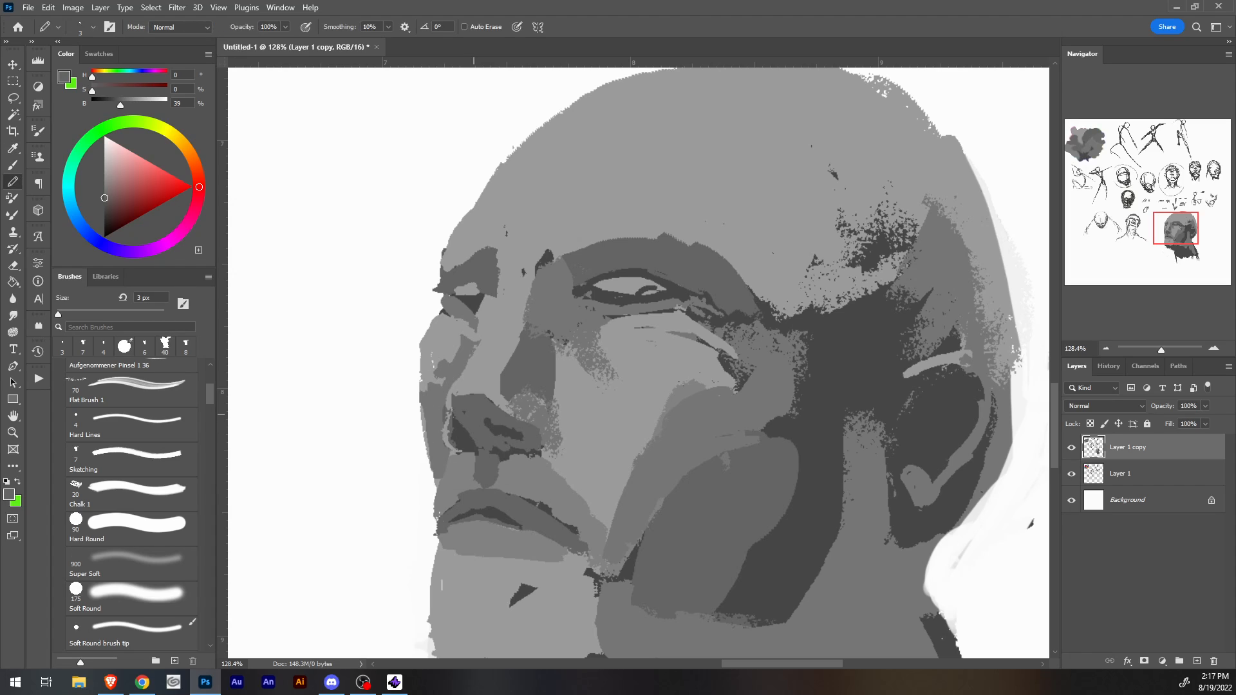
key("alt")
left_click(453, 425, "alt")
left_click(498, 427, "alt")
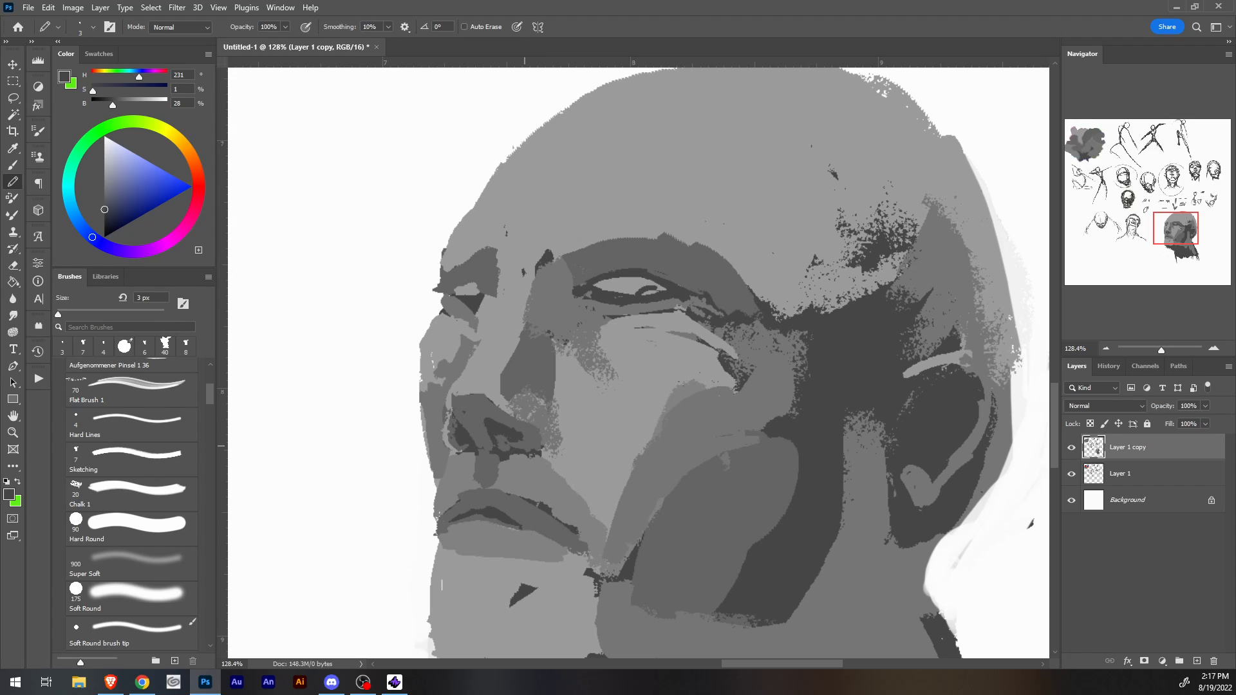
key("alt")
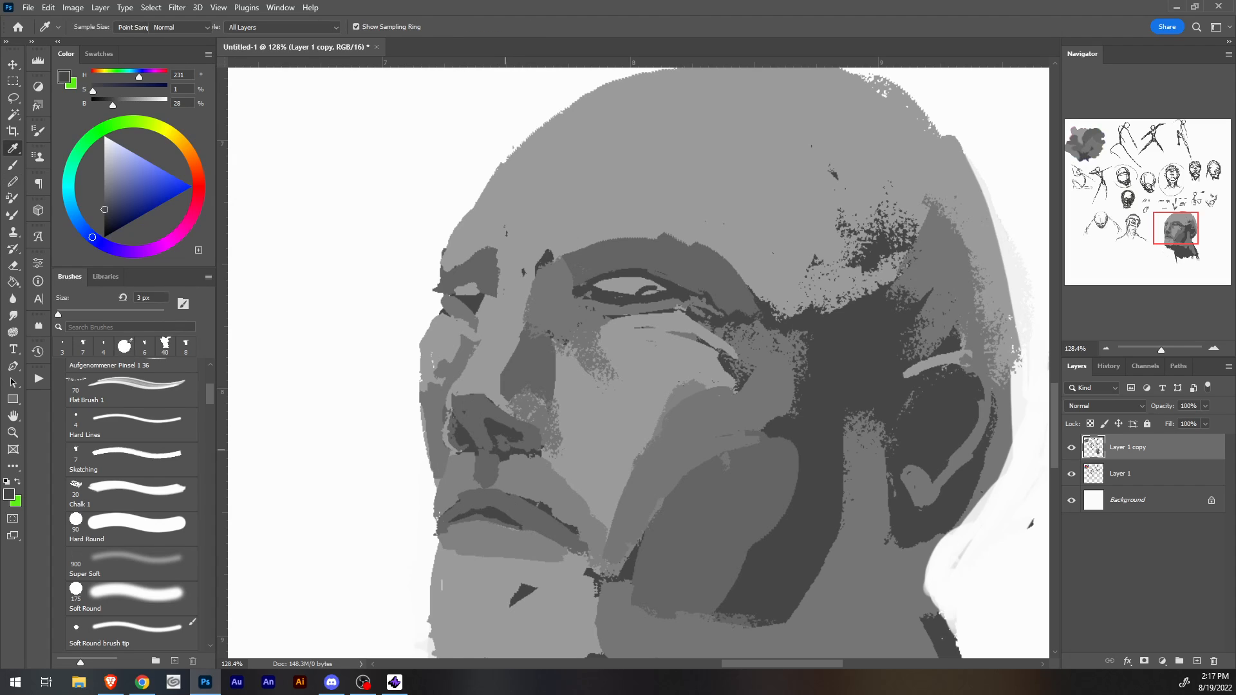
key("alt")
key("b")
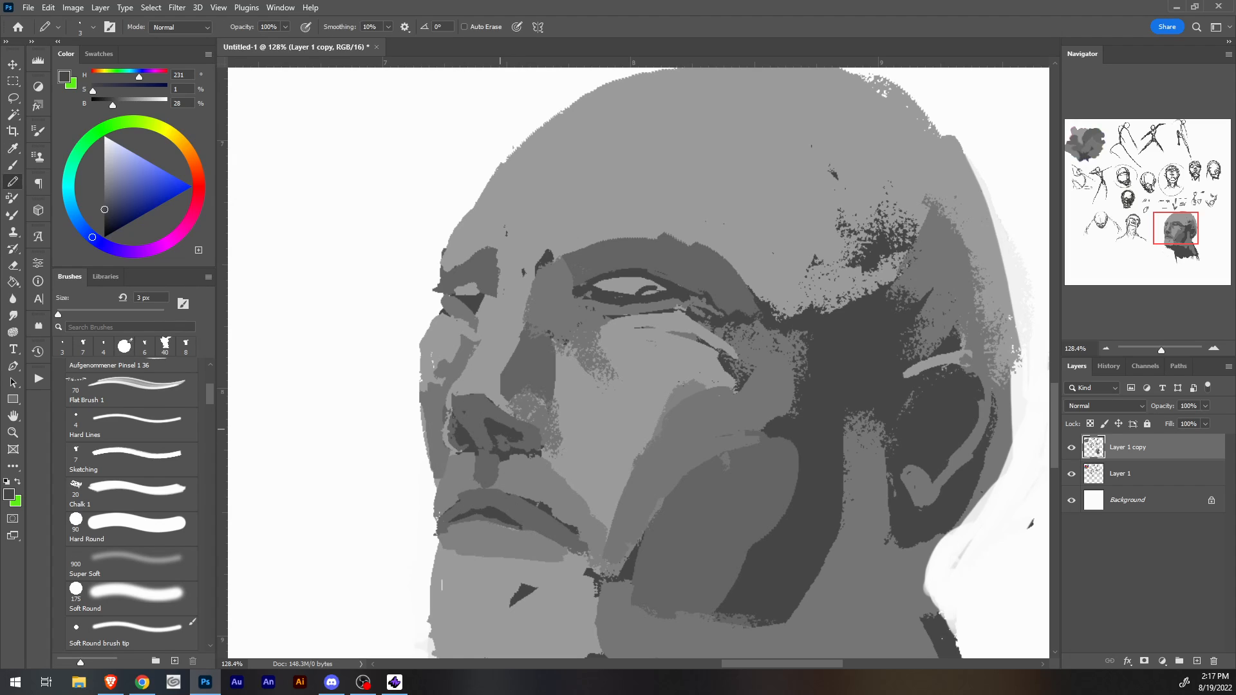
left_click_drag(507, 452, 498, 443)
Tighten the near nostril's edges with sampled 28% and 39% brightness greys.
left_click(522, 442, "alt")
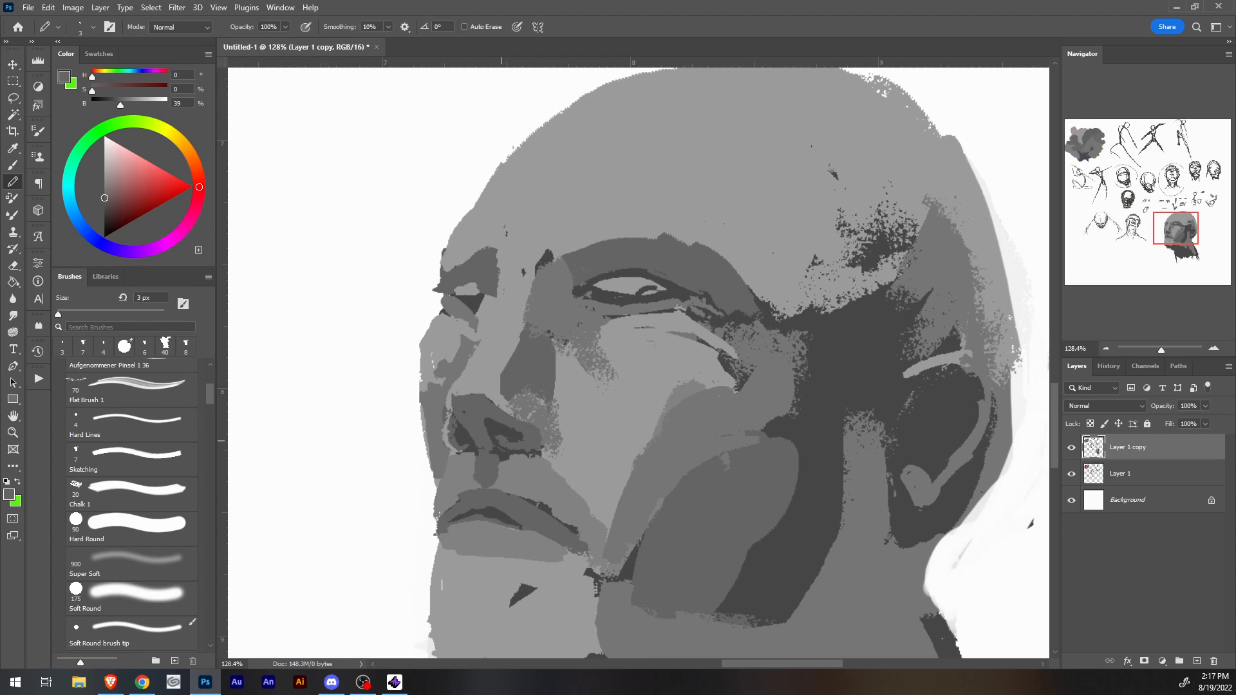
left_click(510, 434, "alt")
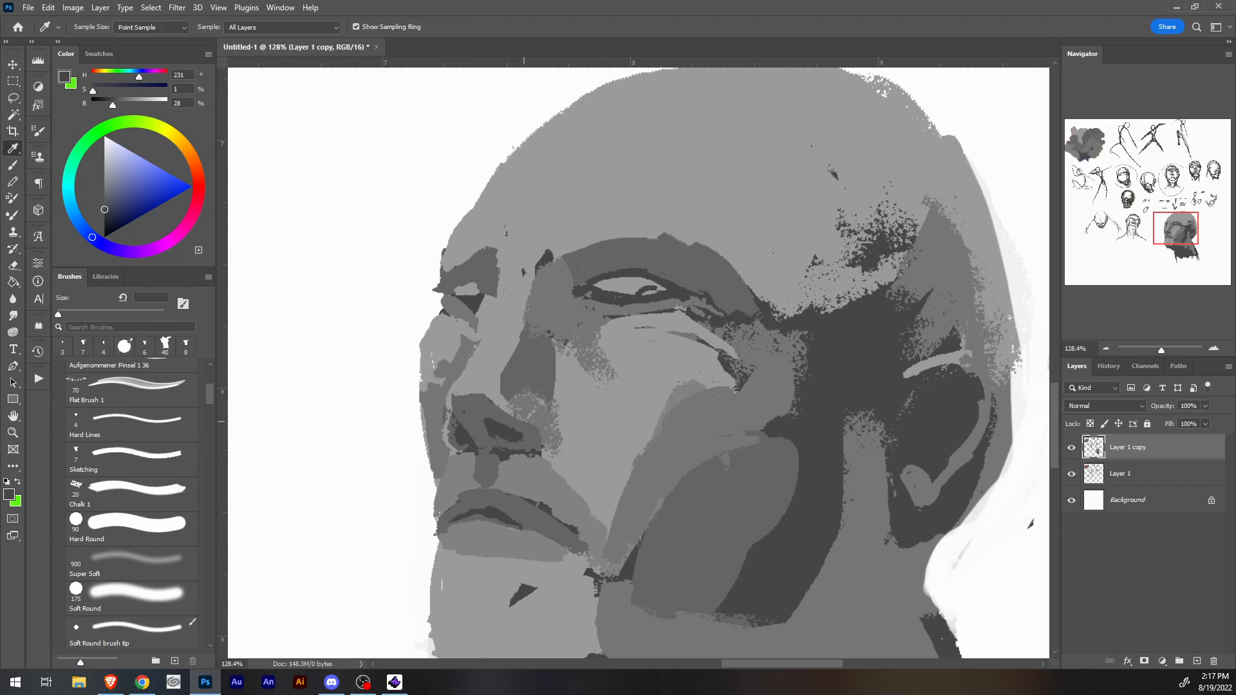
left_click(514, 433, "alt")
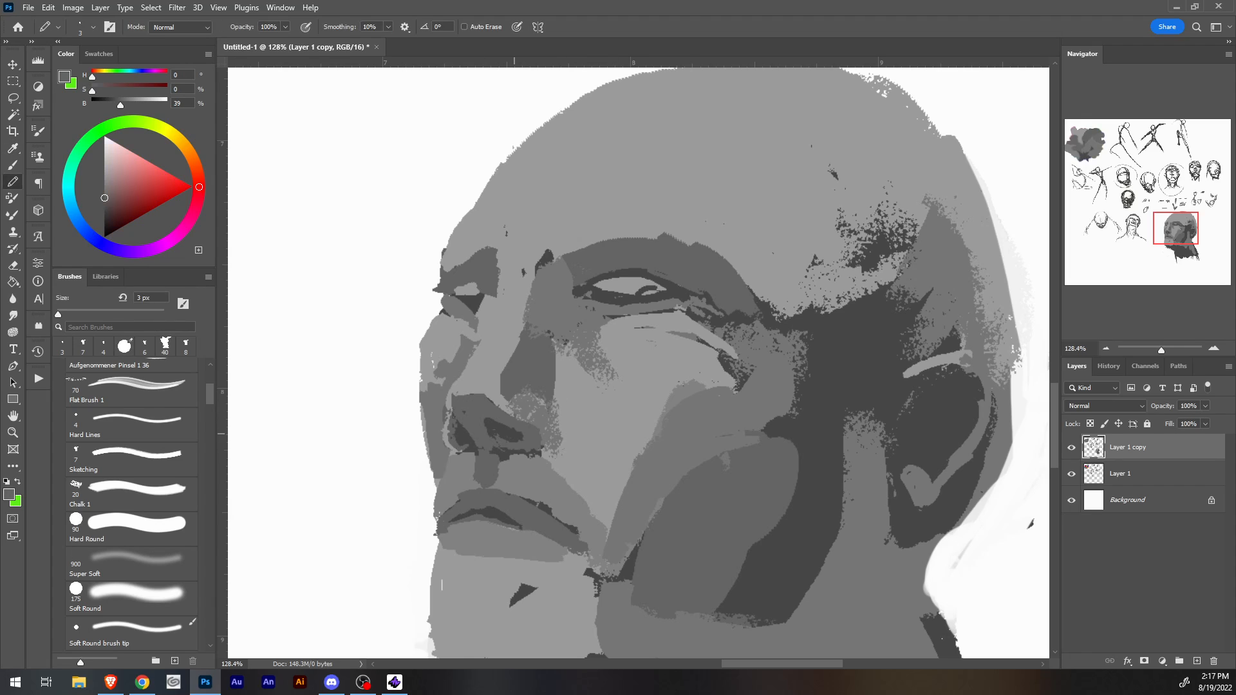
left_click_drag(487, 430, 503, 440)
Sample the 51% brightness grey and paint over part of the dark philtrum with the 7 px pencil.
left_click(513, 459, "alt")
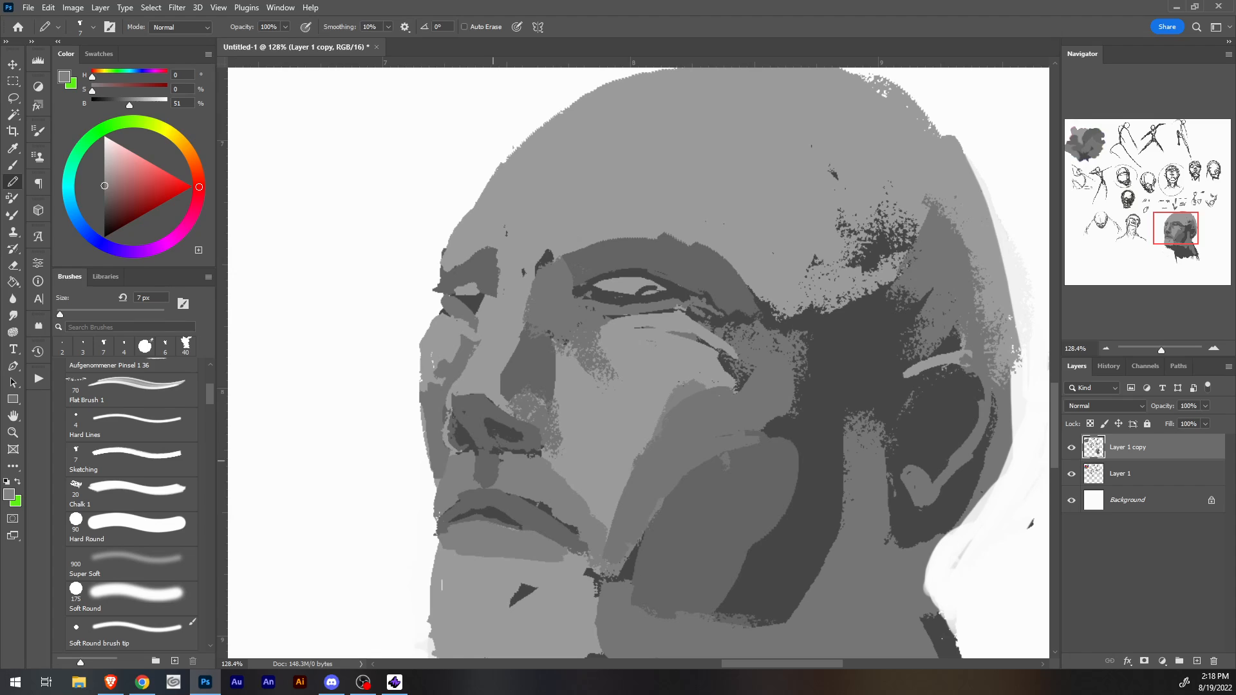
mouse_move(477, 455)
left_mouse_down()
mouse_move(482, 478)
mouse_move(489, 464)
left_mouse_up()
key("alt")
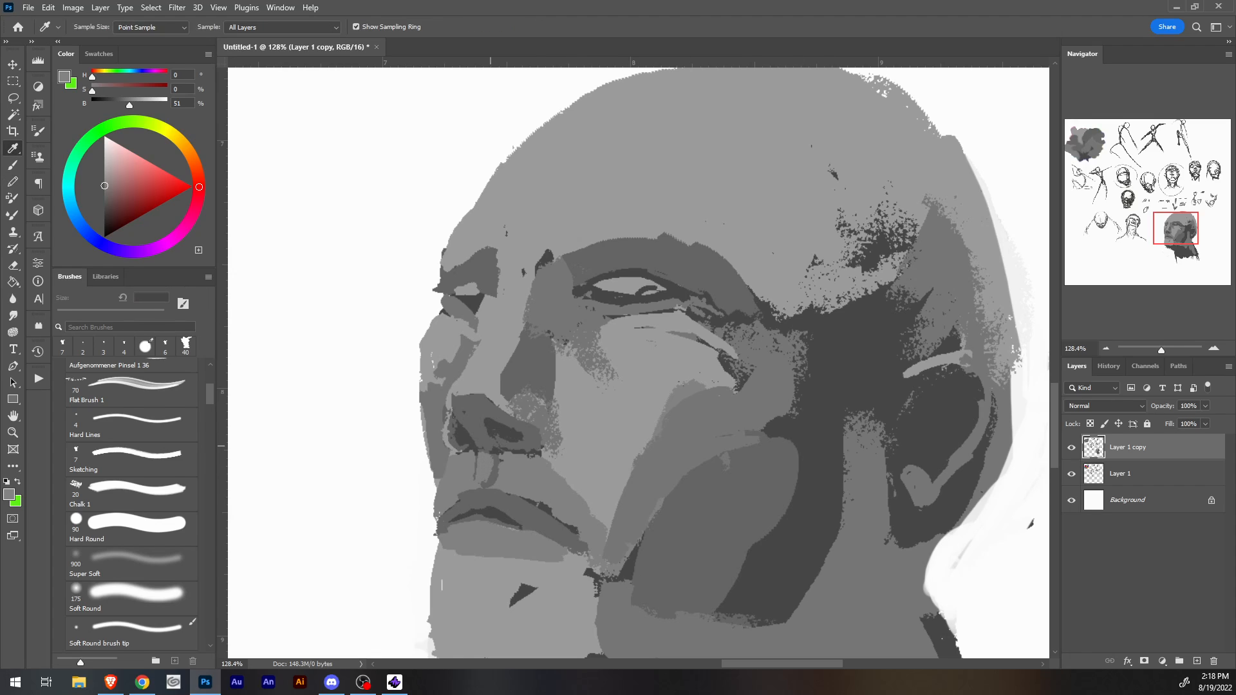
Touch up the philtrum with the sampled 51% brightness grey and extend the face's far edge from mouth to chin with the 61% grey.
left_click(489, 444, "alt")
left_click_drag(480, 451, 485, 466)
left_click(511, 478, "alt")
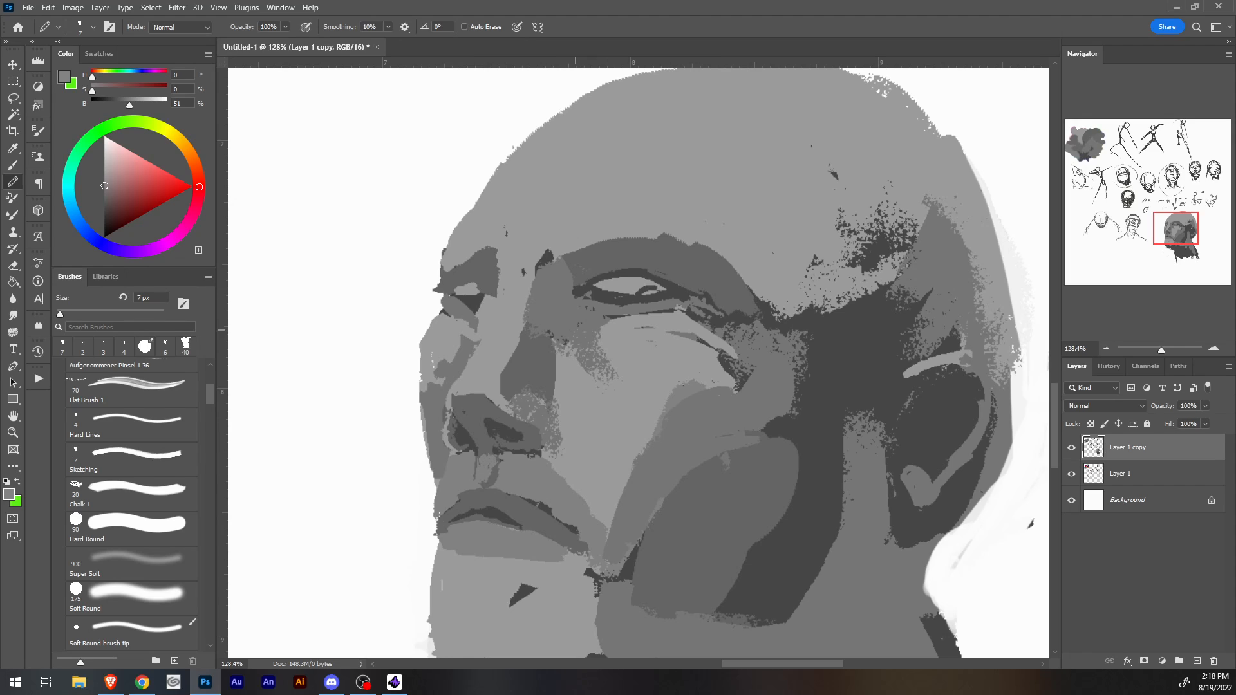
key("alt")
left_click(451, 443, "alt")
left_click_drag(448, 453, 426, 631)
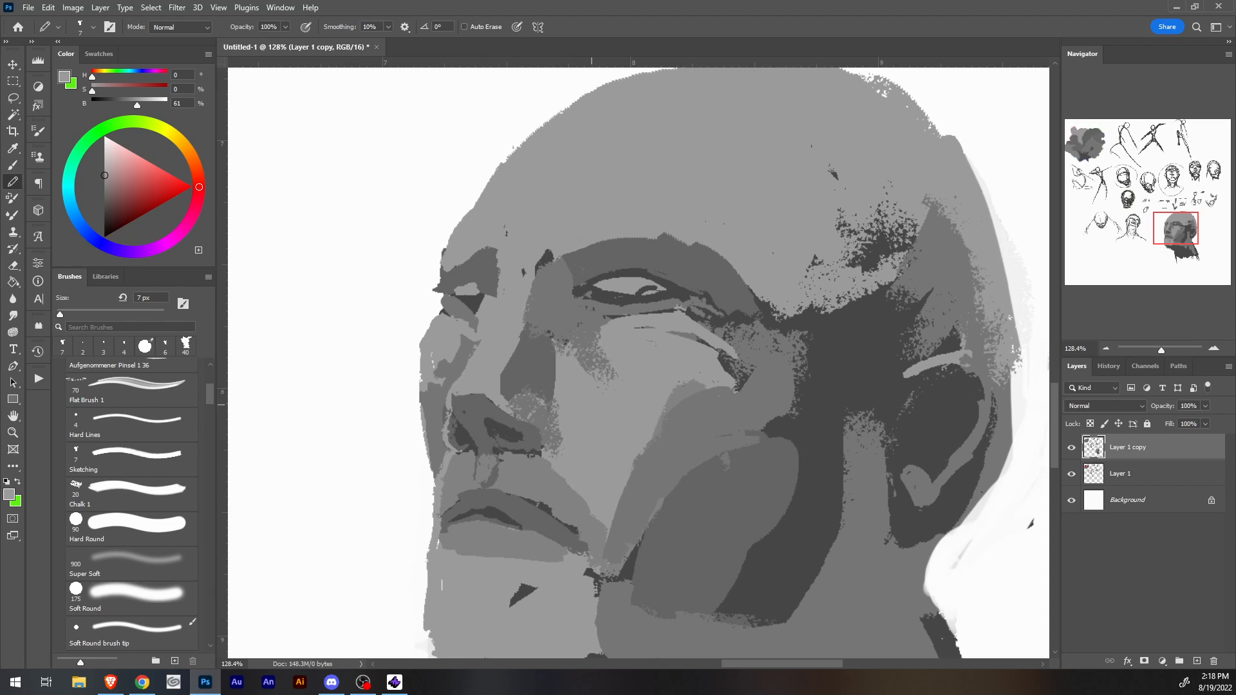
Shape the chin's lower edge with the 61% grey, then fill its underside with the 28% grey, enlarging the pencil to 20 px.
left_click_drag(800, 361, 789, 257)
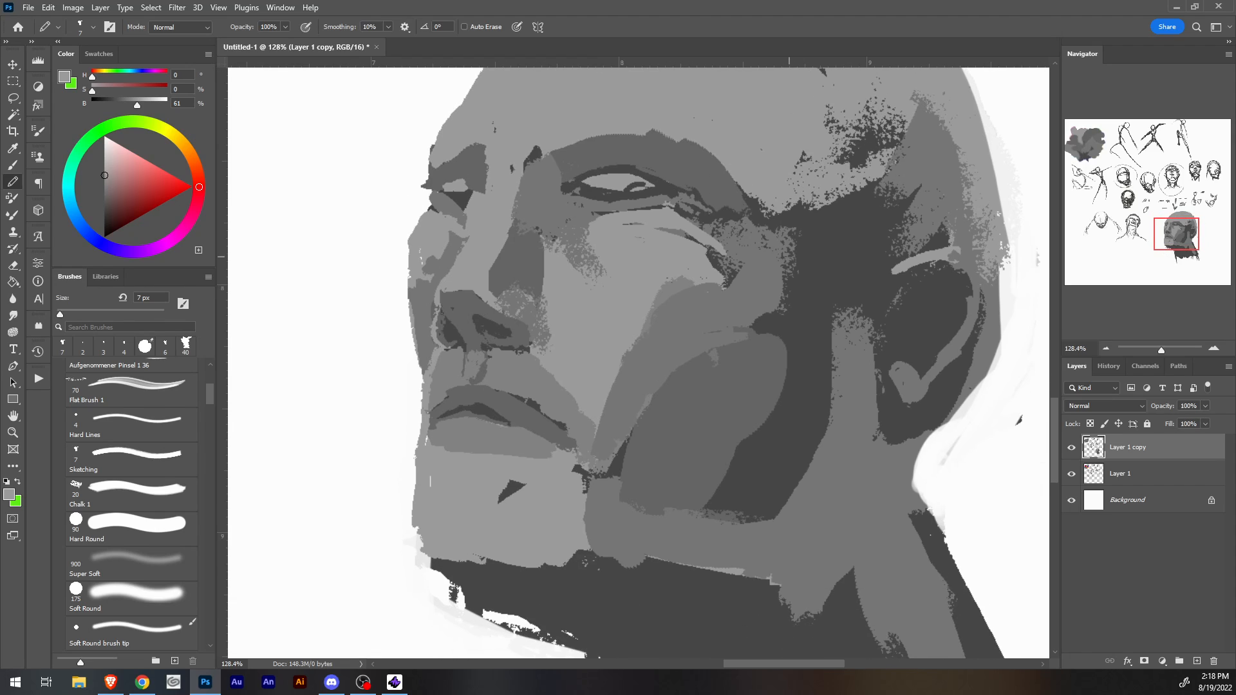
mouse_move(413, 507)
left_mouse_down()
mouse_move(411, 522)
mouse_move(515, 561)
left_mouse_up()
left_click(569, 572, "alt")
left_click_drag(430, 542, 522, 561)
key("bracketright")
key("bracketright")
key("bracketright")
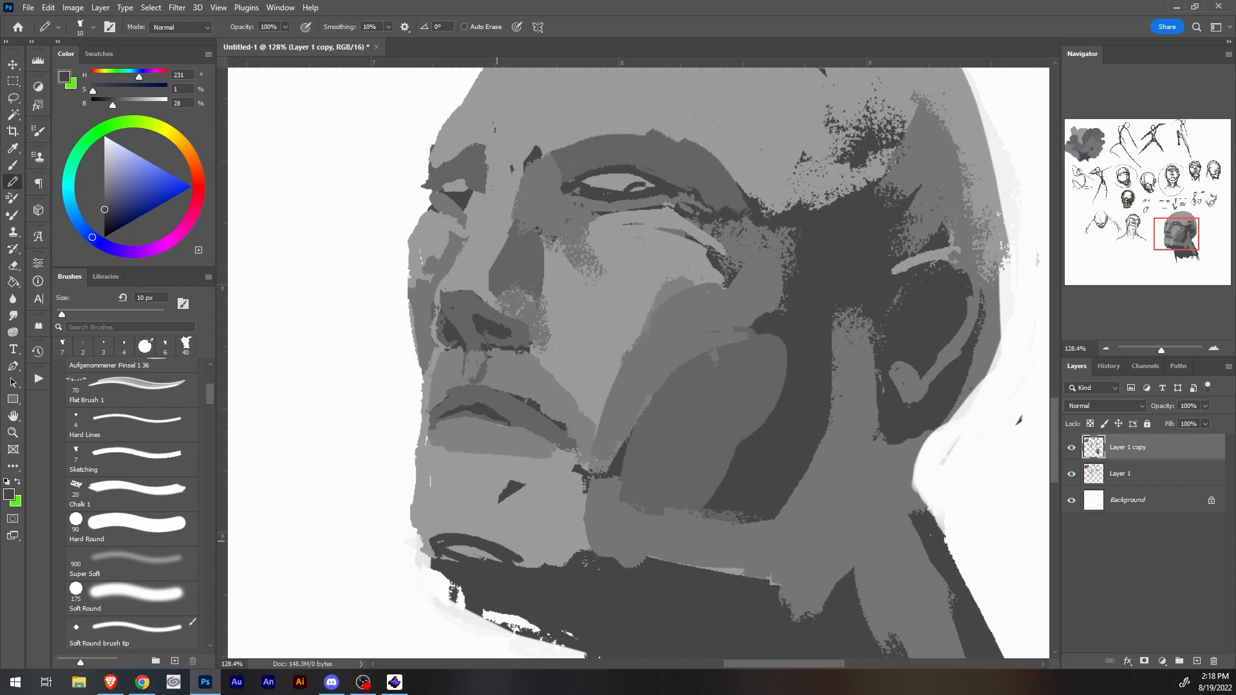
key("bracketright")
mouse_move(452, 547)
left_mouse_down()
mouse_move(554, 563)
mouse_move(559, 554)
left_mouse_up()
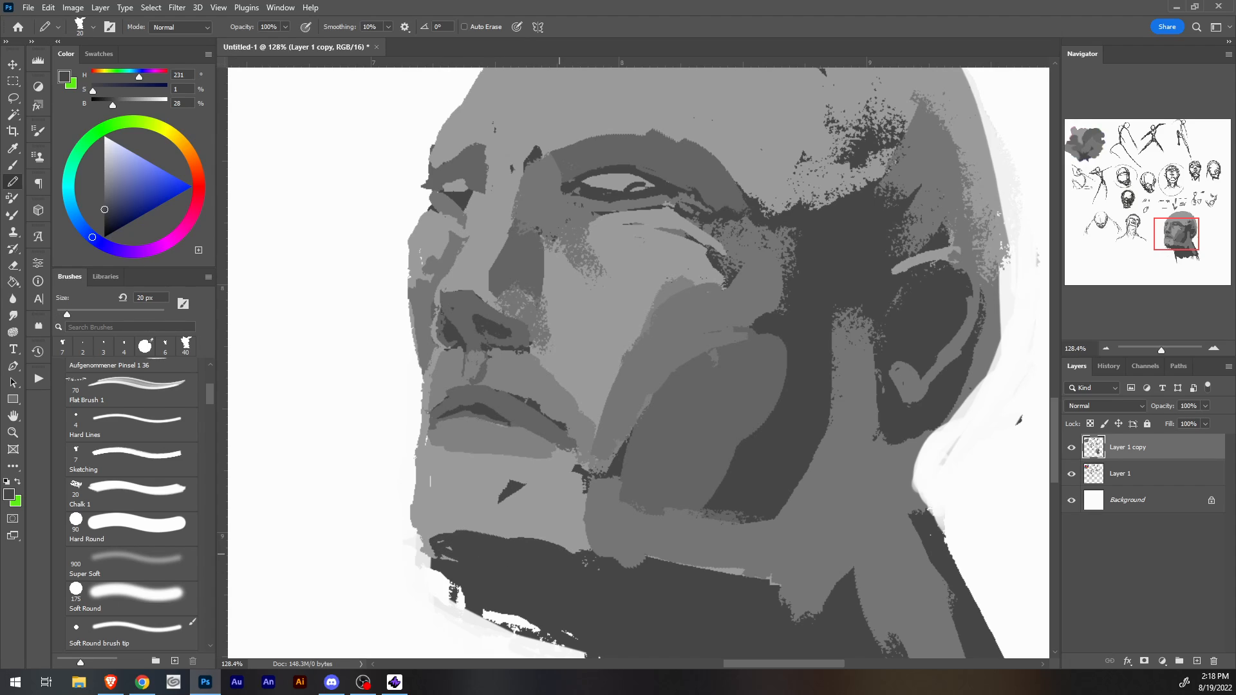
Clean up the ragged outline beneath the chin with the 20 px eraser.
mouse_move(422, 564)
left_mouse_down()
mouse_move(514, 426)
mouse_move(611, 494)
left_mouse_up()
key("e")
left_click_drag(510, 407, 597, 480)
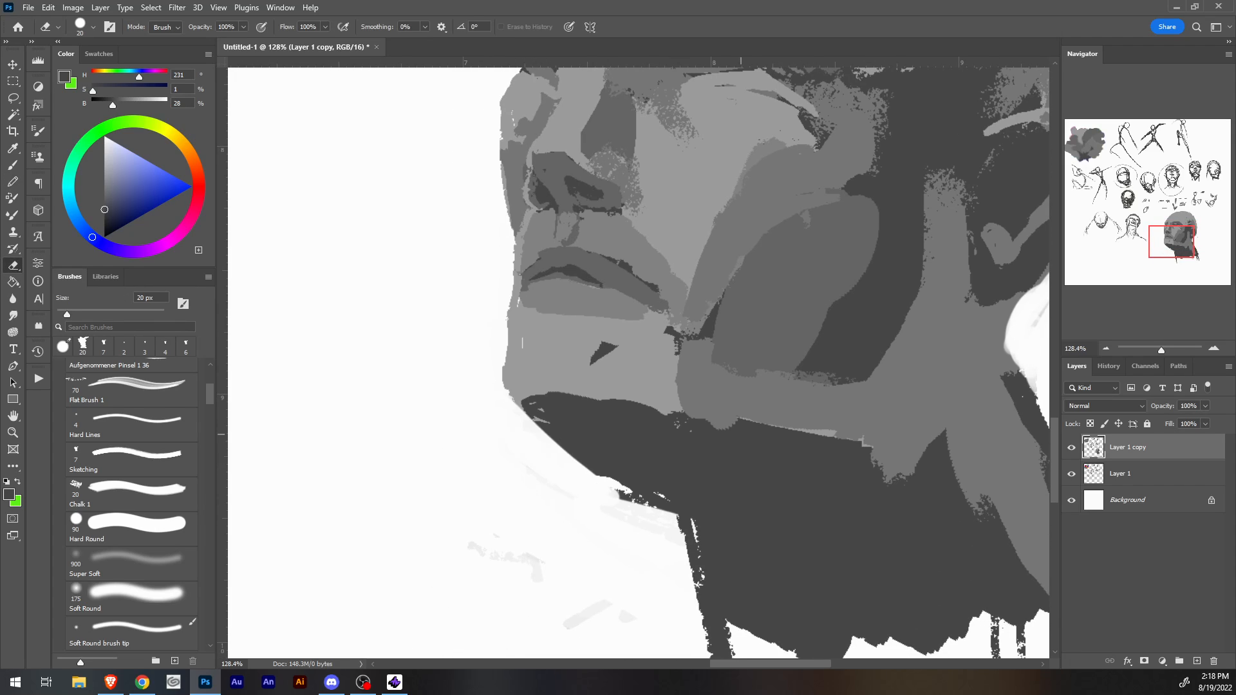
mouse_move(676, 373)
left_mouse_down()
mouse_move(631, 554)
mouse_move(653, 500)
left_mouse_up()
Sample the 61% brightness grey and paint a light rim along the chin's front underside with the 8 px pencil.
key("i")
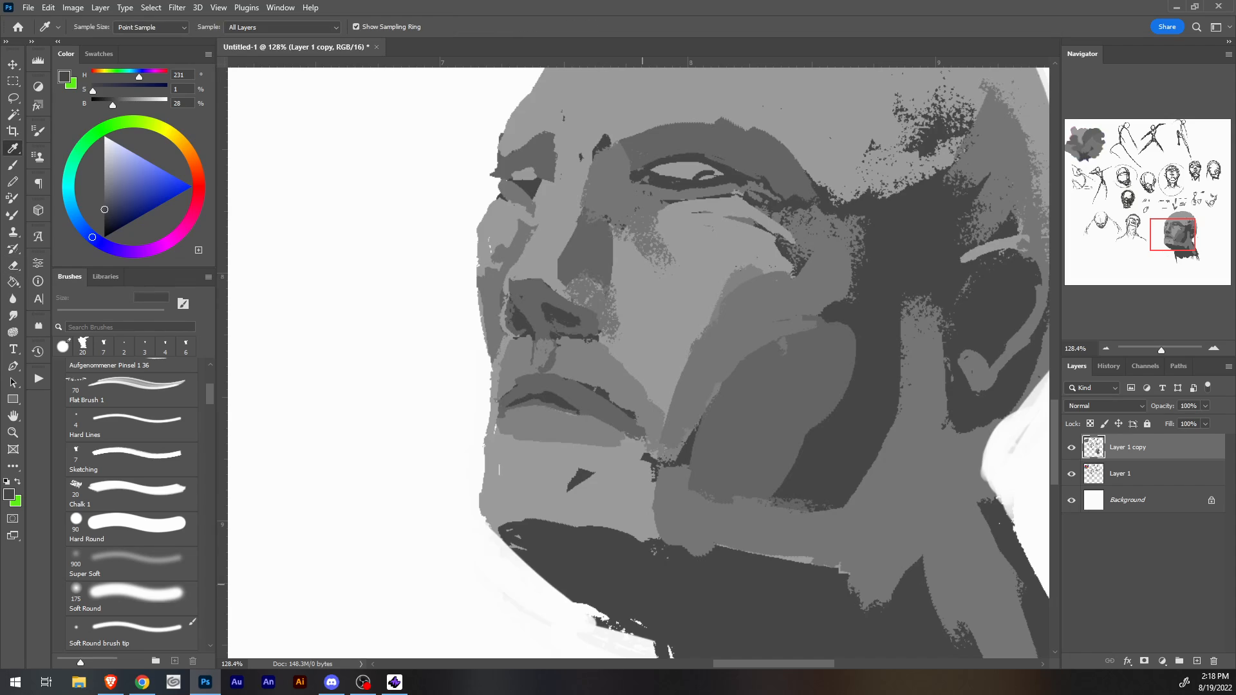
left_click(514, 505)
key("b")
key("bracketleft")
key("bracketleft")
key("bracketleft")
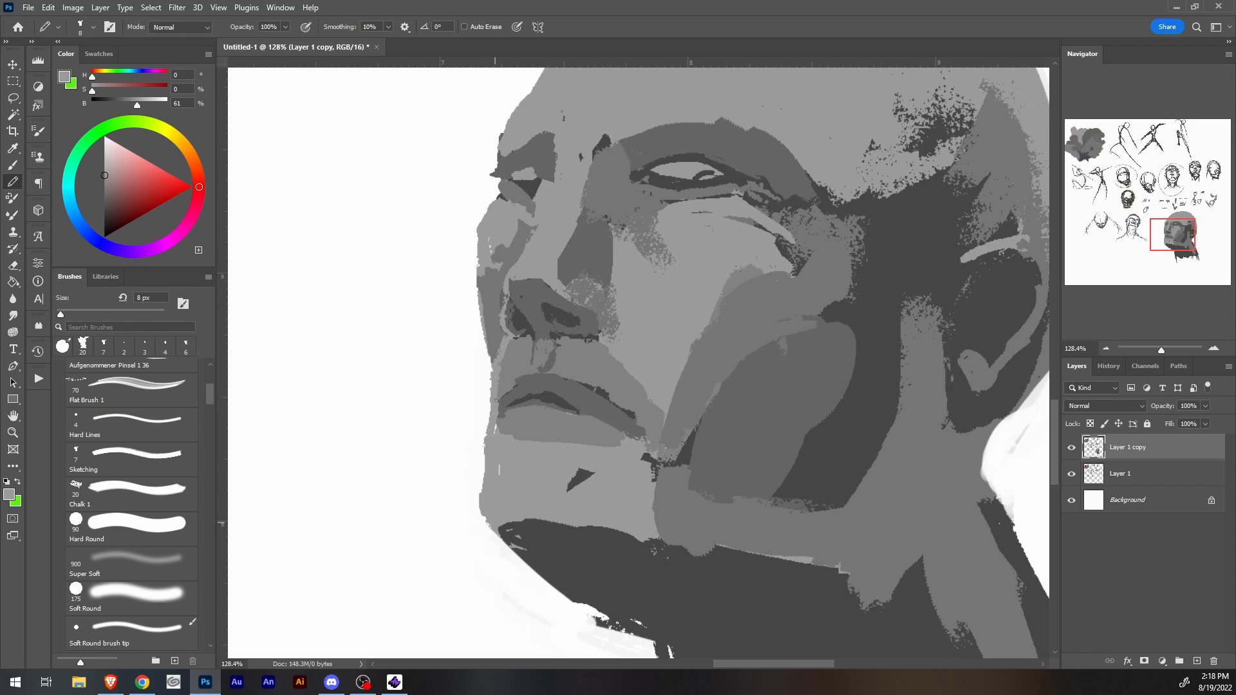
left_click_drag(490, 527, 560, 579)
Fill in the near eyeball and lighten the far eye with the 61% grey, reducing the pencil from 7 to 6 px.
mouse_move(670, 190)
left_mouse_down()
mouse_move(622, 314)
mouse_move(634, 325)
left_mouse_up()
key("i")
key("b")
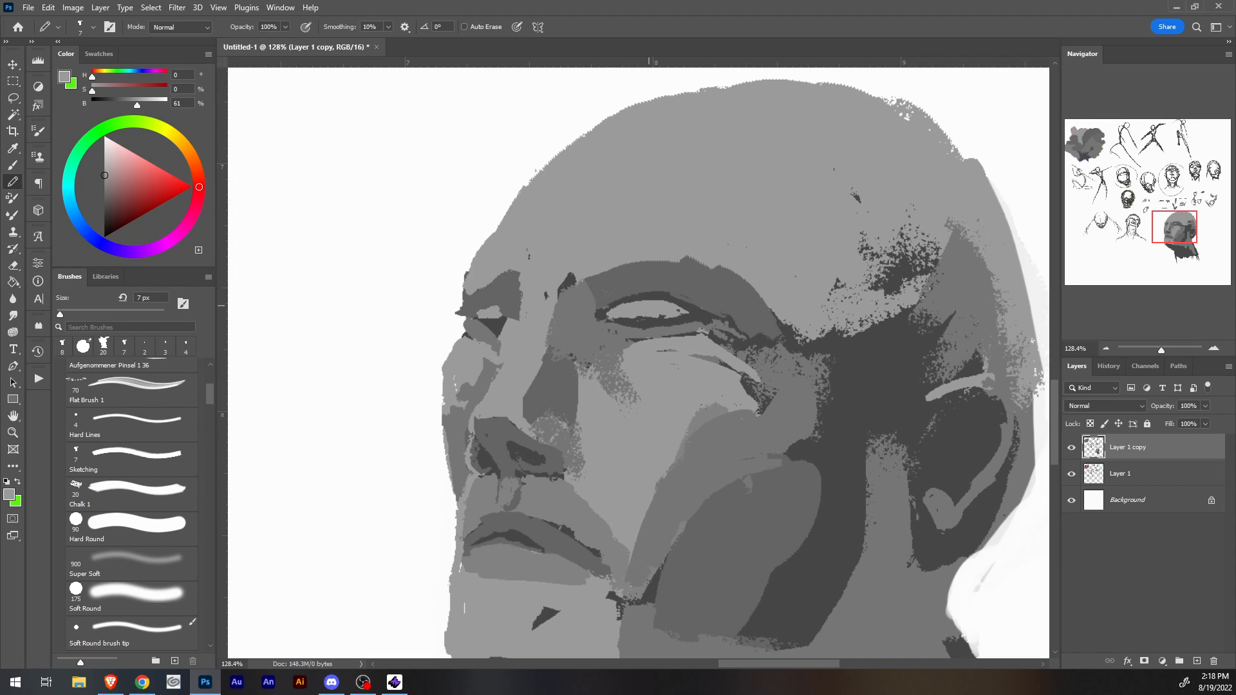
mouse_move(634, 301)
left_mouse_down()
mouse_move(680, 320)
mouse_move(660, 316)
left_mouse_up()
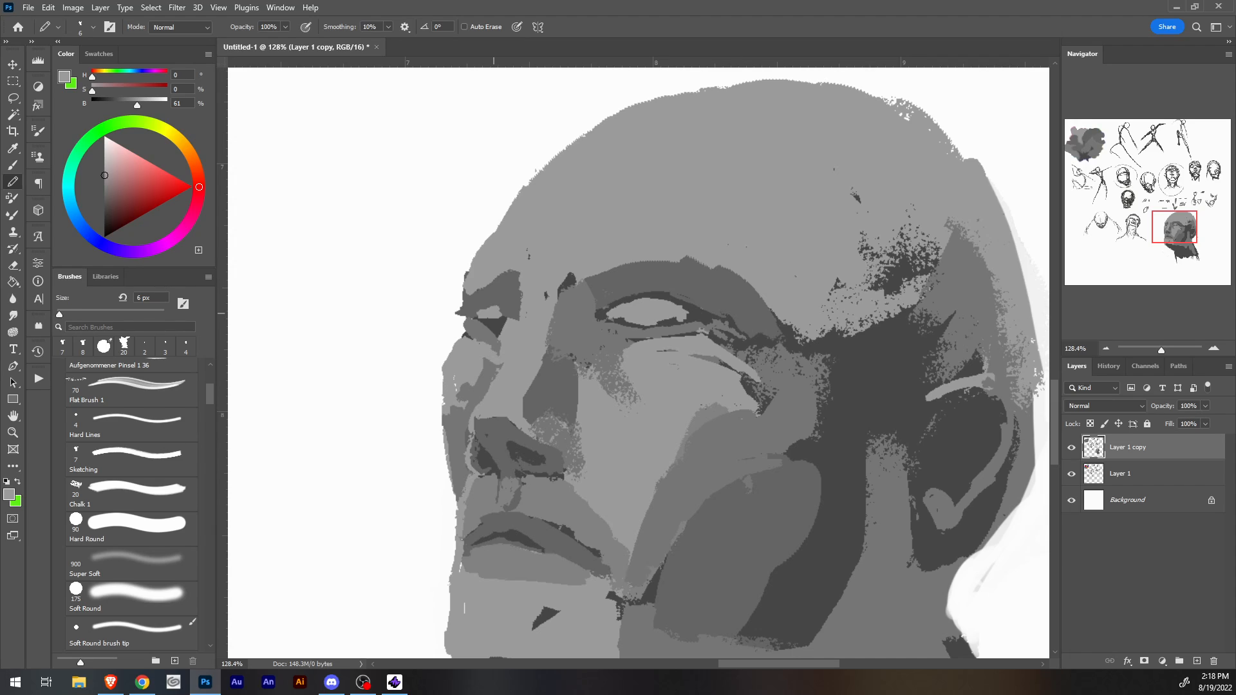
left_click_drag(487, 313, 502, 308)
Redefine the far eye's lids and corner with sampled 28%, 39% and 61% brightness greys, using the 3 px and 2 px pencil.
left_click(495, 324, "alt")
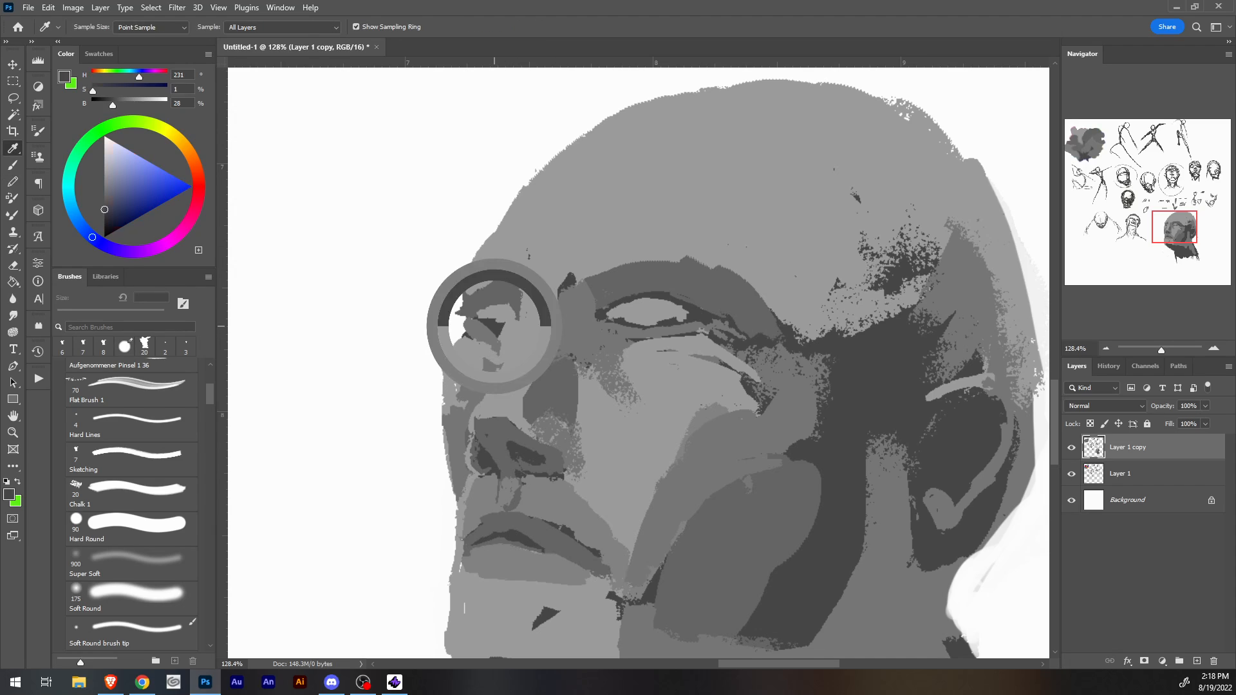
left_click_drag(511, 313, 520, 319)
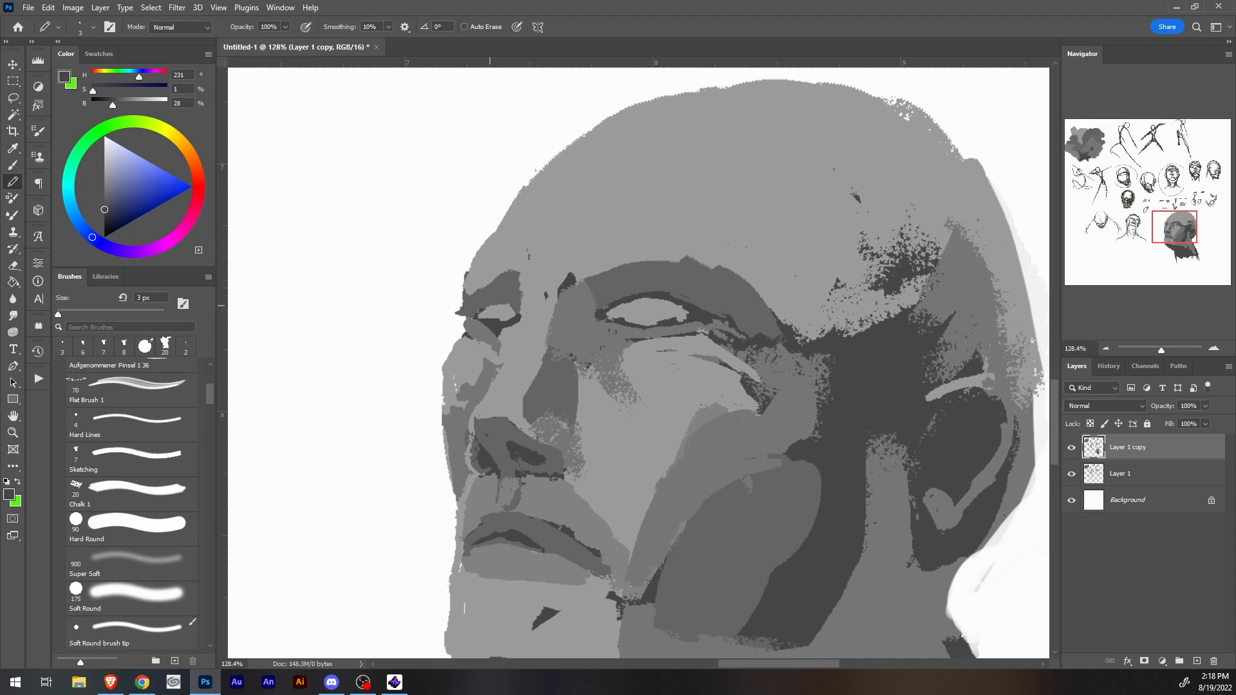
left_click_drag(480, 308, 517, 314)
left_click(490, 297, "alt")
mouse_move(476, 313)
left_mouse_down()
mouse_move(512, 300)
mouse_move(515, 322)
mouse_move(493, 321)
mouse_move(500, 307)
mouse_move(510, 333)
mouse_move(518, 313)
mouse_move(493, 314)
mouse_move(516, 326)
mouse_move(504, 318)
left_mouse_up()
left_click(528, 320, "alt")
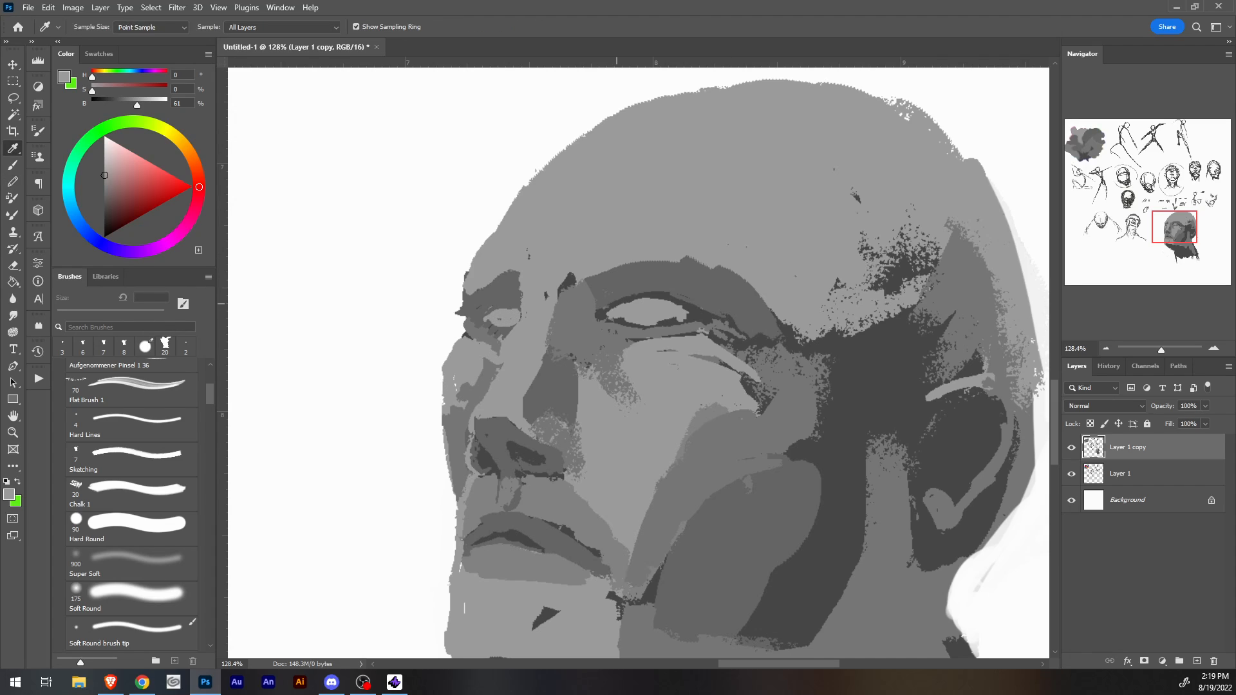
left_click(602, 315, "alt")
key("[")
mouse_move(520, 312)
left_mouse_down()
mouse_move(487, 313)
mouse_move(514, 320)
left_mouse_up()
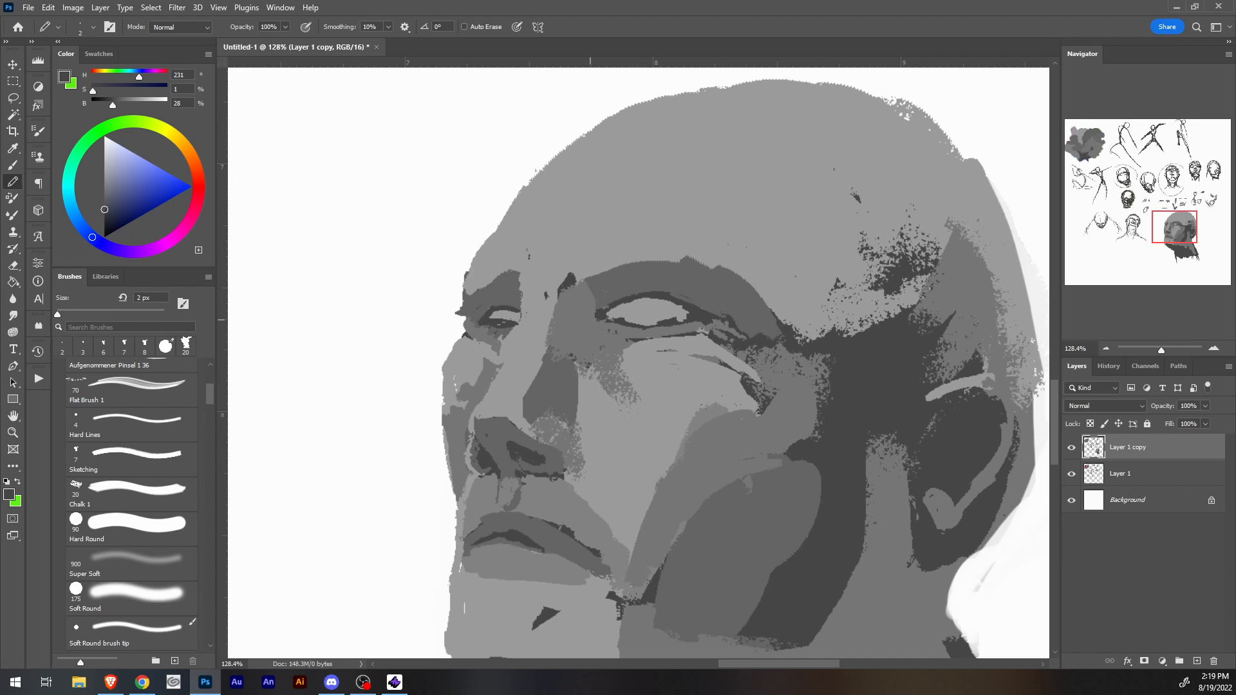
Trim the face's far contour from the brow down past the cheek with the 10 px eraser.
key("e")
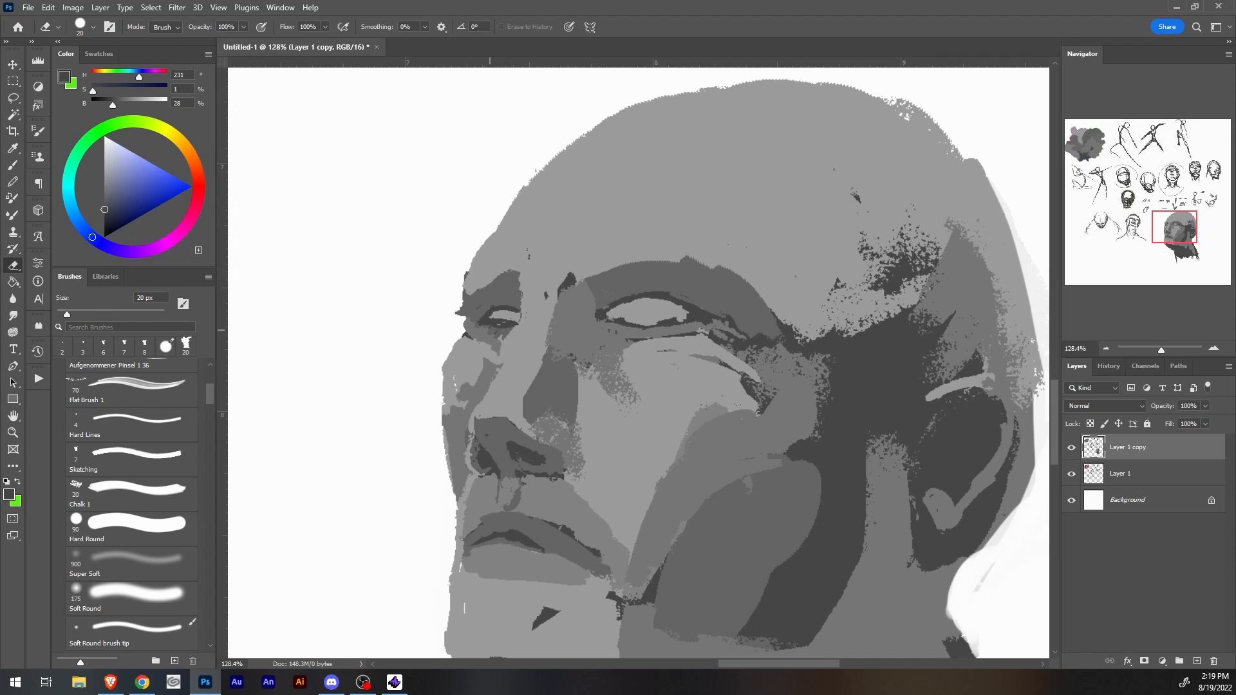
key("b")
left_click(479, 301, "alt")
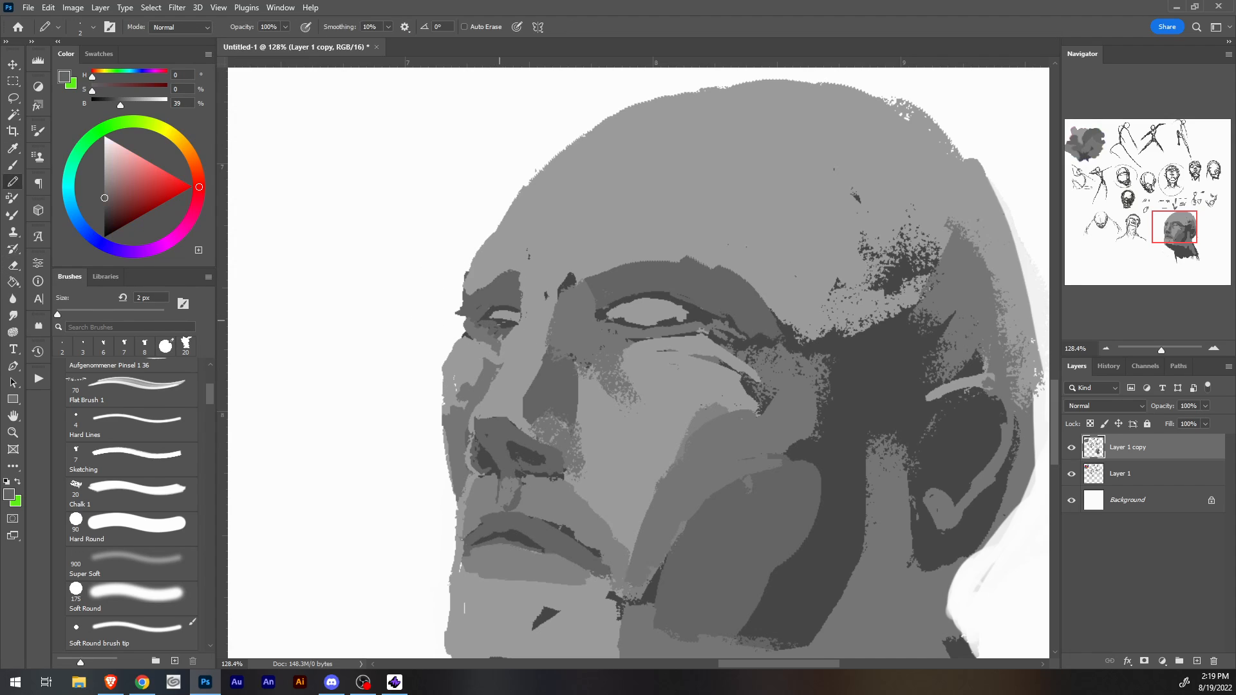
key("e")
mouse_move(469, 273)
left_mouse_down()
mouse_move(471, 325)
mouse_move(475, 277)
left_mouse_up()
left_click_drag(448, 344, 452, 495)
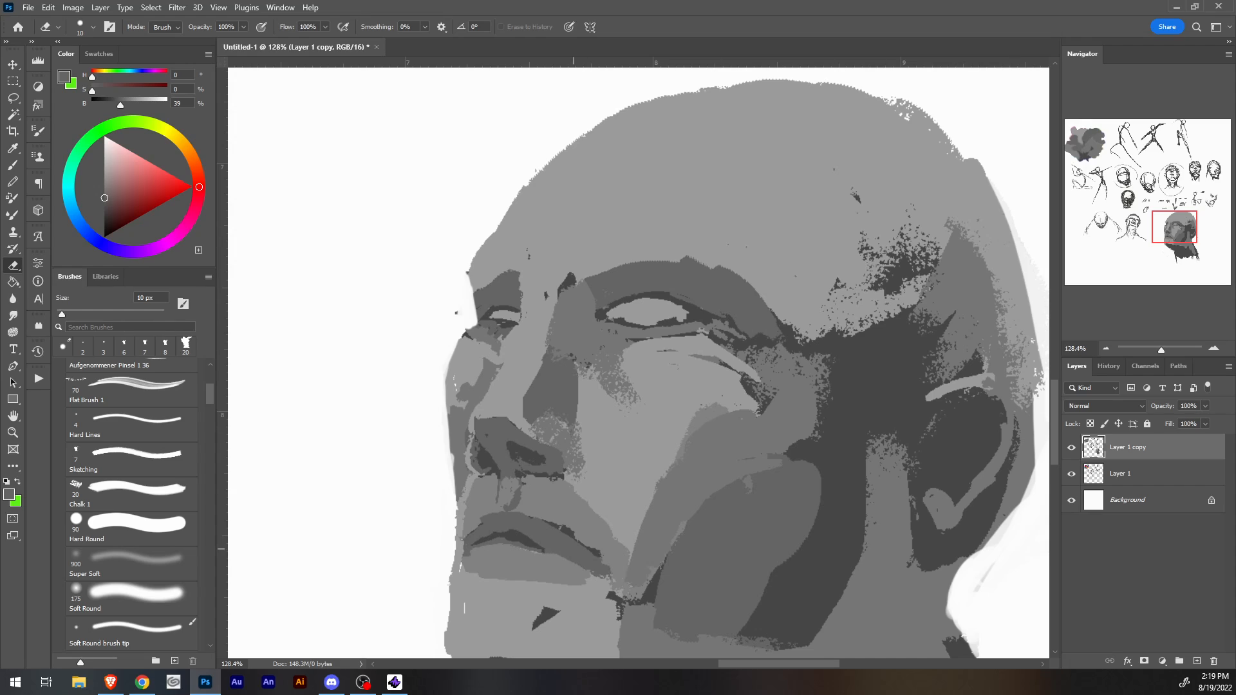
Darken the upper lip with the 28% grey and trim its top edge with the 51% grey, using the 4 px pencil.
key("b")
left_click(513, 538, "alt")
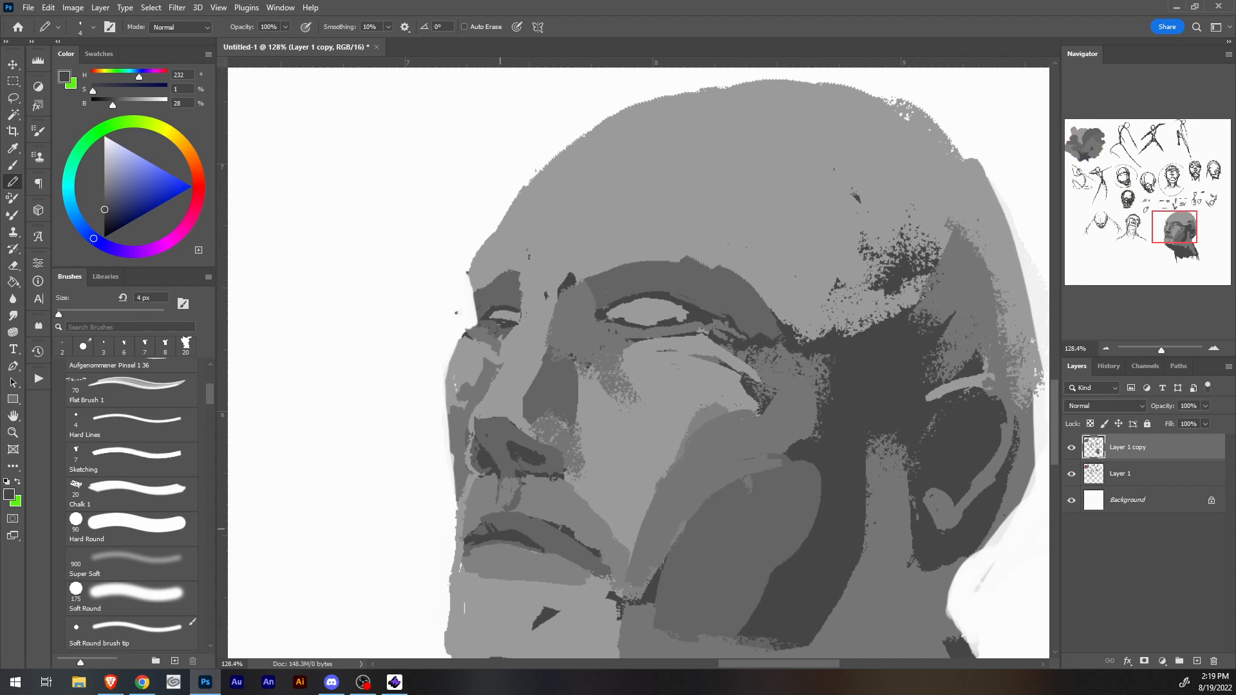
mouse_move(476, 533)
left_mouse_down()
mouse_move(484, 522)
mouse_move(585, 563)
left_mouse_up()
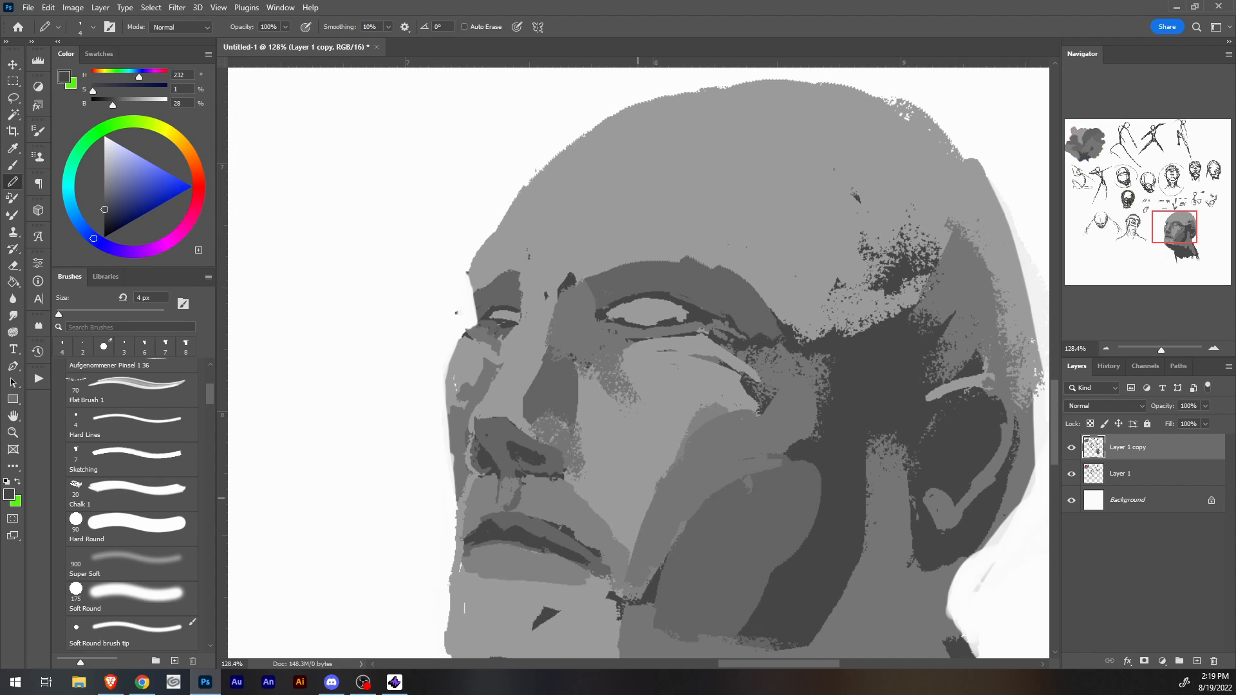
left_click(529, 512, "alt")
left_click_drag(530, 516, 592, 548)
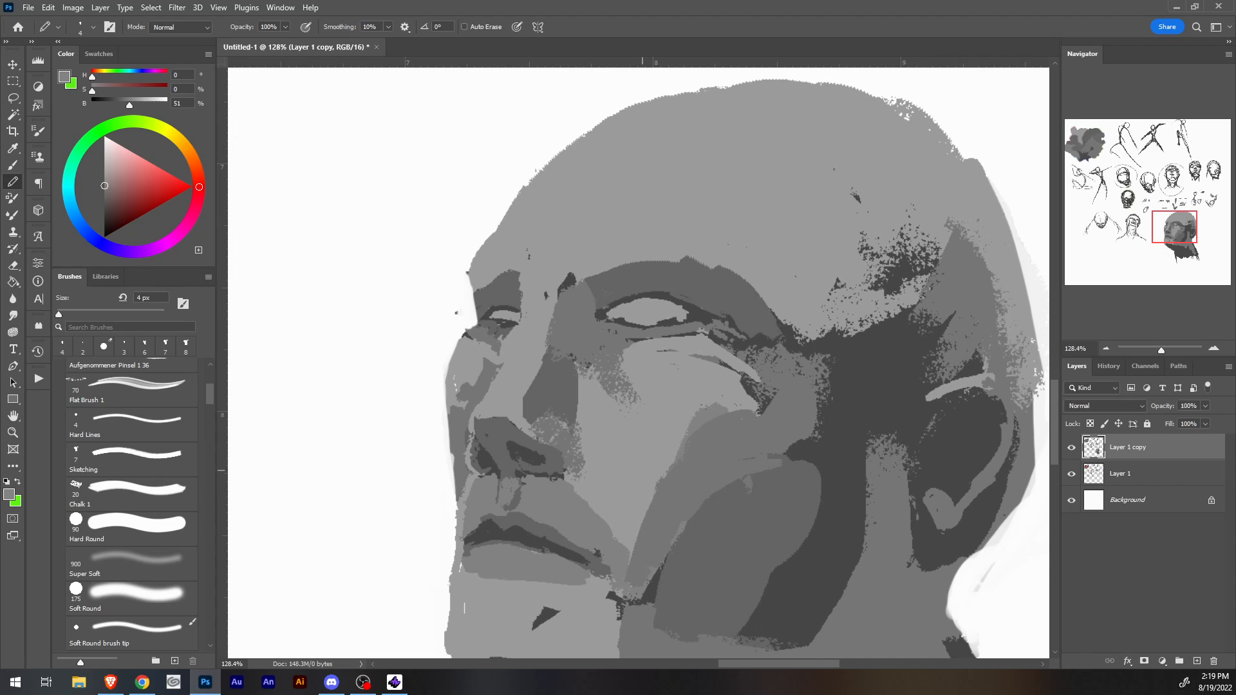
left_click_drag(593, 549, 604, 555)
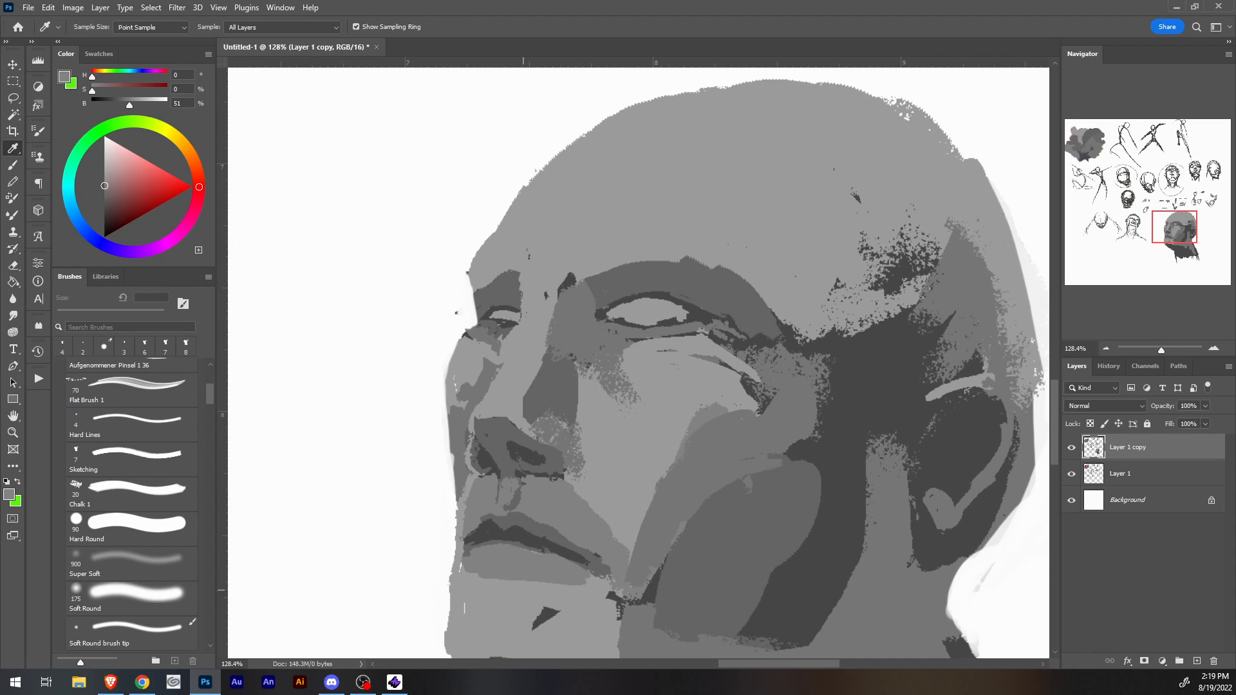
Paint a shadow beneath the lower lip in the 39% brightness grey with the 7 px pencil.
left_click(499, 593, "alt")
left_click(490, 574, "alt")
mouse_move(502, 579)
left_mouse_down()
mouse_move(473, 564)
mouse_move(593, 583)
mouse_move(507, 583)
mouse_move(543, 579)
left_mouse_up()
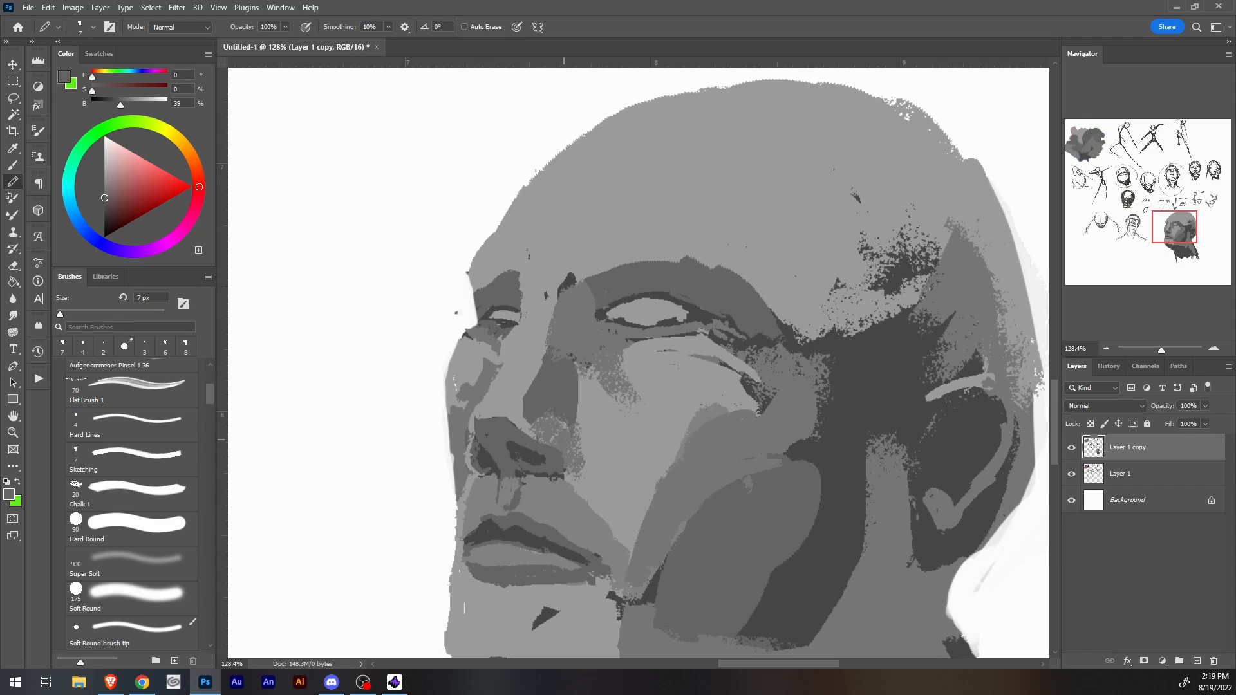
Draw a thin highlight along the upper lip's top edge in the 61% brightness grey with the 2 px pencil.
key("[")
left_click(512, 546, "alt")
mouse_move(488, 516)
left_mouse_down()
mouse_move(466, 536)
mouse_move(491, 514)
left_mouse_up()
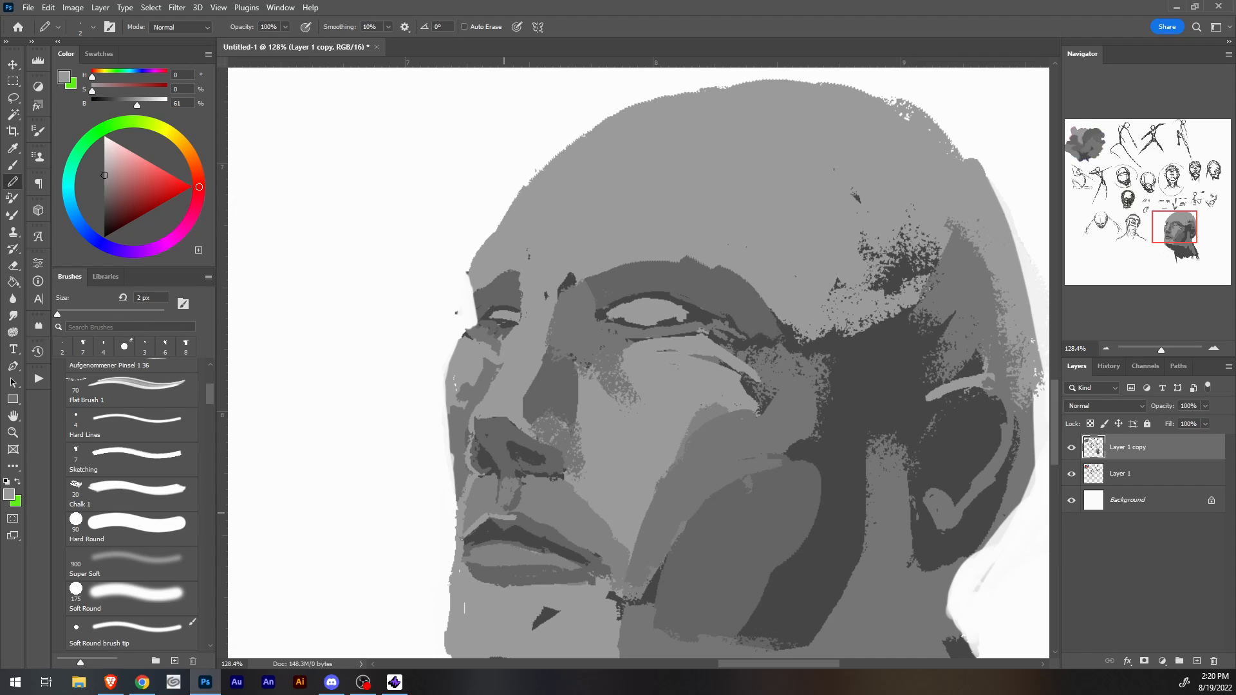
left_click_drag(514, 512, 601, 563)
Refine the upper lip below its highlight with the sampled 39% brightness grey and 5 px pencil, and retouch the lips' far end.
key("i")
left_click(521, 523, "alt")
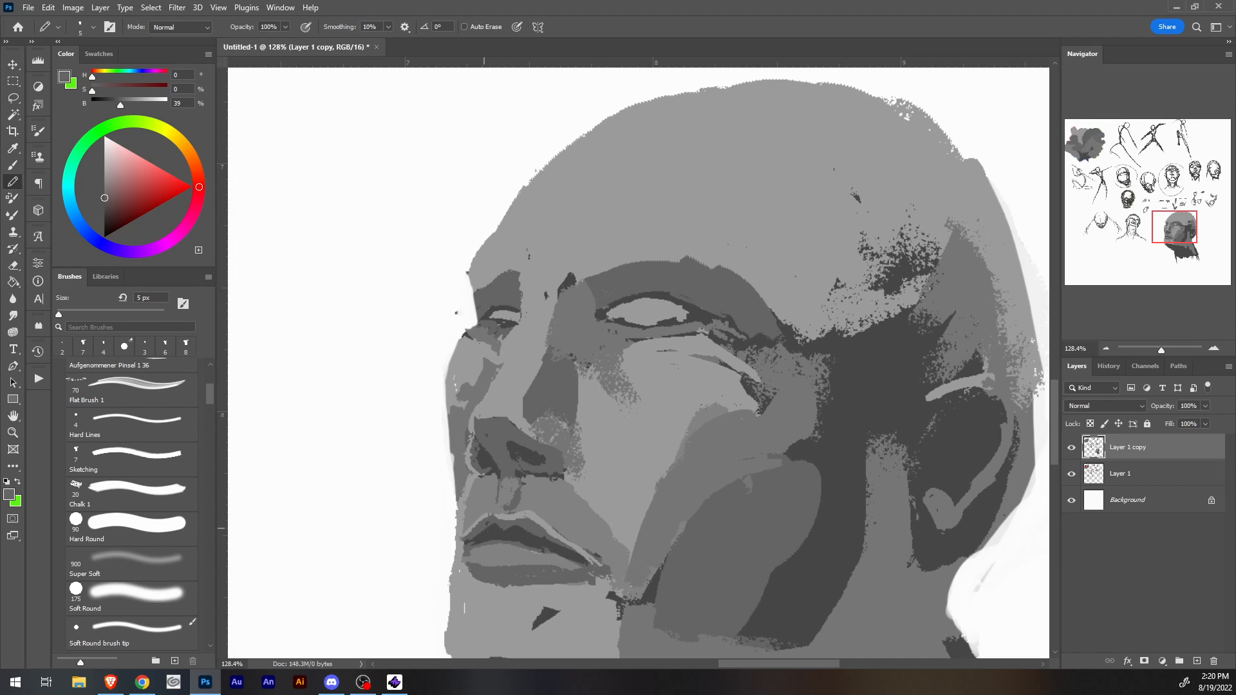
left_click_drag(494, 521, 513, 517)
left_click(465, 546, "alt")
left_click(471, 569, "alt")
Cover the dark mark on the chin with the sampled 61% brightness grey, enlarging the pencil to 10 px.
left_click(555, 589, "alt")
key("bracketright")
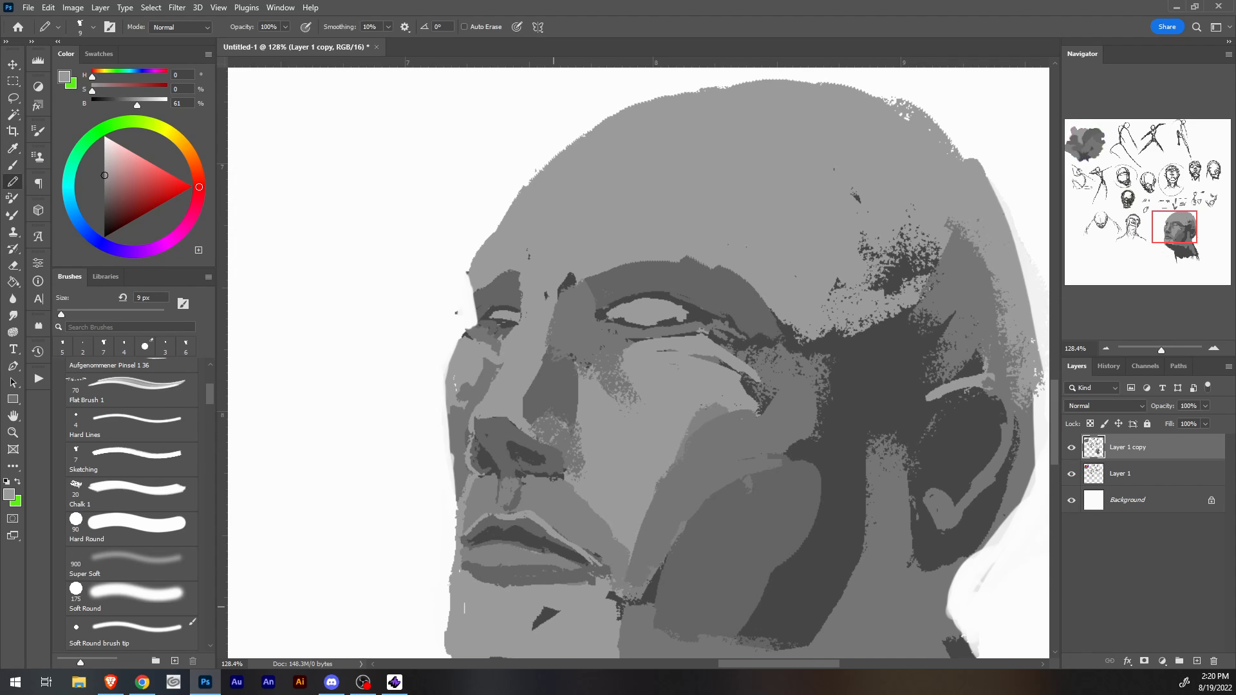
key("bracketright")
left_click_drag(536, 626, 554, 610)
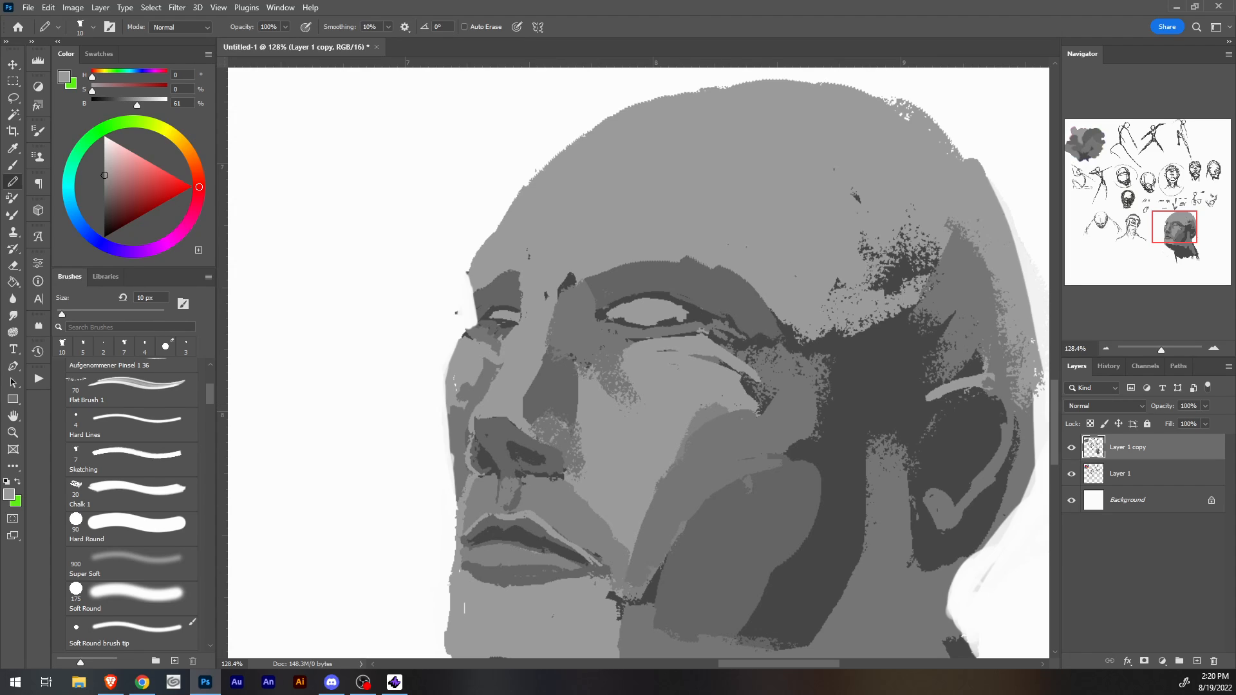
Examine the overall head study from a distance and up close against the other sketches on the page.
key("ctrl+minus")
key("ctrl+minus")
key("ctrl+minus")
key("ctrl+minus")
key("ctrl+minus")
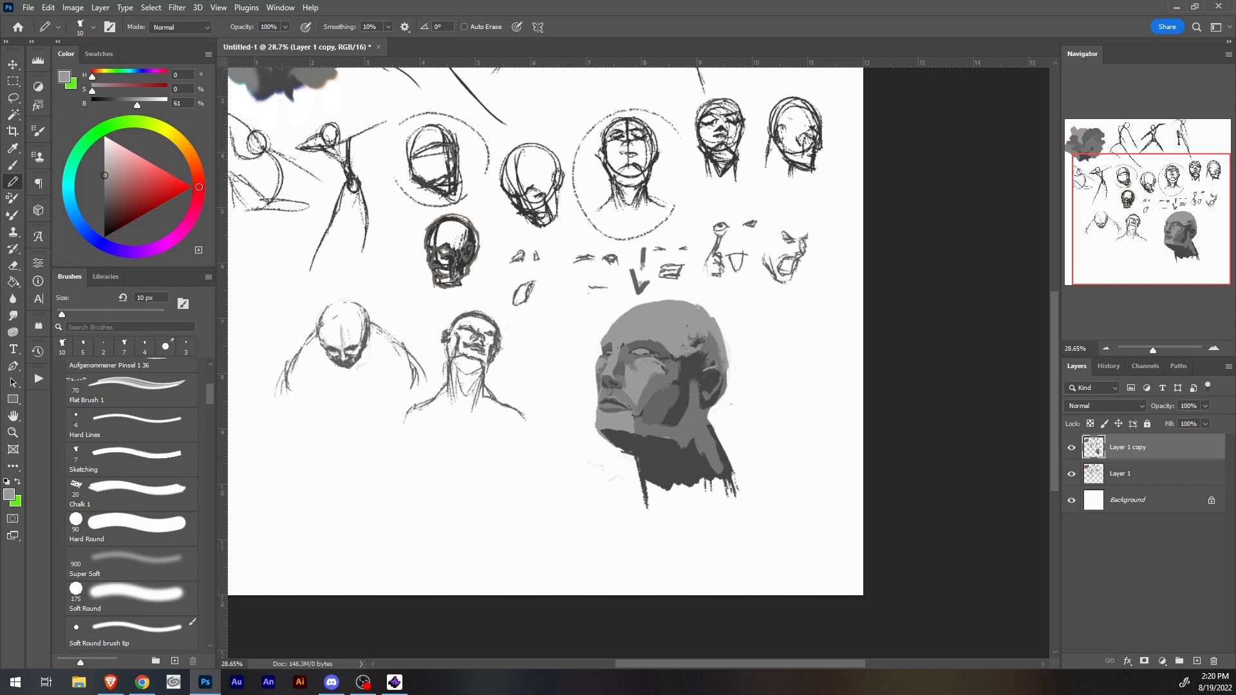
scroll(634, 361, "up", 5)
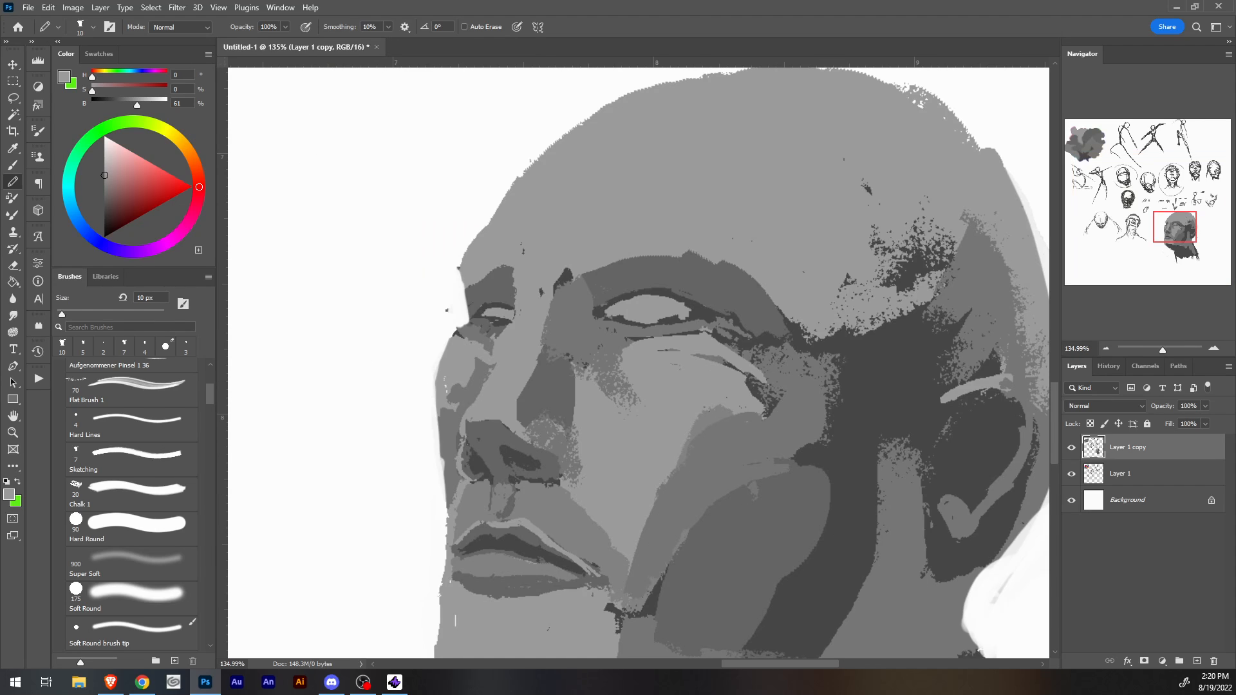
left_click_drag(695, 412, 573, 228)
scroll(637, 363, "down", 7)
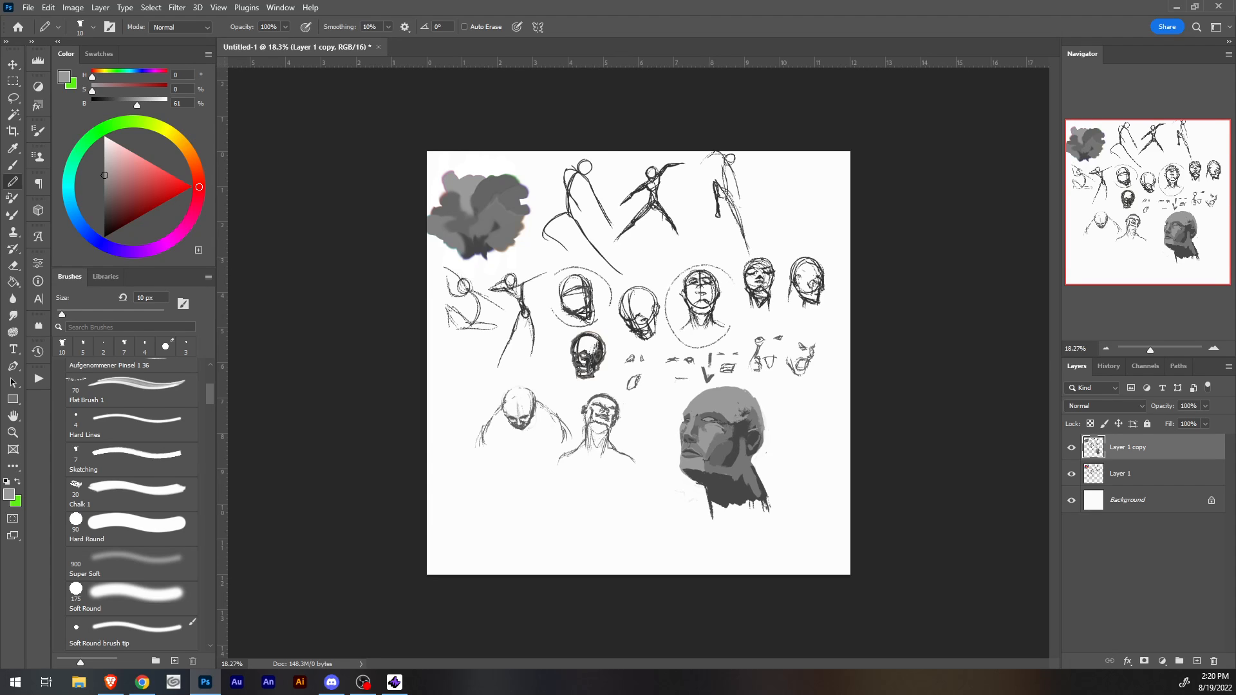
scroll(637, 362, "up", 5)
left_click_drag(804, 528, 592, 274)
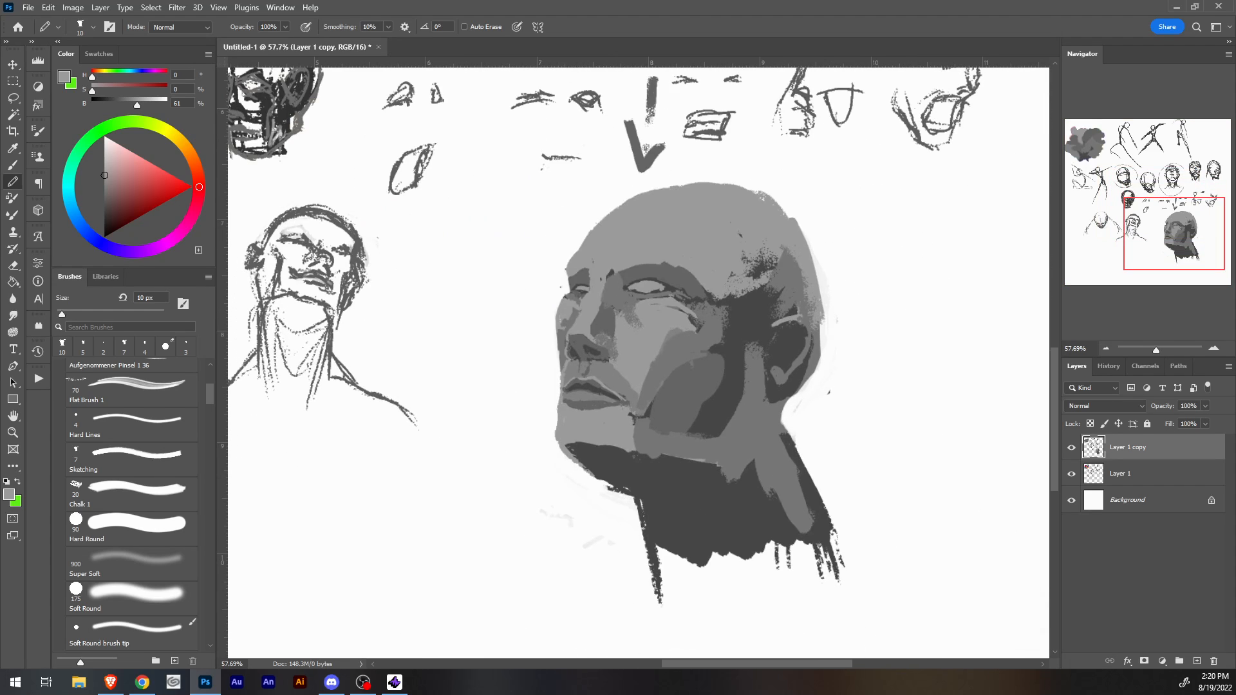
Extend the face's far contour beside the mouth in 61% grey and shade below the lower lip's far end in 51% grey.
scroll(634, 365, "up", 4)
left_click_drag(430, 492, 543, 351)
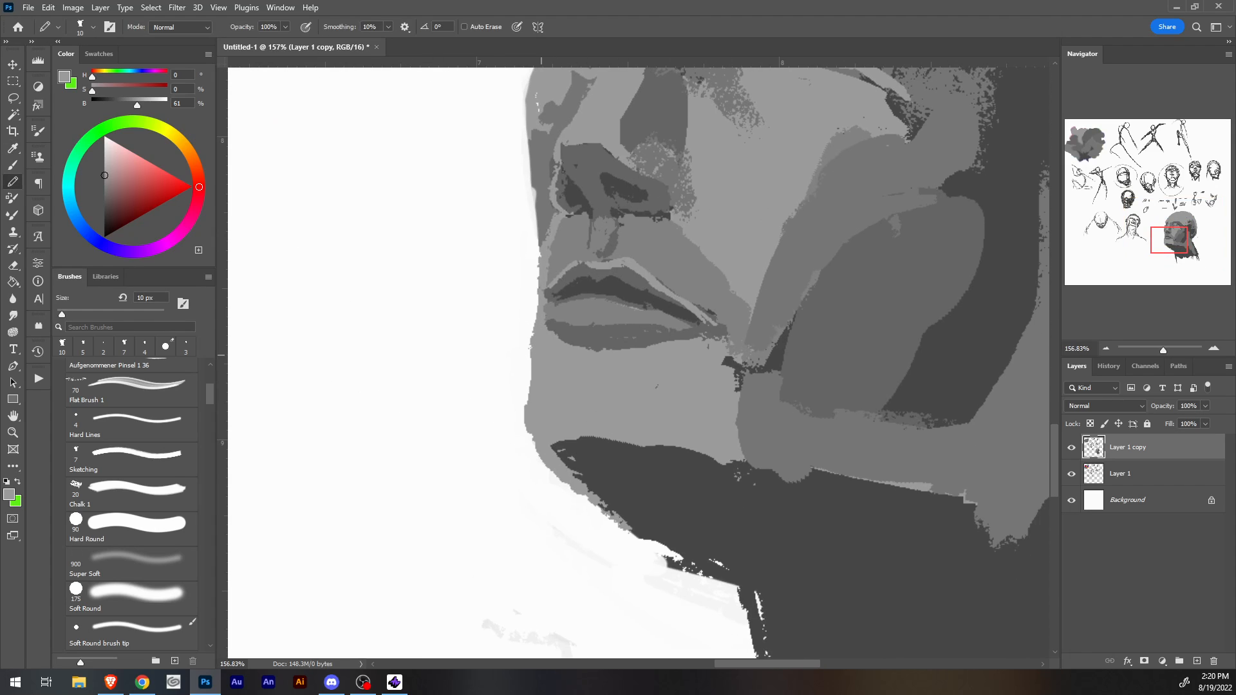
key("e")
key("b")
left_click(542, 276, "alt")
left_click(541, 266, "alt")
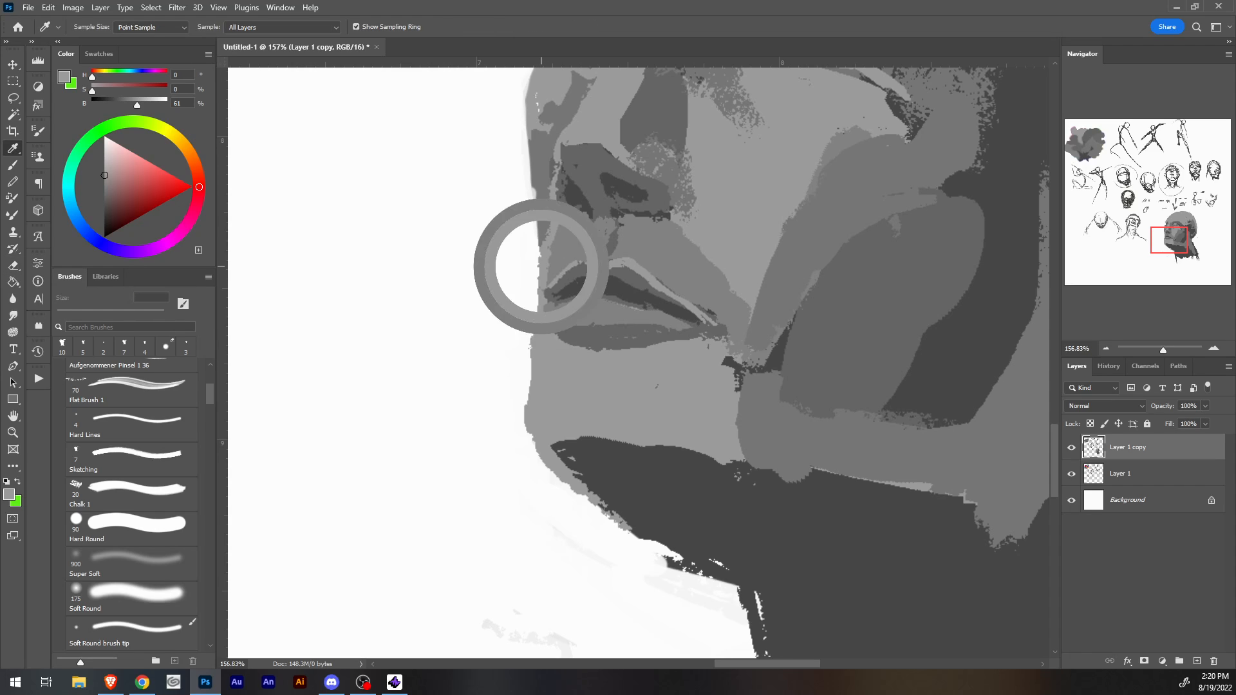
mouse_move(535, 281)
left_mouse_down()
mouse_move(543, 251)
mouse_move(534, 322)
left_mouse_up()
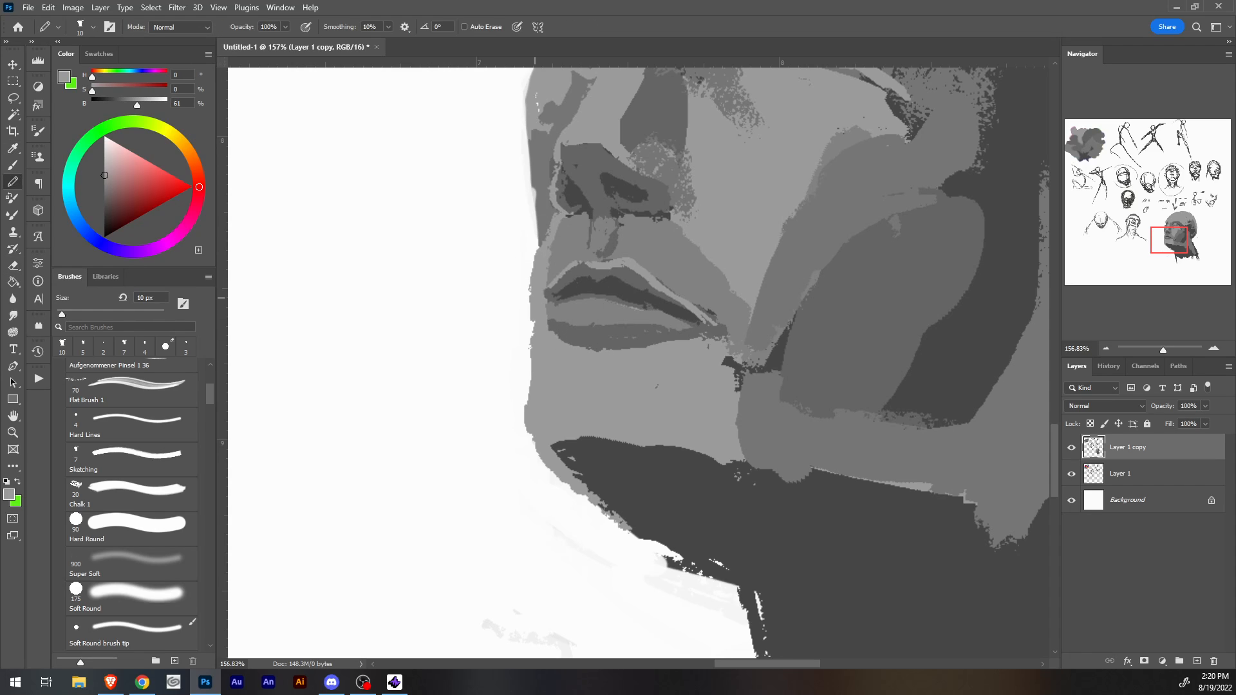
left_click(545, 338, "alt")
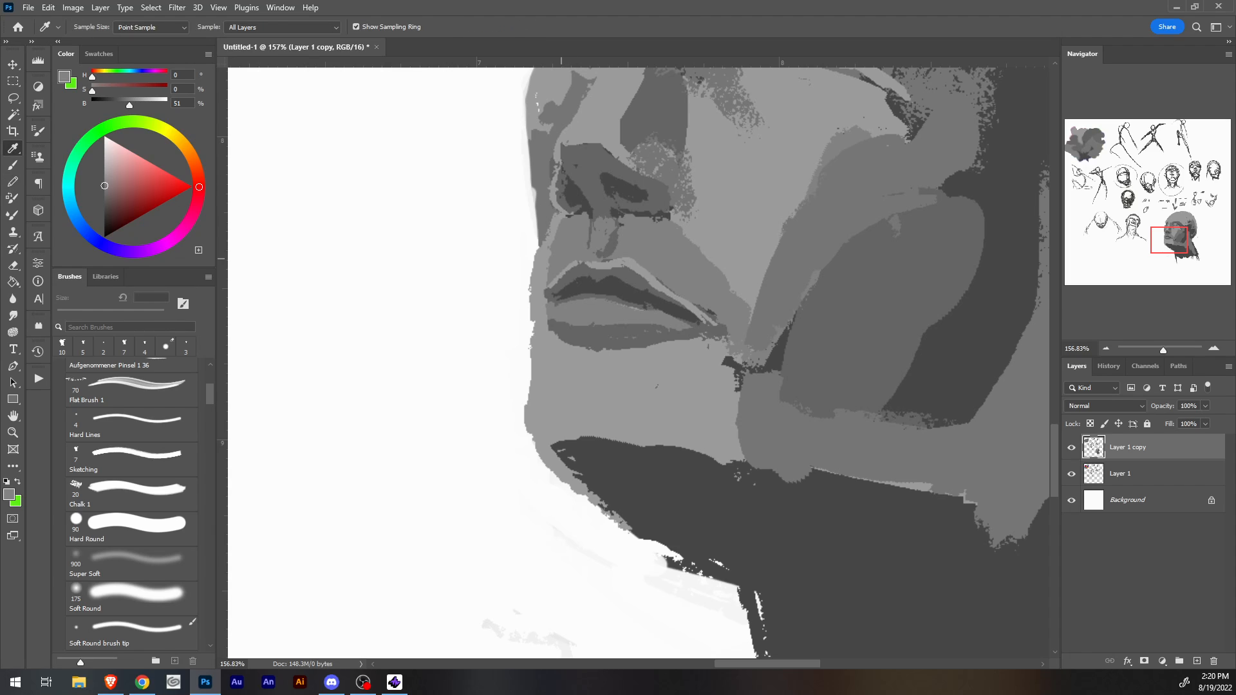
mouse_move(546, 356)
left_mouse_down()
mouse_move(541, 318)
mouse_move(557, 358)
left_mouse_up()
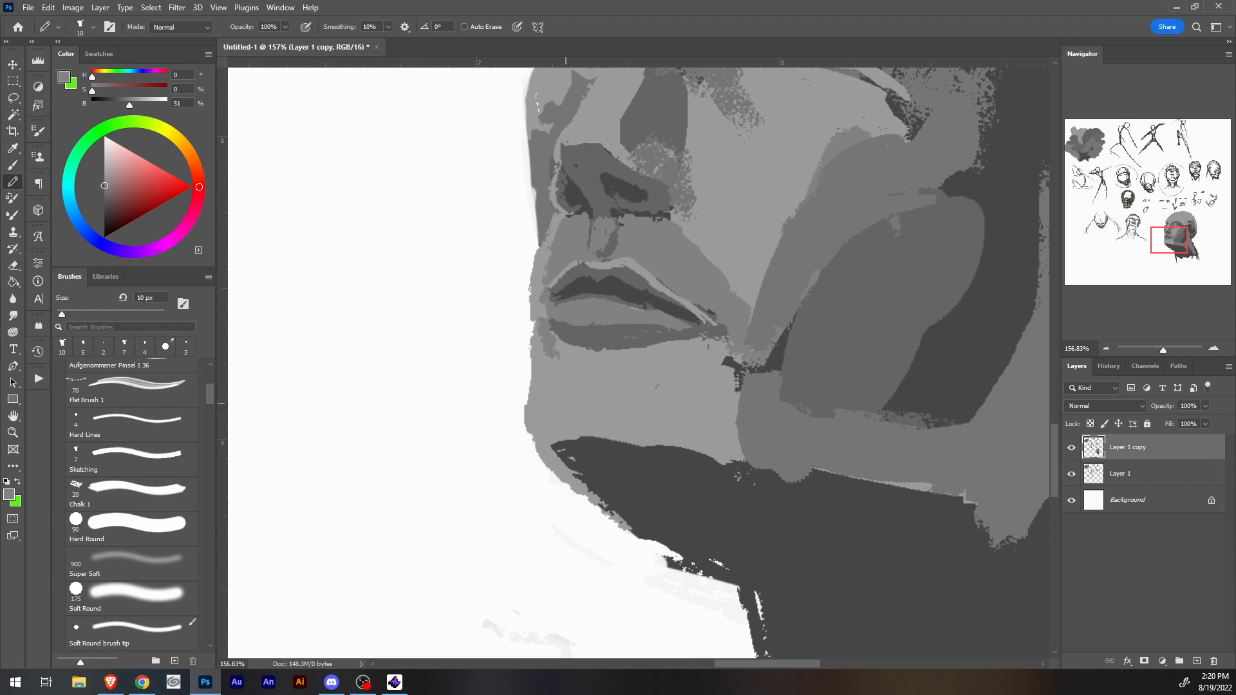
Touch up the far side of the chin in its own grey with a 7 px pencil and erase the outer contour to trim it.
left_click(559, 368, "alt")
key("bracketleft")
key("bracketleft")
key("bracketleft")
mouse_move(541, 349)
left_mouse_down()
mouse_move(537, 314)
mouse_move(529, 386)
left_mouse_up()
key("e")
left_click_drag(526, 306, 527, 435)
mouse_move(537, 368)
left_mouse_down()
mouse_move(534, 441)
mouse_move(547, 467)
mouse_move(558, 435)
mouse_move(551, 445)
left_mouse_up()
Straighten the chin and jaw's lower edge with the sampled 28% brightness grey, covering the lighter bulge below the jaw.
key("i")
left_click(582, 465)
key("b")
left_click_drag(565, 472, 582, 467)
key("i")
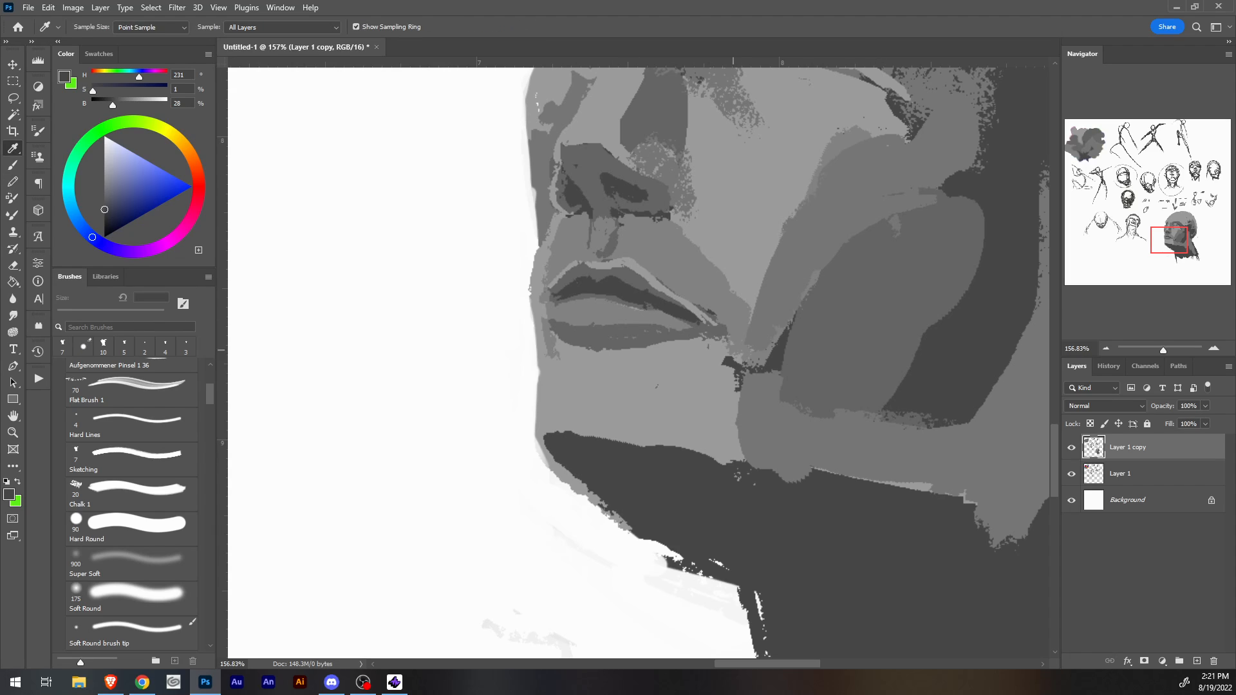
left_click(584, 423)
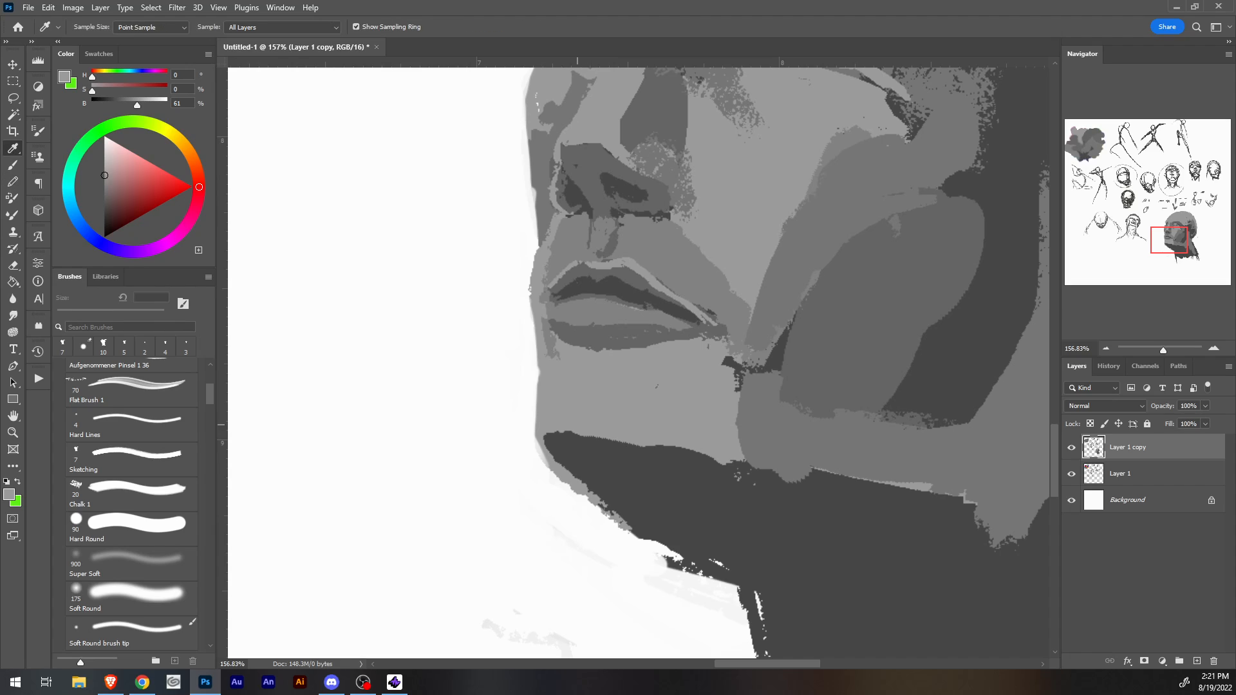
left_click(577, 450)
key("b")
left_click_drag(573, 432, 805, 479)
mouse_move(722, 449)
left_mouse_down()
mouse_move(811, 474)
mouse_move(734, 480)
left_mouse_up()
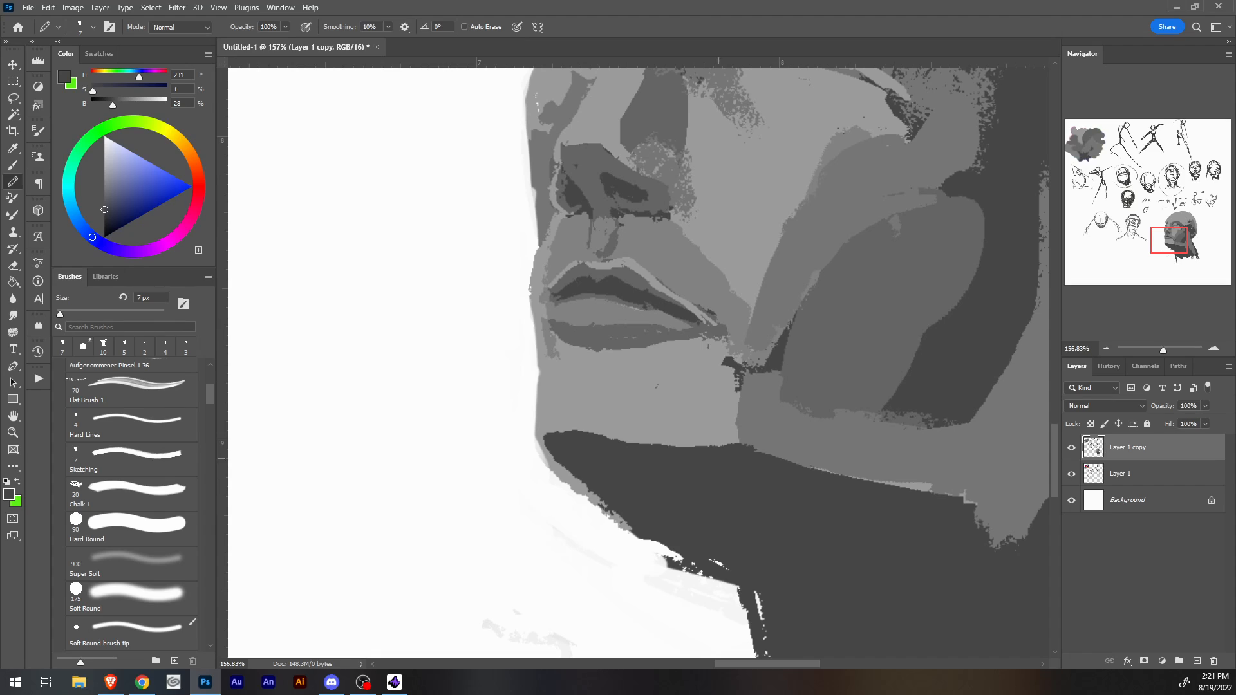
Erase the ragged contour under the jaw and line it from chin to throat with the sampled 61% grey.
left_click(559, 471, "alt")
key("e")
mouse_move(538, 450)
left_mouse_down()
mouse_move(593, 511)
mouse_move(725, 583)
left_mouse_up()
left_click_drag(623, 524, 701, 567)
key("b")
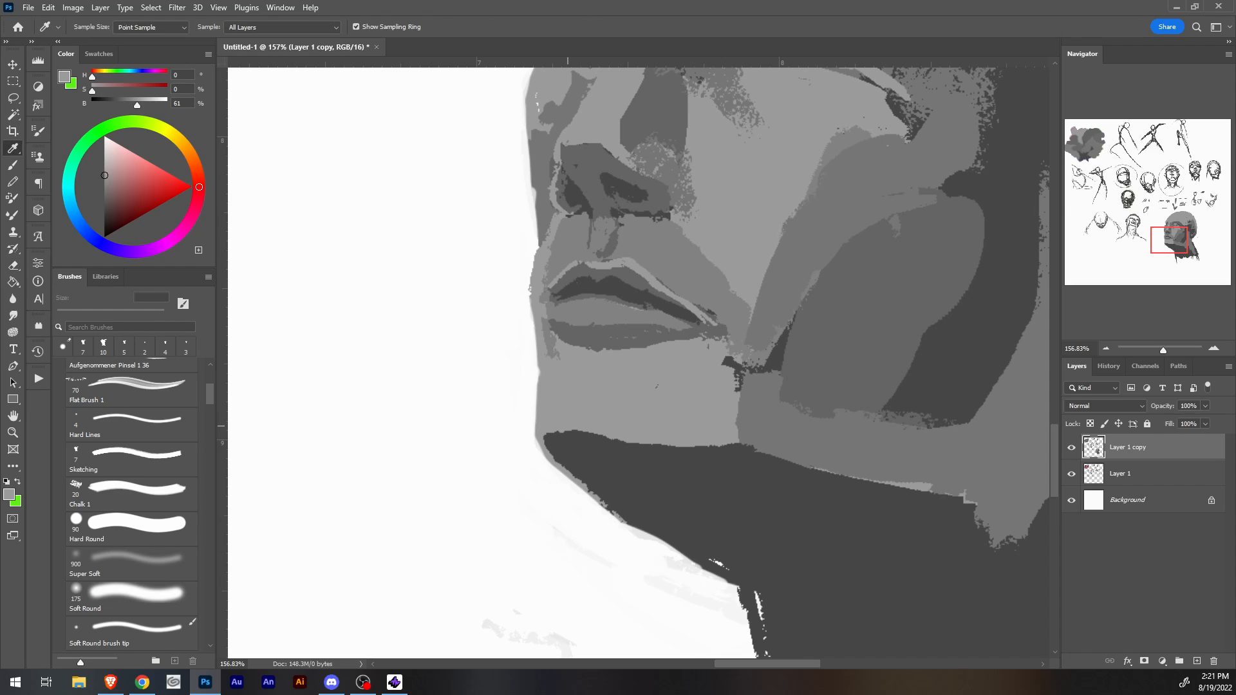
key("b")
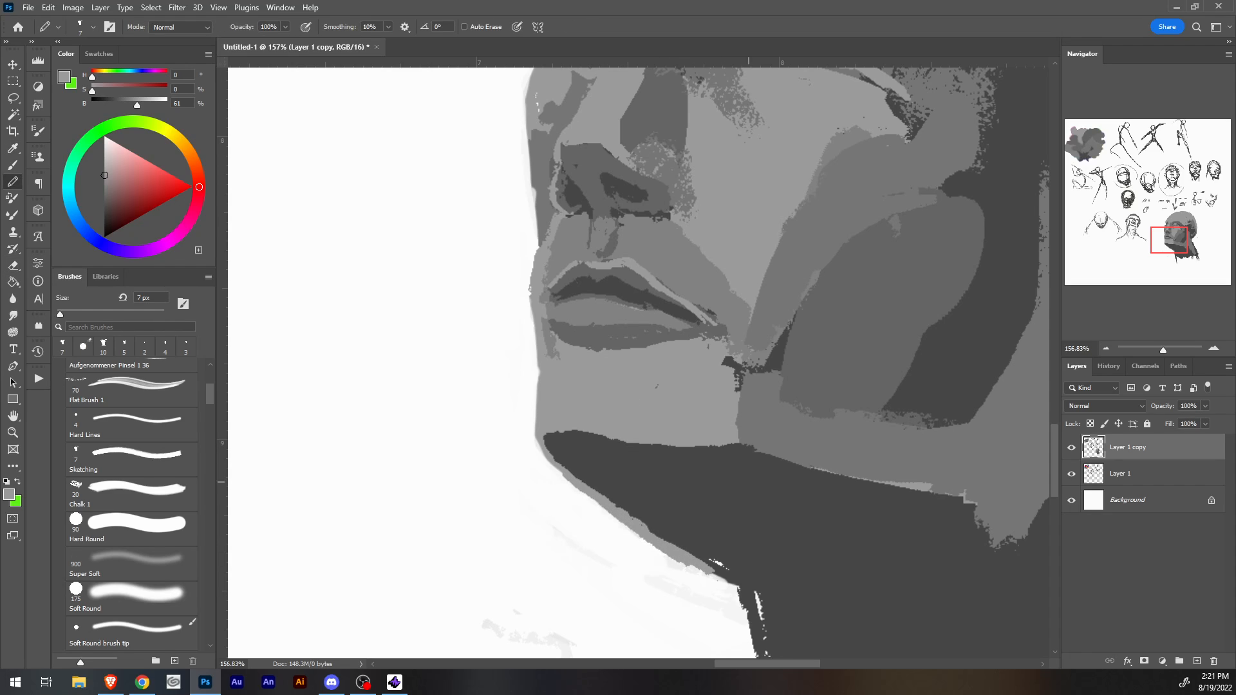
left_click_drag(698, 567, 742, 592)
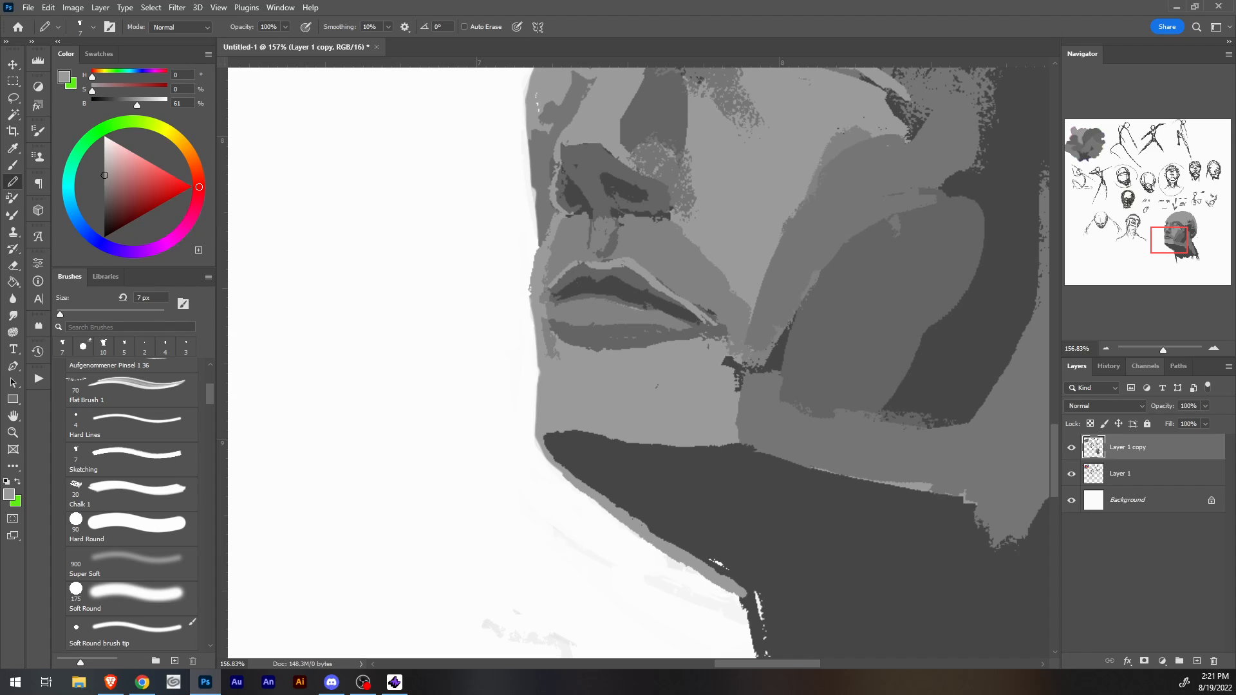
Paint the sampled 46% grey along the inside of the light rim under the jaw.
left_click_drag(1169, 240, 1171, 249)
left_click(770, 248, "alt")
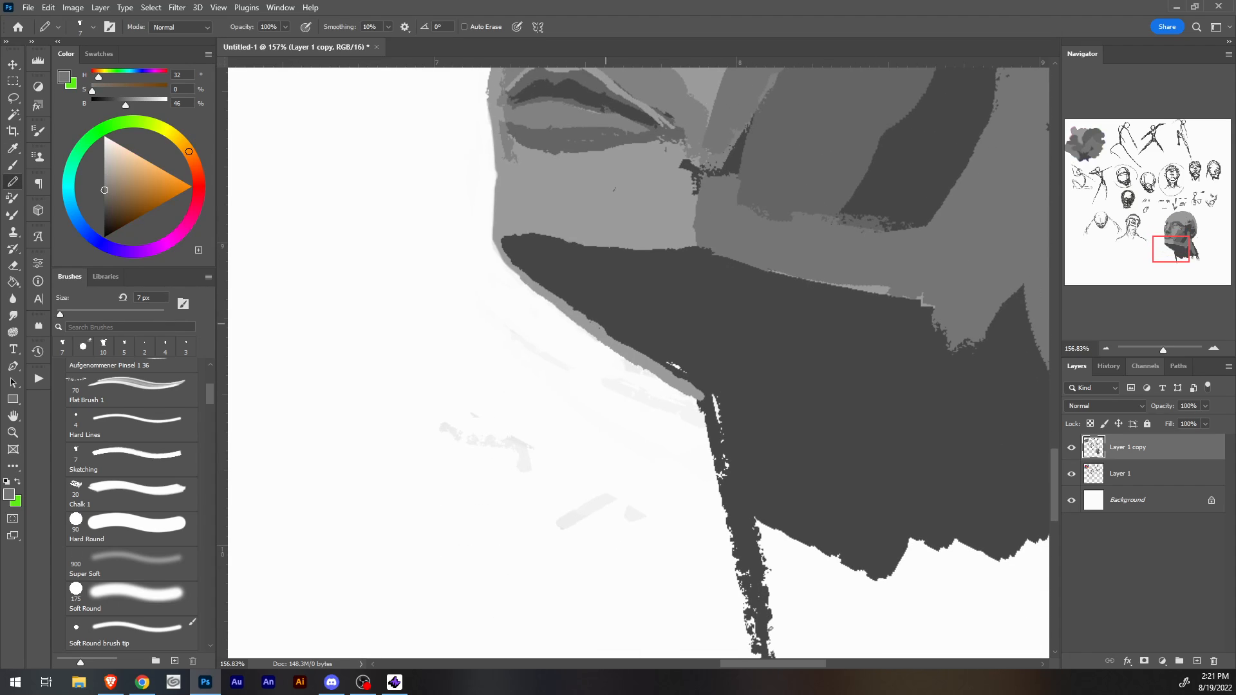
mouse_move(605, 323)
left_mouse_down()
mouse_move(506, 249)
mouse_move(643, 350)
mouse_move(690, 366)
mouse_move(717, 419)
mouse_move(689, 383)
mouse_move(728, 508)
left_mouse_up()
Edge the front of the neck with the lighter grey sampled from the chin and darken the jaw-neck junction with 28% grey.
left_click(529, 252, "alt")
left_click(679, 234, "alt")
left_click_drag(706, 417, 750, 598)
left_click_drag(726, 512, 753, 643)
left_click(706, 387, "alt")
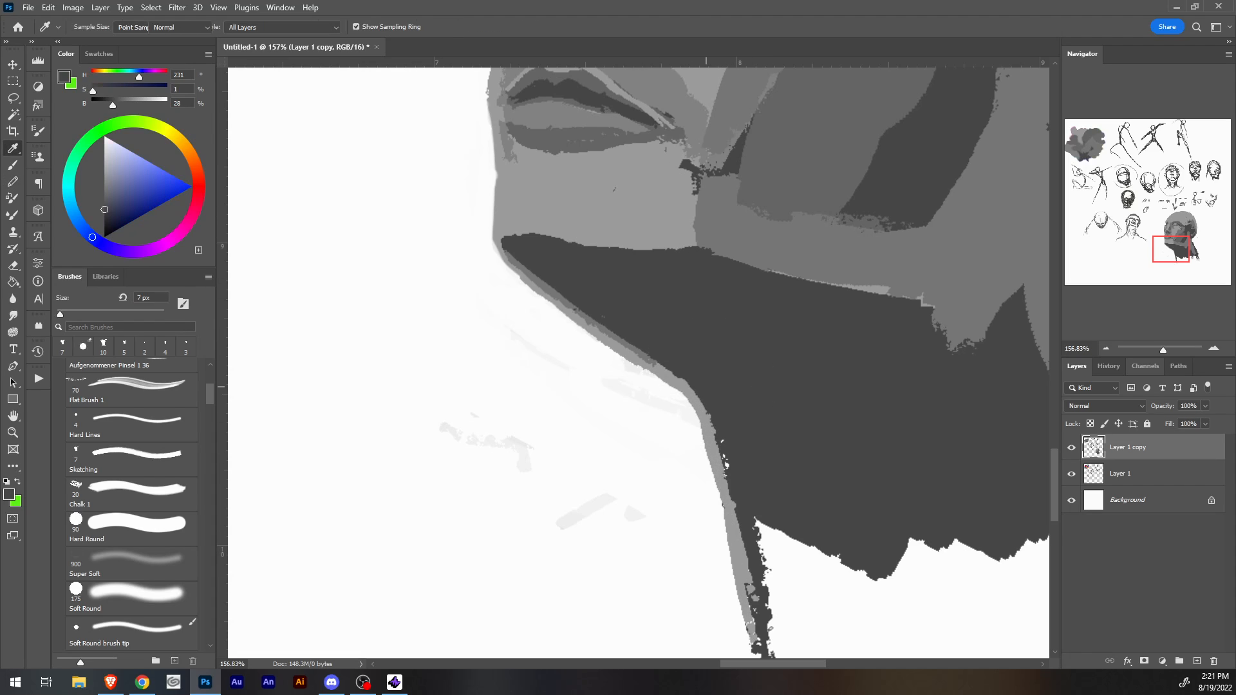
left_click_drag(690, 390, 710, 423)
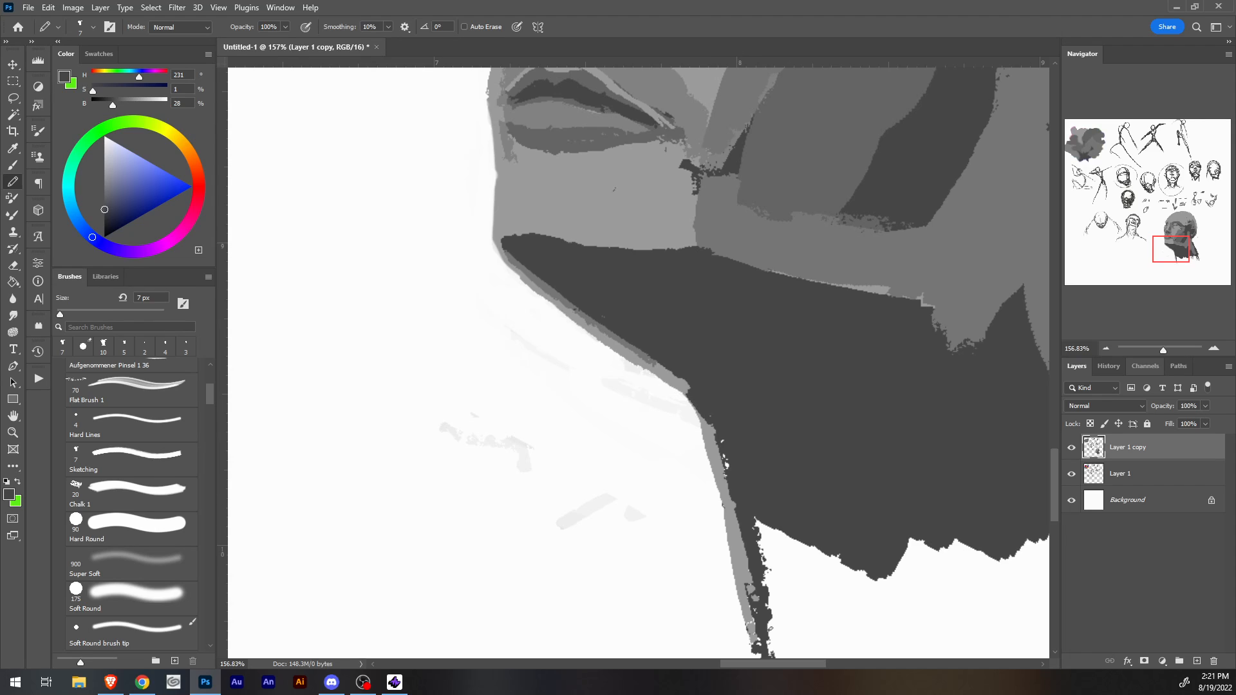
Block in a plane under the chin towards the throat with the sampled 39% grey and a 10 px pencil.
scroll(637, 362, "down", 10)
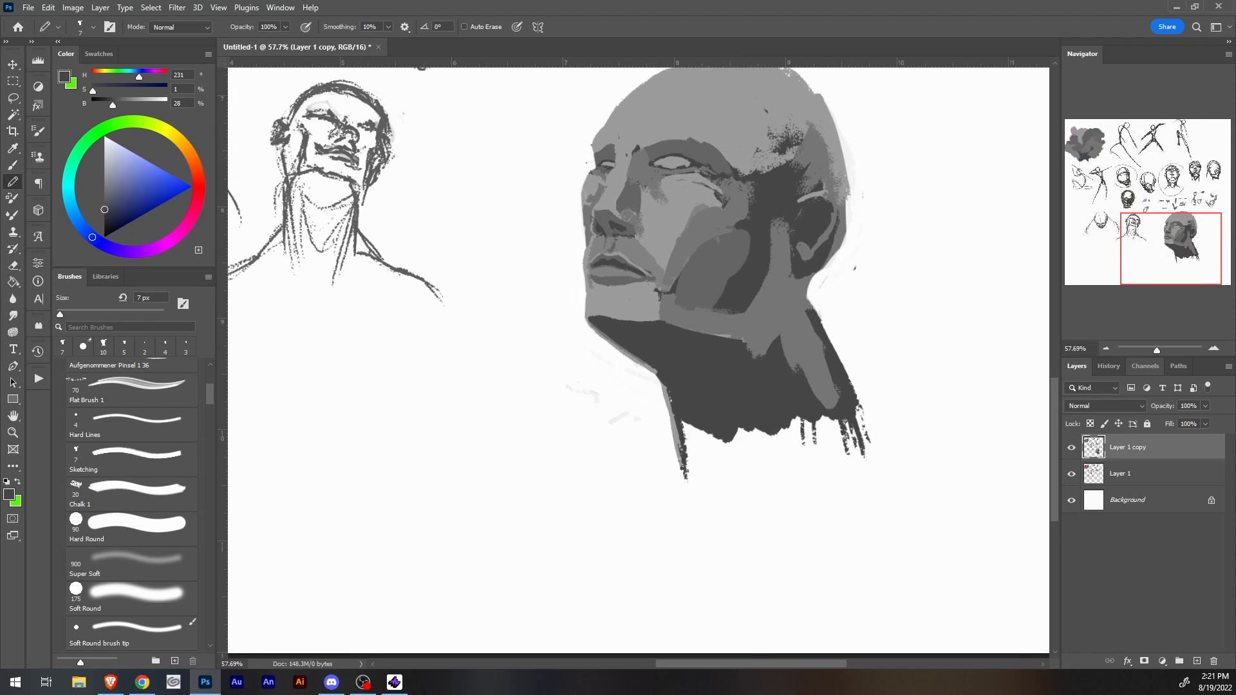
scroll(696, 355, "up", 5)
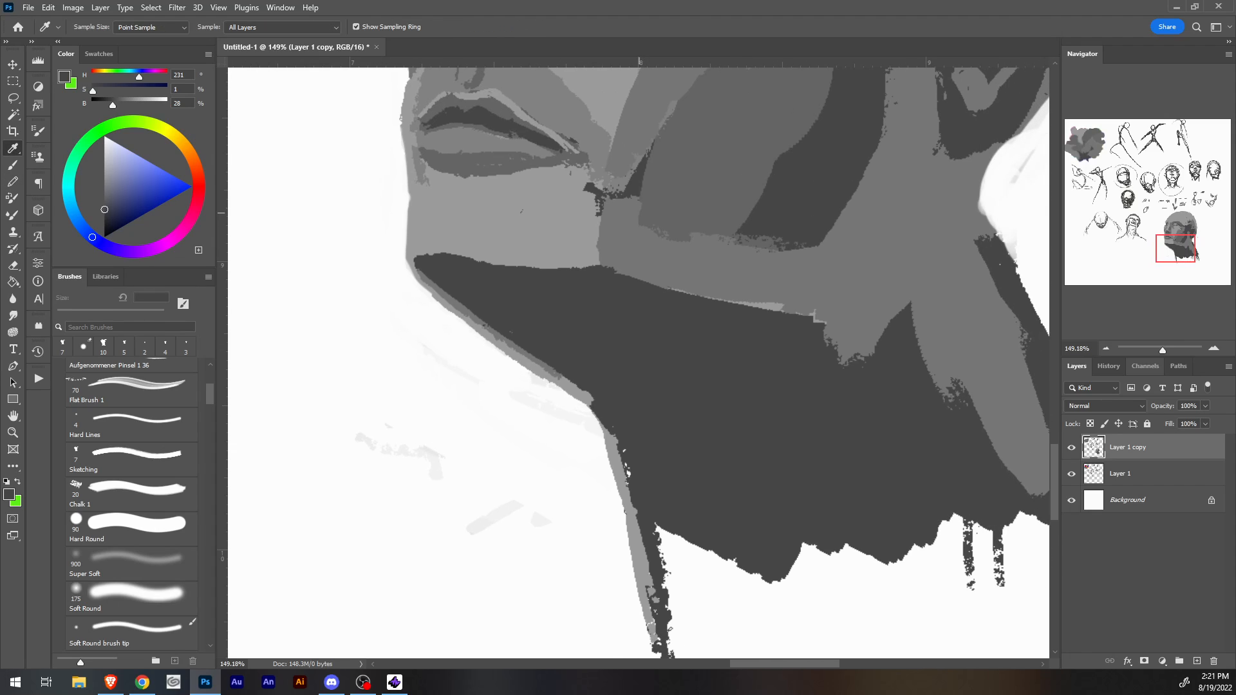
left_click(701, 202, "alt")
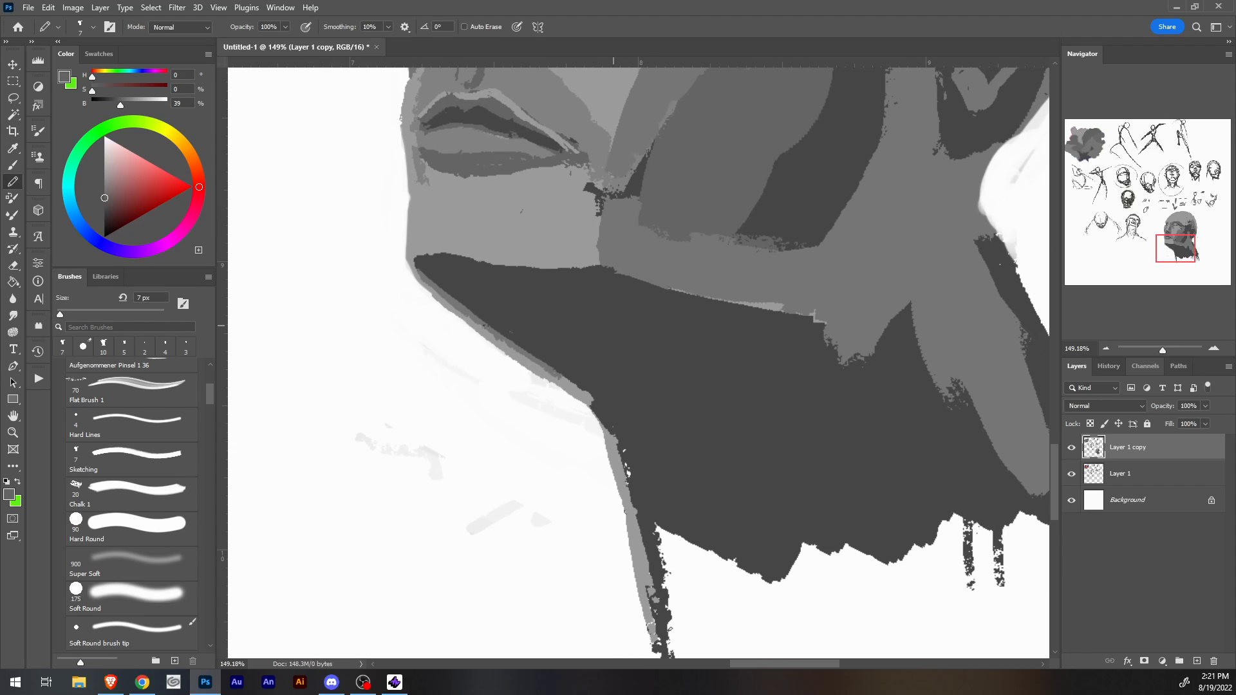
key("bracketright")
mouse_move(421, 274)
left_mouse_down()
mouse_move(514, 315)
mouse_move(595, 391)
left_mouse_up()
mouse_move(479, 329)
left_mouse_down()
mouse_move(588, 393)
mouse_move(580, 342)
left_mouse_up()
left_click_drag(512, 317, 560, 329)
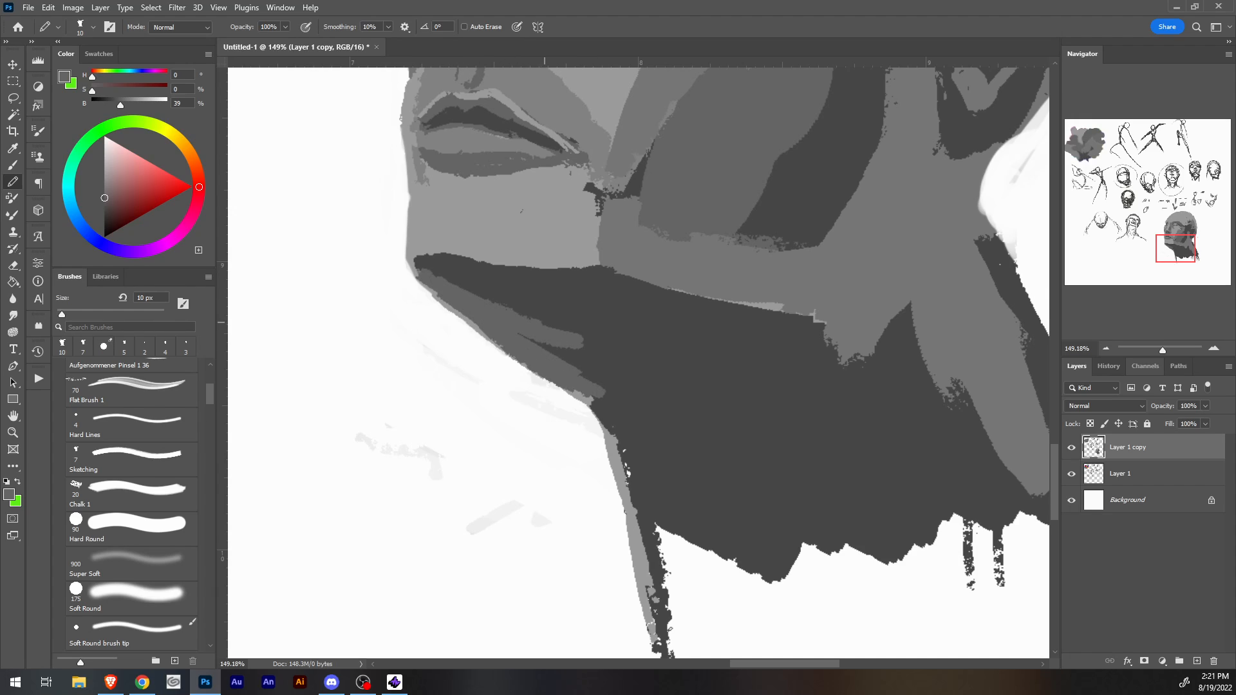
mouse_move(416, 270)
left_mouse_down()
mouse_move(540, 344)
mouse_move(631, 425)
mouse_move(557, 348)
mouse_move(628, 407)
left_mouse_up()
left_click_drag(599, 366, 648, 413)
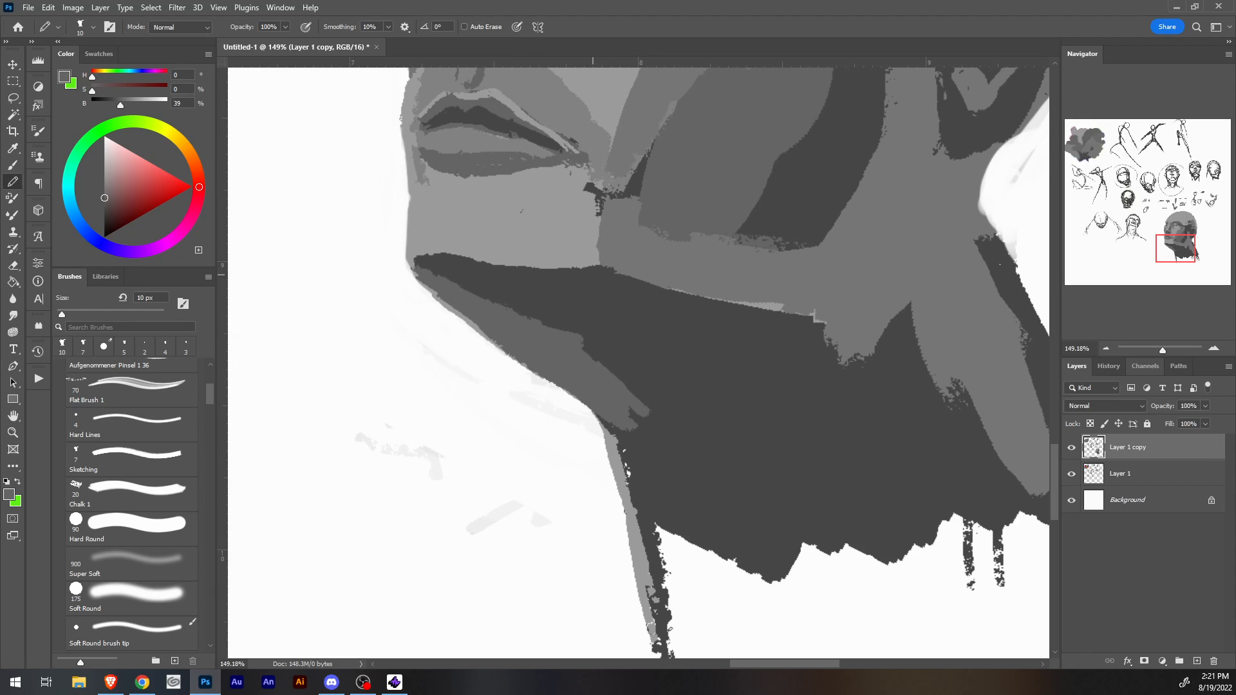
Narrow the plane under the chin with the sampled 28% grey and cut dark strokes into the jaw corner below the ear.
left_click(566, 287, "alt")
mouse_move(445, 277)
left_mouse_down()
mouse_move(573, 339)
mouse_move(646, 409)
left_mouse_up()
left_click_drag(596, 373, 640, 406)
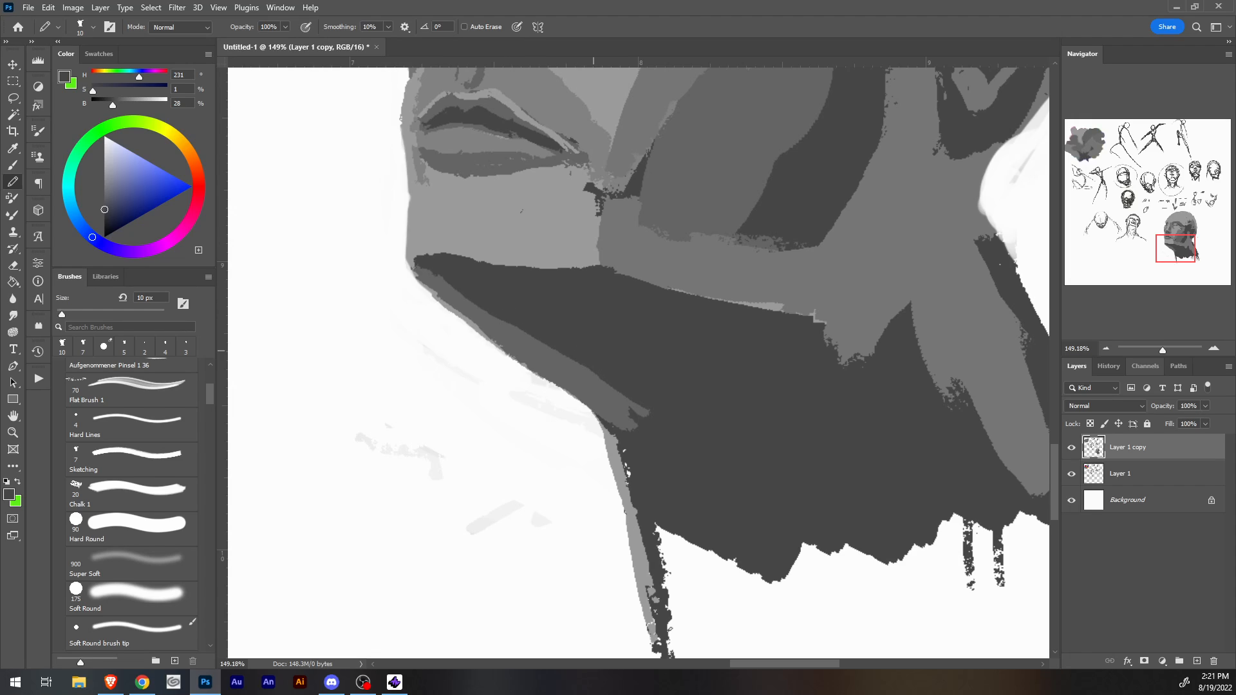
left_click_drag(429, 274, 544, 345)
mouse_move(814, 328)
left_mouse_down()
mouse_move(863, 315)
mouse_move(904, 273)
mouse_move(883, 271)
left_mouse_up()
key("ctrl+minus")
key("ctrl+minus")
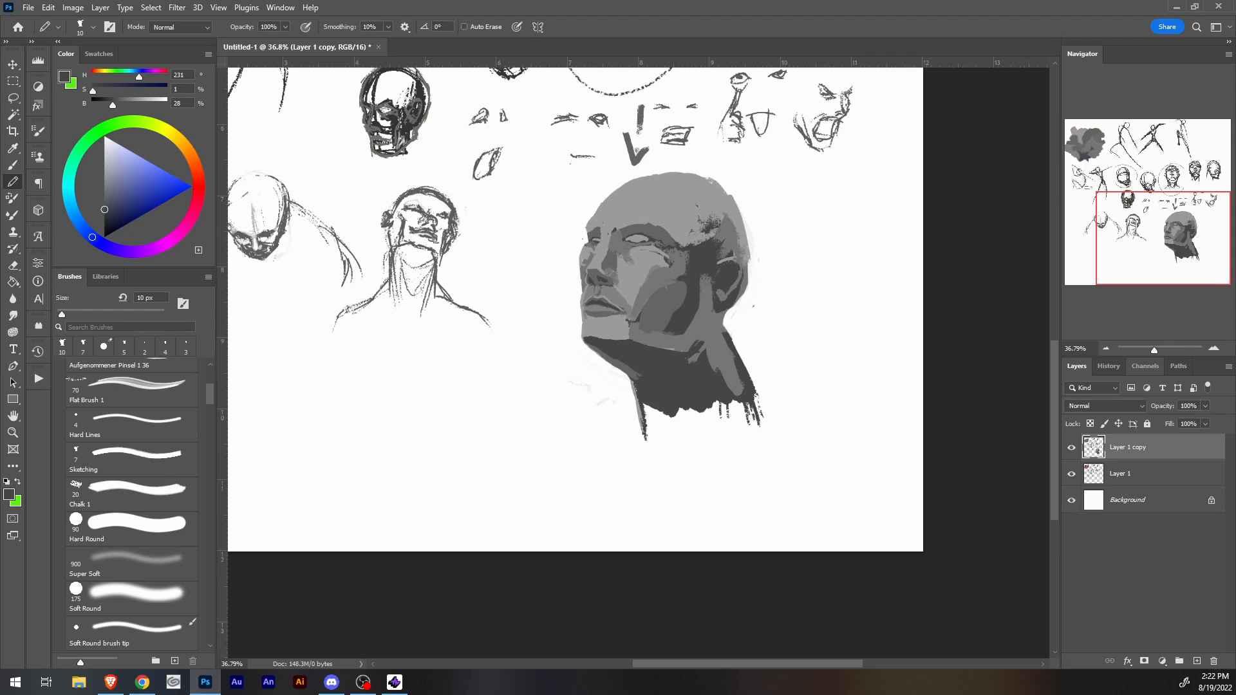
Paint a slanted side plane from the mouth corner to the chin's lower edge with the sampled 46% grey.
scroll(644, 361, "up", 5)
key("i")
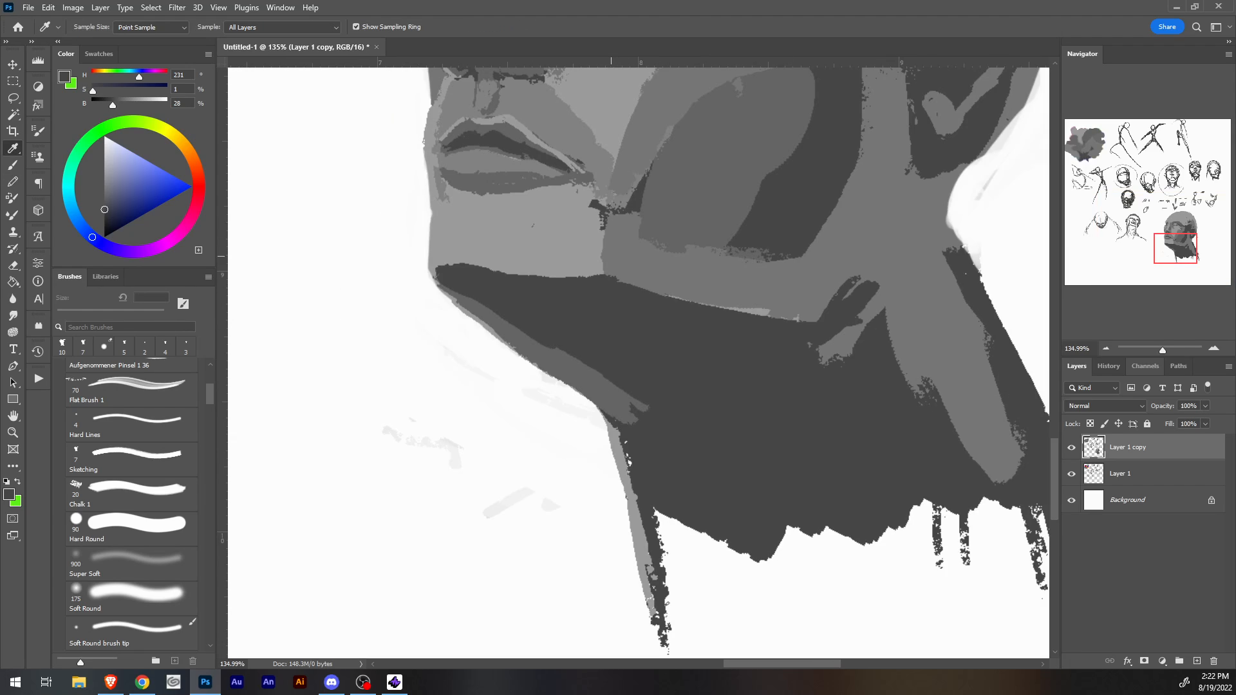
left_click(611, 256)
key("b")
mouse_move(596, 195)
left_mouse_down()
mouse_move(585, 204)
mouse_move(605, 227)
mouse_move(572, 281)
left_mouse_up()
left_click(619, 239, "alt")
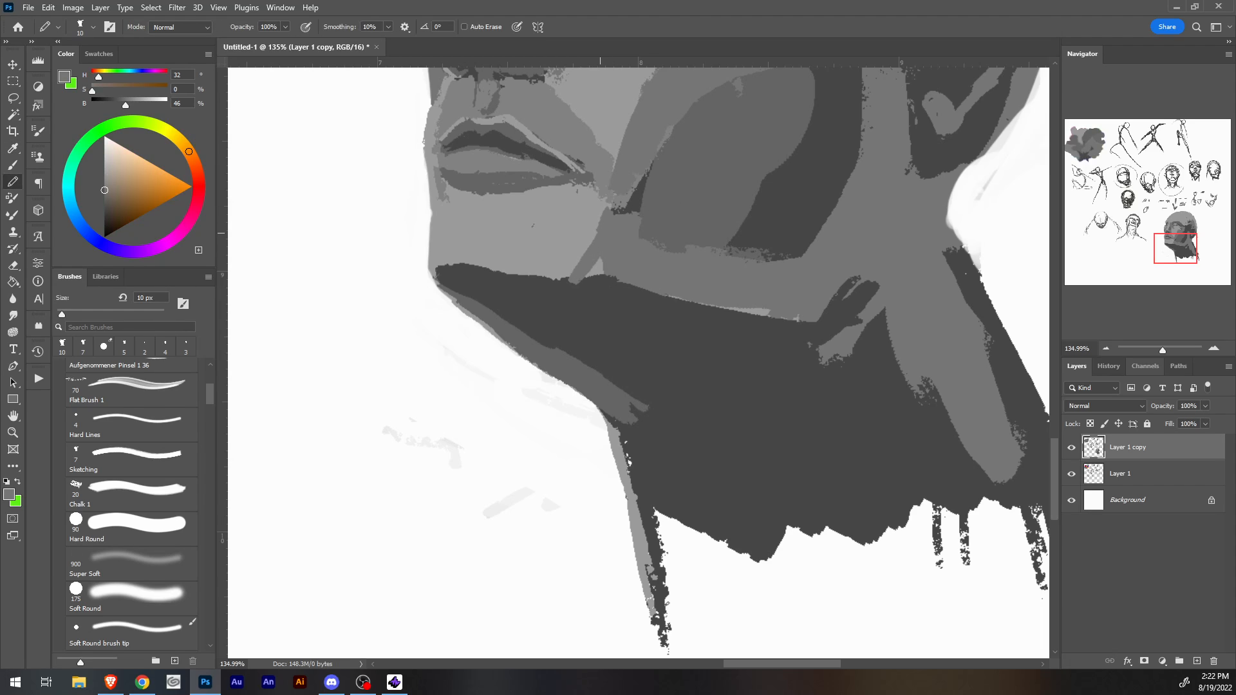
mouse_move(599, 233)
left_mouse_down()
mouse_move(605, 280)
mouse_move(575, 292)
mouse_move(570, 282)
mouse_move(705, 314)
left_mouse_up()
Smooth the lower jawline from the chin to the jaw corner with 46% grey, filling most of the dark cut.
left_click(582, 305, "alt")
left_click(633, 270, "alt")
left_click_drag(613, 281, 779, 314)
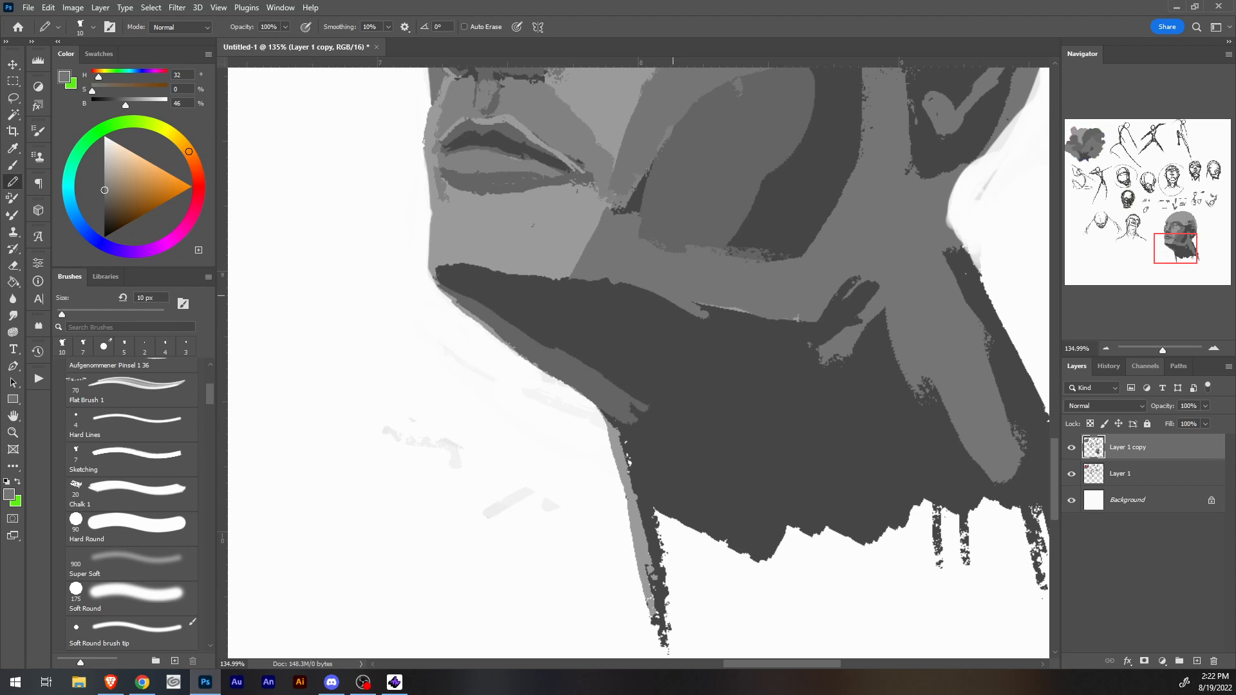
left_click_drag(673, 295, 795, 316)
mouse_move(703, 312)
left_mouse_down()
mouse_move(831, 306)
mouse_move(861, 279)
left_mouse_up()
left_click_drag(854, 281, 820, 312)
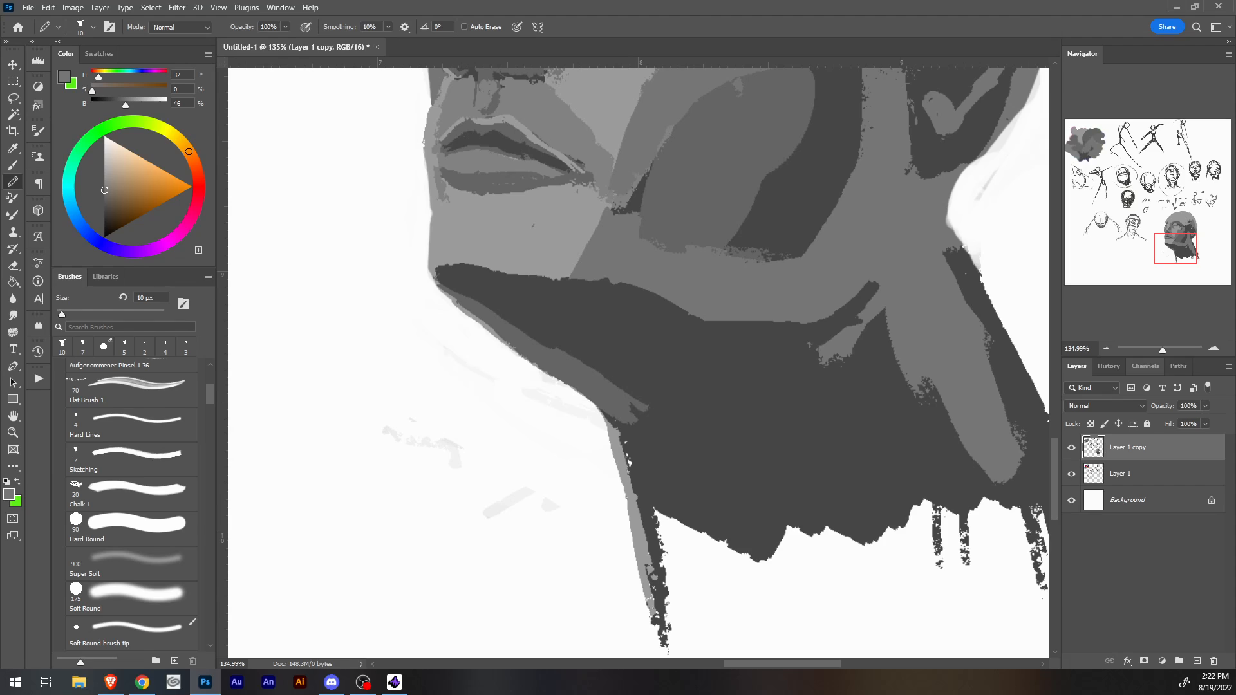
key("alt")
mouse_move(596, 282)
left_mouse_down()
mouse_move(759, 310)
mouse_move(744, 323)
mouse_move(847, 314)
mouse_move(877, 281)
left_mouse_up()
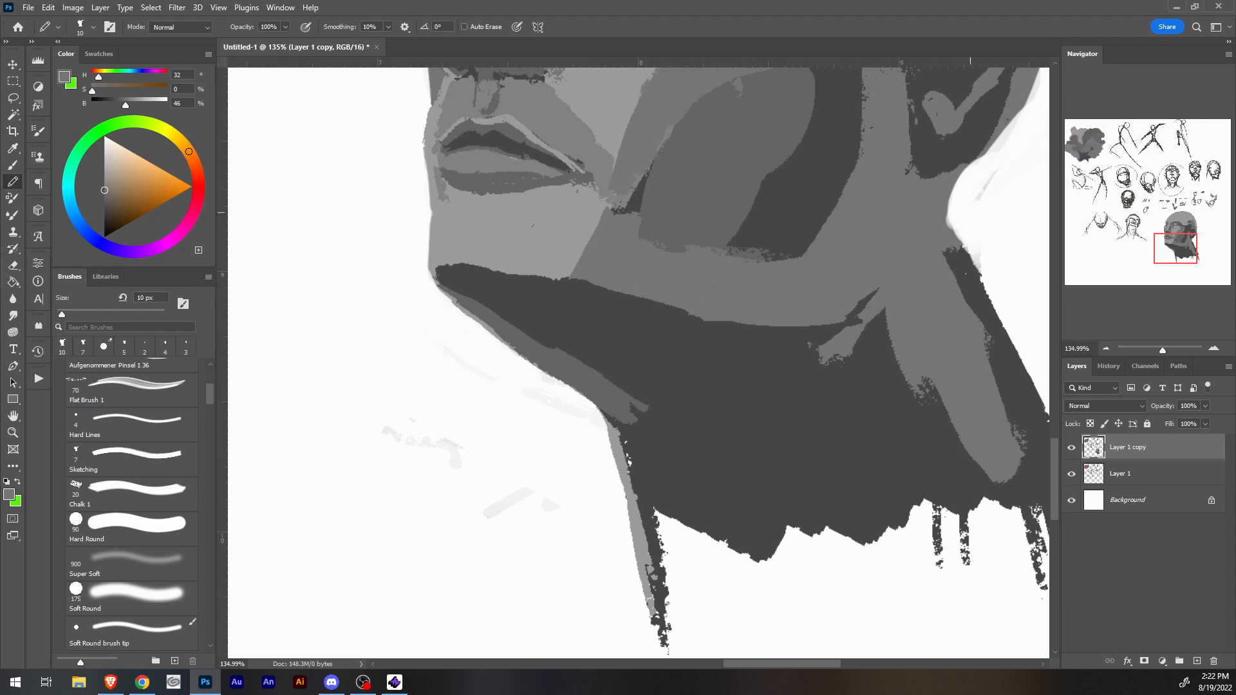
Check the whole head and retouch the side plane between the chin and the mouth corner with the sampled 46% grey.
scroll(638, 363, "down", 5)
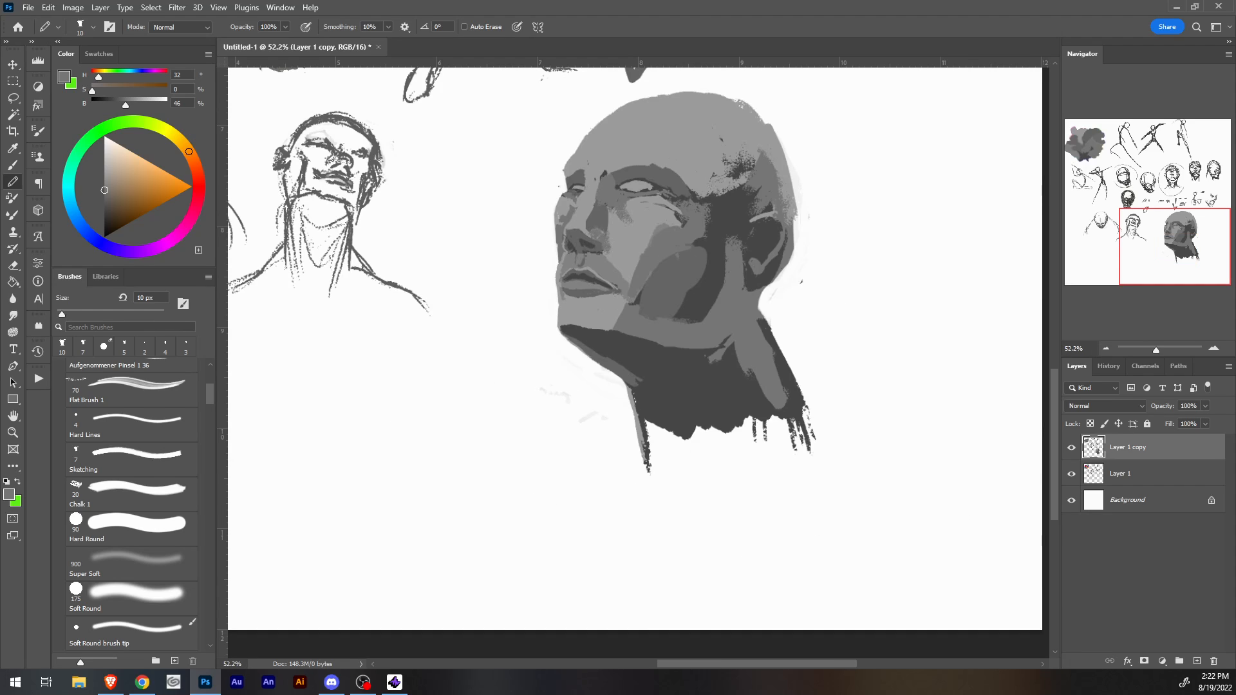
scroll(640, 372, "up", 9)
left_click_drag(1175, 248, 1176, 235)
left_click(593, 452, "alt")
mouse_move(568, 521)
left_mouse_down()
mouse_move(578, 497)
mouse_move(558, 487)
mouse_move(611, 464)
left_mouse_up()
scroll(638, 362, "down", 3)
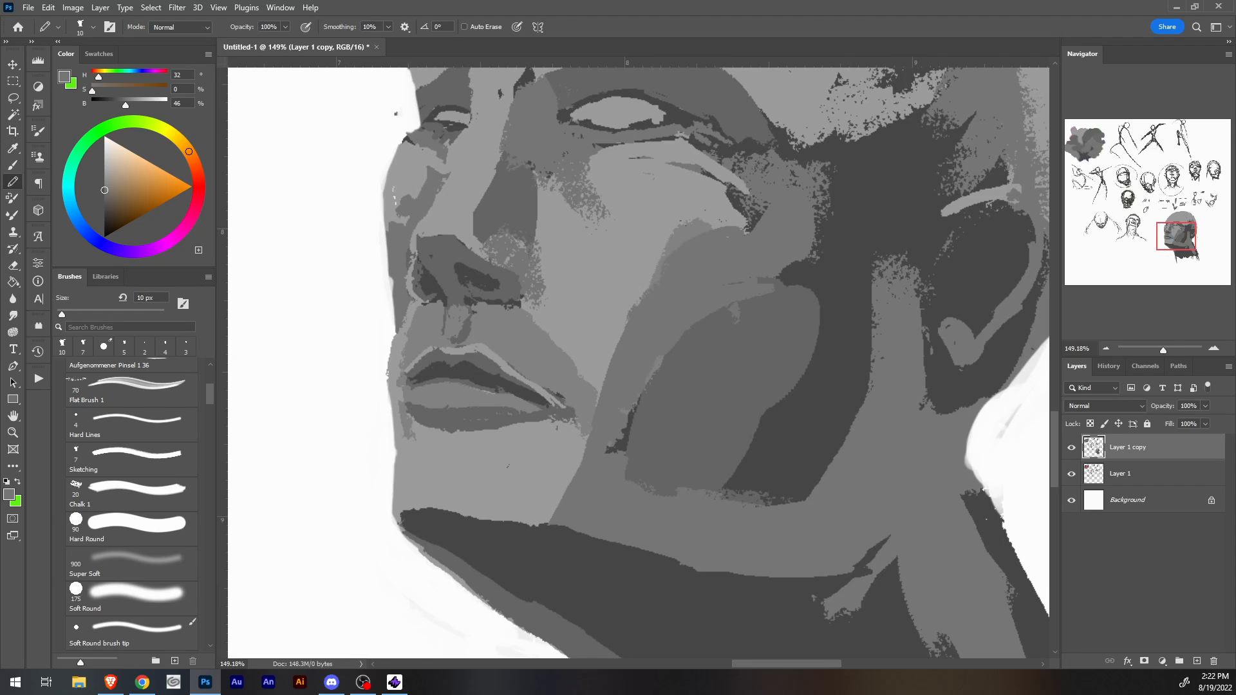
Add light touches to the cheekbone and beneath the near eye's outer corner with the sampled 61% grey.
left_click_drag(1176, 236, 1177, 231)
left_click(689, 305, "alt")
mouse_move(703, 300)
left_mouse_down()
mouse_move(740, 324)
mouse_move(720, 287)
left_mouse_up()
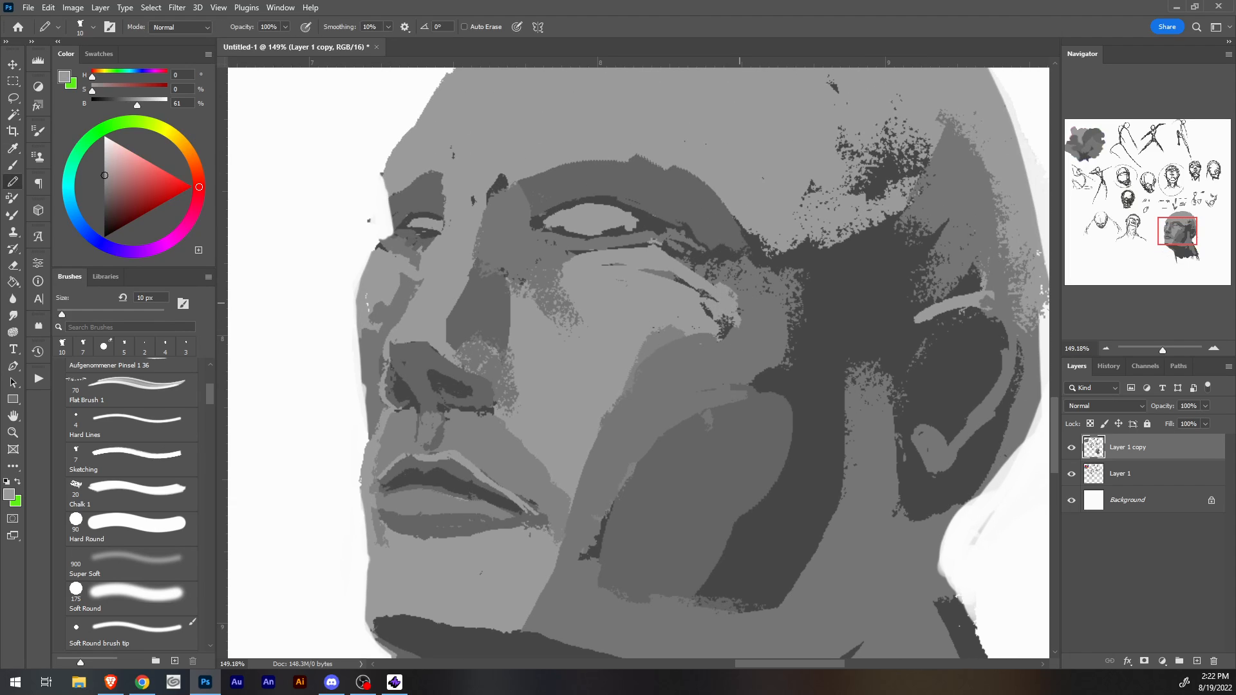
left_click_drag(664, 231, 705, 259)
left_click_drag(660, 248, 700, 265)
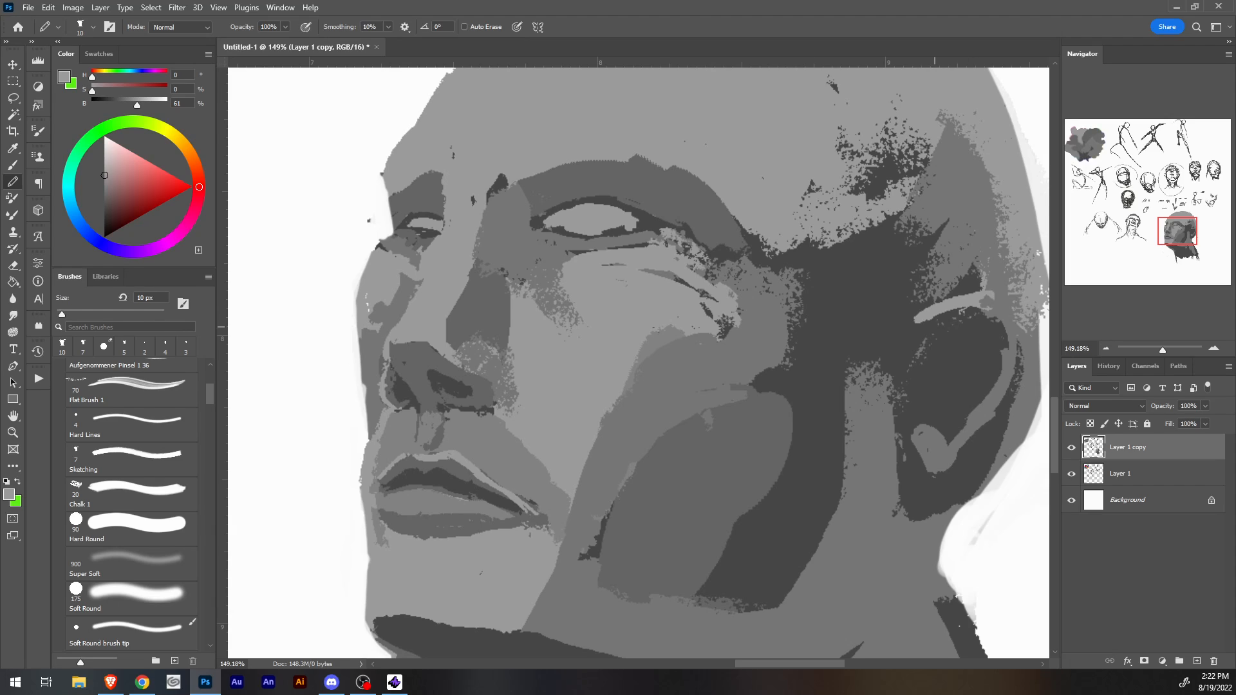
Retouch the far eye's lower lid and the socket above it with greys sampled around the eye.
left_click(424, 240, "alt")
left_click_drag(421, 259, 430, 243)
left_click(415, 247, "alt")
left_click_drag(410, 195, 409, 186)
left_click(451, 186, "alt")
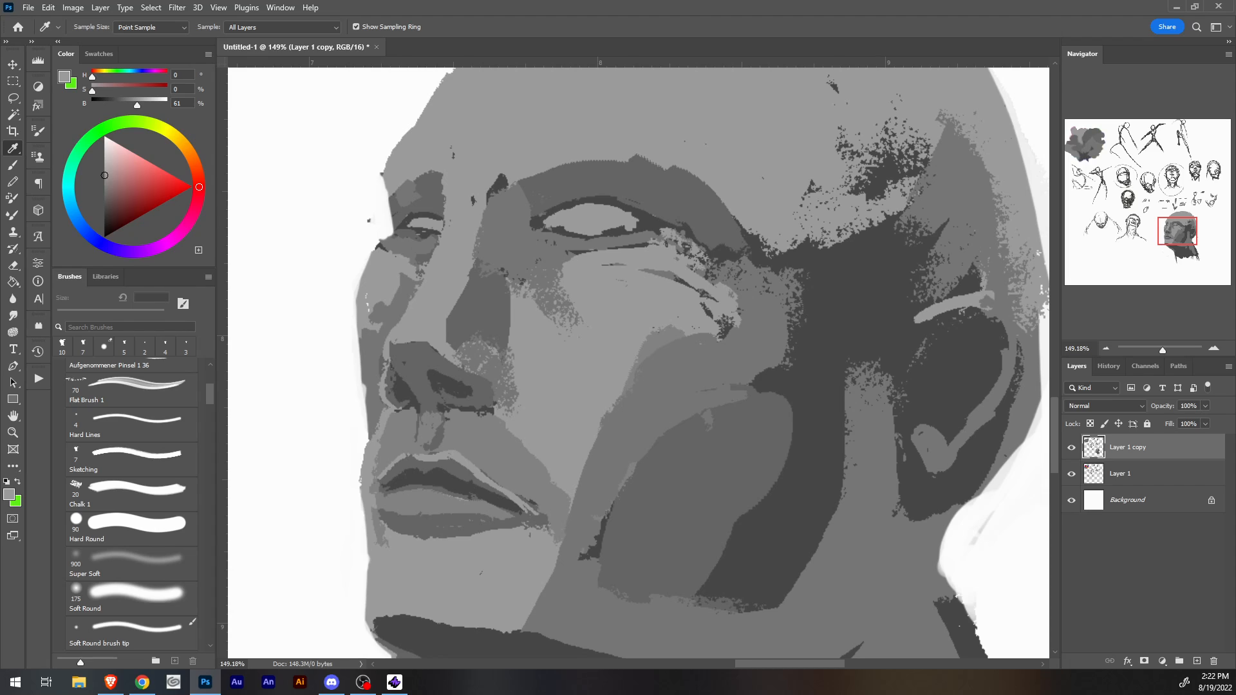
Erase the far brow's outer edge and extend the contour from brow to cheek in 61% grey with a 6 px pencil.
left_click(1085, 142)
left_click(1180, 239)
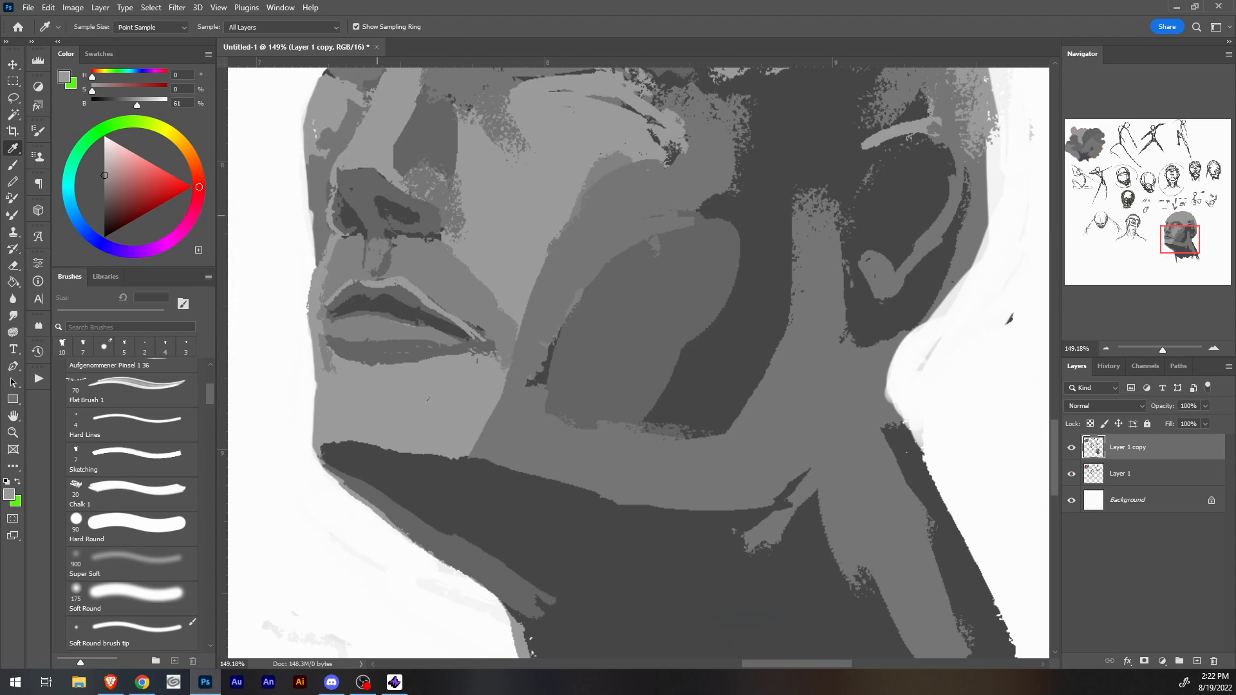
left_click_drag(1179, 239, 1173, 226)
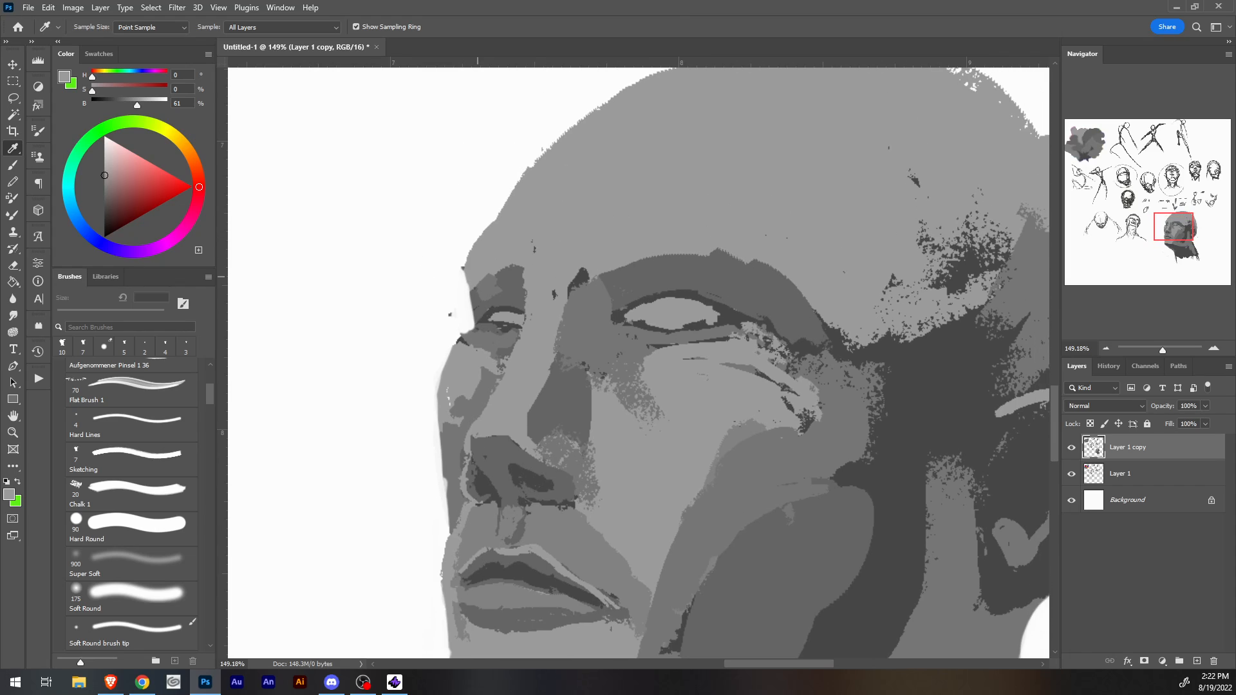
key("e")
mouse_move(487, 227)
left_mouse_down()
mouse_move(467, 259)
mouse_move(474, 331)
left_mouse_up()
key("b")
left_click(481, 291, "alt")
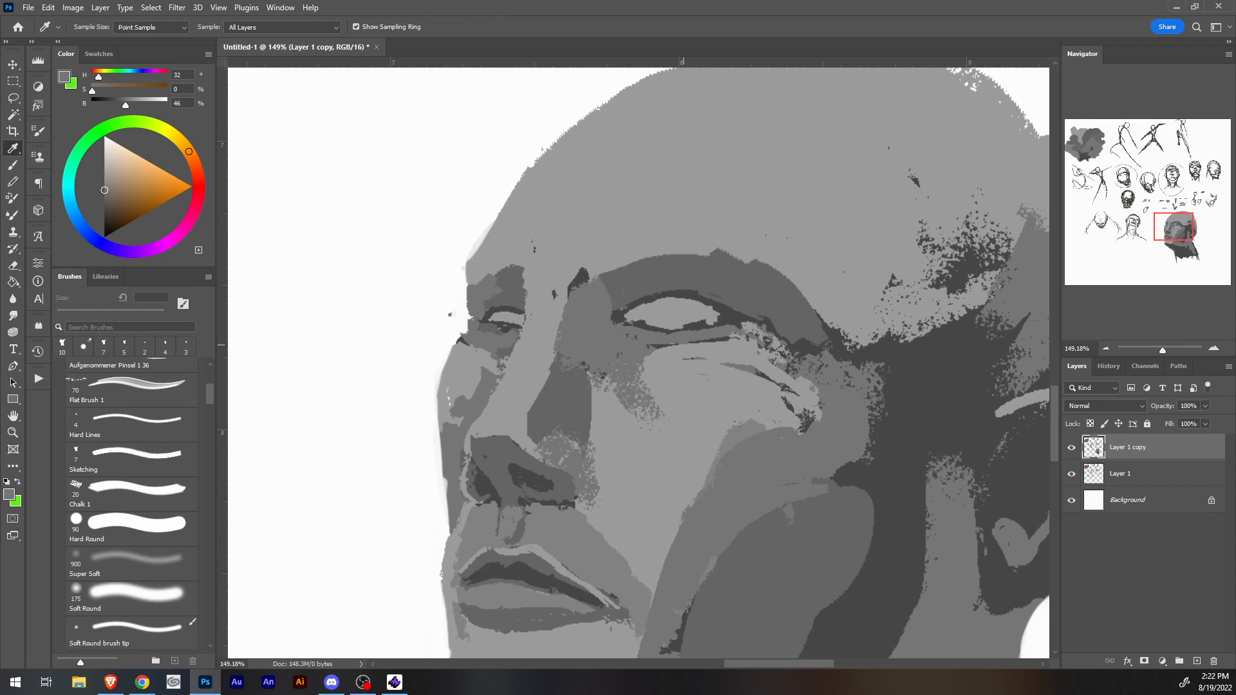
left_click(482, 270, "alt")
key("[")
key("[")
left_click_drag(470, 283, 430, 442)
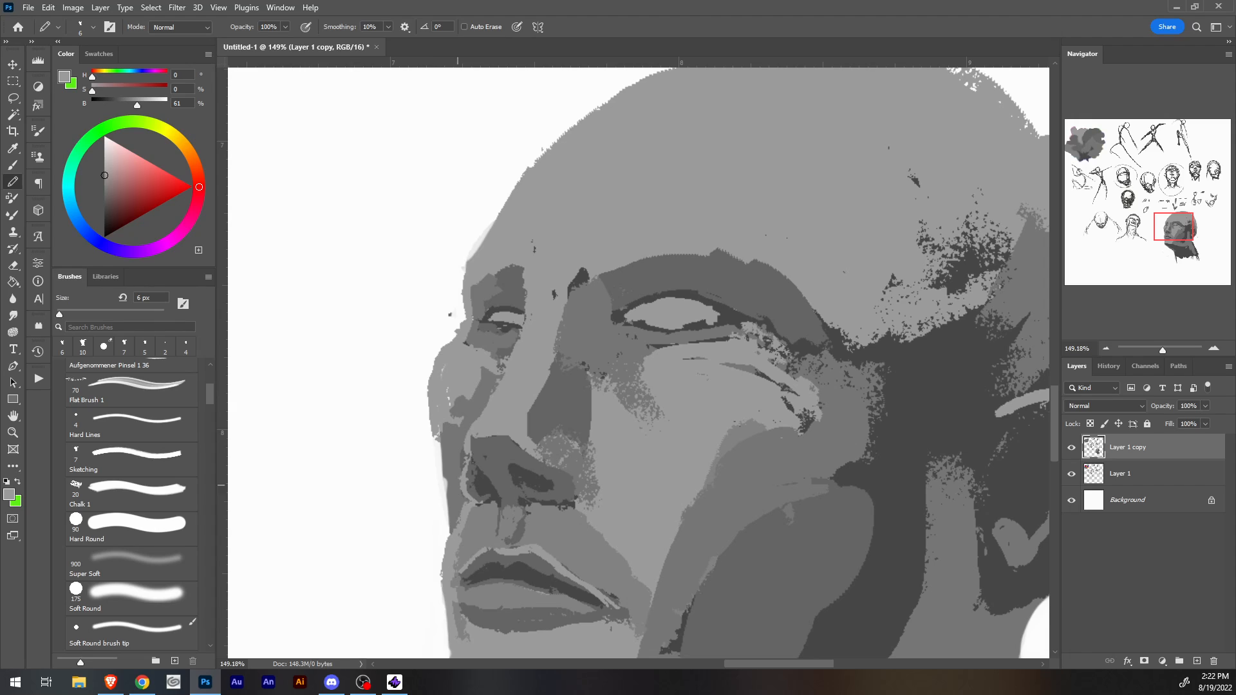
Fill the speckled area at the temple and above the ear with the sampled 46% grey, enlarging the pencil to 45 px.
scroll(638, 362, "down", 5)
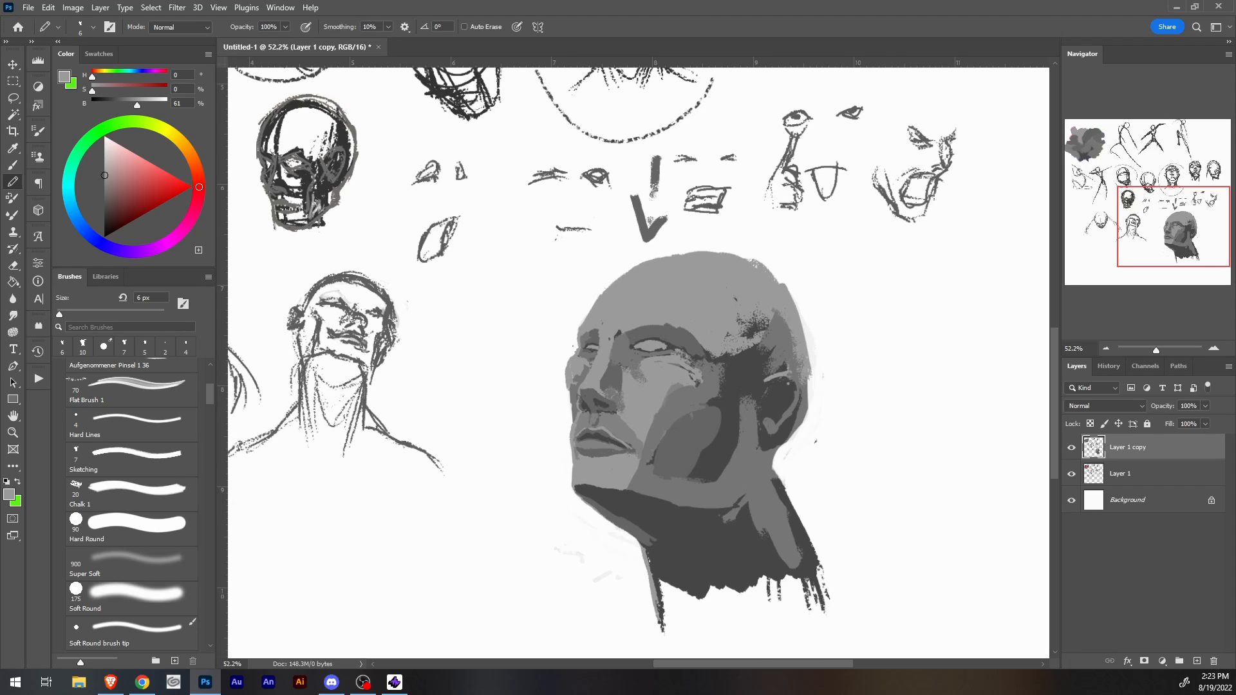
scroll(638, 363, "up", 10)
scroll(638, 363, "down", 5)
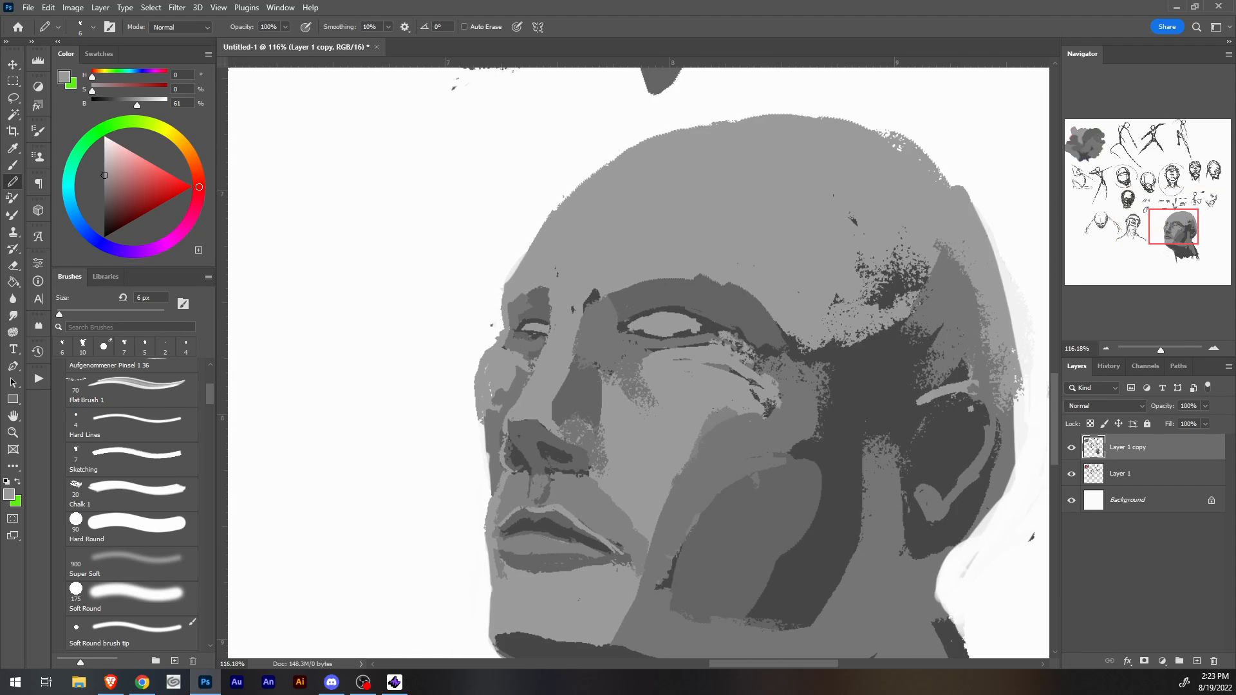
scroll(638, 363, "down", 1)
left_click_drag(836, 360, 720, 244)
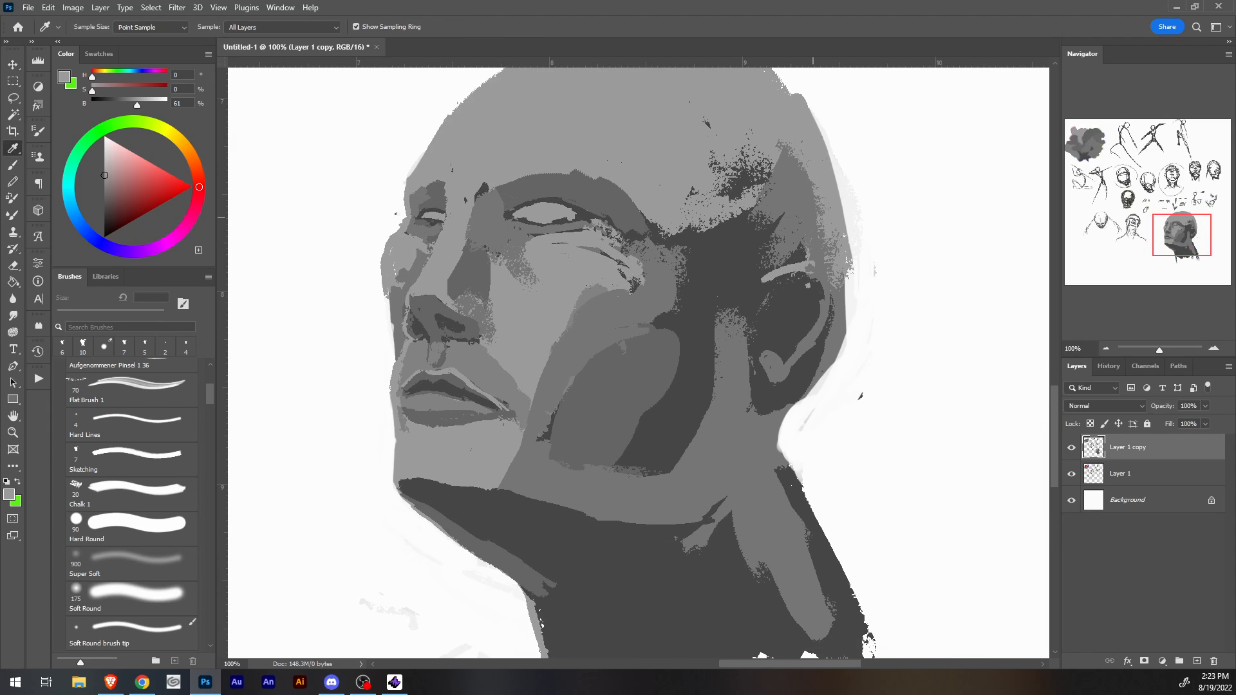
left_click(793, 185, "alt")
key("bracketright")
key("bracketright")
key("bracketright")
key("bracketright")
key("bracketright")
key("bracketright")
key("bracketright")
key("bracketright")
key("bracketright")
key("bracketright")
key("bracketright")
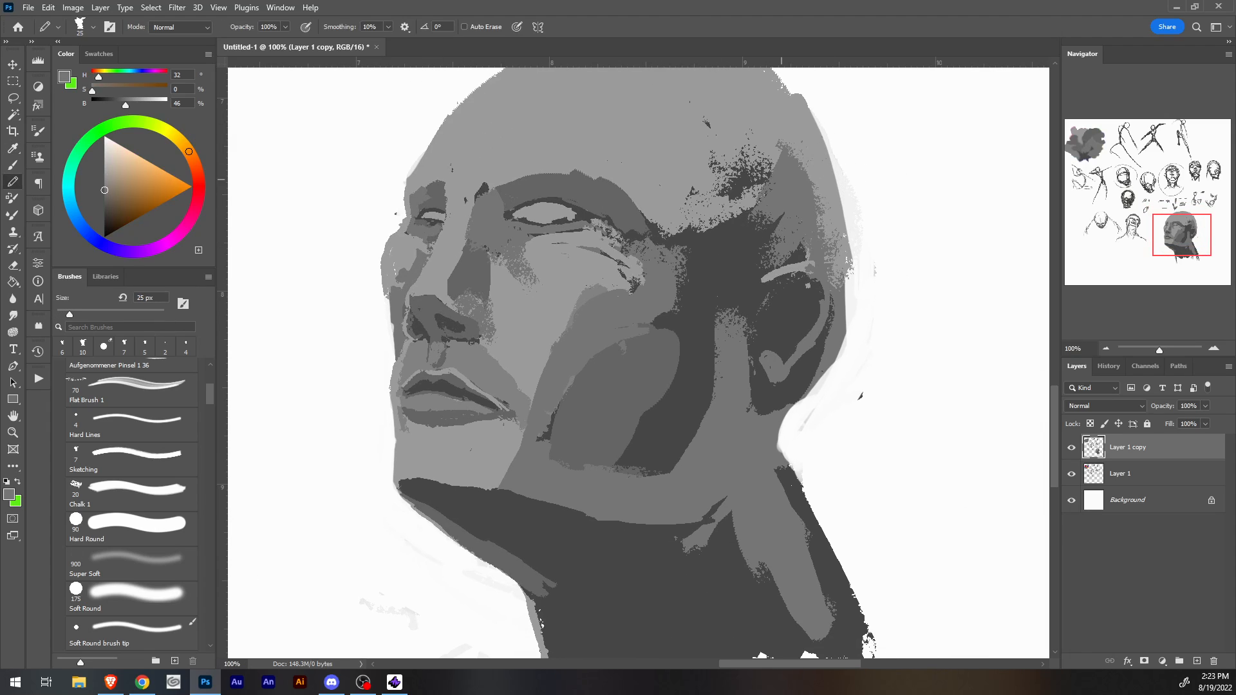
mouse_move(771, 152)
left_mouse_down()
mouse_move(746, 245)
mouse_move(708, 276)
mouse_move(769, 235)
mouse_move(786, 243)
mouse_move(837, 227)
left_mouse_up()
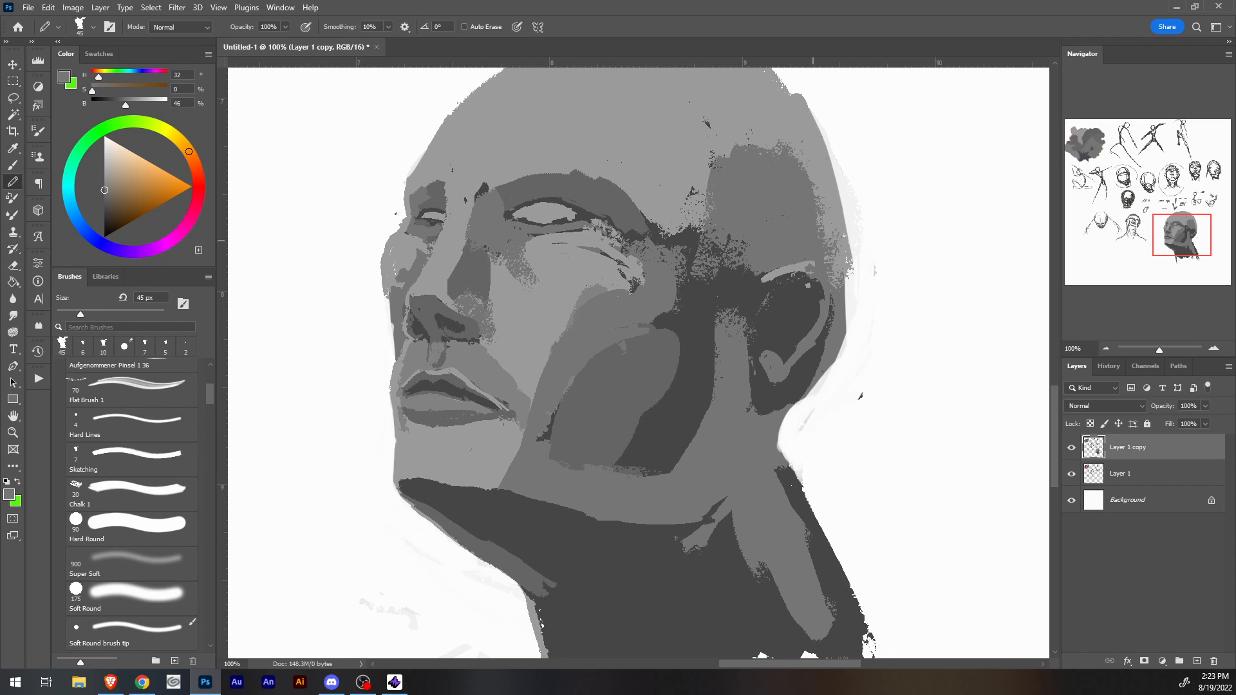
Block in the inner ear in 46% grey with the pencil reduced to 10 px.
key("bracketleft")
key("bracketleft")
key("bracketleft")
key("bracketleft")
key("bracketleft")
key("bracketleft")
key("bracketleft")
mouse_move(772, 278)
left_mouse_down()
mouse_move(820, 286)
mouse_move(813, 325)
mouse_move(772, 296)
mouse_move(763, 335)
mouse_move(791, 354)
left_mouse_up()
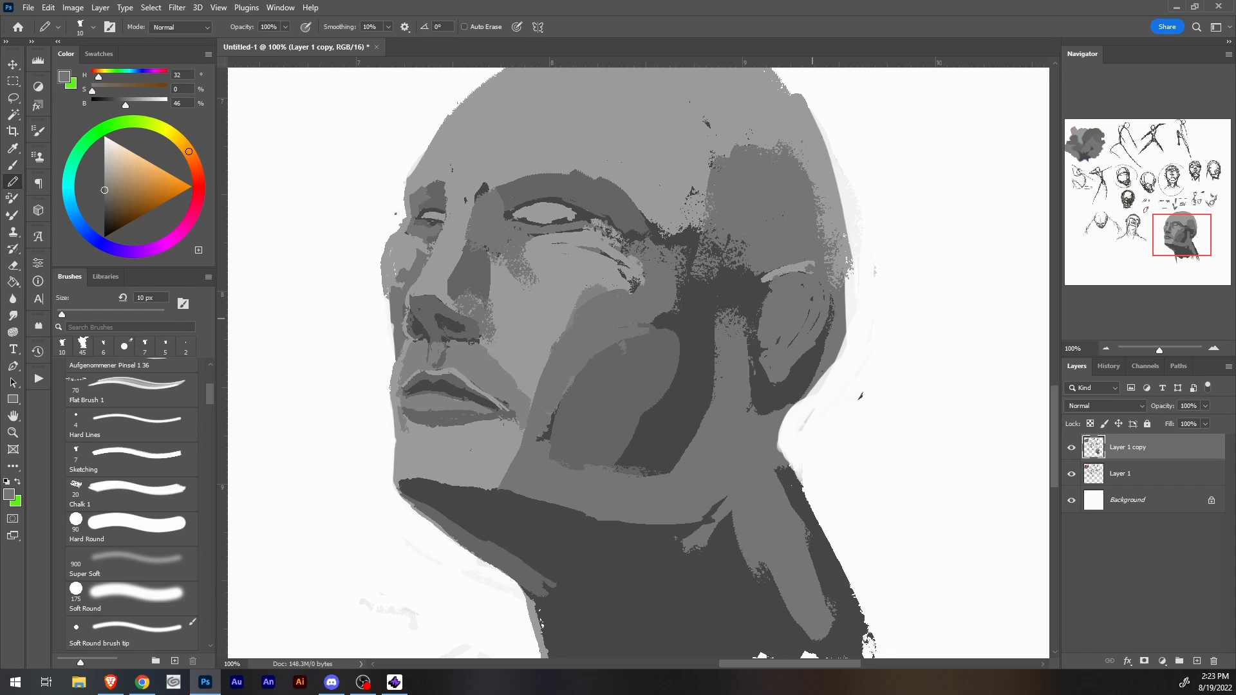
Cover the dark area in front of the ear in 46% grey with a 30 px pencil.
key("i")
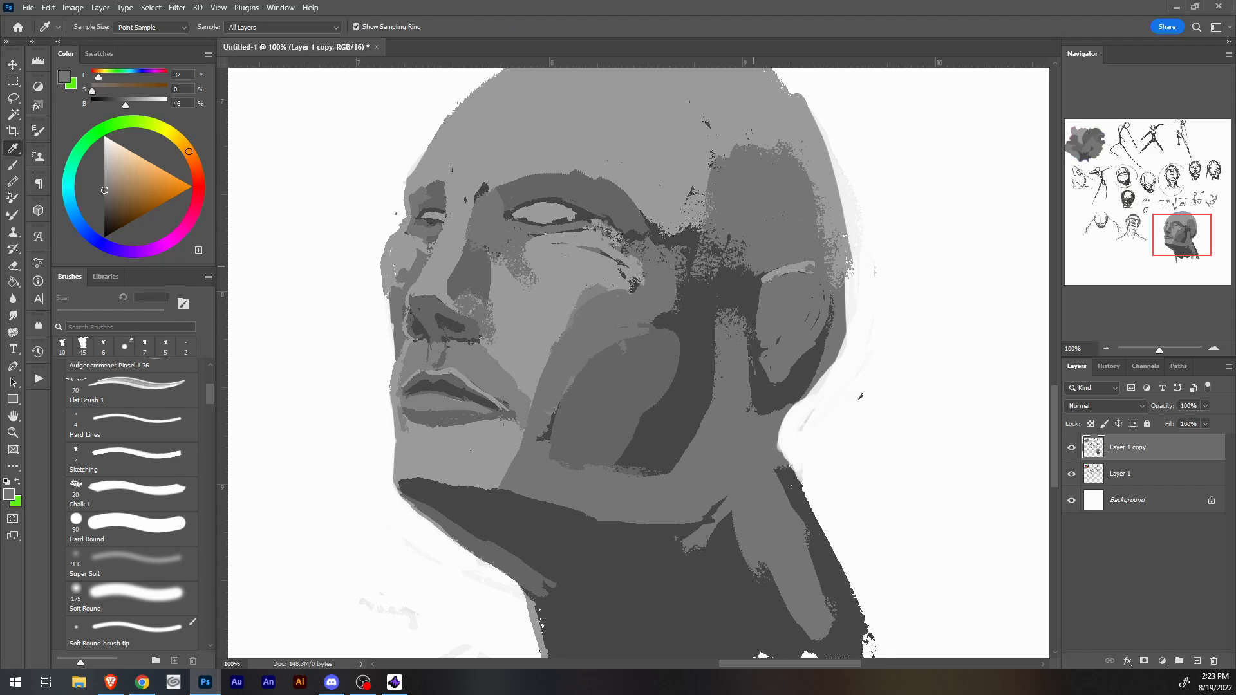
key("b")
key("]")
key("]")
key("]")
key("]")
mouse_move(752, 270)
left_mouse_down()
mouse_move(739, 322)
mouse_move(698, 309)
mouse_move(714, 320)
left_mouse_up()
Shade the inside of the ear's upper rim and bowl with the sampled 39% grey and a 9 px pencil.
left_click(831, 297, "alt")
key("[")
key("[")
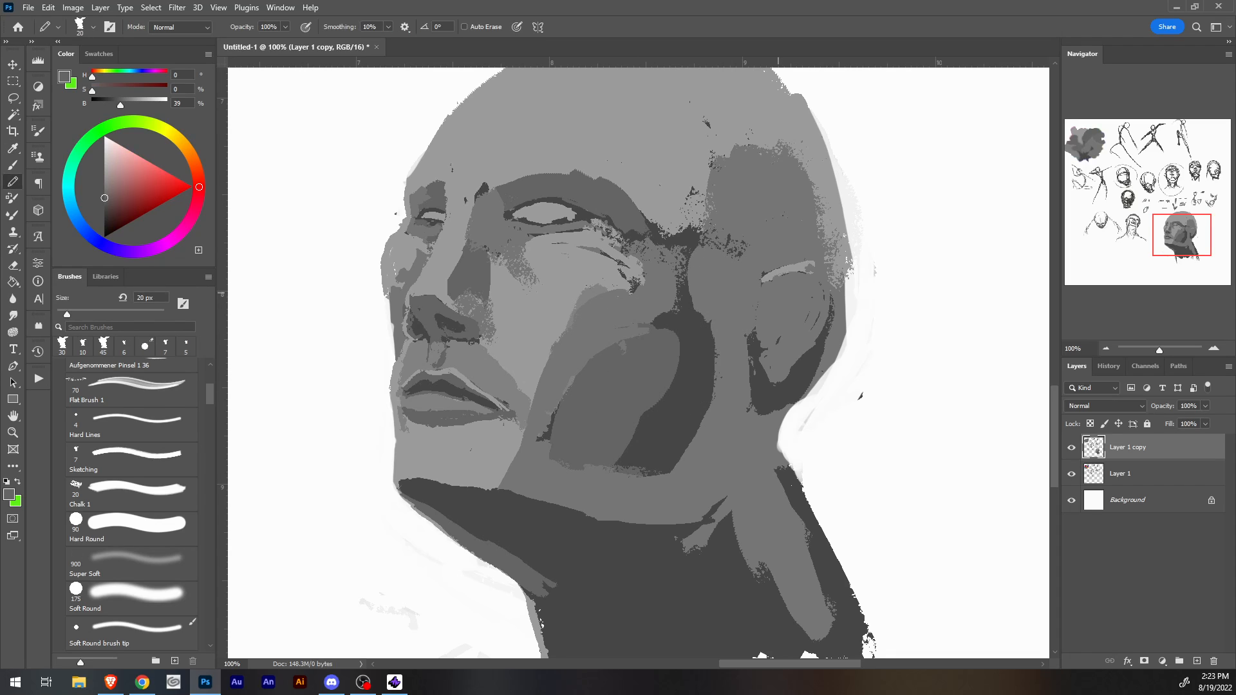
key("bracketleft")
key("bracketleft")
key("bracketleft")
mouse_move(769, 289)
left_mouse_down()
mouse_move(815, 274)
mouse_move(811, 329)
left_mouse_up()
key("bracketleft")
key("bracketleft")
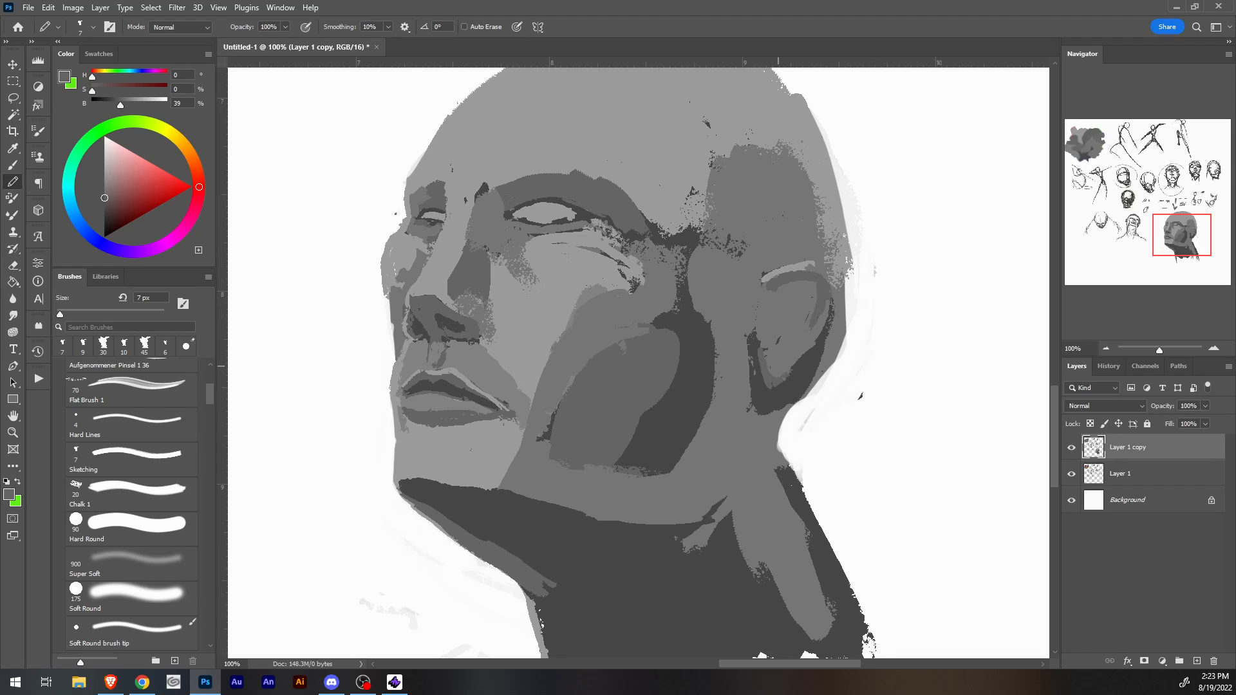
left_click(762, 364, "alt")
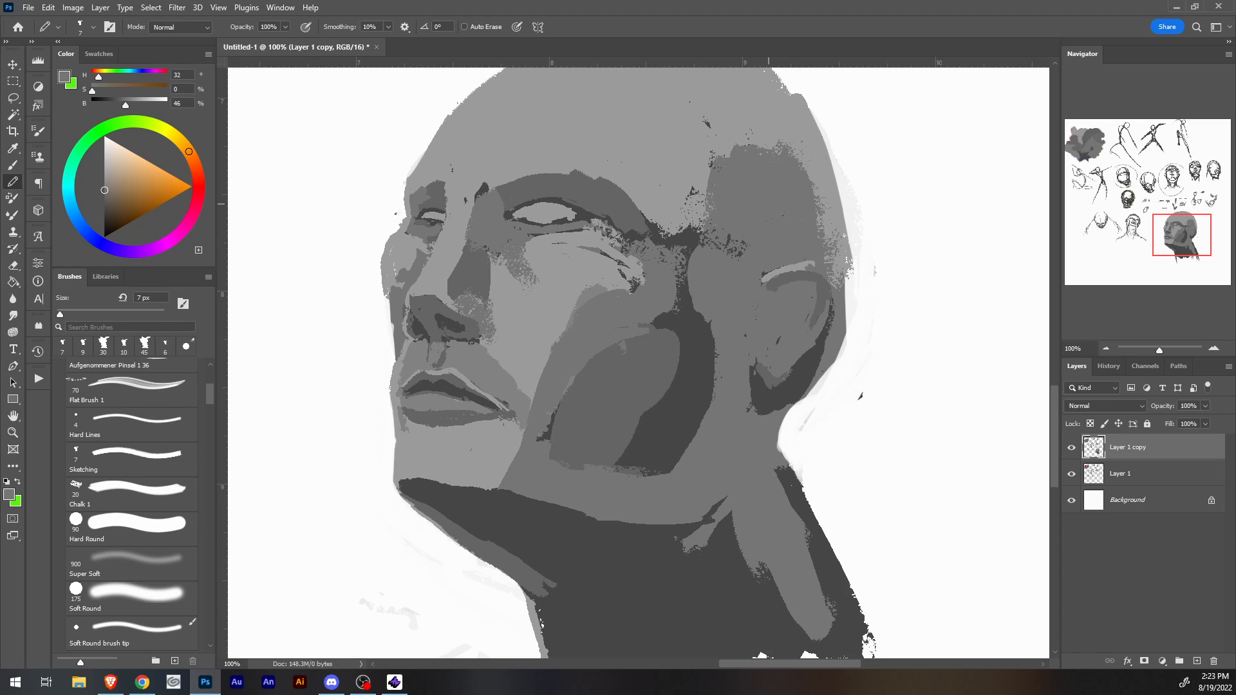
key("i")
key("b")
mouse_move(763, 359)
left_mouse_down()
mouse_move(772, 396)
mouse_move(809, 347)
mouse_move(780, 396)
left_mouse_up()
left_click(795, 368, "alt")
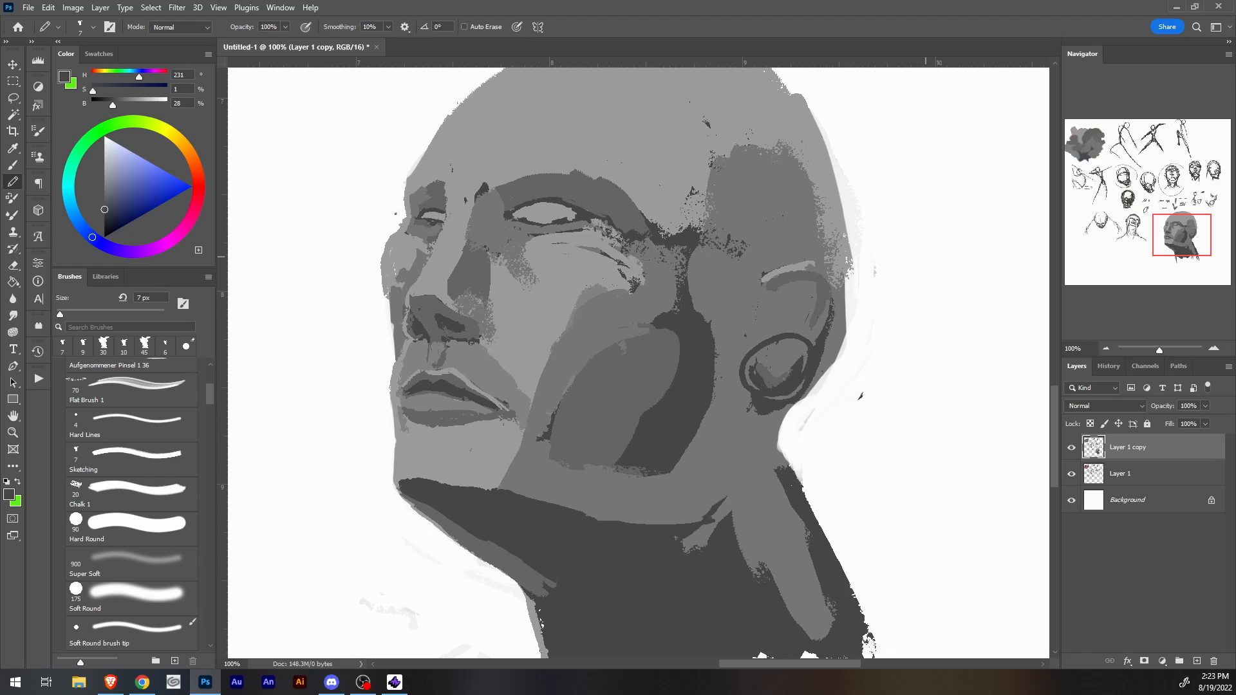
key("ctrl+z")
key("ctrl+z")
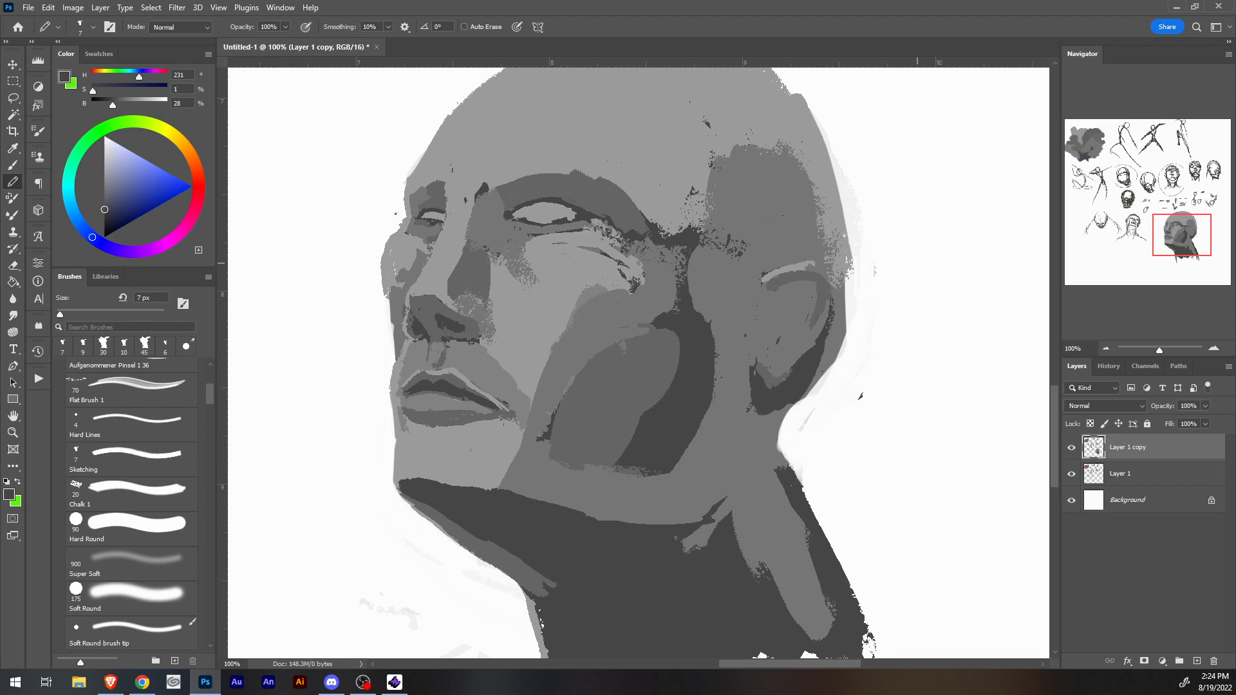
Define the ear's inner fold and tragus with sampled 39% and 46% greys, using a 5 px pencil.
left_click(802, 354, "alt")
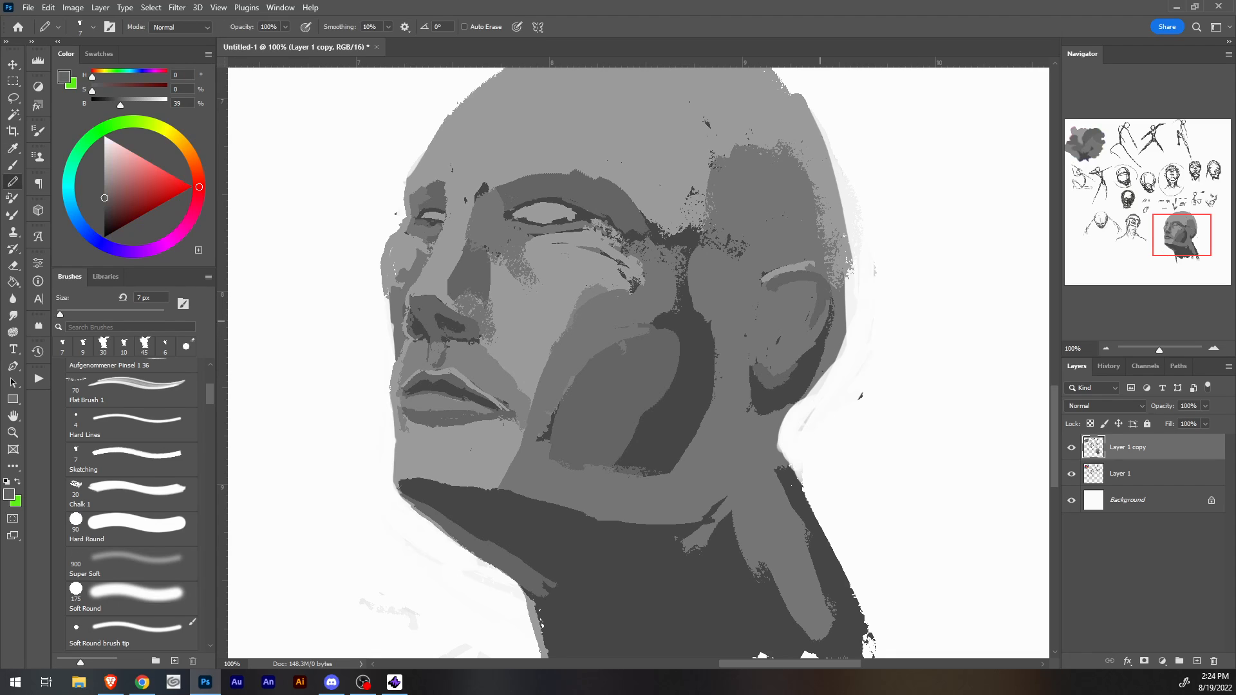
left_click_drag(791, 371, 811, 340)
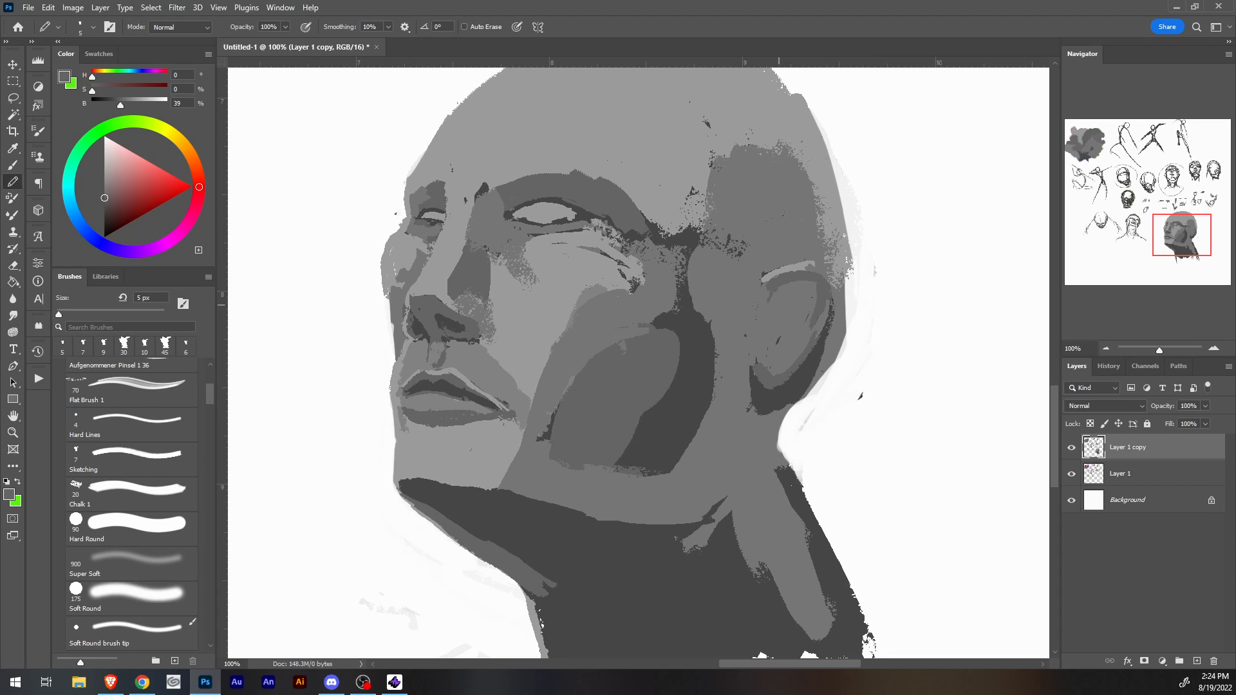
left_click_drag(768, 291, 765, 305)
left_click(769, 354, "alt")
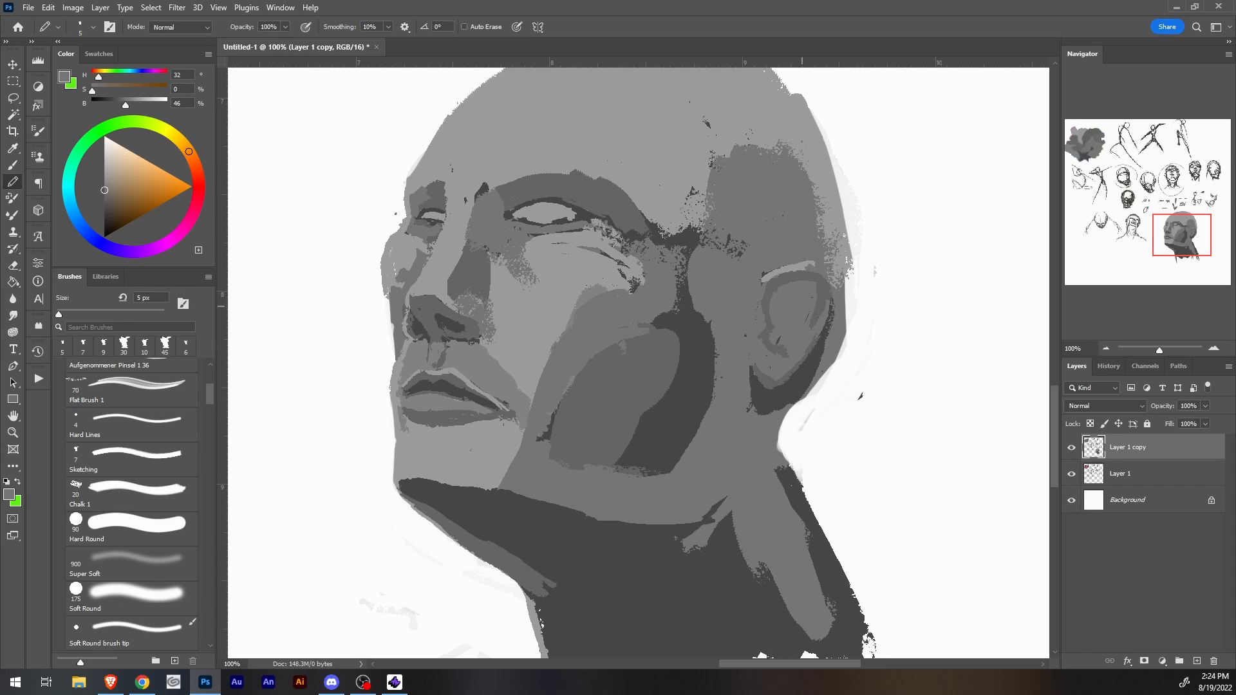
left_click(802, 306, "alt")
left_click_drag(776, 345, 779, 333)
Add light edges to the ear's outer rim, tragus and inner folds with the sampled 61% grey and a fine pencil.
left_click(778, 269, "alt")
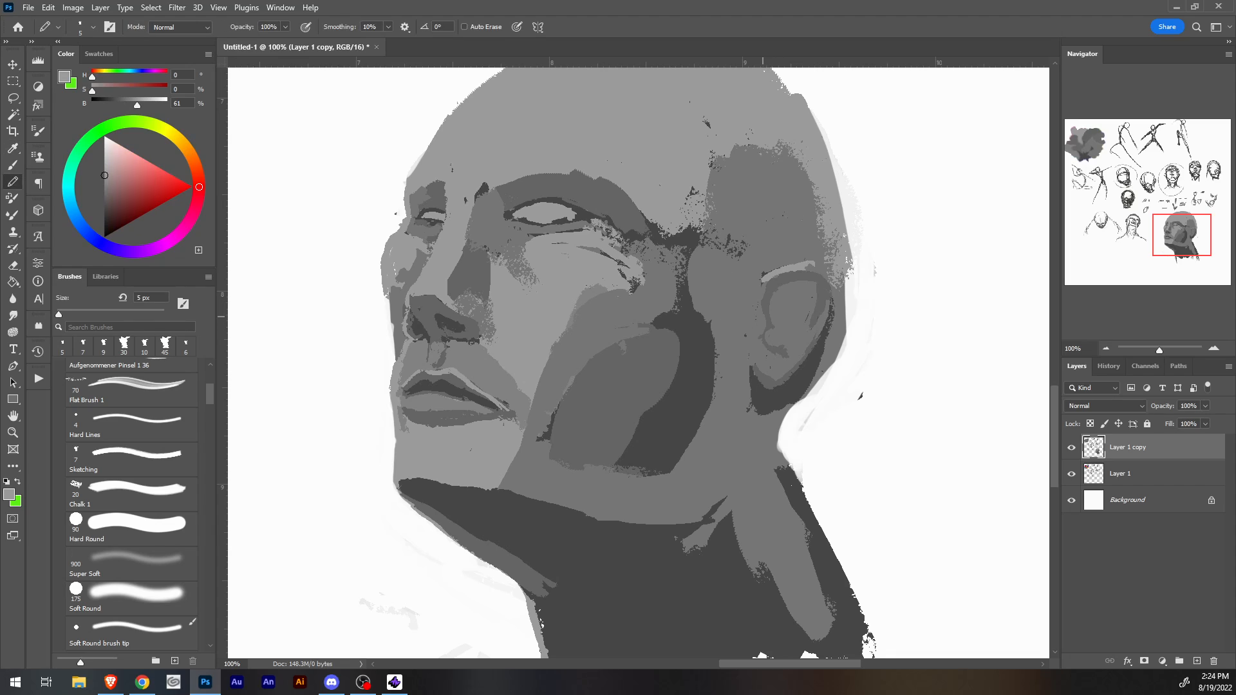
left_click_drag(765, 315, 759, 339)
left_click_drag(808, 273, 824, 283)
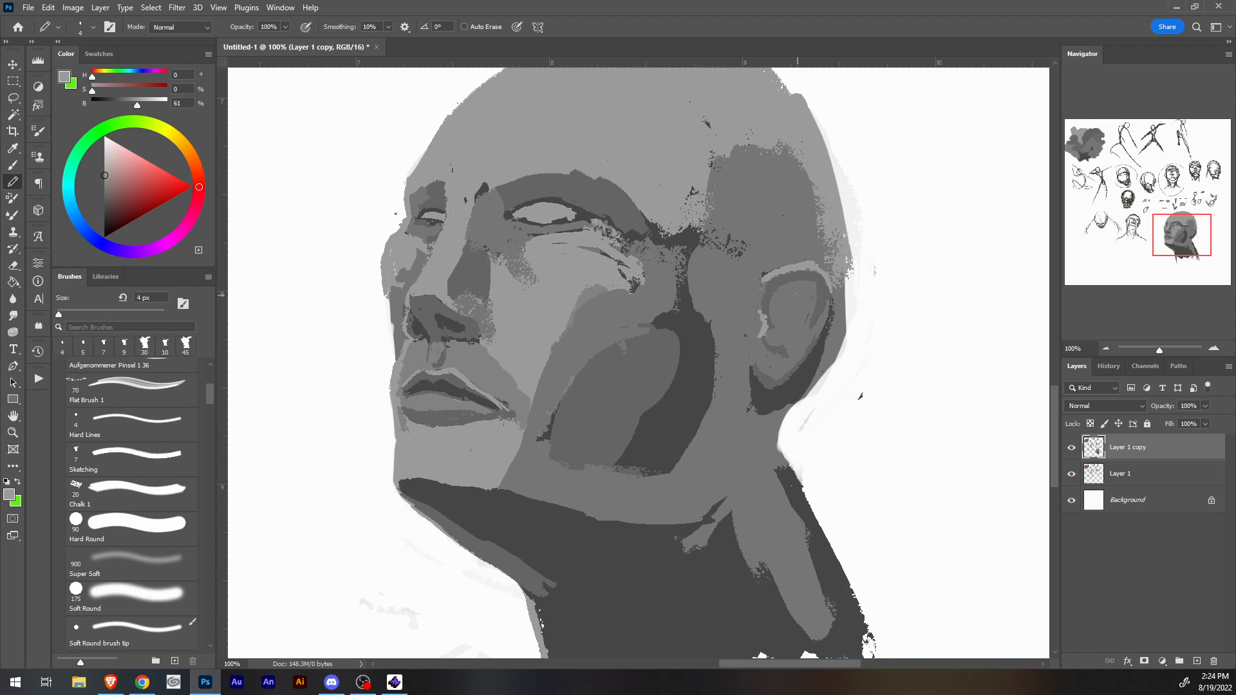
left_click_drag(803, 314, 796, 294)
mouse_move(802, 312)
left_mouse_down()
mouse_move(787, 291)
mouse_move(808, 285)
left_mouse_up()
left_click_drag(802, 328, 772, 336)
mouse_move(775, 288)
left_mouse_down()
mouse_move(778, 349)
mouse_move(792, 341)
mouse_move(781, 354)
mouse_move(802, 300)
mouse_move(813, 323)
left_mouse_up()
Soften the light edge at the tragus with the sampled 46% grey and an 8 px pencil.
left_click(782, 349, "alt")
key("bracketright")
key("bracketright")
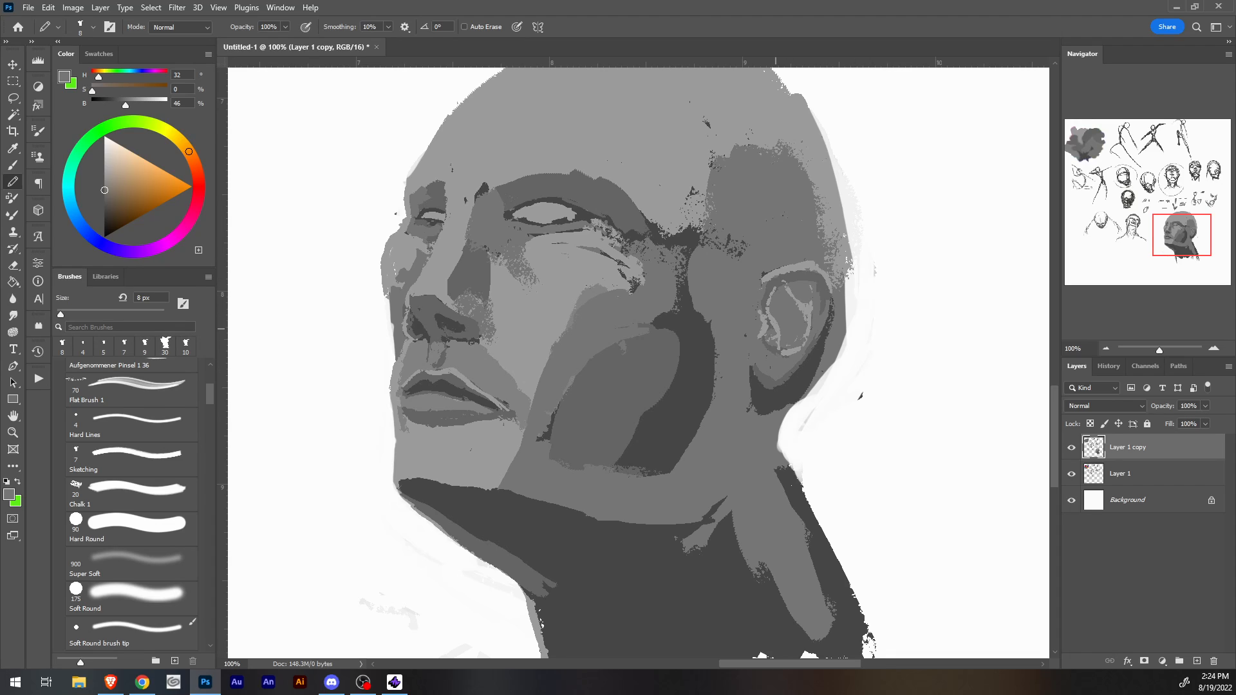
left_click_drag(766, 310, 757, 325)
Paint a small dark ear canal opening above the earlobe with the sampled 28% grey.
left_click(703, 382, "alt")
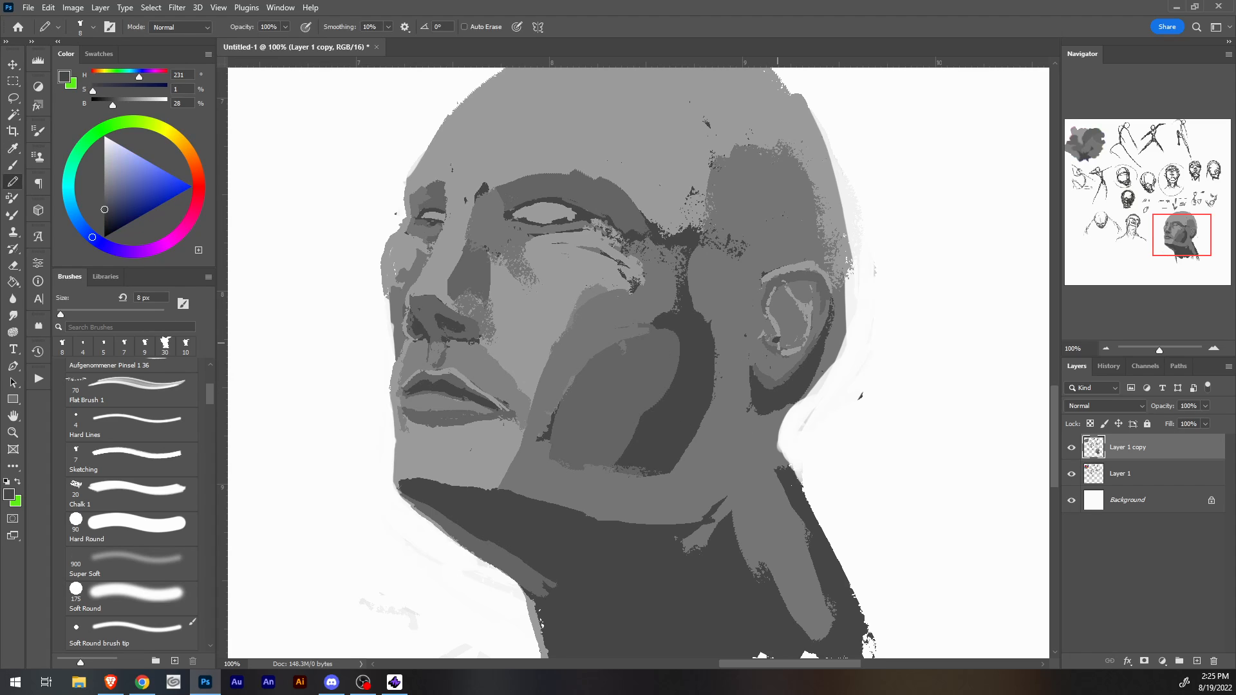
key("i")
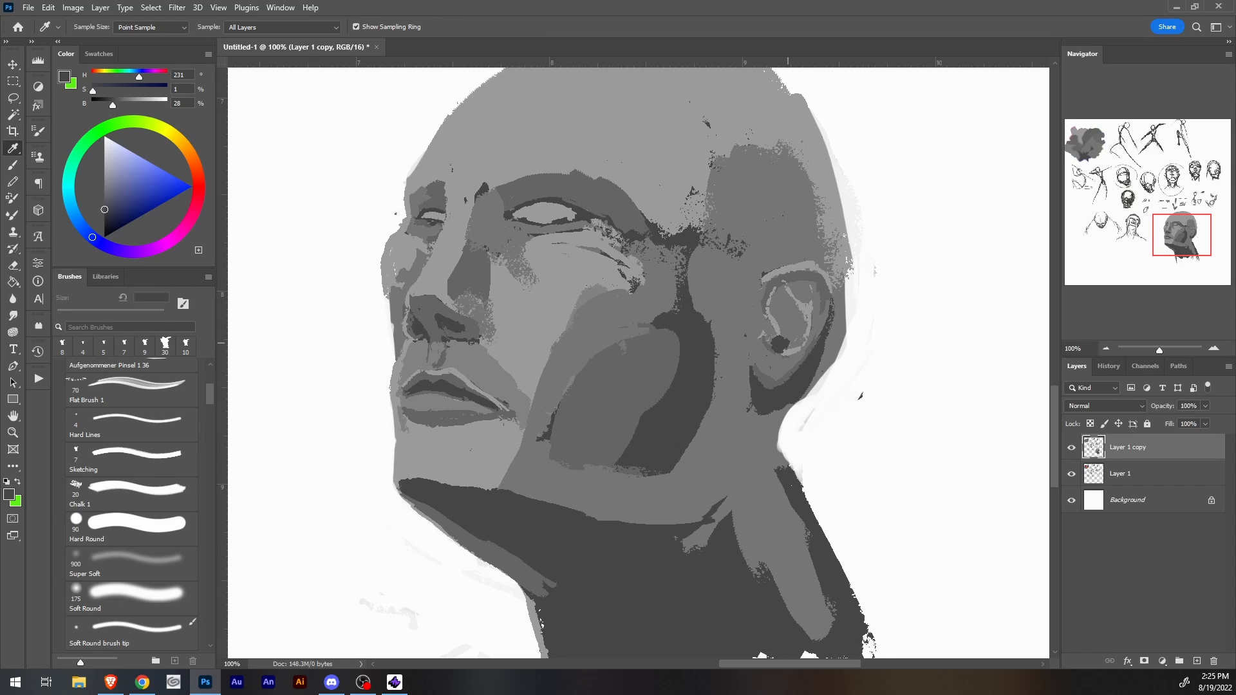
key("ctrl")
key("b")
left_click_drag(775, 341, 782, 347)
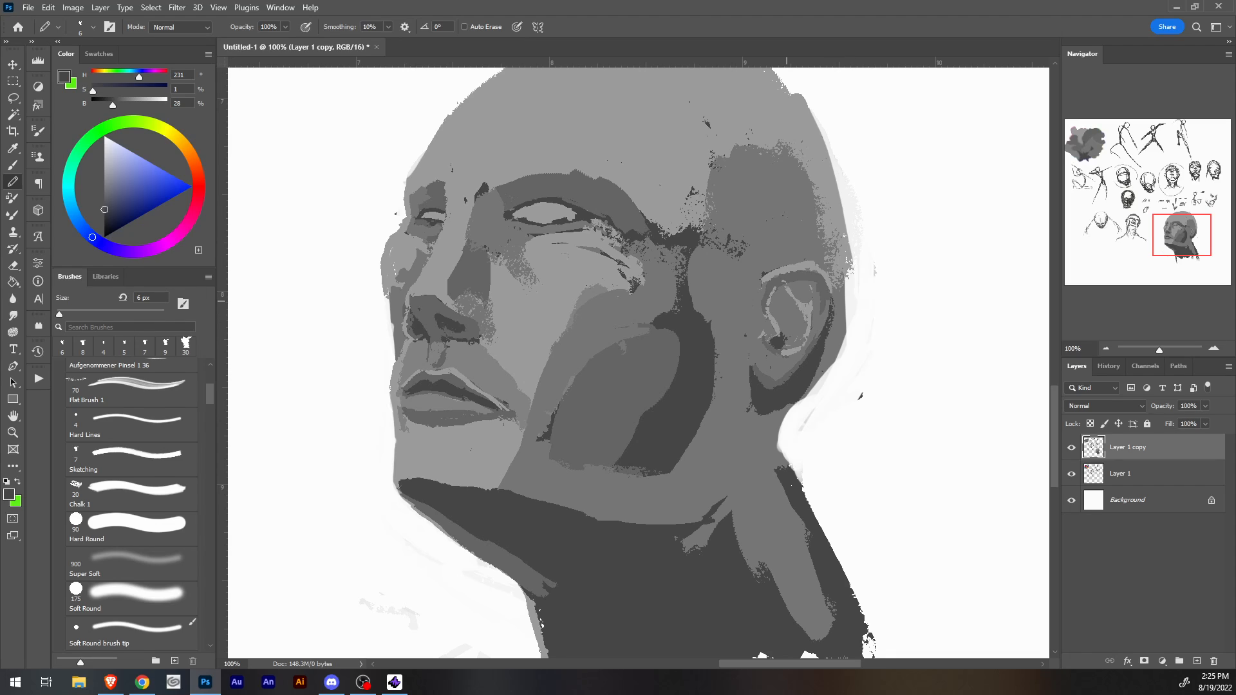
Rework the ear's upper fold and the edge below the bowl with sampled 39% and 46% greys and a 6 px pencil.
left_click(772, 290, "alt")
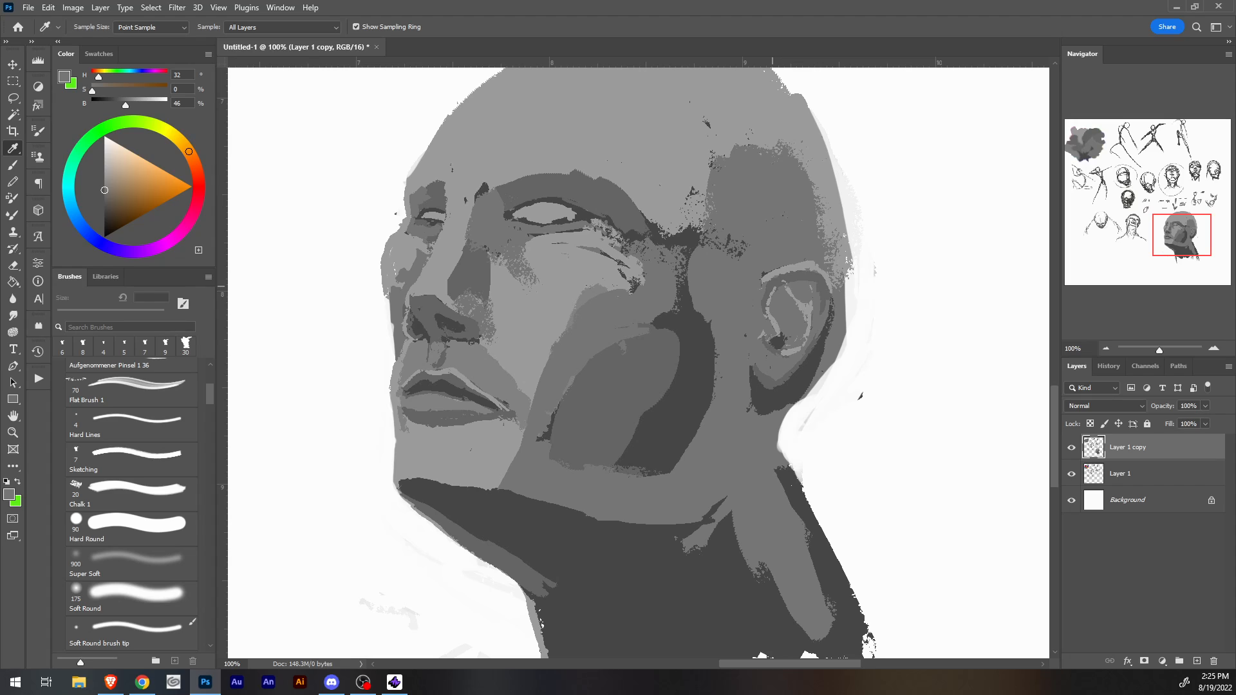
left_click(775, 281, "alt")
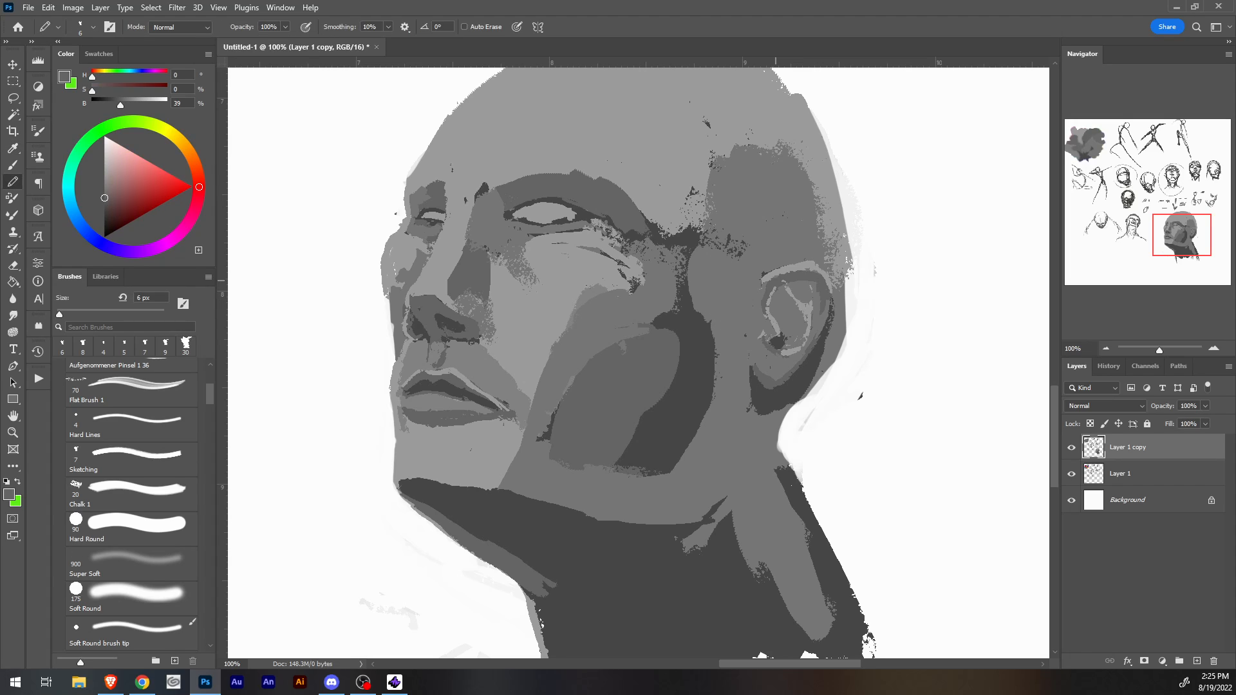
mouse_move(775, 287)
left_mouse_down()
mouse_move(770, 311)
mouse_move(785, 334)
left_mouse_up()
left_click(771, 346, "alt")
left_click_drag(782, 356, 801, 349)
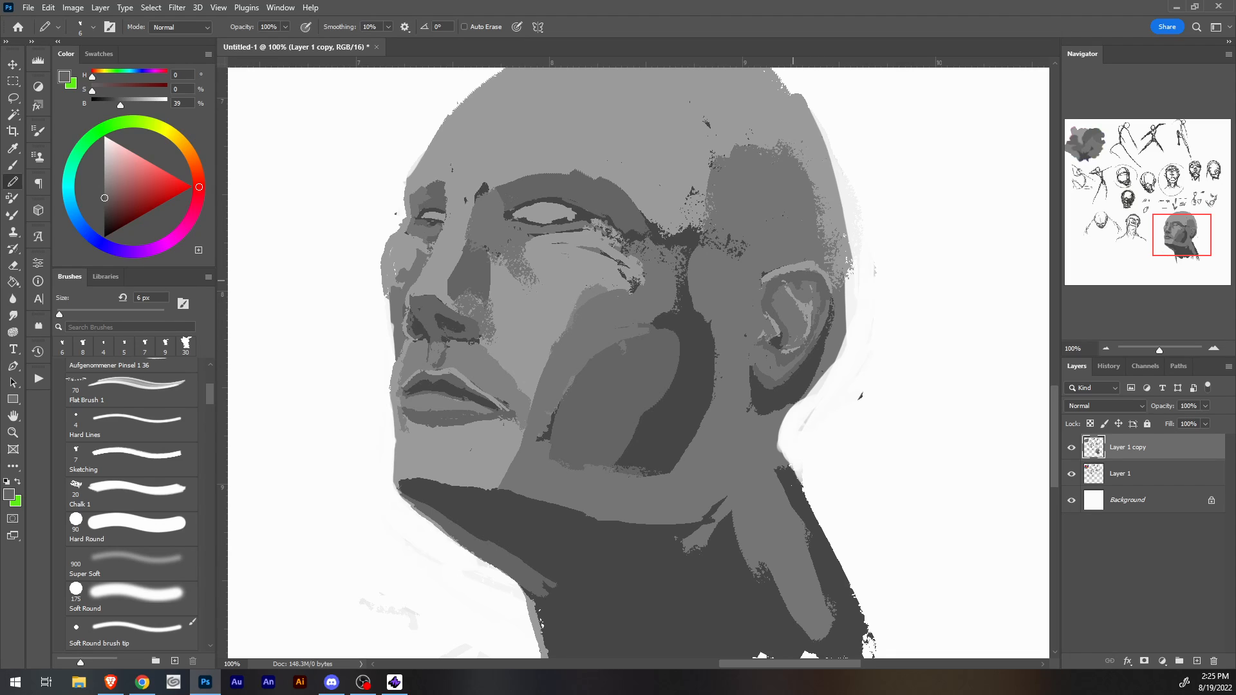
left_click_drag(801, 287, 805, 294)
left_click(779, 278, "alt")
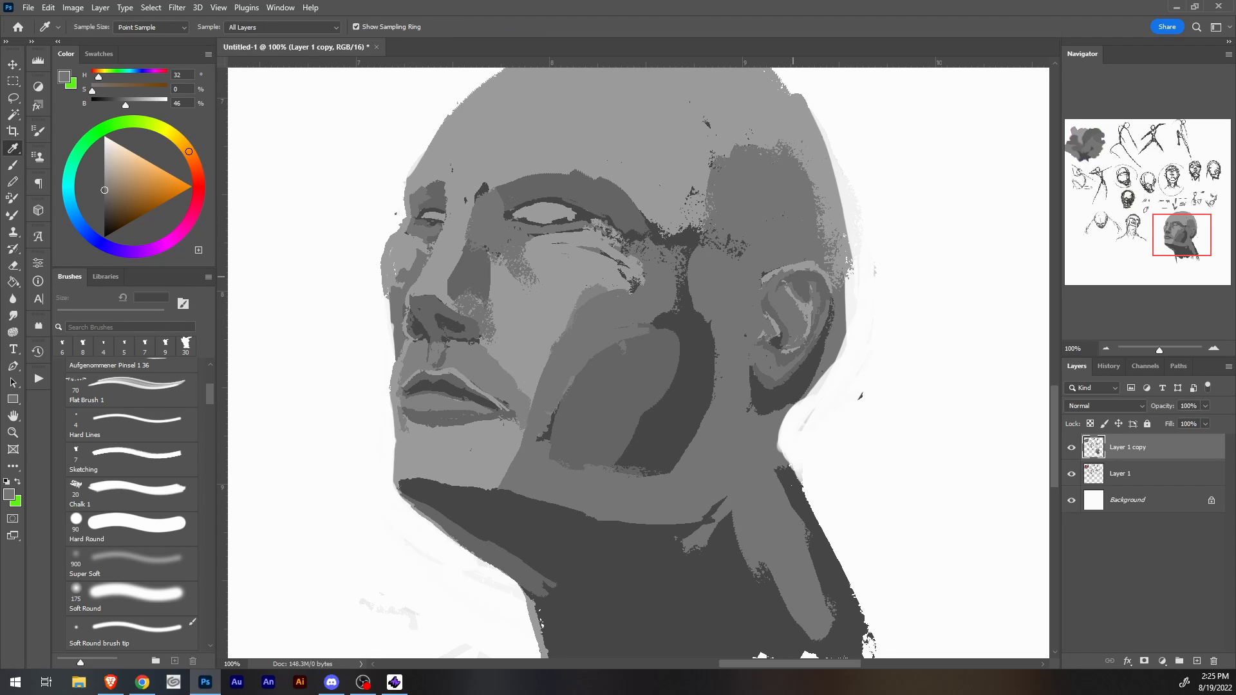
left_click(788, 277, "alt")
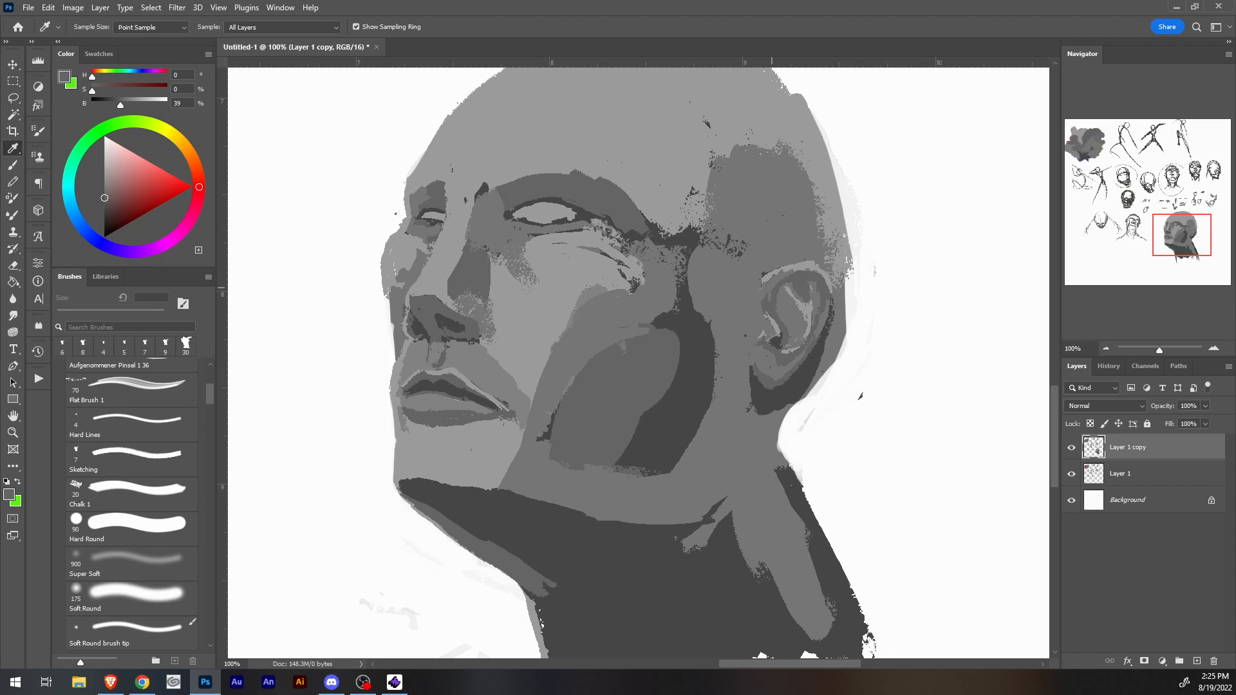
left_click(772, 302, "alt")
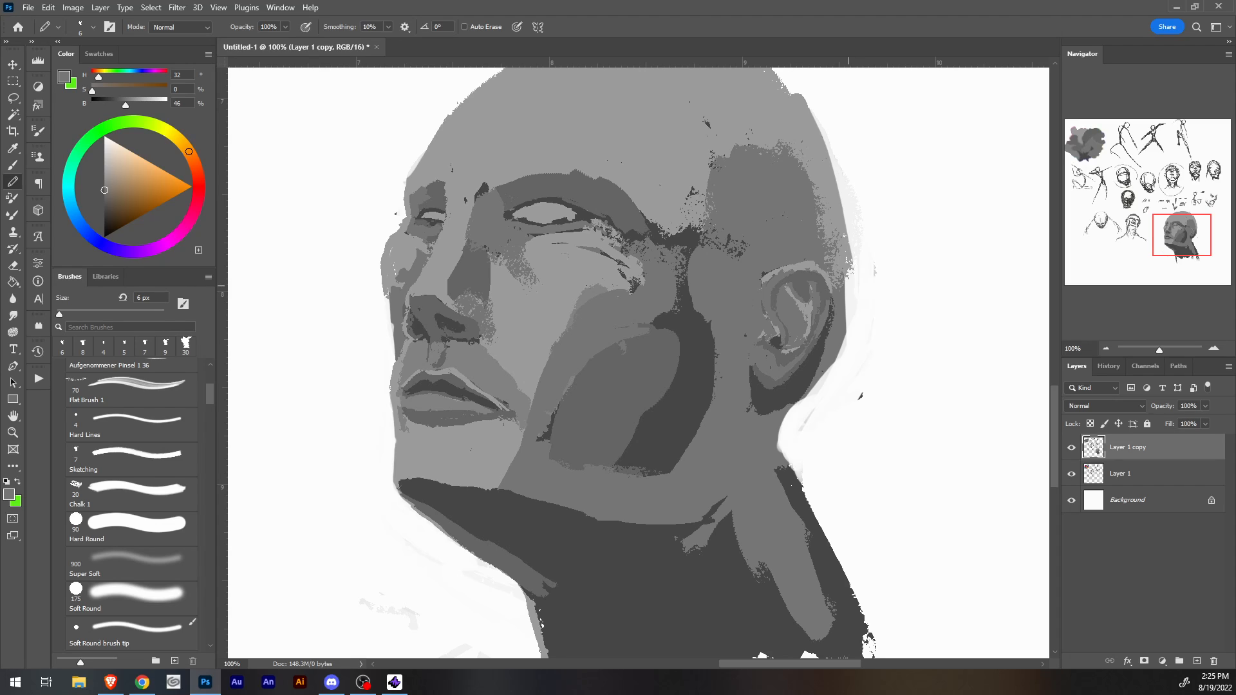
Trim the silhouette behind the ear with the 10 px eraser.
key("e")
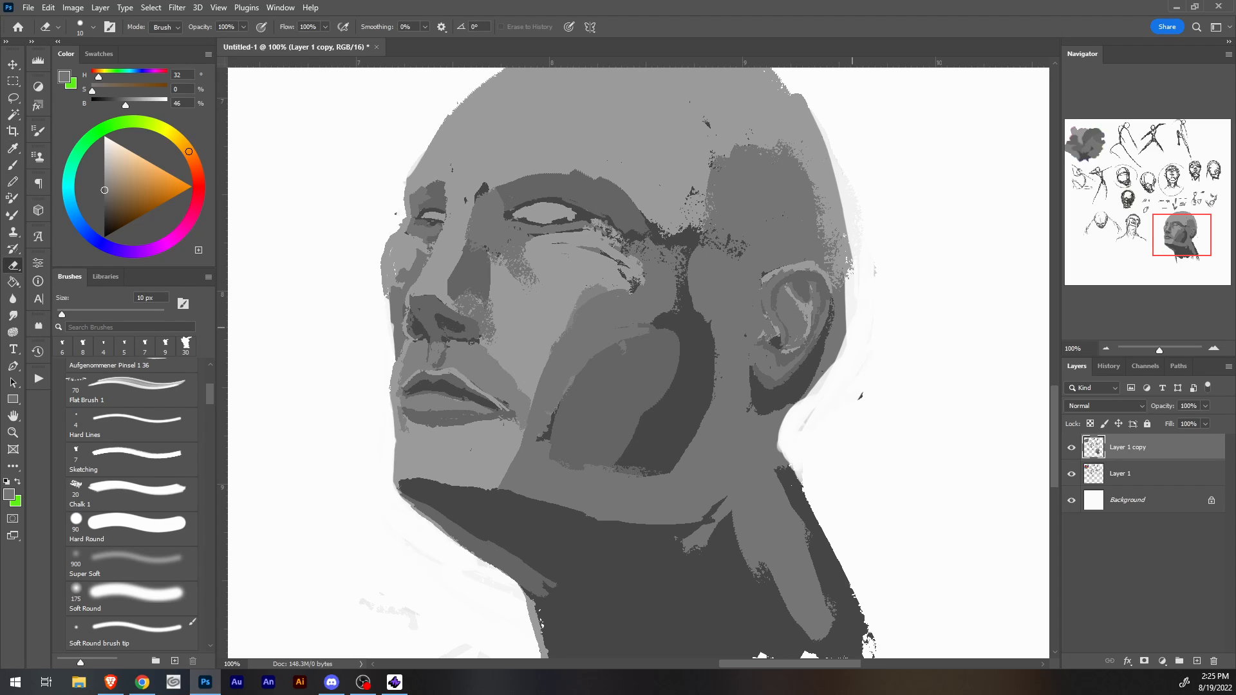
left_click_drag(837, 322, 826, 375)
key("b")
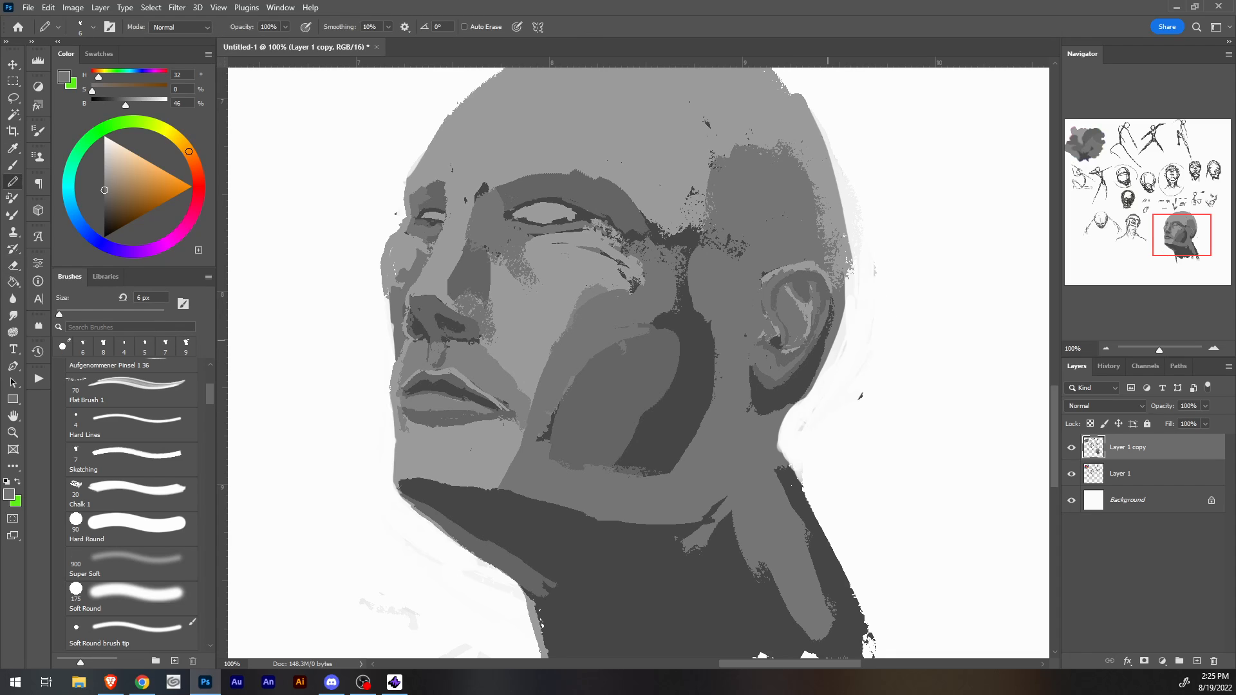
Fill out the back of the neck below the ear with 46% grey pencil strokes.
left_click_drag(791, 398, 779, 444)
left_click_drag(791, 413, 780, 487)
mouse_move(788, 433)
left_mouse_down()
mouse_move(800, 496)
mouse_move(785, 450)
left_mouse_up()
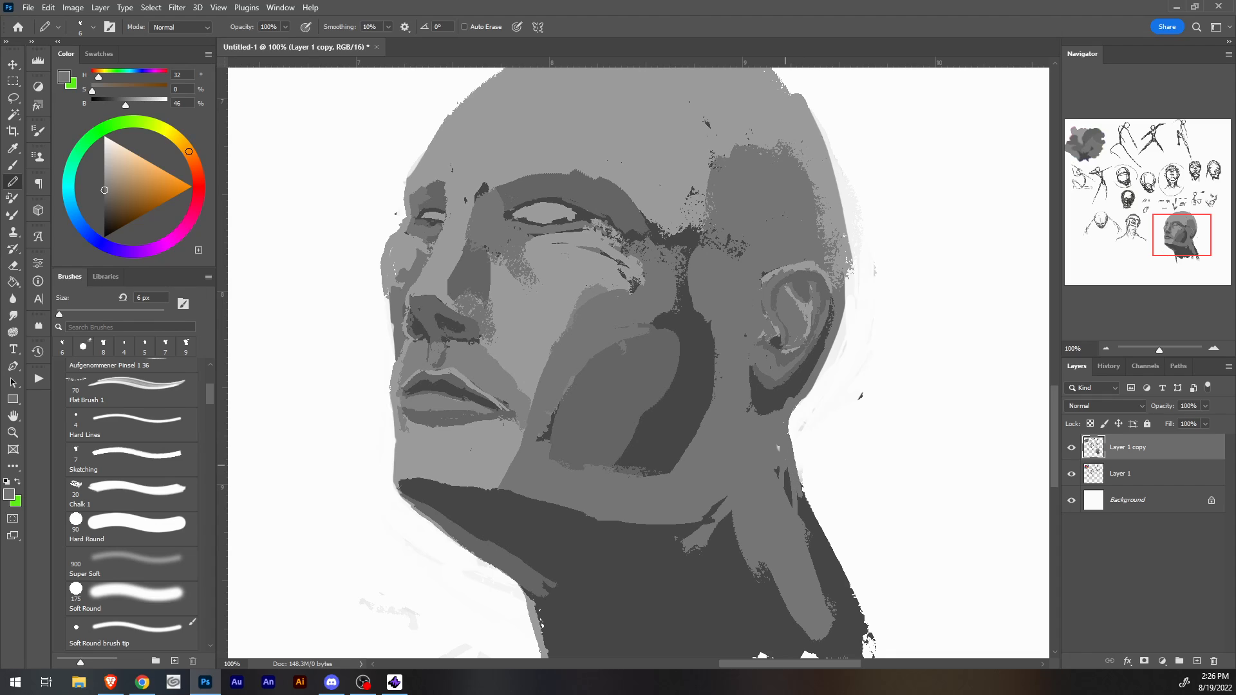
left_click_drag(788, 497, 781, 475)
Paint over the near brow's outer end and smooth the forehead contour with the sampled 61% grey.
left_click(661, 257, "alt")
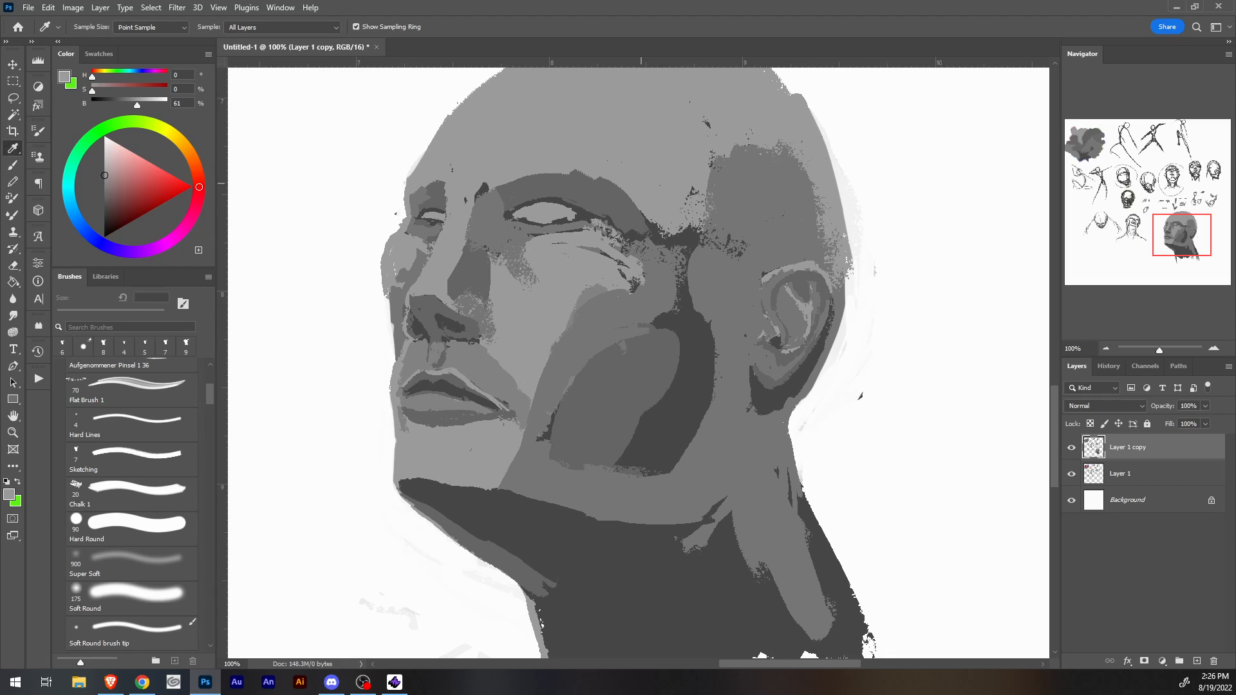
mouse_move(636, 193)
left_mouse_down()
mouse_move(628, 228)
mouse_move(623, 213)
mouse_move(656, 236)
left_mouse_up()
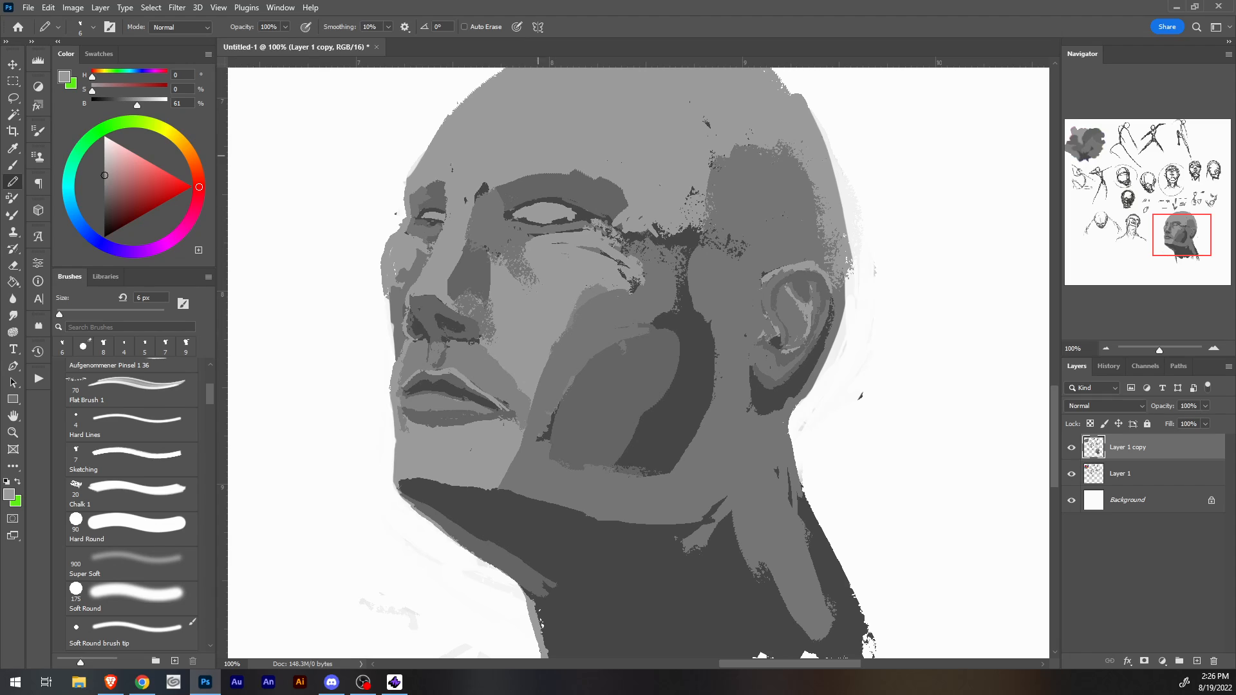
left_click_drag(441, 119, 417, 166)
left_click_drag(466, 93, 429, 145)
left_click_drag(501, 68, 467, 93)
left_click_drag(505, 69, 467, 98)
Extend the top of the skull slightly upward with broad 61% grey pencil strokes along its outline.
left_click_drag(995, 78, 1004, 220)
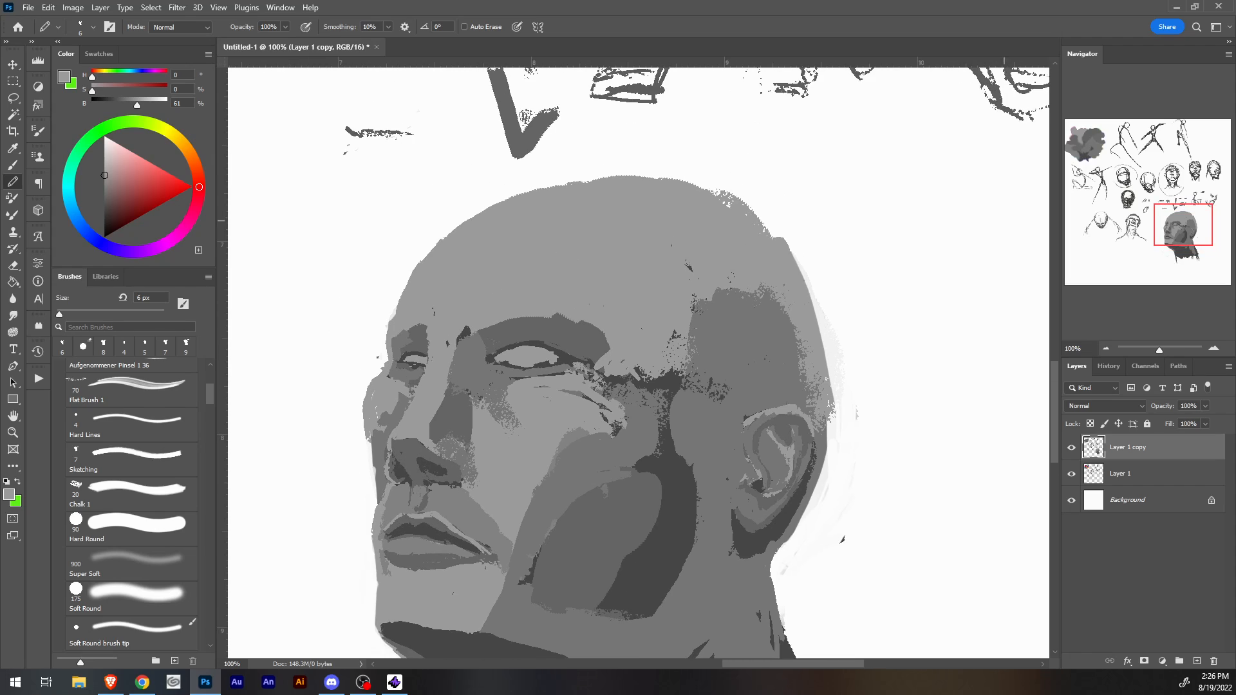
left_click_drag(471, 216, 648, 172)
mouse_move(563, 175)
left_mouse_down()
mouse_move(672, 173)
mouse_move(701, 187)
left_mouse_up()
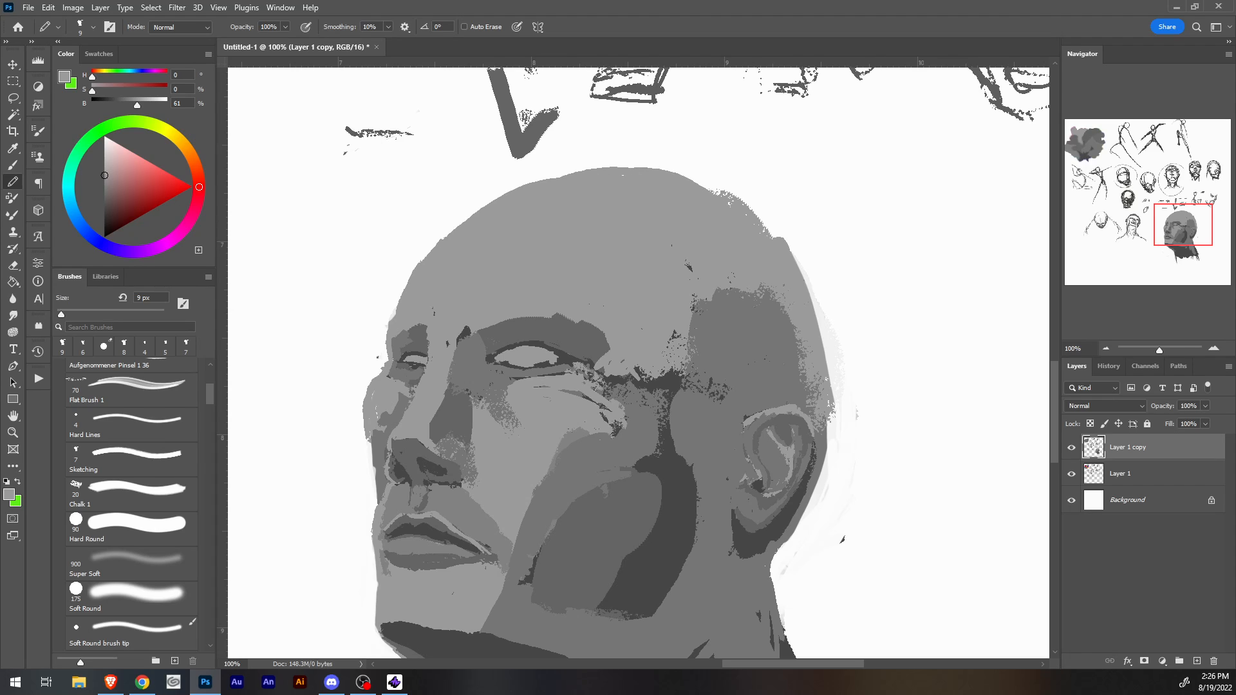
Try drawing irises in both eyes with the sampled 28% grey and a 4 px pencil.
scroll(638, 360, "down", 10)
scroll(637, 360, "up", 5)
left_click_drag(637, 361, 612, 270)
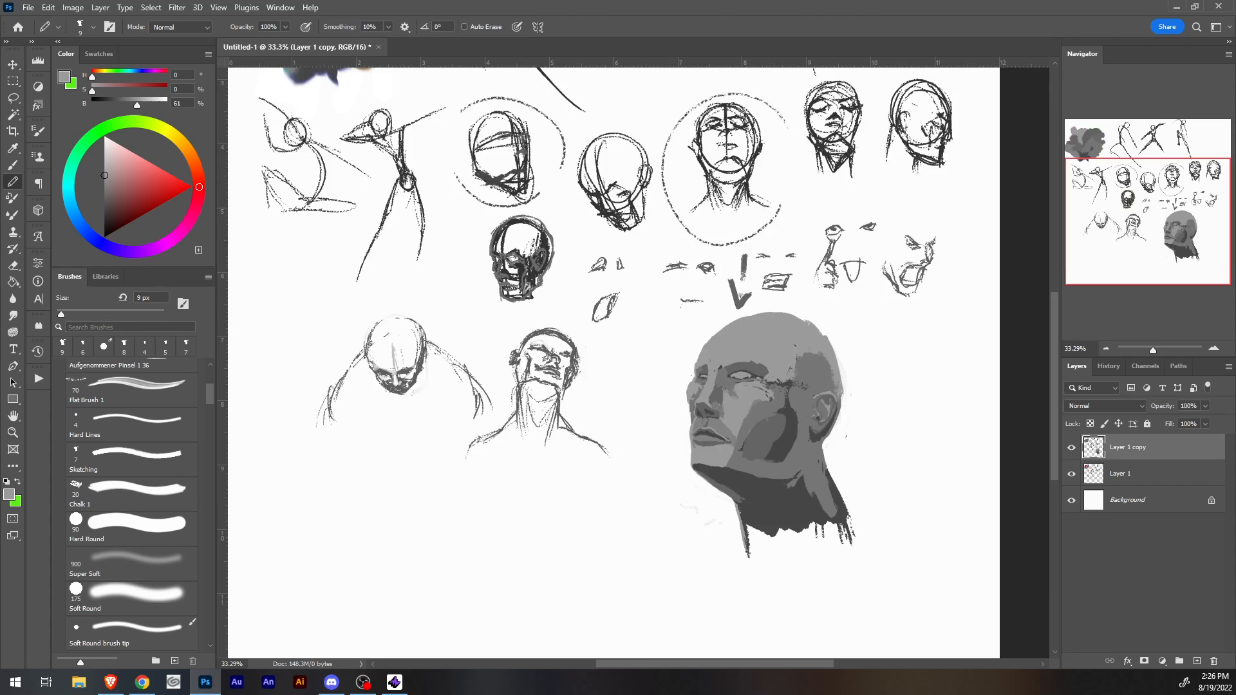
scroll(626, 367, "up", 7)
mouse_move(836, 386)
left_mouse_down()
mouse_move(610, 353)
mouse_move(435, 225)
left_mouse_up()
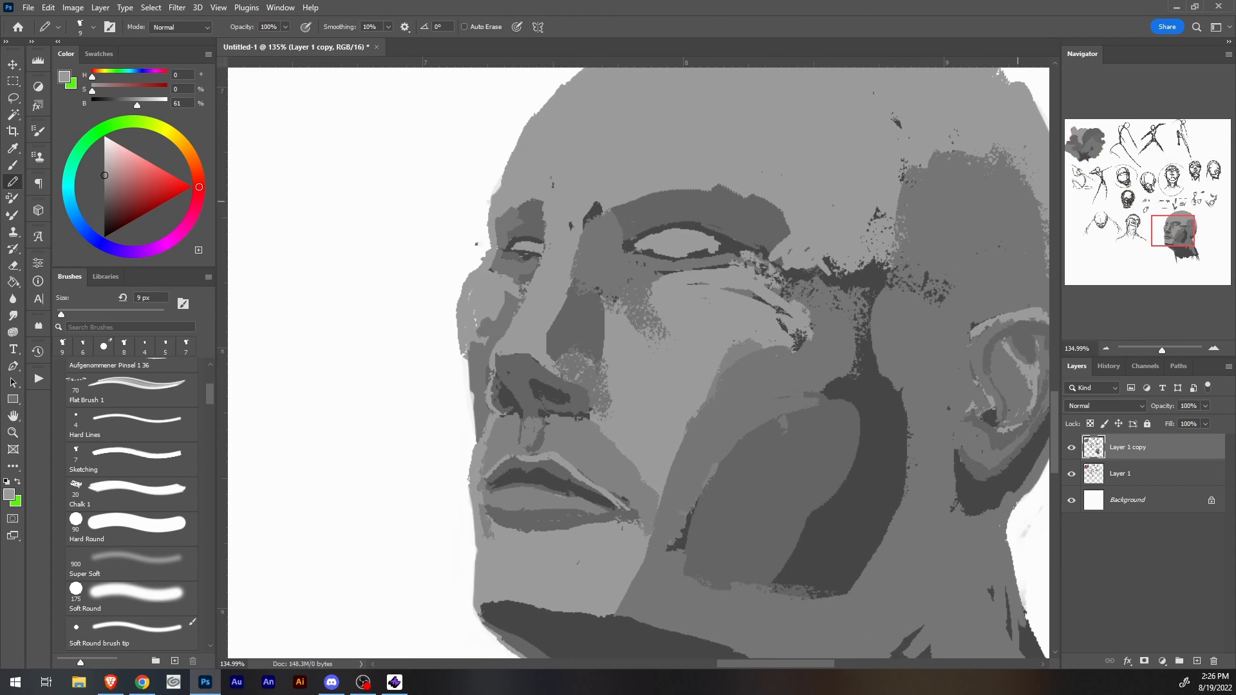
key("i")
left_click(681, 219)
key("b")
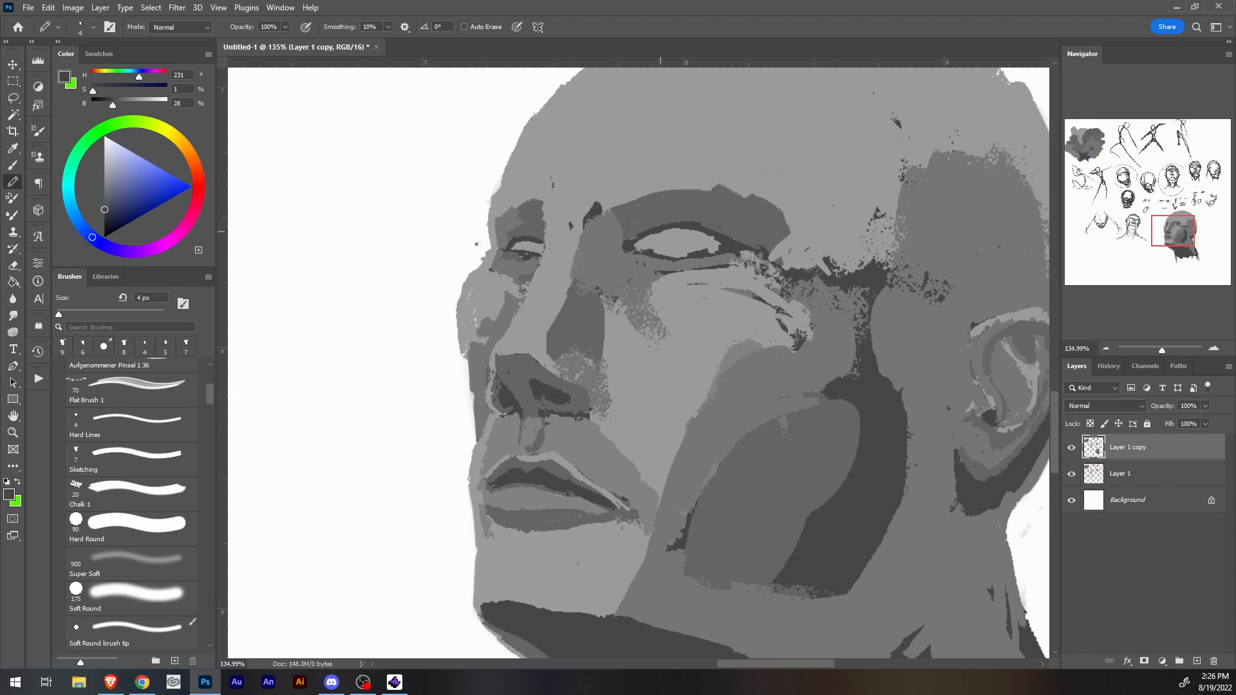
mouse_move(660, 232)
left_mouse_down()
mouse_move(654, 246)
mouse_move(666, 251)
mouse_move(688, 238)
left_mouse_up()
left_click_drag(515, 242, 528, 249)
key("ctrl+z")
key("ctrl+z")
key("ctrl+z")
Try ringed irises in both eyes, review the whole head, and undo the iris strokes.
mouse_move(654, 251)
left_mouse_down()
mouse_move(676, 236)
mouse_move(686, 248)
left_mouse_up()
left_click_drag(527, 247, 519, 251)
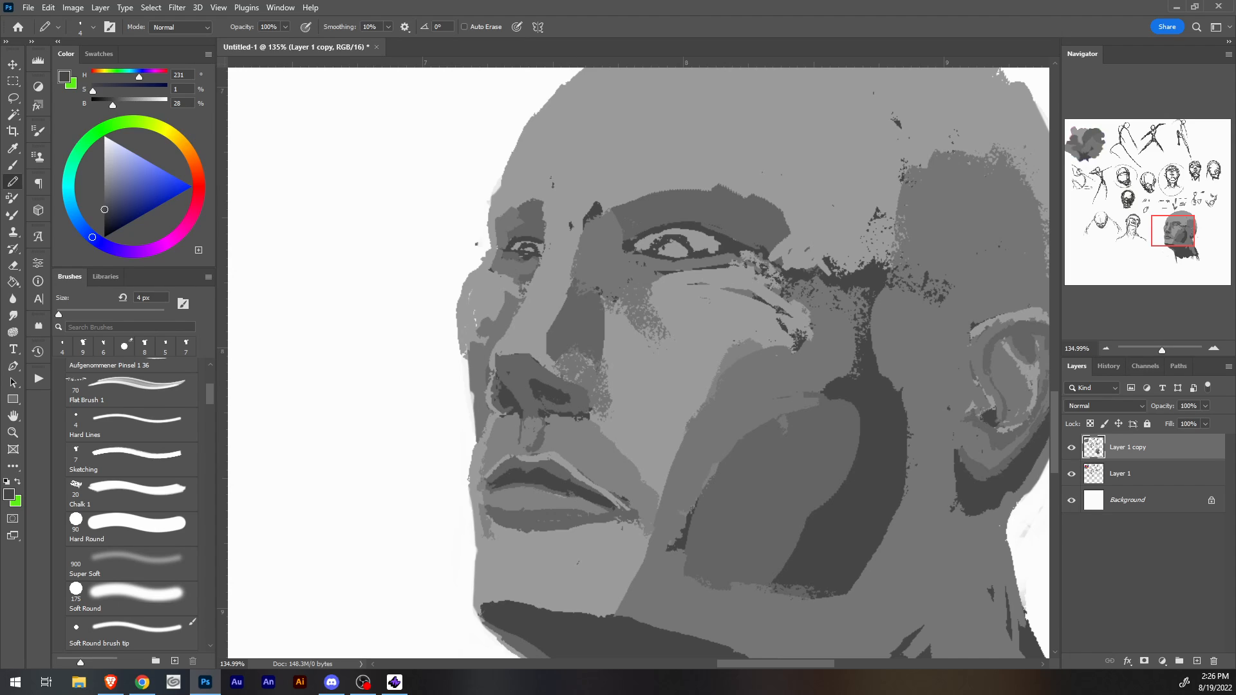
left_click_drag(1160, 350, 1155, 351)
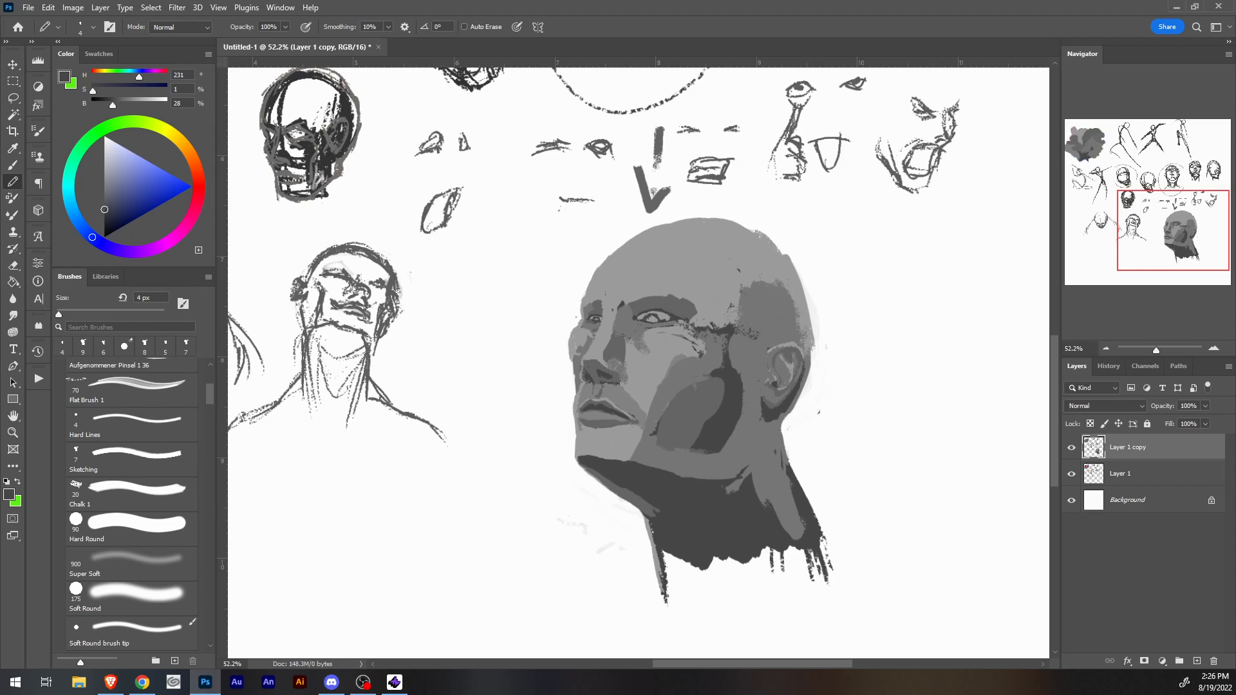
key("ctrl+z")
key("ctrl+z")
key("ctrl")
left_click(1164, 349)
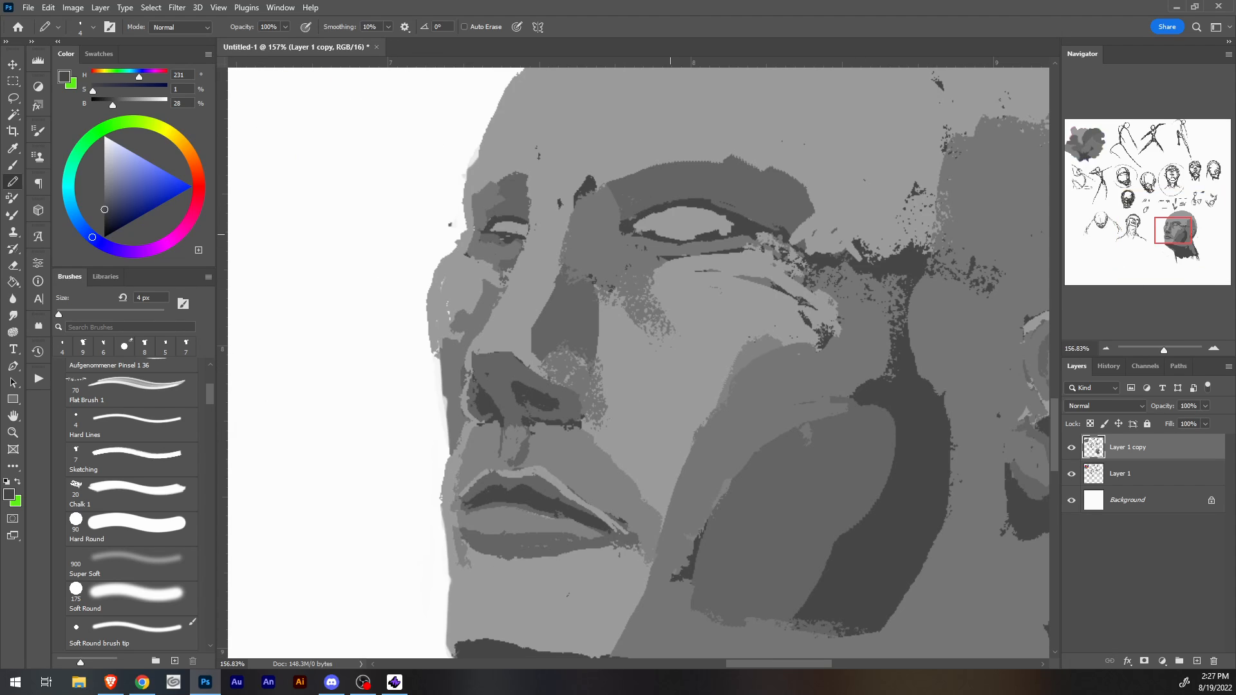
Draw dark irises in both eyes with the 28% grey and 4 px pencil, checking them against the whole head.
mouse_move(659, 233)
left_mouse_down()
mouse_move(703, 234)
mouse_move(671, 214)
mouse_move(695, 229)
left_mouse_up()
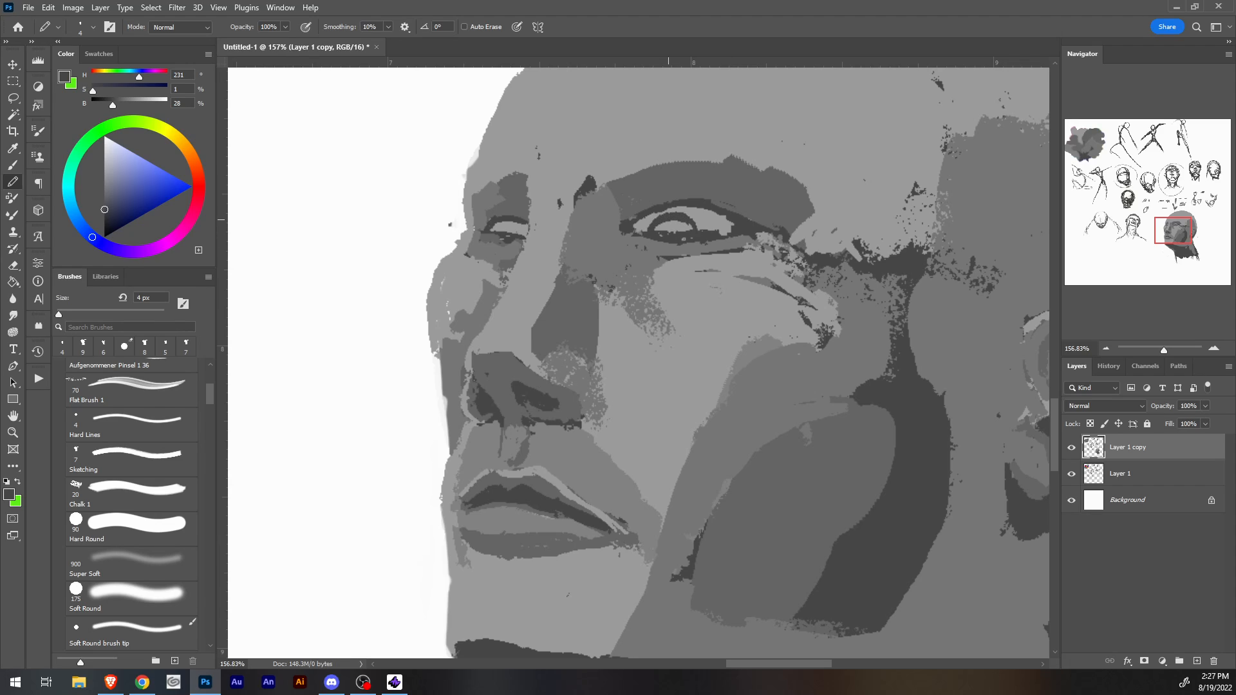
mouse_move(494, 229)
left_mouse_down()
mouse_move(523, 223)
mouse_move(509, 229)
left_mouse_up()
left_click_drag(654, 229, 684, 225)
scroll(638, 362, "down", 7)
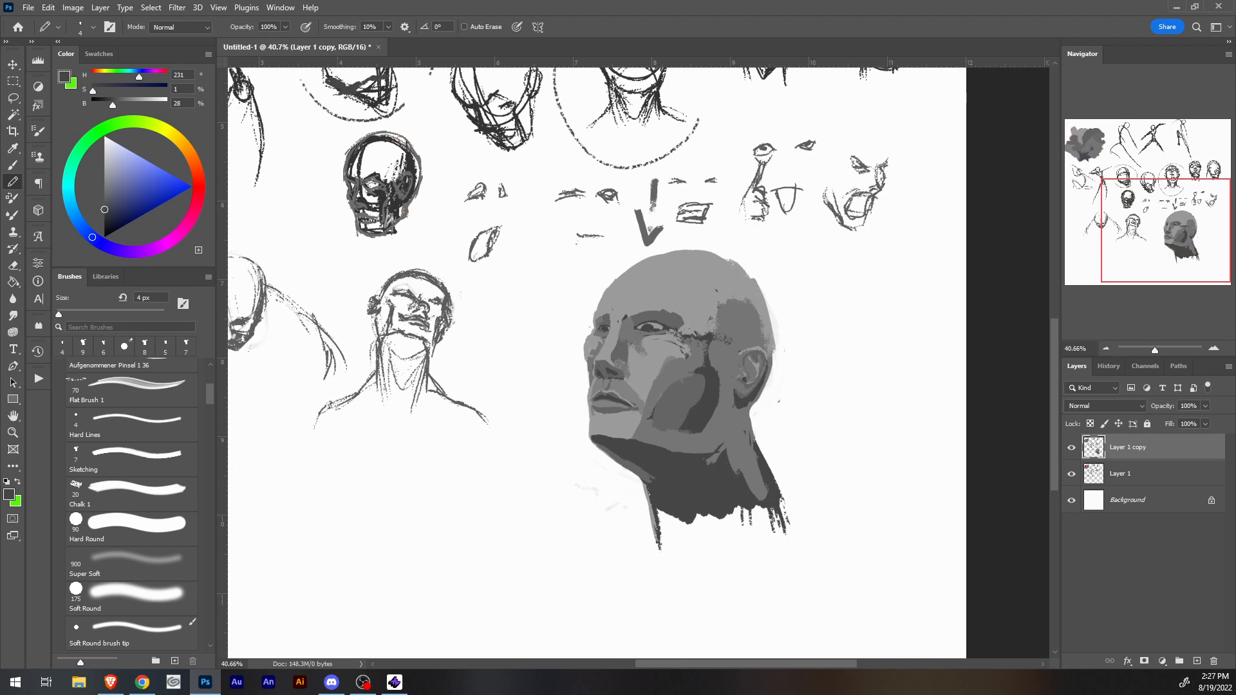
scroll(638, 362, "up", 8)
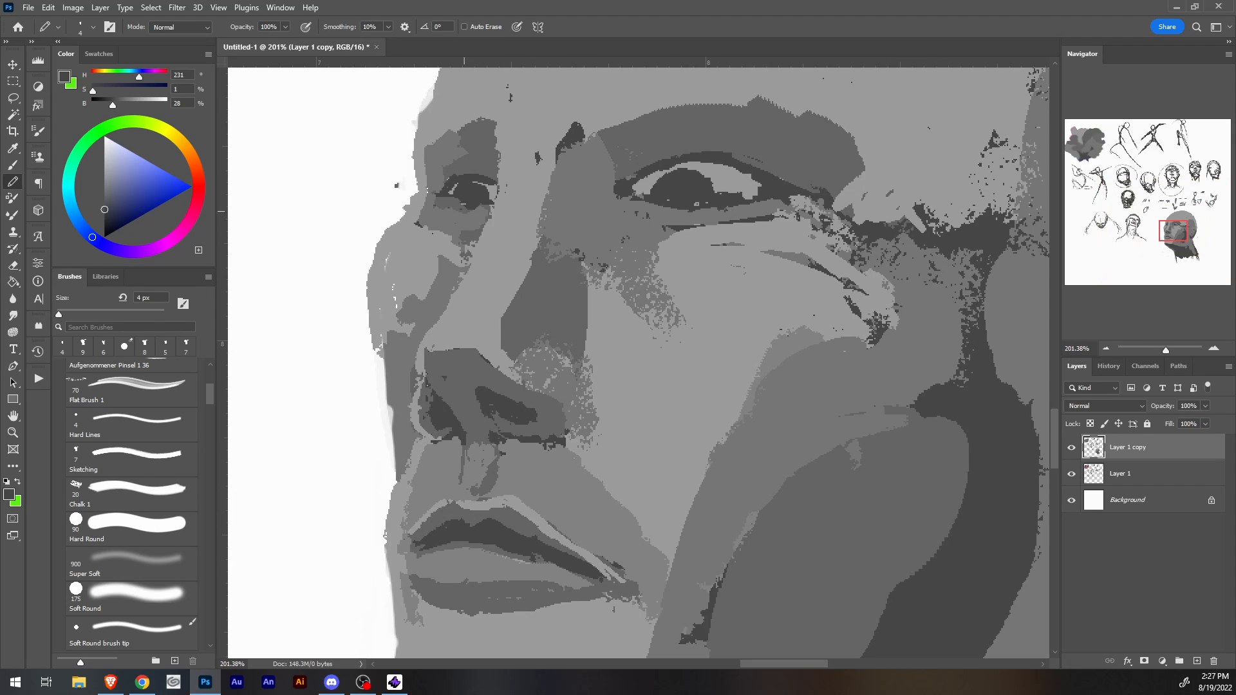
Trim the irises and add small highlights in both eyes with the sampled 61% grey and a 1 px pencil.
left_click(454, 202, "alt")
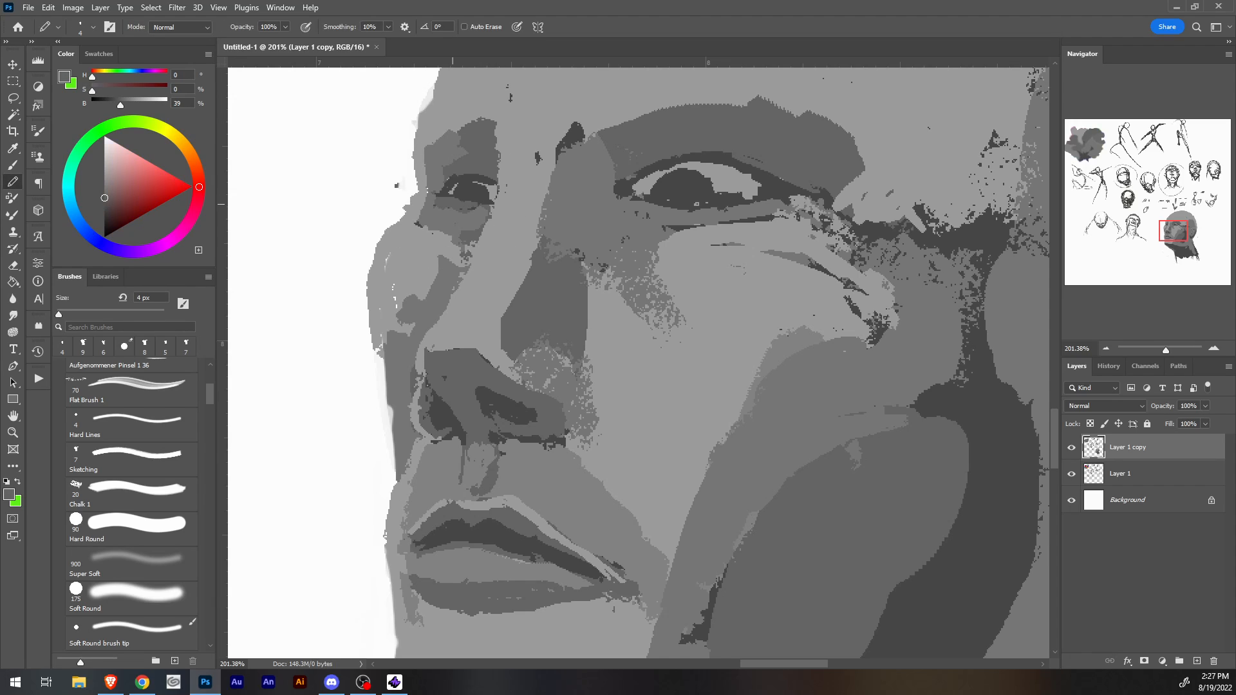
left_click(492, 192, "alt")
key("bracketleft")
left_click_drag(450, 189, 478, 181)
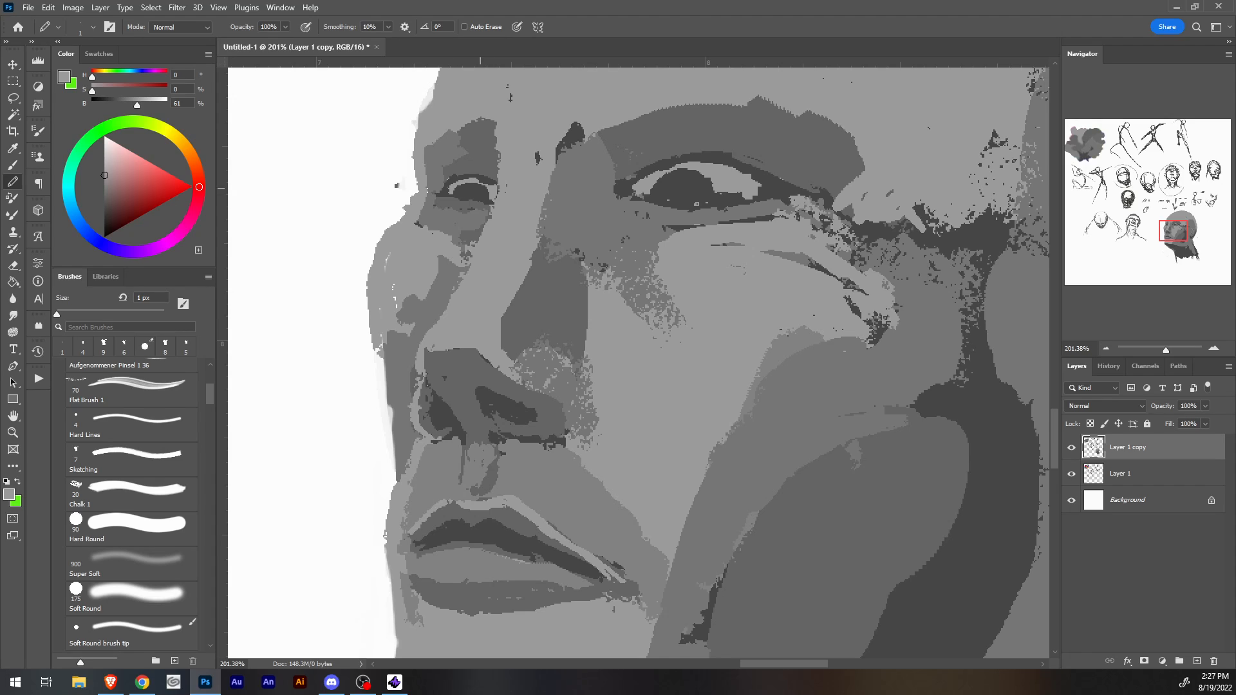
left_click_drag(653, 172, 702, 161)
mouse_move(701, 161)
left_mouse_down()
mouse_move(657, 172)
mouse_move(686, 173)
left_mouse_up()
left_click_drag(477, 185, 476, 190)
left_click_drag(696, 178, 714, 176)
Touch lighter tones into both irises with the sampled 39% grey and the 1 px pencil, then review the whole head.
left_click(659, 146, "alt")
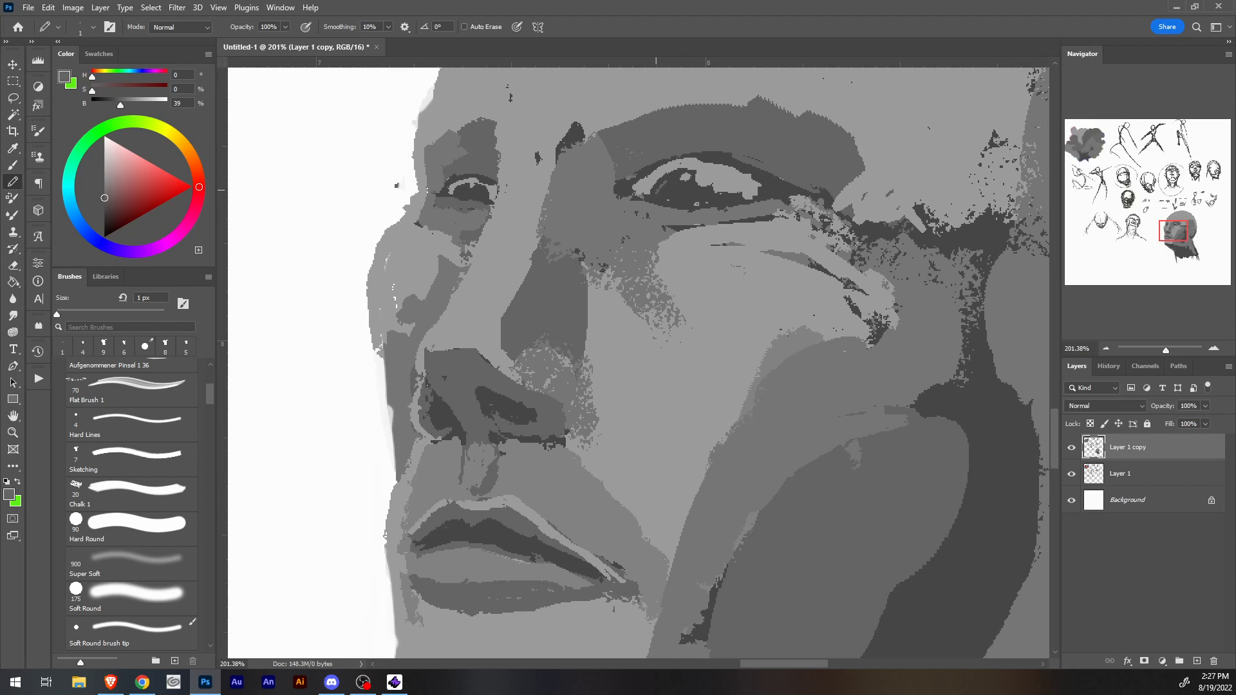
mouse_move(661, 188)
left_mouse_down()
mouse_move(667, 196)
mouse_move(674, 178)
left_mouse_up()
left_click_drag(706, 187, 710, 196)
left_click(670, 186, "alt")
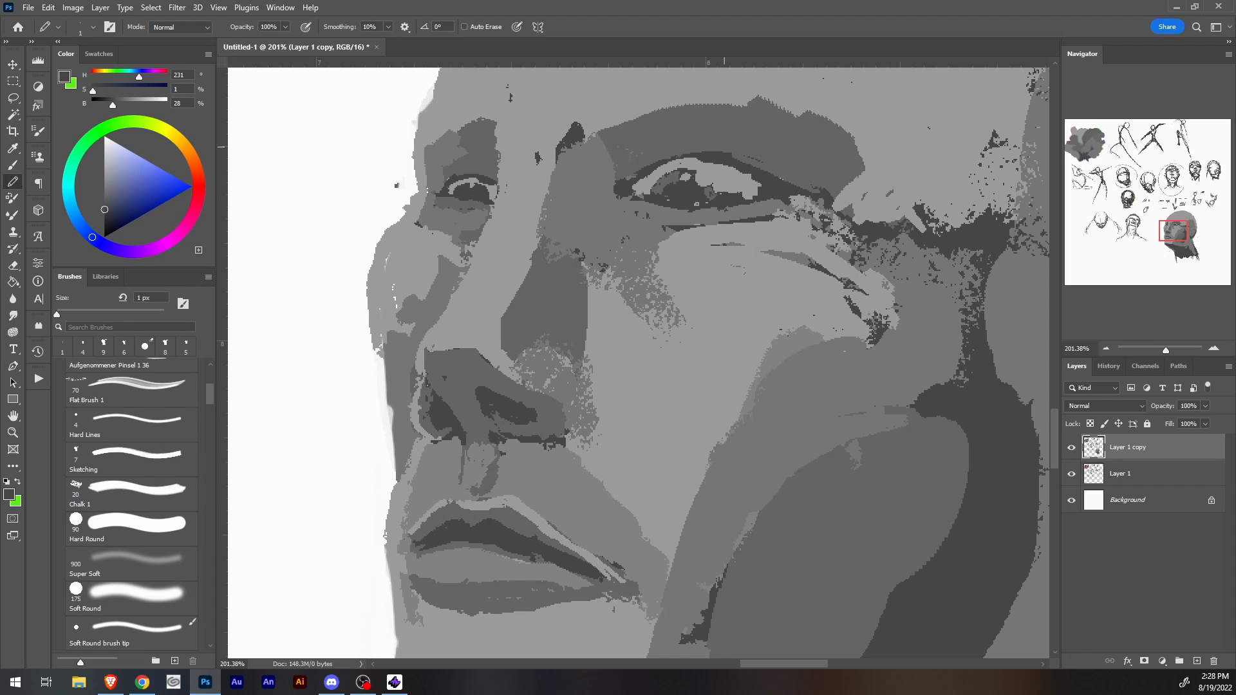
left_click(666, 180, "alt")
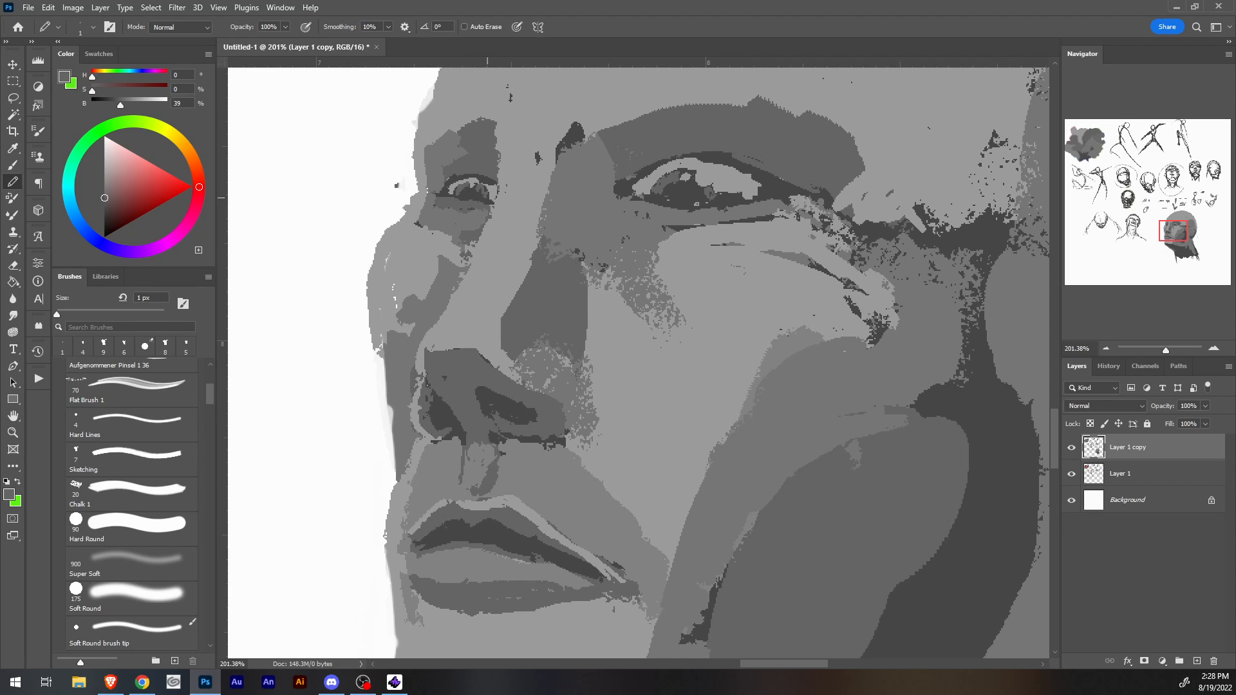
scroll(643, 362, "down", 10)
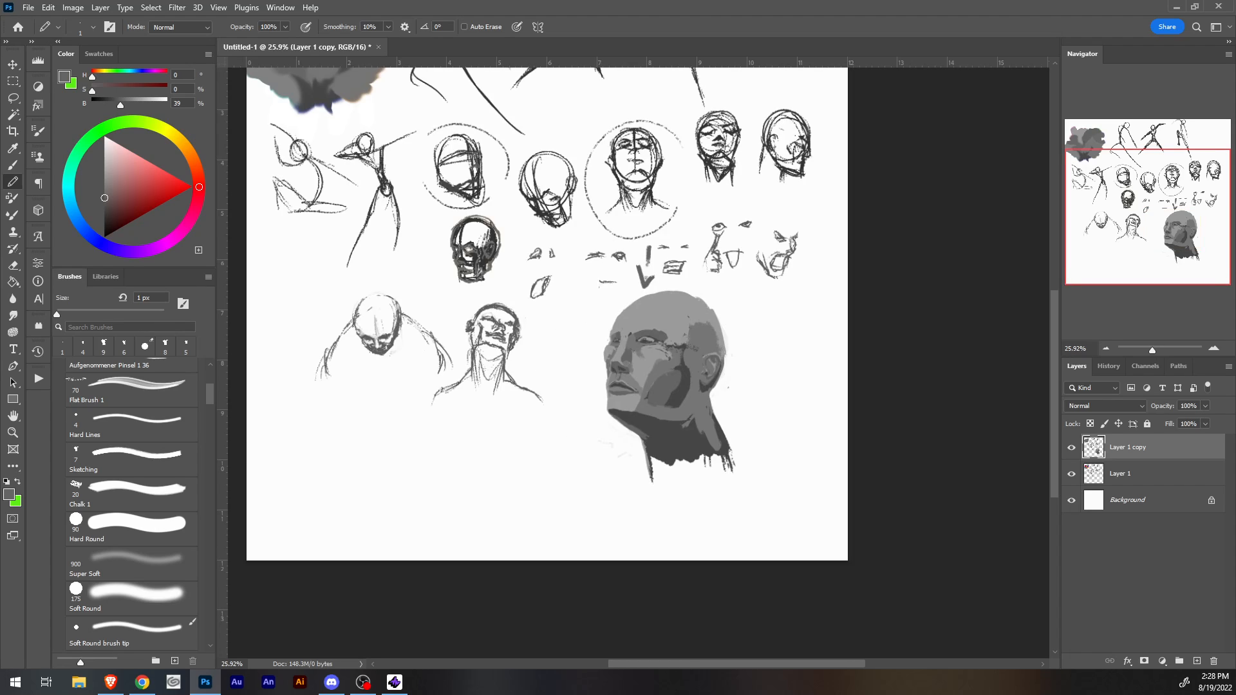
Lasso the far side of the face from the forehead past the far eye and cheek to beside the mouth.
scroll(636, 360, "up", 6)
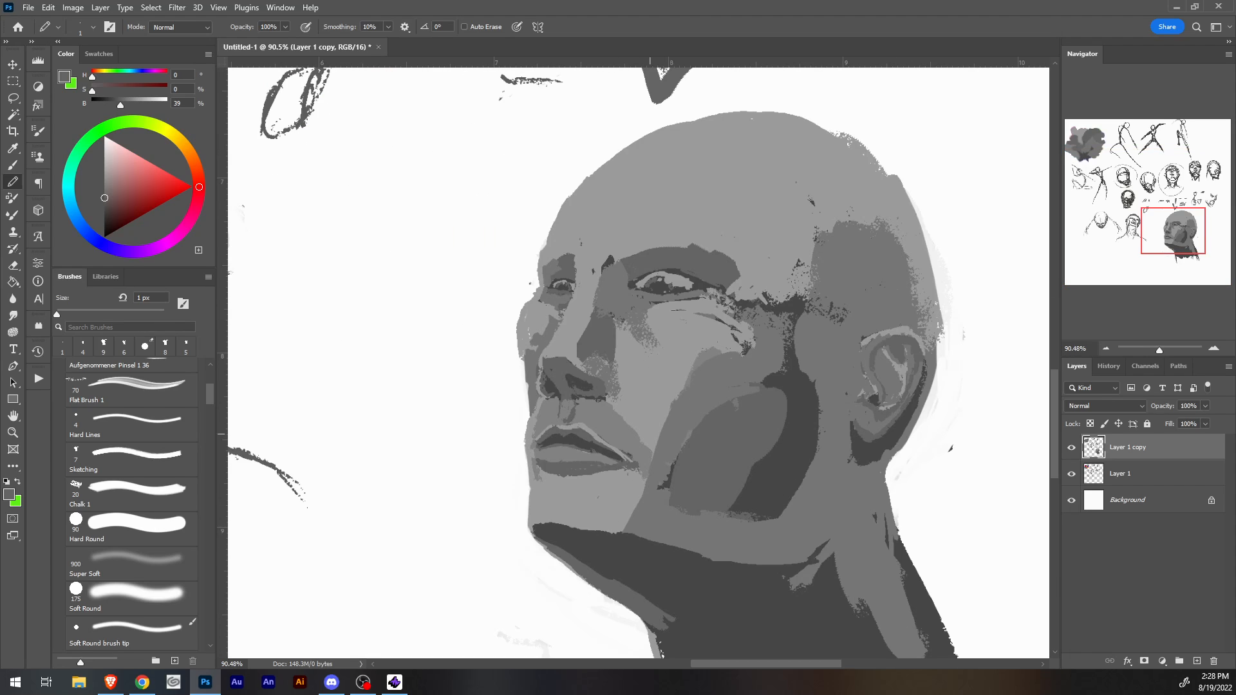
key("l")
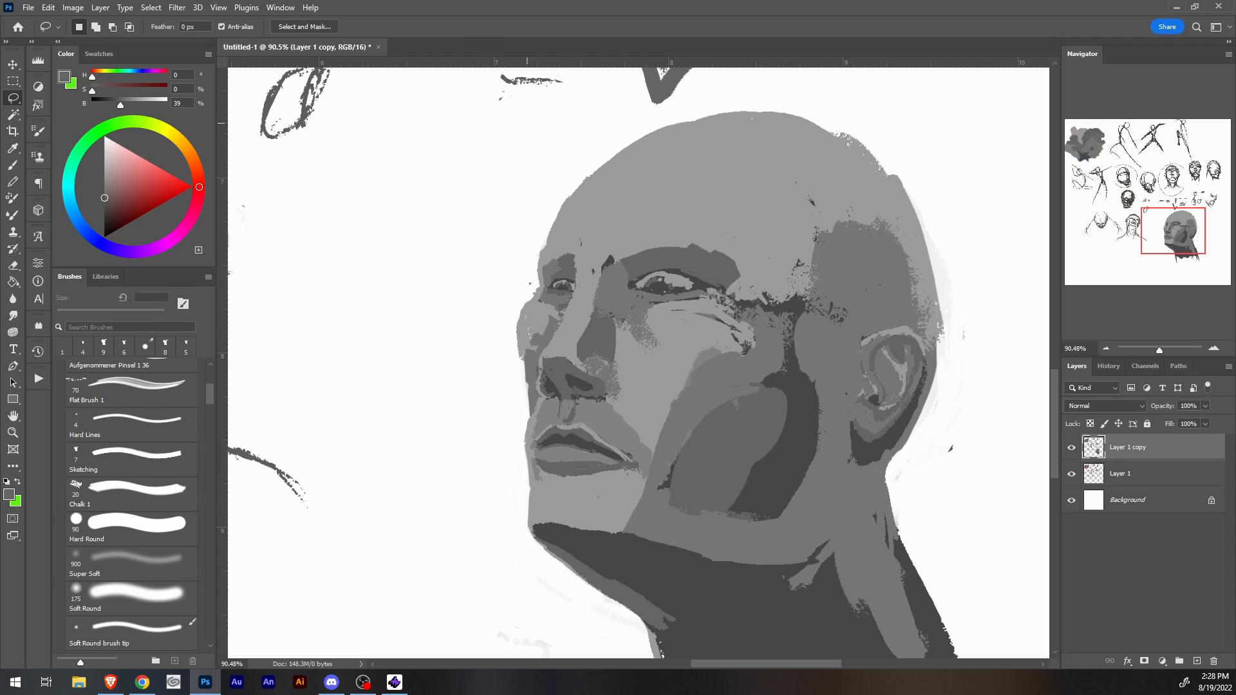
mouse_move(574, 296)
left_mouse_down()
mouse_move(612, 204)
mouse_move(498, 292)
mouse_move(513, 444)
mouse_move(536, 358)
left_mouse_up()
Try distorting the lassoed far side of the face by pulling its lower outer corner downward.
key("ctrl+t")
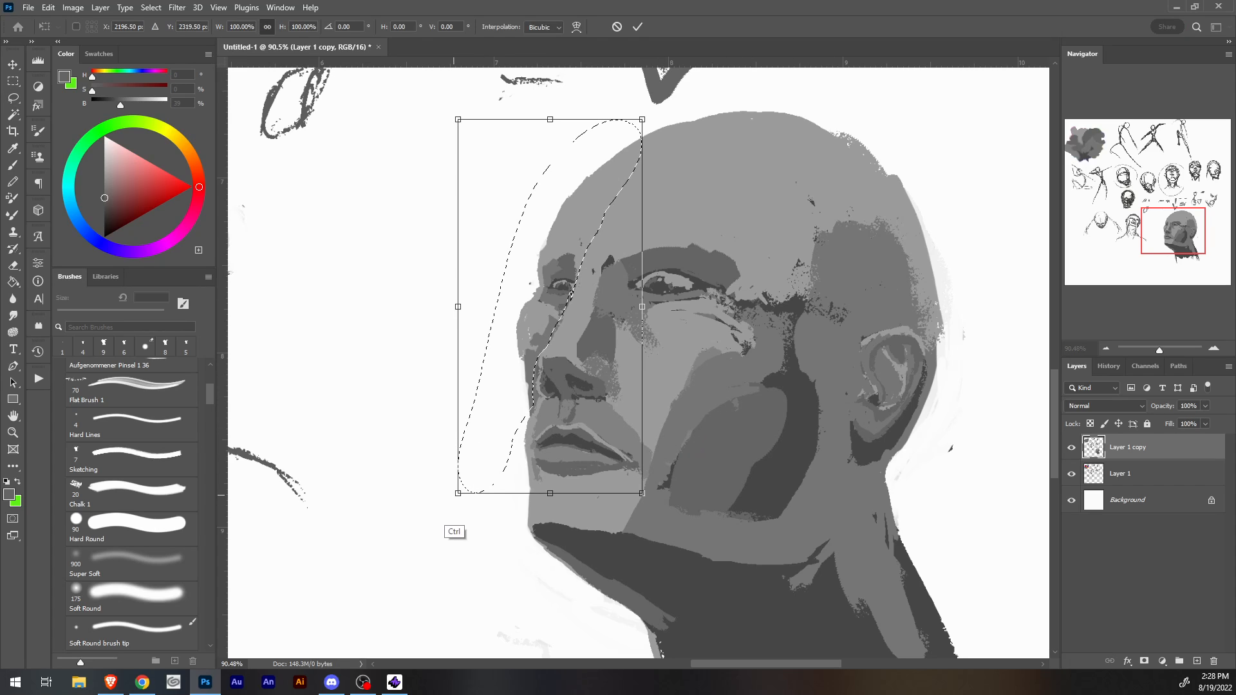
mouse_move(448, 522)
left_mouse_down()
mouse_move(458, 542)
mouse_move(467, 519)
left_mouse_up()
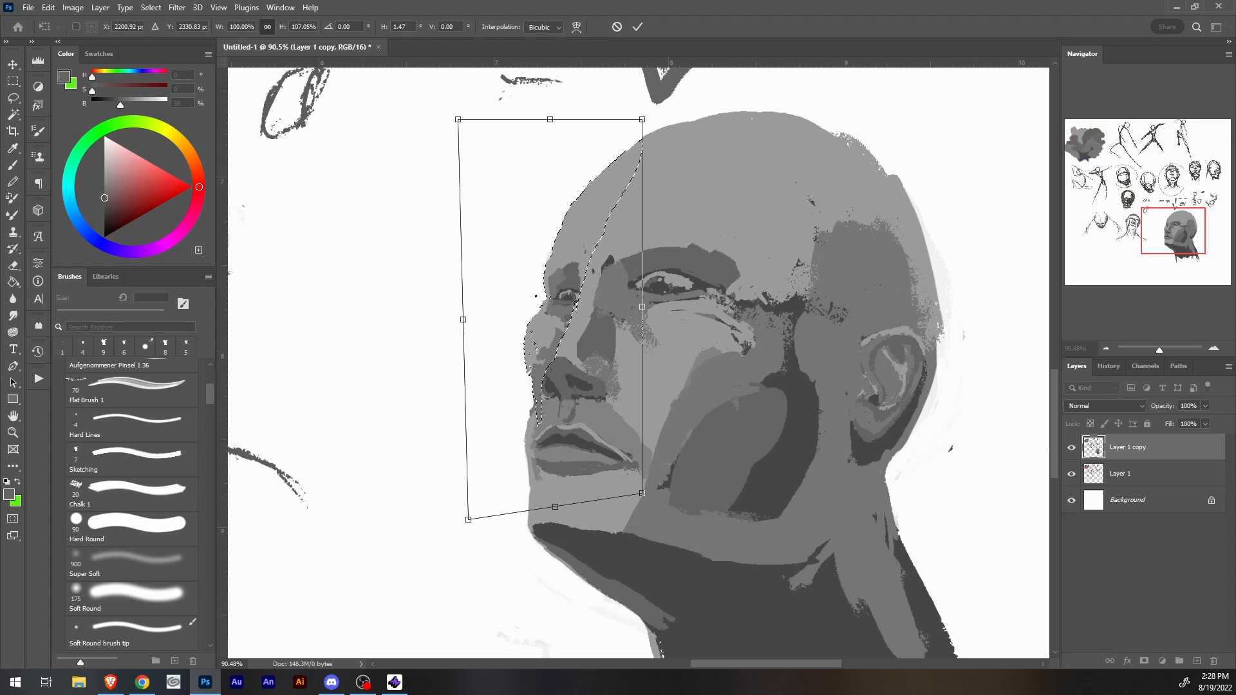
key("ctrl+z")
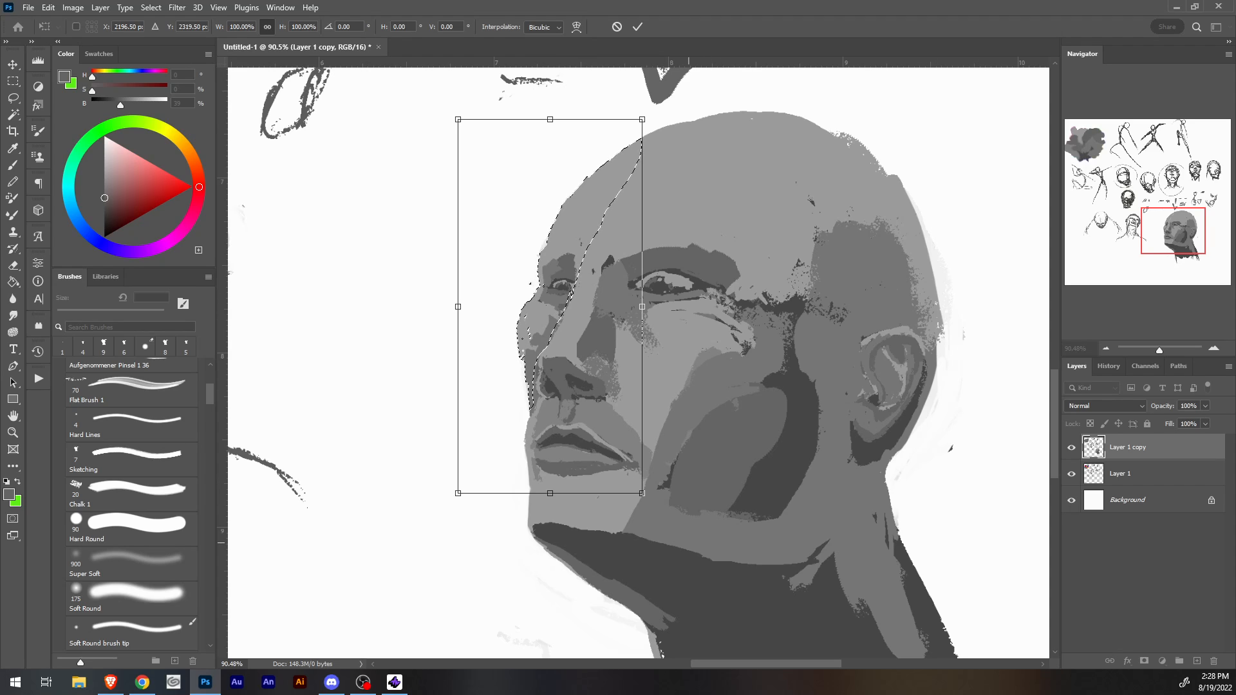
key("Escape")
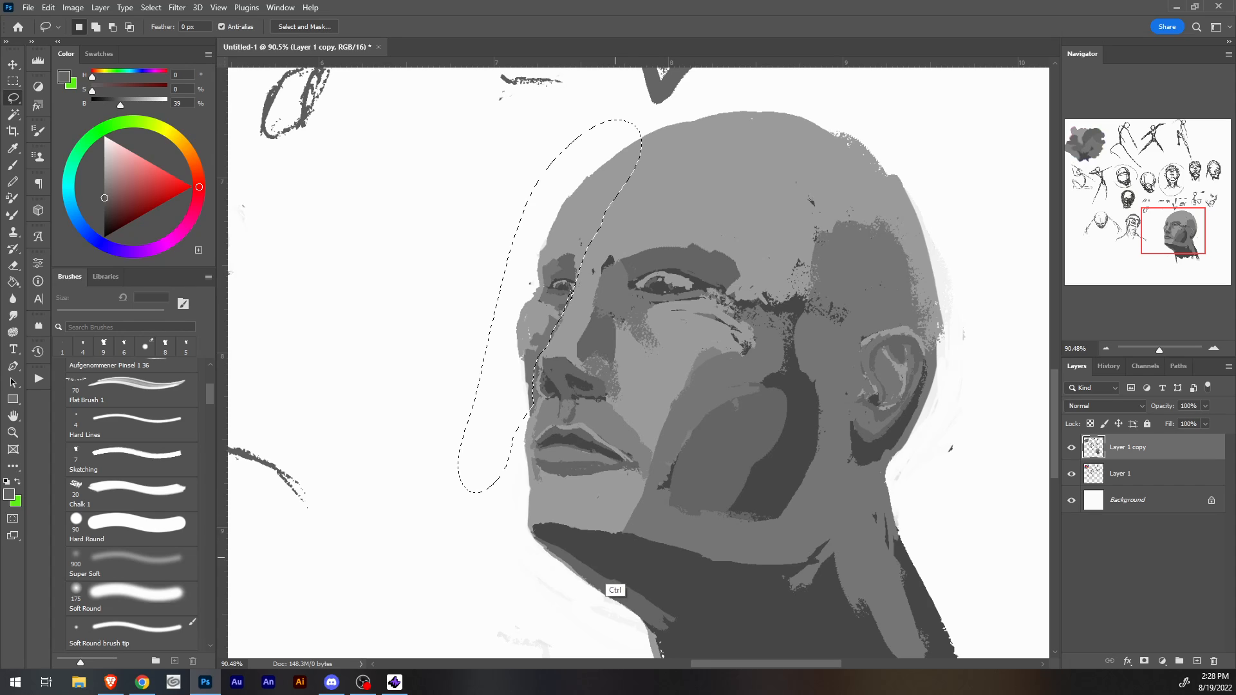
key("ctrl+t")
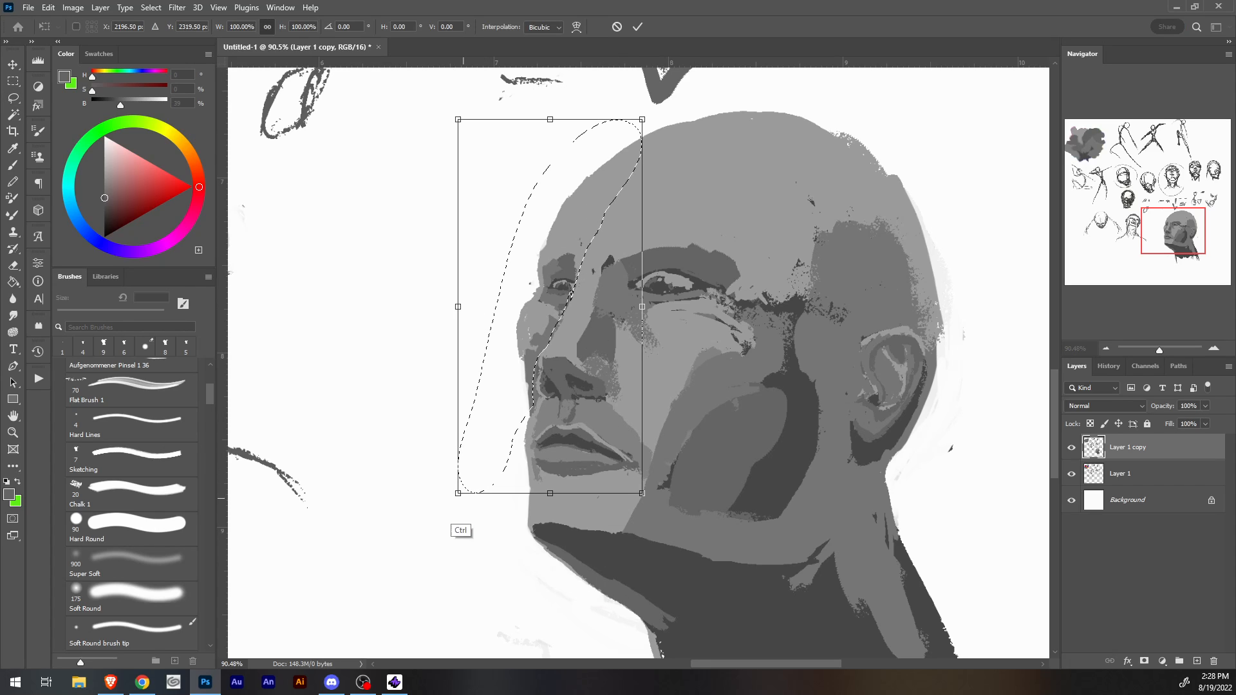
left_click_drag(457, 493, 458, 529)
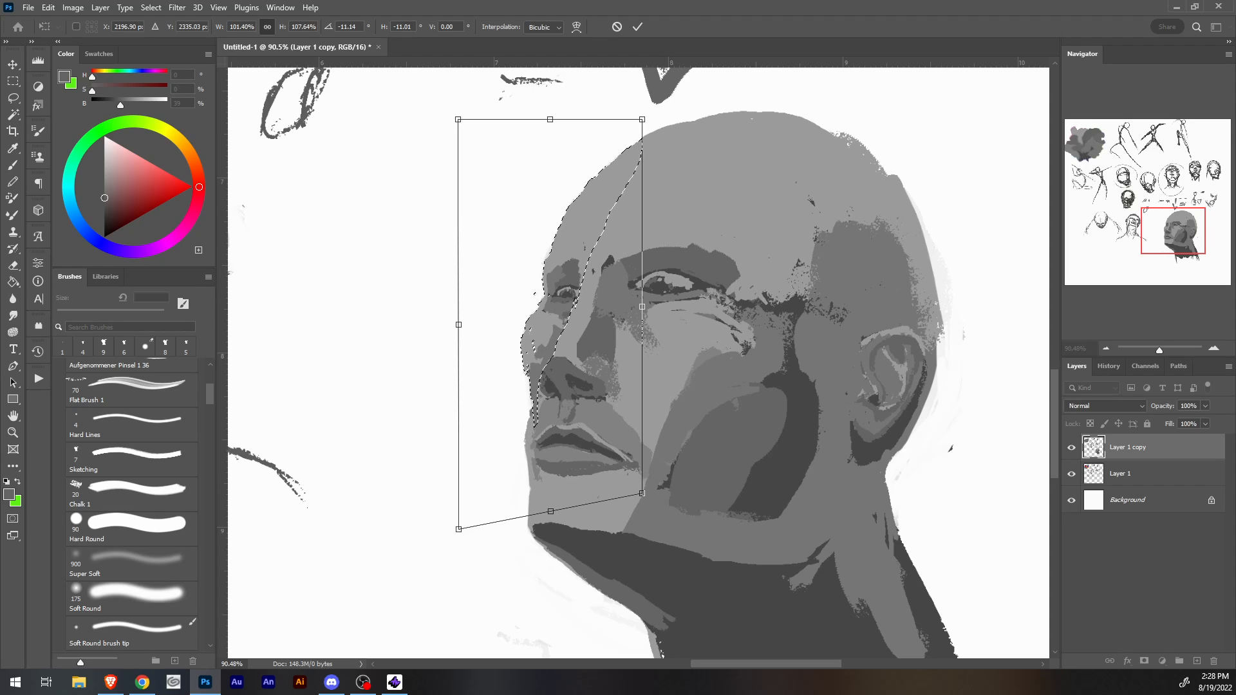
left_click(544, 27)
left_click(544, 57)
key("Return")
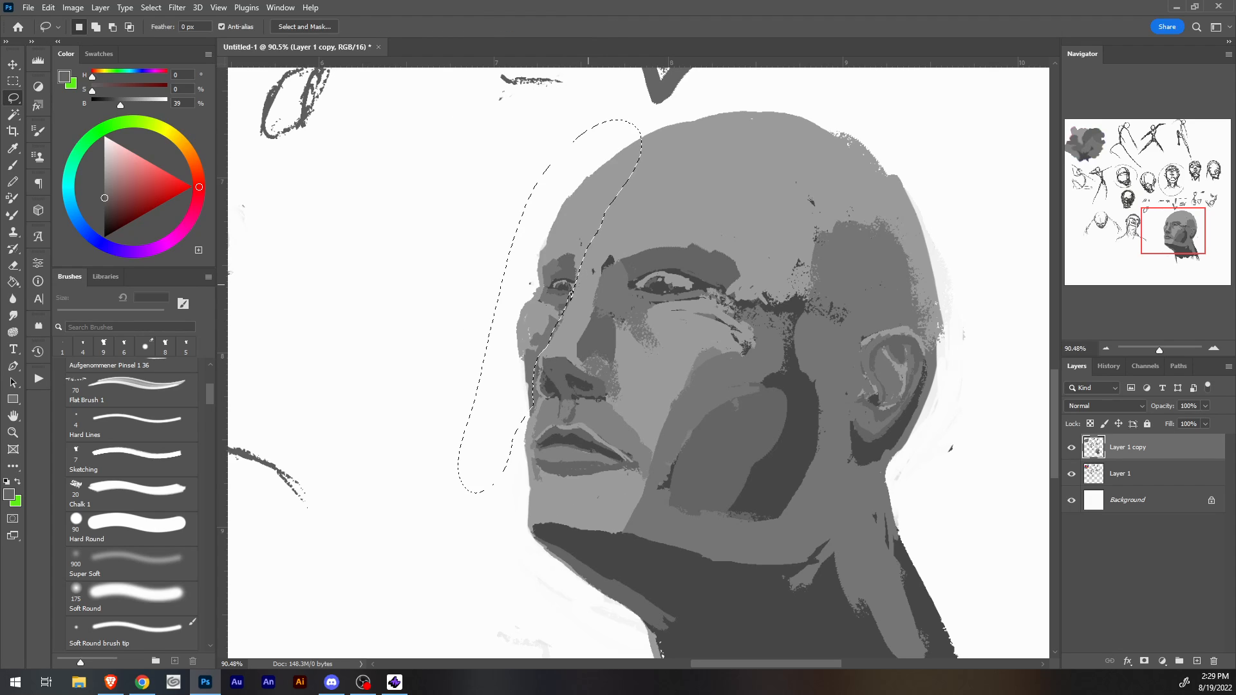
Cut the lassoed far side of the face and paste it onto a new layer.
key("ctrl+d")
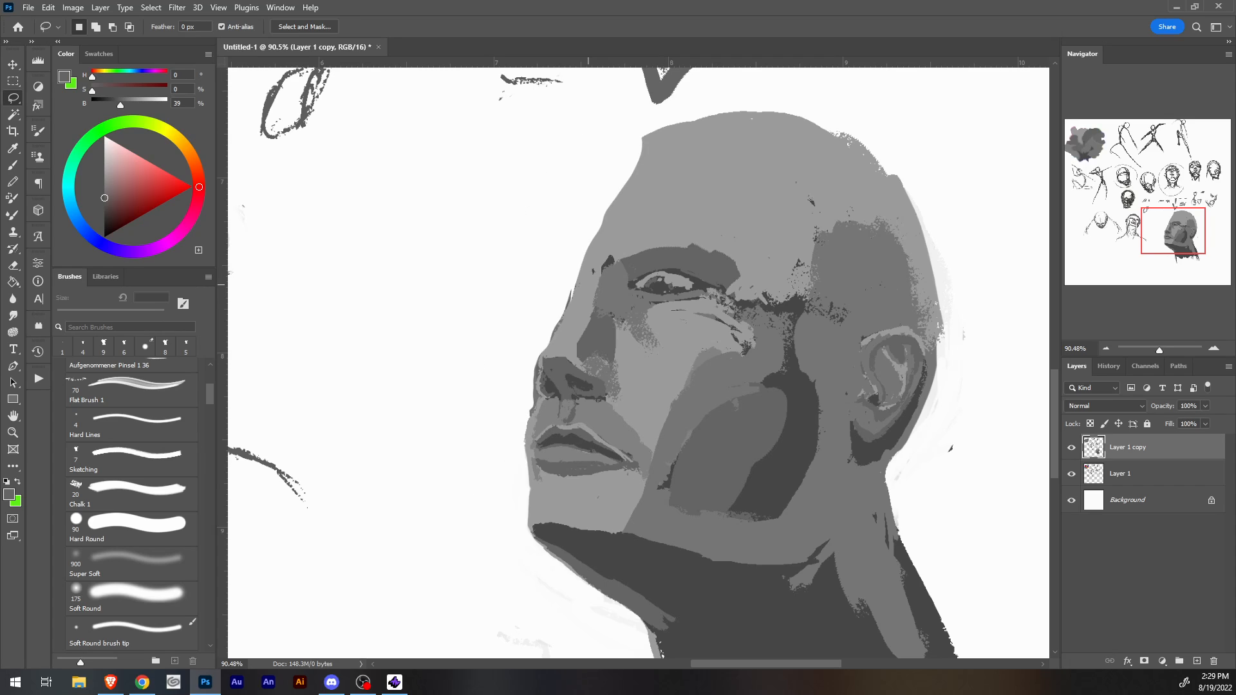
key("ctrl+shift+x")
key("ctrl+v")
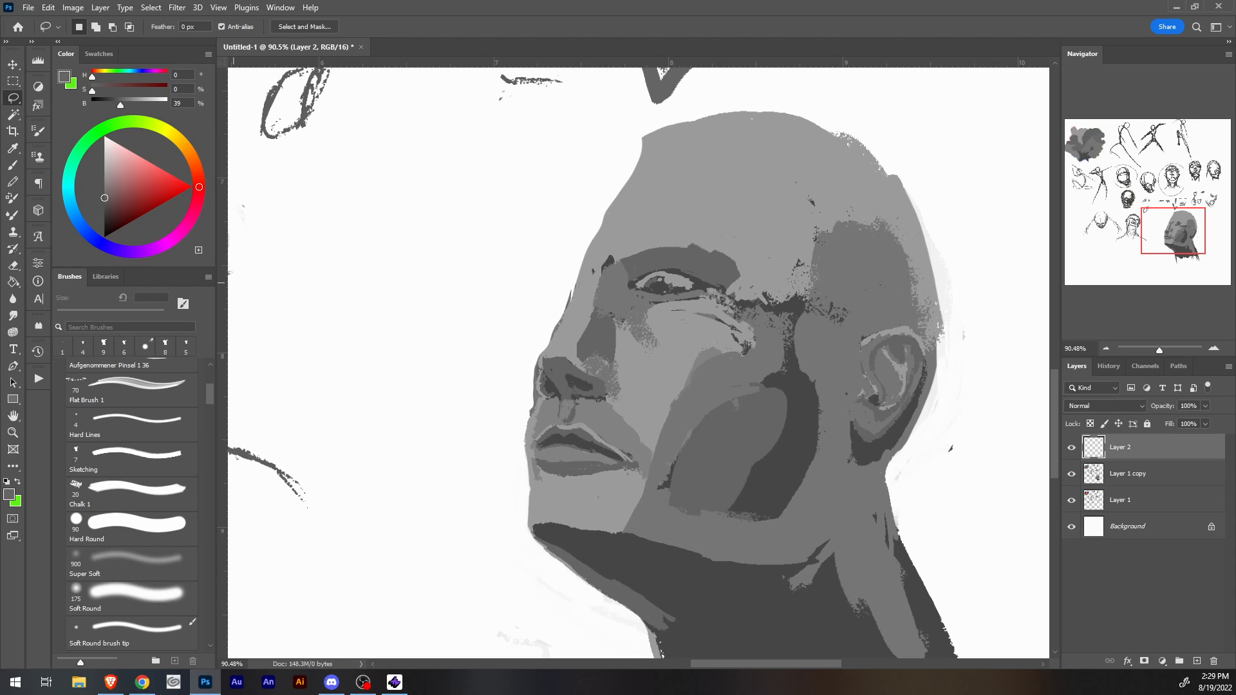
Fit the pasted piece back onto the face, stretch its lower outer corner slightly downward, and place its layer beneath Layer 1 copy.
key("ctrl+t")
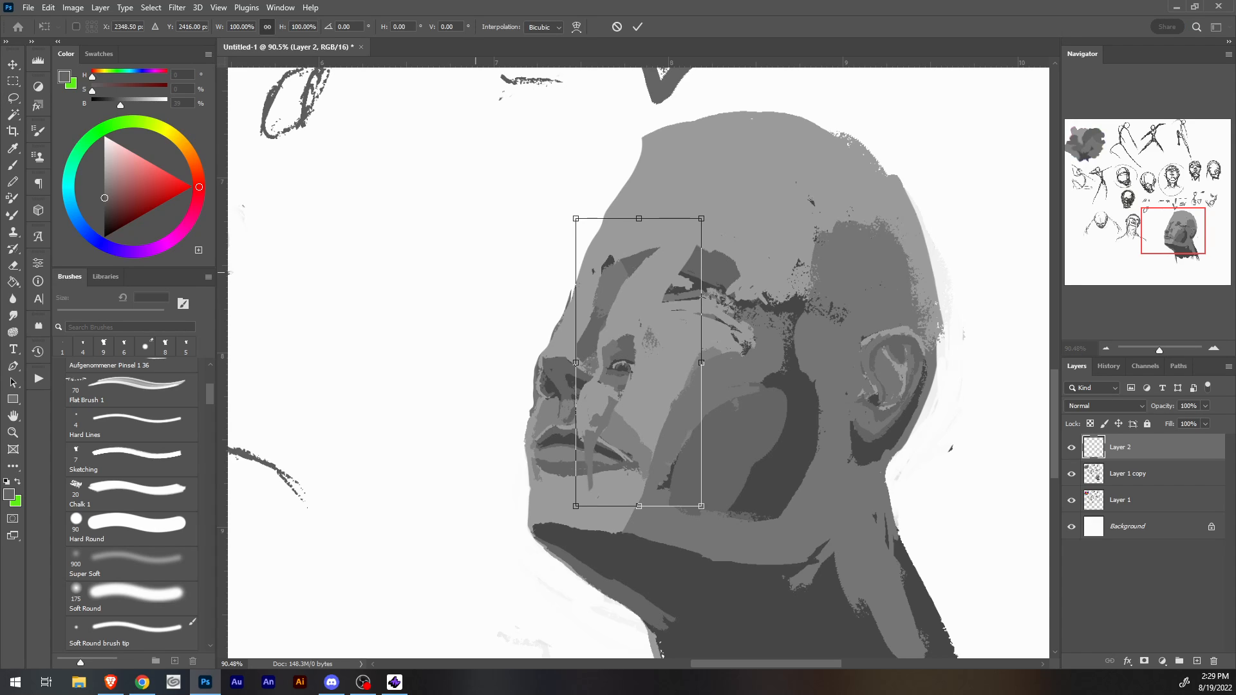
left_click_drag(646, 261, 588, 181)
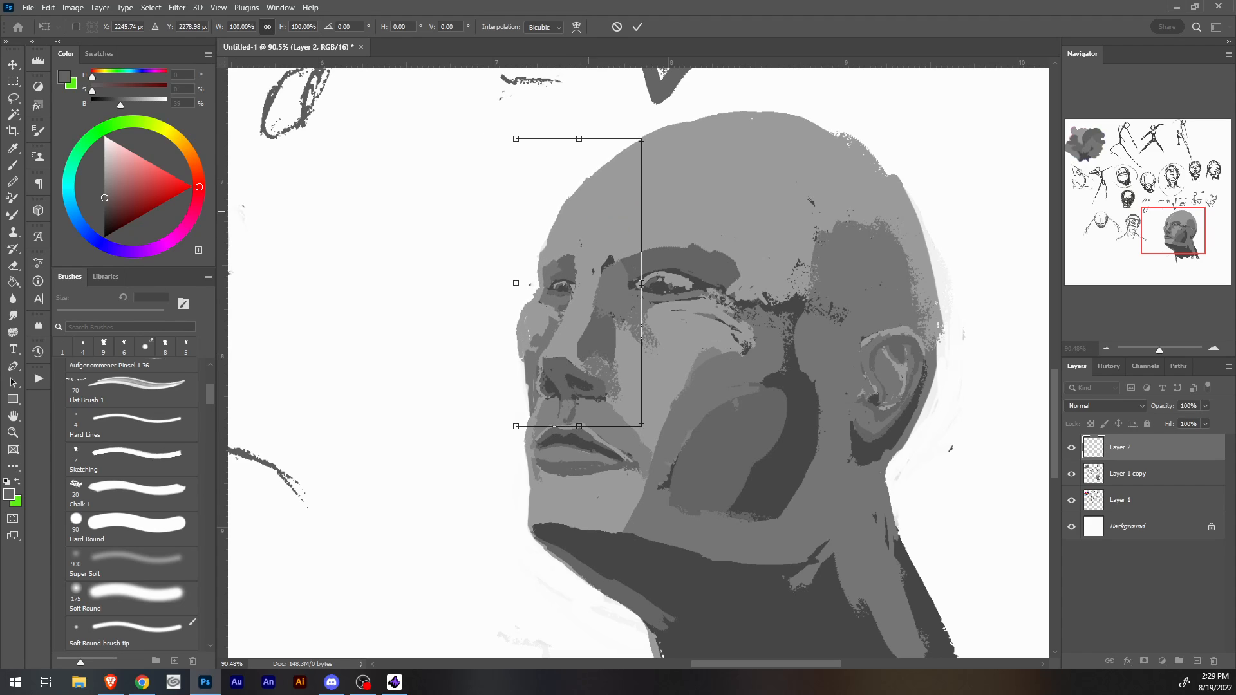
mouse_move(515, 426)
left_mouse_down()
mouse_move(527, 449)
mouse_move(518, 440)
left_mouse_up()
key("Return")
key("ctrl+bracketleft")
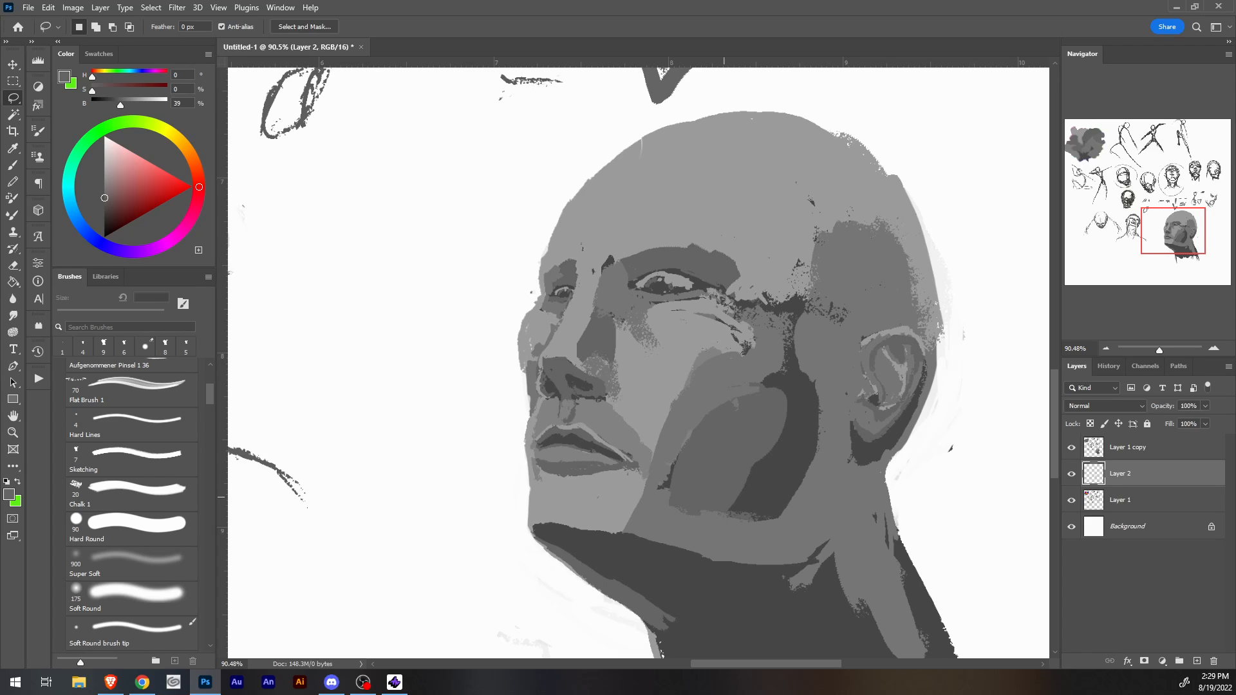
Distort the far-side face piece by pulling its upper outer corner slightly downward.
key("ctrl+t")
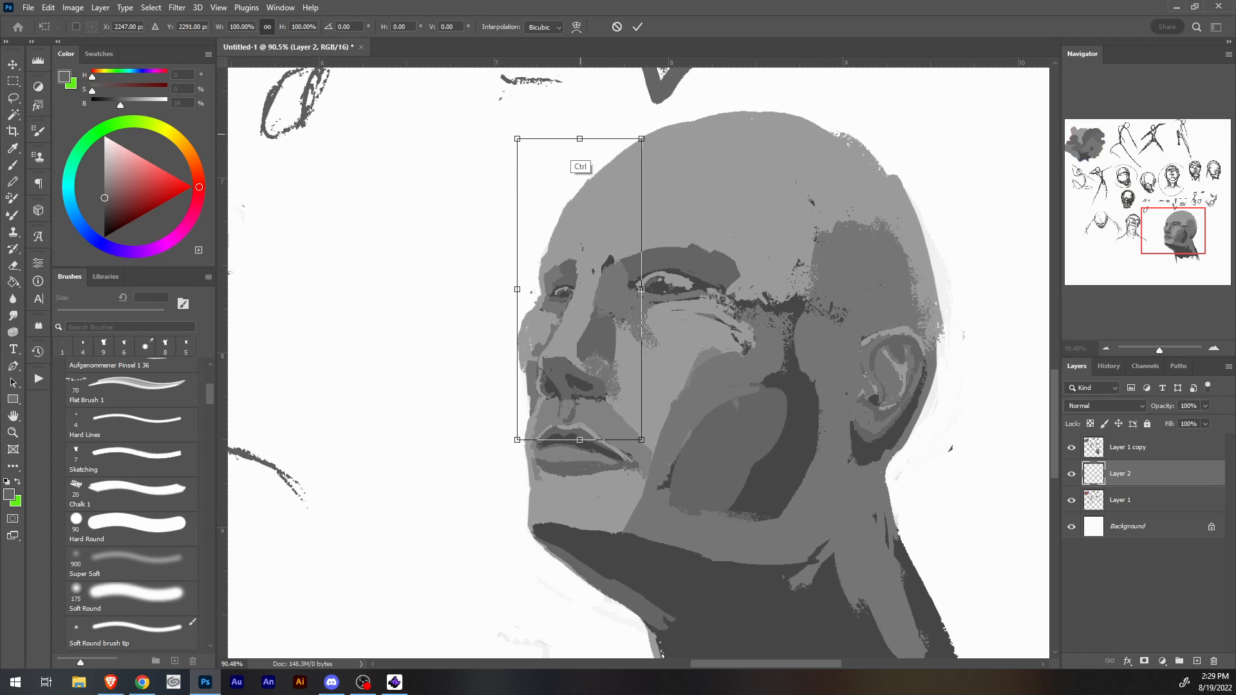
left_click_drag(517, 138, 519, 156, "ctrl")
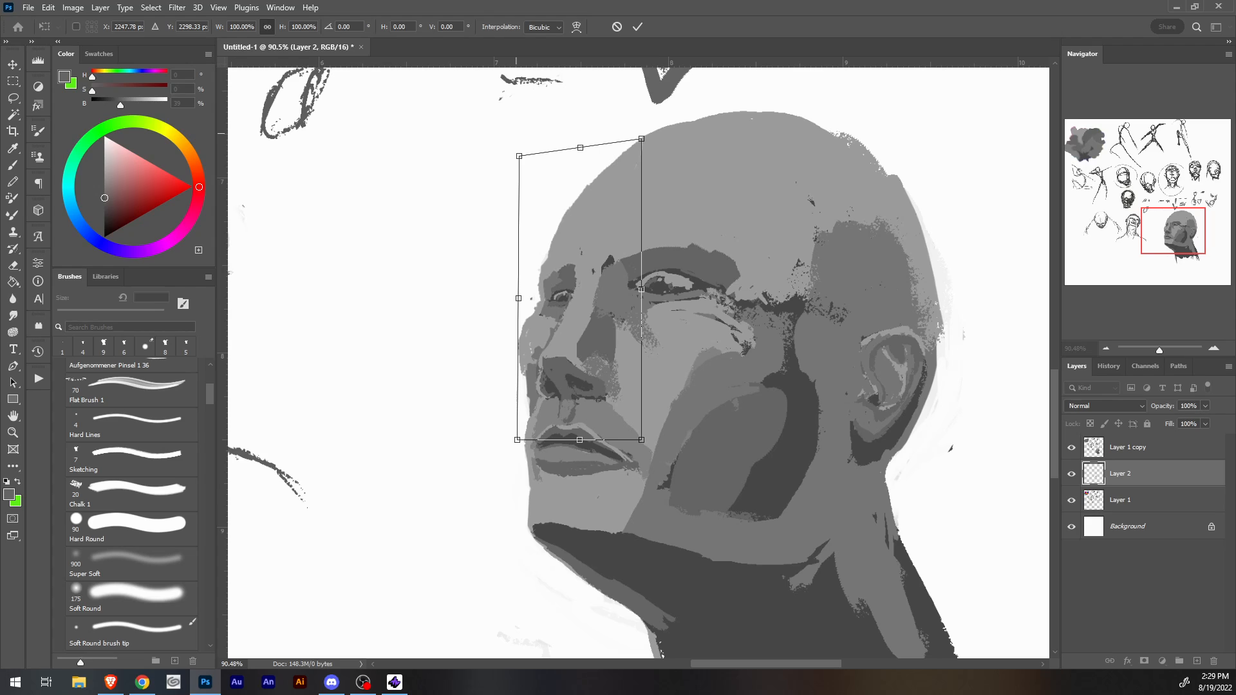
key("Return")
Merge the far-side face layer with Layer 1 copy.
key("l")
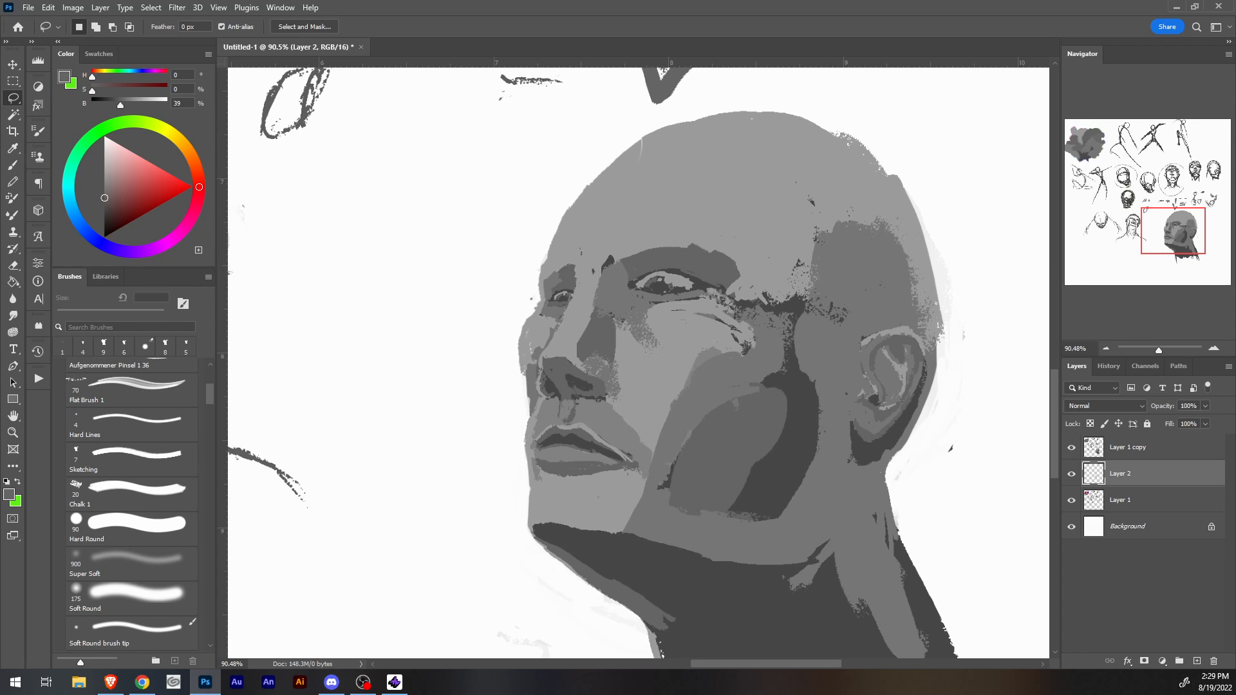
left_click_drag(638, 363, 630, 337)
left_click(72, 7)
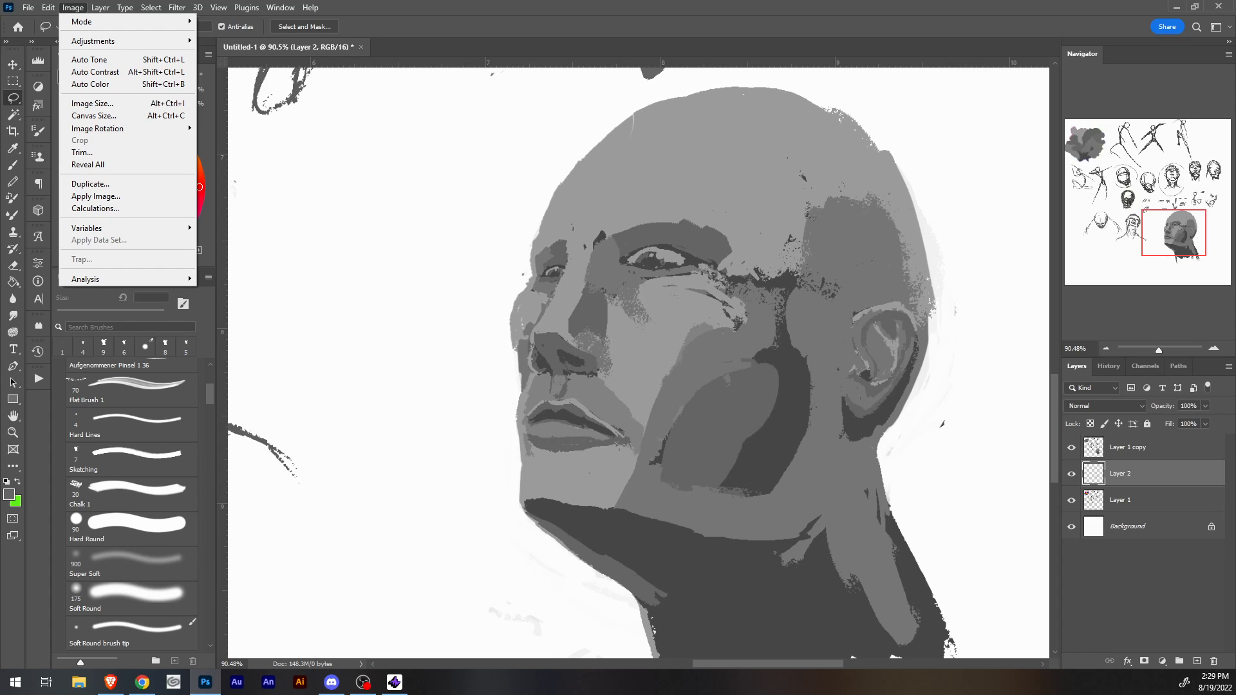
key("Escape")
key("alt+bracketright")
right_click(1152, 447)
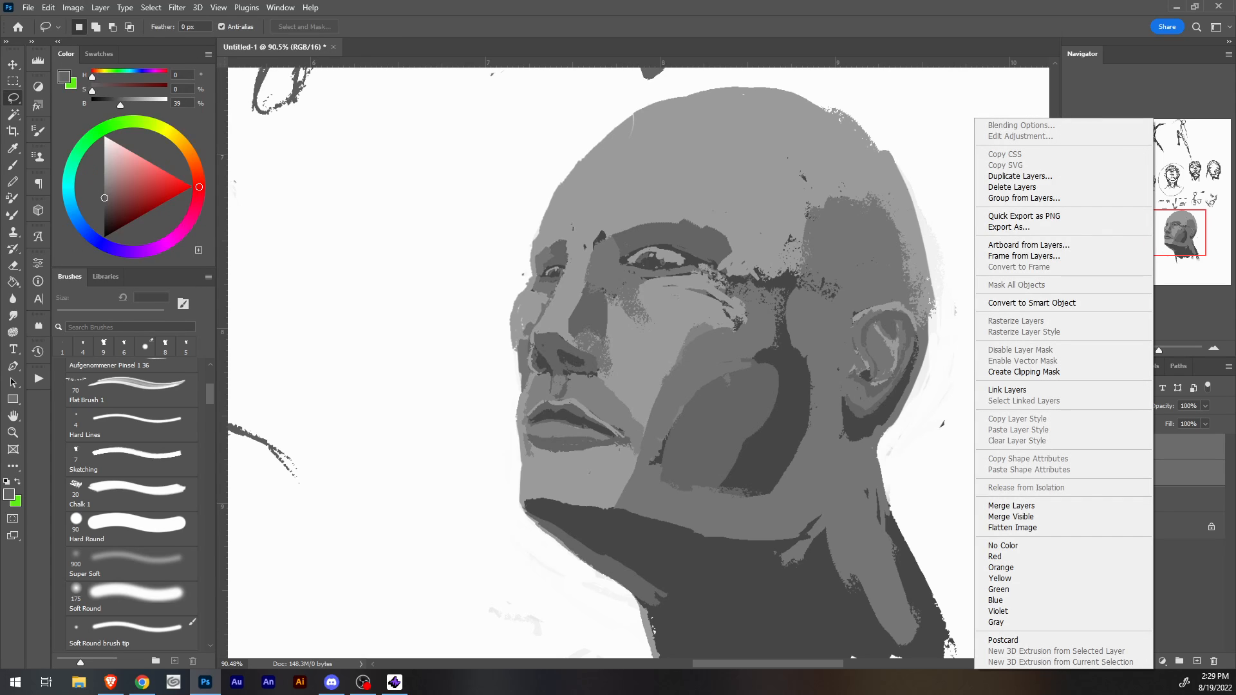
left_click(1062, 502)
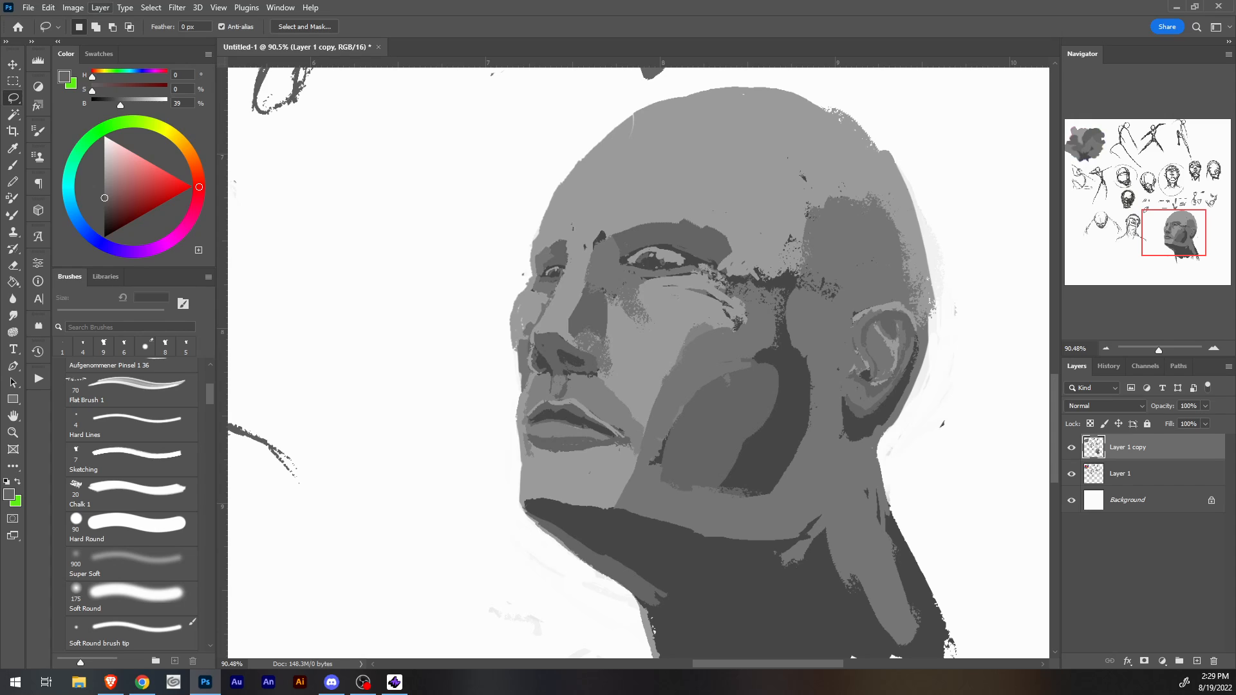
left_click(72, 7)
mouse_move(129, 40)
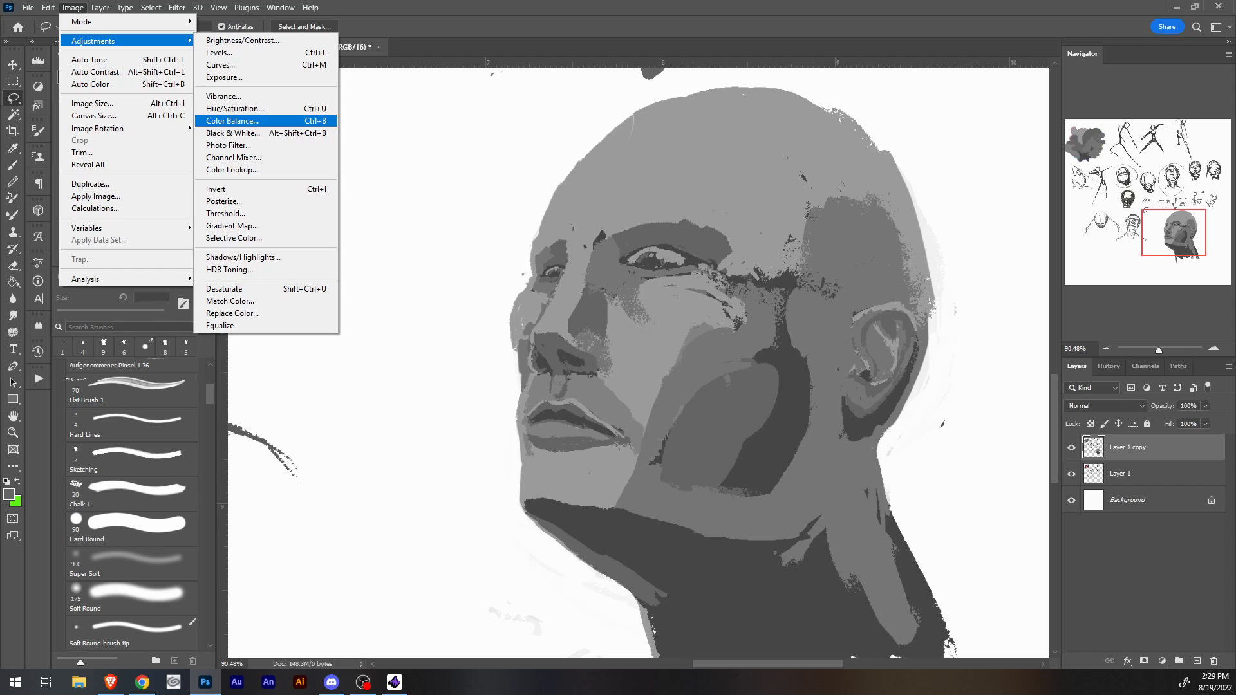
left_click(233, 121)
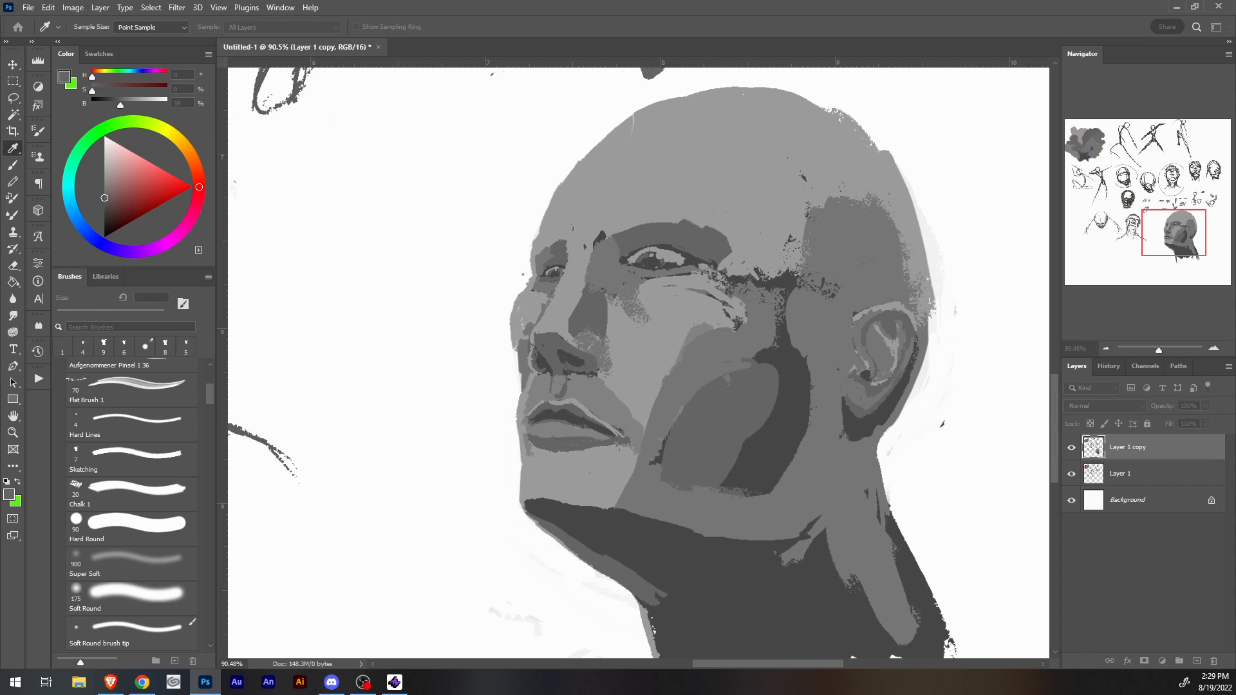
key("Escape")
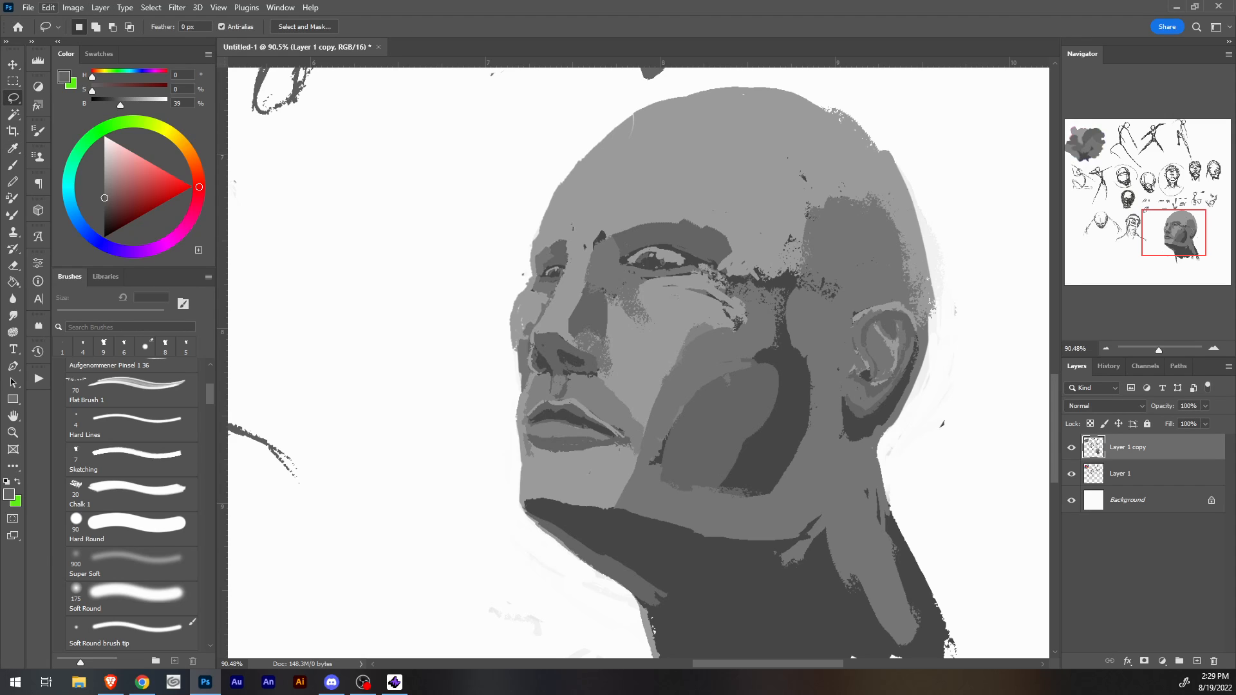
left_click(48, 7)
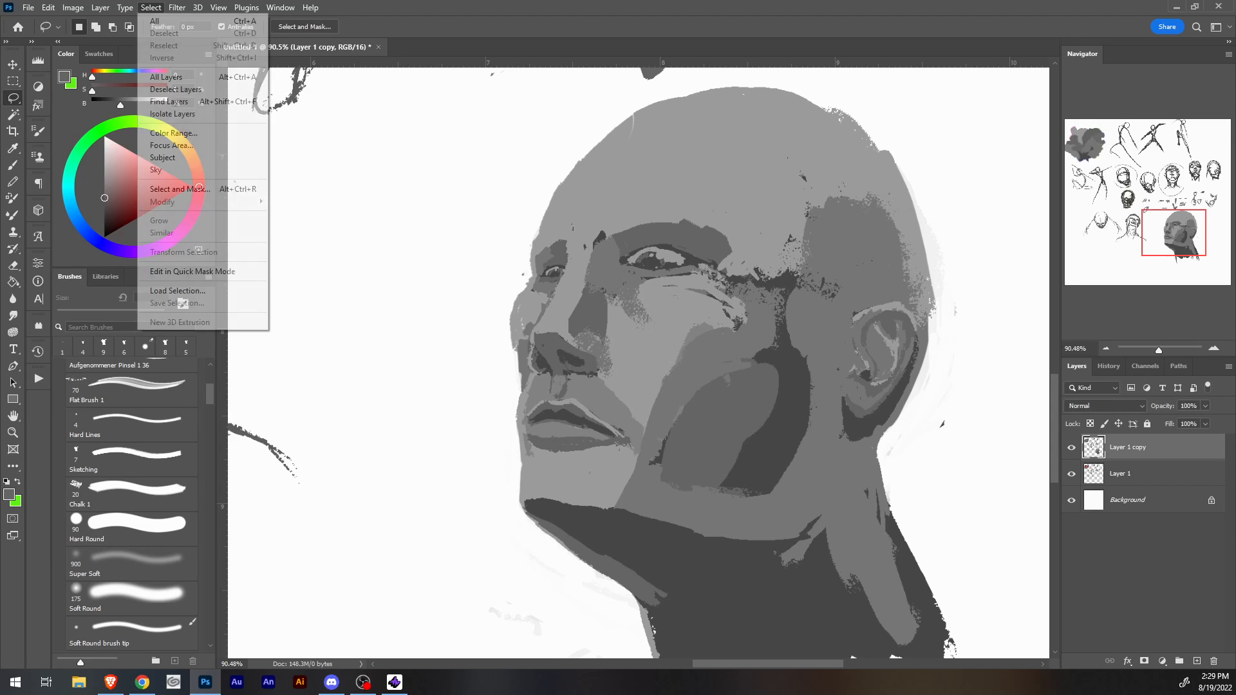
mouse_move(150, 7)
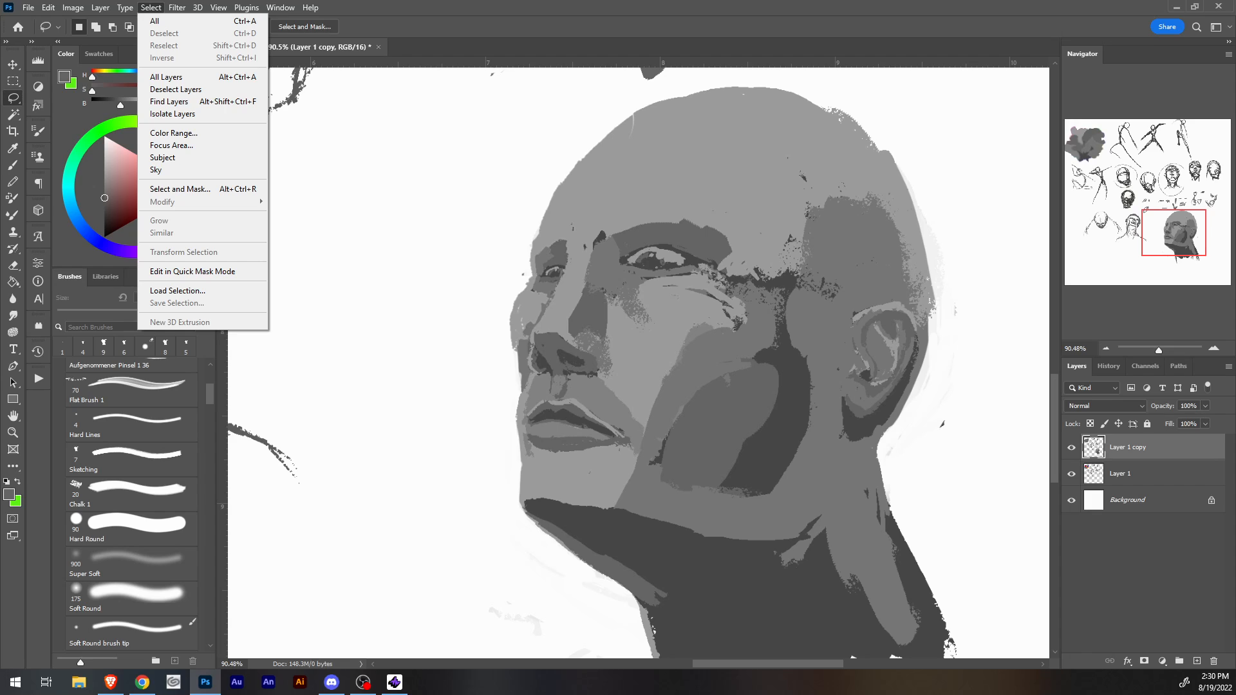
Hide Layer 1 copy to inspect the coloured paint patch on the layer underneath.
left_click_drag(1173, 232, 1096, 156)
left_click(1071, 447)
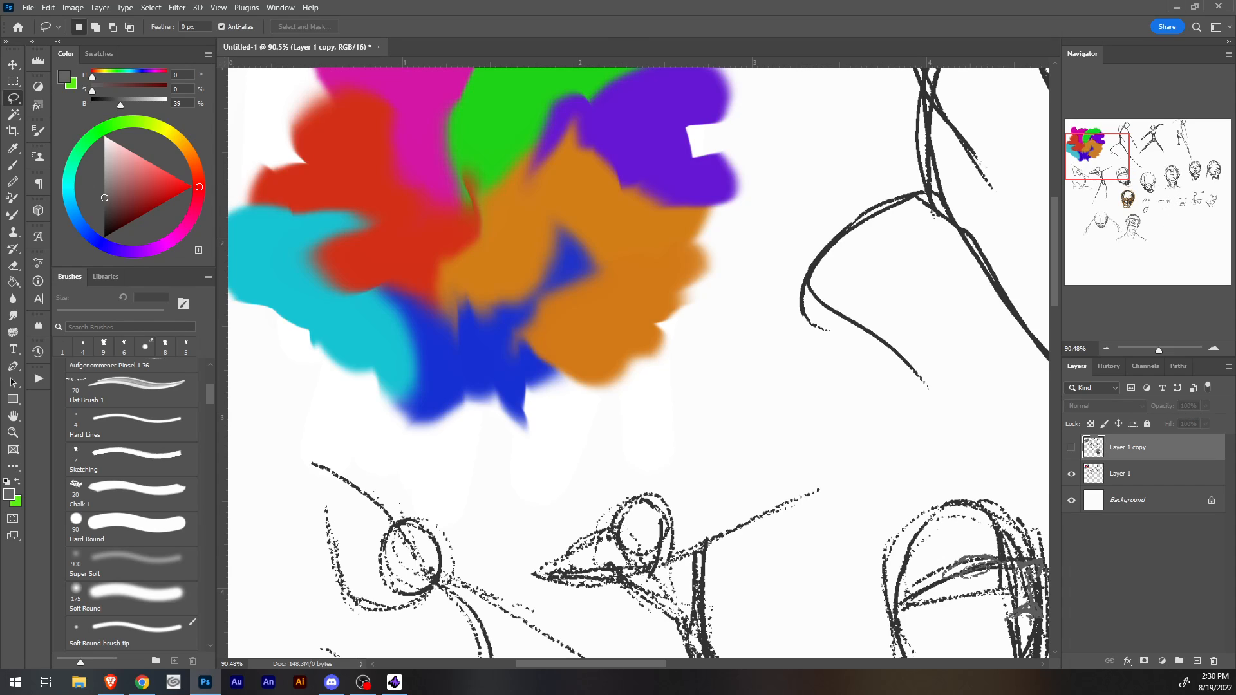
Turn the visibility of Layer 1 copy back on after viewing the whole sheet of sketches without it.
left_click_drag(946, 199, 946, 322)
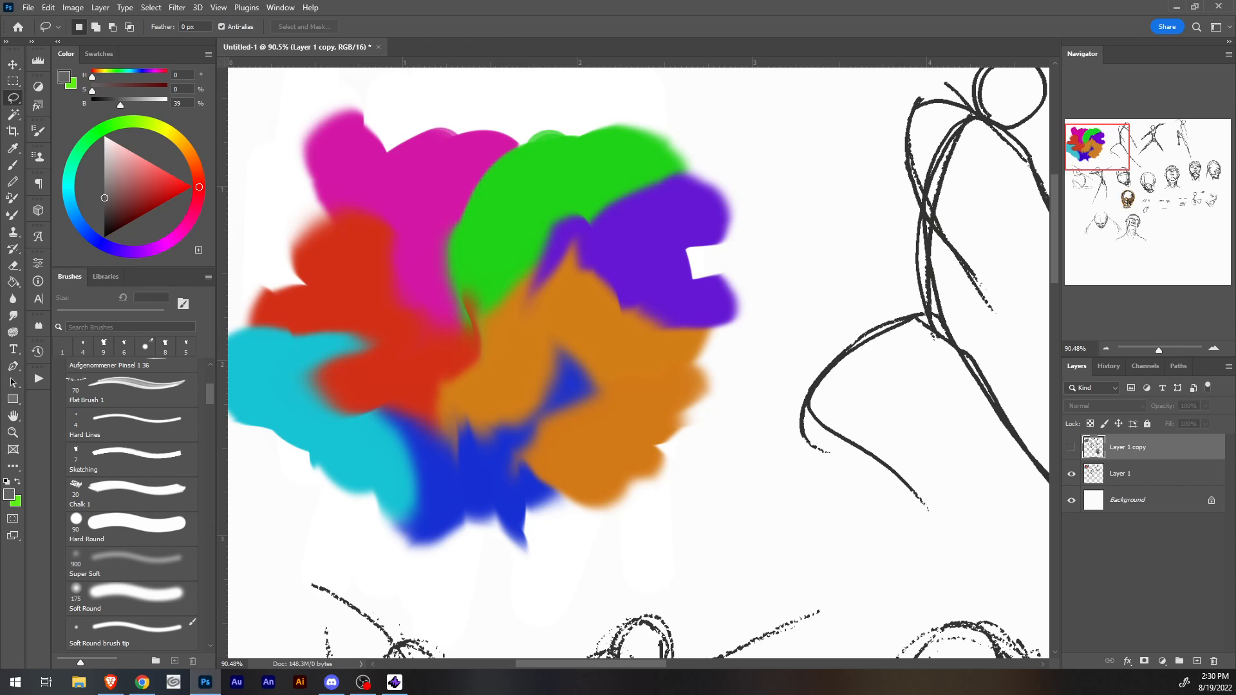
scroll(638, 363, "down", 10)
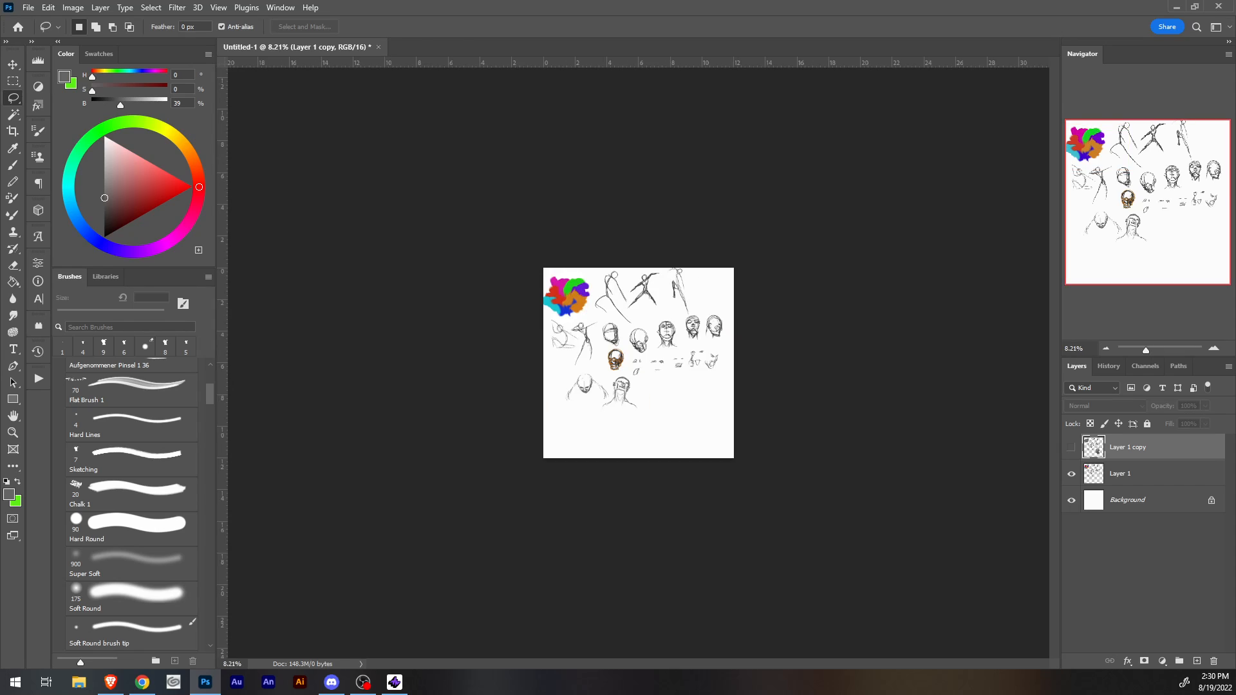
scroll(638, 363, "up", 3)
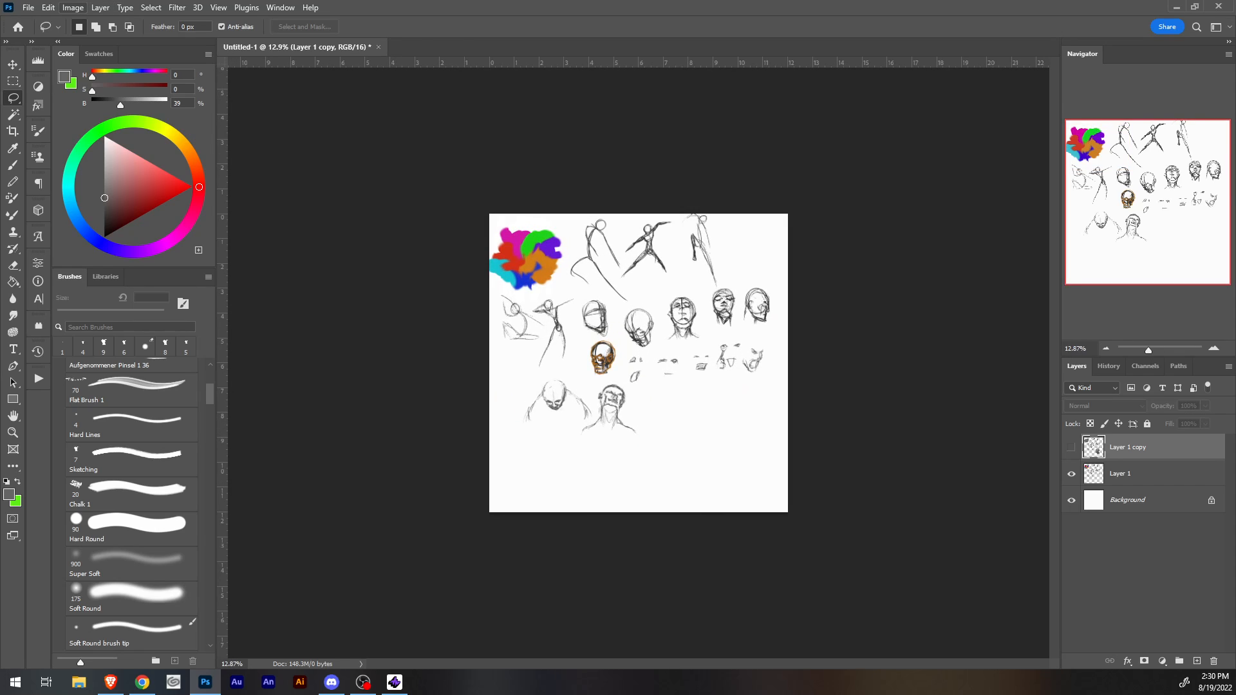
left_click(1071, 446)
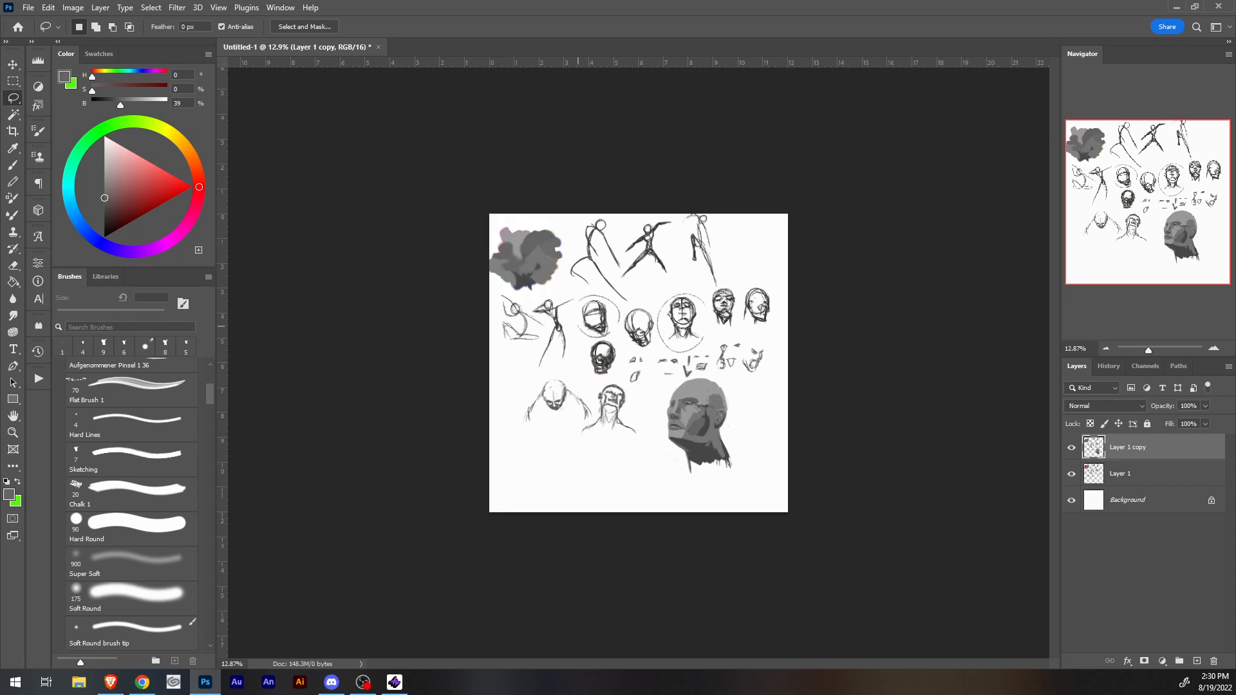
left_click(49, 7)
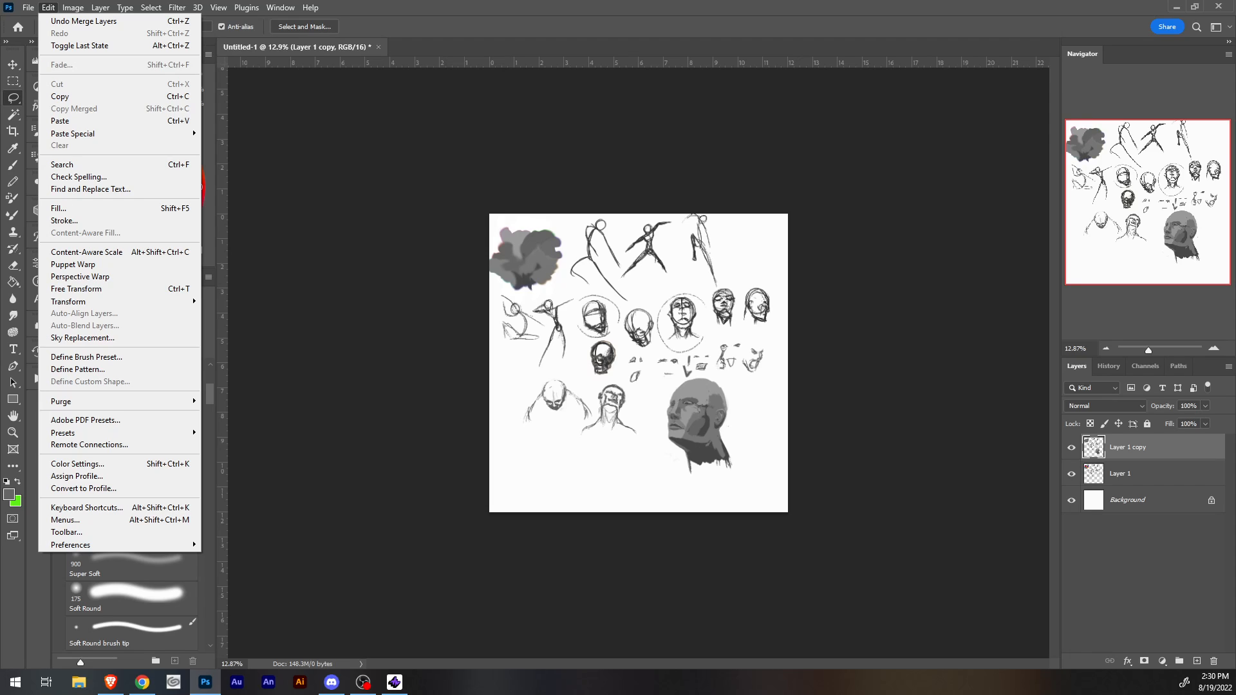
left_click(764, 301)
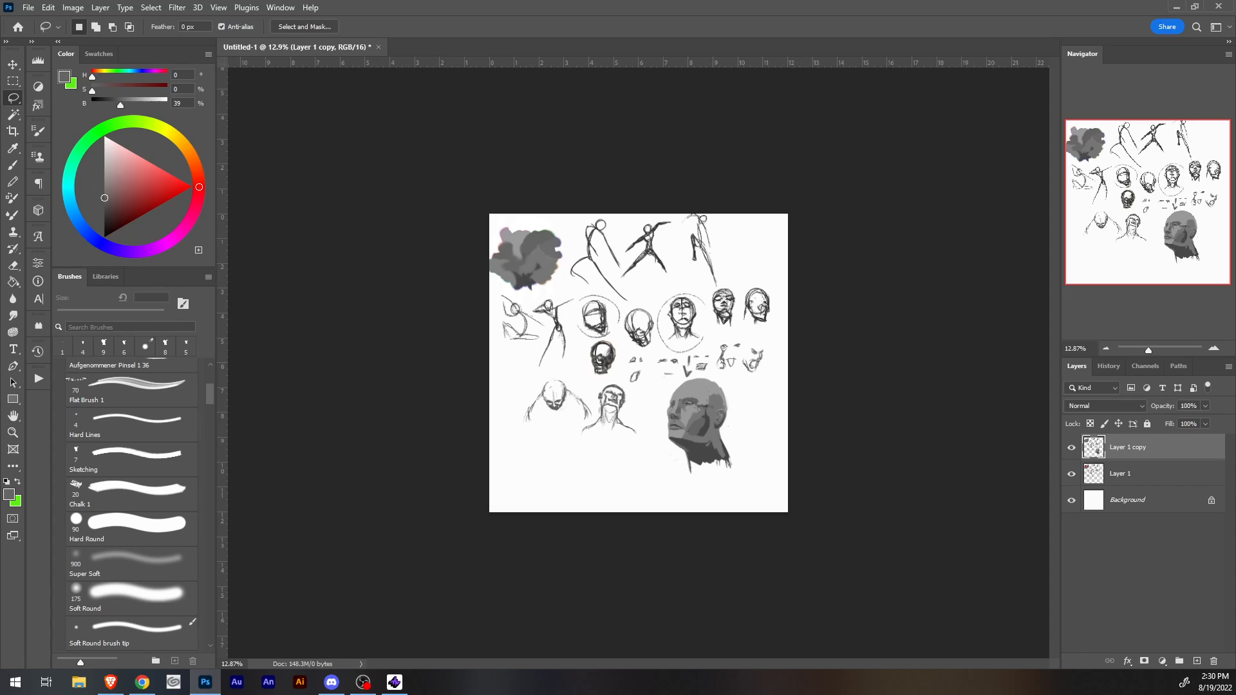